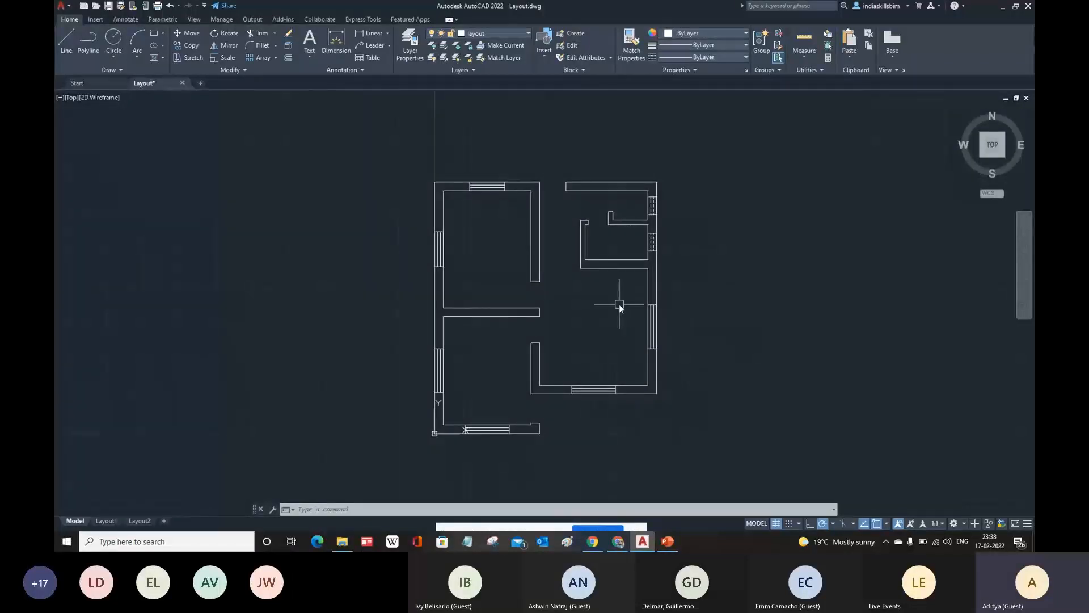
pyautogui.scroll(2, 618, 304)
pyautogui.moveTo(618, 304); pyautogui.dragTo(613, 292, button='middle')
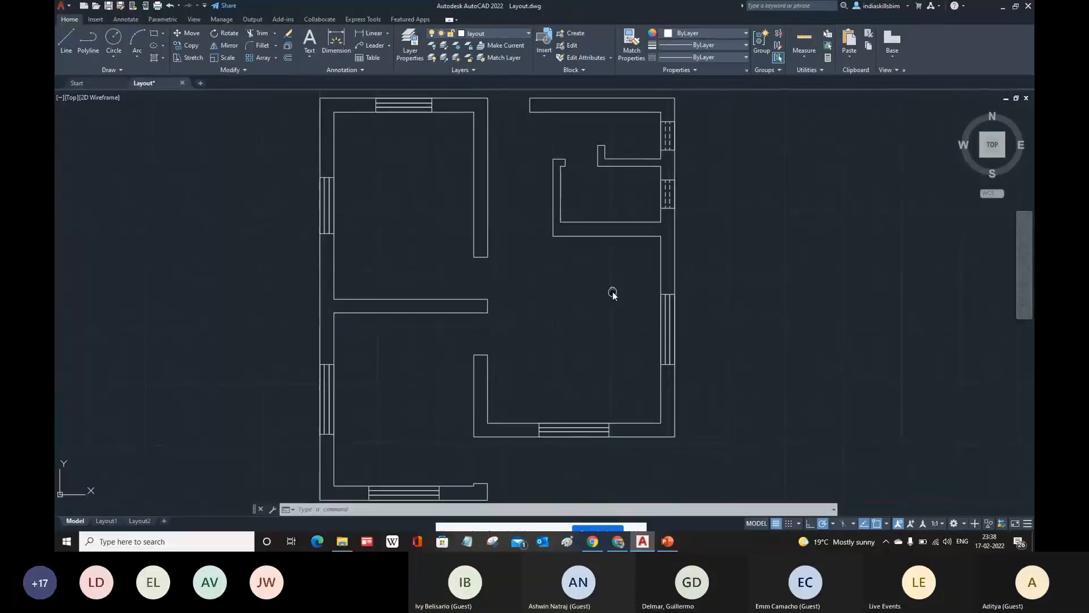
# - Switch to the Teams meeting, look through its participant list, and return to the AutoCAD layout drawing
pyautogui.click(618, 541)
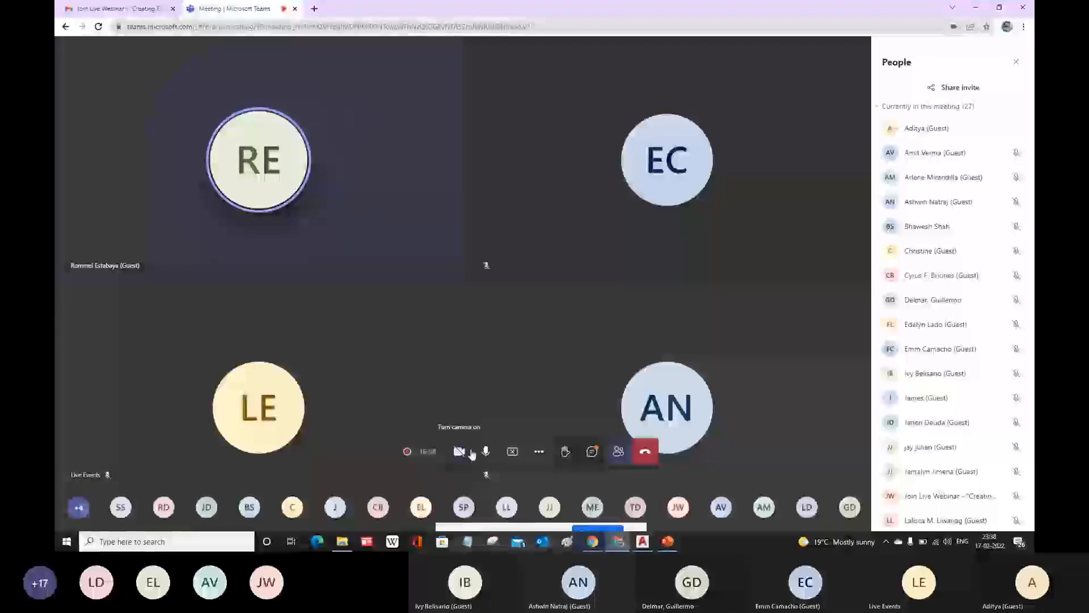
pyautogui.scroll(-4, 982, 338)
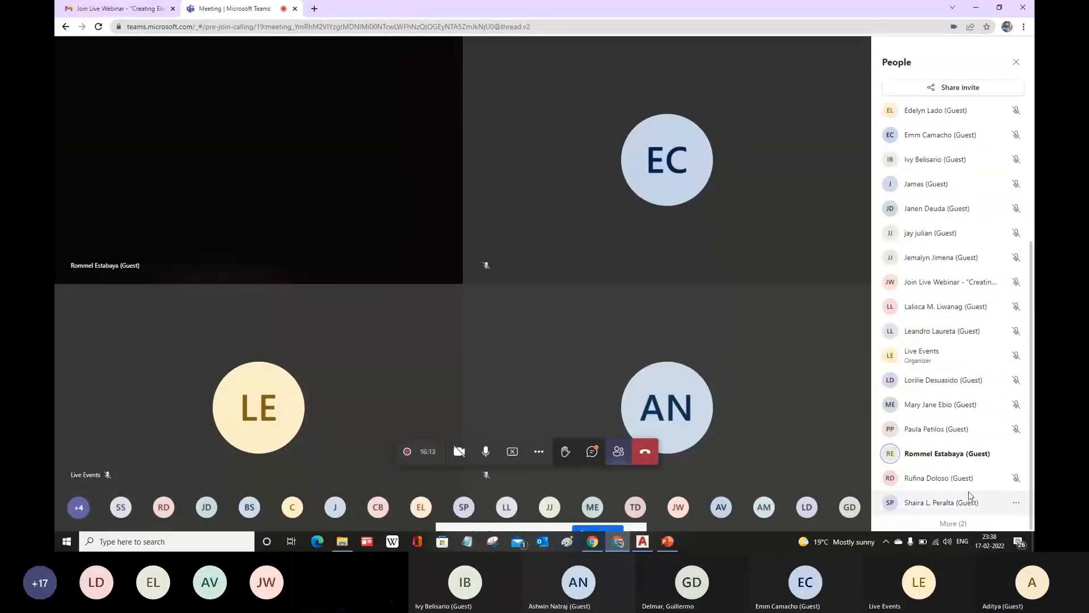
pyautogui.scroll(1, 970, 419)
pyautogui.scroll(2, 967, 440)
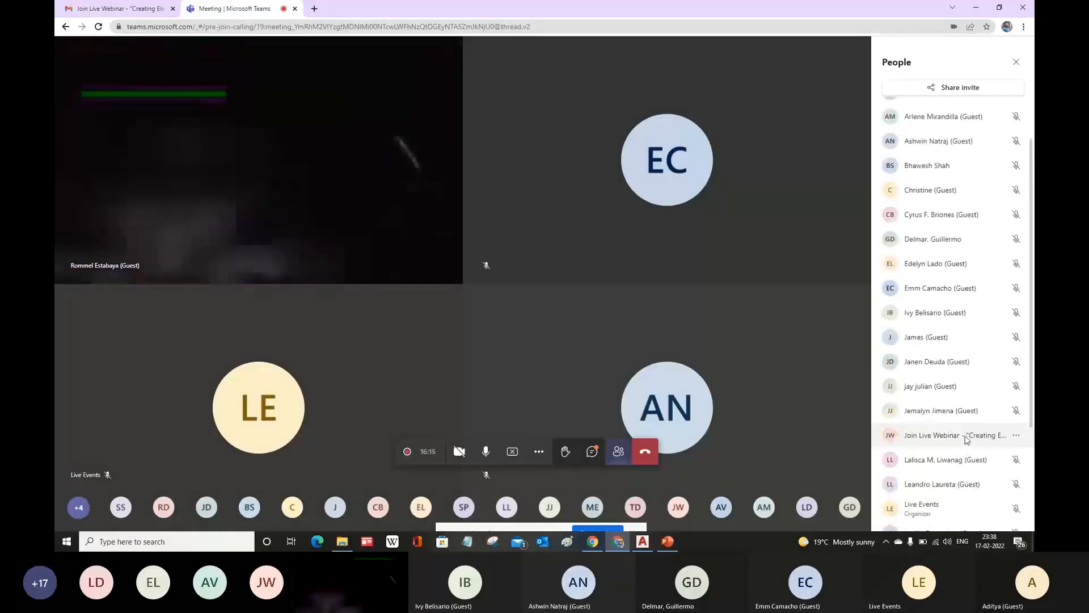
pyautogui.scroll(2, 966, 440)
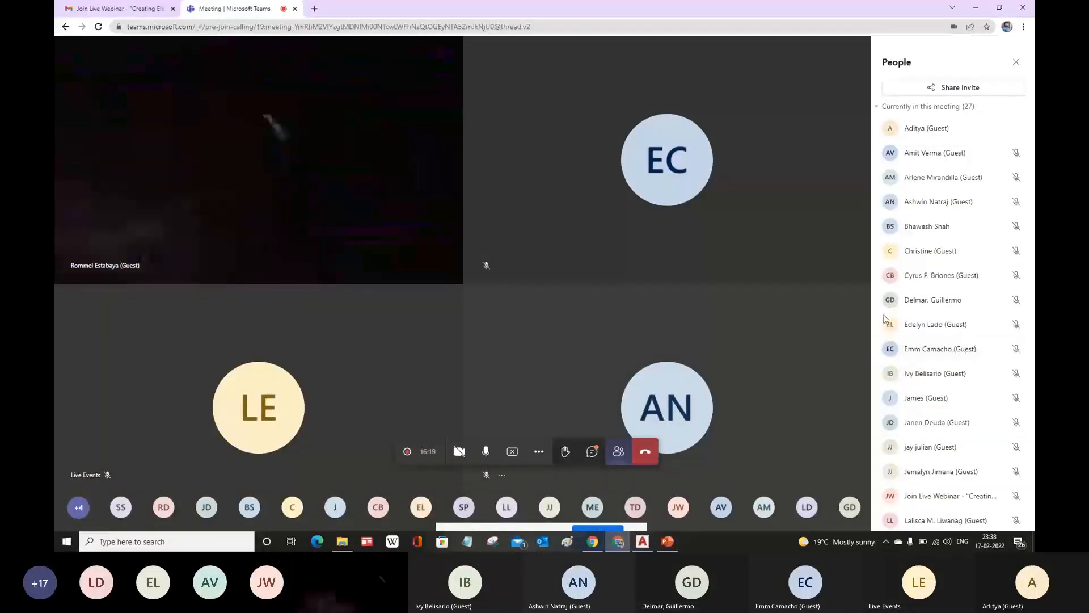
pyautogui.scroll(-4, 947, 250)
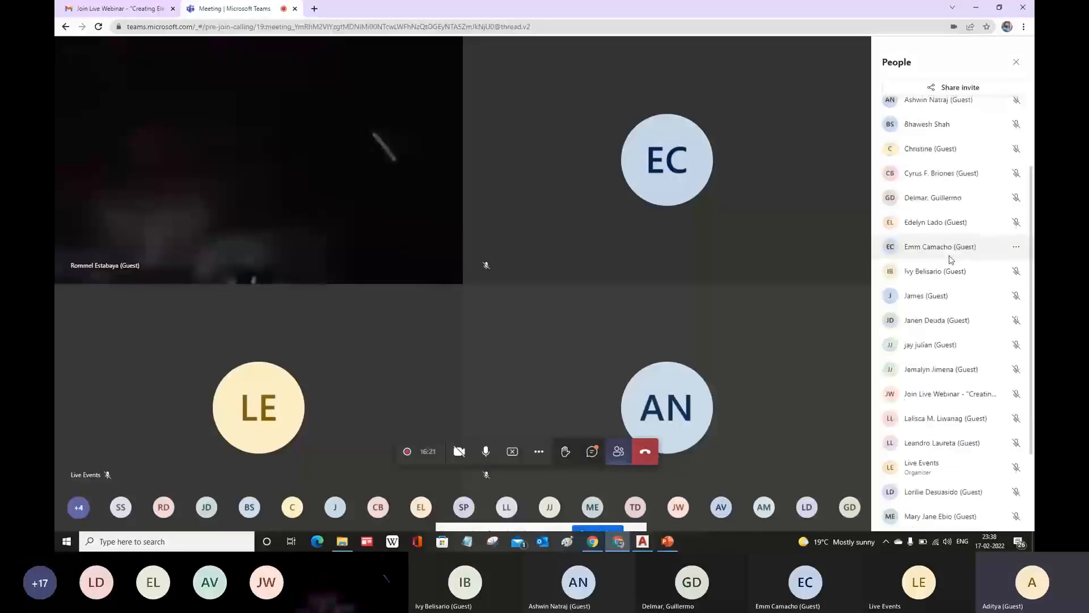
pyautogui.scroll(4, 947, 250)
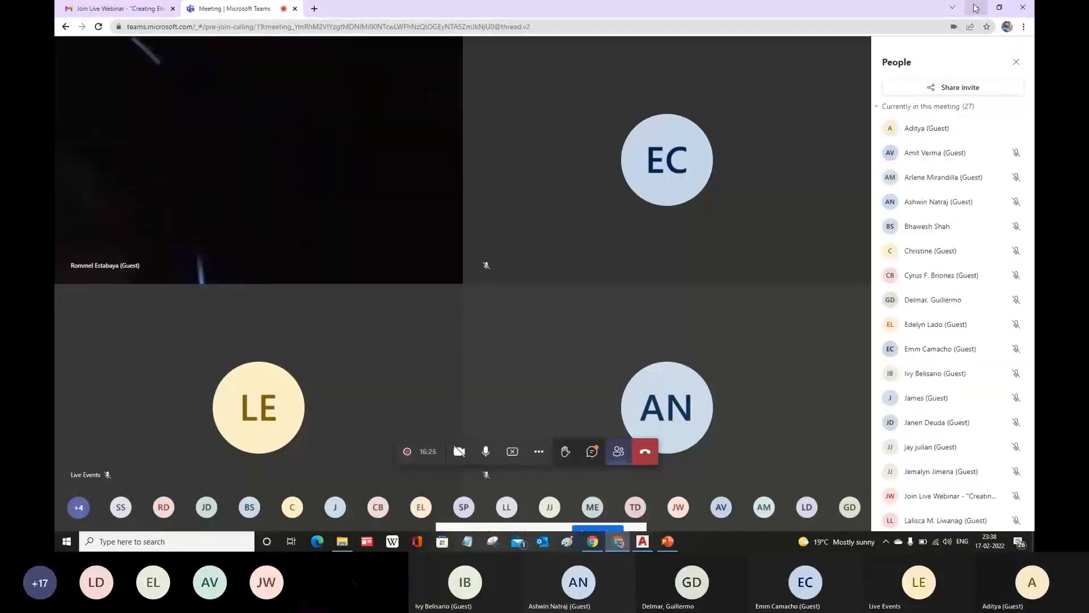
pyautogui.click(643, 542)
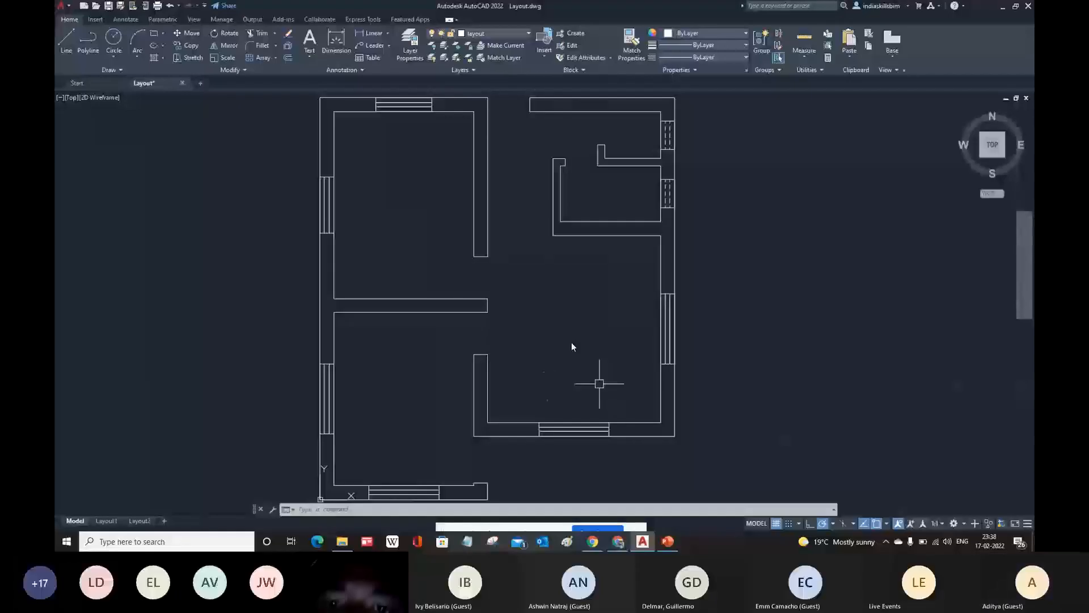
# - Examine the floor plan's rooms, walls, door openings and windows in the layout drawing
pyautogui.moveTo(537, 318); pyautogui.dragTo(539, 327, button='middle')
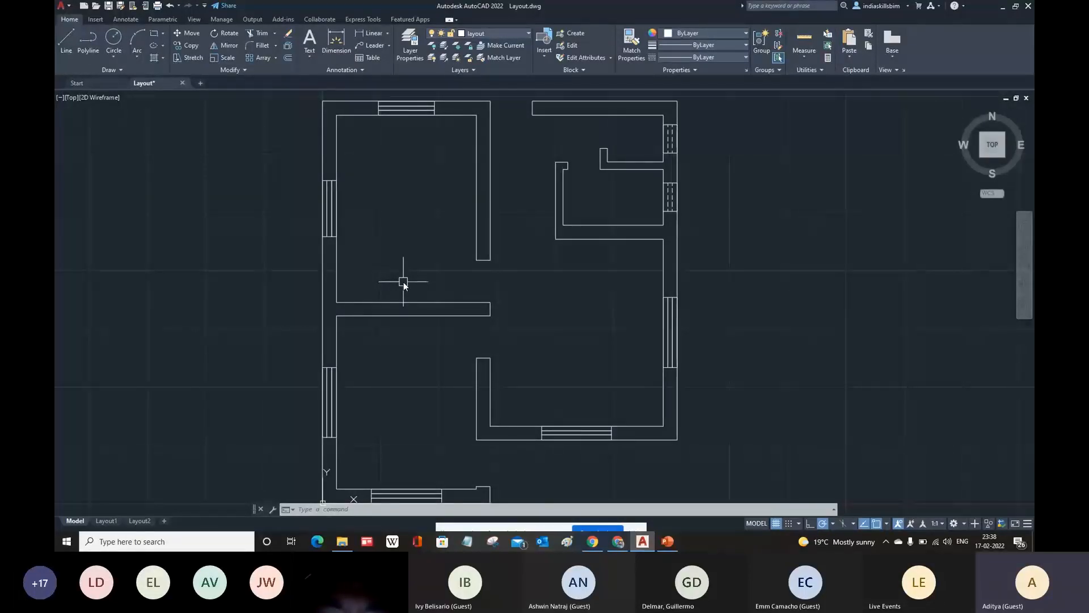
pyautogui.scroll(-2, 517, 282)
pyautogui.moveTo(518, 282); pyautogui.dragTo(401, 274, button='middle')
pyautogui.scroll(2, 401, 273)
pyautogui.scroll(-1, 353, 304)
pyautogui.scroll(1, 369, 301)
pyautogui.moveTo(377, 298); pyautogui.dragTo(376, 312, button='middle')
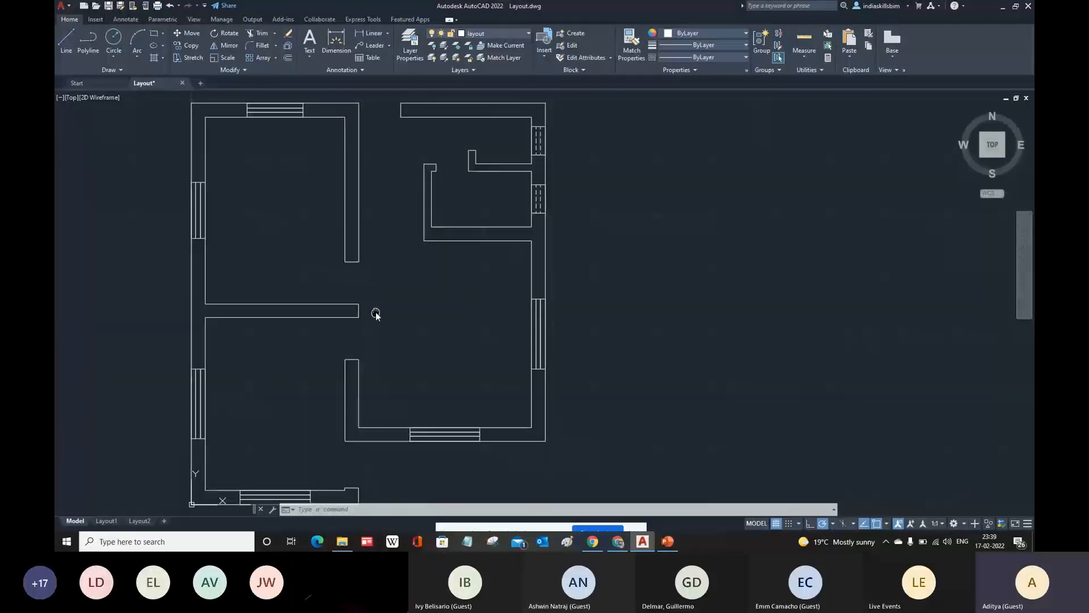
pyautogui.moveTo(462, 295); pyautogui.dragTo(475, 297, button='middle')
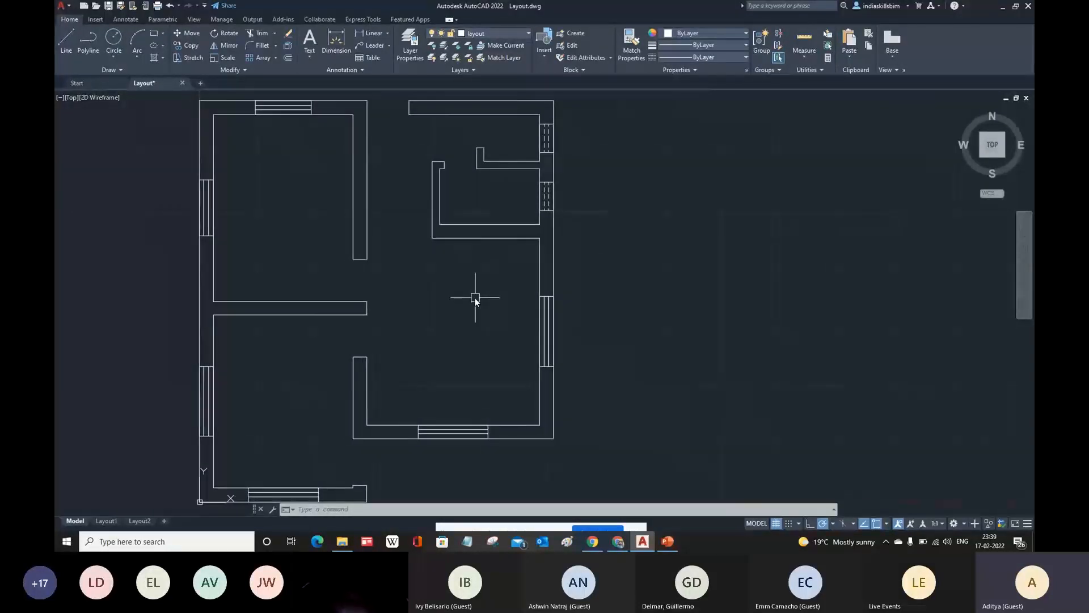
pyautogui.scroll(-2, 475, 300)
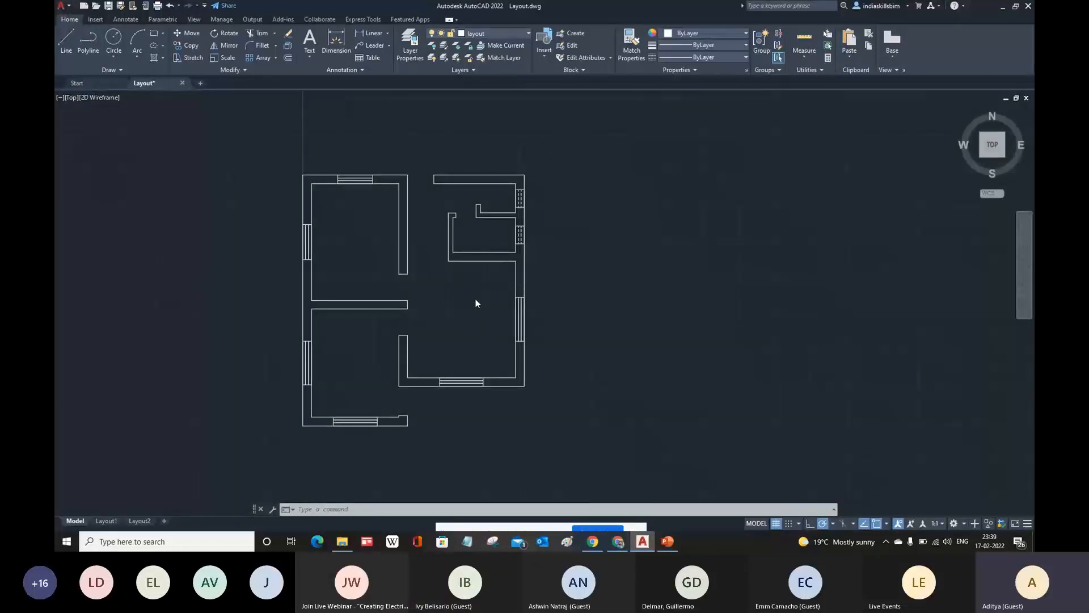
pyautogui.scroll(2, 476, 299)
pyautogui.scroll(-2, 476, 299)
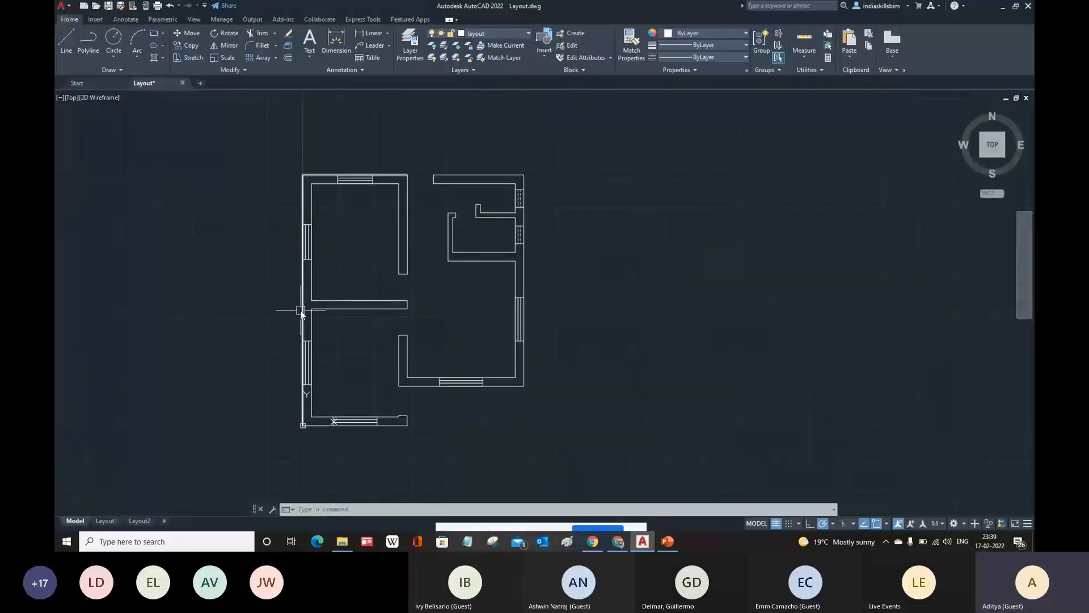
pyautogui.moveTo(408, 306); pyautogui.dragTo(403, 307, button='middle')
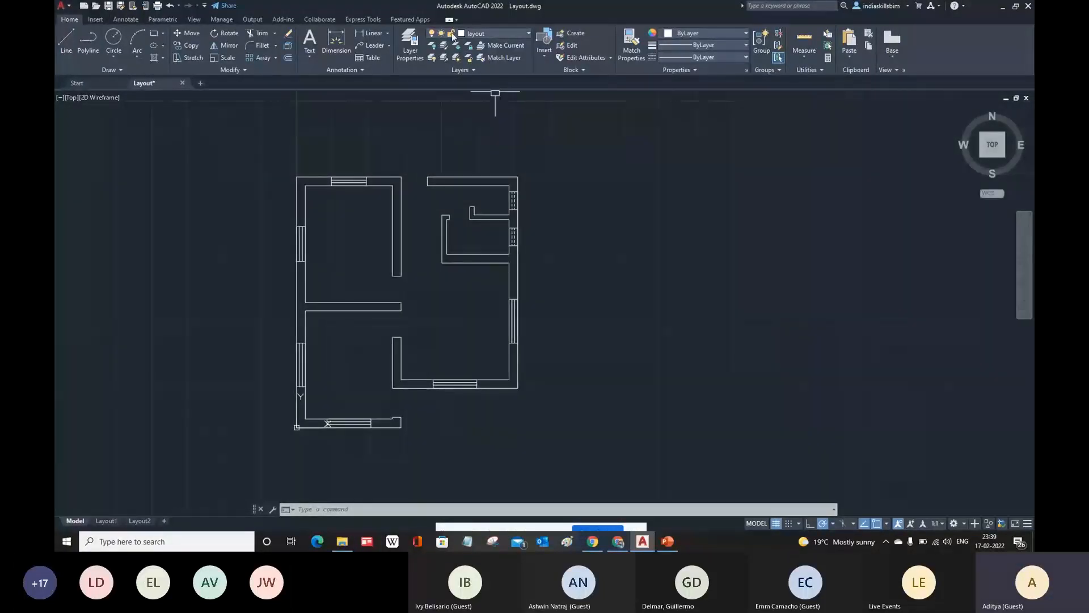
# - Try to thaw the frozen ref layer
pyautogui.click(528, 33)
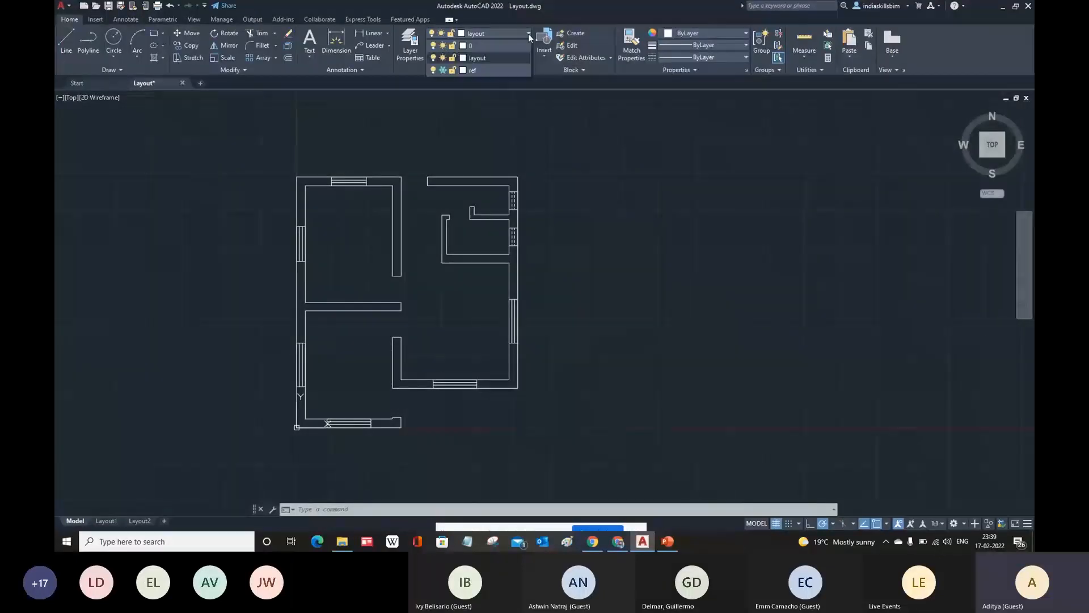
pyautogui.click(442, 70)
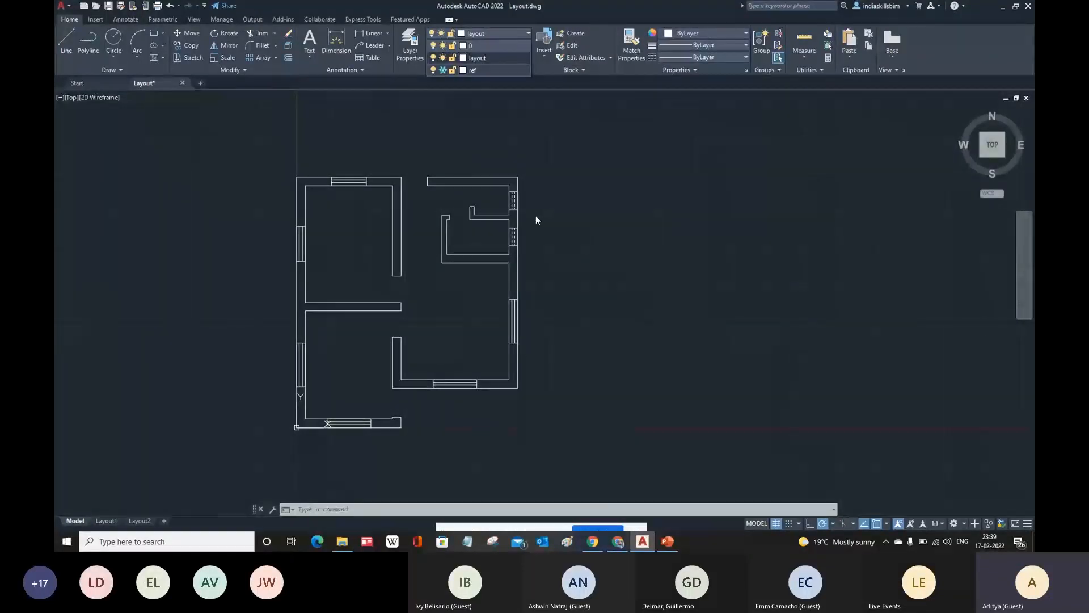
pyautogui.click(568, 231)
pyautogui.click(584, 274)
pyautogui.moveTo(560, 324); pyautogui.dragTo(523, 328, button='middle')
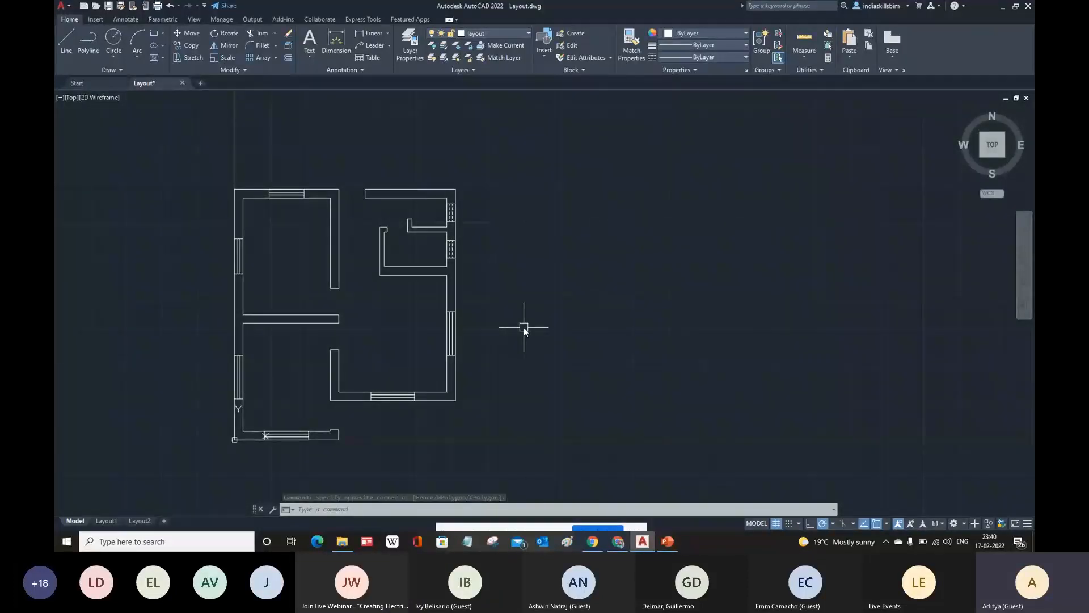
pyautogui.moveTo(416, 302); pyautogui.dragTo(410, 306, button='middle')
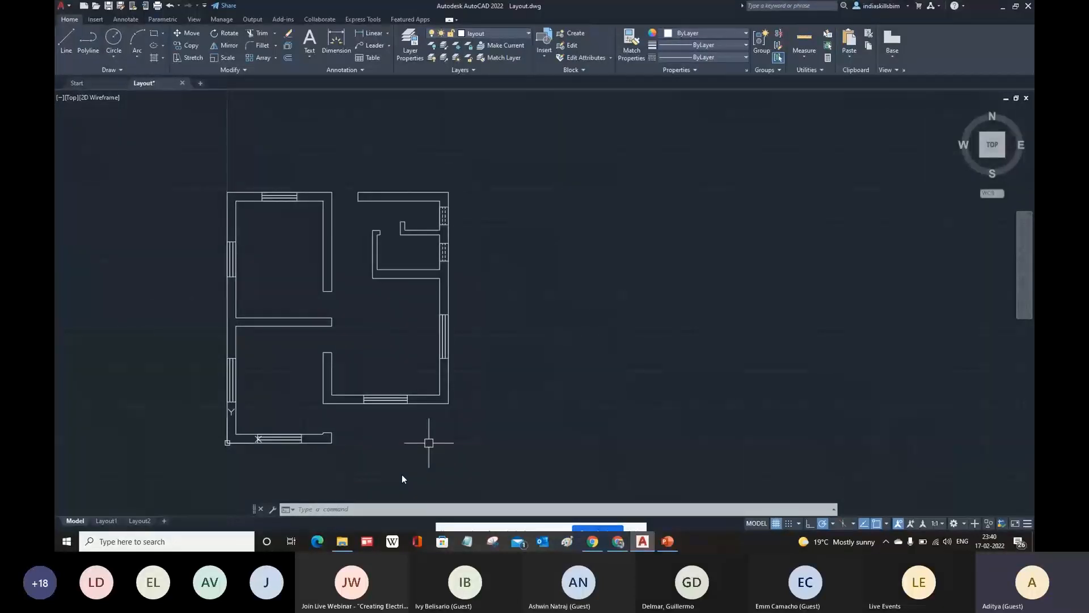
# - Switch to File Explorer, open electric.png from the ECAD folder, and copy the image
pyautogui.click(343, 542)
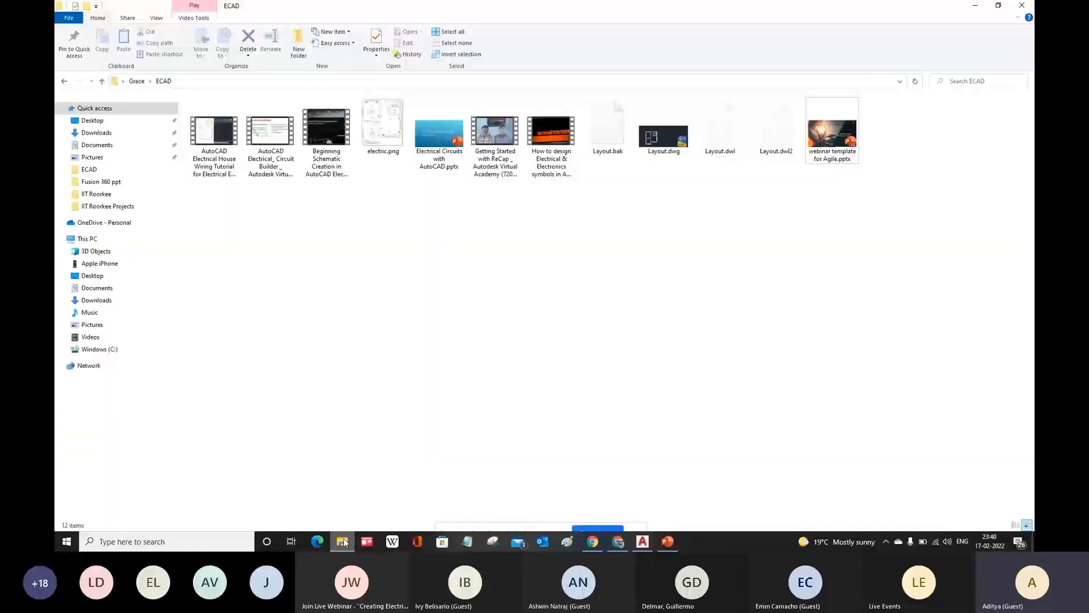
pyautogui.click(343, 541)
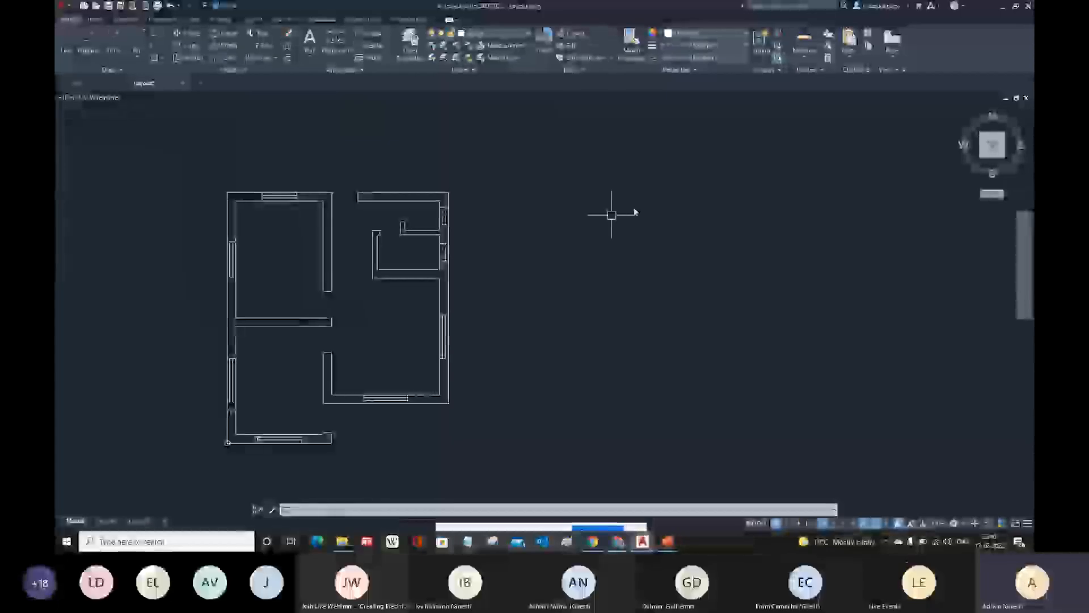
pyautogui.click(343, 548)
pyautogui.doubleClick(381, 126)
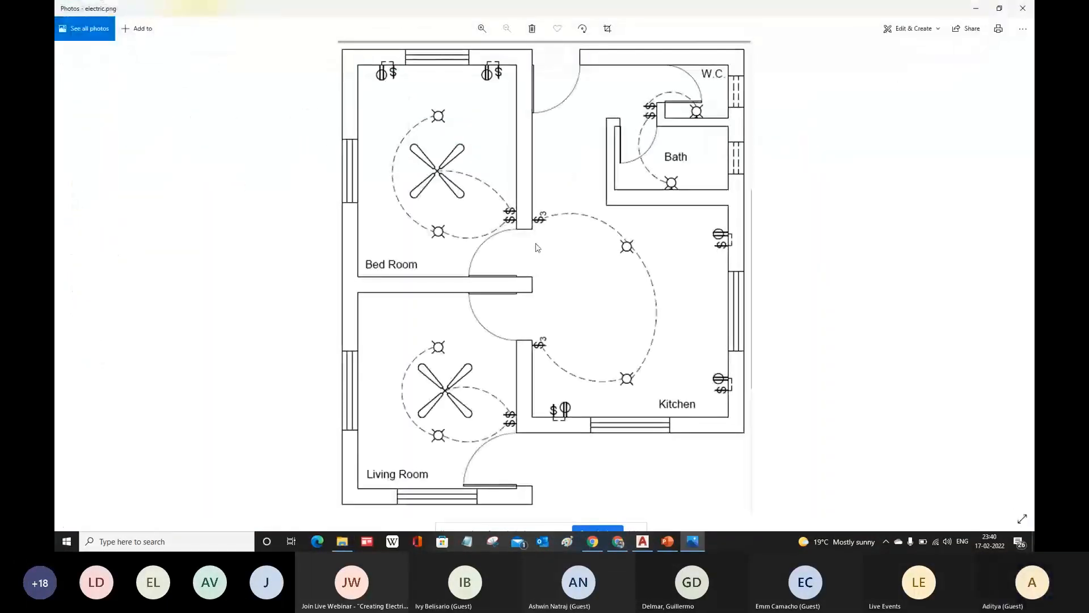
pyautogui.rightClick(567, 222)
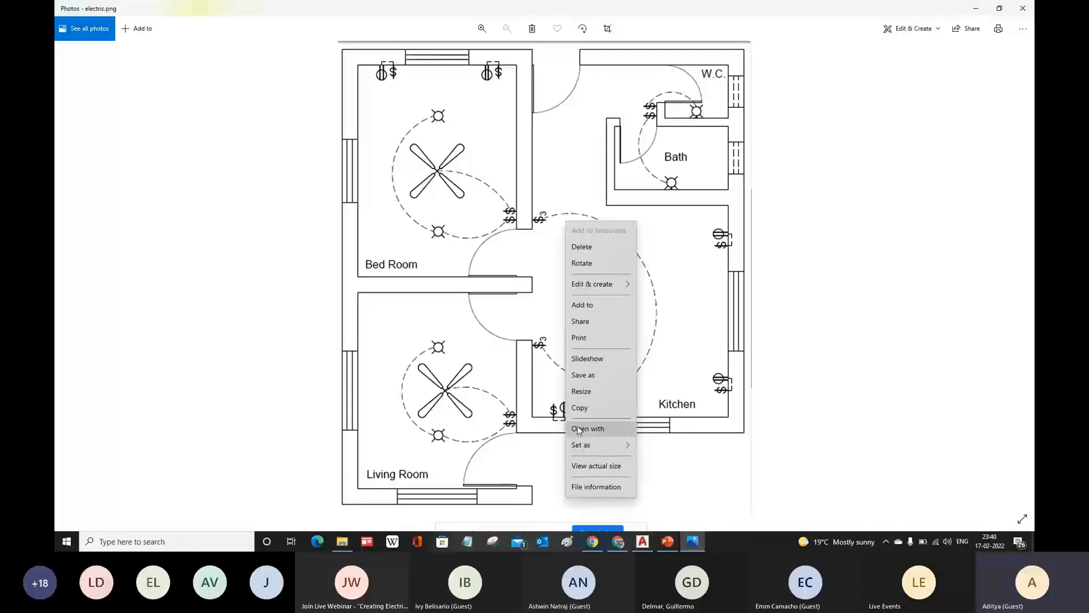
pyautogui.click(587, 412)
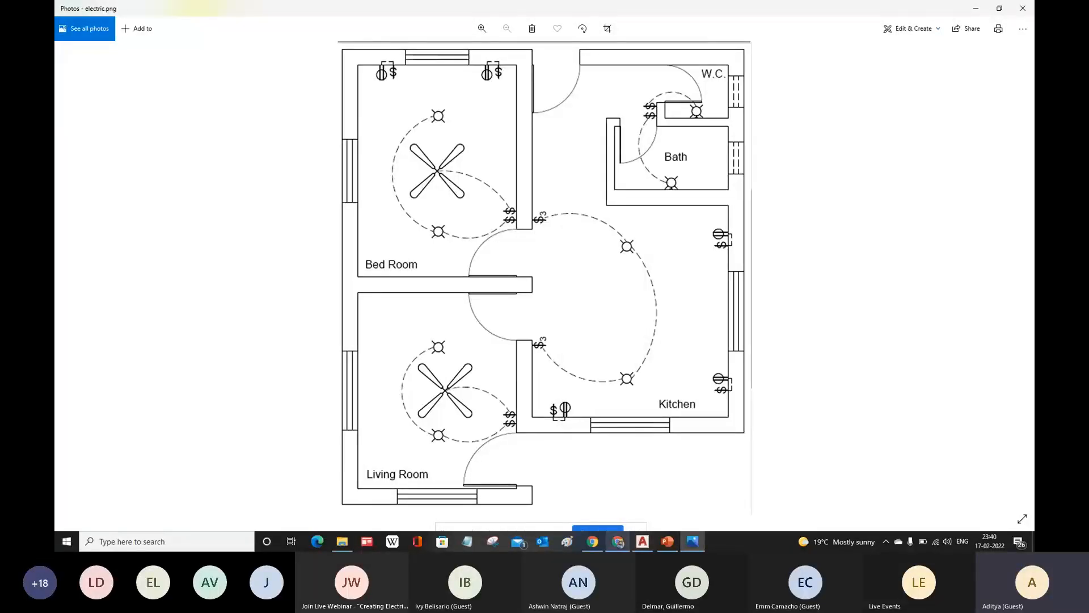
# - Switch back to AutoCAD and paste the electrical plan image to the right of the floor plan at a scale of about 40 and rotation 0
pyautogui.hotkey('alt', 'Tab')
pyautogui.rightClick(589, 260)
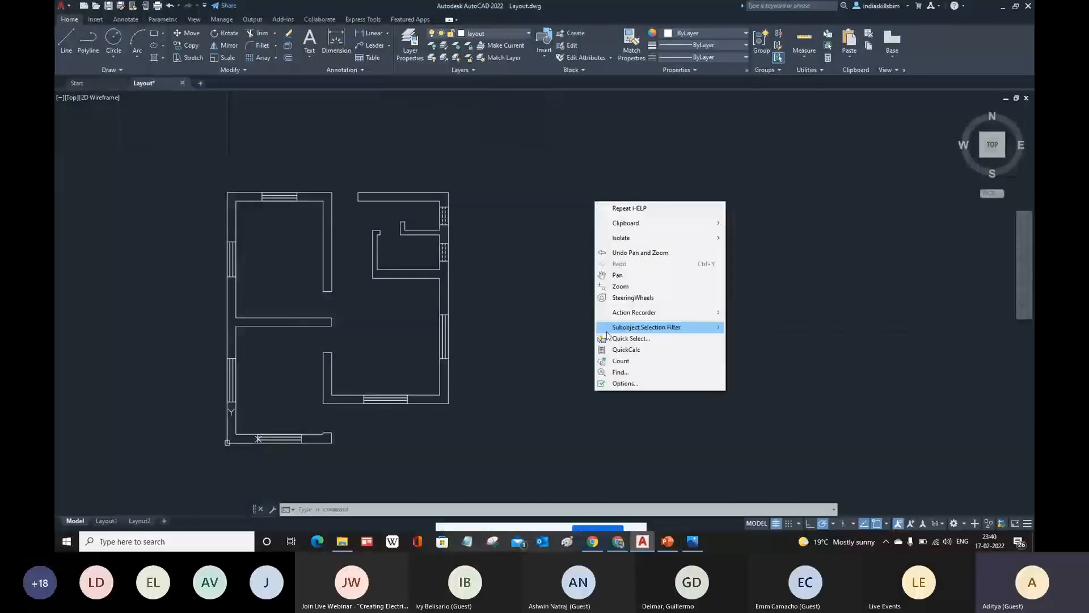
pyautogui.click(559, 264)
pyautogui.click(648, 308)
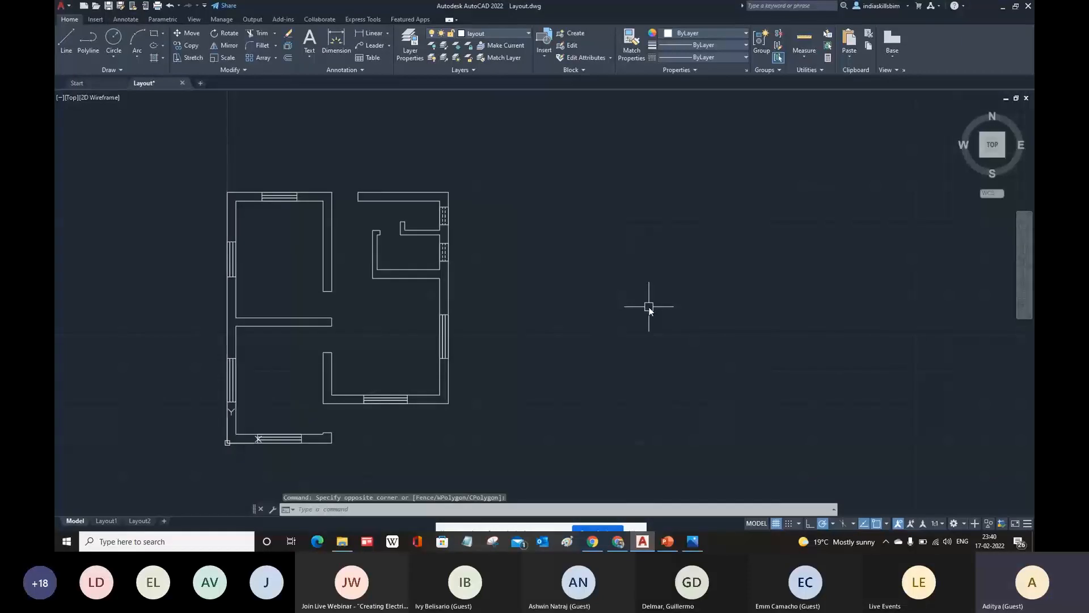
pyautogui.hotkey('ctrl', 'v')
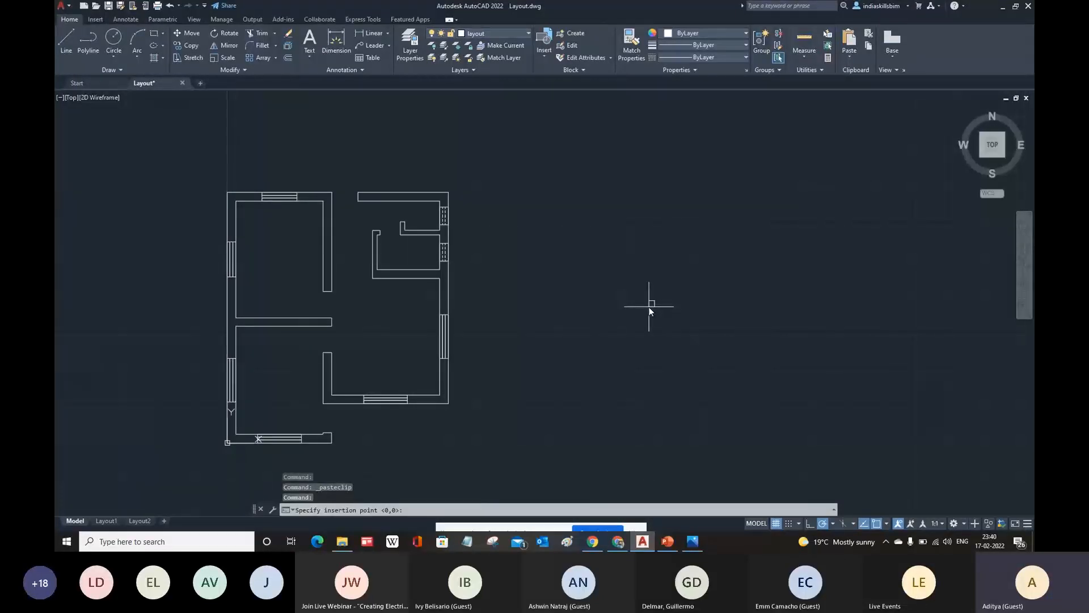
pyautogui.click(516, 442)
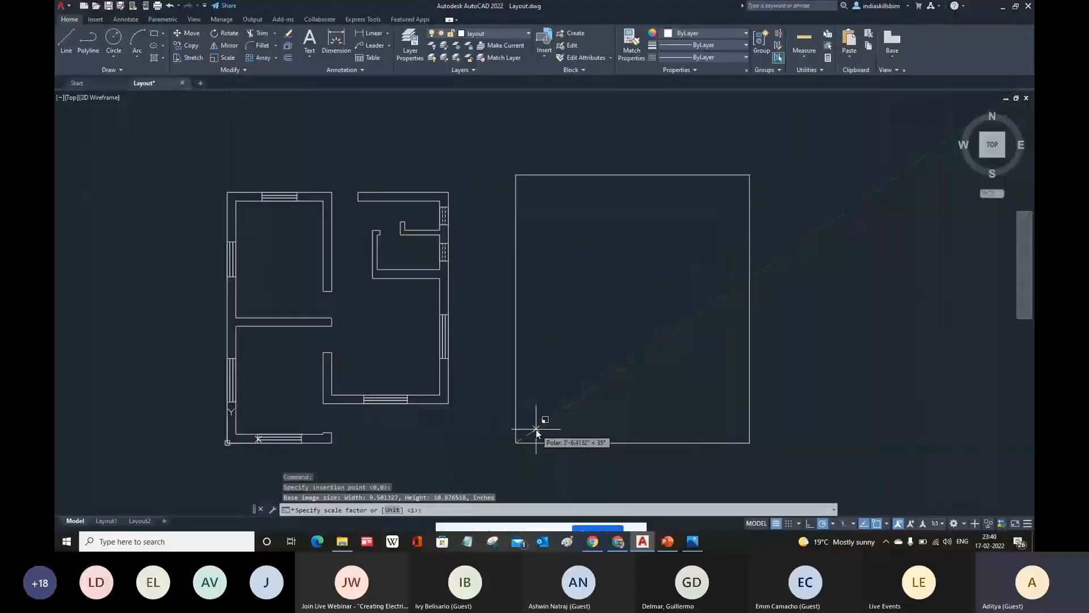
pyautogui.click(536, 430)
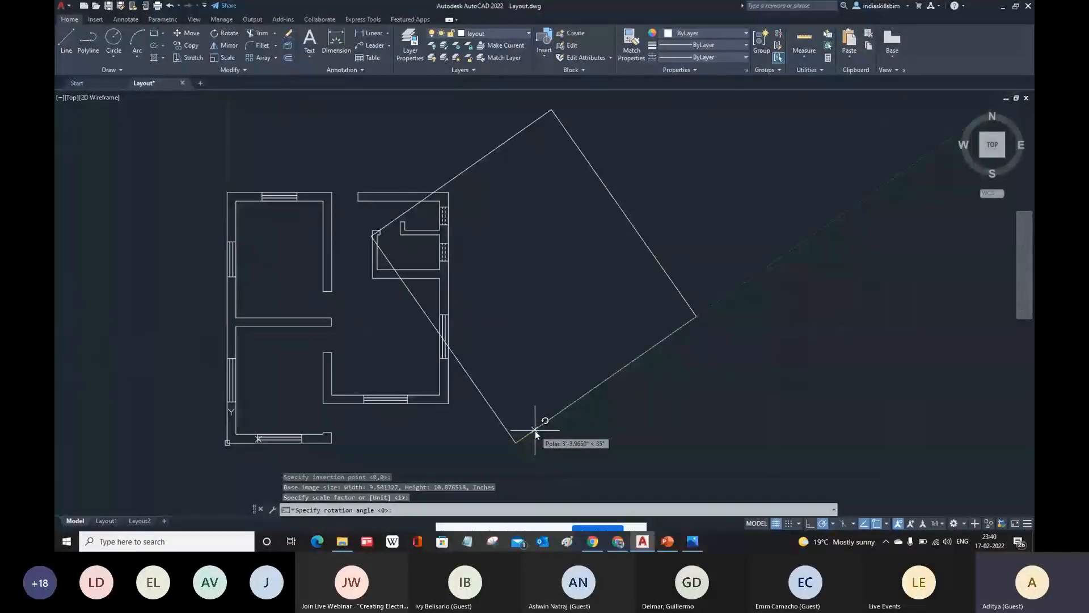
pyautogui.press('Return')
pyautogui.moveTo(646, 347); pyautogui.dragTo(596, 322, button='middle')
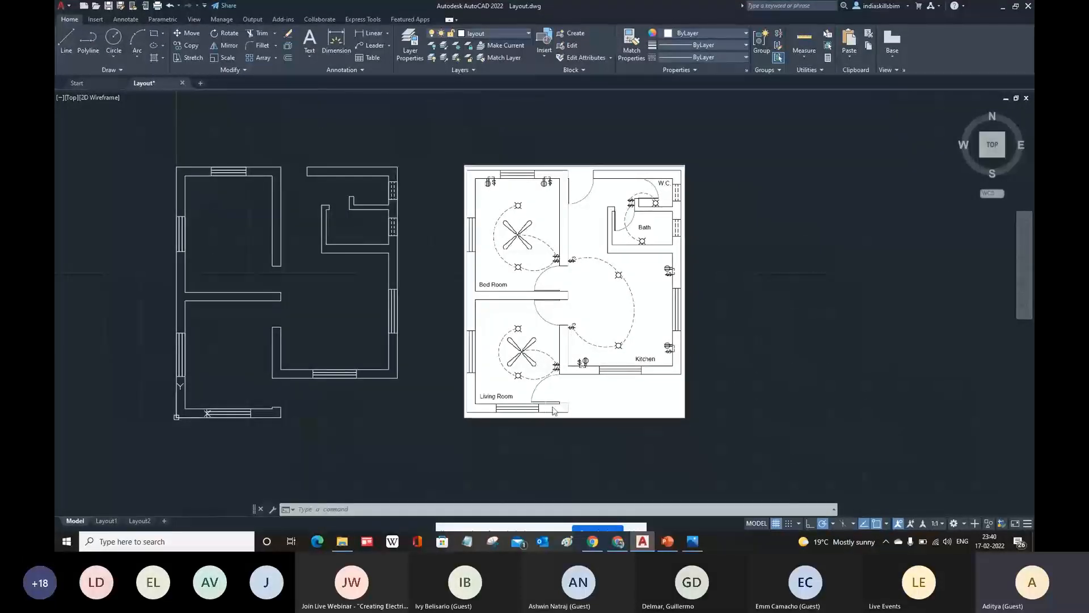
# - Inspect the living room and kitchen symbols on the pasted electrical plan and view the image's properties
pyautogui.moveTo(551, 404); pyautogui.dragTo(552, 401, button='middle')
pyautogui.scroll(4, 545, 397)
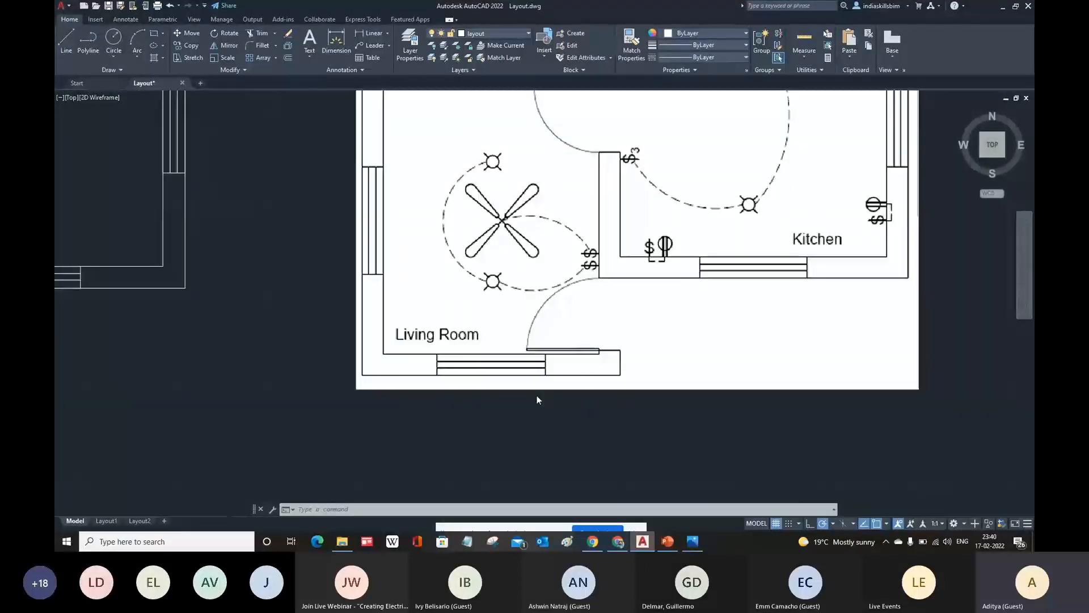
pyautogui.scroll(2, 539, 400)
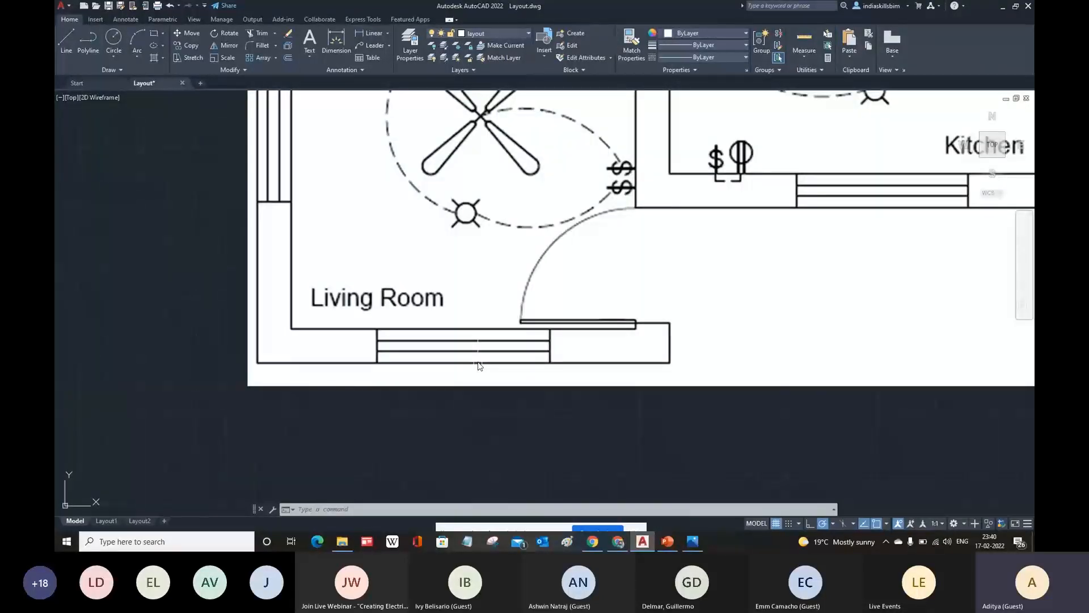
pyautogui.scroll(-2, 698, 413)
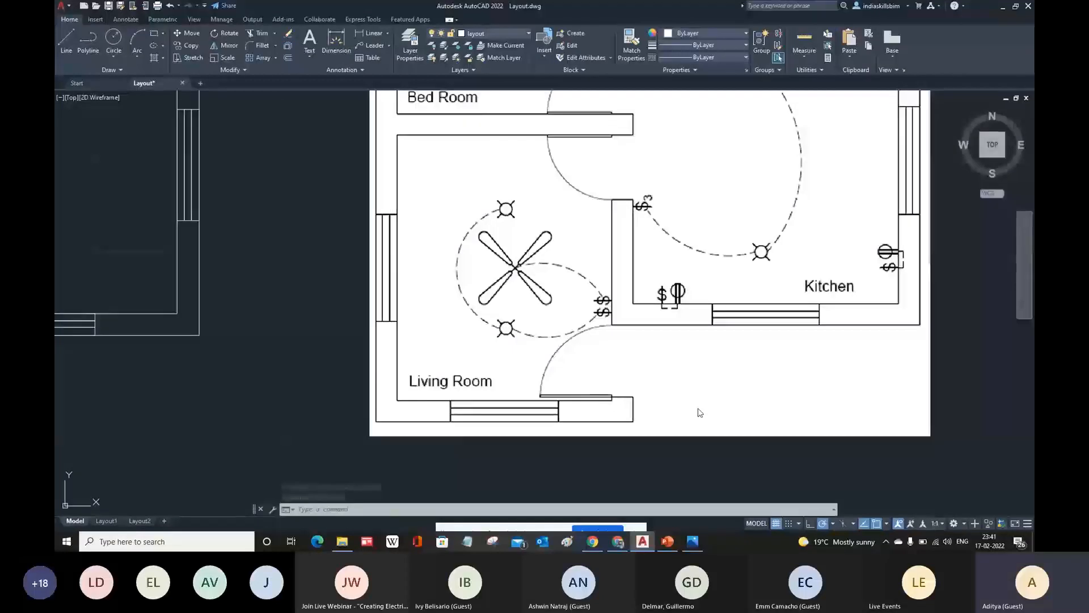
pyautogui.scroll(-3, 704, 432)
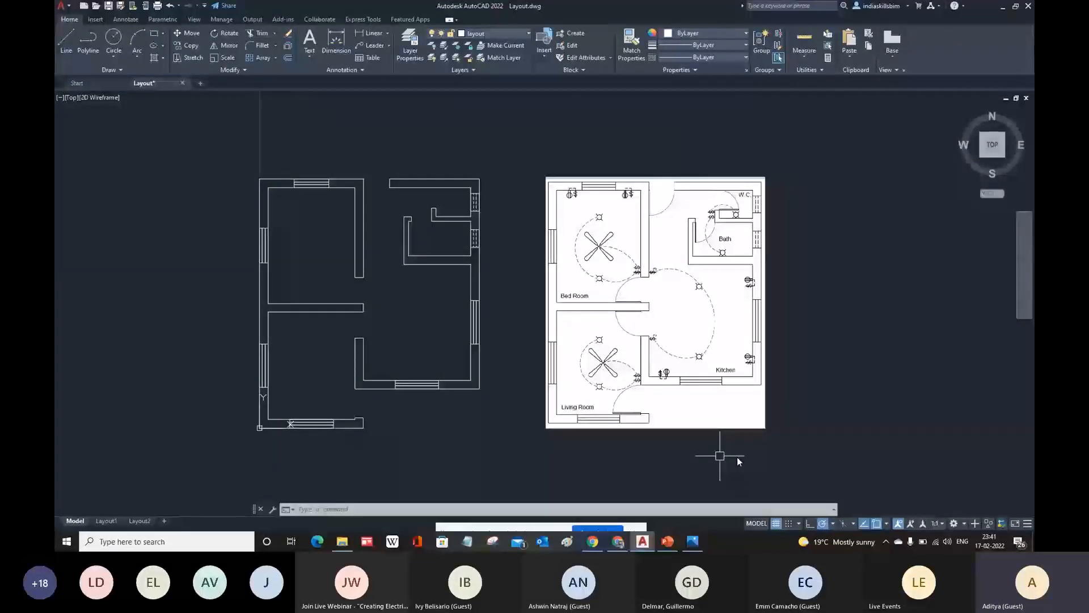
pyautogui.doubleClick(714, 270)
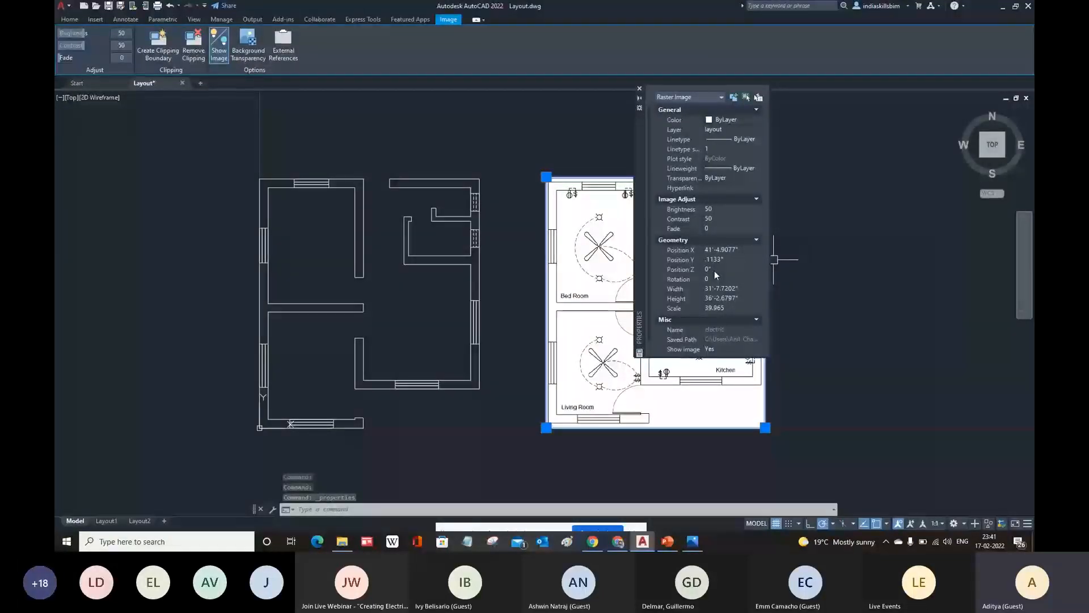
pyautogui.click(754, 179)
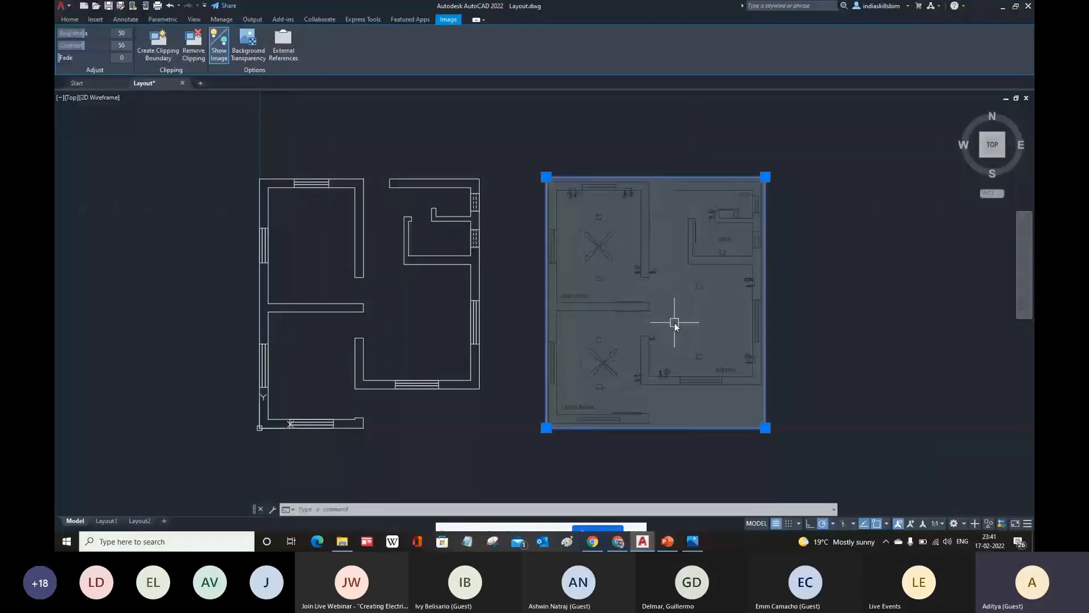
# - Draw a 15' horizontal line along the living room's lower outer wall on the electrical plan image, starting at its lower-left corner
pyautogui.press('Escape')
pyautogui.scroll(2, 675, 322)
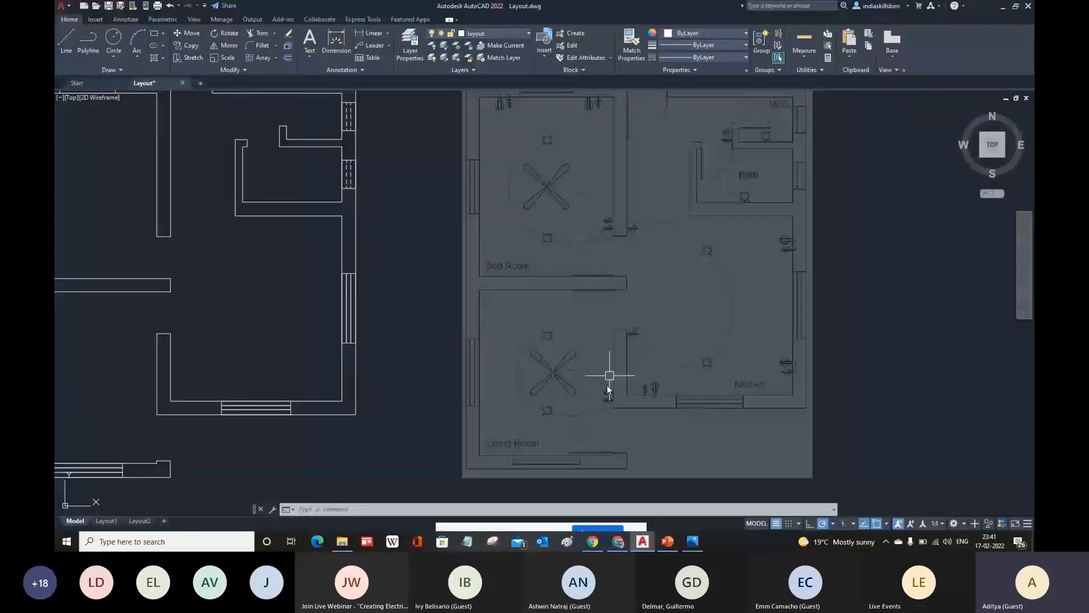
pyautogui.scroll(2, 421, 423)
pyautogui.write('l')
pyautogui.press('Return')
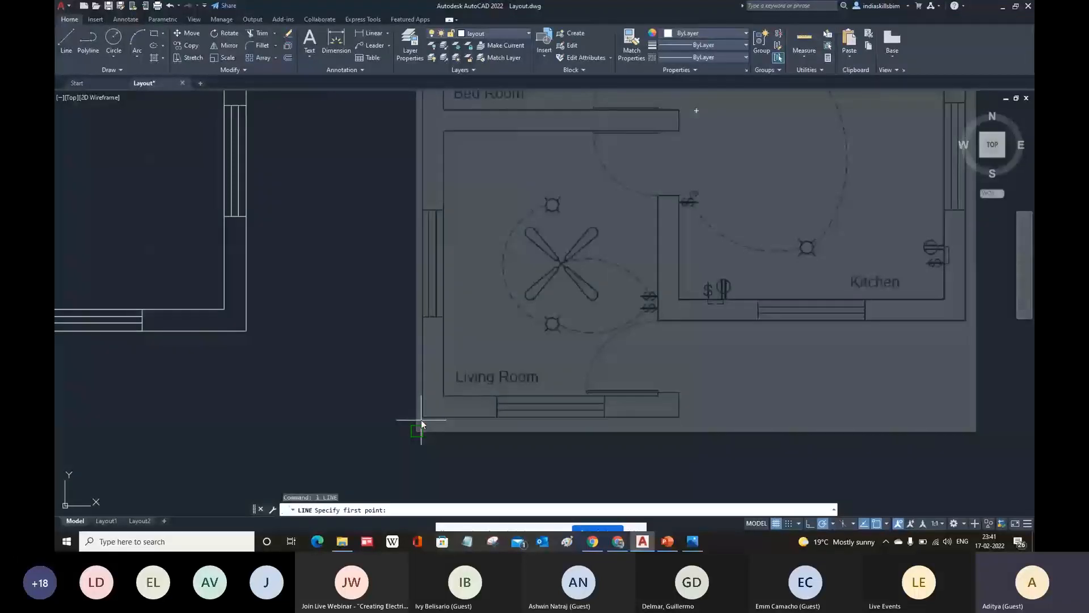
pyautogui.click(421, 420)
pyautogui.scroll(-2, 421, 420)
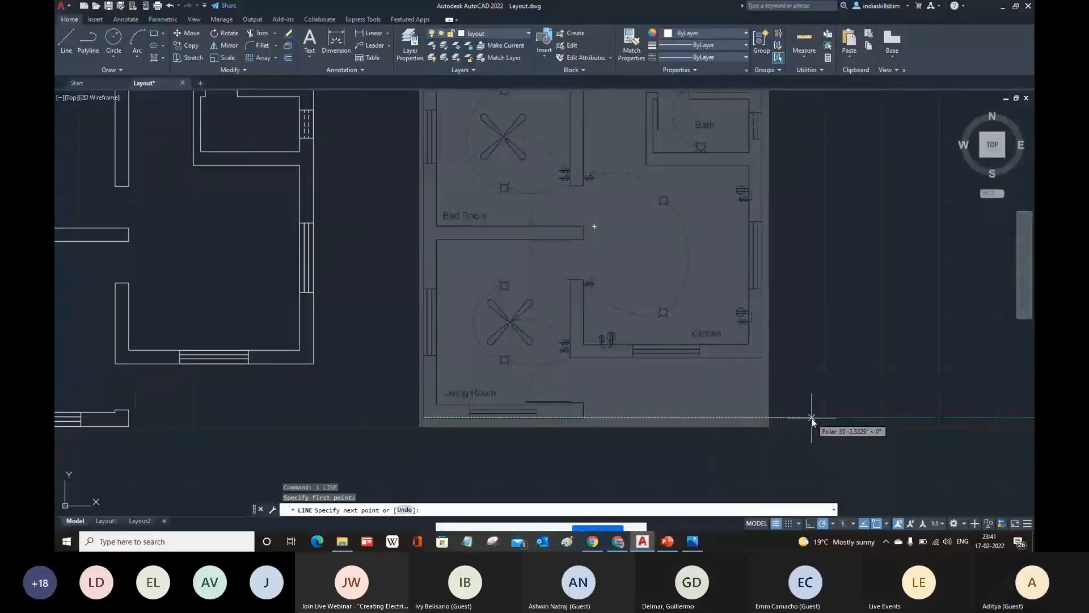
pyautogui.write('15')
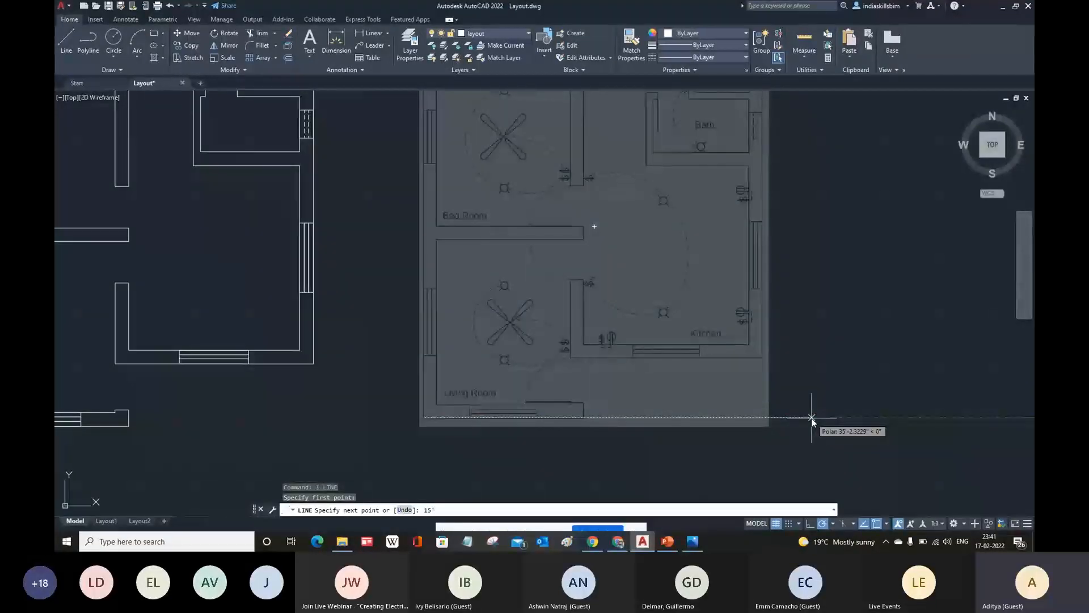
pyautogui.press('Return')
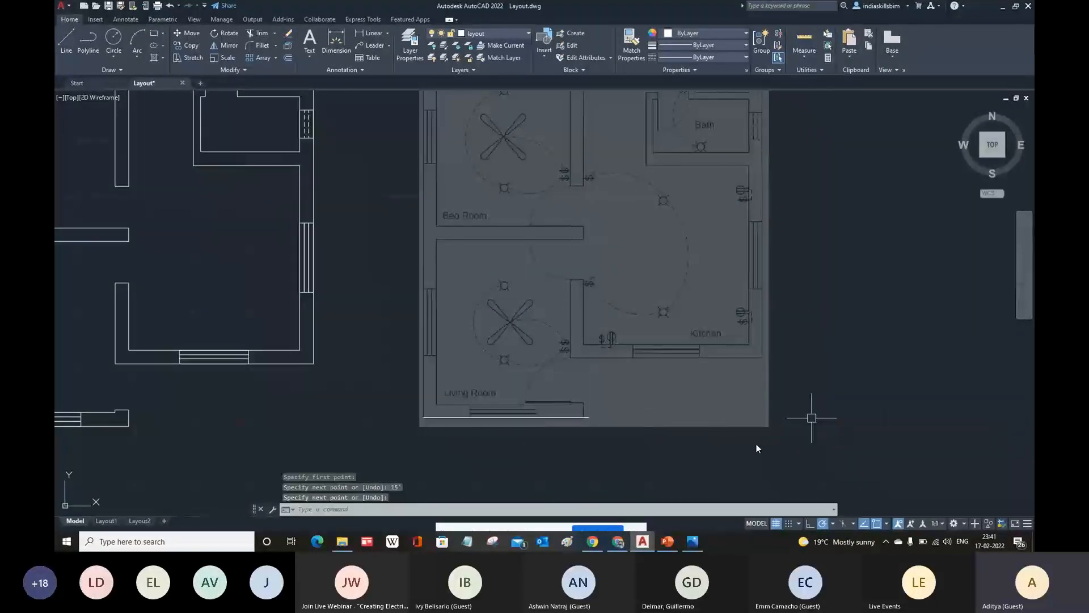
# - Compare the right end of the 15' line with the living room wall's lower-right corner on the image
pyautogui.scroll(5, 812, 418)
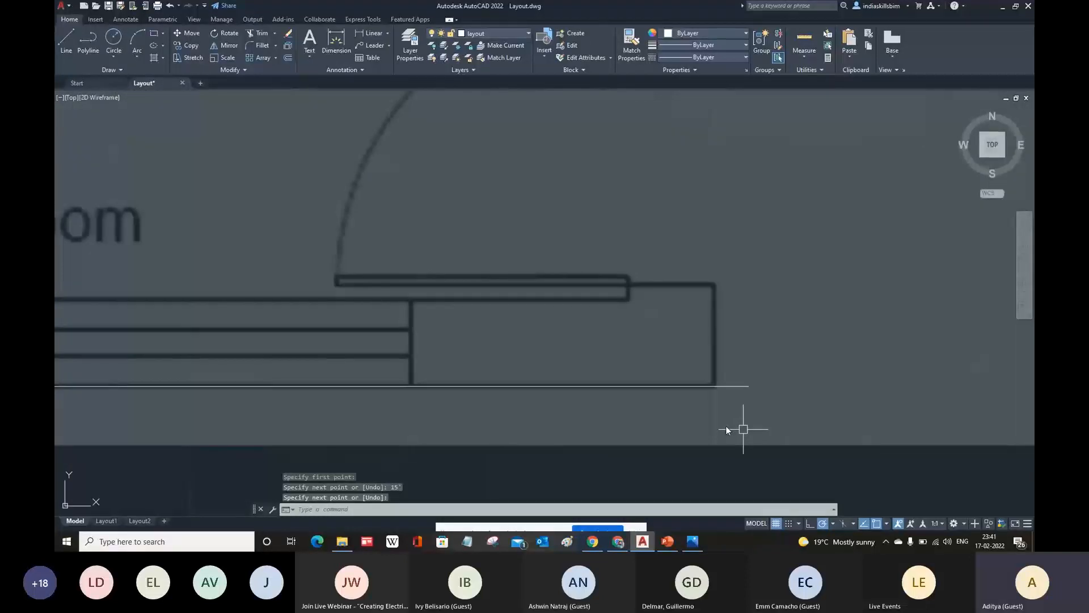
pyautogui.scroll(-3, 727, 430)
pyautogui.scroll(1, 730, 401)
pyautogui.scroll(-2, 713, 385)
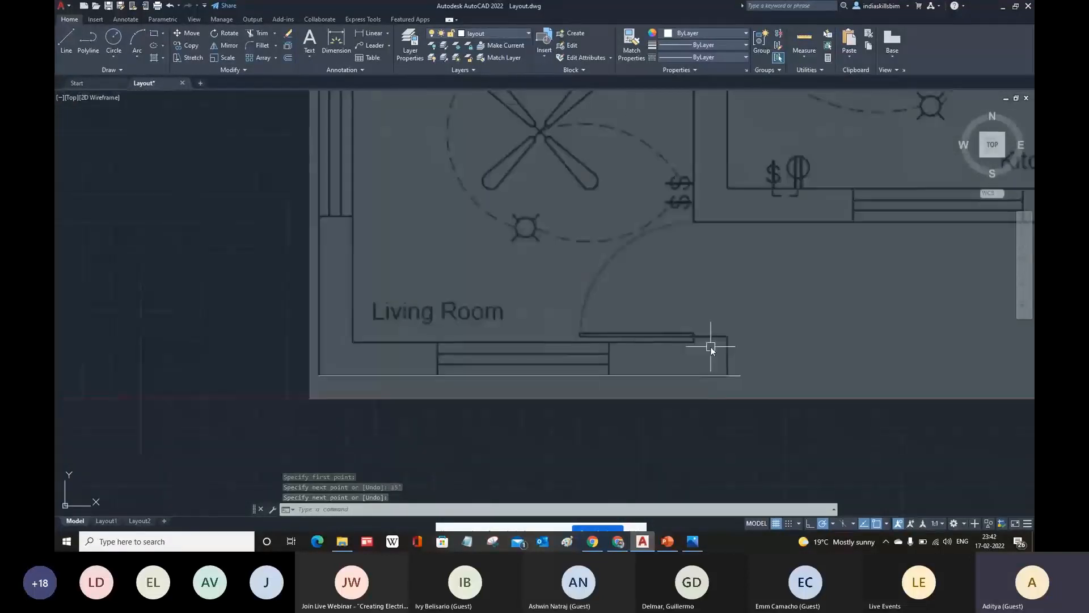
pyautogui.scroll(3, 713, 348)
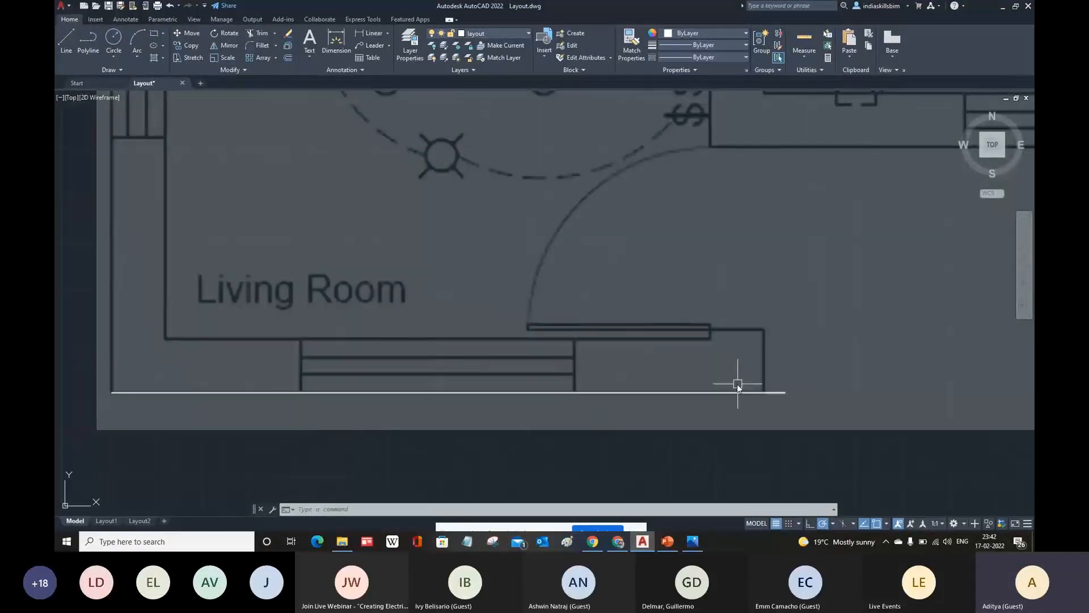
pyautogui.scroll(-4, 706, 402)
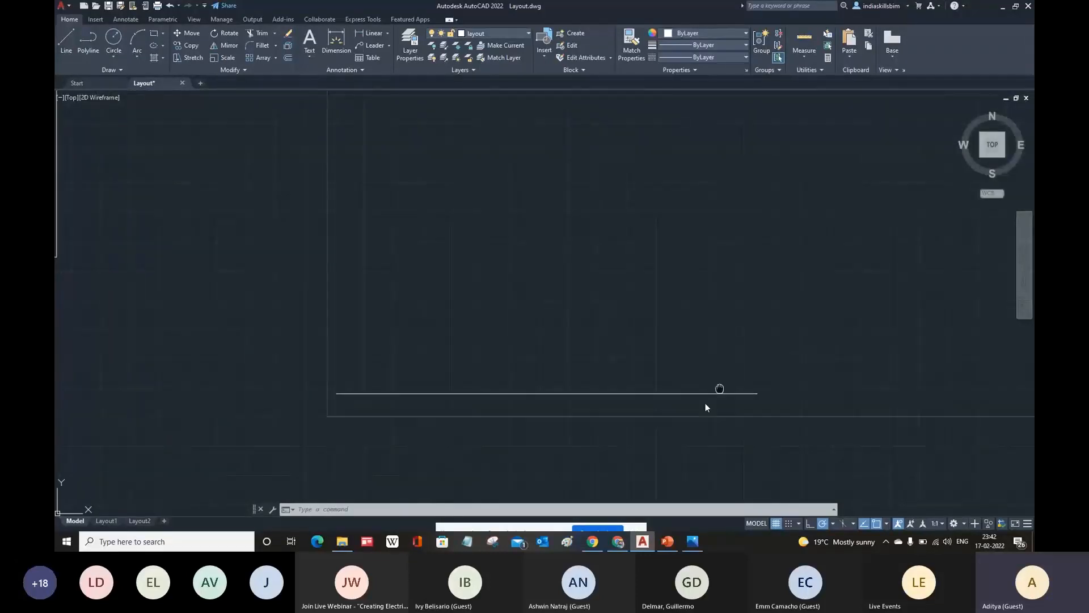
pyautogui.scroll(3, 717, 420)
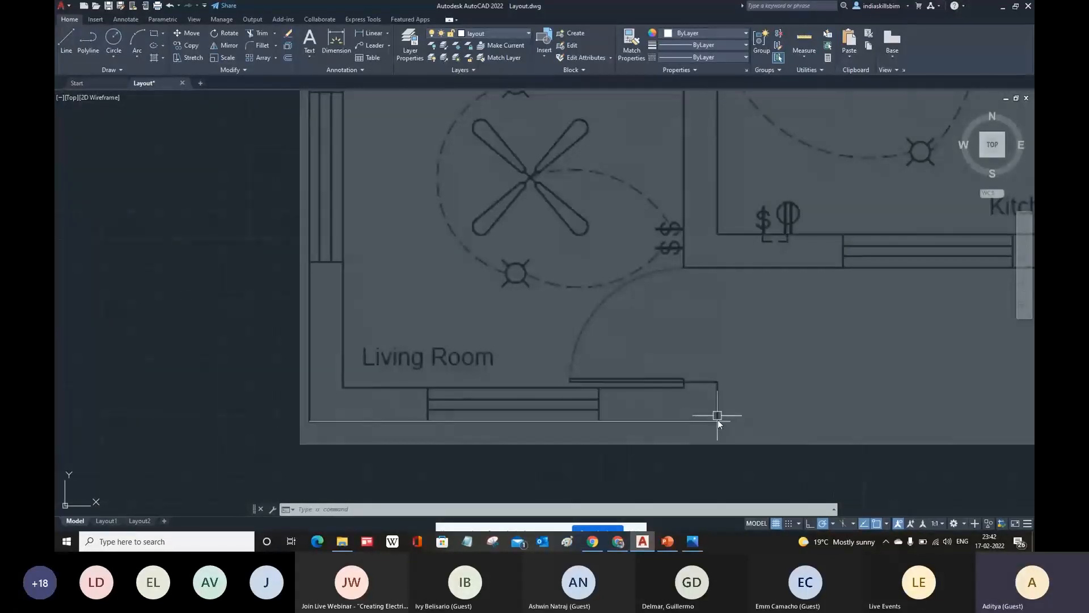
pyautogui.scroll(4, 718, 414)
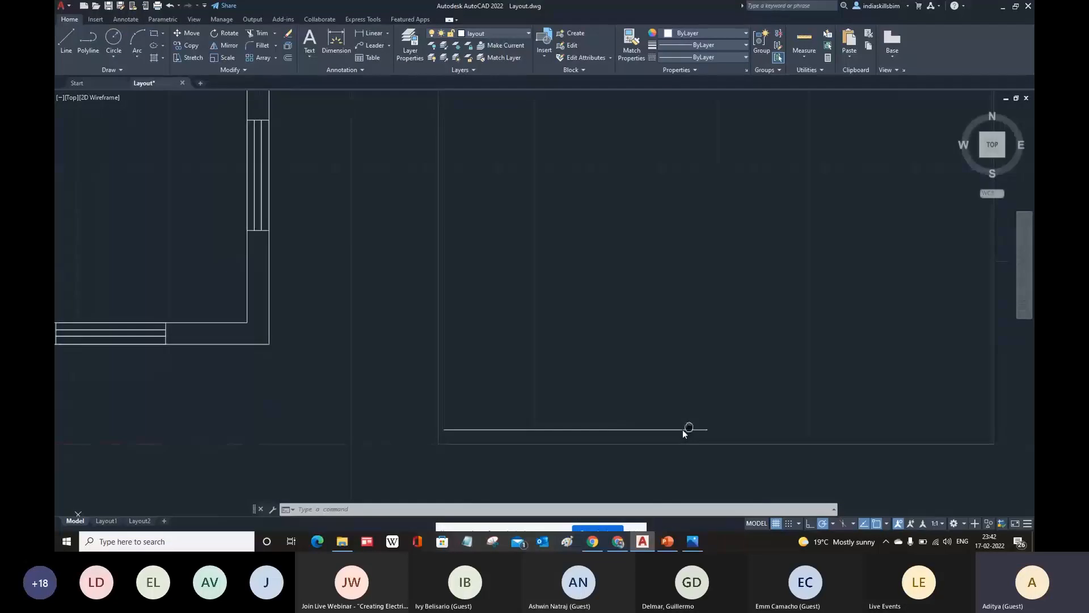
pyautogui.scroll(-3, 683, 430)
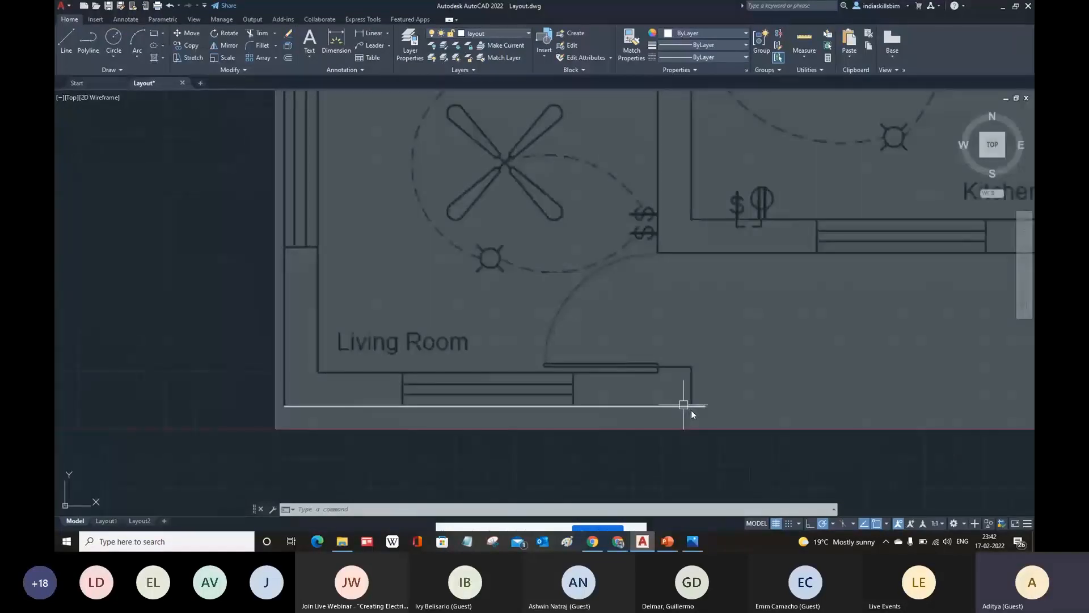
pyautogui.scroll(-4, 691, 410)
pyautogui.scroll(4, 713, 421)
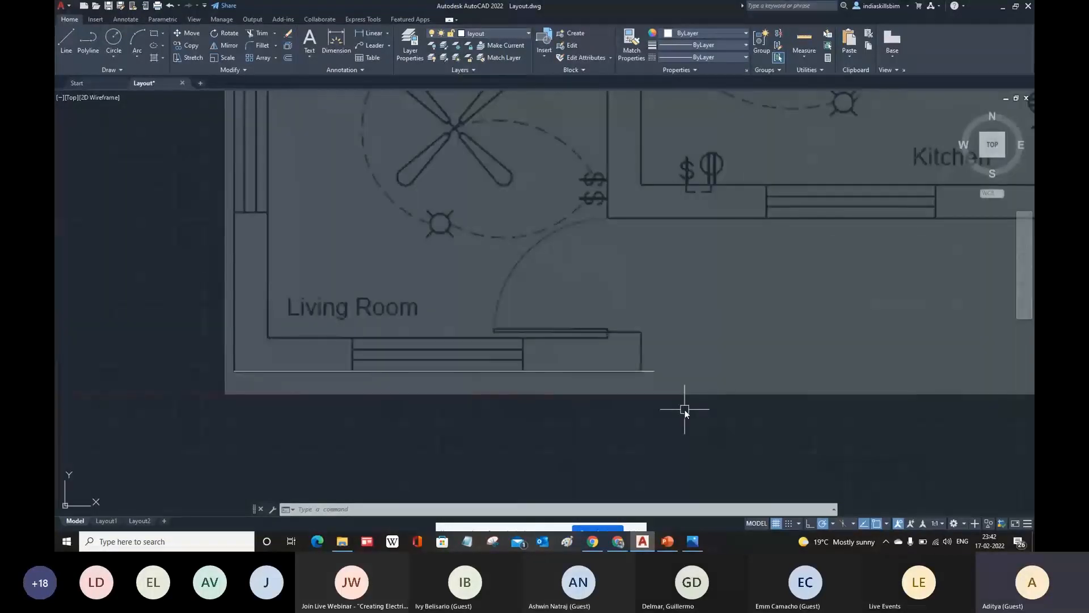
pyautogui.write('sc')
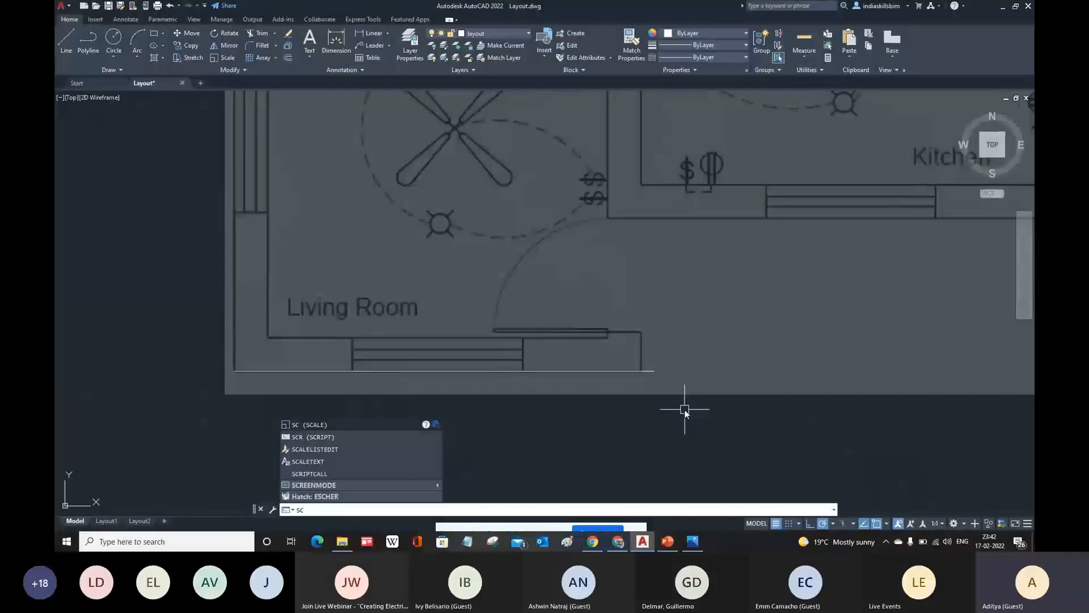
pyautogui.press('Return')
pyautogui.click(701, 397)
pyautogui.scroll(-4, 699, 408)
pyautogui.scroll(4, 571, 396)
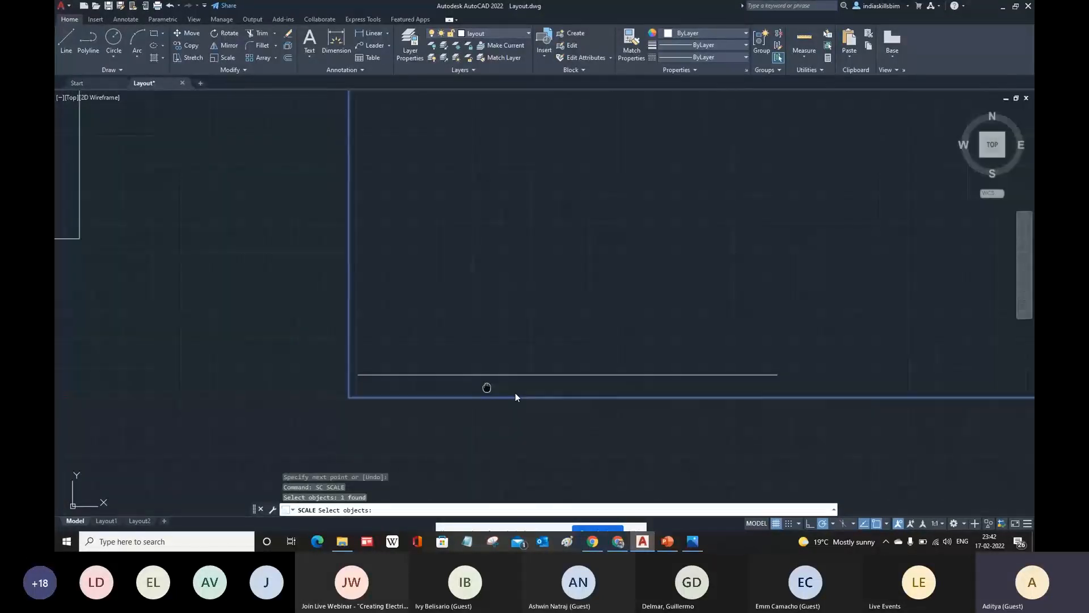
pyautogui.press('Return')
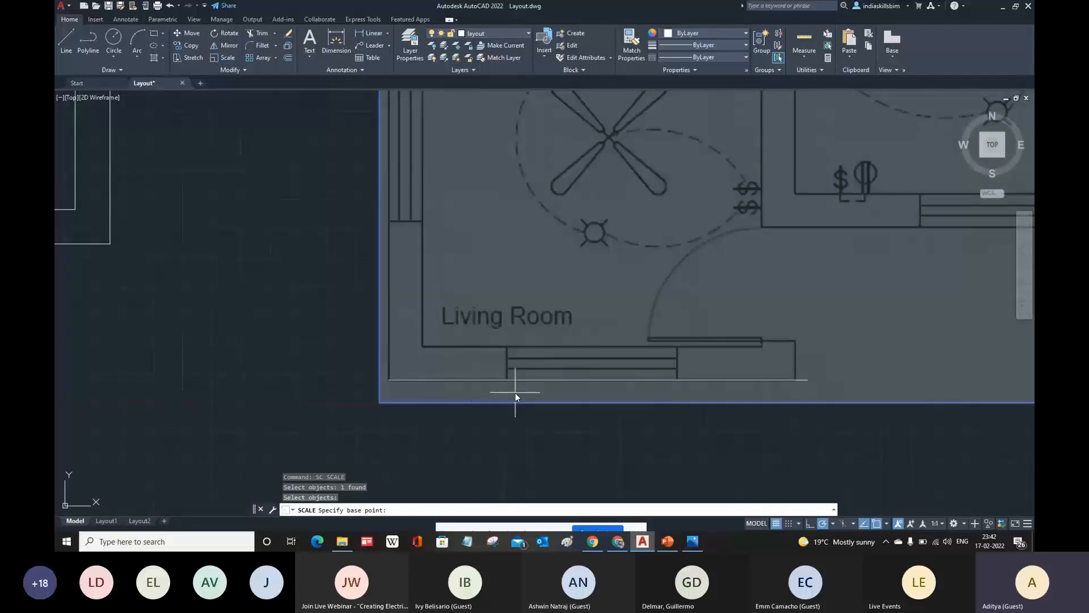
pyautogui.click(389, 380)
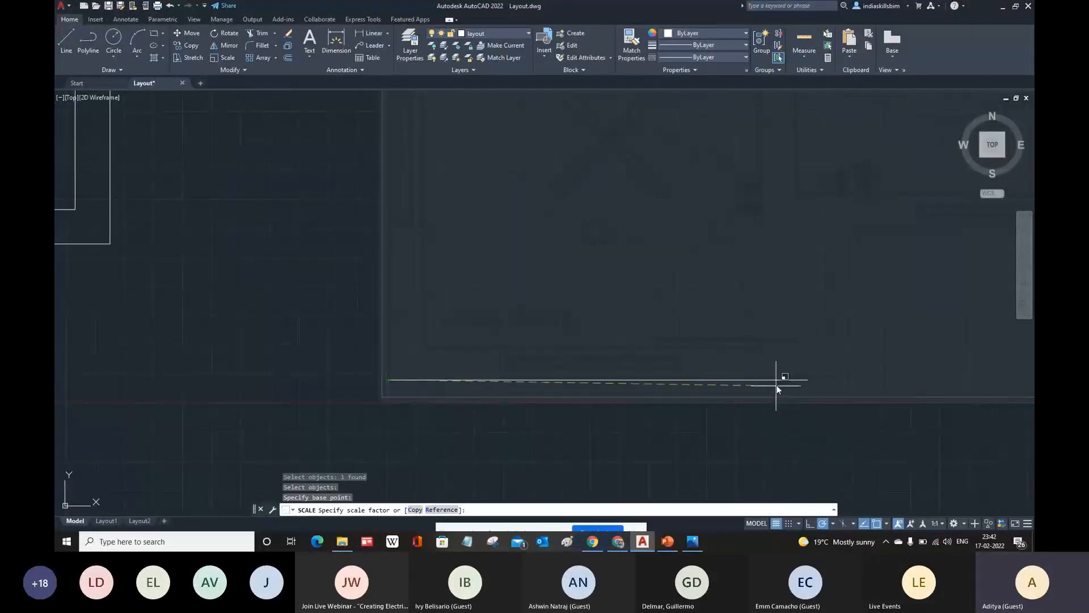
pyautogui.click(442, 510)
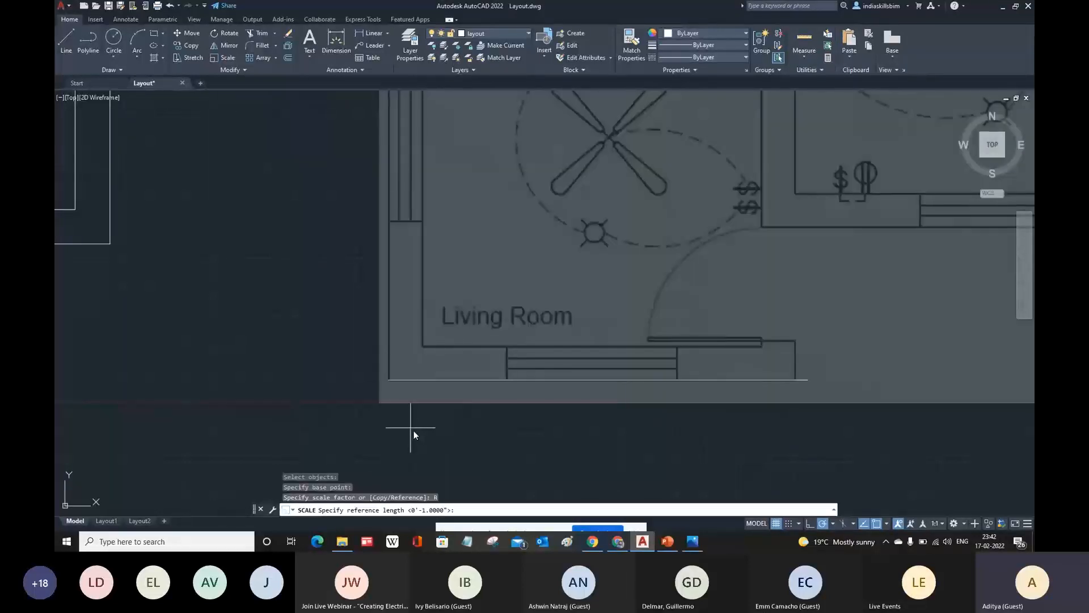
pyautogui.click(389, 380)
pyautogui.scroll(4, 803, 386)
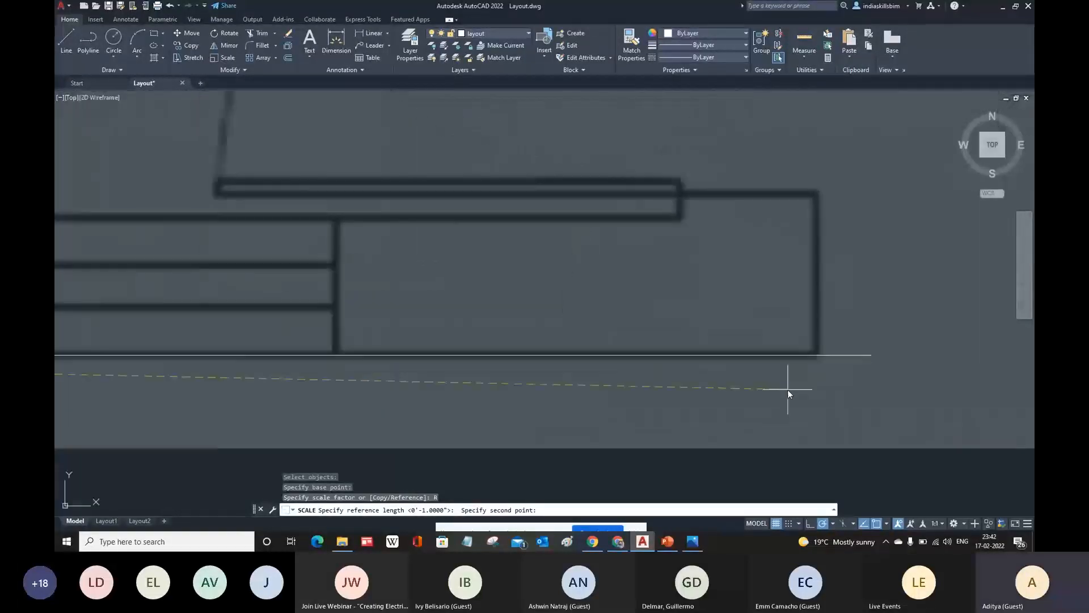
pyautogui.scroll(2, 787, 389)
pyautogui.scroll(2, 787, 387)
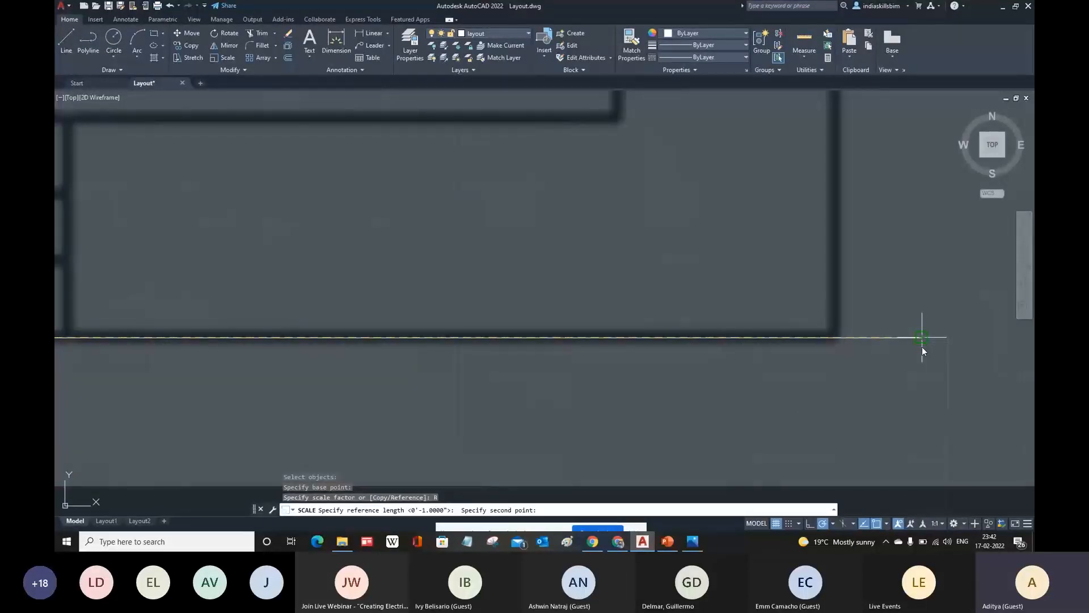
pyautogui.scroll(-4, 844, 383)
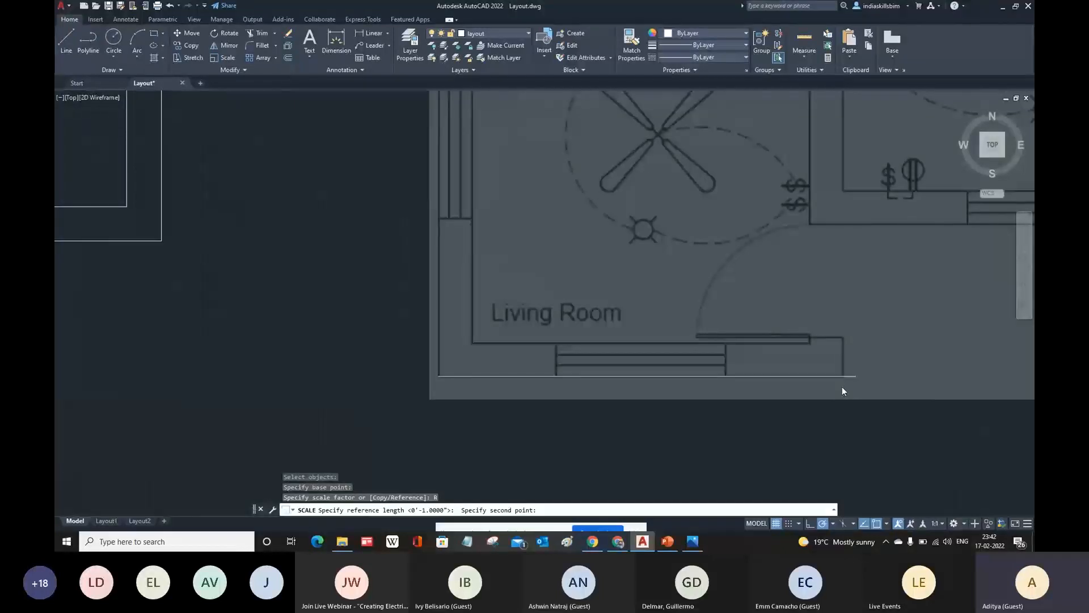
pyautogui.scroll(4, 842, 391)
pyautogui.click(835, 423)
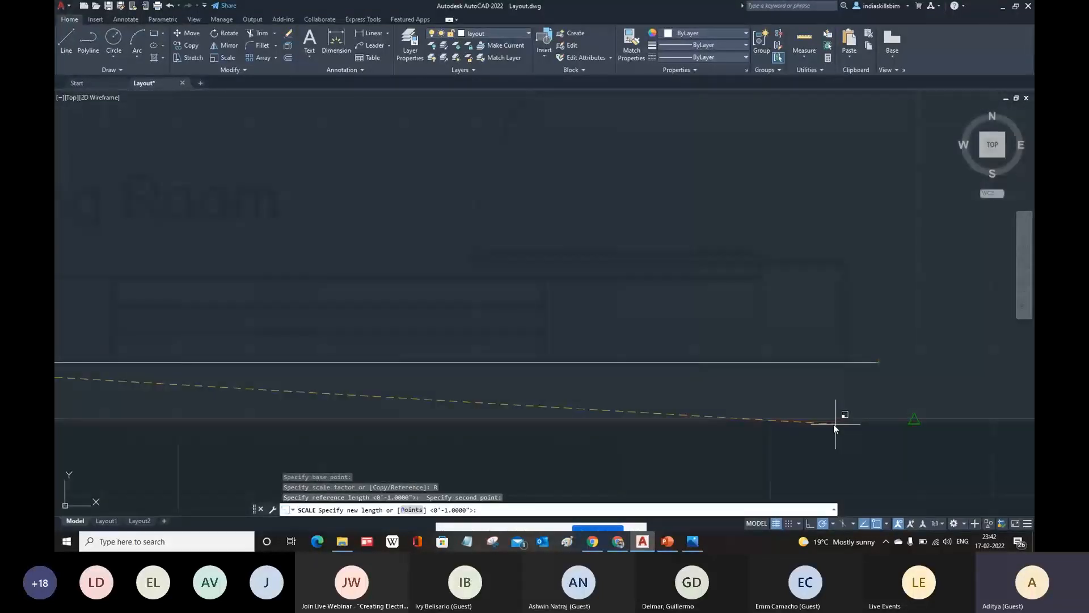
pyautogui.scroll(-5, 774, 387)
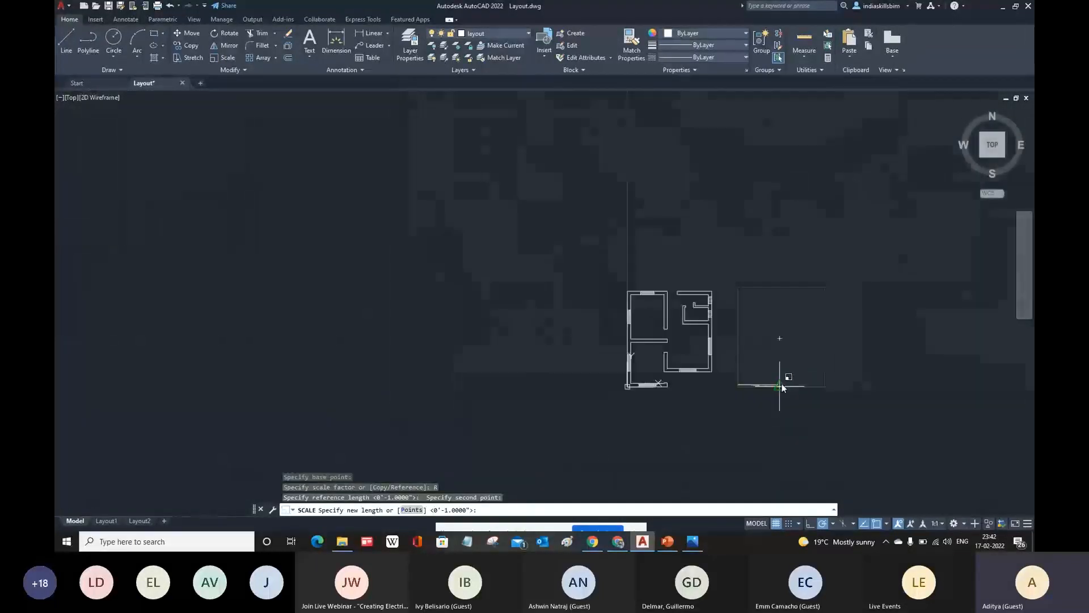
pyautogui.scroll(8, 781, 387)
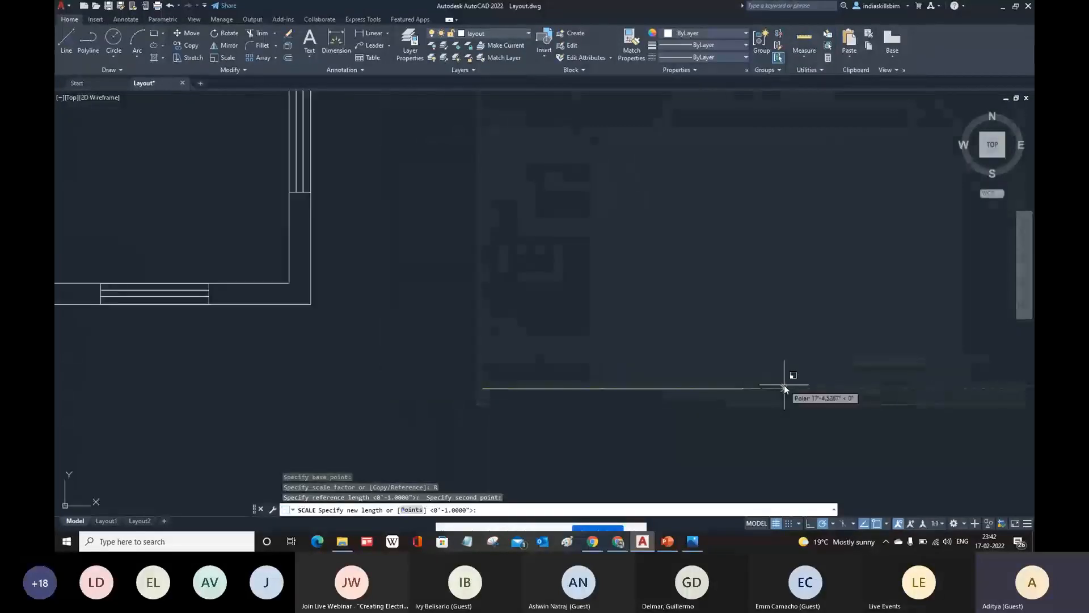
pyautogui.press('Escape')
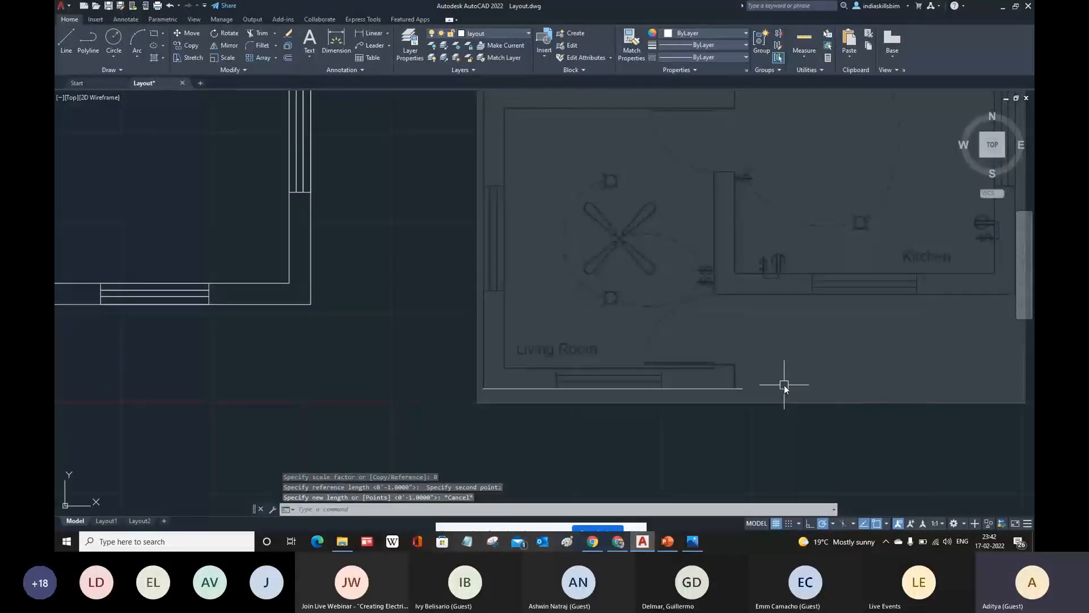
pyautogui.press('Escape')
# - Scale the electrical plan image by reference from the wall's lower-left corner, matching the living room's lower wall length to the 15' line
pyautogui.scroll(2, 743, 365)
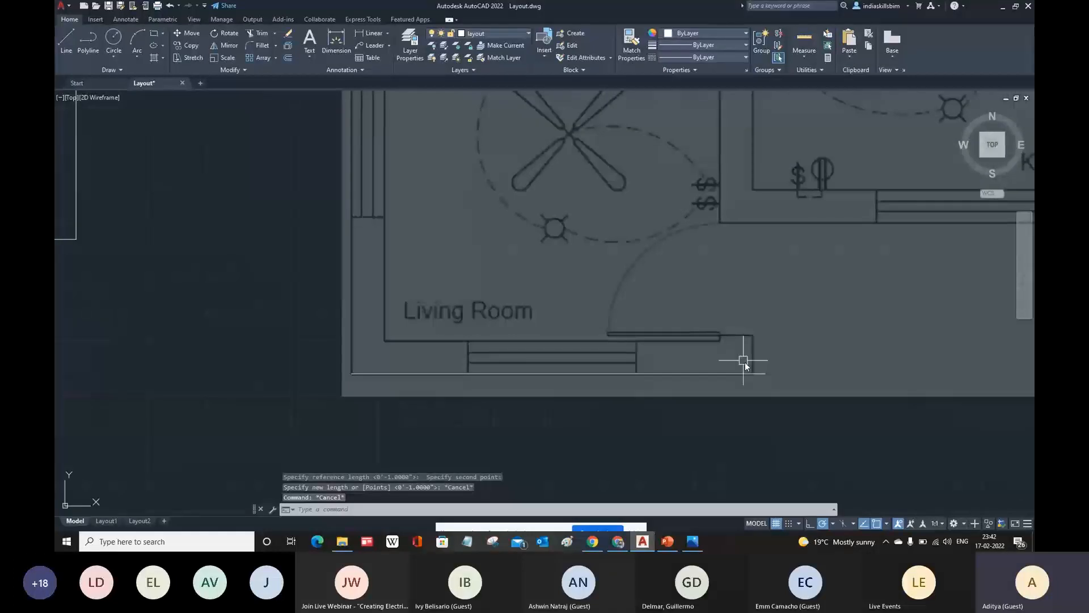
pyautogui.write('sc')
pyautogui.press('Return')
pyautogui.click(832, 421)
pyautogui.click(816, 387)
pyautogui.press('Return')
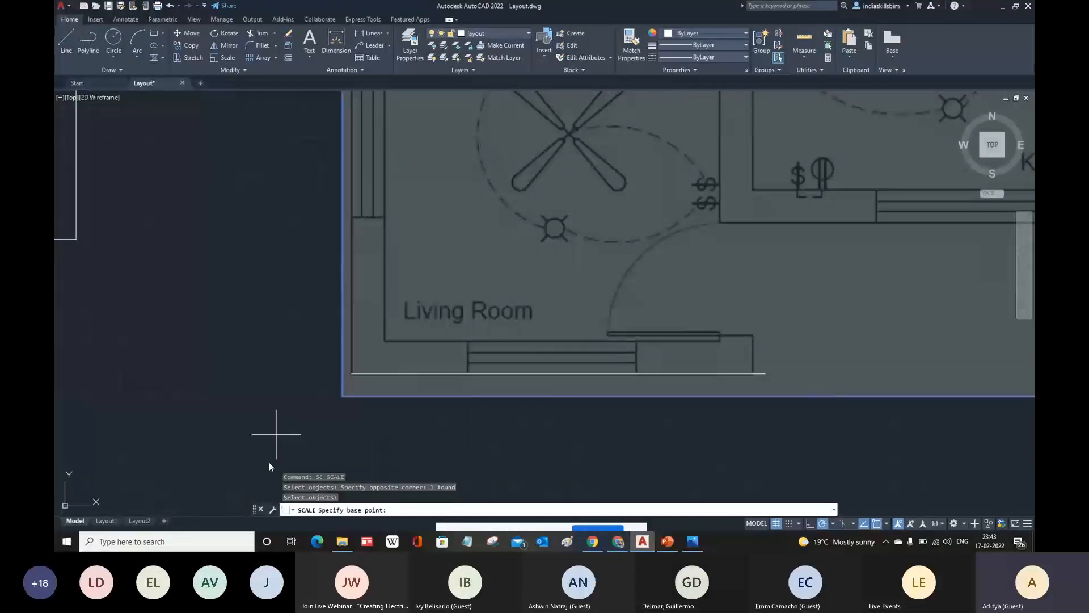
pyautogui.scroll(3, 355, 375)
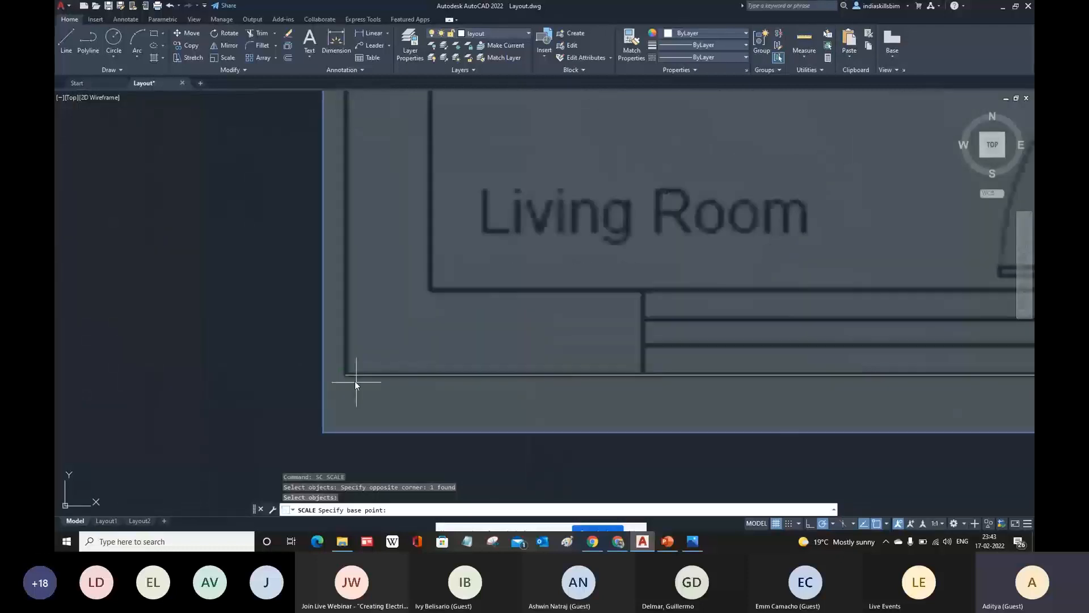
pyautogui.click(347, 375)
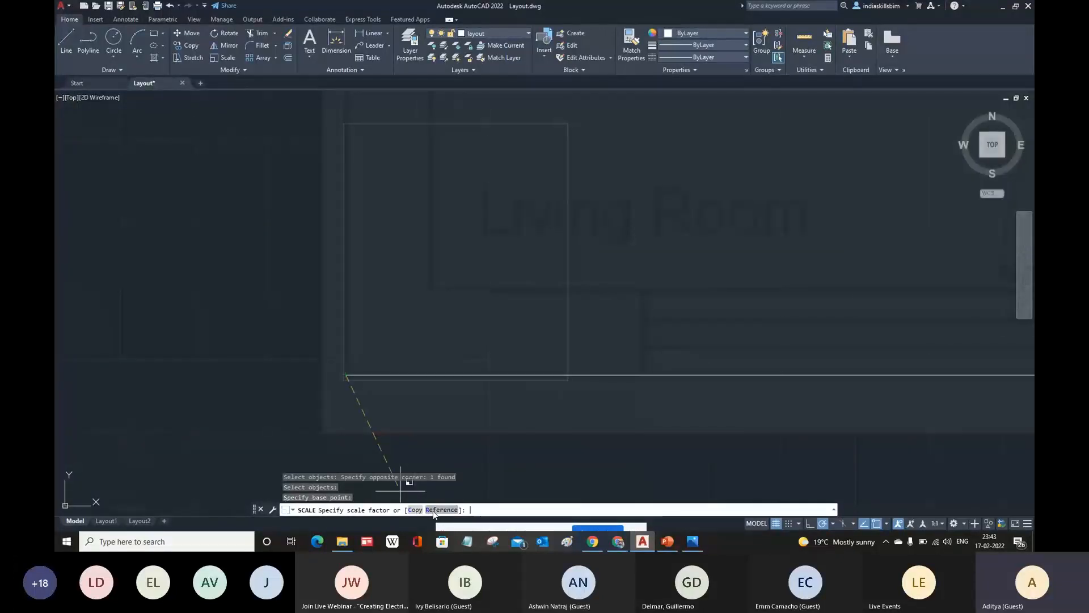
pyautogui.click(441, 510)
pyautogui.click(346, 376)
pyautogui.scroll(-4, 347, 377)
pyautogui.scroll(6, 702, 396)
pyautogui.moveTo(841, 328); pyautogui.dragTo(671, 380, button='middle')
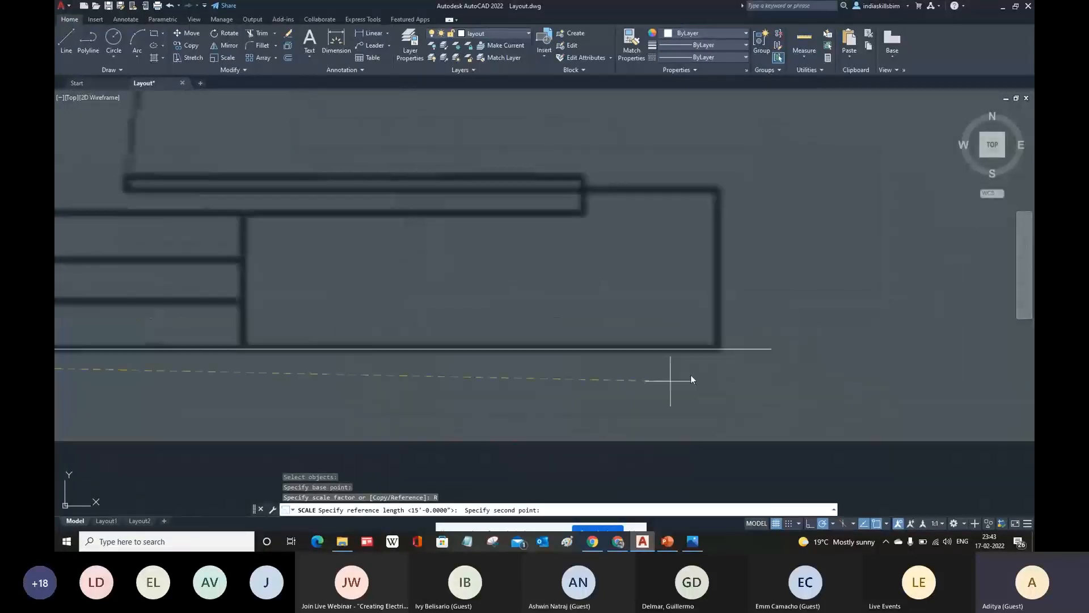
pyautogui.click(717, 348)
pyautogui.moveTo(773, 356)
pyautogui.mouseDown(button='middle')
pyautogui.moveTo(736, 403)
pyautogui.moveTo(636, 425)
pyautogui.mouseUp(button='middle')
pyautogui.scroll(-2, 756, 388)
pyautogui.scroll(-2, 690, 386)
pyautogui.scroll(-4, 637, 426)
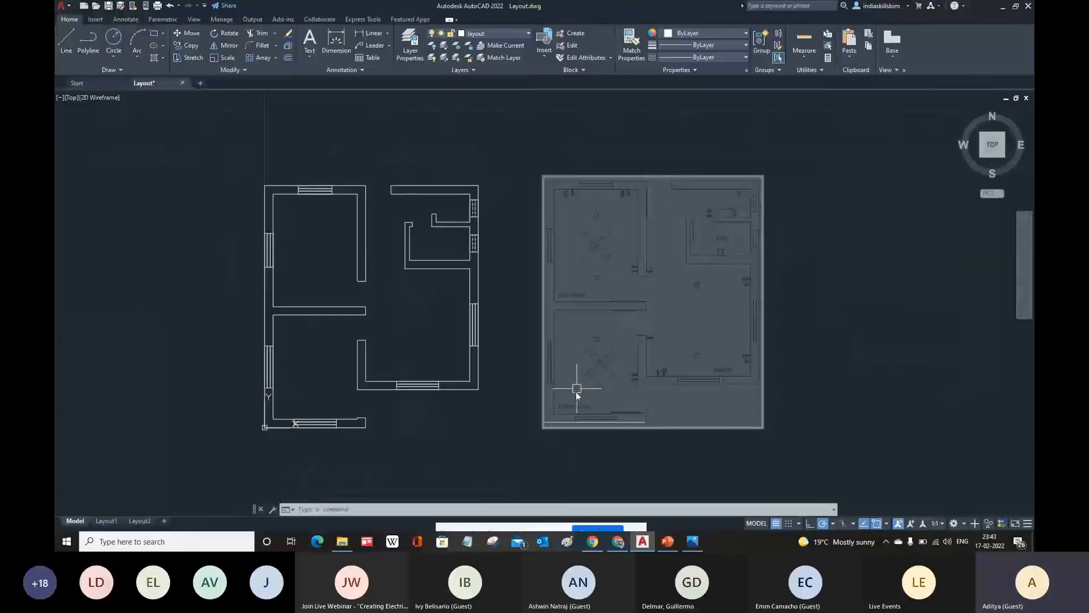
pyautogui.scroll(2, 576, 391)
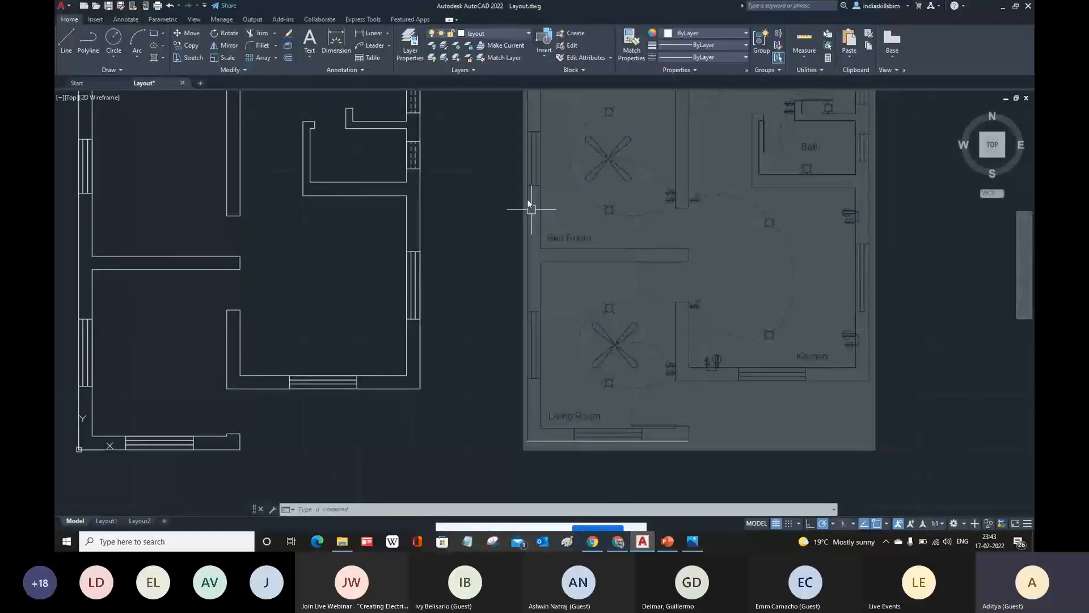
pyautogui.scroll(-1, 708, 284)
pyautogui.scroll(-1, 639, 305)
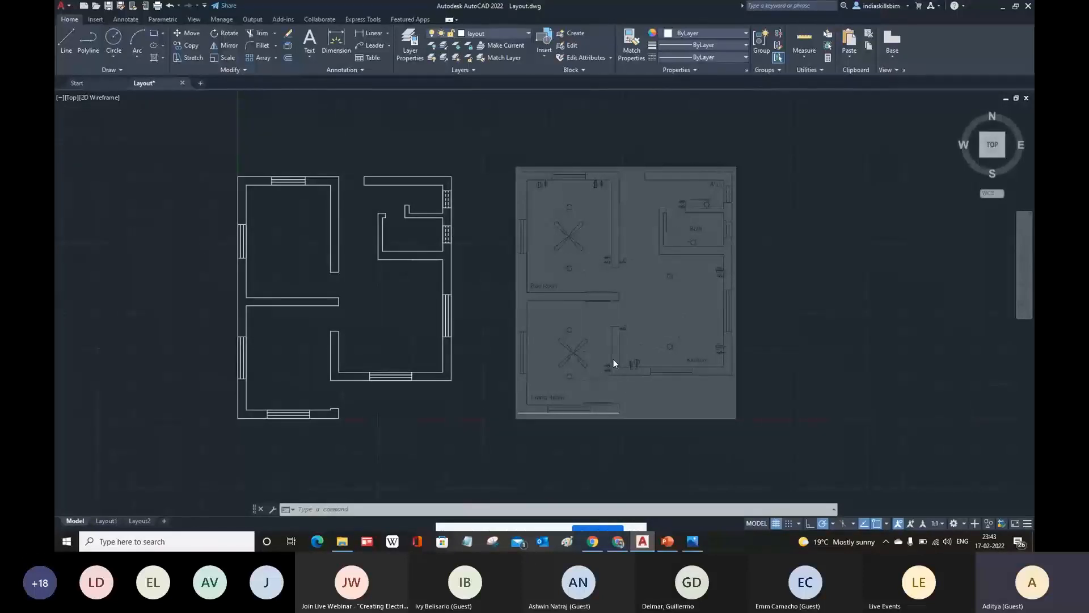
pyautogui.scroll(2, 614, 359)
pyautogui.press('Escape')
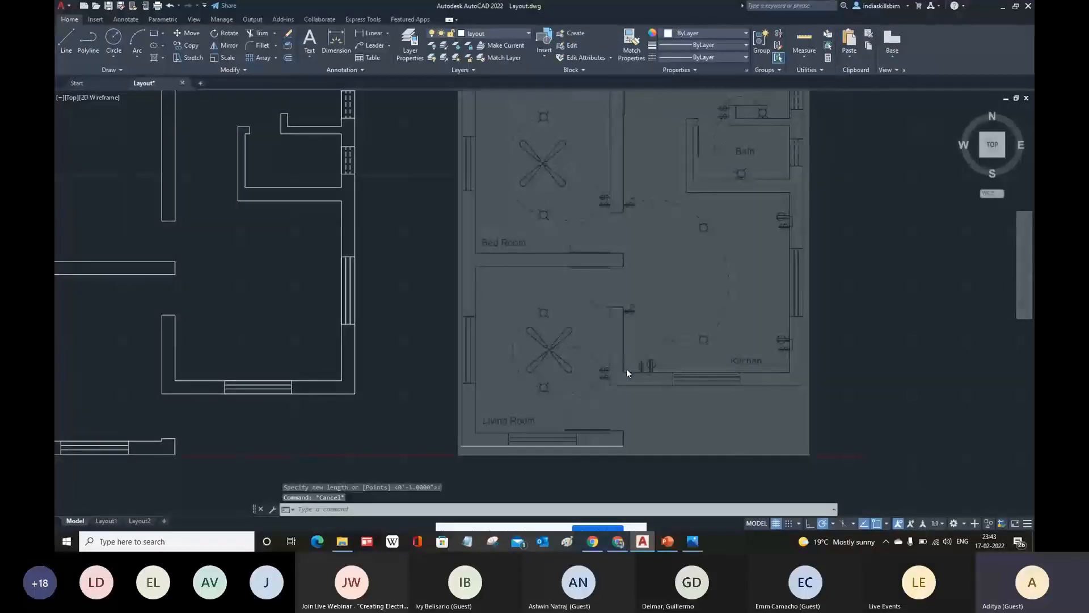
pyautogui.scroll(-4, 785, 371)
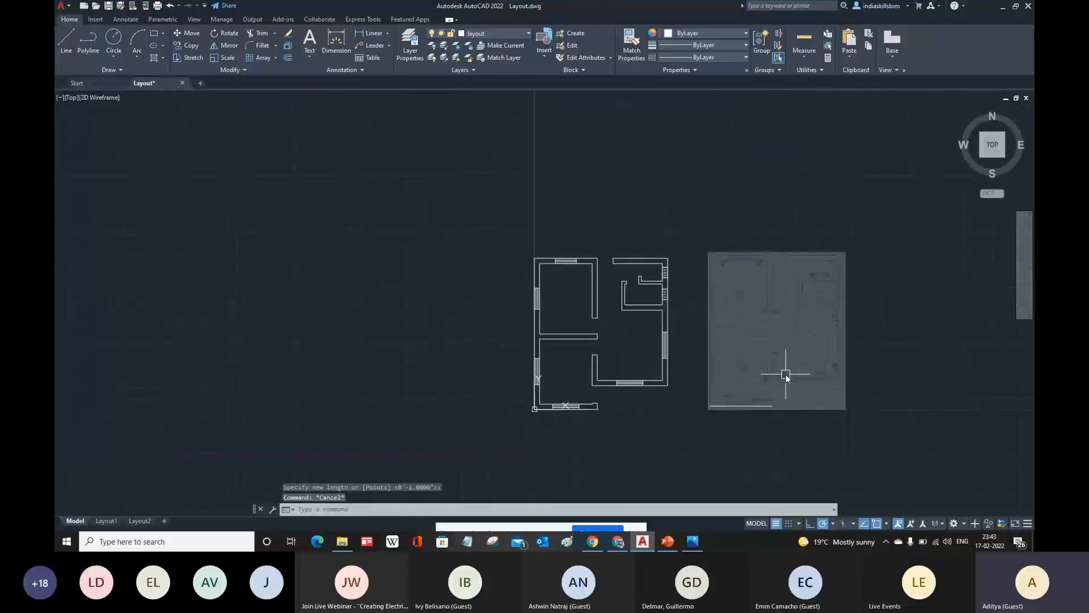
# - Delete the 15' reference line along the lower wall of the electrical plan image
pyautogui.click(741, 407)
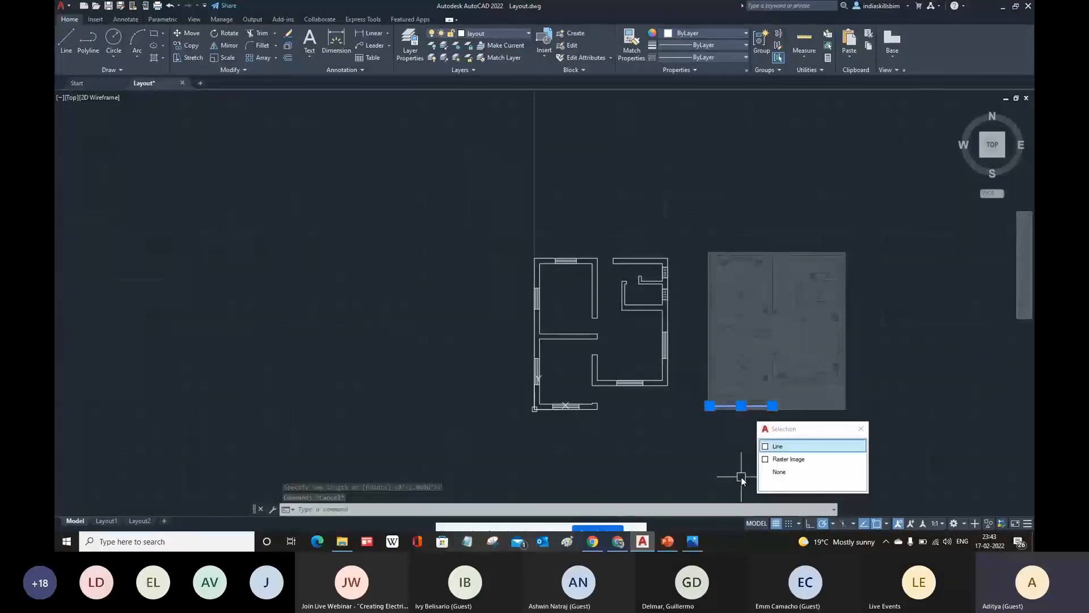
pyautogui.click(800, 446)
pyautogui.press('Delete')
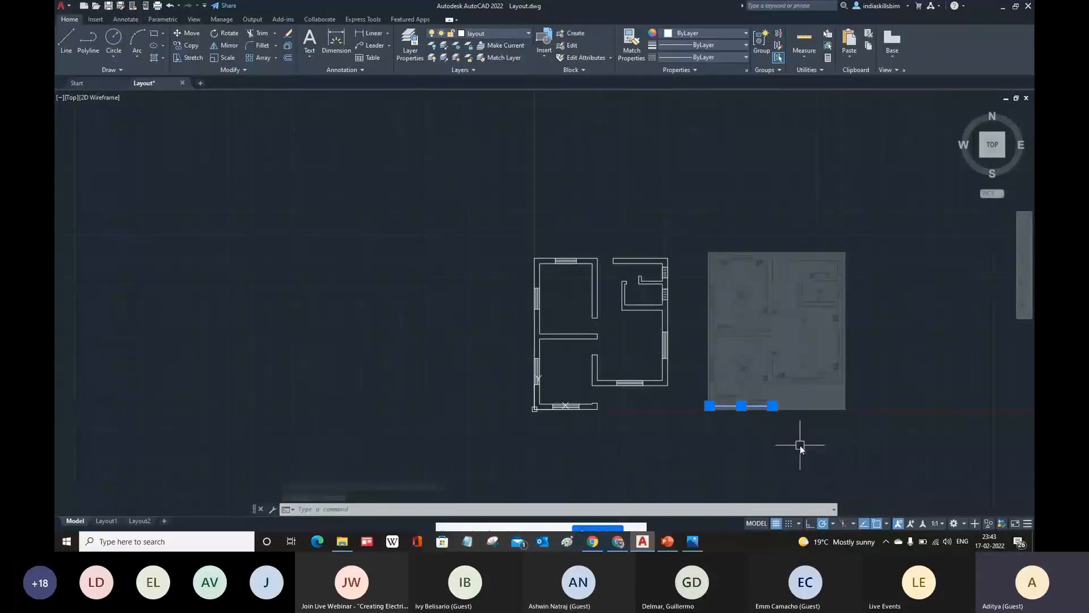
# - Move the electrical plan image from the right of the house layout to its left side
pyautogui.write('m')
pyautogui.press('Return')
pyautogui.click(797, 444)
pyautogui.click(437, 358)
pyautogui.press('Return')
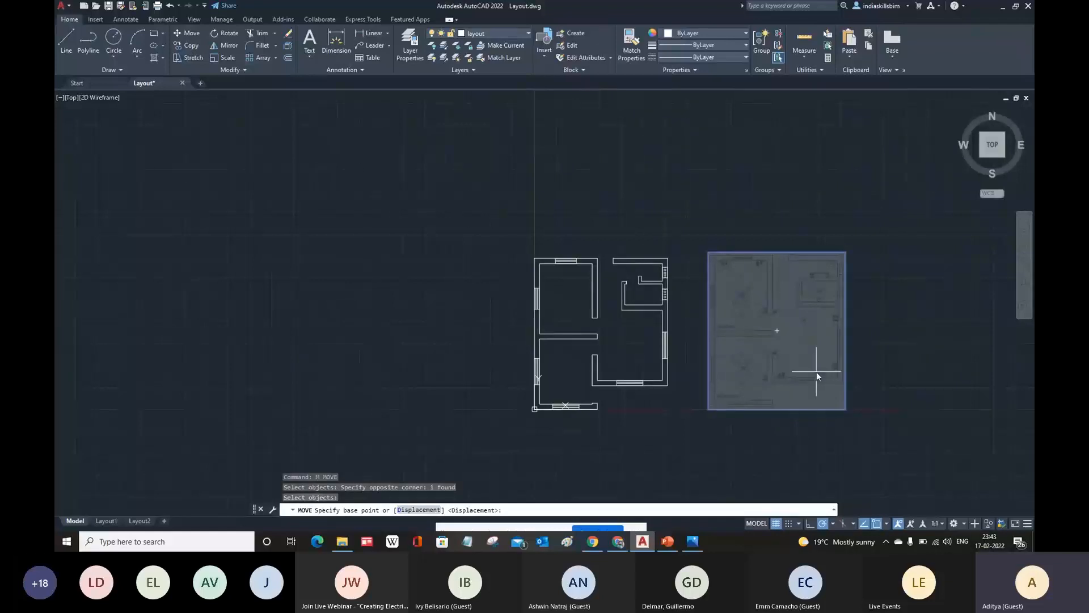
pyautogui.click(816, 372)
pyautogui.click(450, 370)
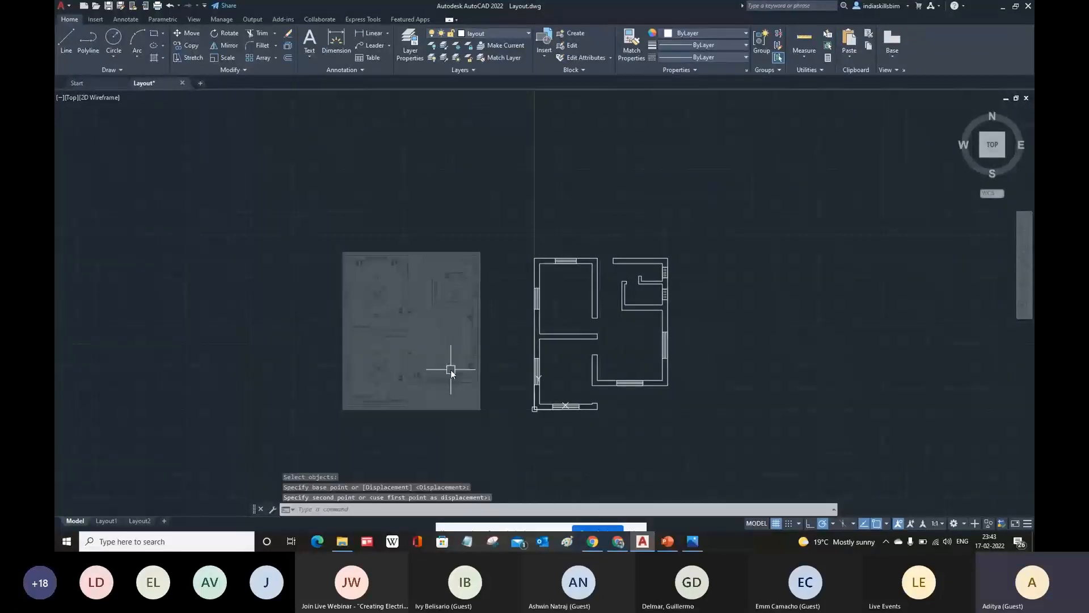
# - Examine the light, fan, switch and wiring symbols in the bedroom, bath, kitchen and living room of the electrical plan image
pyautogui.scroll(5, 450, 369)
pyautogui.moveTo(475, 389)
pyautogui.mouseDown(button='middle')
pyautogui.moveTo(457, 352)
pyautogui.moveTo(450, 394)
pyautogui.mouseUp(button='middle')
pyautogui.scroll(-2, 450, 394)
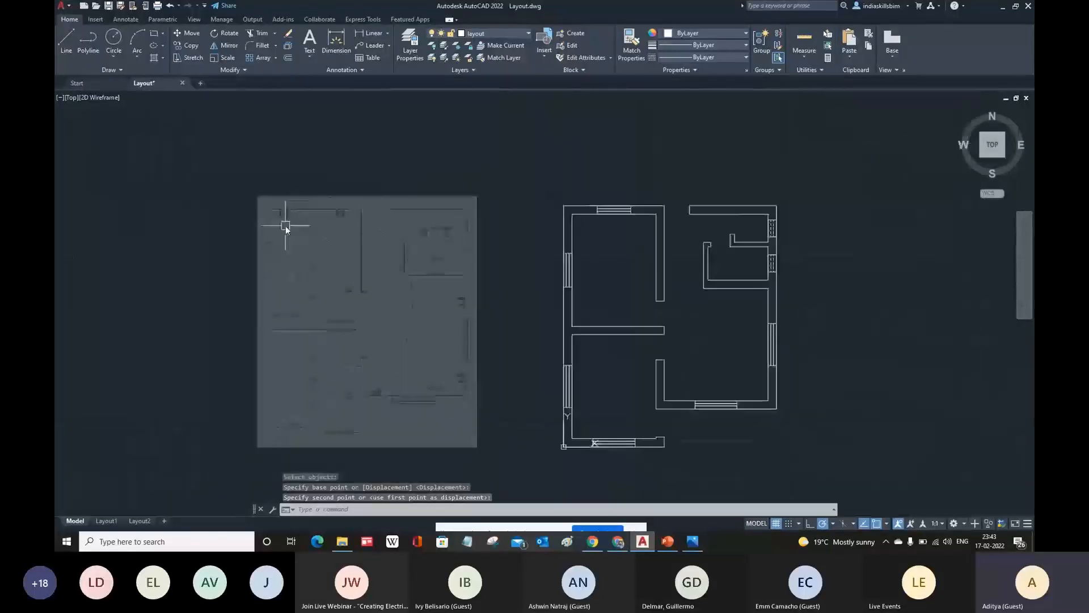
pyautogui.press('Escape')
pyautogui.scroll(6, 306, 267)
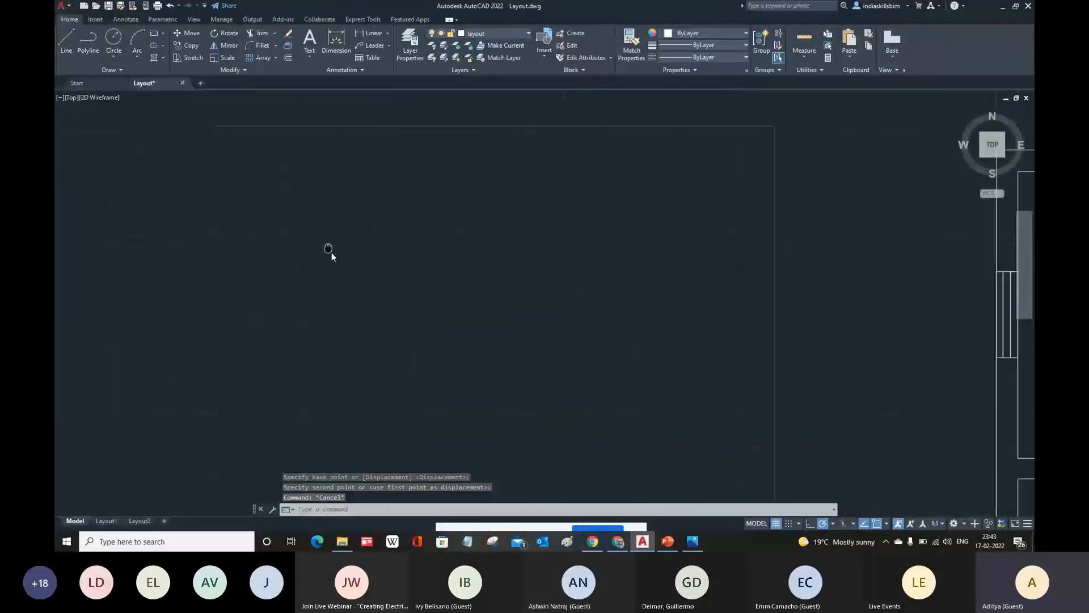
pyautogui.scroll(-2, 433, 239)
pyautogui.moveTo(433, 239); pyautogui.dragTo(359, 230, button='middle')
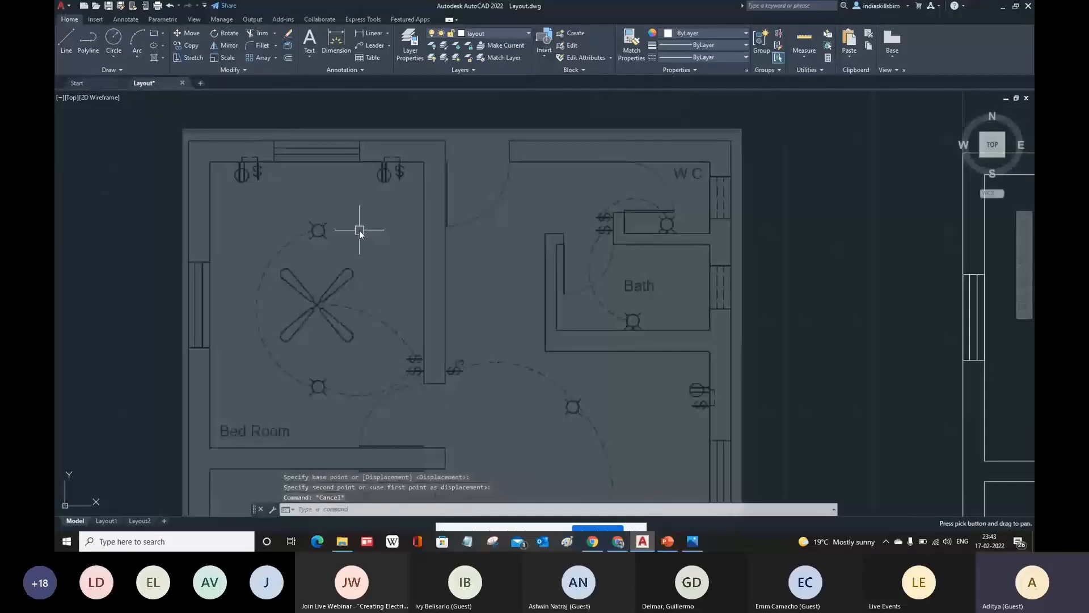
pyautogui.scroll(-2, 359, 230)
pyautogui.moveTo(424, 245); pyautogui.dragTo(312, 243, button='middle')
pyautogui.scroll(2, 312, 243)
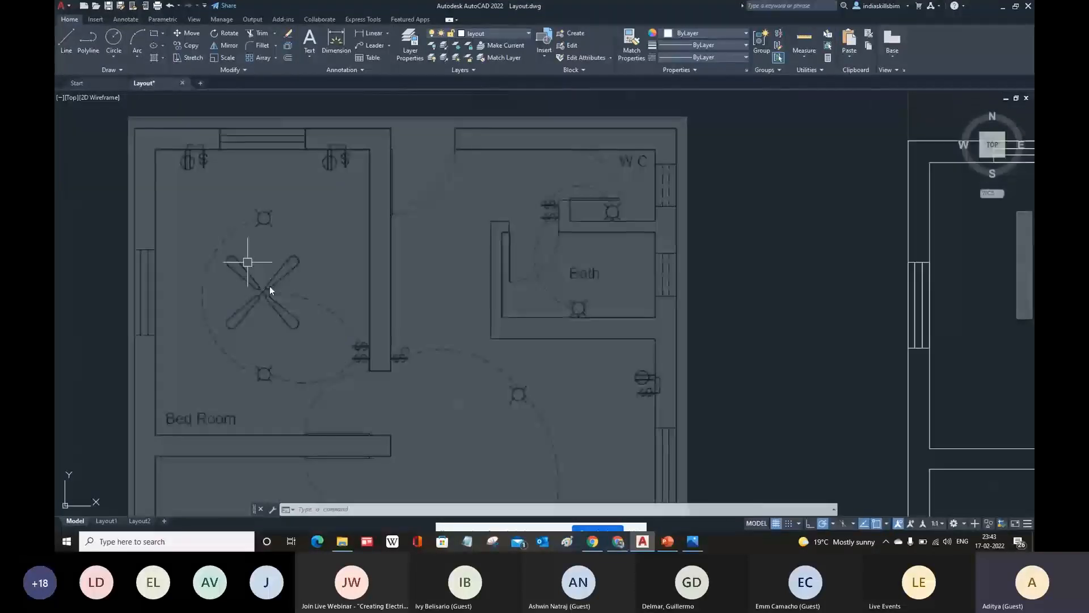
pyautogui.scroll(-2, 440, 253)
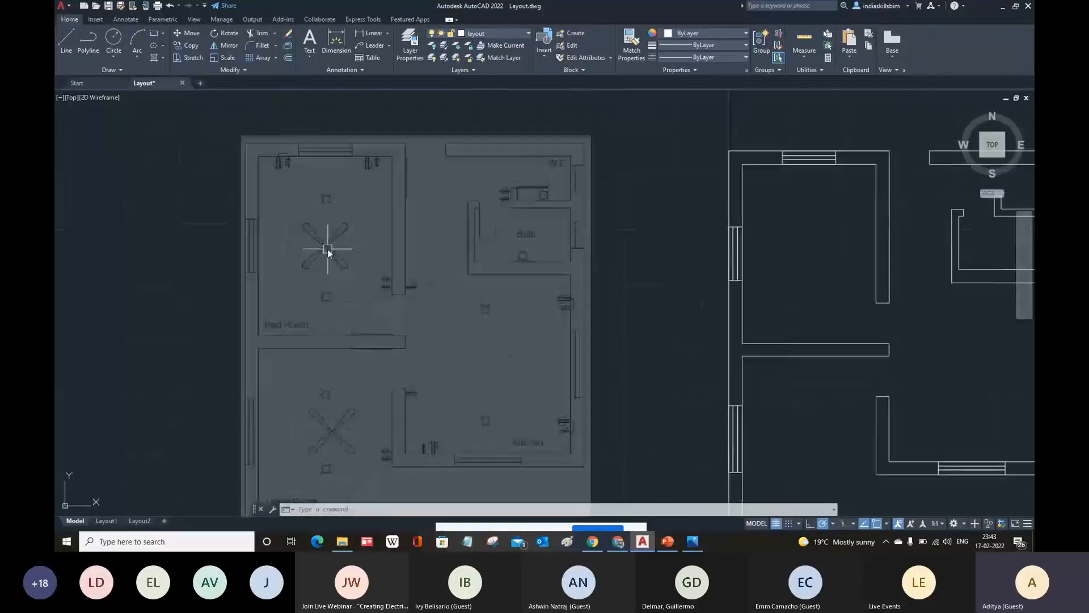
pyautogui.moveTo(328, 250); pyautogui.dragTo(345, 211, button='middle')
pyautogui.scroll(2, 350, 356)
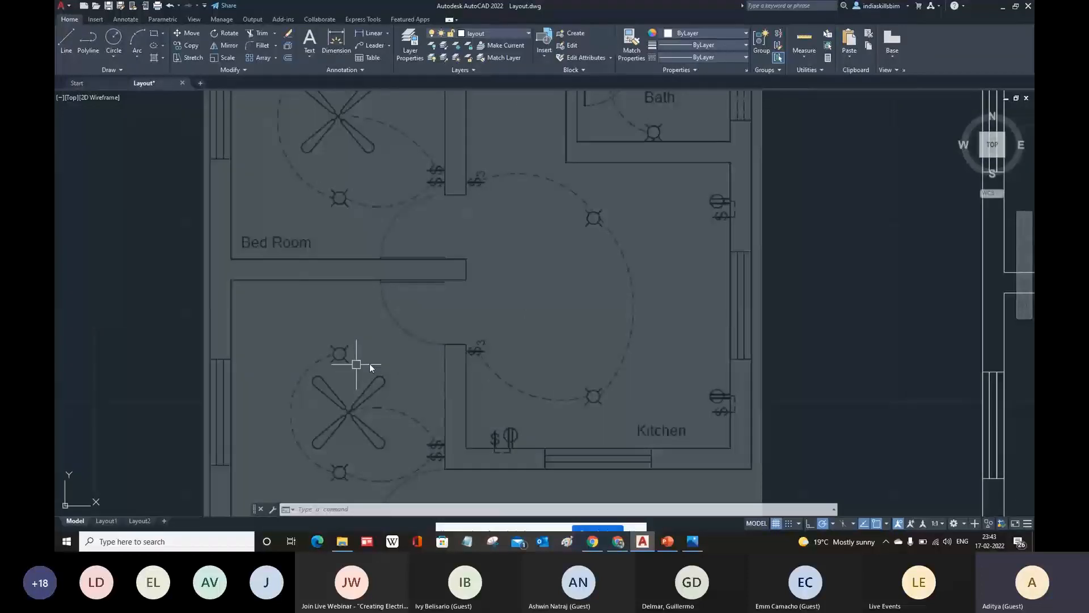
pyautogui.scroll(-2, 420, 359)
pyautogui.moveTo(424, 343)
pyautogui.mouseDown(button='middle')
pyautogui.moveTo(445, 298)
pyautogui.moveTo(447, 358)
pyautogui.mouseUp(button='middle')
pyautogui.moveTo(488, 238)
pyautogui.mouseDown(button='middle')
pyautogui.moveTo(453, 292)
pyautogui.moveTo(361, 280)
pyautogui.mouseUp(button='middle')
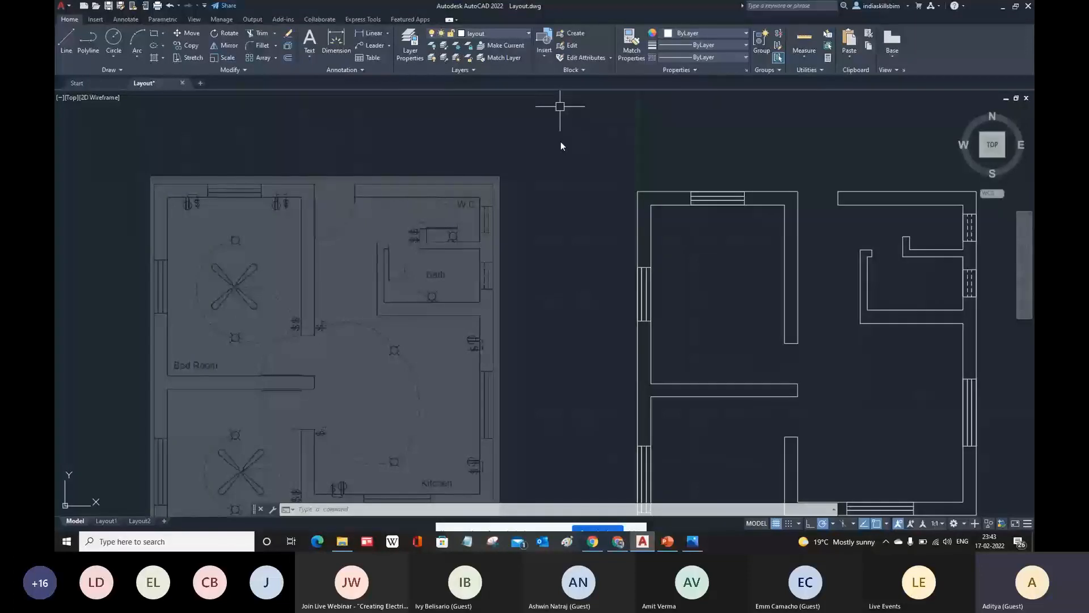
# - Create a new layer named bulb and set its color to yellow, index 50
pyautogui.click(404, 50)
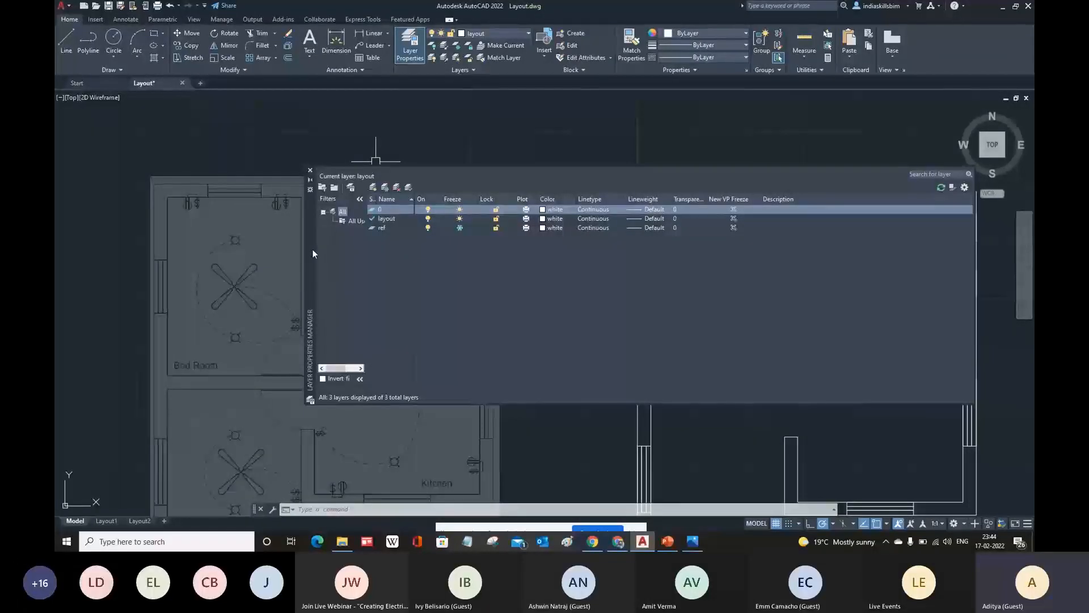
pyautogui.moveTo(312, 250); pyautogui.dragTo(345, 261)
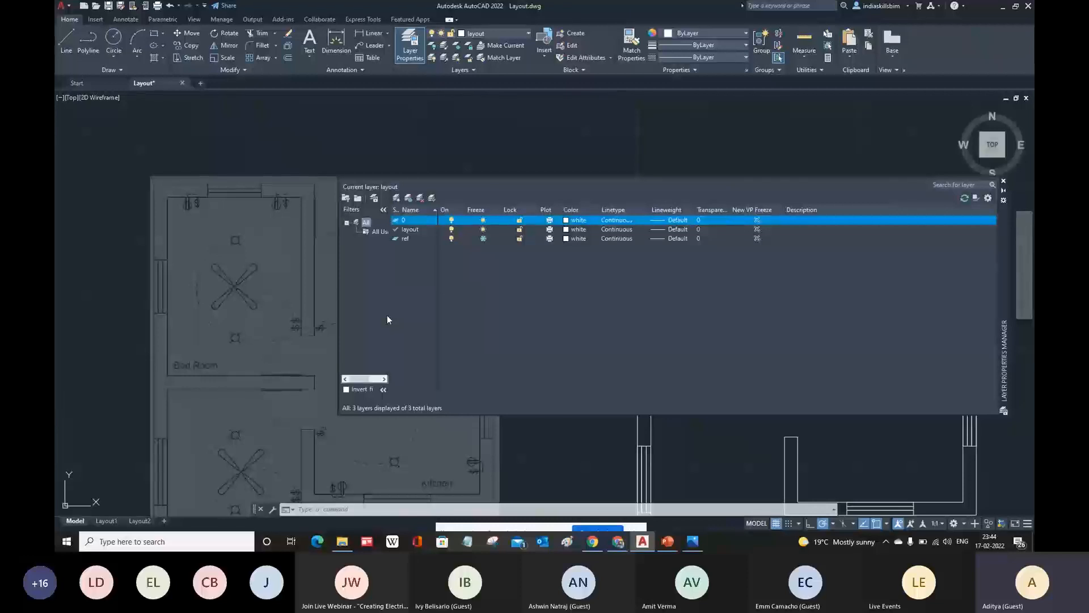
pyautogui.click(397, 198)
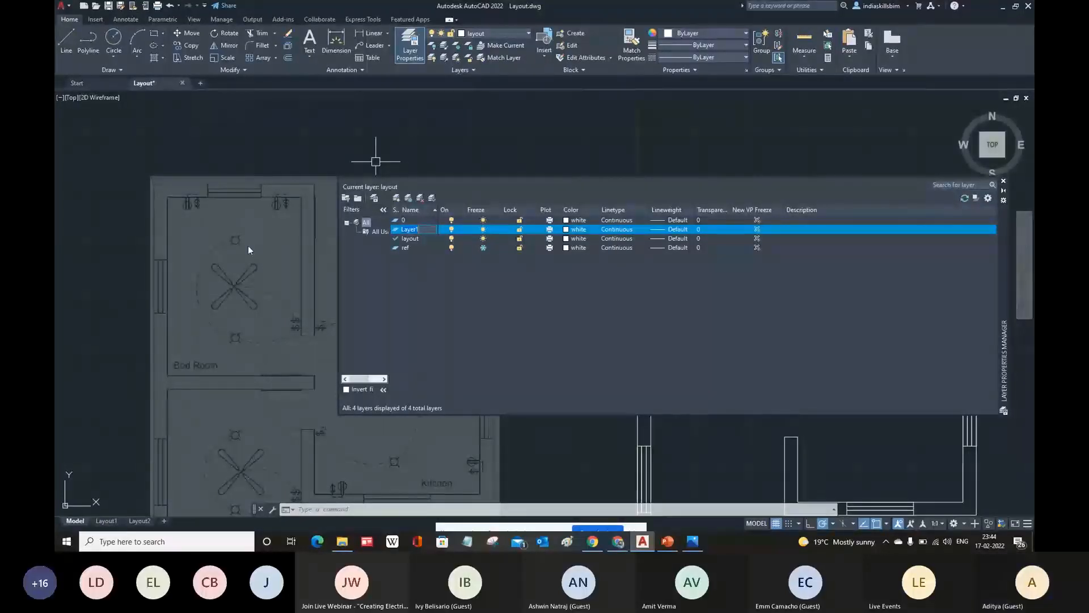
pyautogui.write('b')
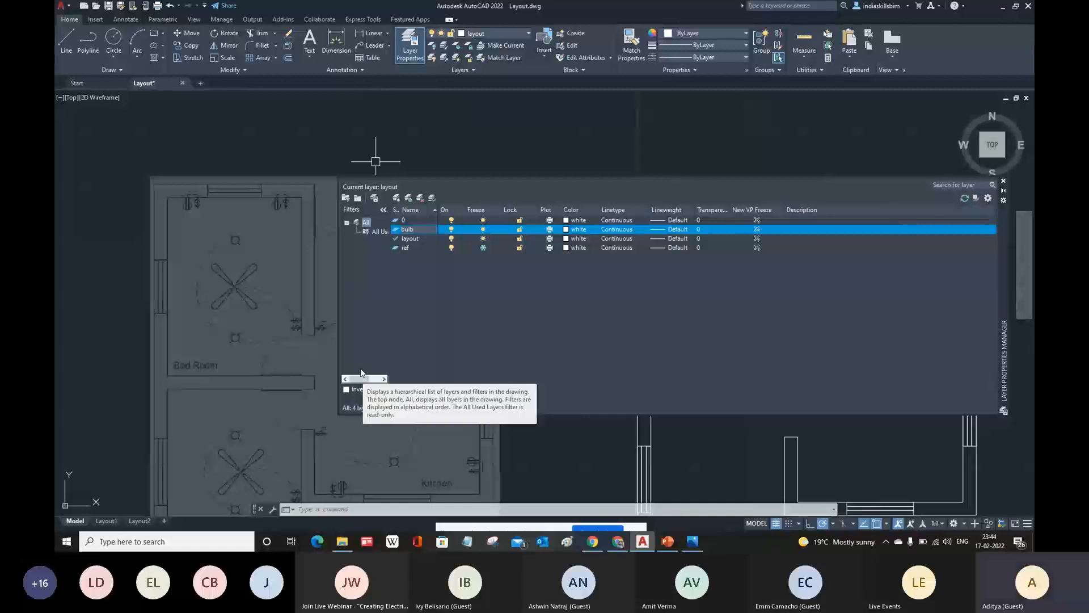
pyautogui.write('uib')
pyautogui.click(566, 231)
pyautogui.click(567, 229)
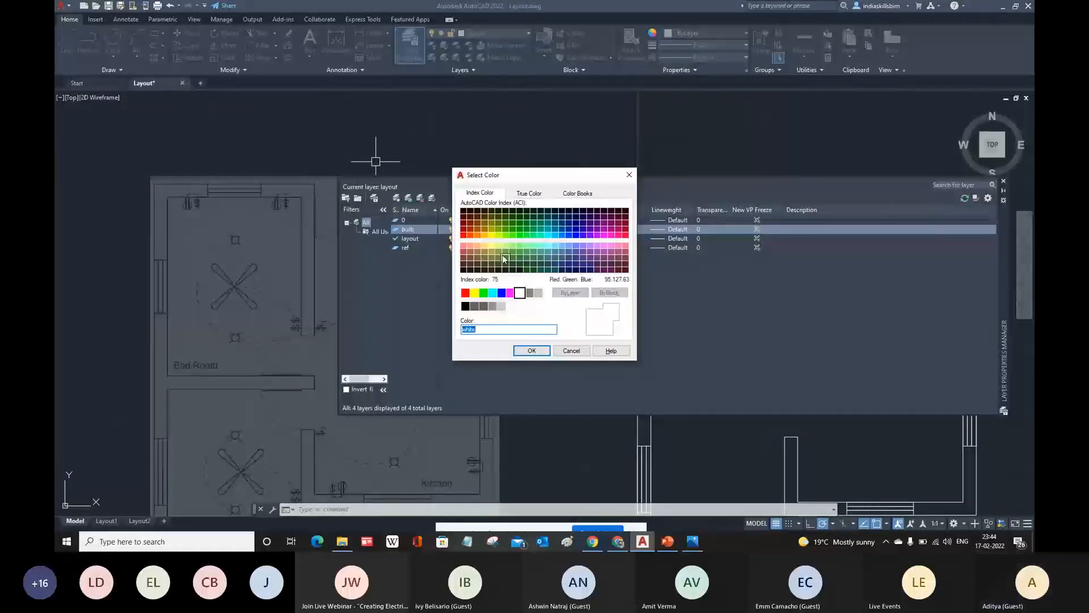
pyautogui.click(489, 235)
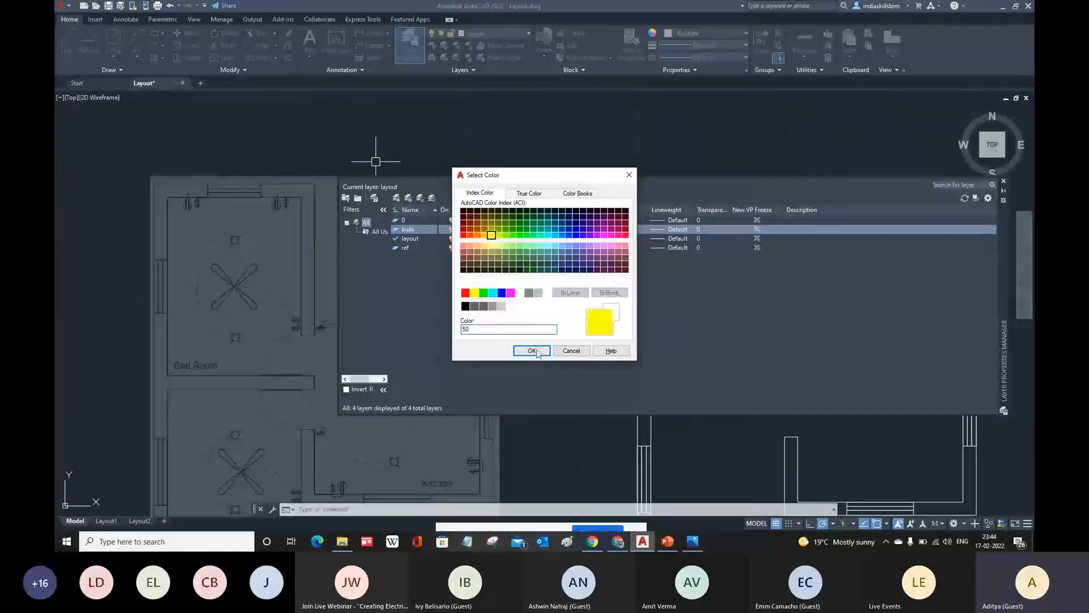
pyautogui.press('Return')
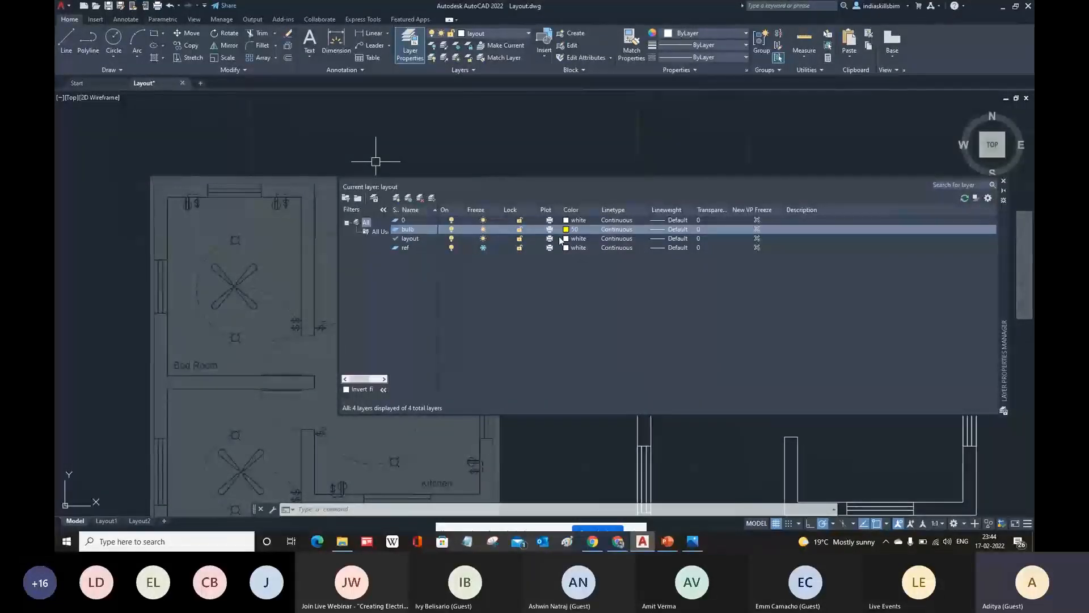
# - Create a new layer named fan and set its color to cyan, index 130
pyautogui.click(397, 199)
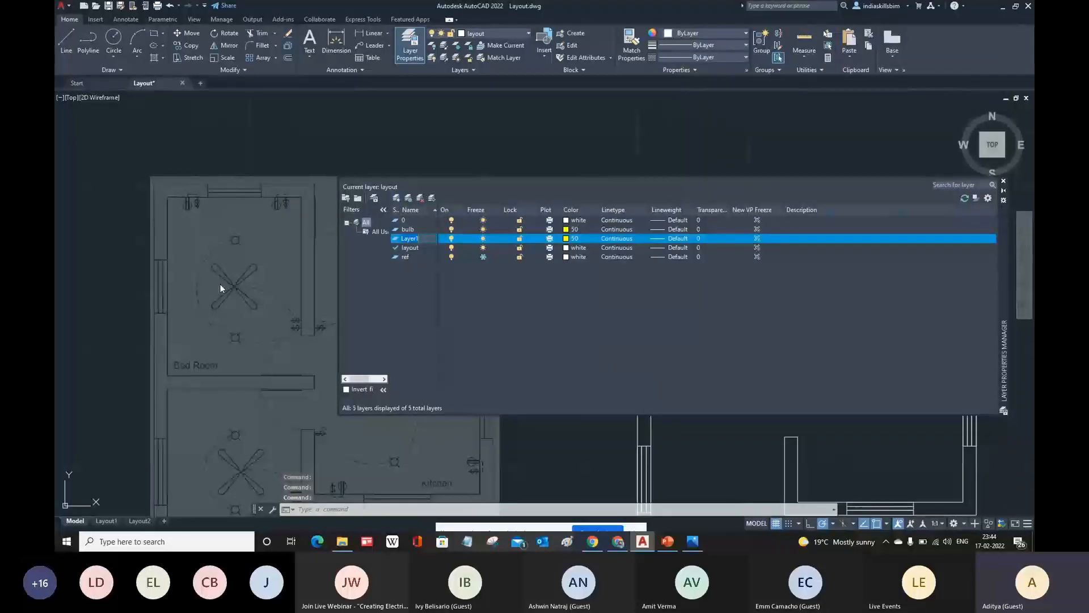
pyautogui.write('fan')
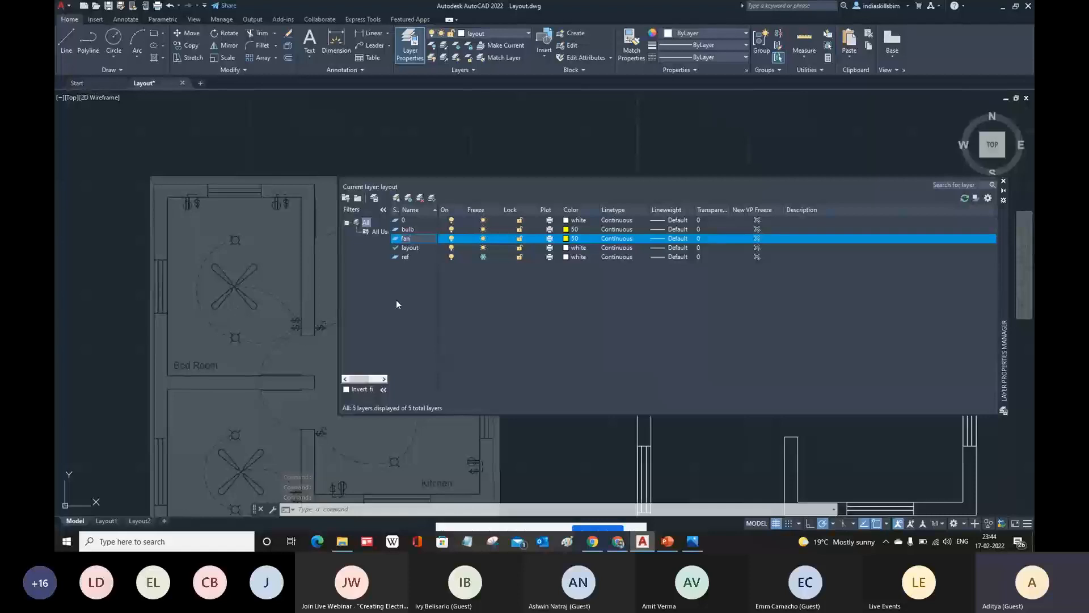
pyautogui.press('Return')
pyautogui.click(572, 239)
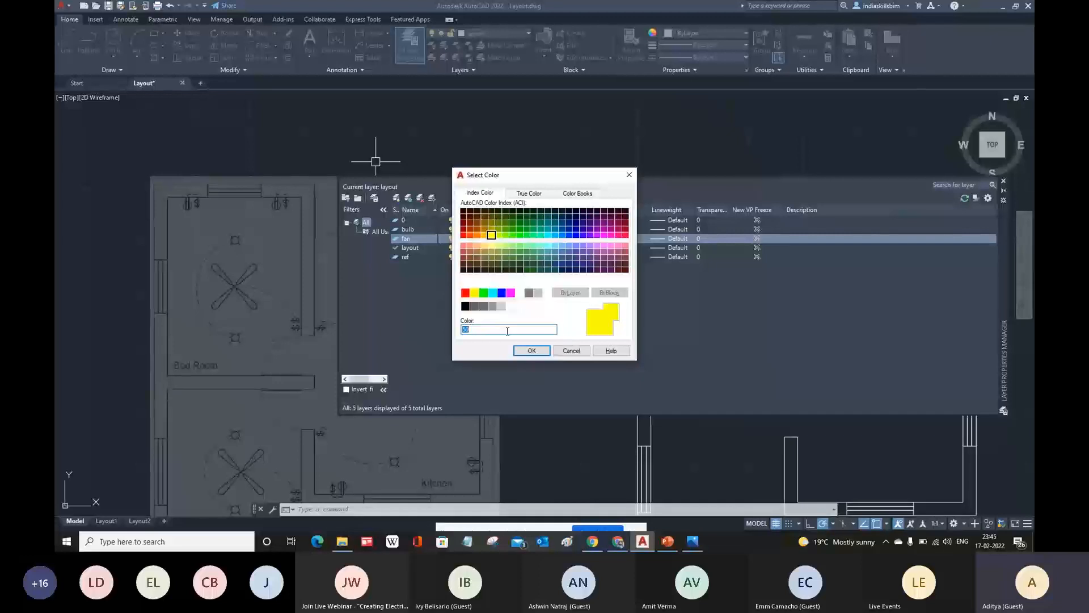
pyautogui.doubleClick(548, 235)
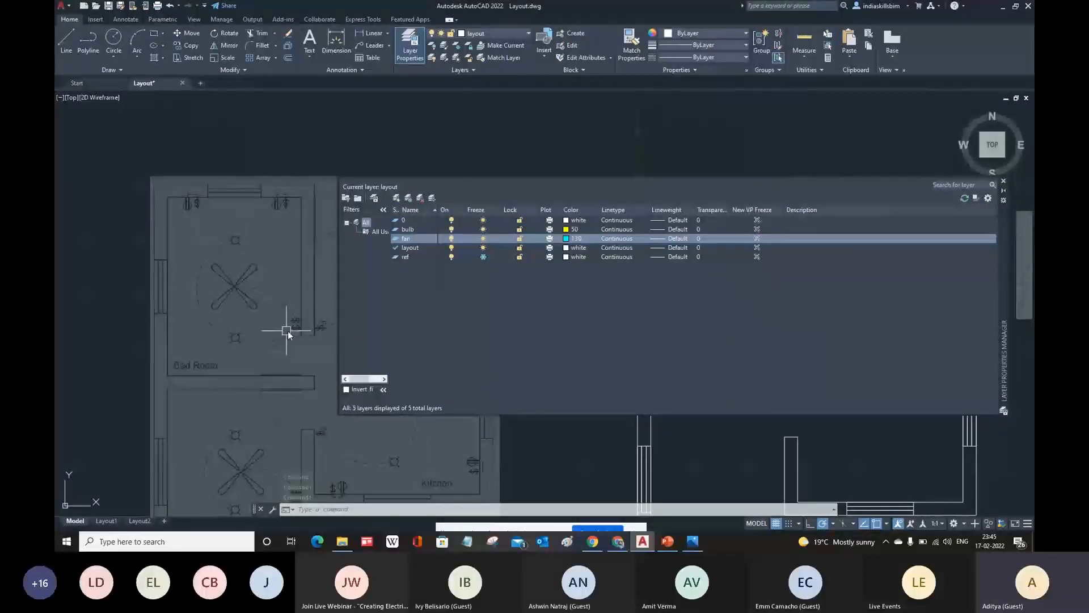
# - Create a new layer named wire and set its color to dark green, index 84
pyautogui.click(396, 197)
pyautogui.write('w')
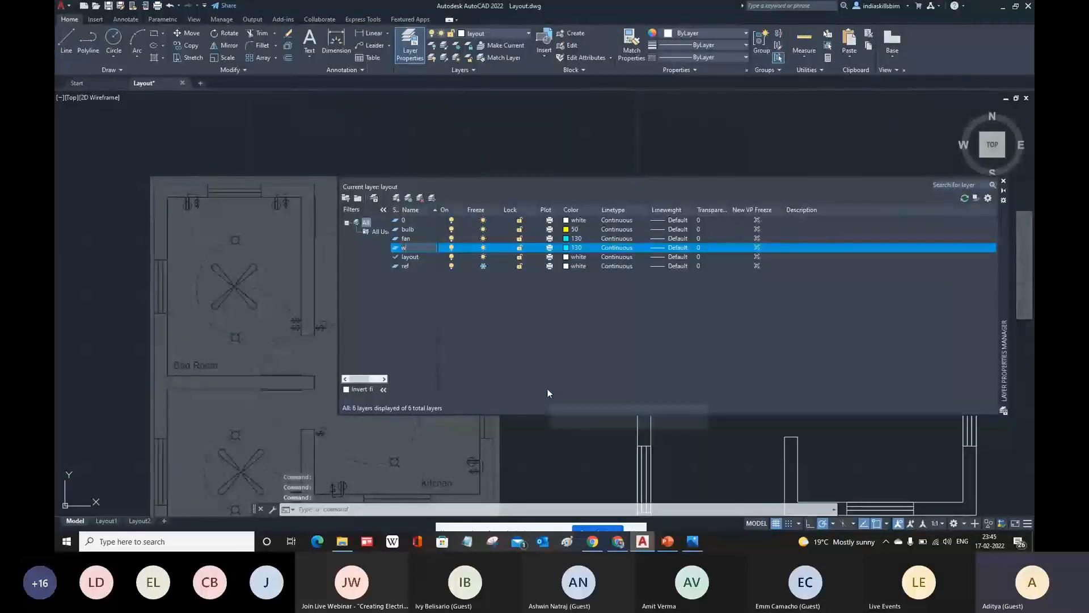
pyautogui.write('ire')
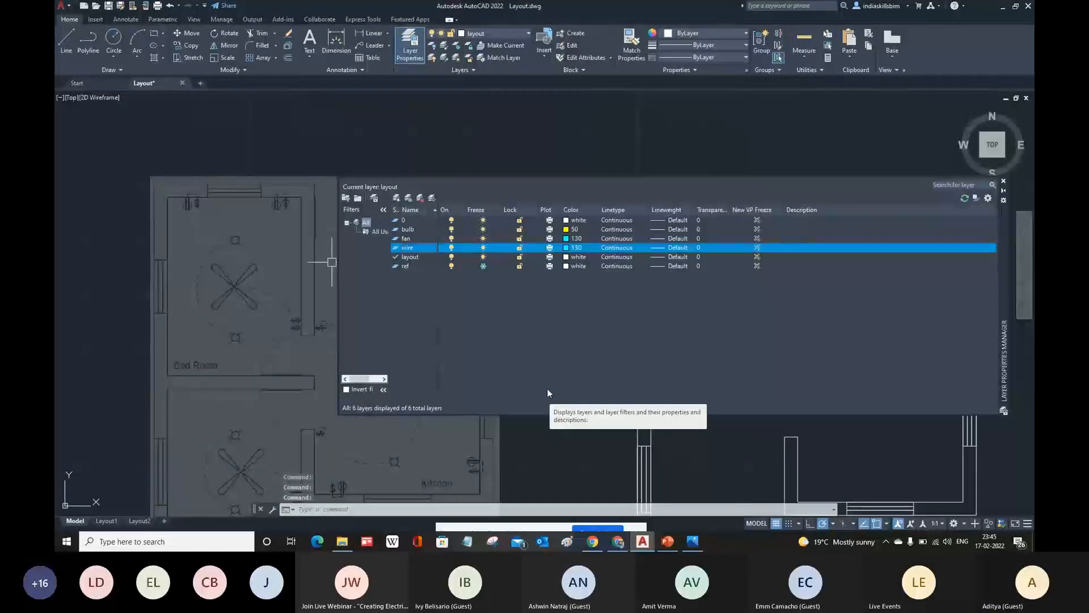
pyautogui.click(567, 251)
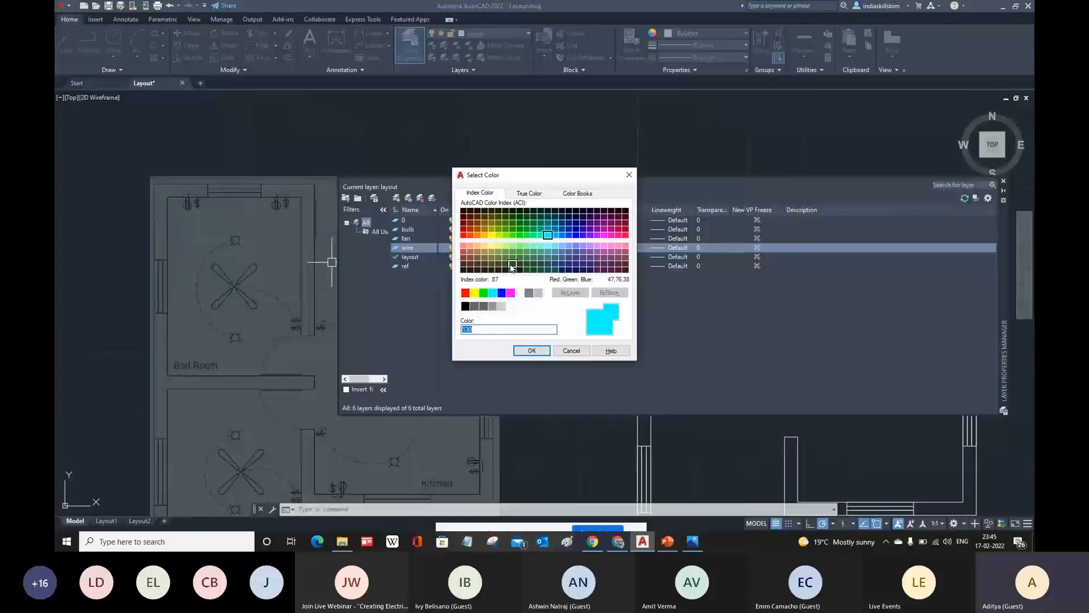
pyautogui.click(513, 223)
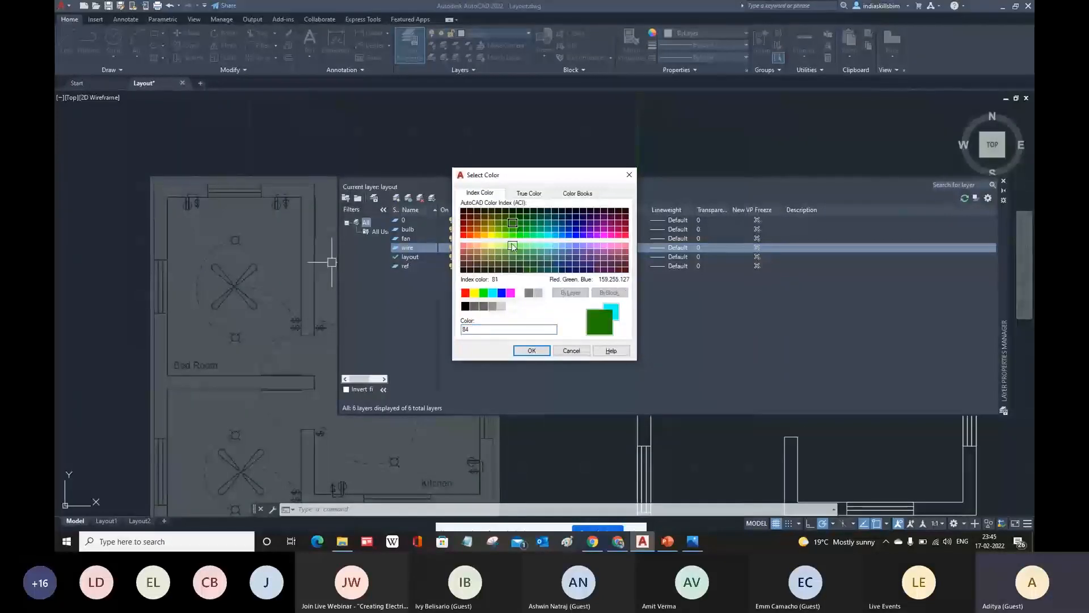
pyautogui.click(532, 351)
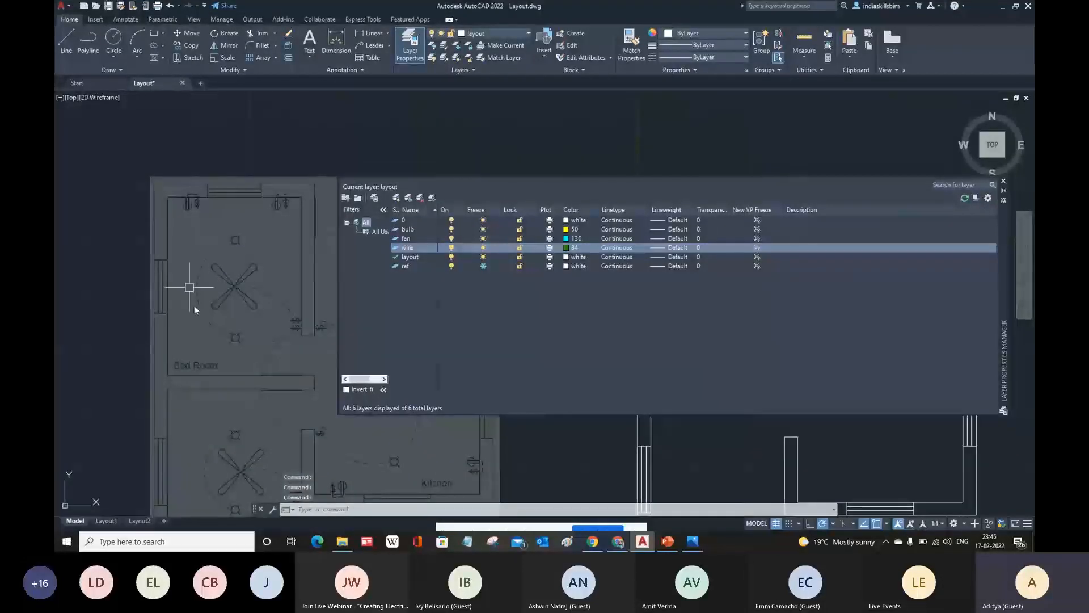
# - Open the linetype selection for the wire layer and reload all available linetypes from acad.lin
pyautogui.click(612, 248)
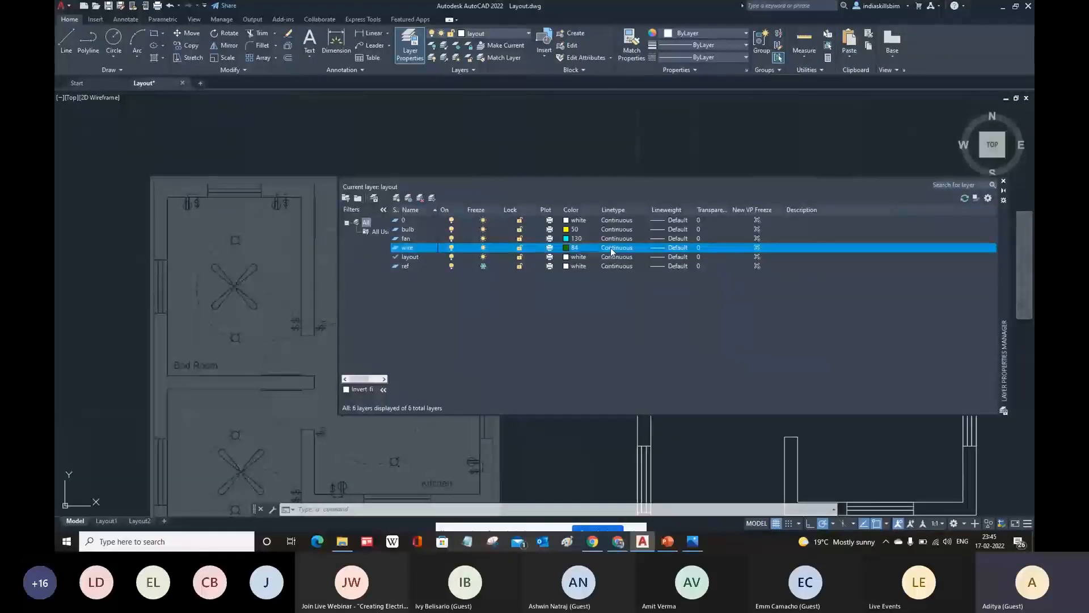
pyautogui.moveTo(570, 204); pyautogui.dragTo(854, 204)
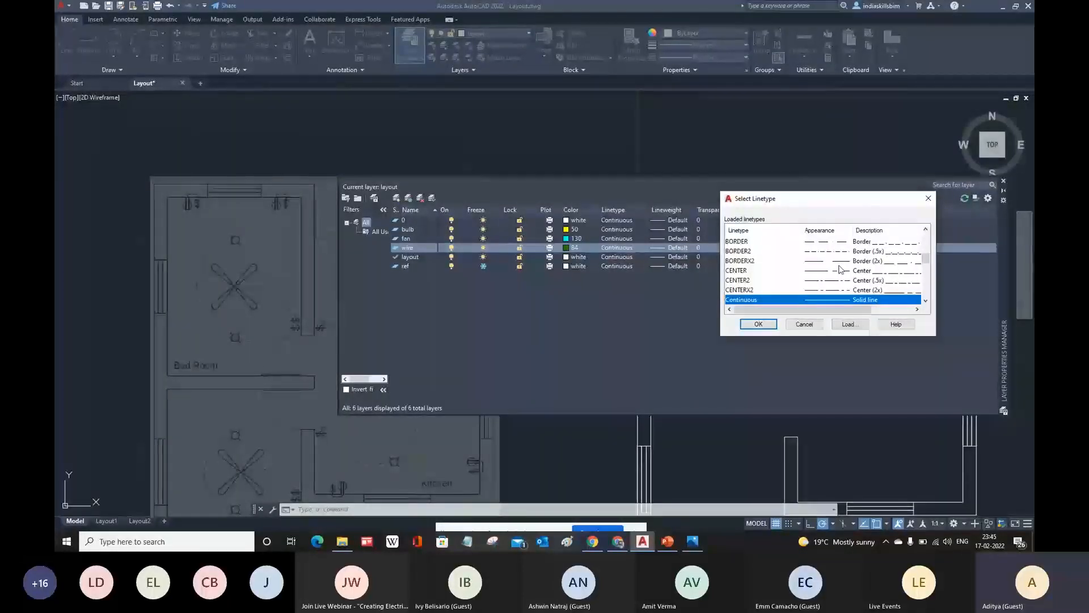
pyautogui.scroll(5, 840, 269)
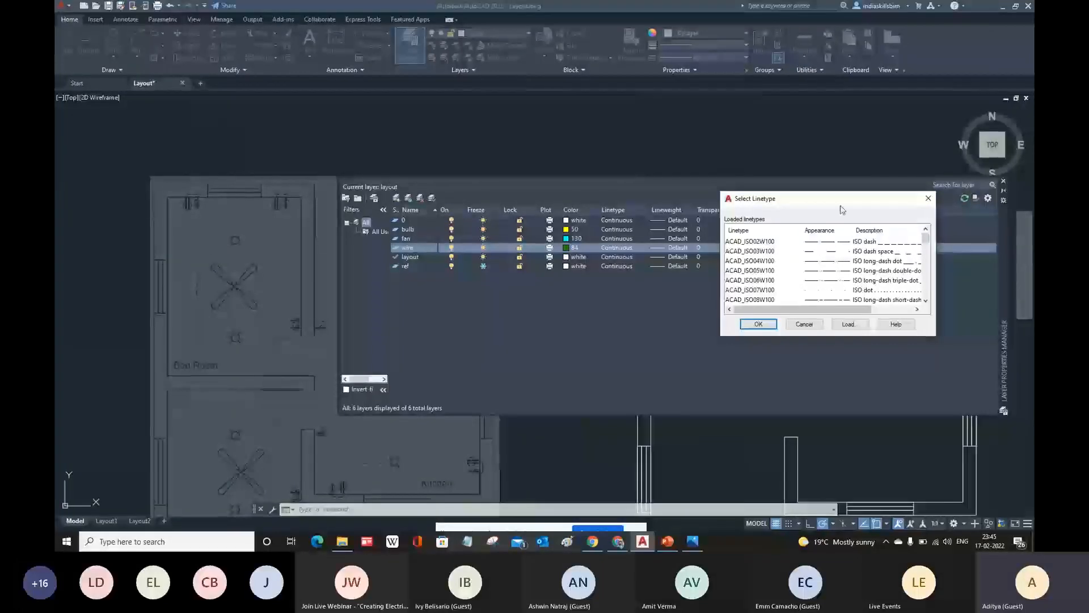
pyautogui.click(835, 317)
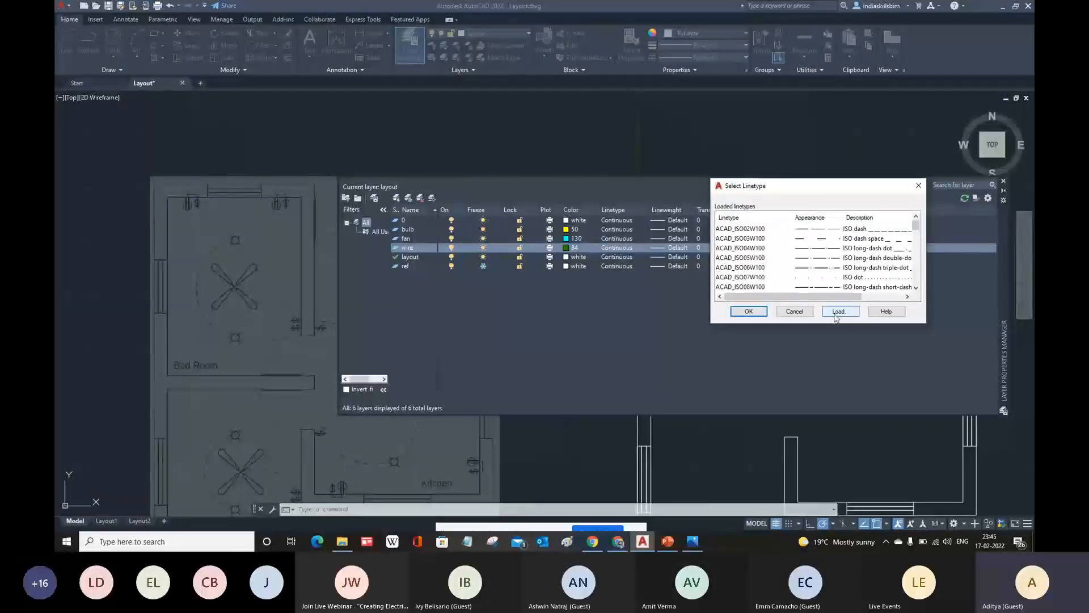
pyautogui.click(840, 312)
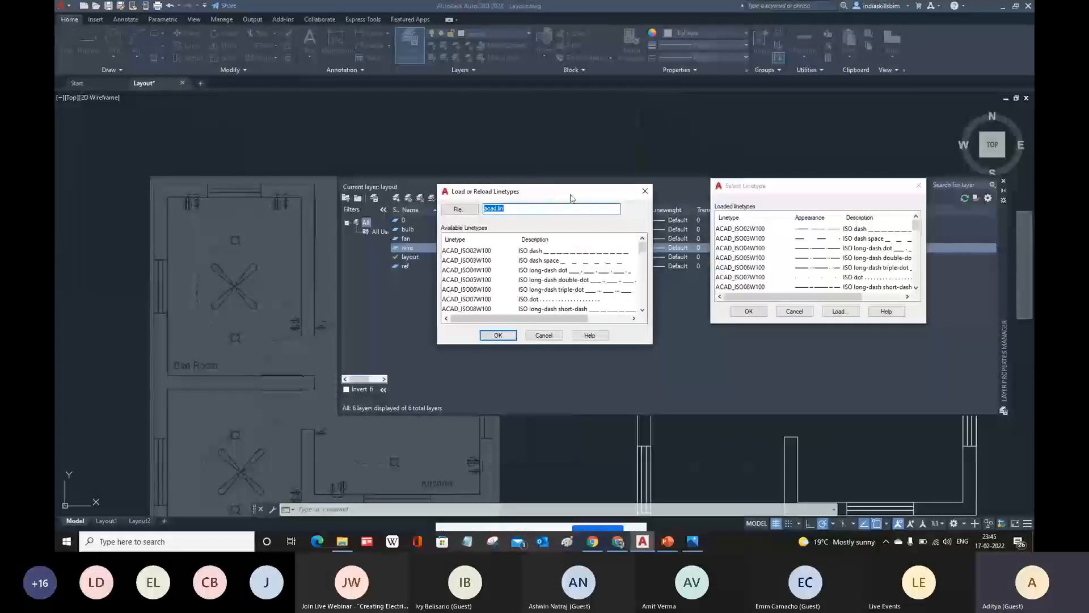
pyautogui.moveTo(543, 187); pyautogui.dragTo(571, 177)
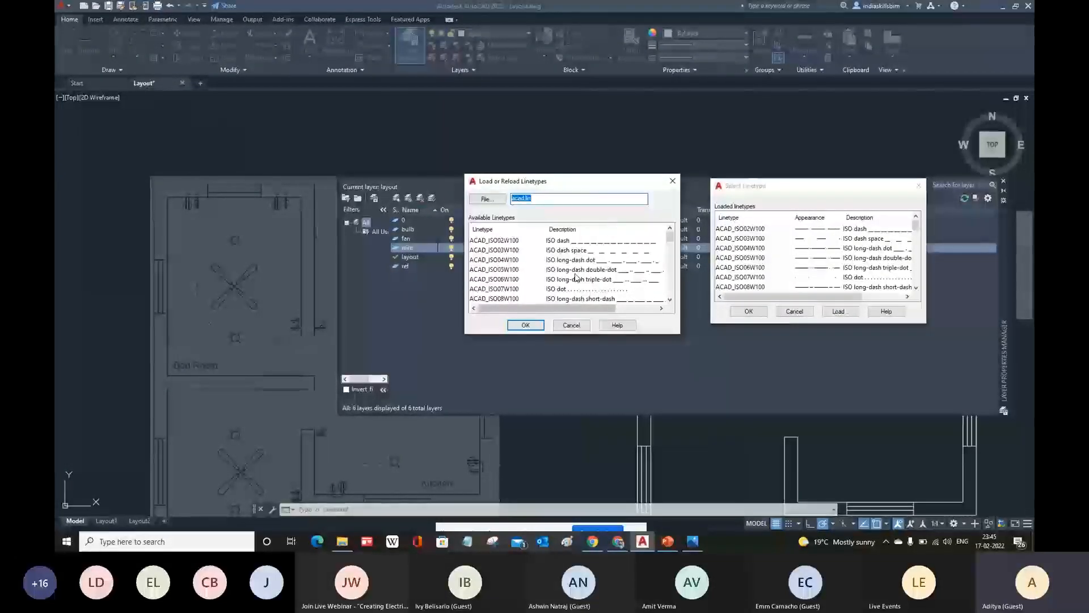
pyautogui.click(571, 252)
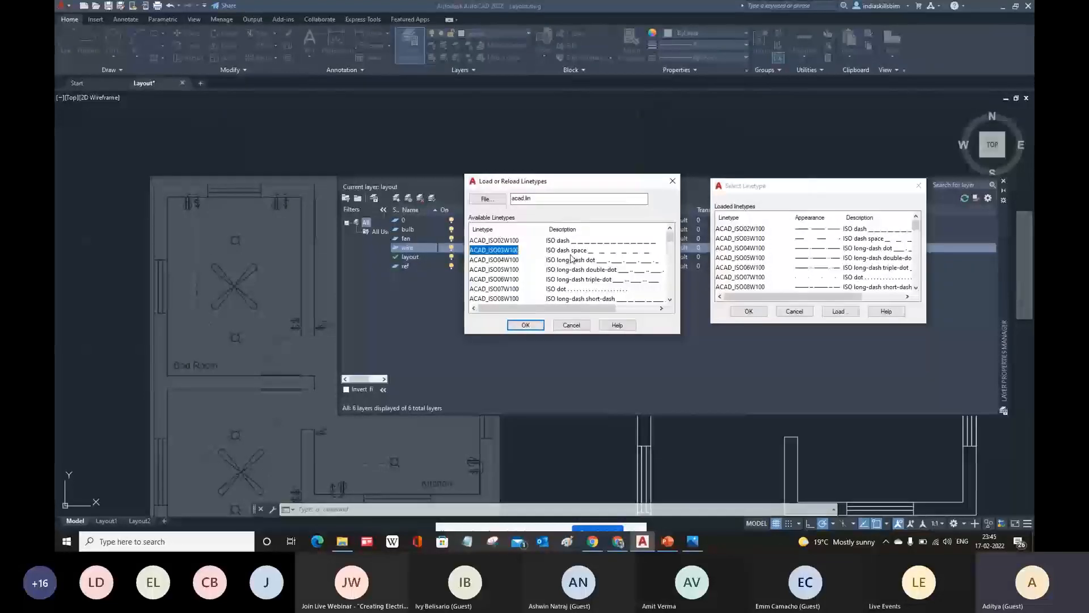
pyautogui.hotkey('ctrl', 'a')
pyautogui.click(526, 324)
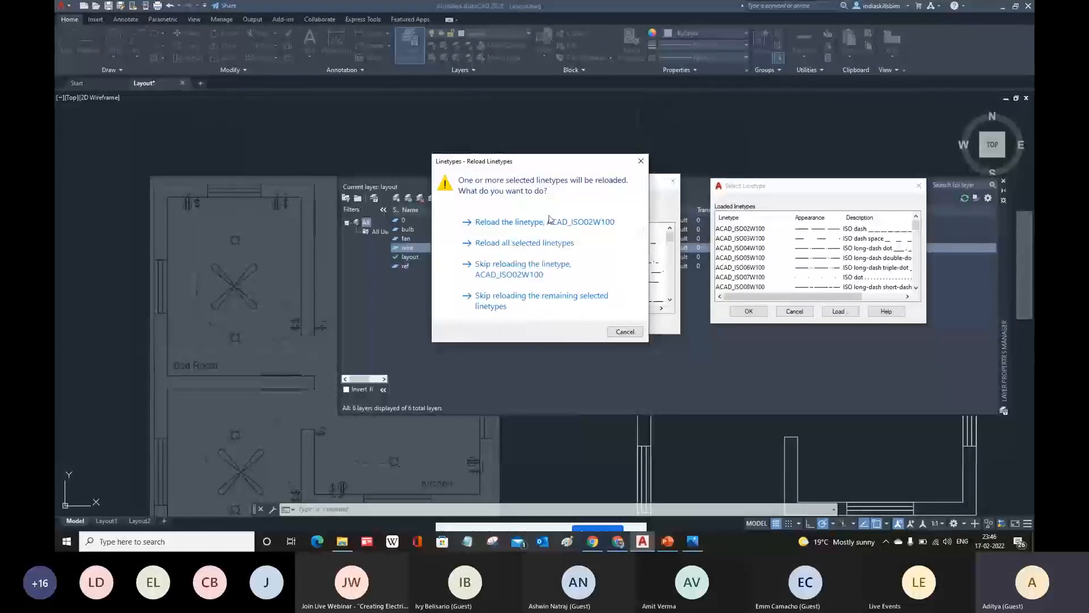
pyautogui.moveTo(553, 164); pyautogui.dragTo(361, 187)
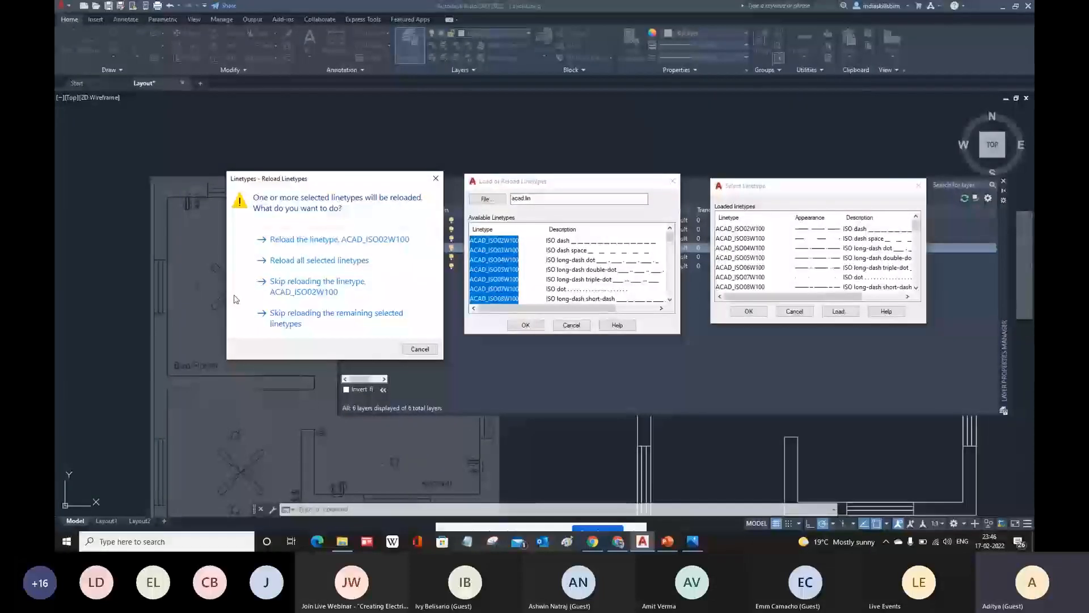
pyautogui.click(318, 260)
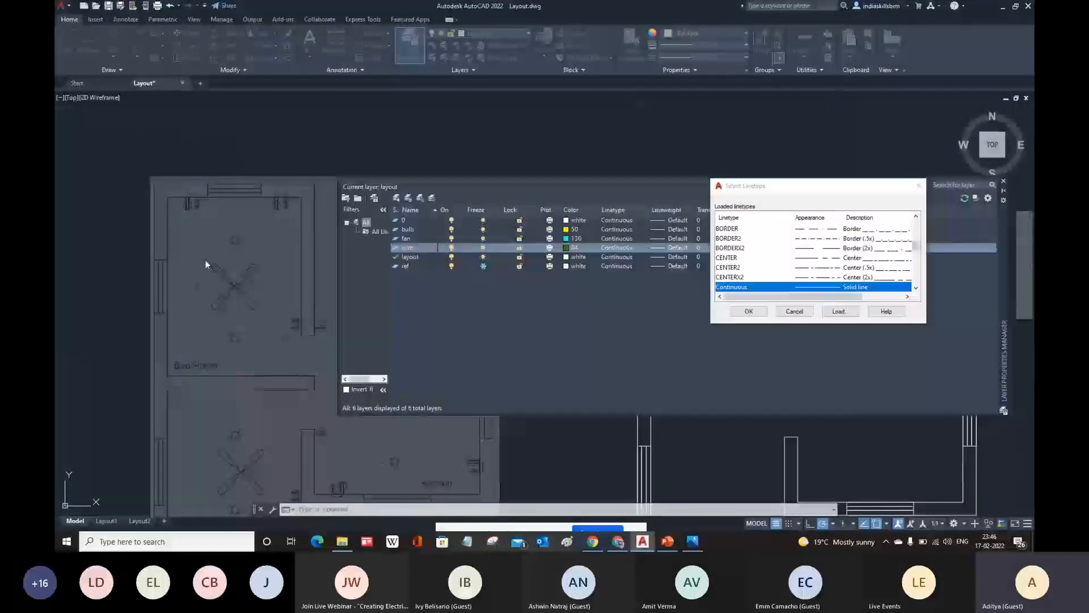
# - Set the wire layer's linetype to HIDDENX2
pyautogui.scroll(-6, 792, 262)
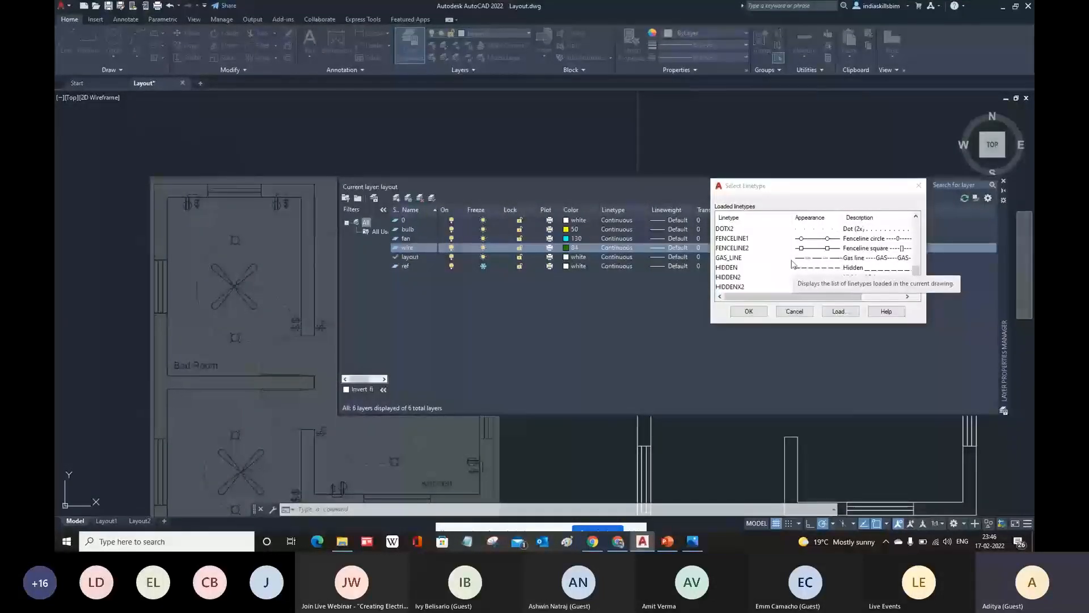
pyautogui.click(735, 287)
pyautogui.scroll(-1, 826, 277)
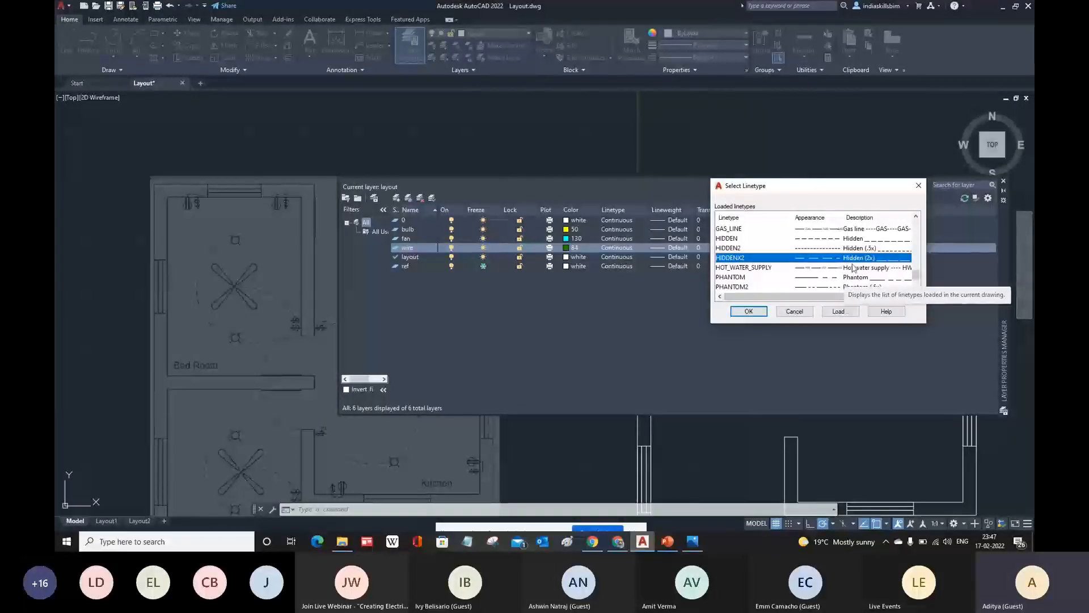
pyautogui.click(750, 312)
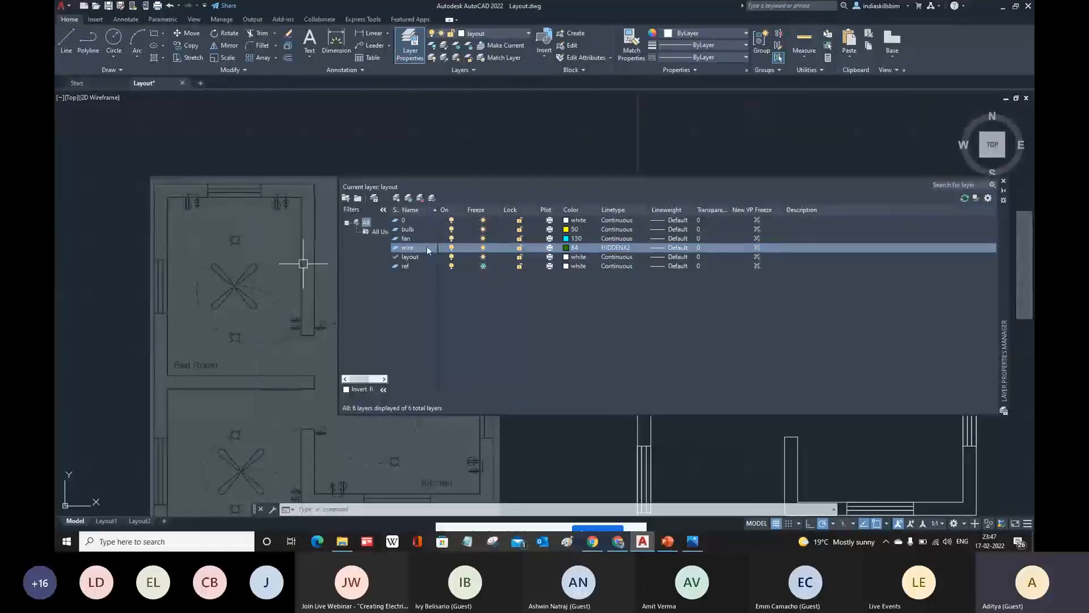
# - Create a new layer named switch, set its color to blue, index 150, and close the layer manager
pyautogui.click(396, 198)
pyautogui.write('swi')
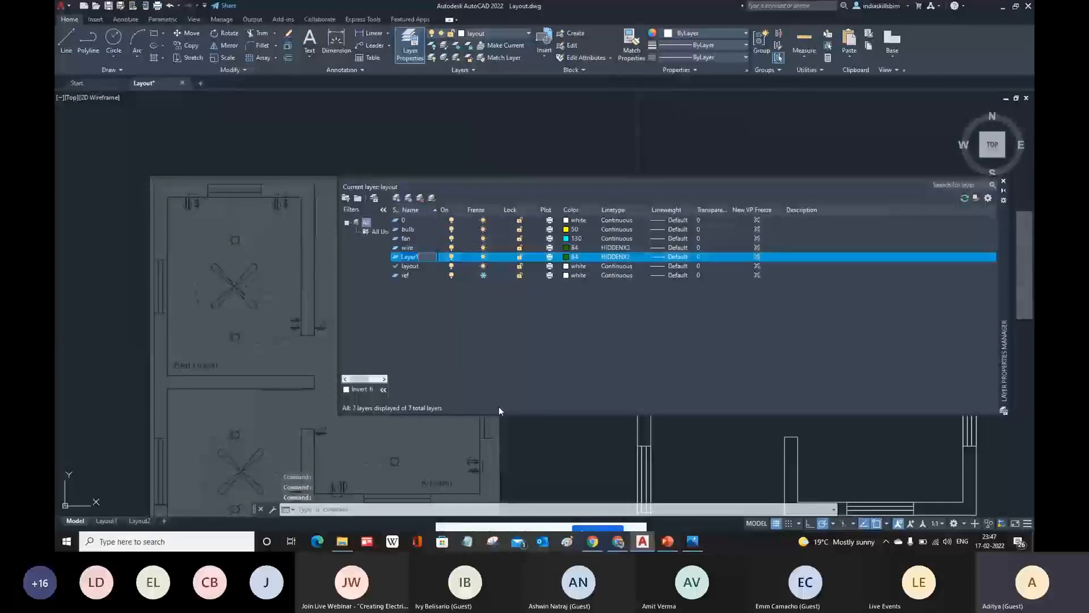
pyautogui.write('tch')
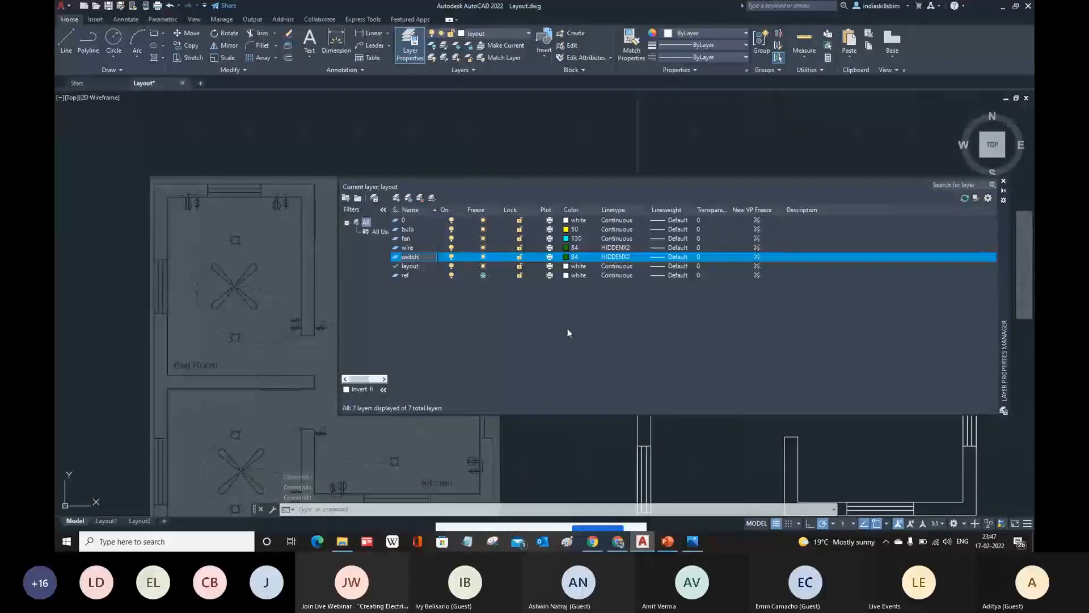
pyautogui.click(568, 258)
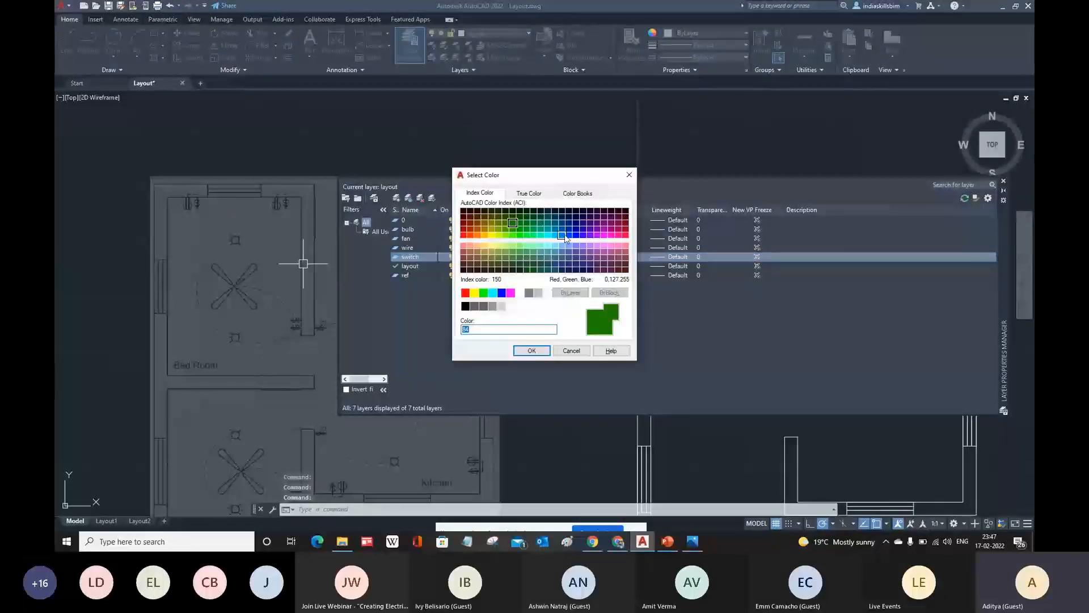
pyautogui.click(563, 235)
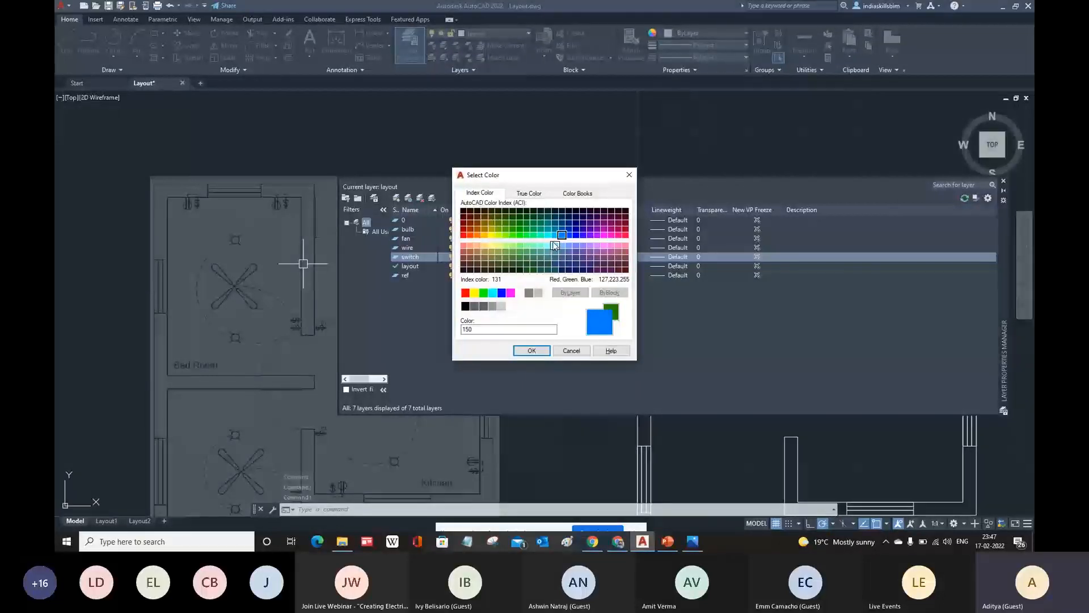
pyautogui.click(532, 351)
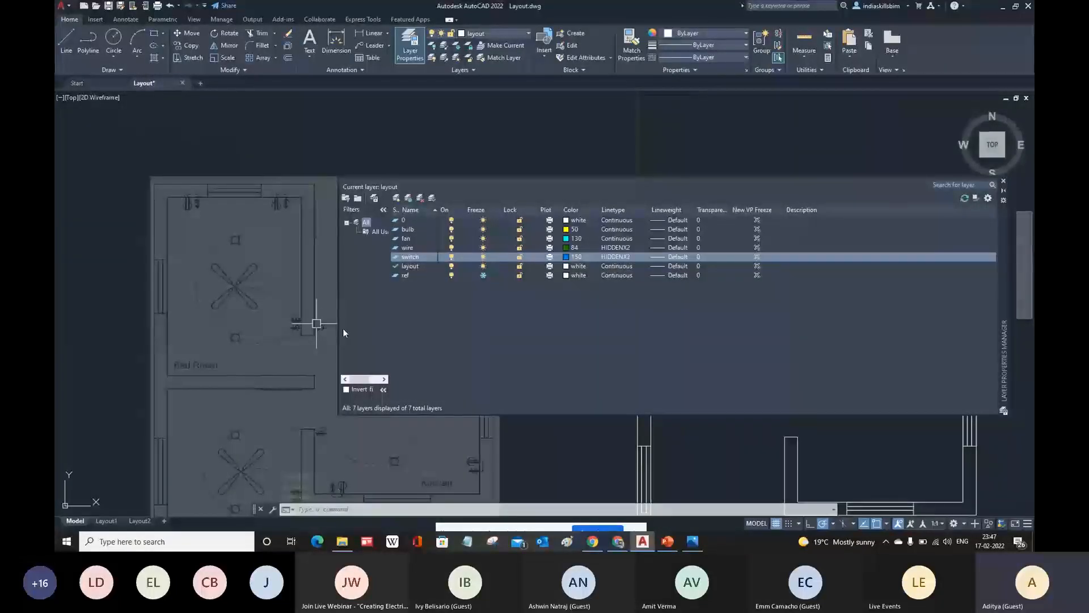
pyautogui.moveTo(1000, 248)
pyautogui.mouseDown()
pyautogui.moveTo(938, 434)
pyautogui.moveTo(938, 185)
pyautogui.mouseUp()
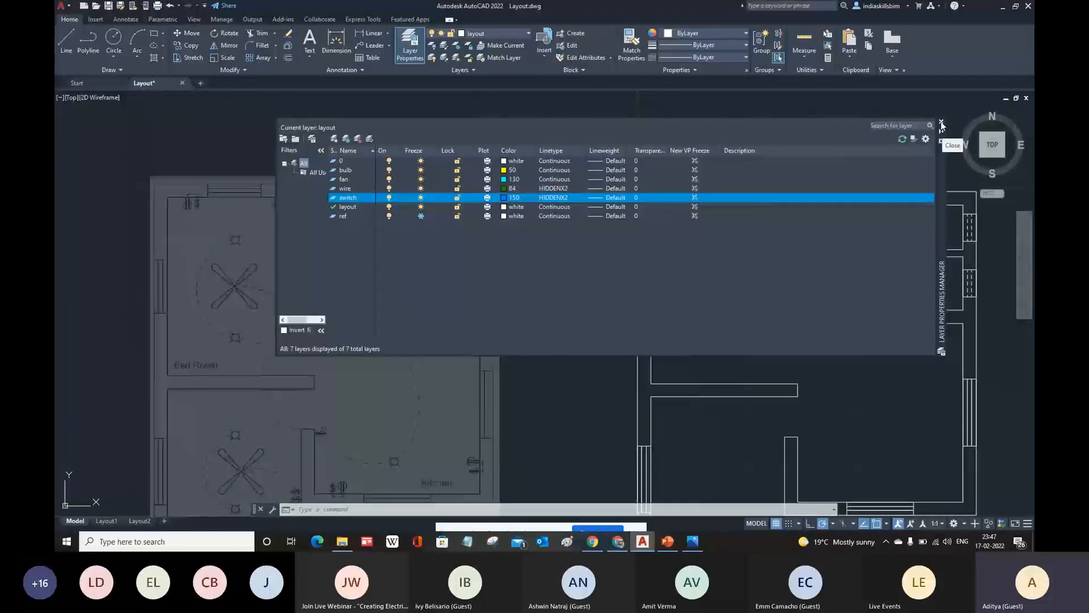
pyautogui.click(942, 123)
# - Examine the bulb, fan, switch and wiring positions in the bedroom, living room and kitchen of the electrical plan image
pyautogui.moveTo(545, 326); pyautogui.dragTo(490, 287, button='middle')
pyautogui.moveTo(313, 288); pyautogui.dragTo(352, 184, button='middle')
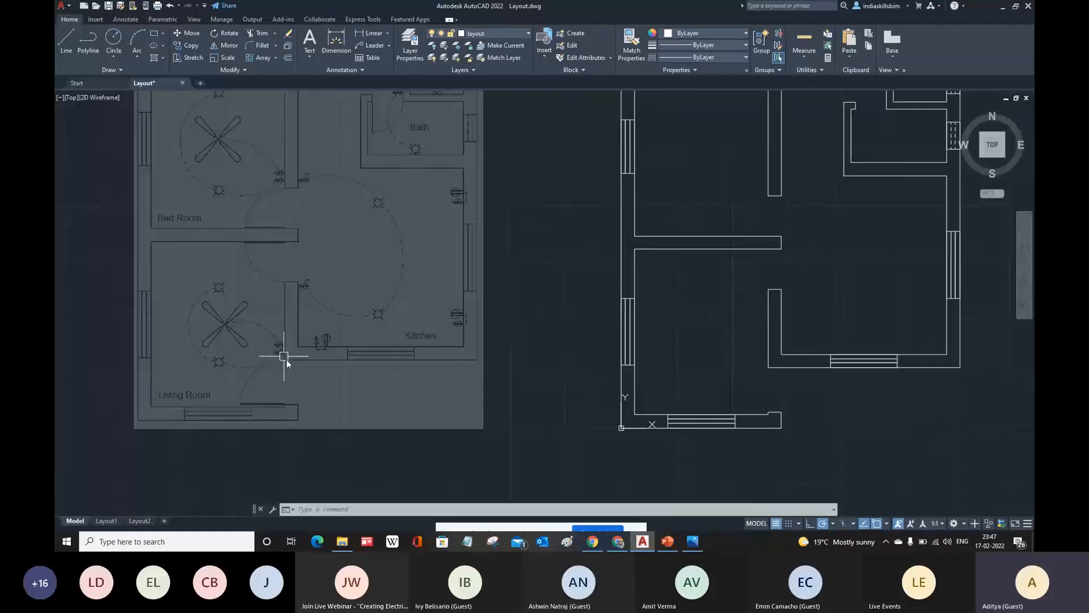
pyautogui.scroll(2, 279, 353)
pyautogui.moveTo(279, 353)
pyautogui.mouseDown(button='middle')
pyautogui.moveTo(306, 351)
pyautogui.moveTo(312, 444)
pyautogui.moveTo(347, 411)
pyautogui.mouseUp(button='middle')
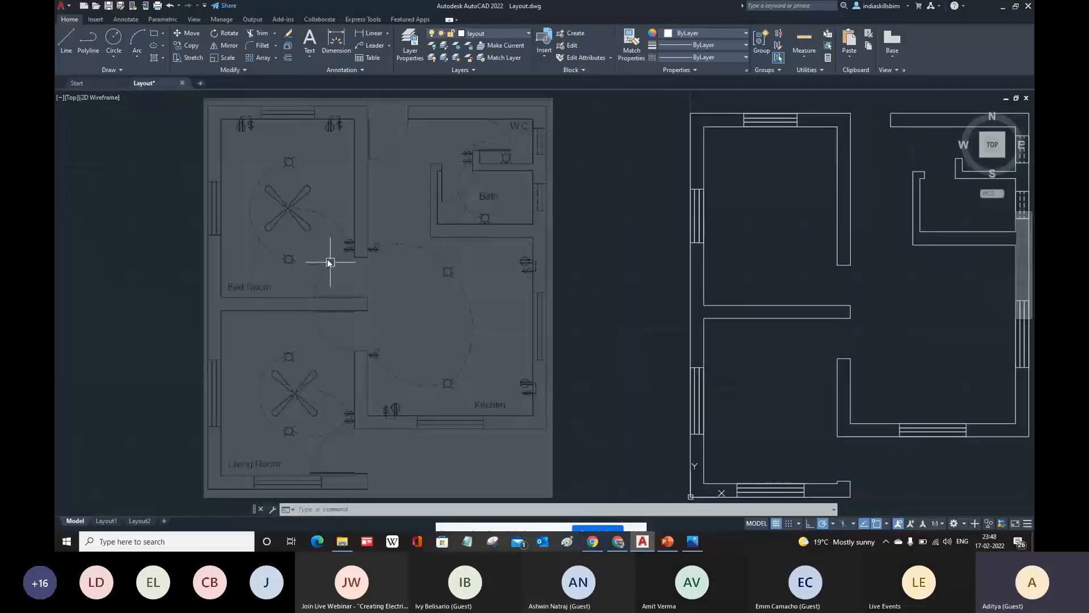
pyautogui.scroll(3, 334, 427)
pyautogui.scroll(-3, 321, 441)
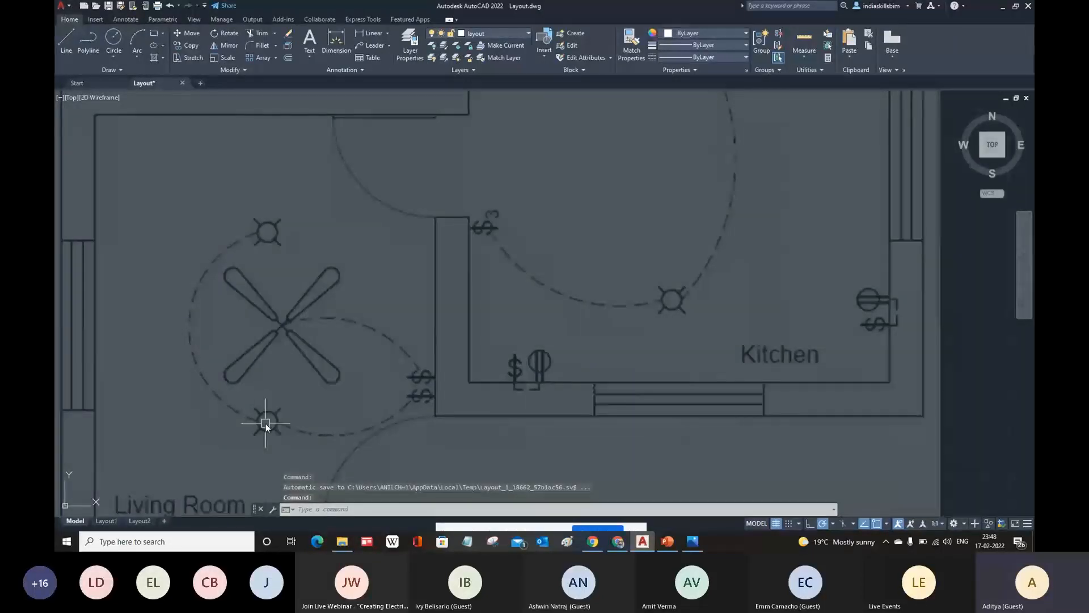
pyautogui.scroll(-2, 351, 431)
pyautogui.scroll(-2, 352, 431)
pyautogui.scroll(1, 304, 247)
pyautogui.scroll(-1, 304, 251)
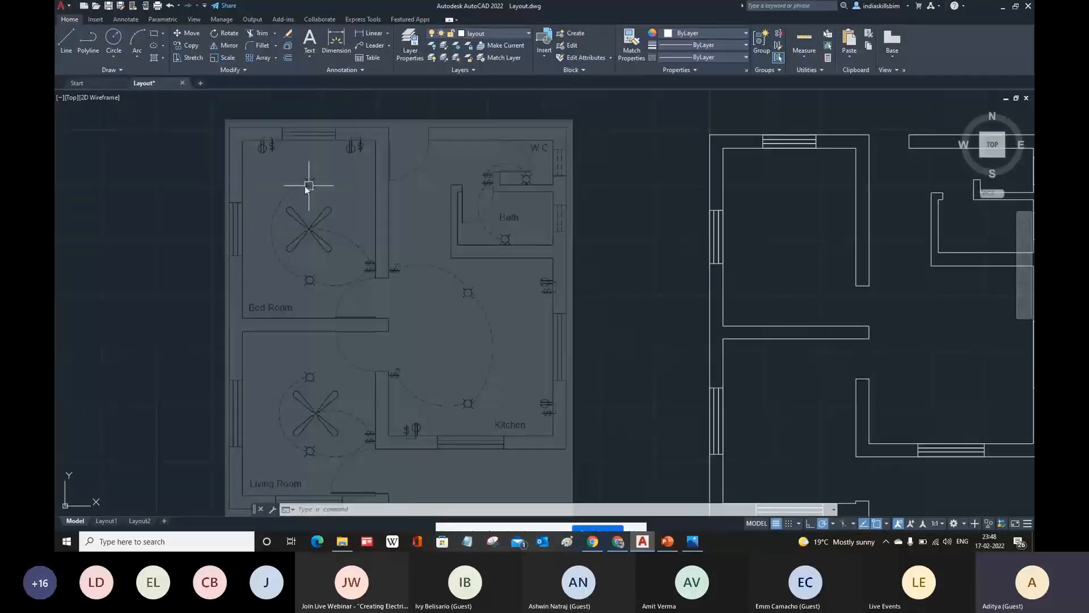
pyautogui.scroll(-1, 343, 328)
pyautogui.scroll(1, 336, 361)
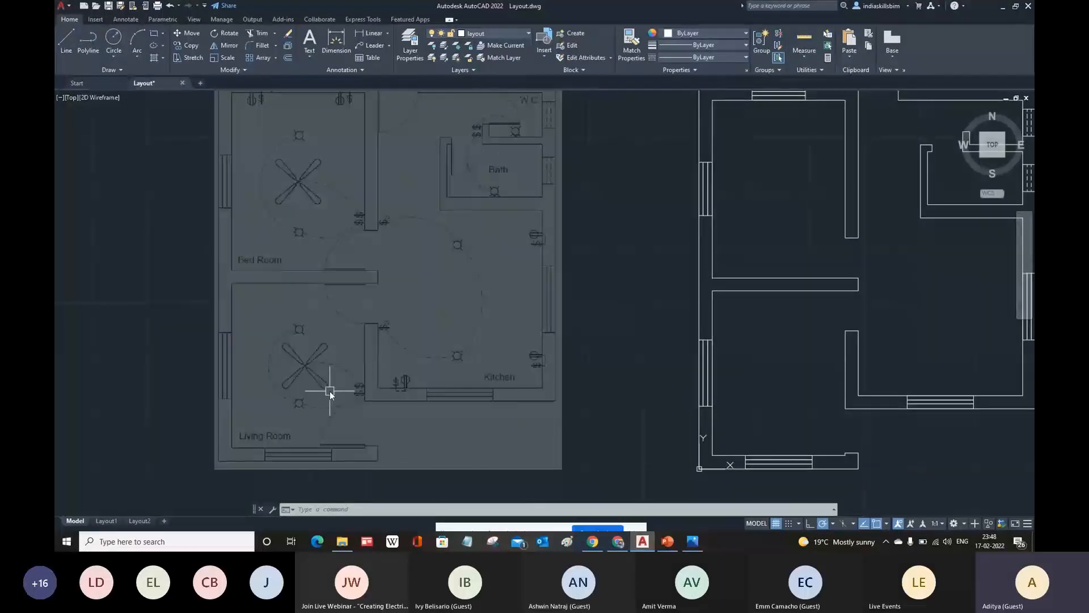
pyautogui.moveTo(330, 394); pyautogui.dragTo(310, 362, button='middle')
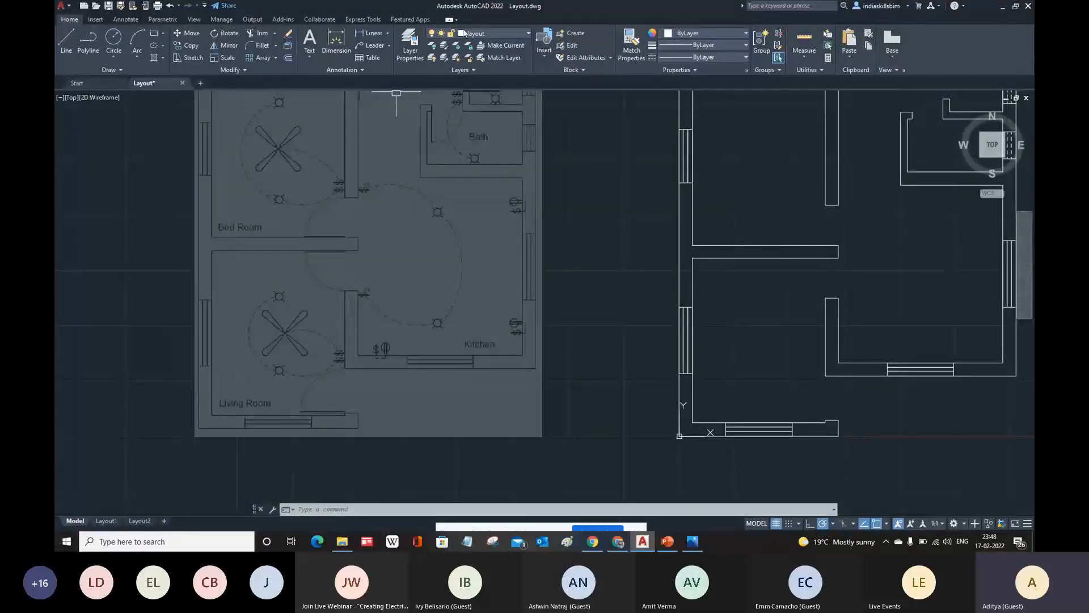
# - Make the bulb layer current and draw a circle of about 6.6 inches radius in the lower part of the layout's living room
pyautogui.click(502, 33)
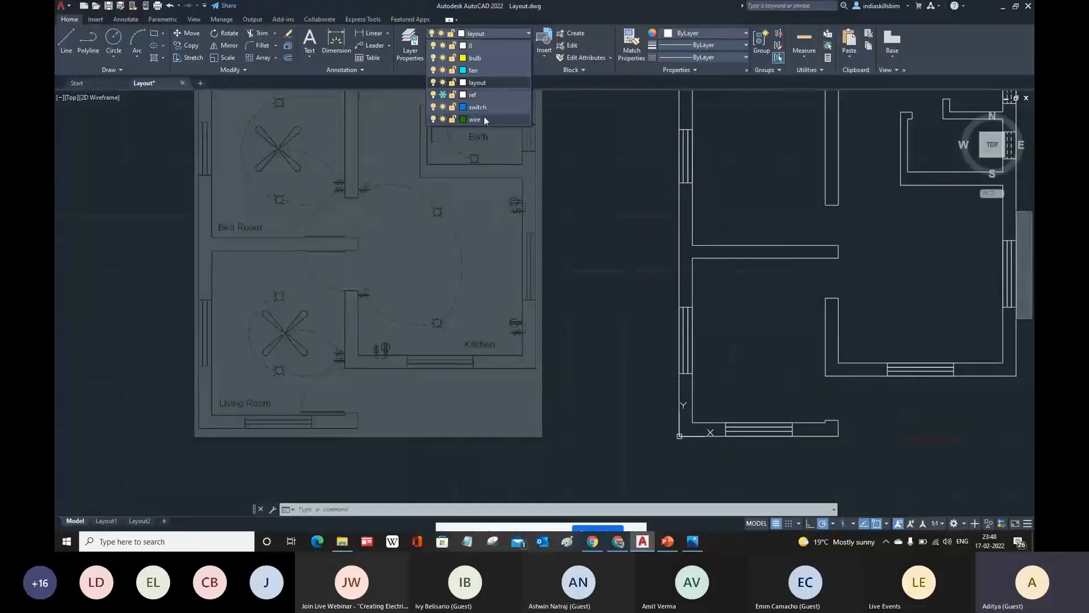
pyautogui.click(472, 59)
pyautogui.write('c')
pyautogui.press('Return')
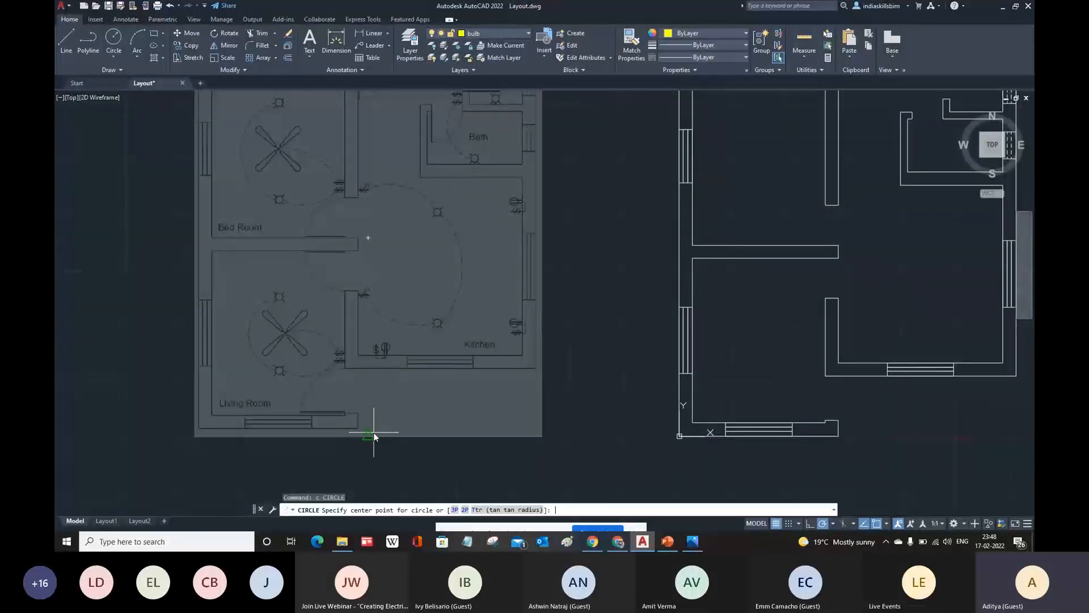
pyautogui.click(759, 374)
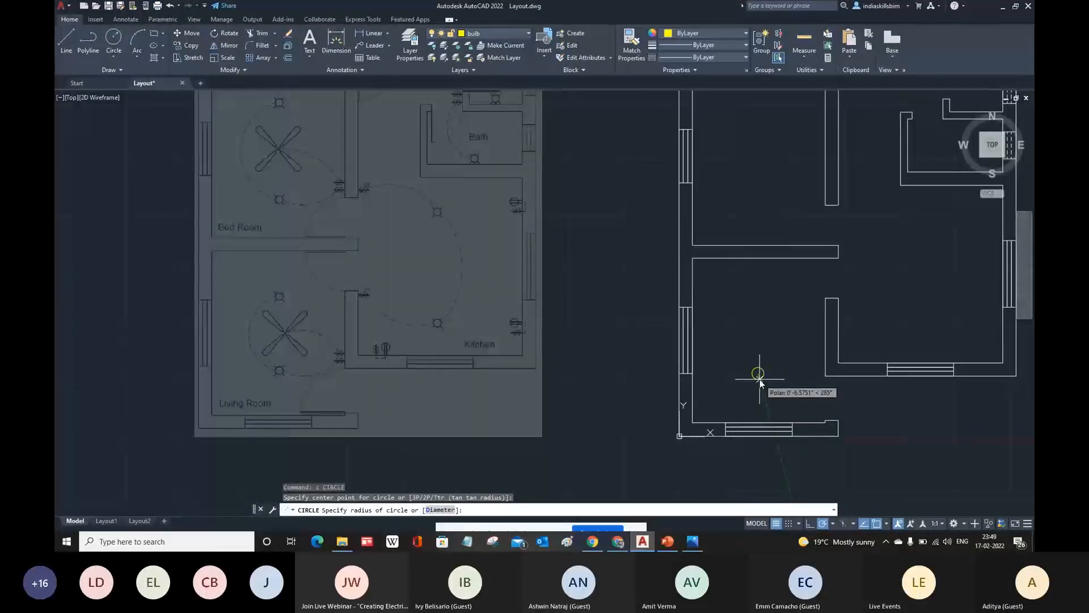
pyautogui.click(760, 378)
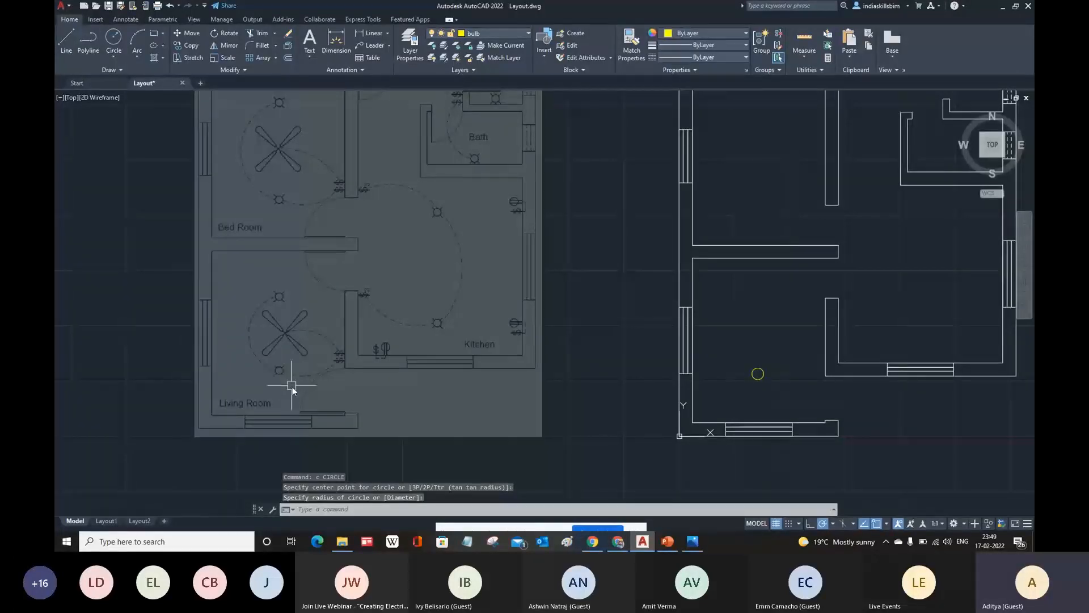
# - Draw a line about 10 inches long at 45° from the bulb circle's center to just outside its edge
pyautogui.write('l')
pyautogui.press('Return')
pyautogui.scroll(5, 759, 378)
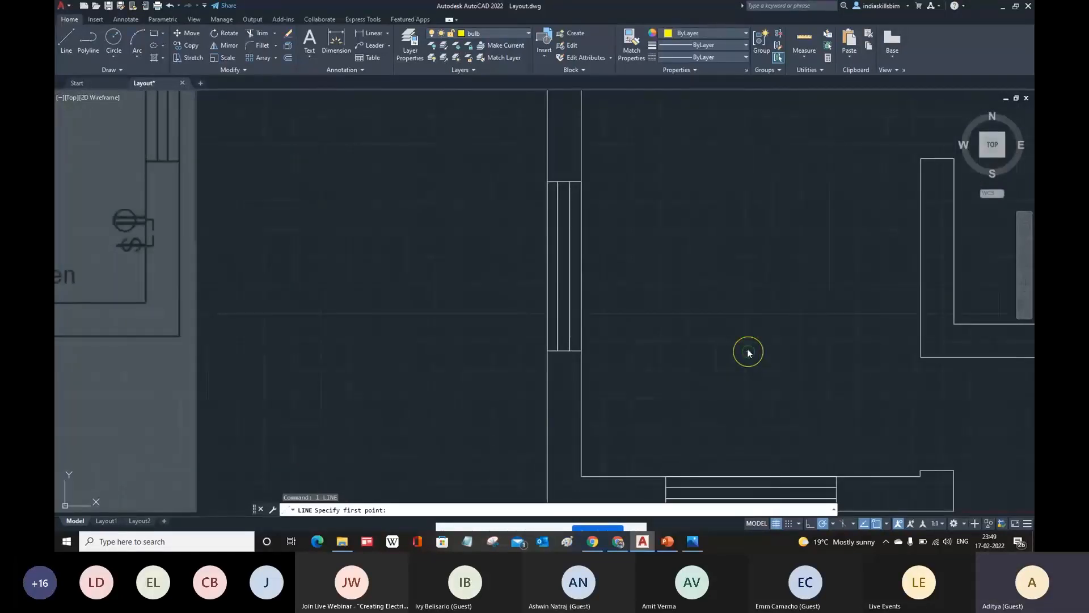
pyautogui.click(748, 352)
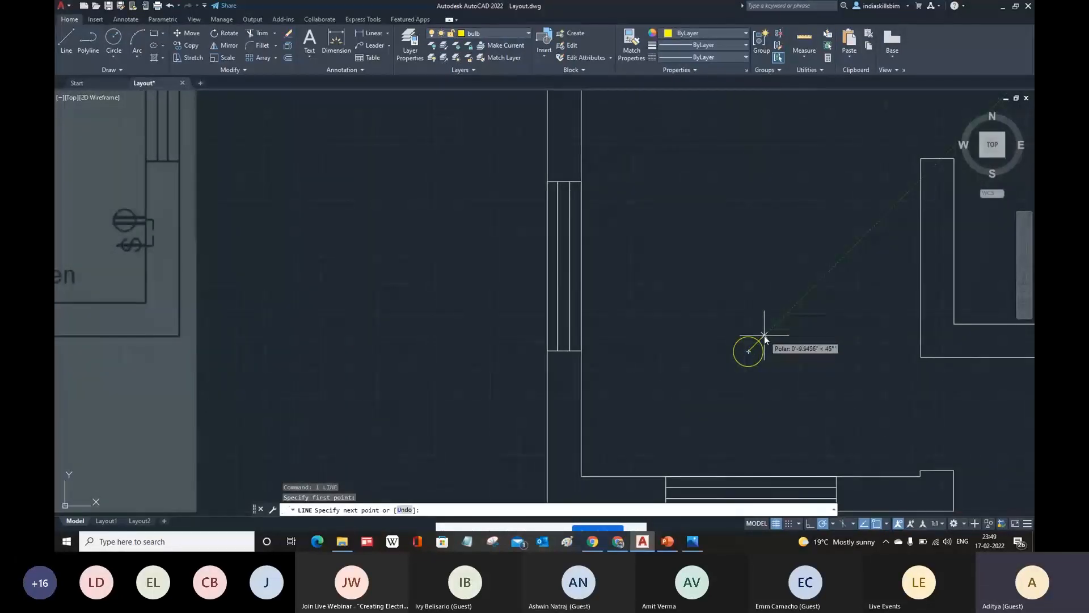
pyautogui.click(766, 337)
pyautogui.scroll(-4, 791, 373)
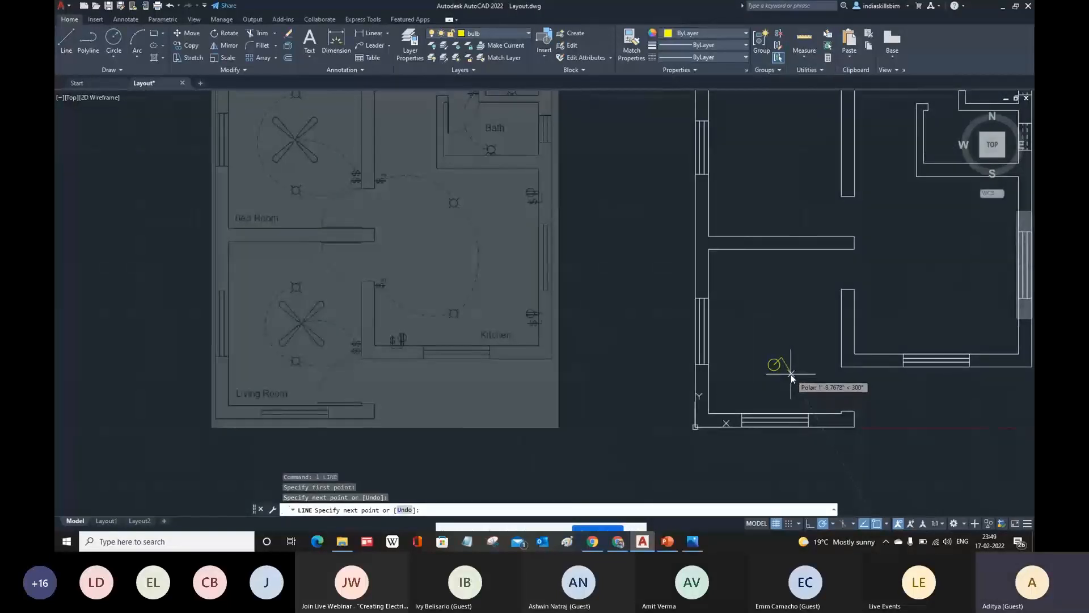
pyautogui.press('Escape')
# - Trim the part of the diagonal line that lies inside the bulb circle, leaving only the outer ray
pyautogui.write('tr')
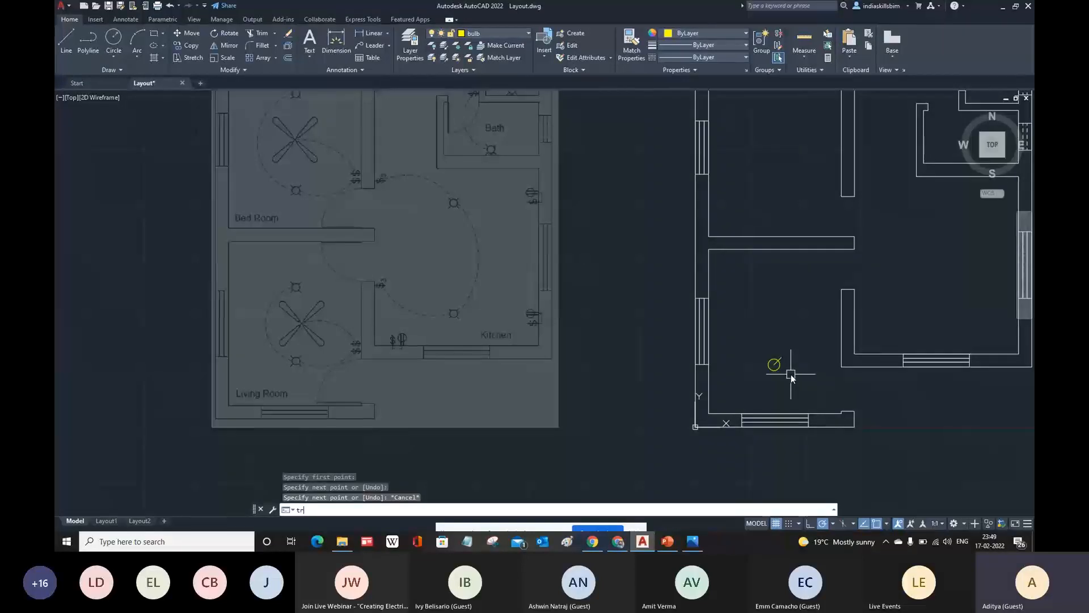
pyautogui.press('Return')
pyautogui.scroll(3, 791, 378)
pyautogui.click(745, 358)
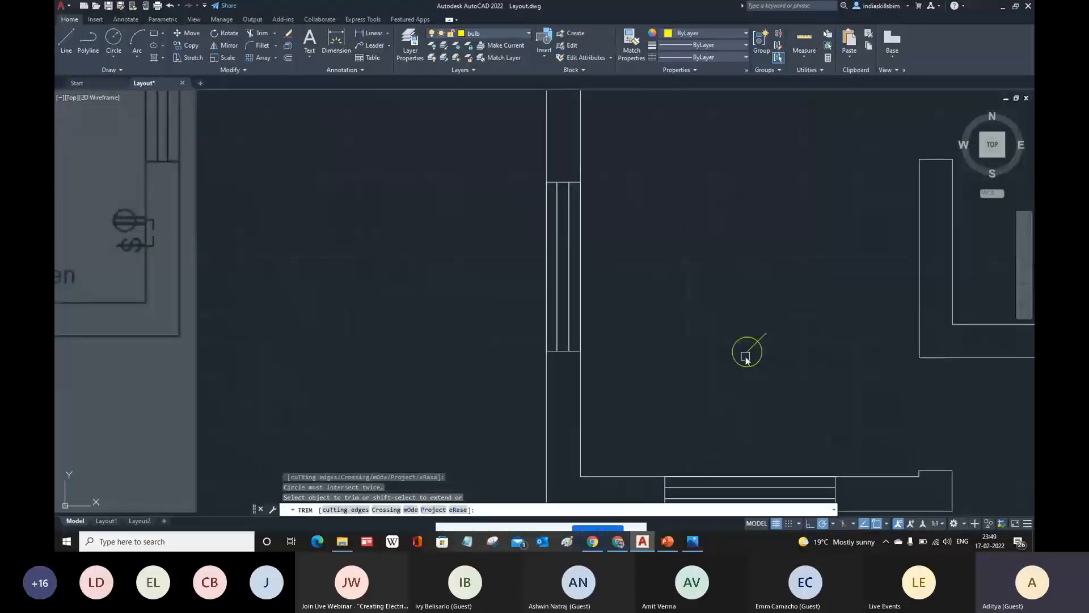
pyautogui.click(752, 347)
pyautogui.click(760, 358)
pyautogui.scroll(-5, 766, 361)
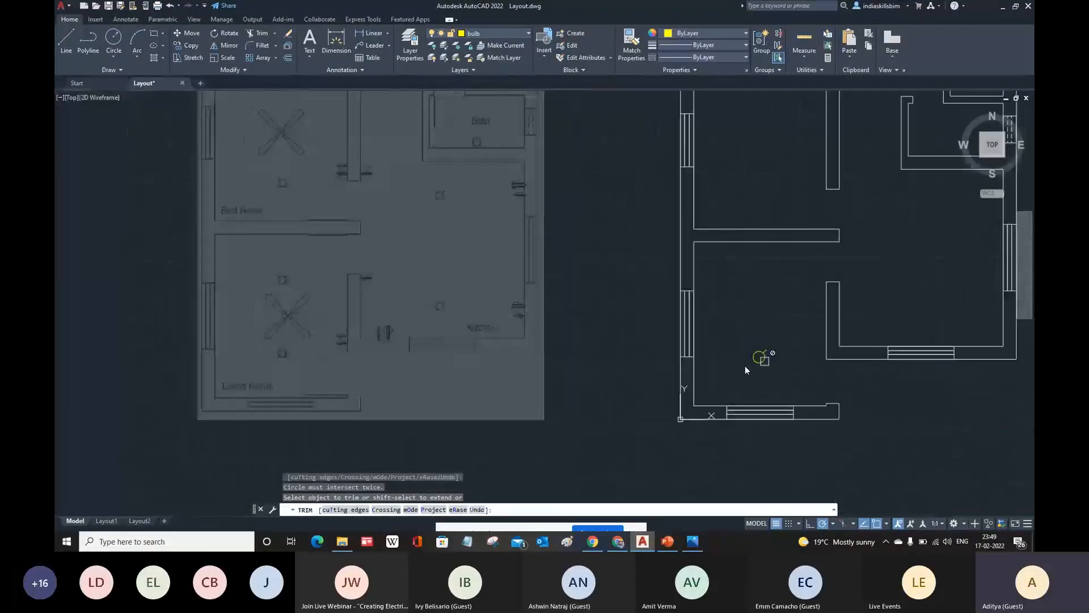
# - Examine the bulb symbol's circle and surrounding rays in the living room of the reference electrical plan
pyautogui.scroll(5, 271, 383)
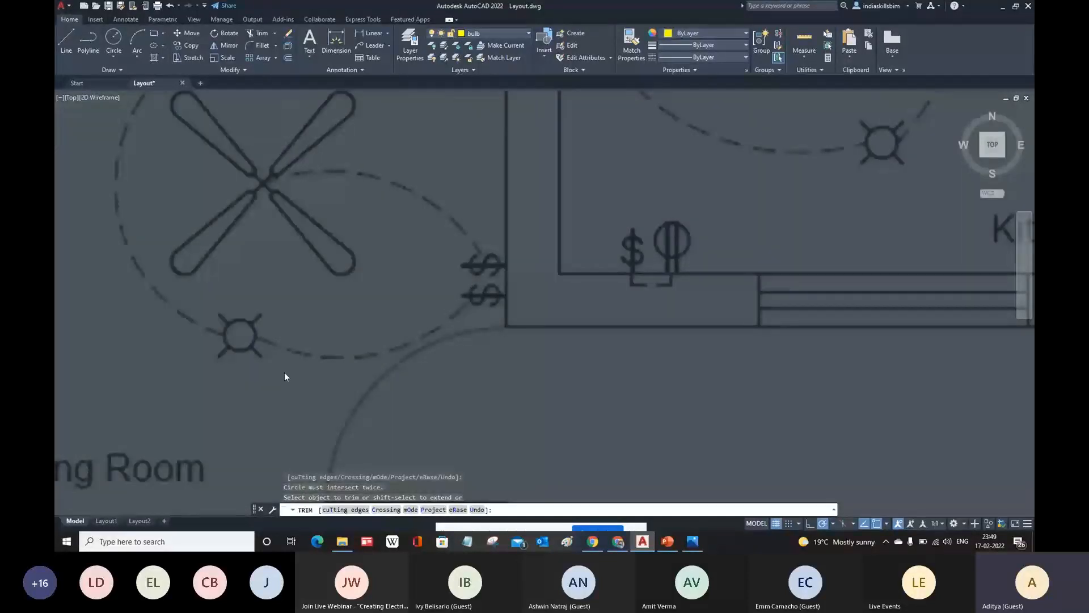
pyautogui.scroll(-5, 284, 372)
pyautogui.press('Escape')
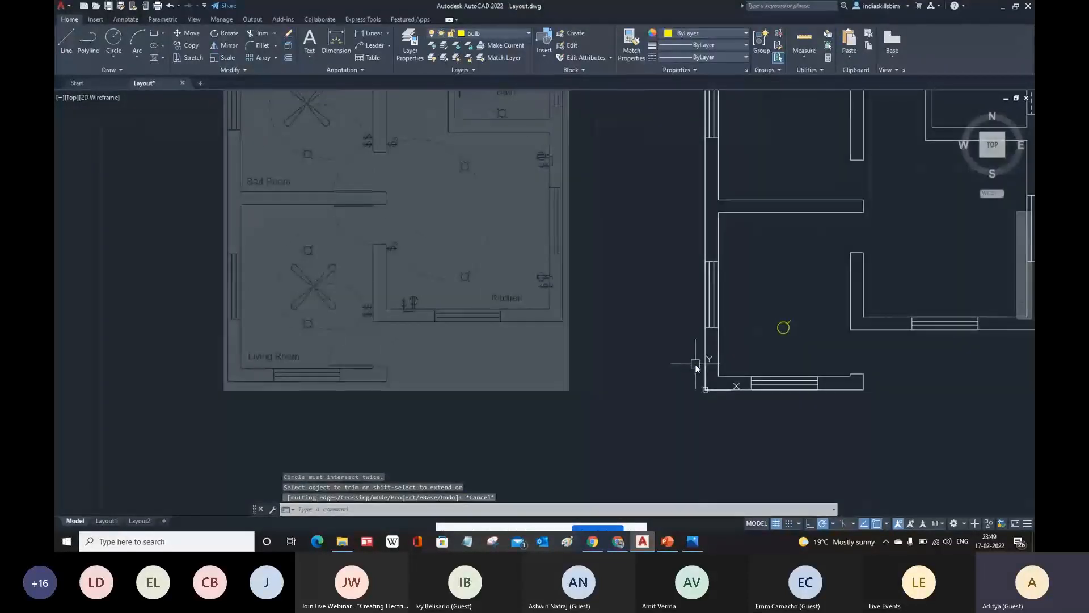
pyautogui.scroll(5, 295, 297)
pyautogui.scroll(2, 295, 297)
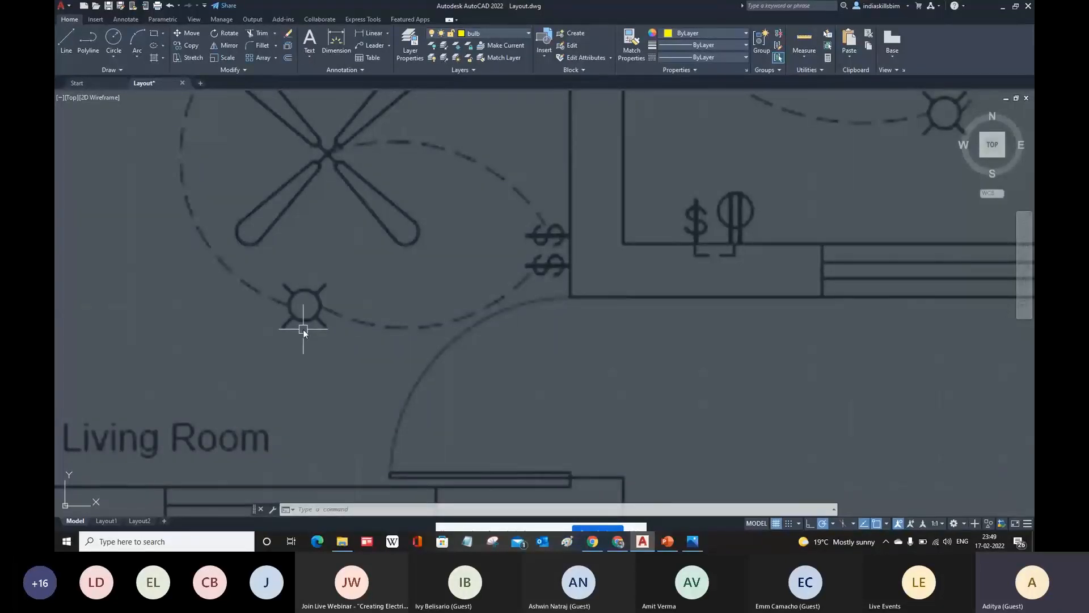
pyautogui.scroll(-2, 304, 329)
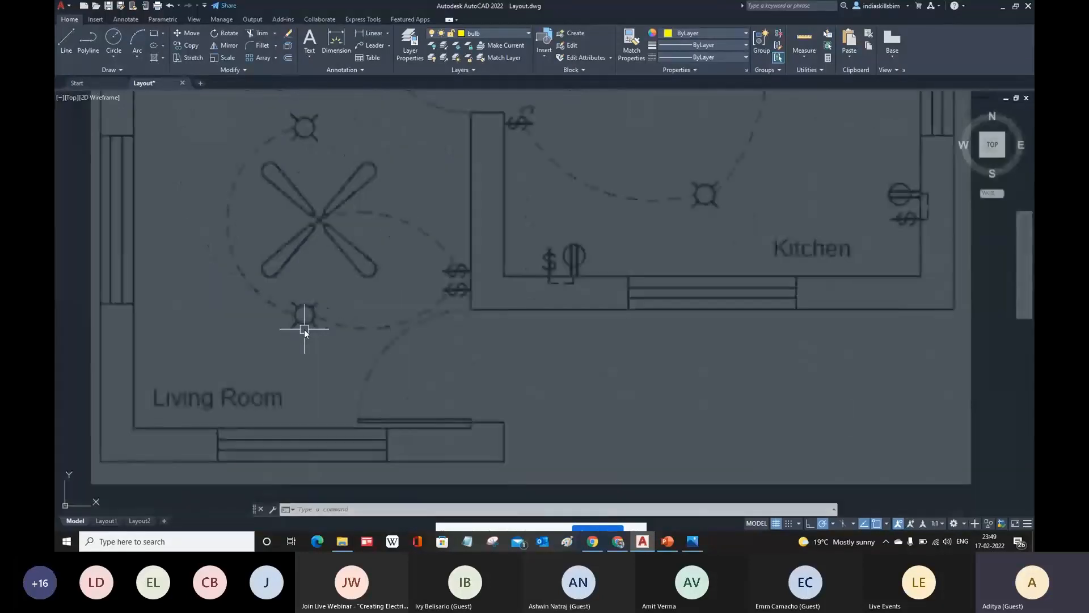
pyautogui.scroll(2, 309, 332)
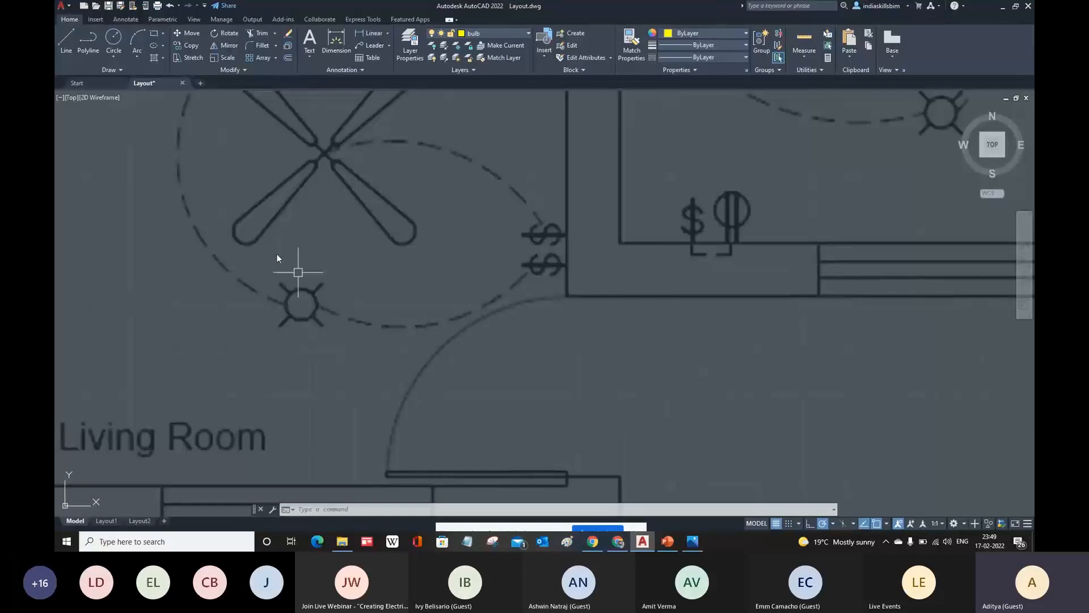
pyautogui.scroll(-3, 291, 293)
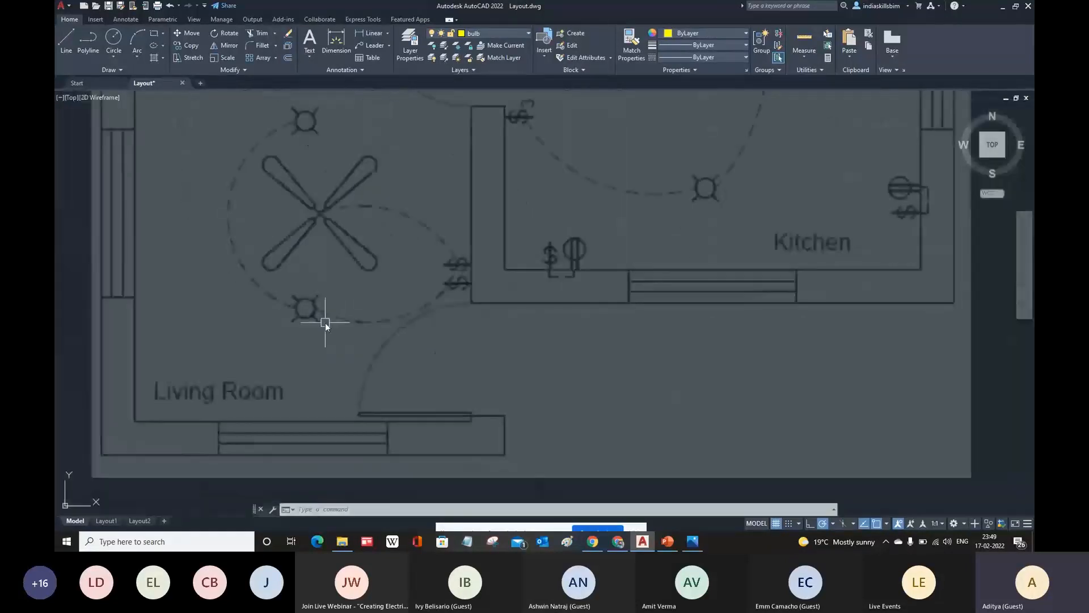
pyautogui.scroll(-2, 325, 322)
# - Mirror the bulb circle's diagonal ray across a vertical line through the circle's center, keeping the original ray
pyautogui.moveTo(540, 327); pyautogui.dragTo(410, 326, button='middle')
pyautogui.scroll(4, 961, 333)
pyautogui.moveTo(960, 333); pyautogui.dragTo(656, 358, button='middle')
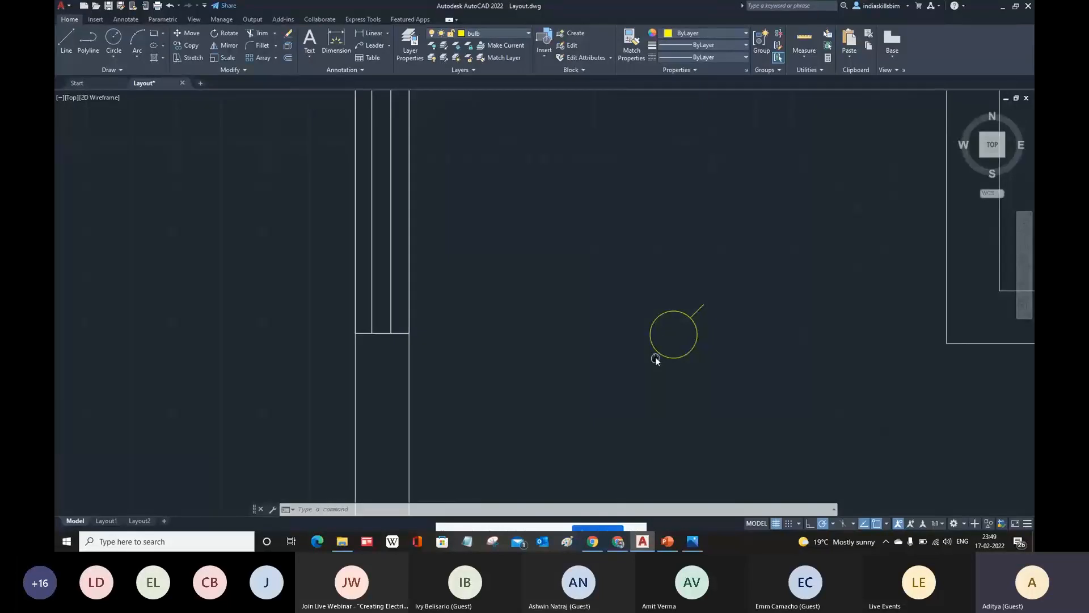
pyautogui.scroll(2, 657, 355)
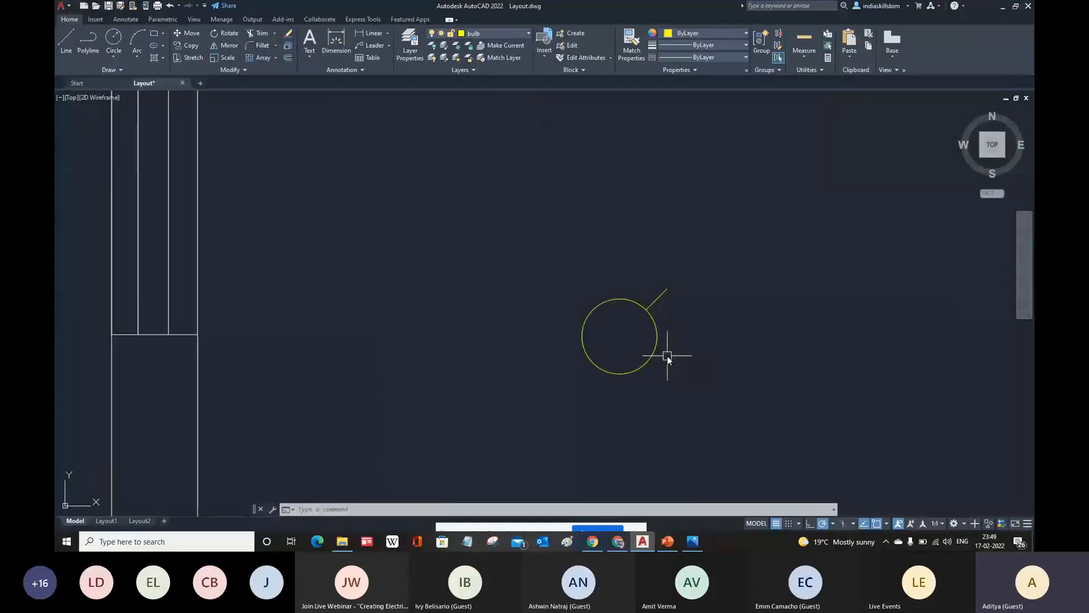
pyautogui.press('Escape')
pyautogui.press('Escape')
pyautogui.write('MI')
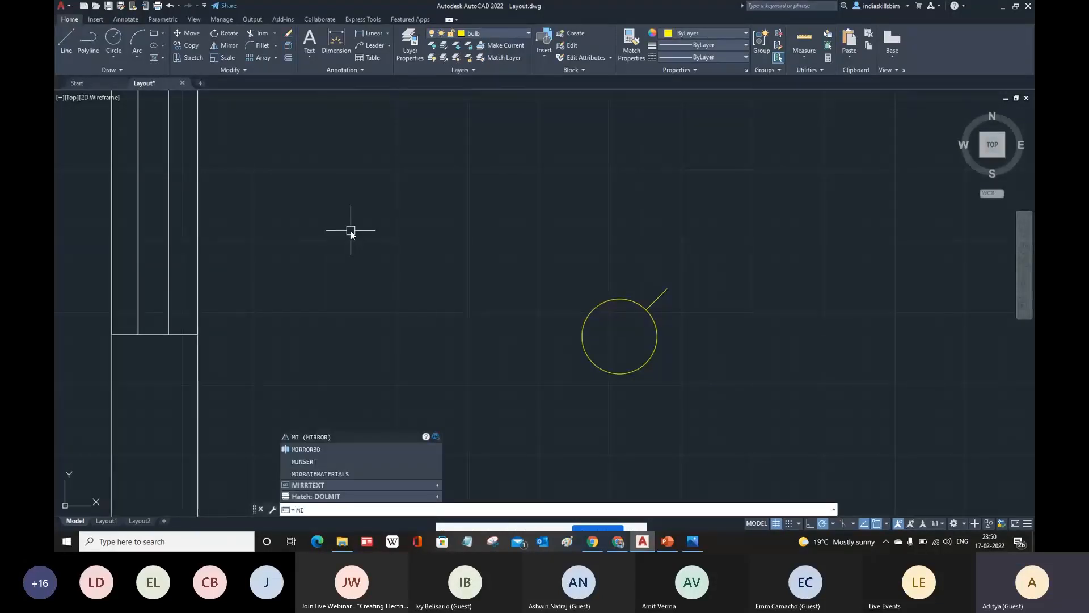
pyautogui.press('Return')
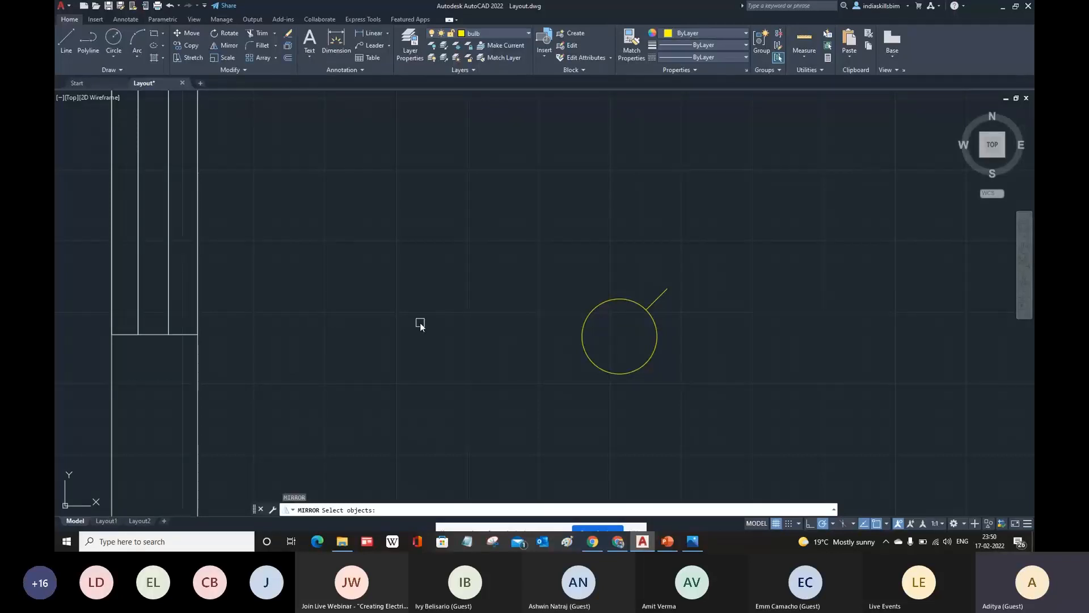
pyautogui.click(660, 299)
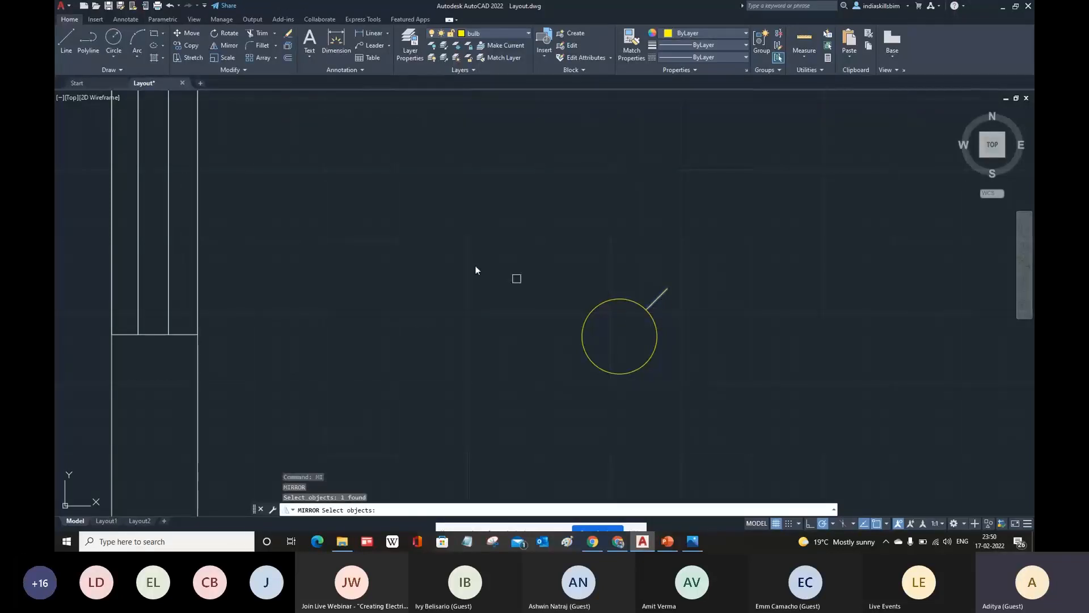
pyautogui.press('Return')
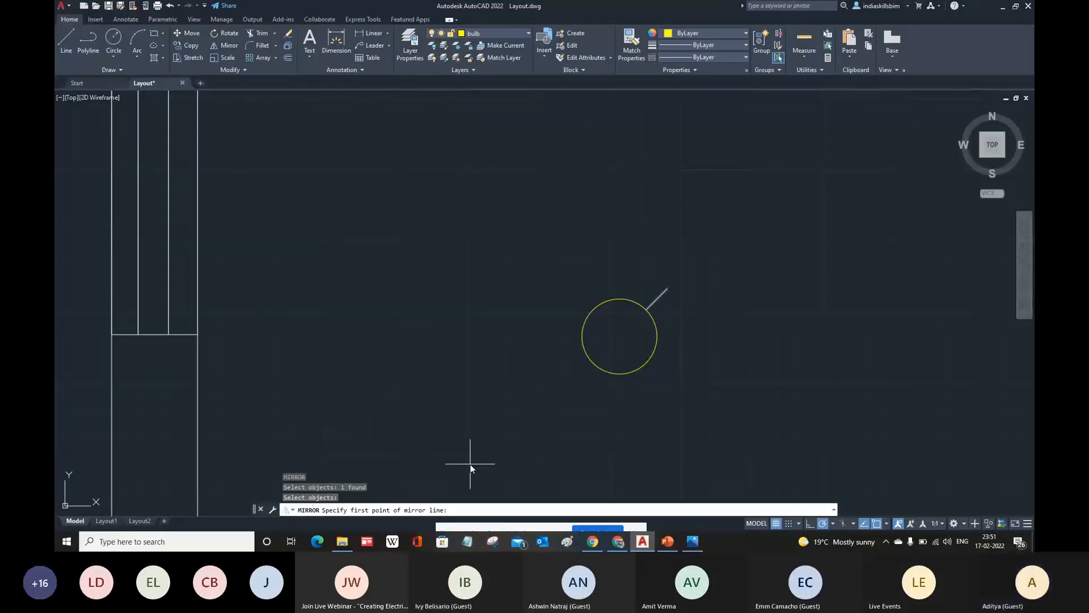
pyautogui.click(620, 337)
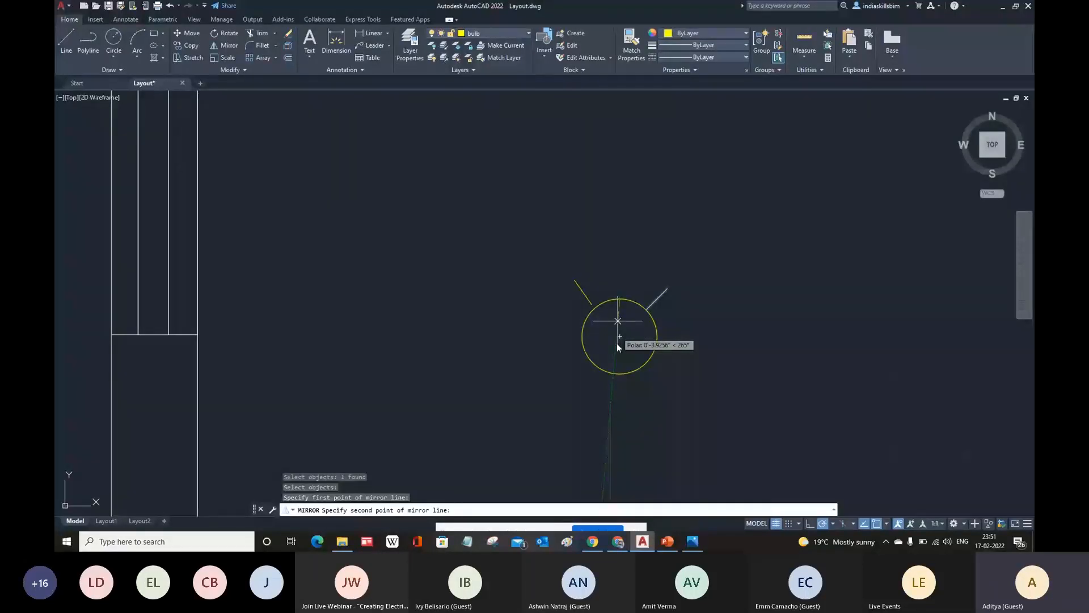
pyautogui.click(618, 344)
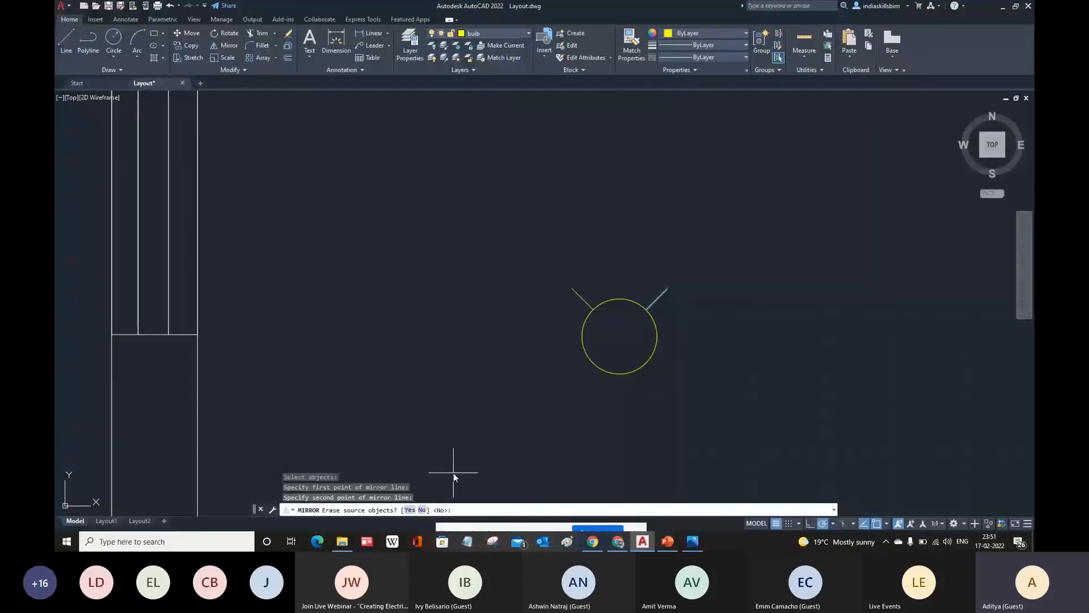
pyautogui.press('Return')
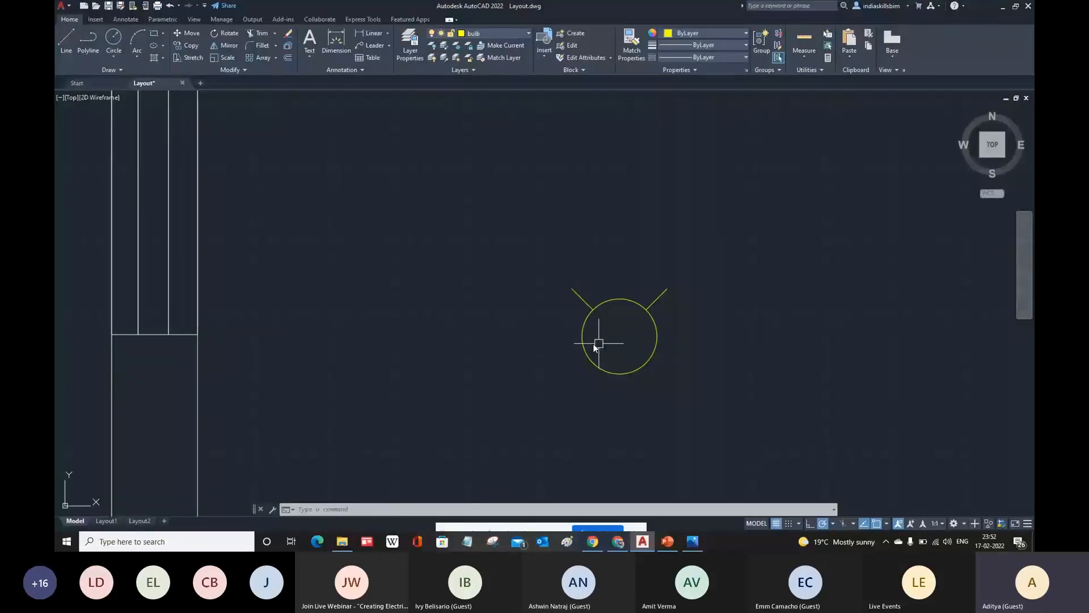
# - Mirror both upper rays across a horizontal line through the bulb circle's center, keeping the originals
pyautogui.write('mi')
pyautogui.press('Return')
pyautogui.click(591, 312)
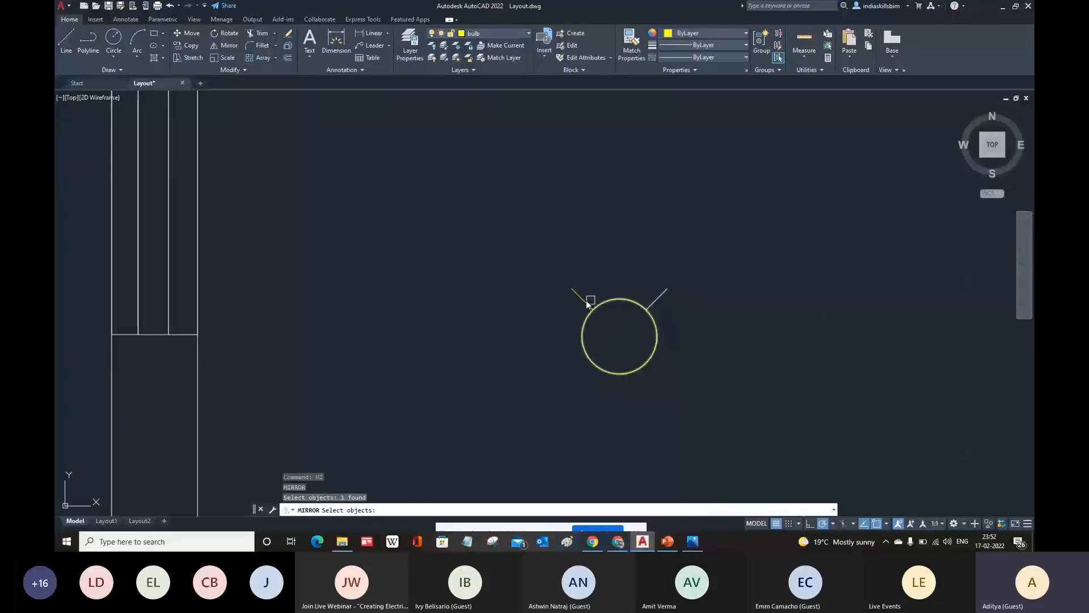
pyautogui.click(588, 301)
pyautogui.press('Return')
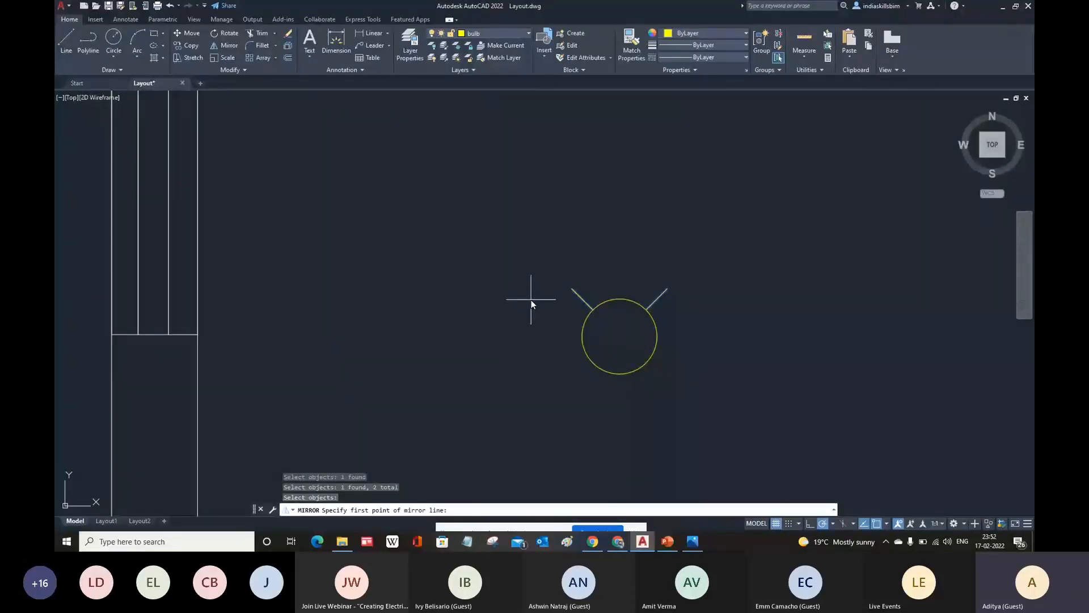
pyautogui.click(620, 336)
pyautogui.click(584, 335)
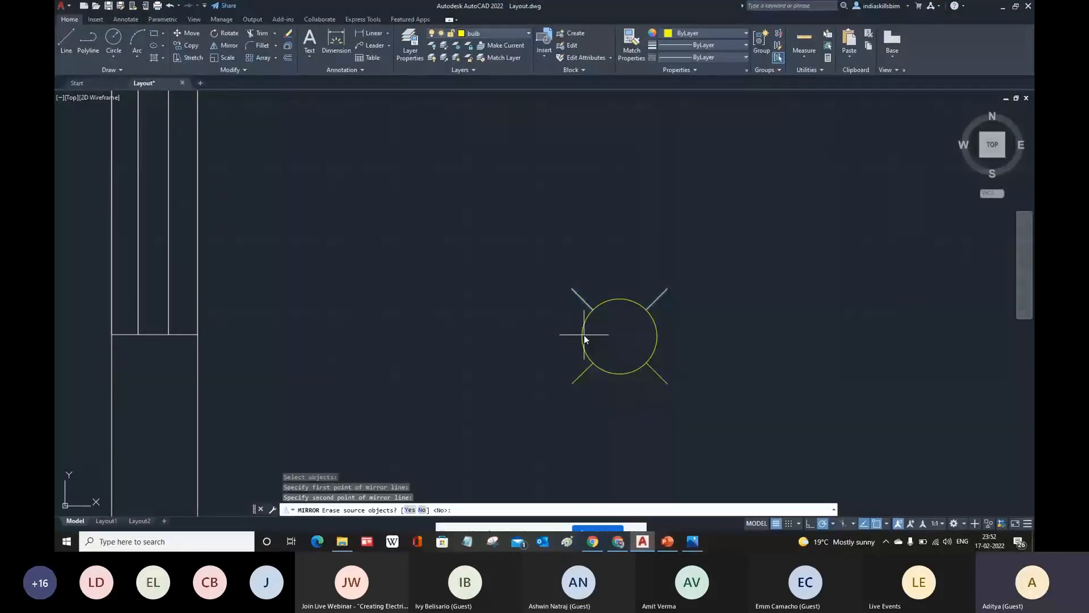
pyautogui.press('Return')
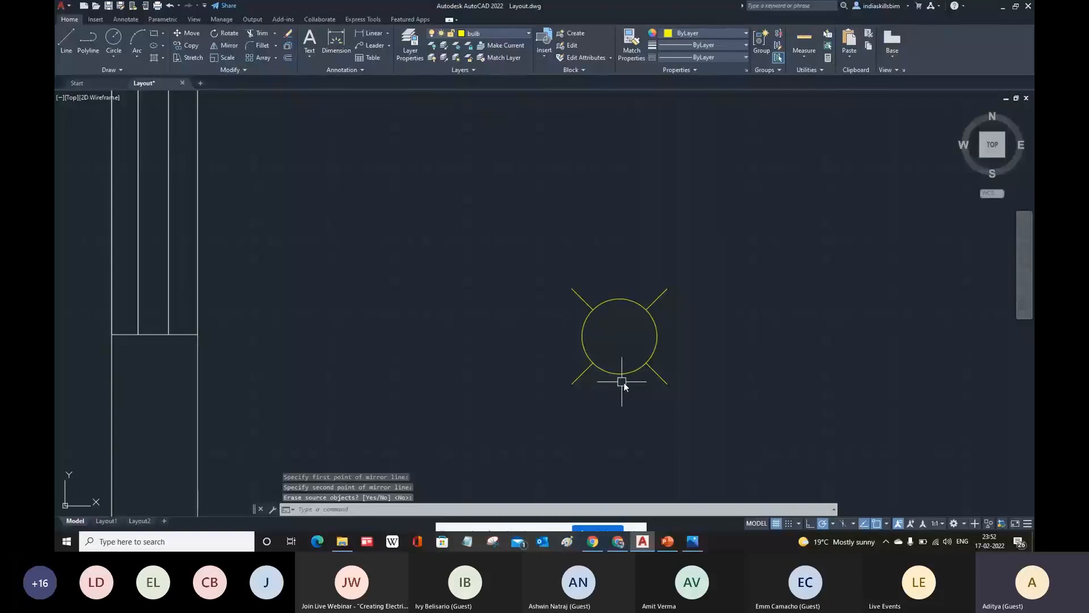
# - Try copying the bulb circle with its upper-right ray to the right of the symbol, and undo the copy
pyautogui.scroll(-8, 624, 382)
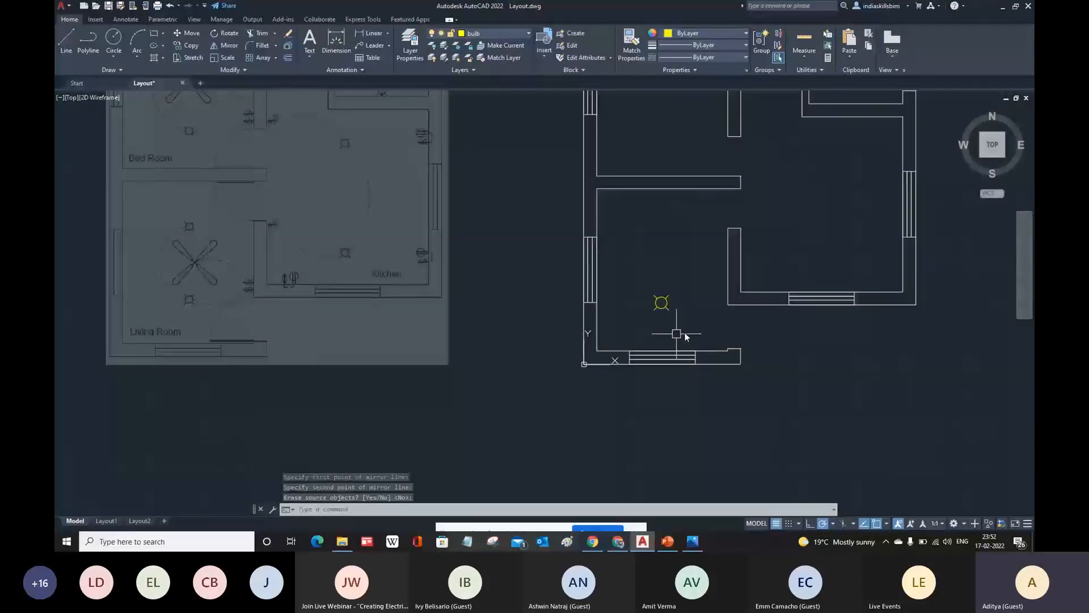
pyautogui.scroll(6, 669, 323)
pyautogui.write('co')
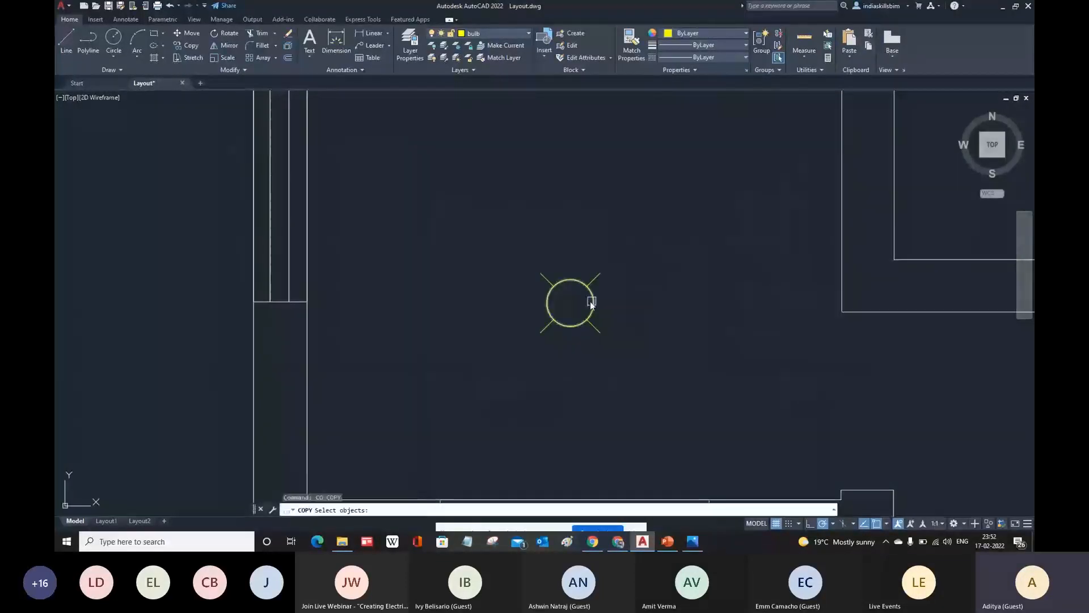
pyautogui.press('Return')
pyautogui.click(594, 281)
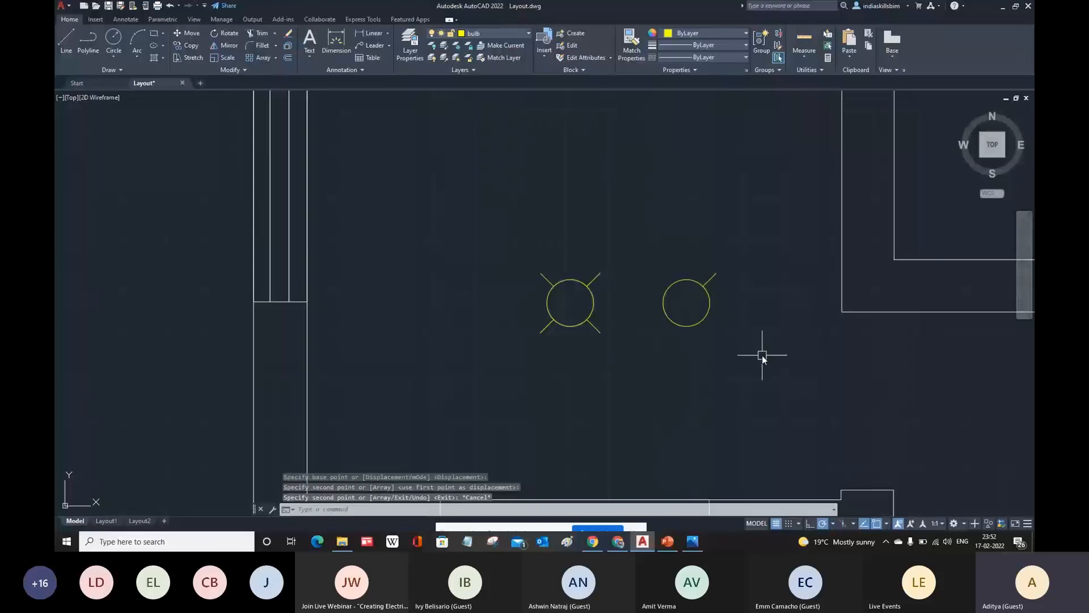
pyautogui.hotkey('ctrl', 'z')
pyautogui.press('Escape')
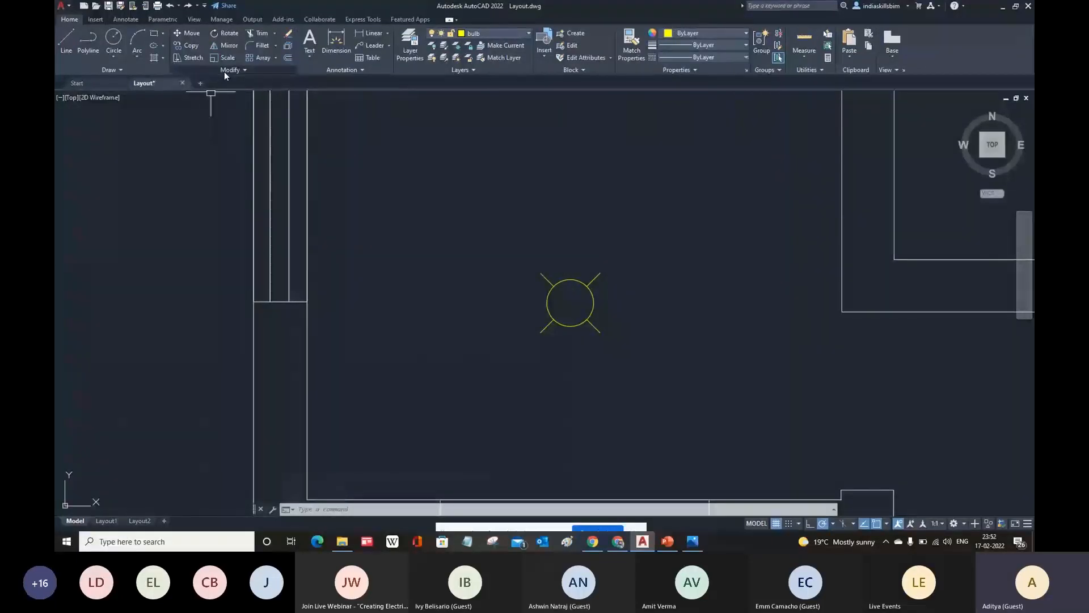
# - Copy the bulb circle and its upper-right ray from the circle's center about 2'-4.65" horizontally to the right
pyautogui.click(190, 46)
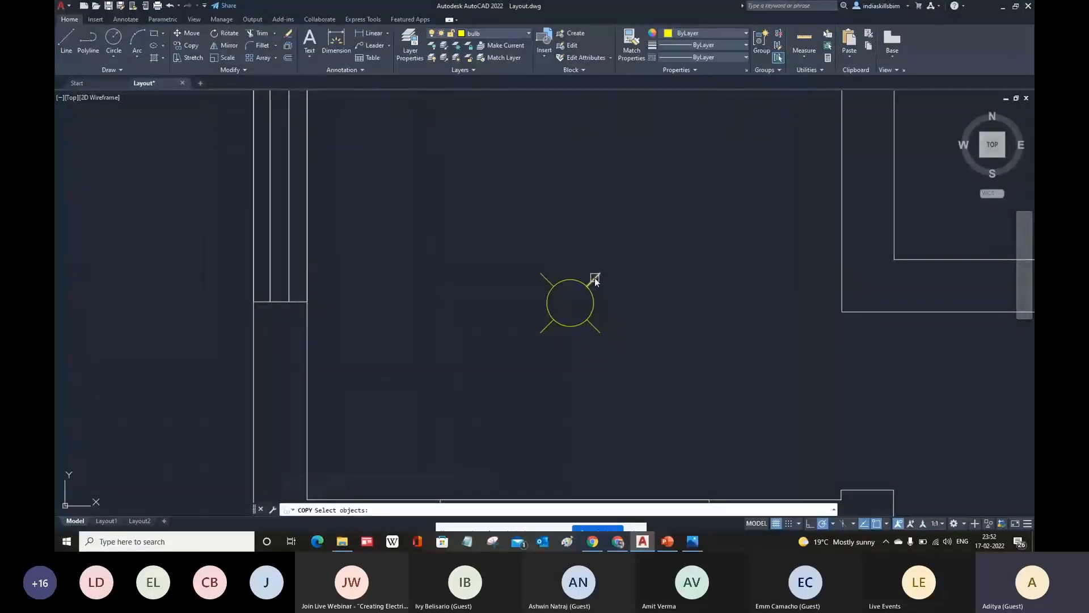
pyautogui.click(595, 277)
pyautogui.click(587, 284)
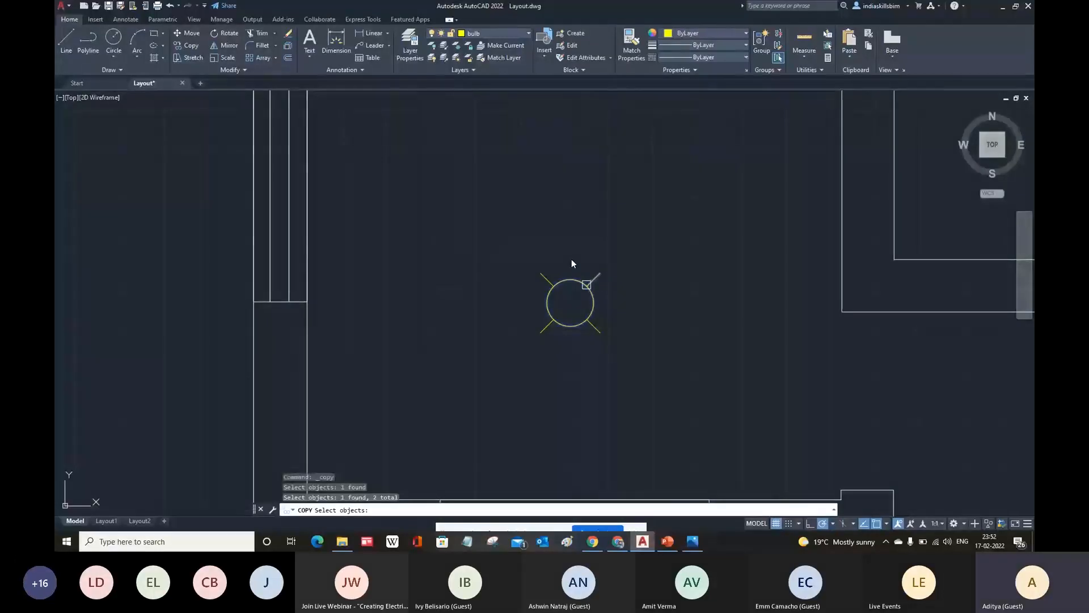
pyautogui.press('Return')
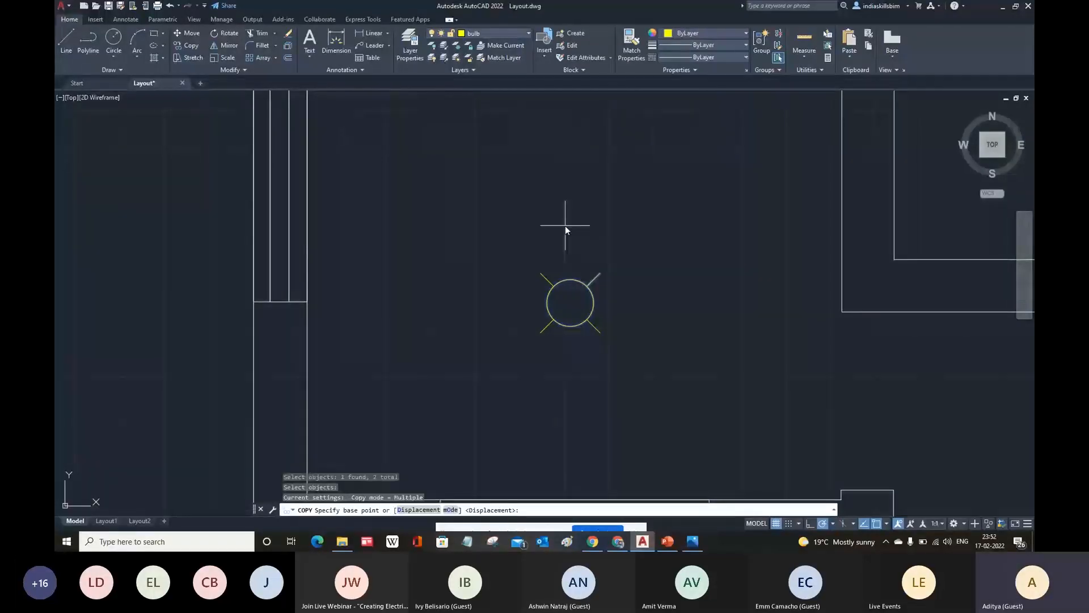
pyautogui.click(571, 299)
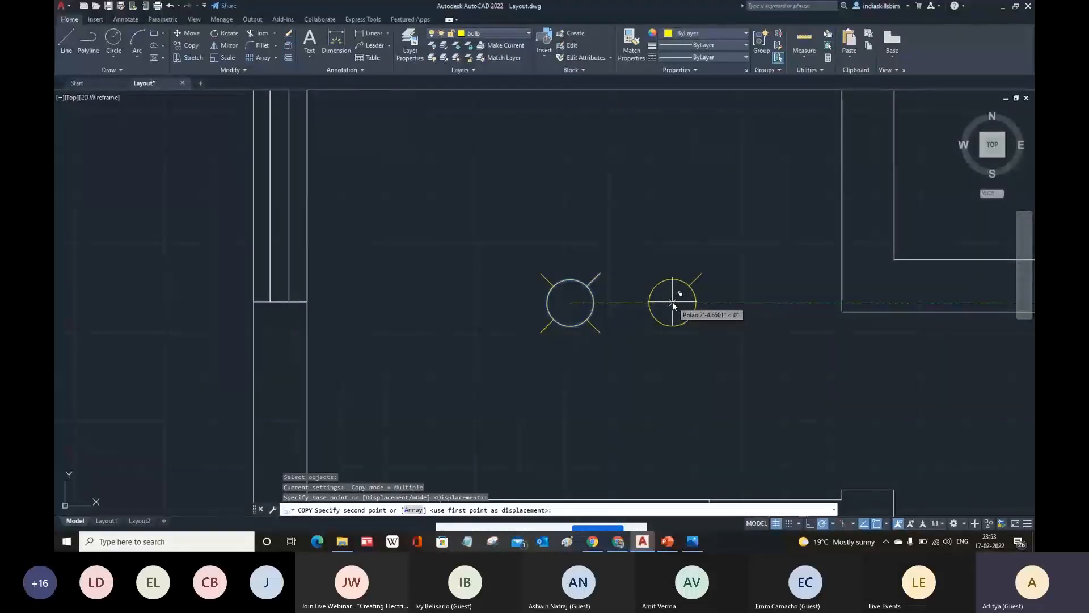
pyautogui.click(672, 302)
pyautogui.press('Escape')
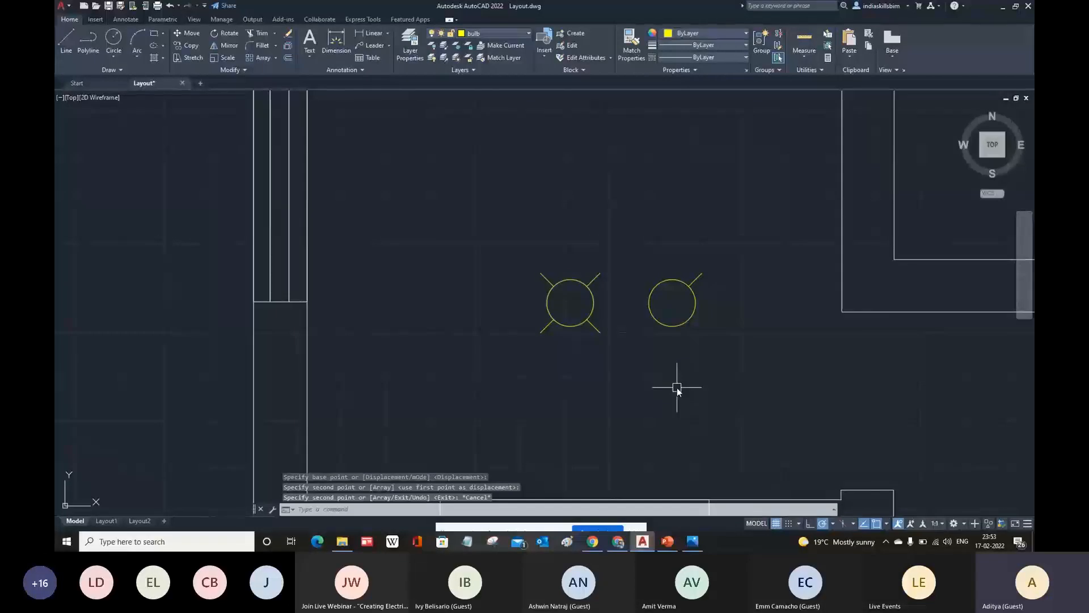
# - Create an associative polar array of the copied bulb circle's ray around the circle's center, with 4 items over 360 degrees
pyautogui.scroll(4, 698, 340)
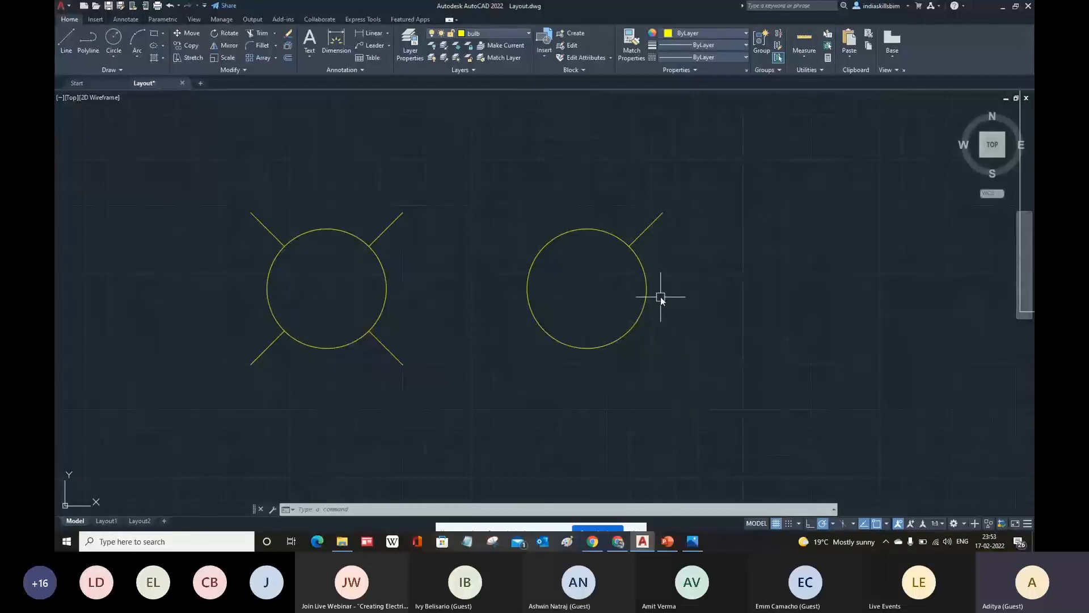
pyautogui.click(275, 59)
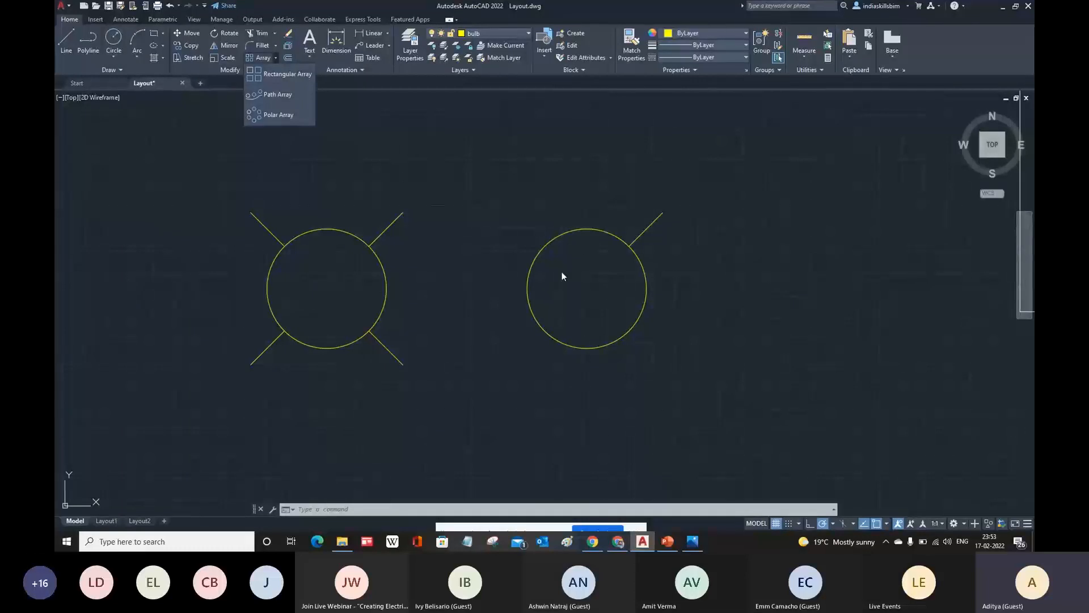
pyautogui.click(282, 115)
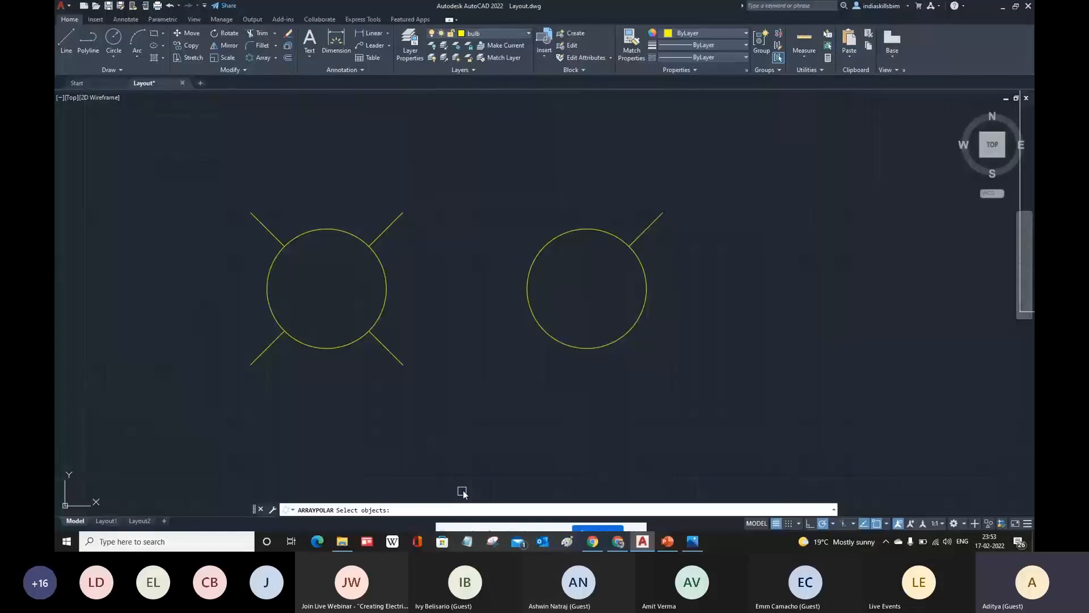
pyautogui.press('Return')
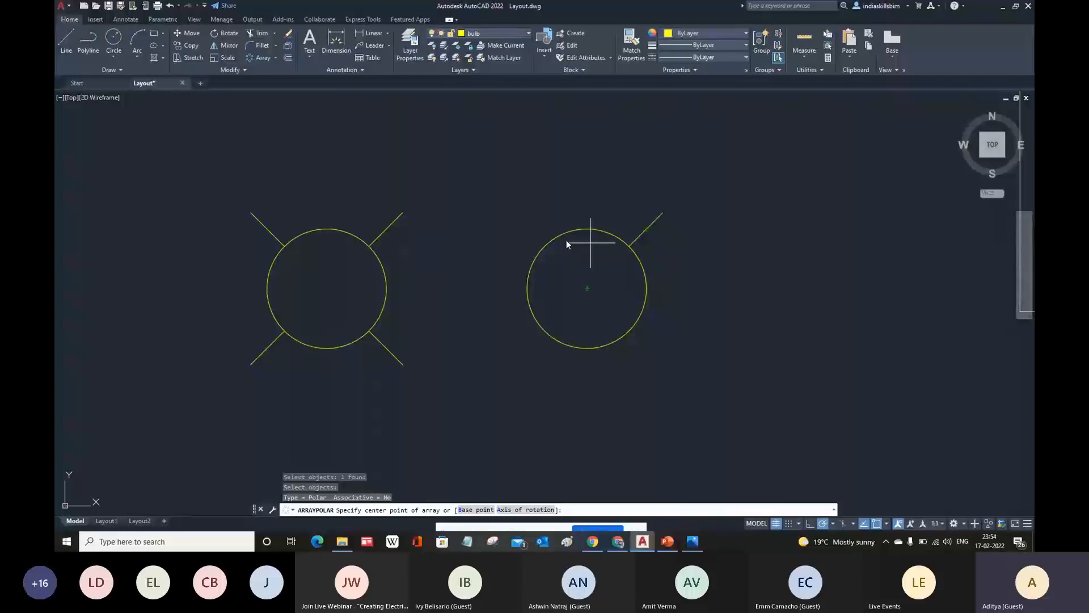
pyautogui.click(587, 288)
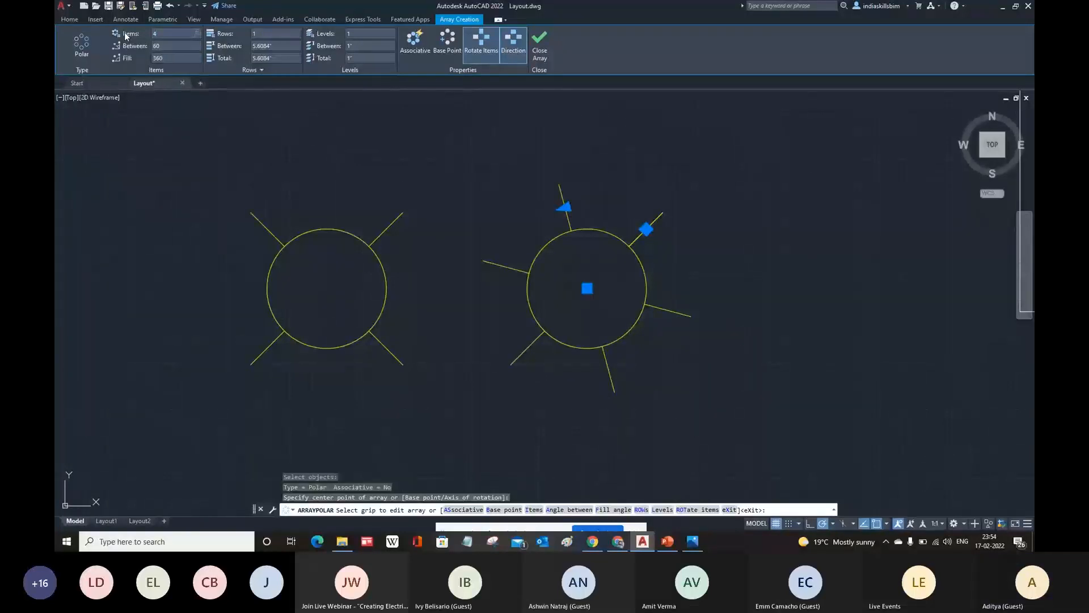
pyautogui.press('Return')
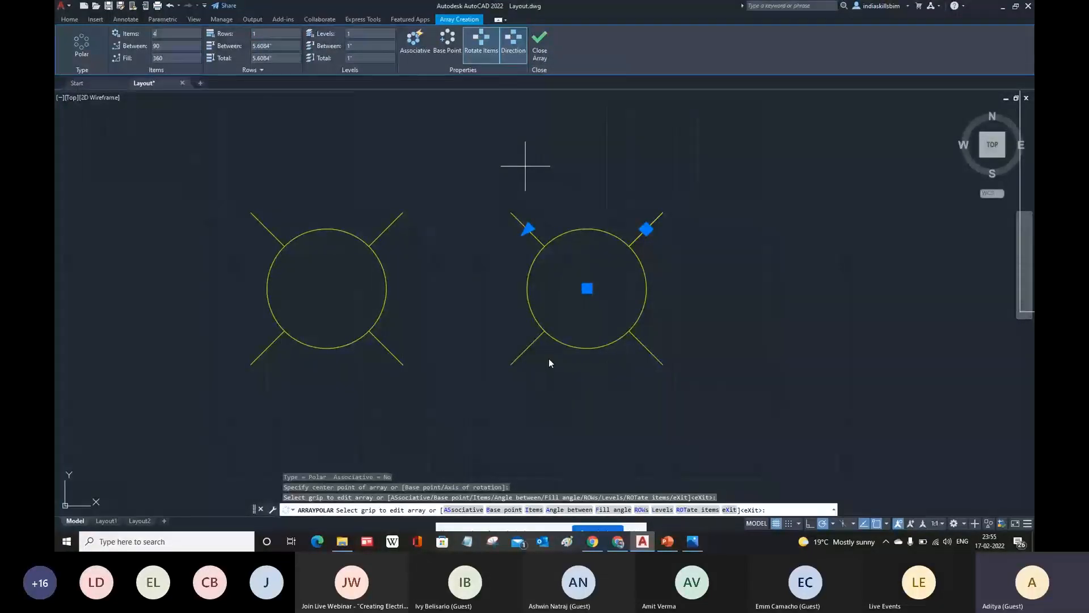
pyautogui.click(417, 51)
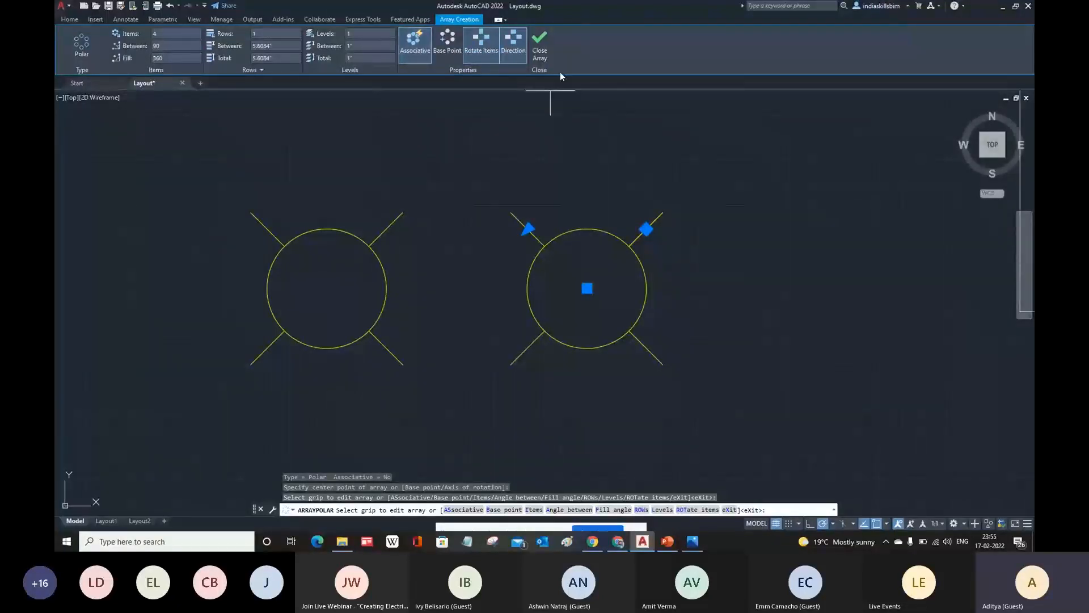
pyautogui.click(541, 41)
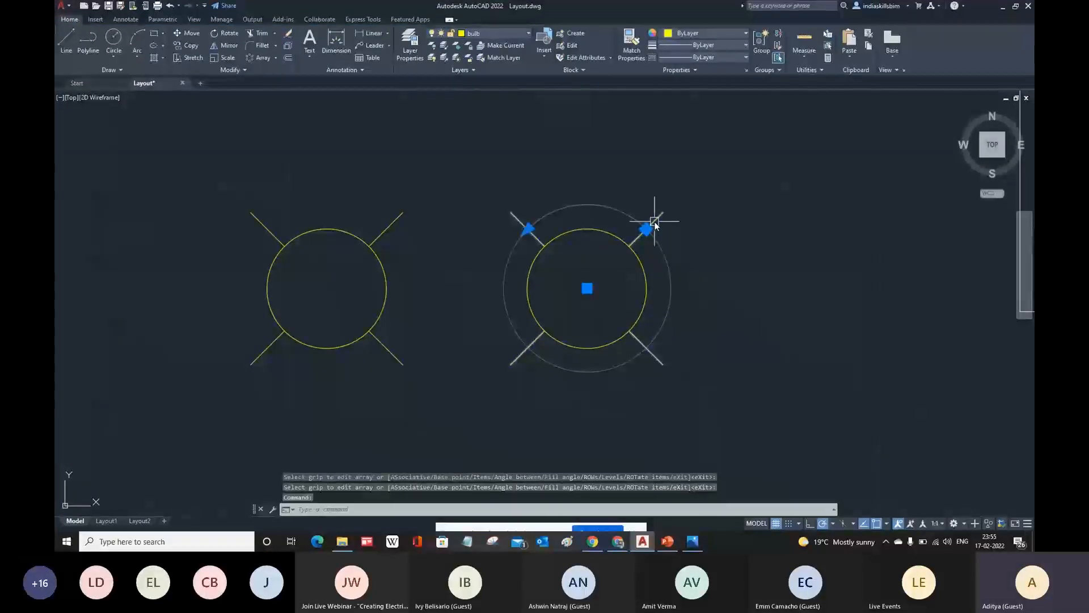
# - Try different item angles and item counts on the polar array of rays, and set it back to 4 items at 90 degrees
pyautogui.click(532, 238)
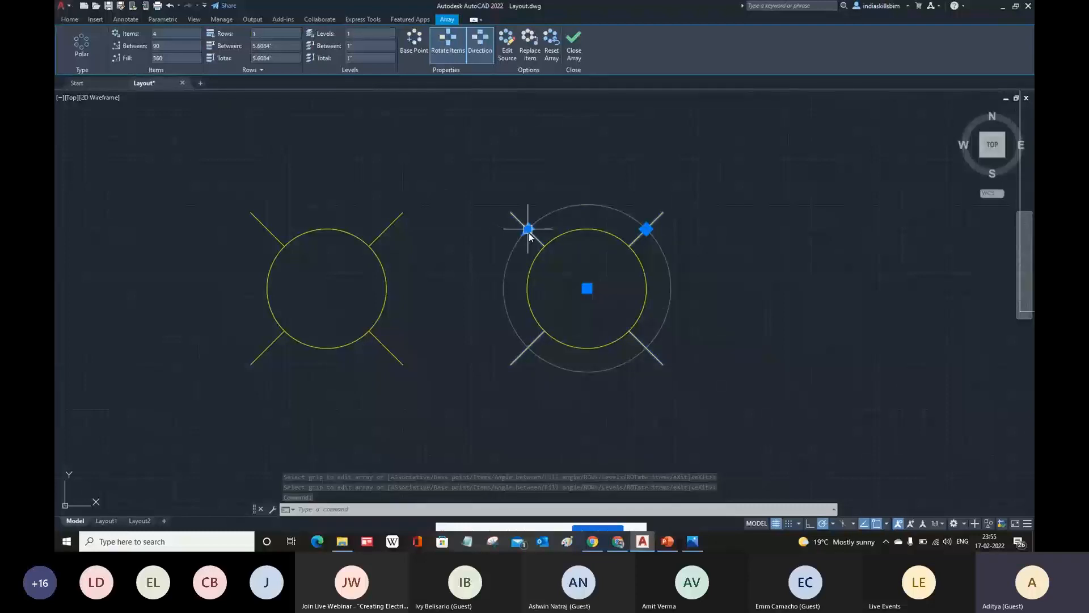
pyautogui.click(529, 230)
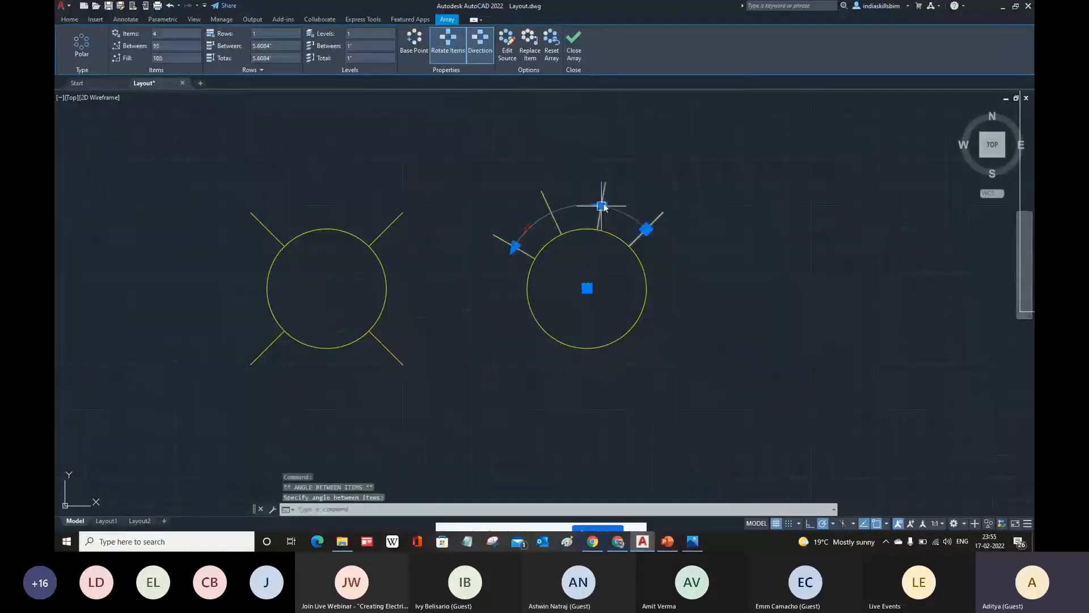
pyautogui.click(589, 207)
pyautogui.click(575, 213)
pyautogui.click(552, 236)
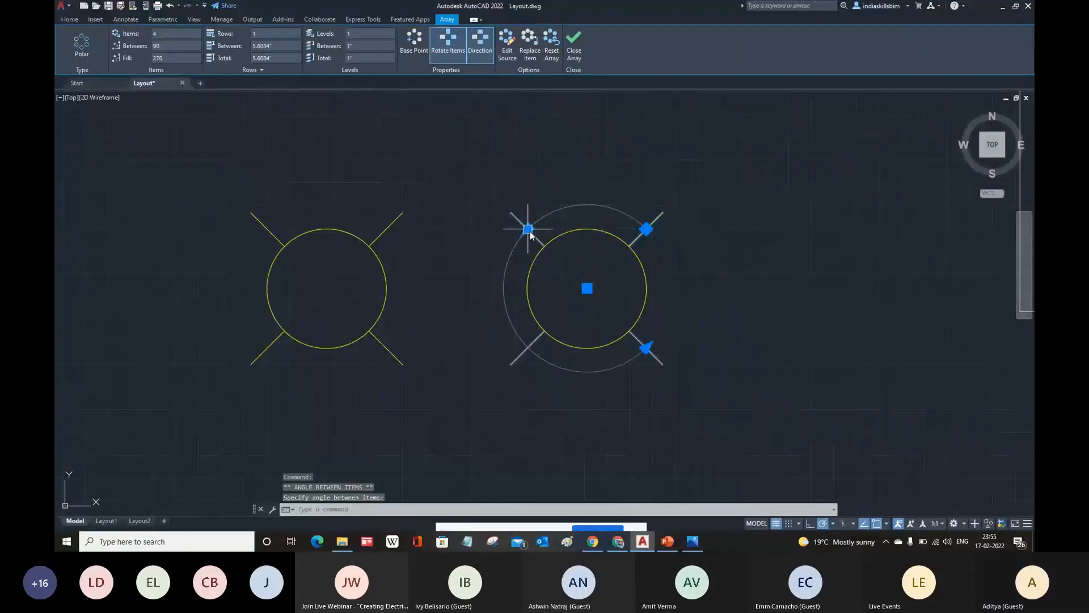
pyautogui.click(647, 347)
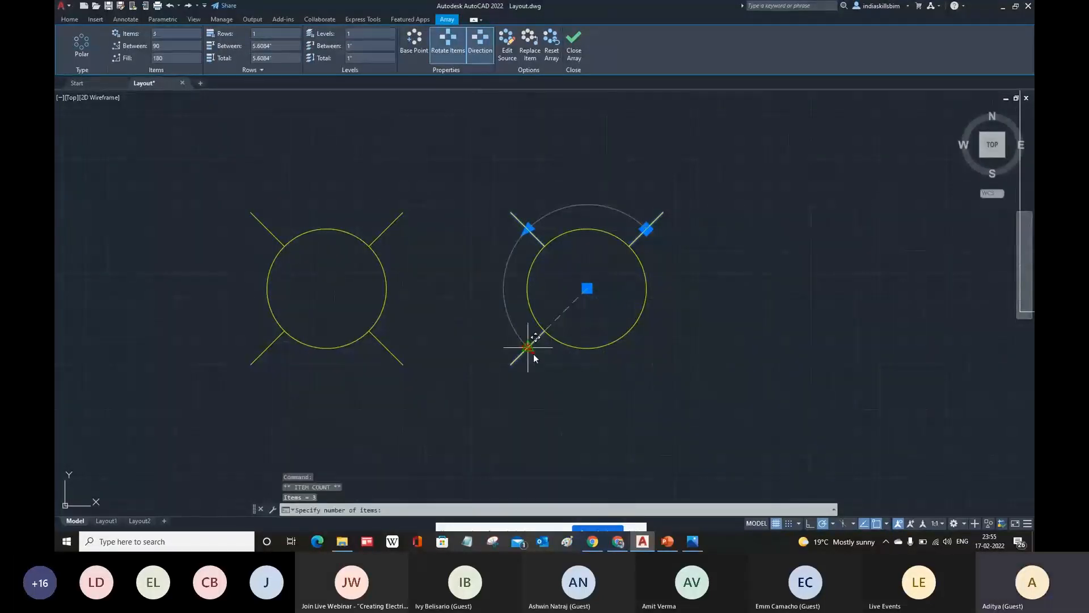
pyautogui.click(662, 363)
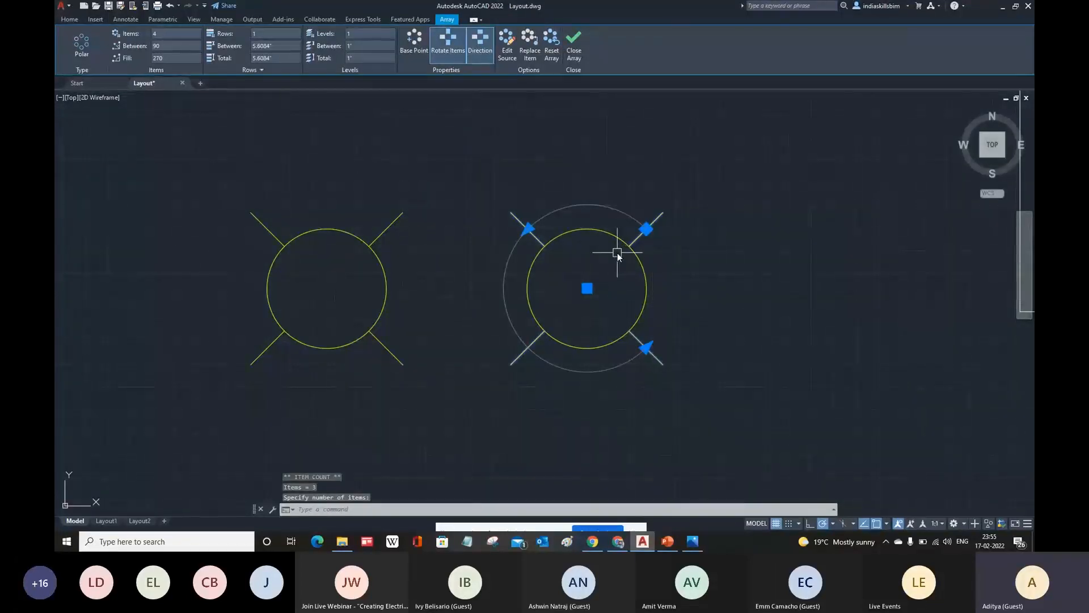
pyautogui.press('Escape')
# - Select the four rays of the first bulb symbol one by one to check whether they are separate objects, and clear the selection
pyautogui.click(377, 236)
pyautogui.click(267, 229)
pyautogui.click(276, 342)
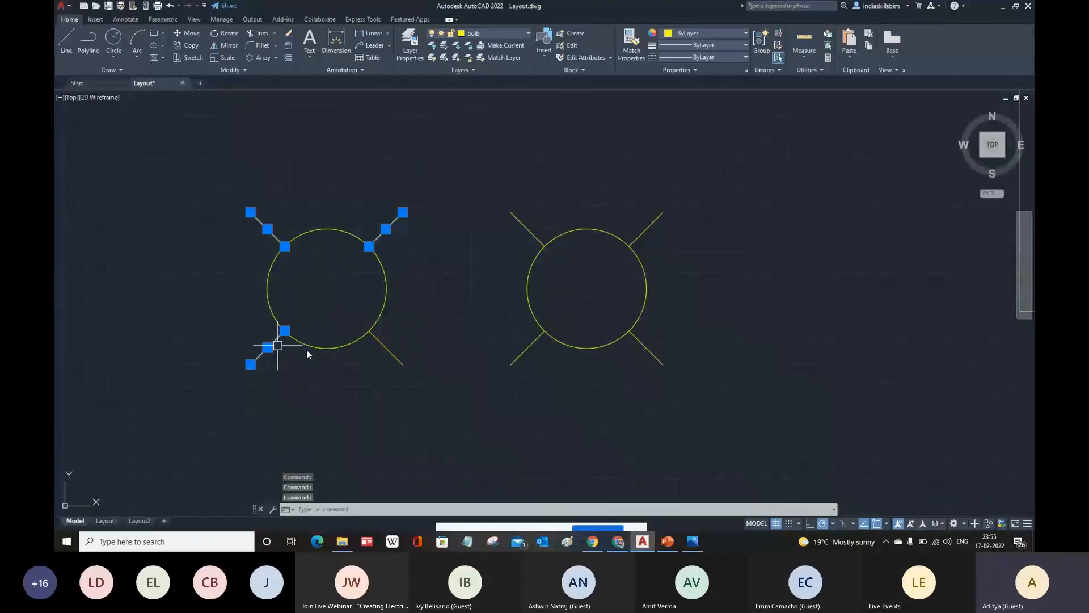
pyautogui.click(381, 343)
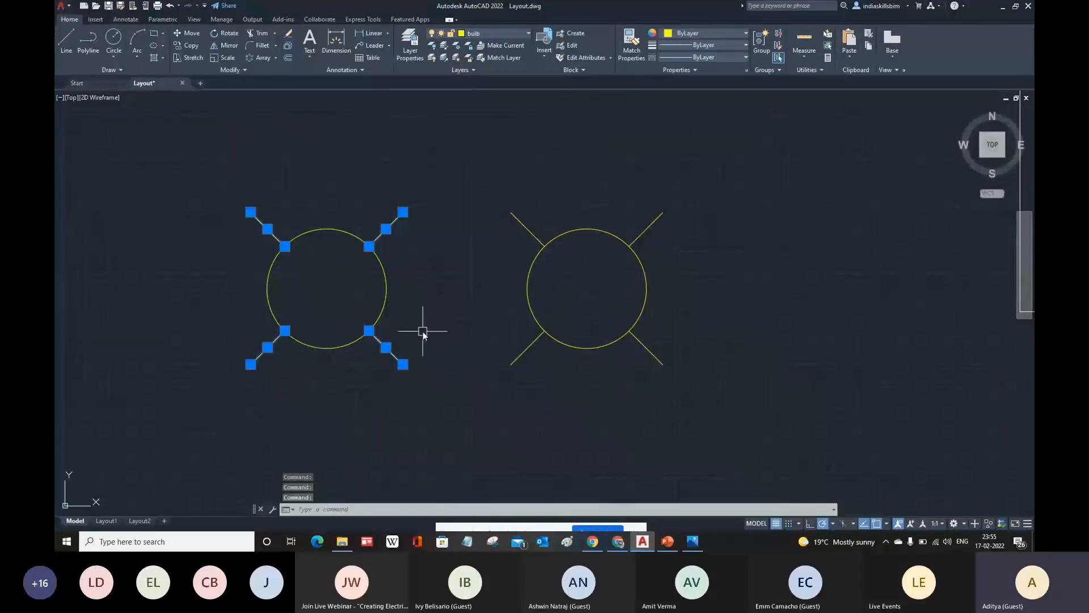
pyautogui.scroll(-4, 423, 331)
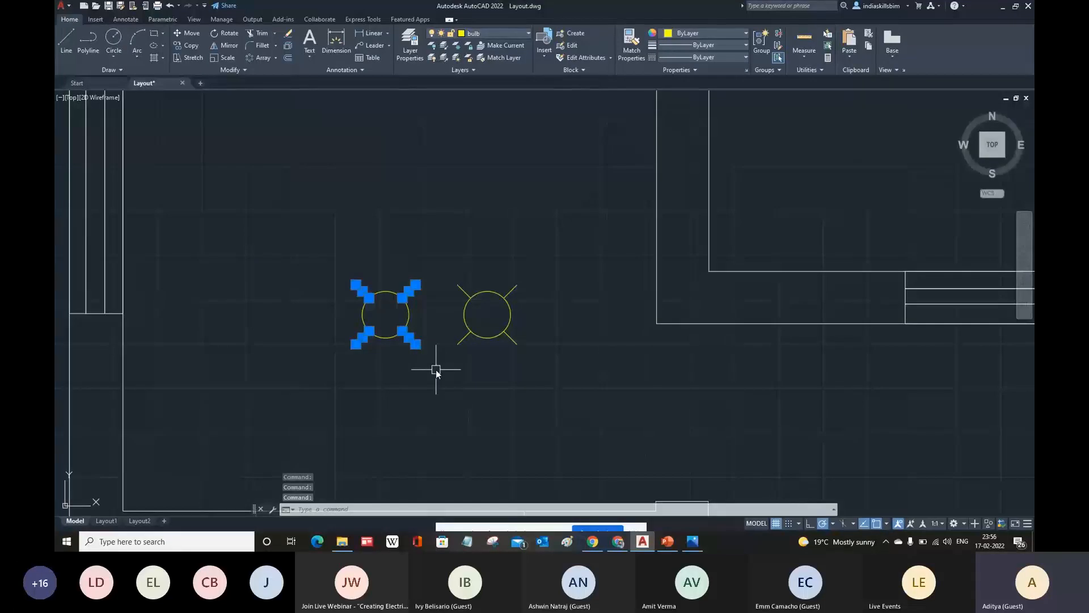
pyautogui.press('Escape')
# - Move the second bulb symbol by its circle's center to the empty area east of the house layout
pyautogui.scroll(-2, 601, 337)
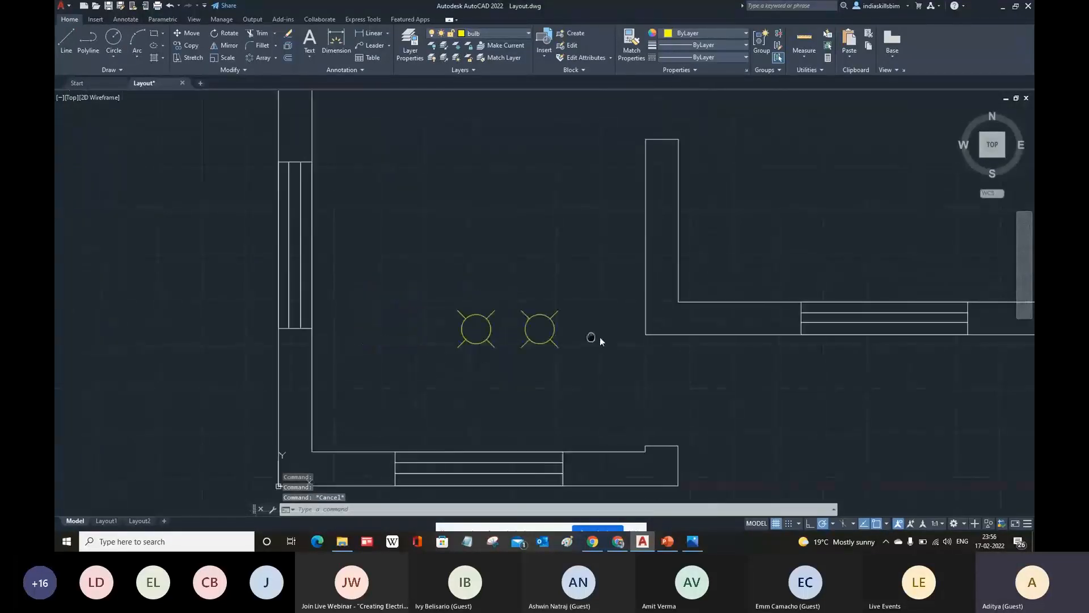
pyautogui.scroll(-3, 600, 337)
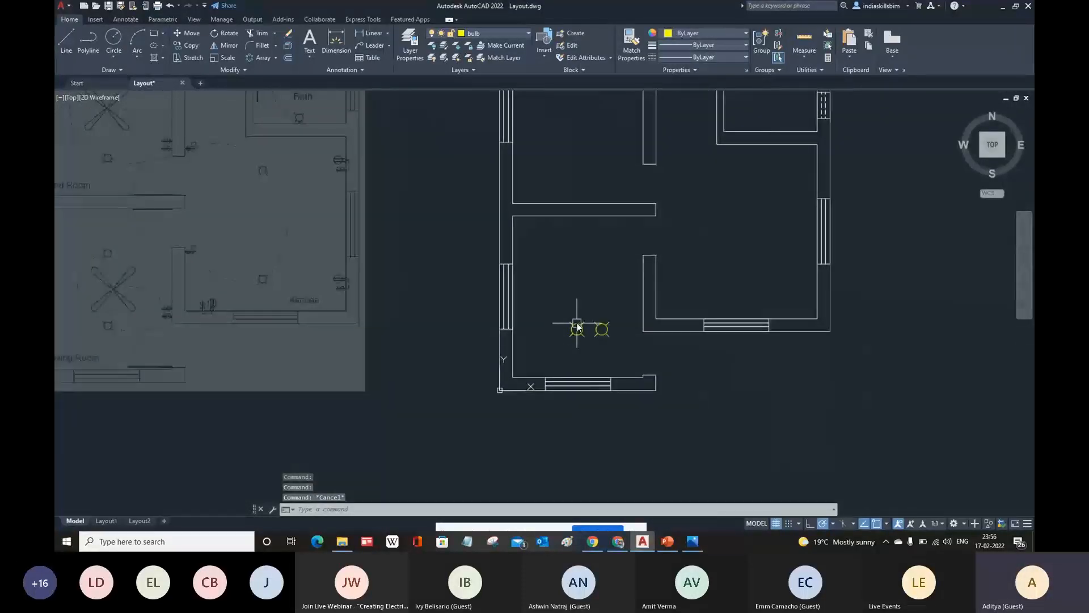
pyautogui.scroll(4, 577, 327)
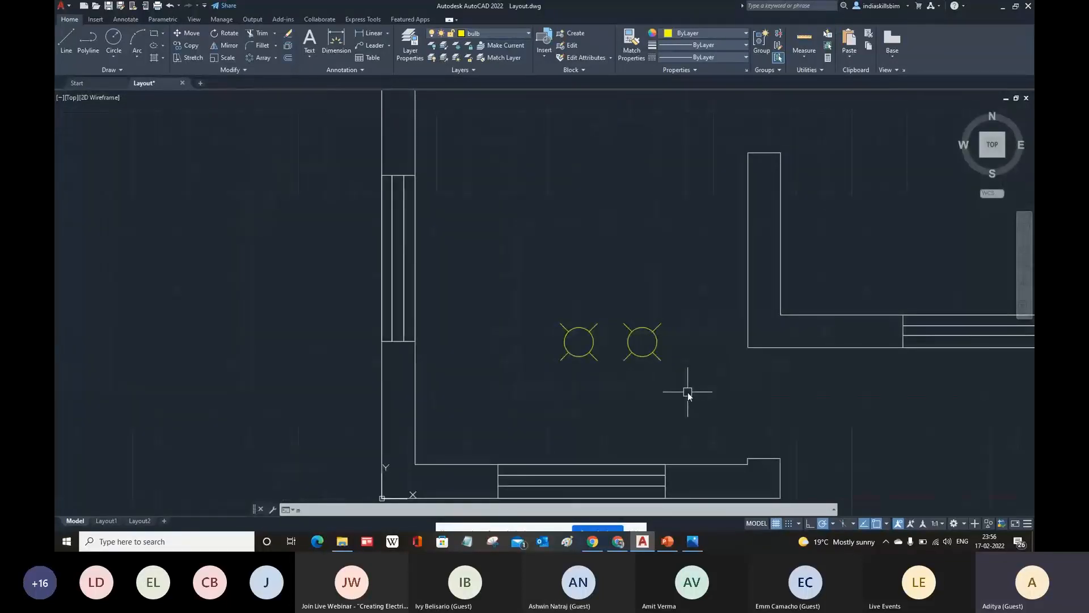
pyautogui.press('Return')
pyautogui.click(668, 376)
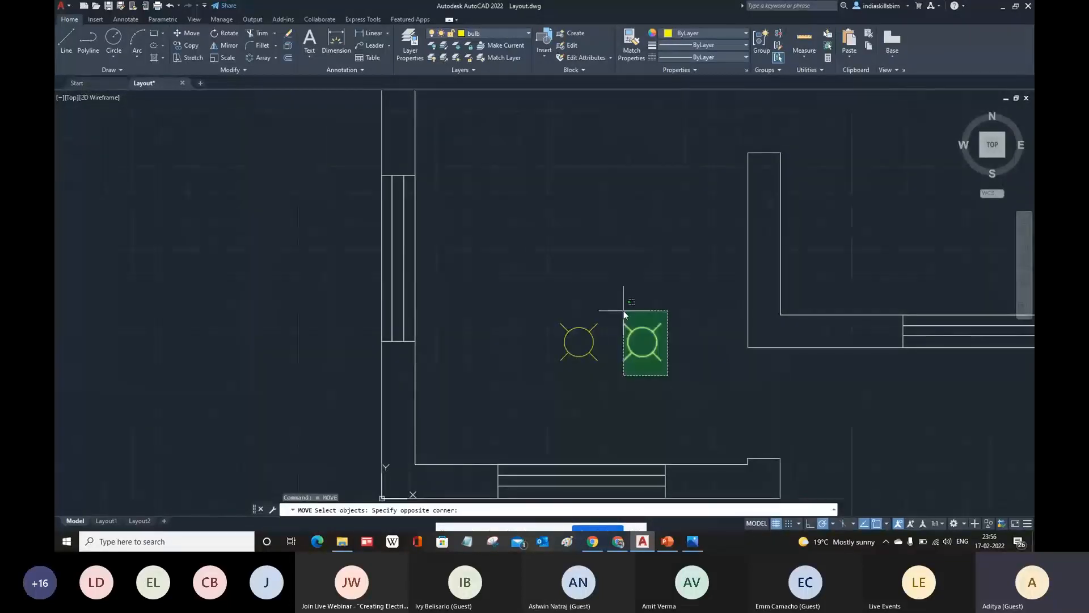
pyautogui.click(625, 311)
pyautogui.press('Return')
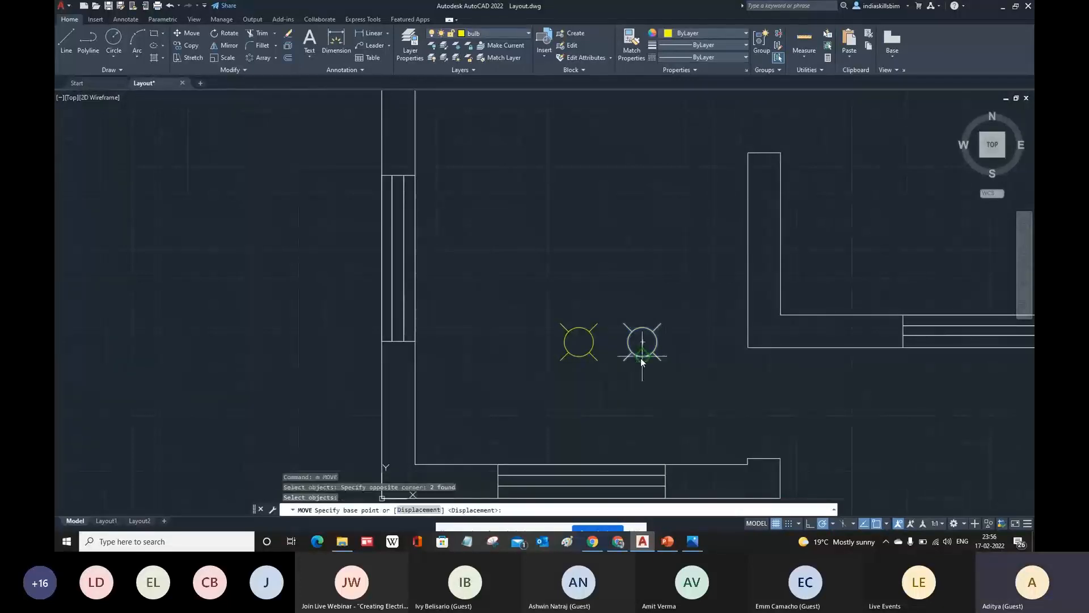
pyautogui.click(640, 344)
pyautogui.scroll(-4, 641, 343)
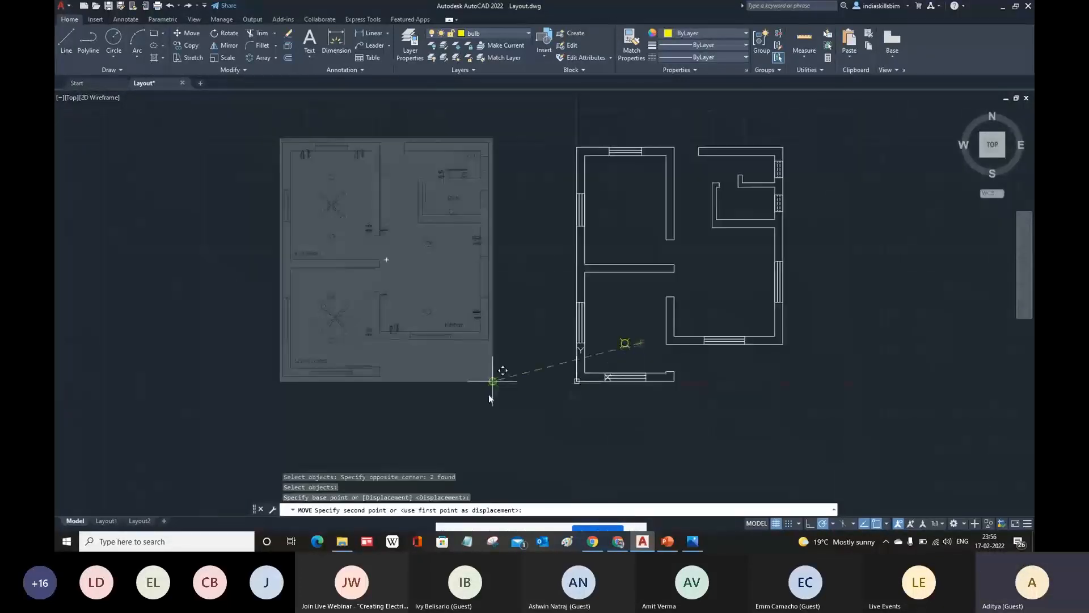
pyautogui.click(855, 311)
pyautogui.press('Escape')
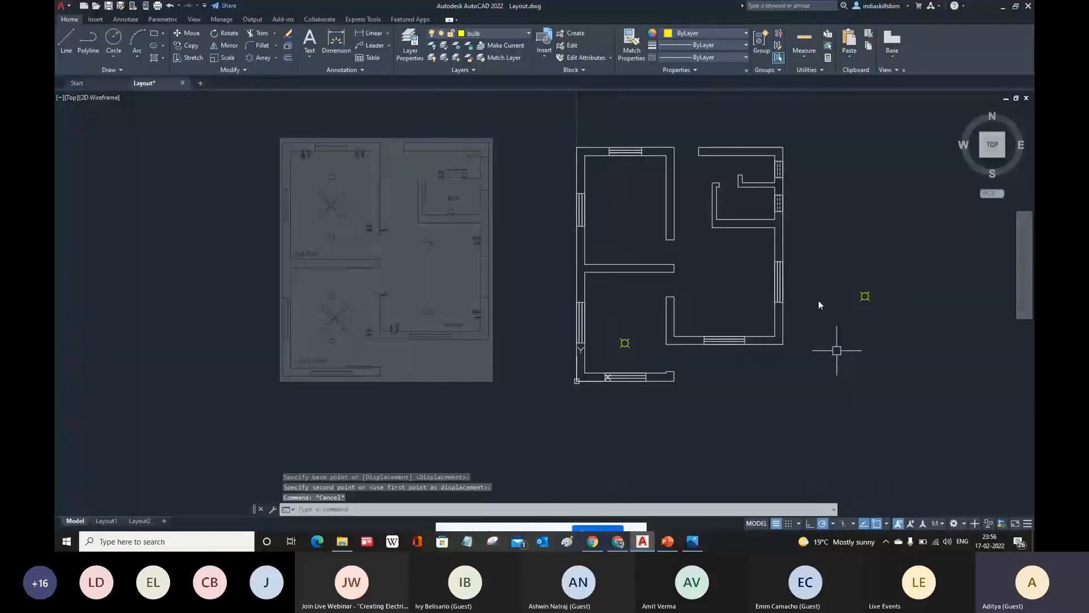
# - Review the drawing's layers and their freeze states alongside the bulb symbol left inside the layout
pyautogui.moveTo(876, 305); pyautogui.dragTo(738, 342, button='middle')
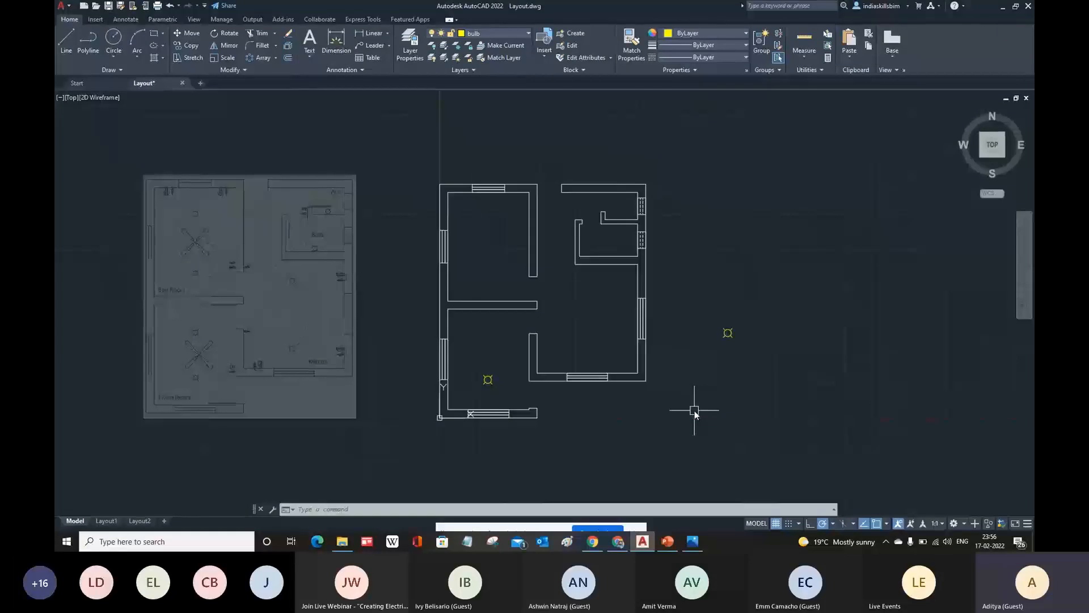
pyautogui.click(412, 48)
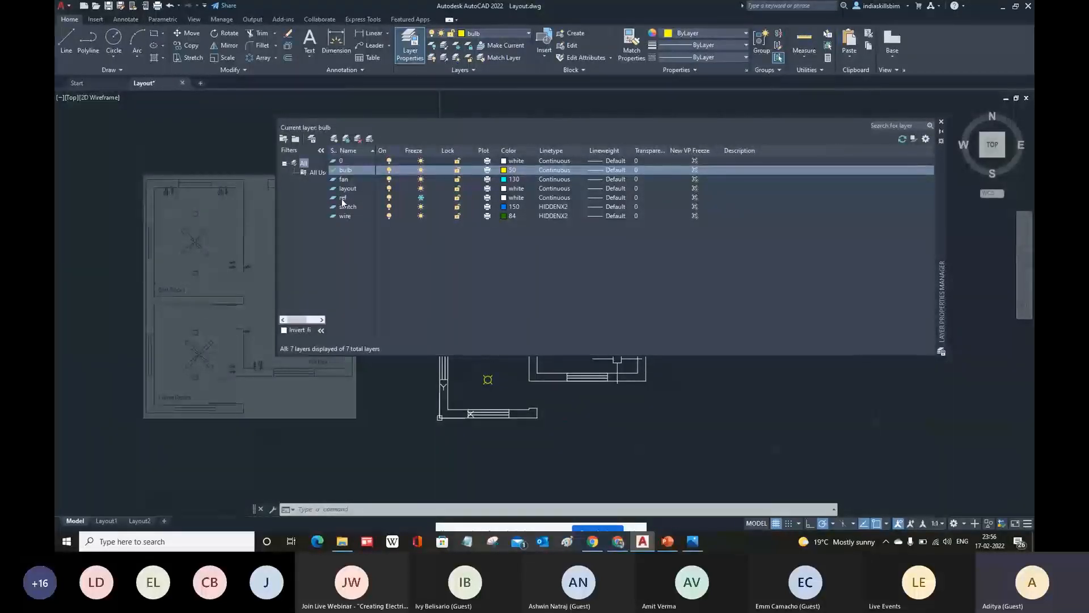
pyautogui.click(942, 123)
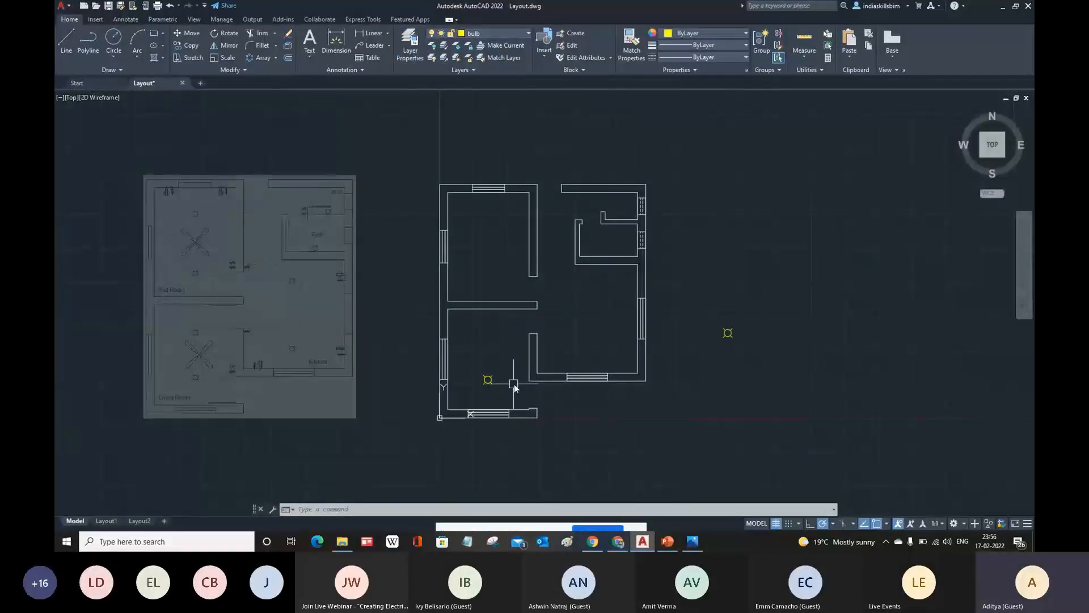
pyautogui.scroll(4, 494, 392)
pyautogui.moveTo(495, 392); pyautogui.dragTo(533, 386, button='middle')
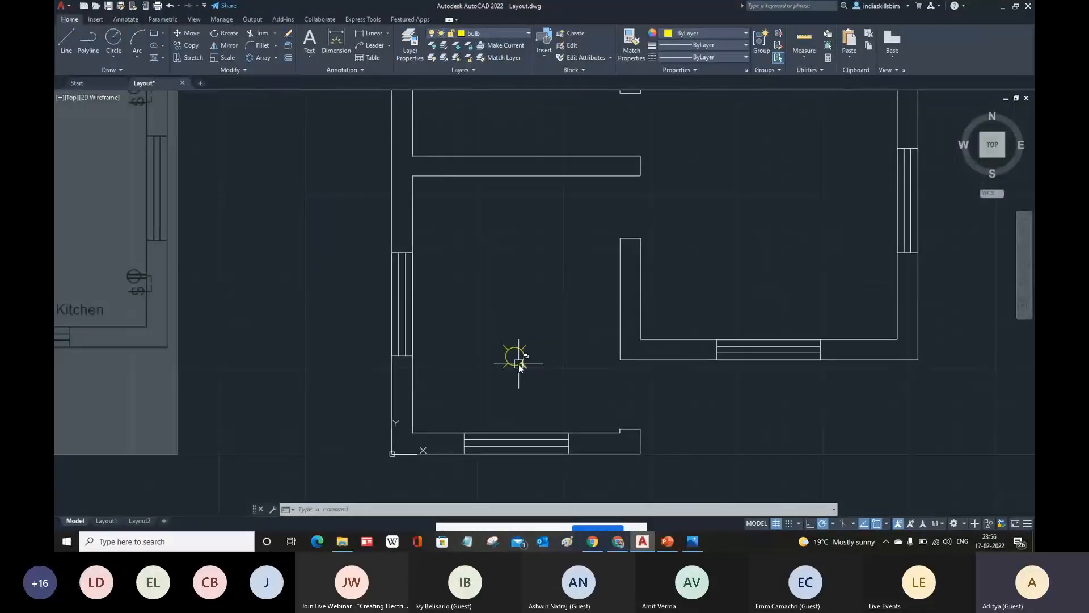
pyautogui.click(496, 32)
pyautogui.click(510, 62)
pyautogui.click(284, 246)
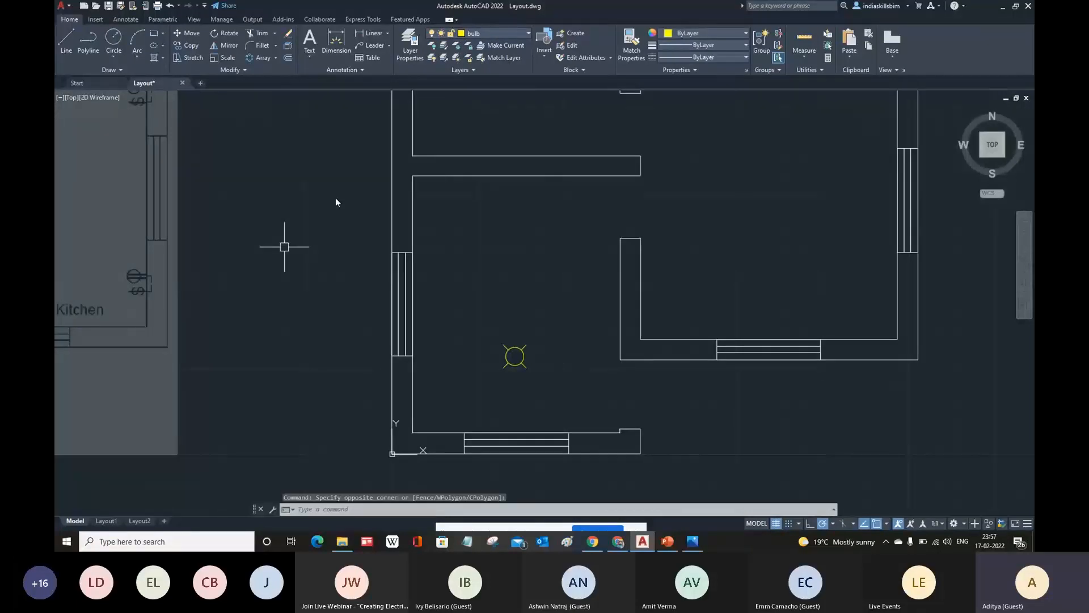
# - Try to freeze the bulb layer while it is the current layer
pyautogui.click(409, 49)
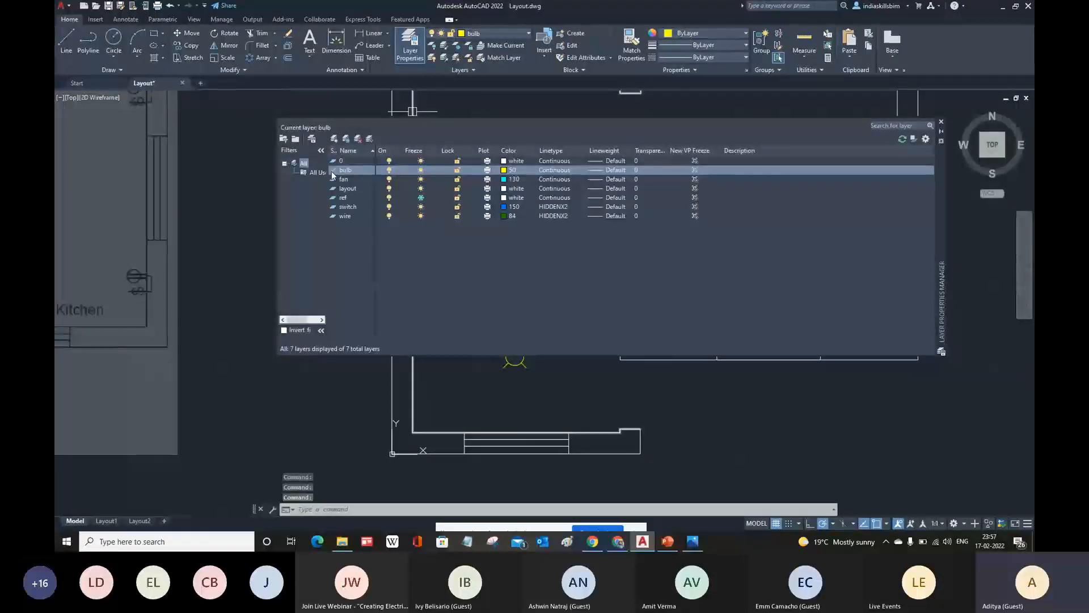
pyautogui.click(421, 170)
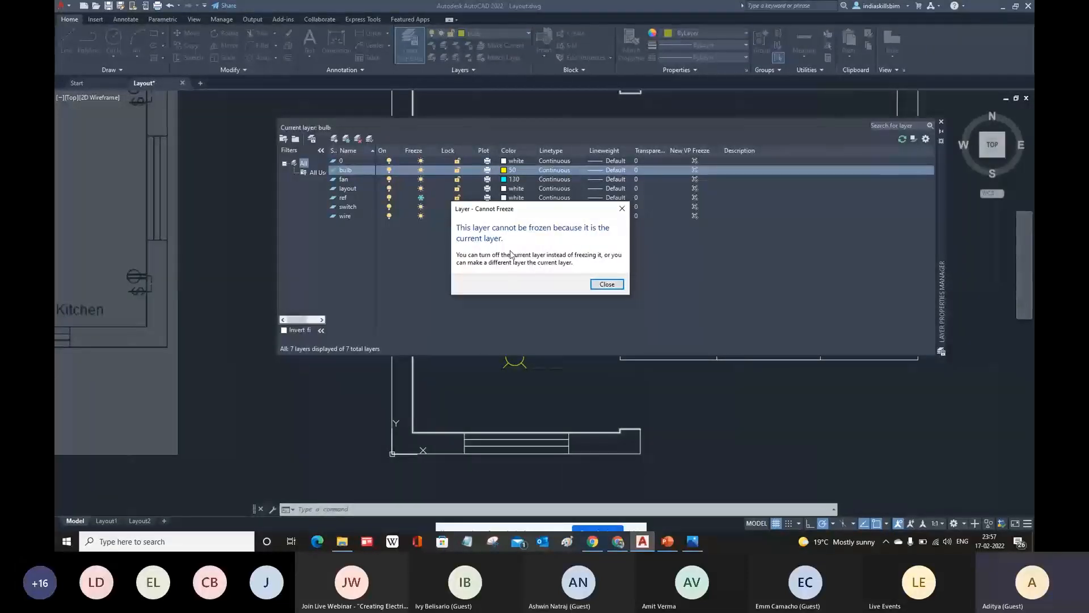
pyautogui.click(607, 285)
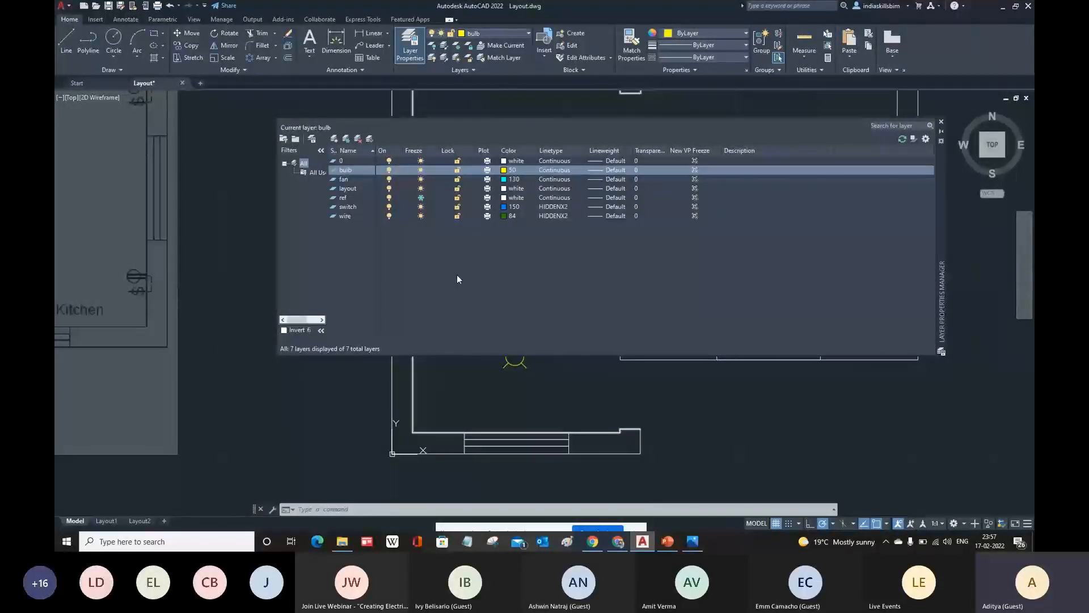
# - Make layer 0 current, freeze the bulb layer and thaw it again
pyautogui.doubleClick(344, 162)
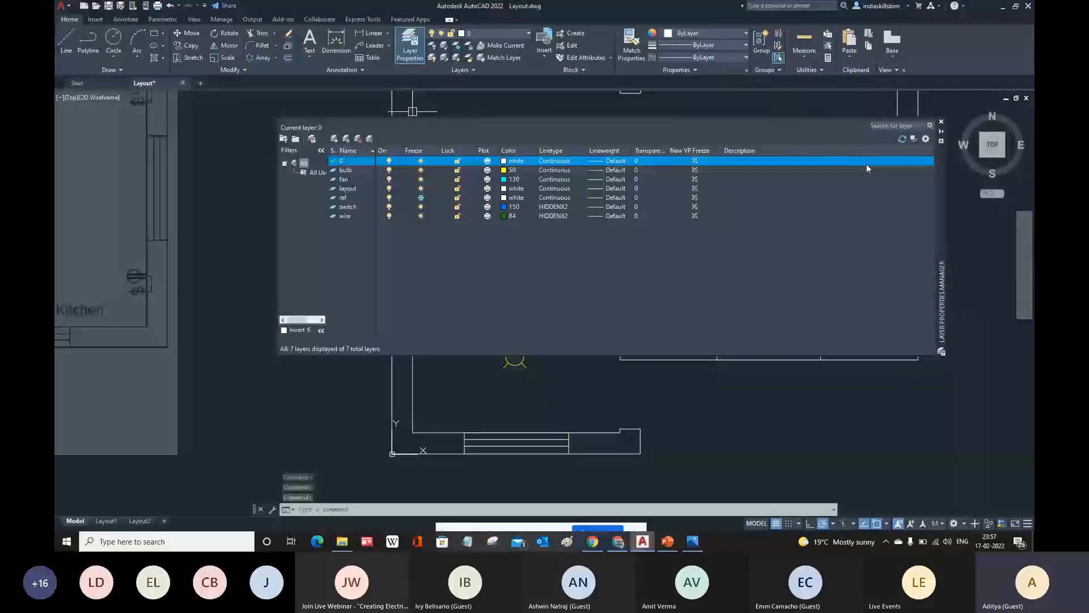
pyautogui.click(421, 171)
pyautogui.click(494, 391)
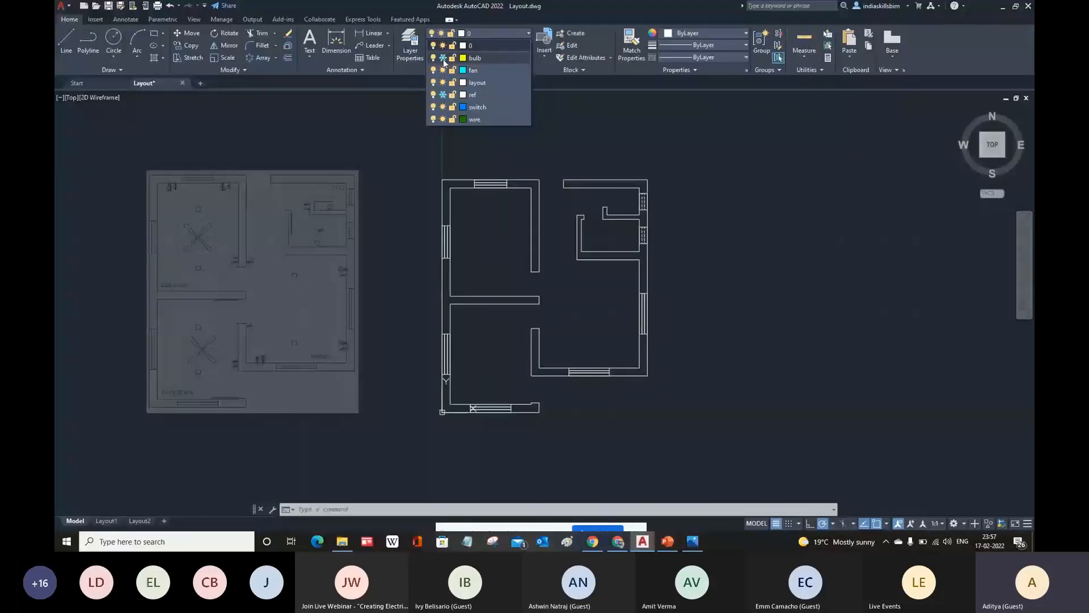
pyautogui.click(443, 58)
# - Reassign the bulb symbol in the empty area east of the house layout to the frozen ref layer
pyautogui.click(729, 326)
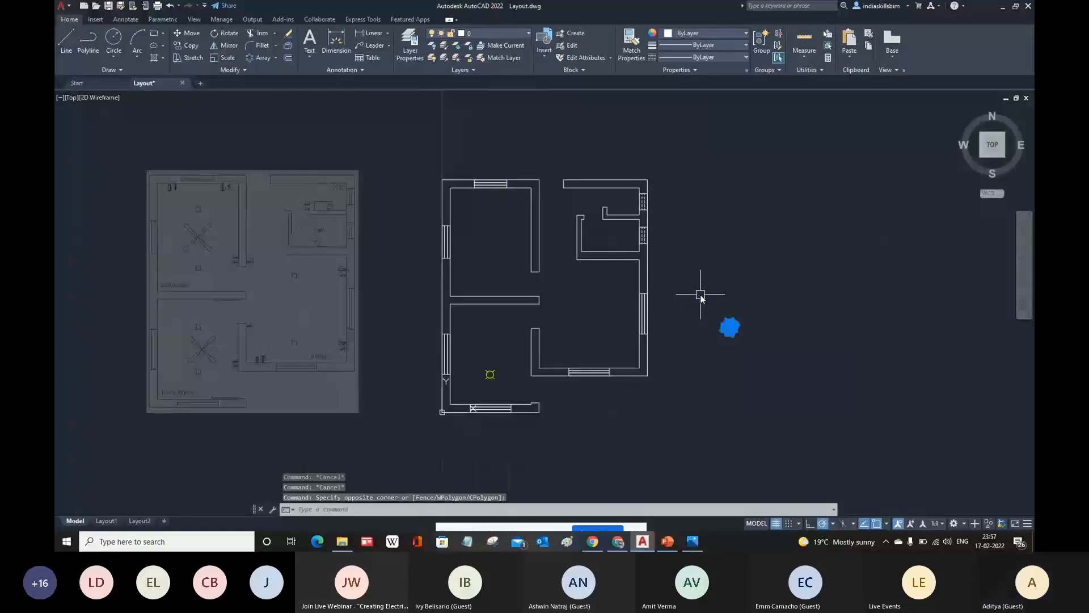
pyautogui.click(480, 33)
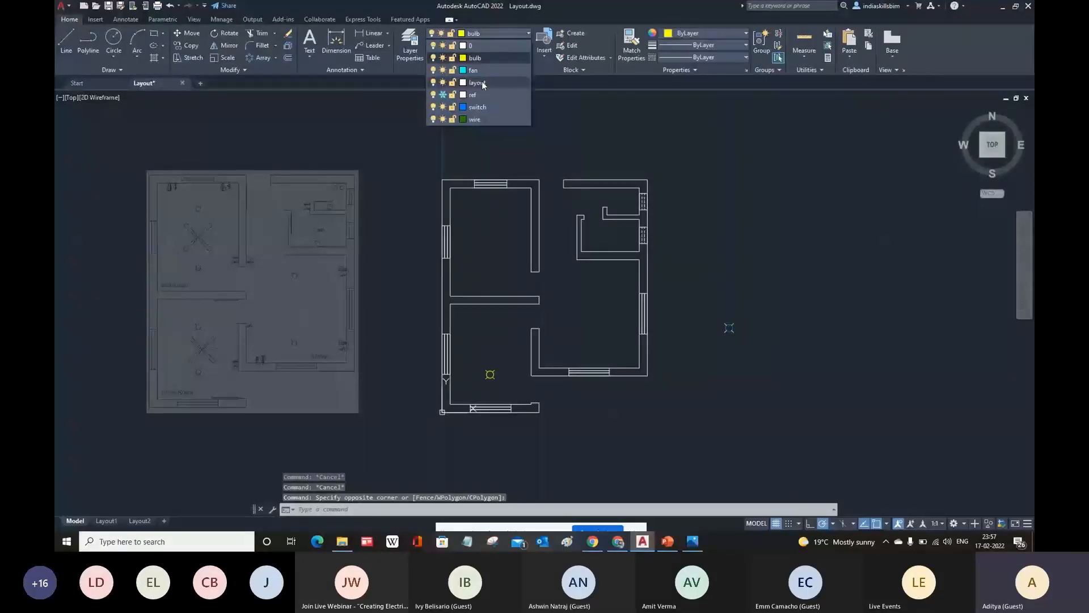
pyautogui.click(476, 83)
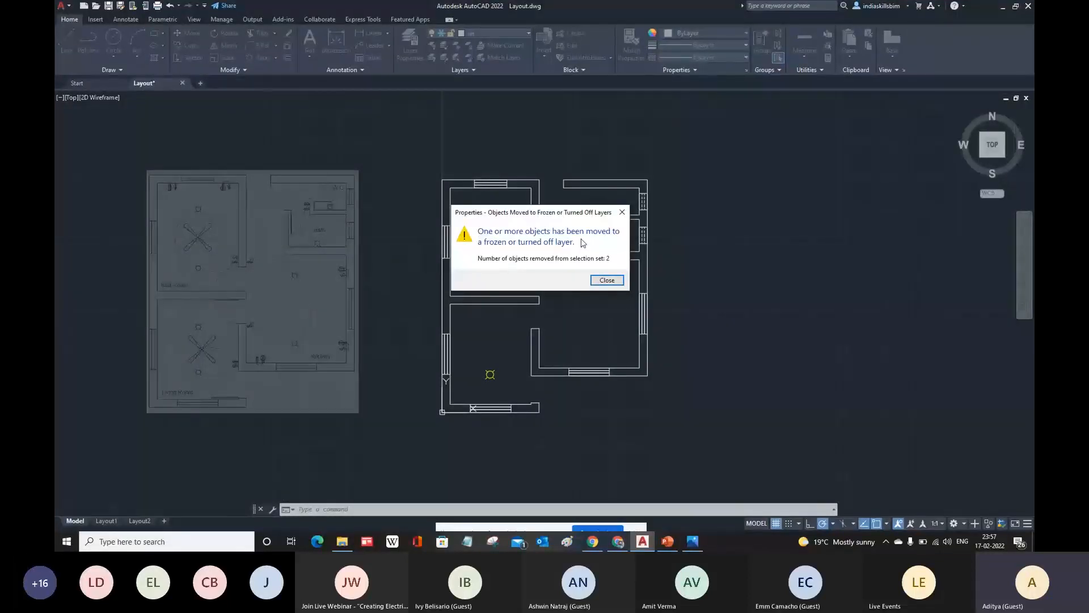
pyautogui.click(605, 280)
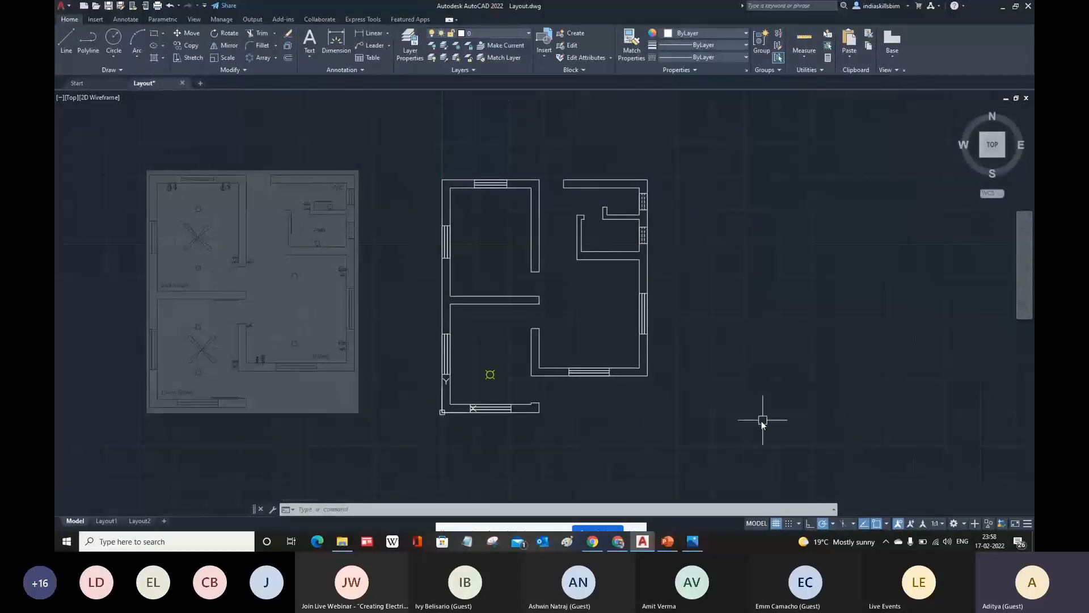
# - Compare the bulb placed in the layout's living room with the living room symbols on the reference image
pyautogui.scroll(2, 431, 431)
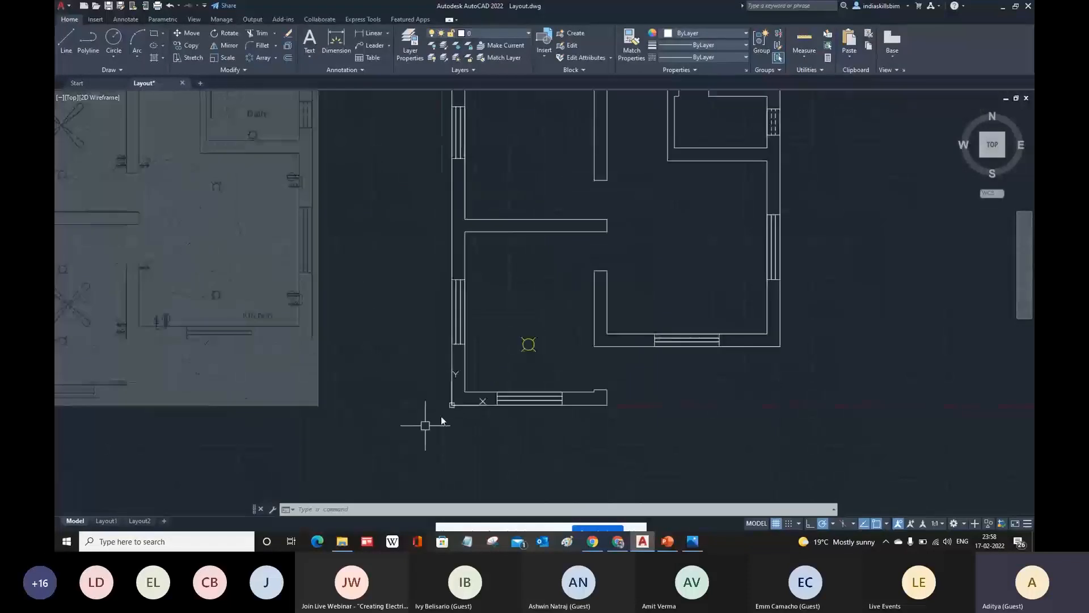
pyautogui.moveTo(440, 417); pyautogui.dragTo(526, 416, button='middle')
pyautogui.moveTo(555, 356); pyautogui.dragTo(545, 373, button='middle')
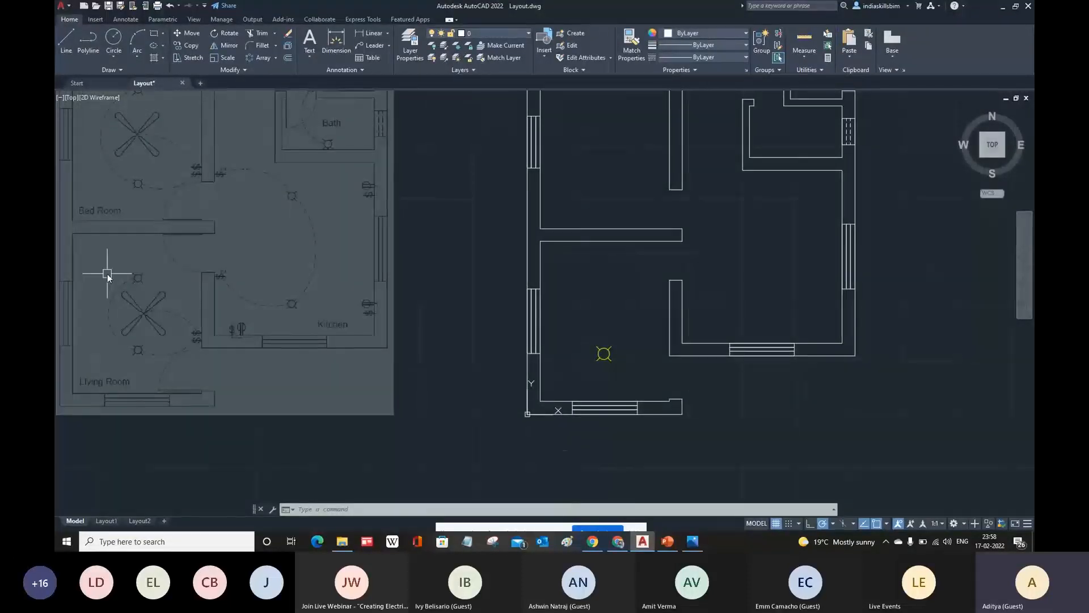
pyautogui.moveTo(150, 297); pyautogui.dragTo(158, 304, button='middle')
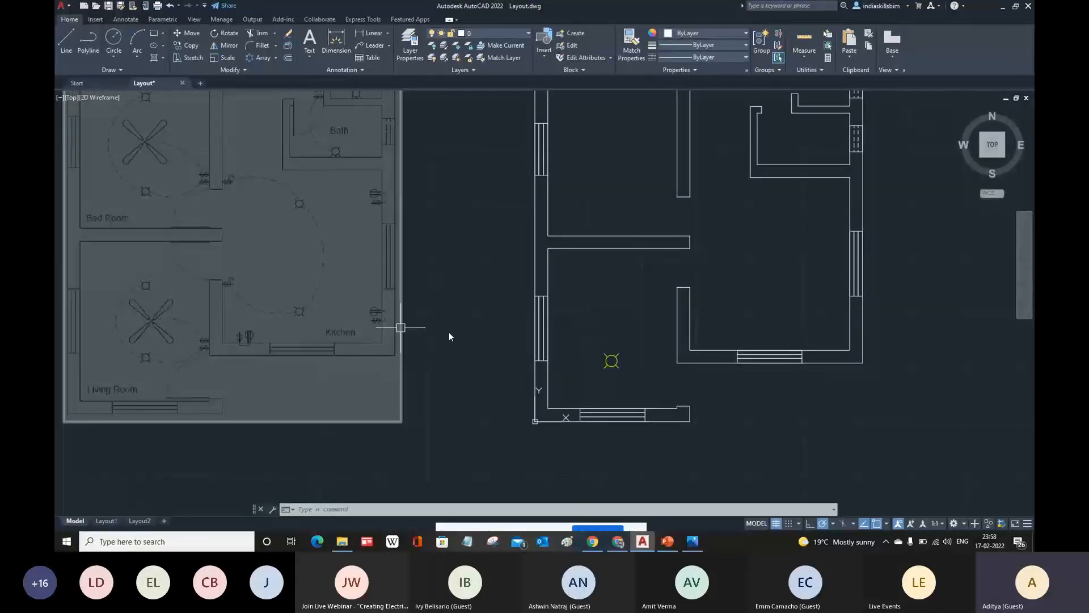
pyautogui.scroll(4, 648, 379)
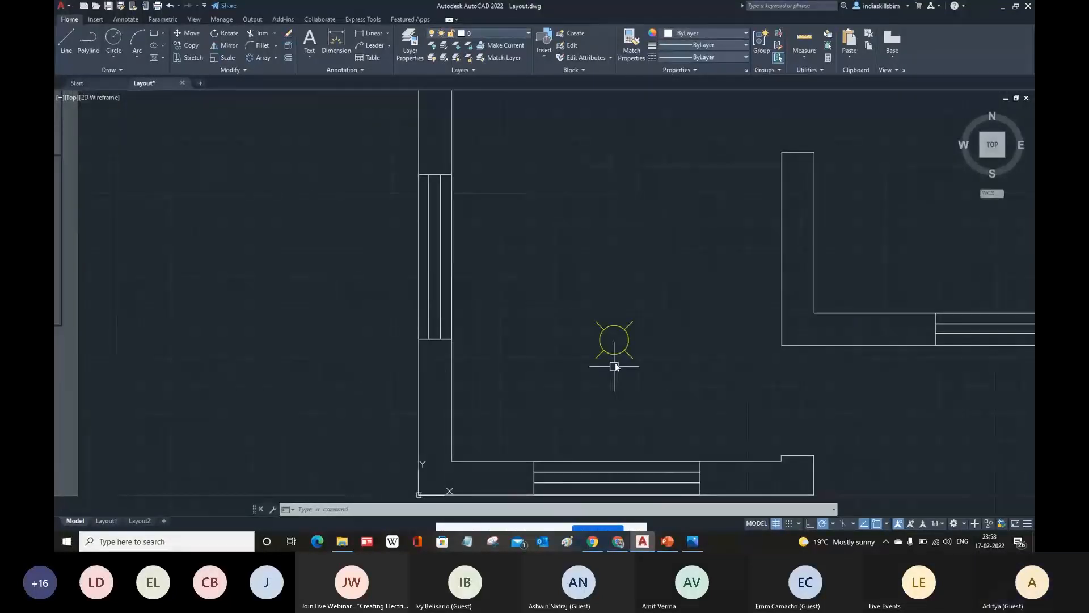
pyautogui.moveTo(615, 363); pyautogui.dragTo(594, 362, button='middle')
pyautogui.scroll(-5, 594, 361)
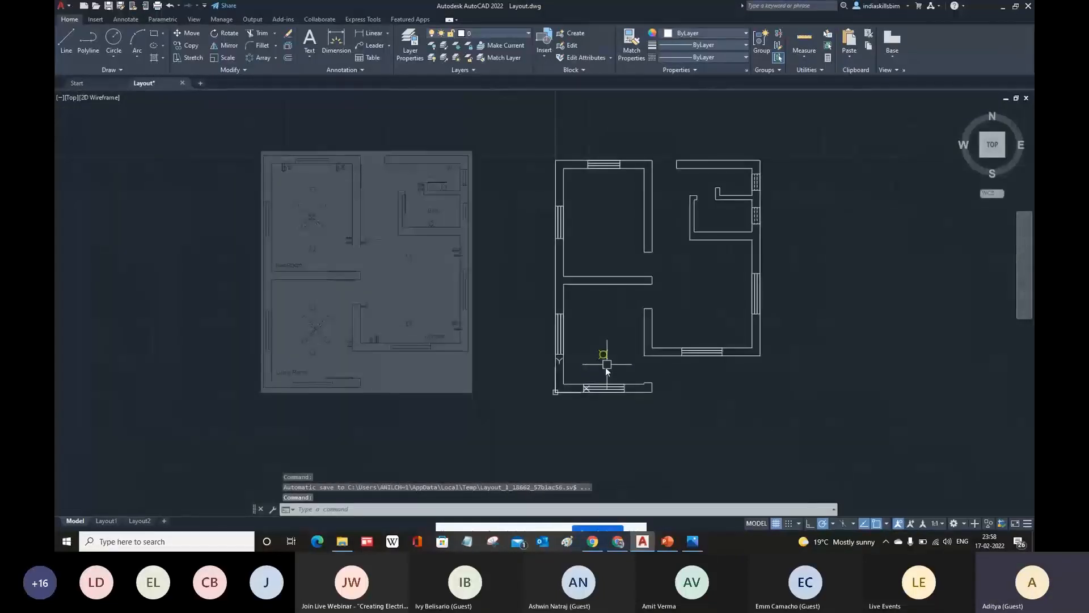
pyautogui.moveTo(606, 370); pyautogui.dragTo(577, 390, button='middle')
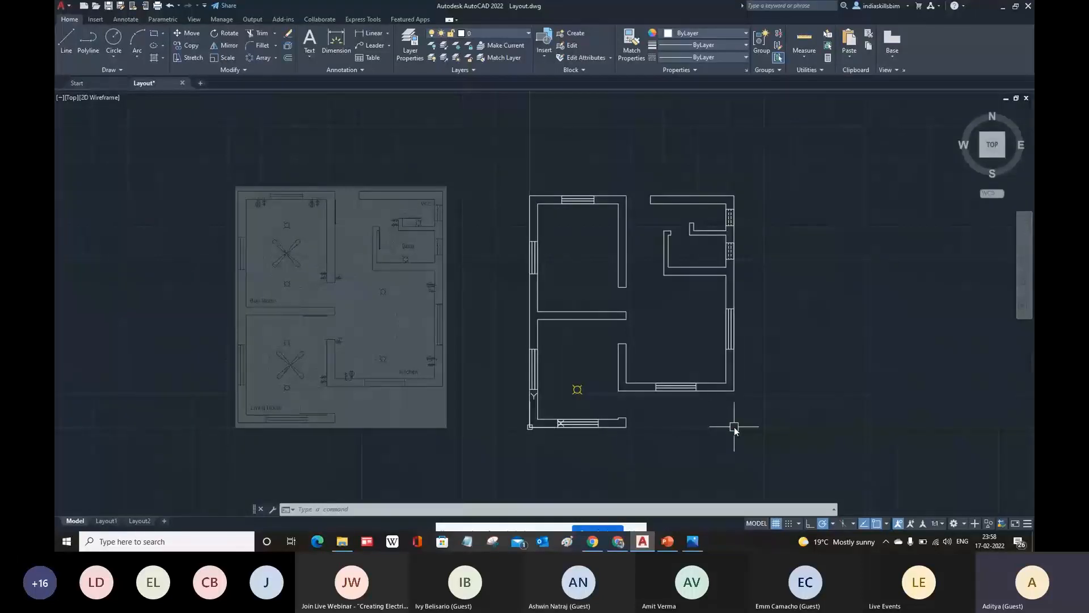
# - Set up a block named bulb from the living room bulb's circle and four lines, with its base point at the circle's center
pyautogui.write('b')
pyautogui.press('Return')
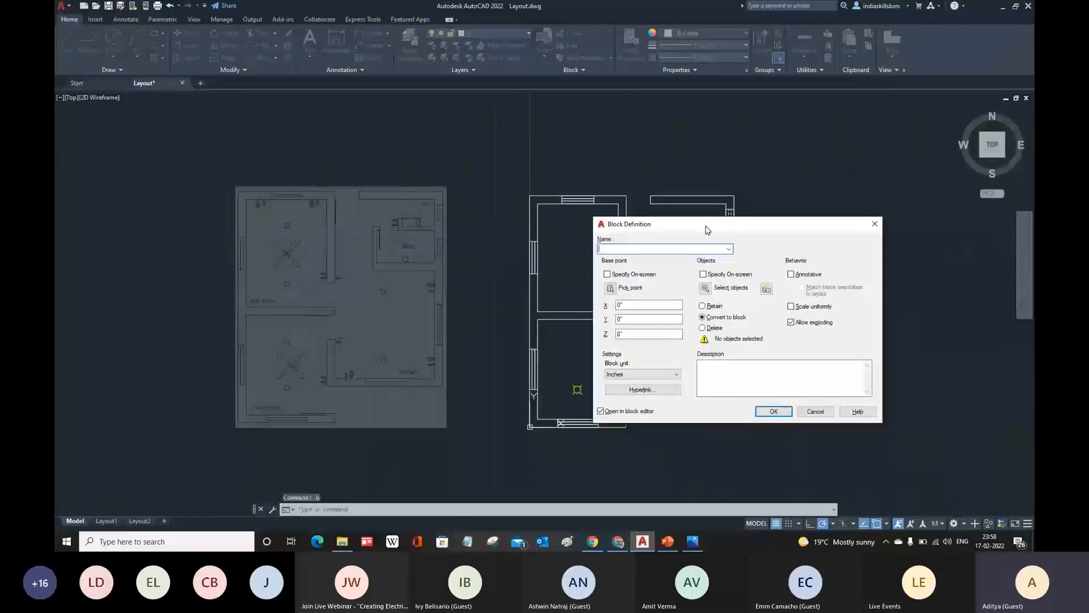
pyautogui.write('bul')
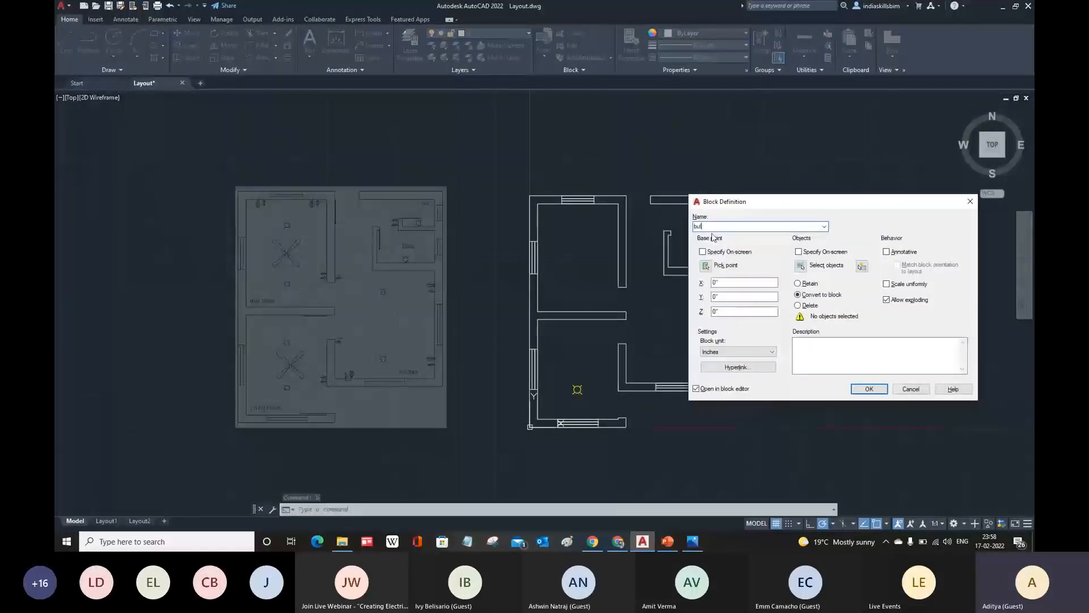
pyautogui.write('b')
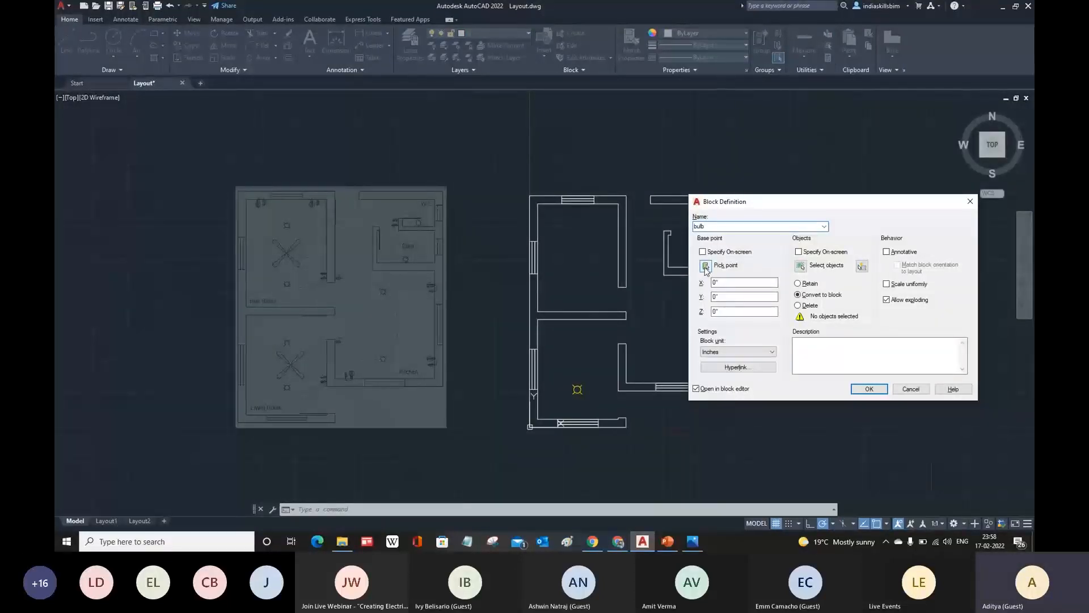
pyautogui.click(706, 267)
pyautogui.scroll(8, 561, 405)
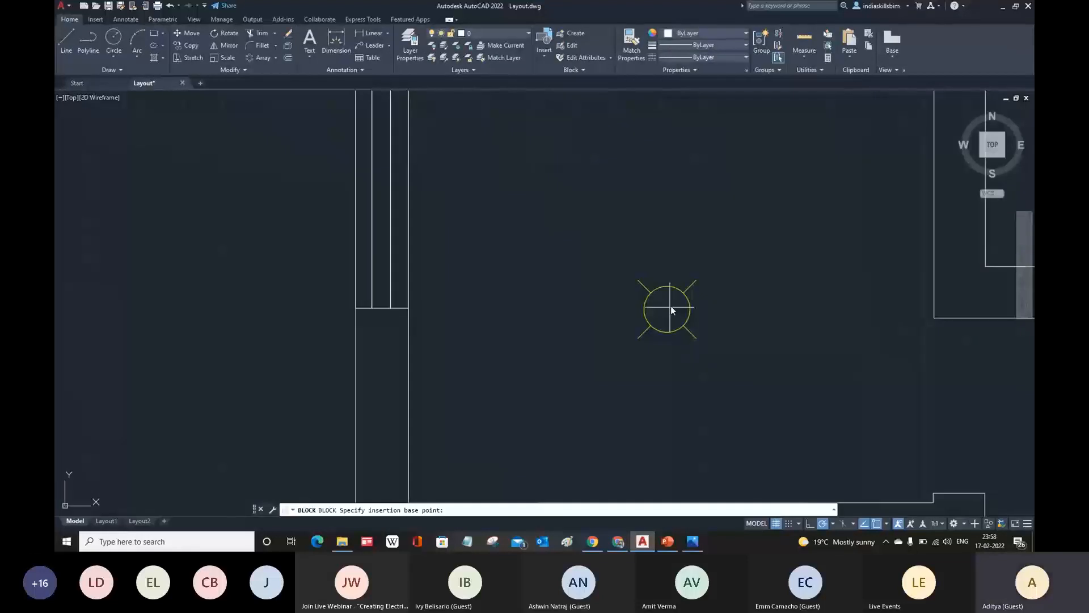
pyautogui.click(670, 306)
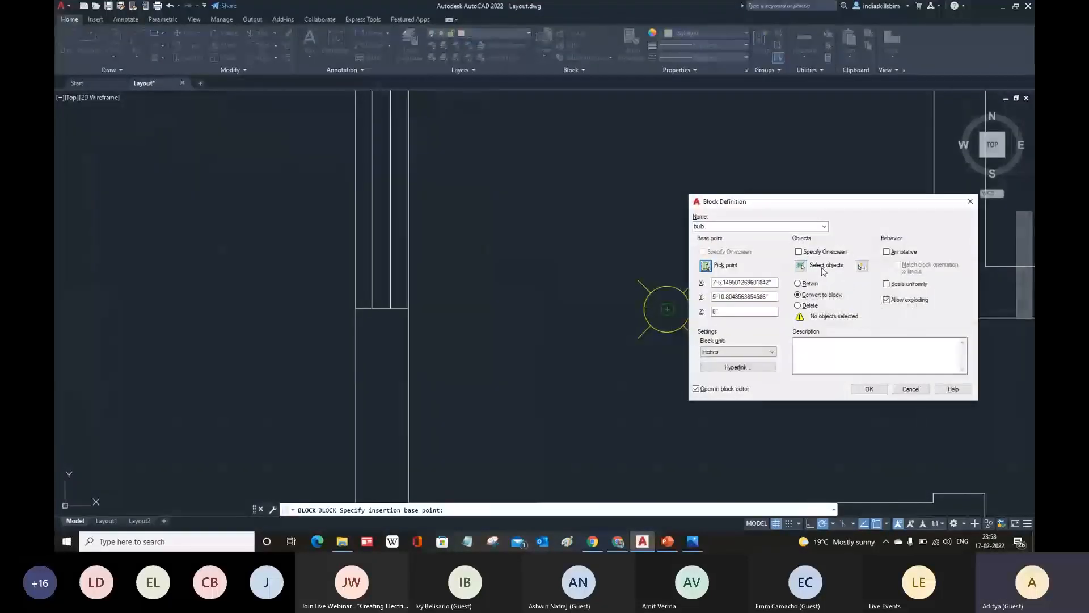
pyautogui.click(820, 269)
pyautogui.click(721, 362)
pyautogui.click(631, 259)
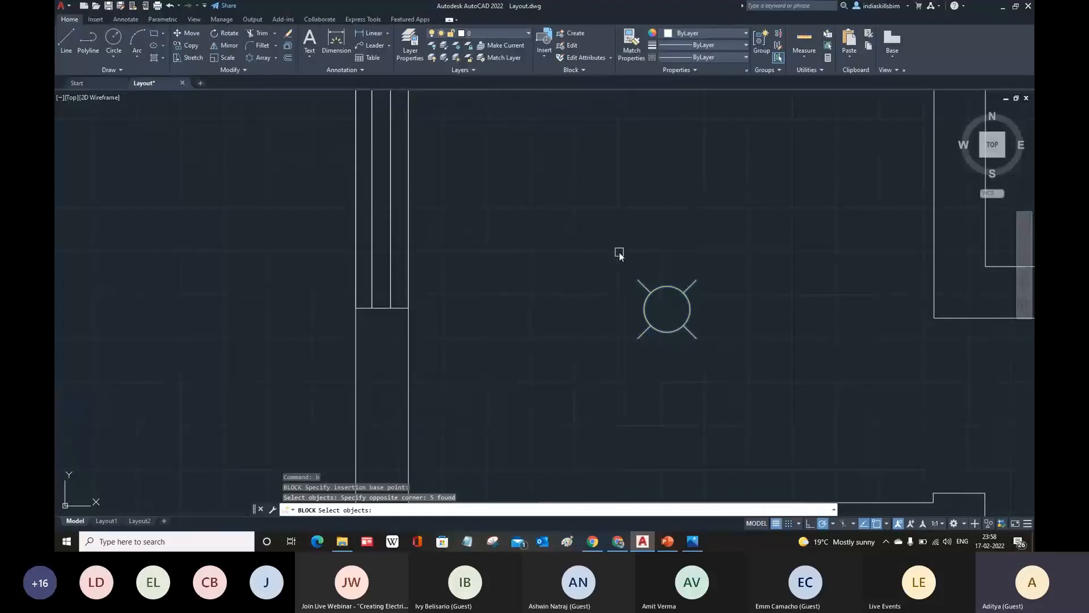
pyautogui.press('Return')
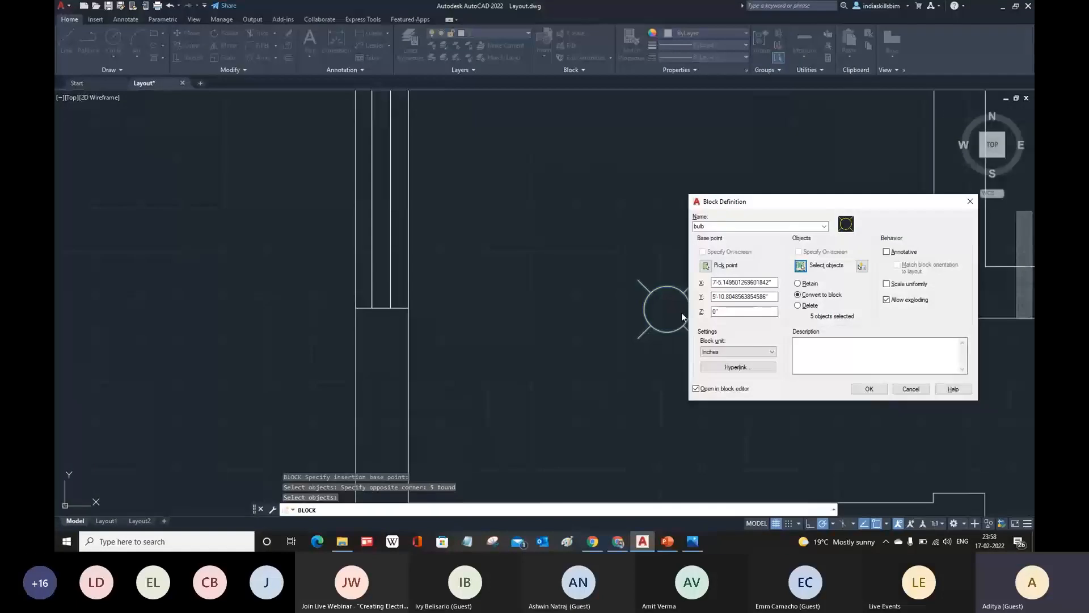
# - Turn off opening in the block editor and create the bulb block, redefining the existing definition of that name
pyautogui.moveTo(849, 205); pyautogui.dragTo(871, 199)
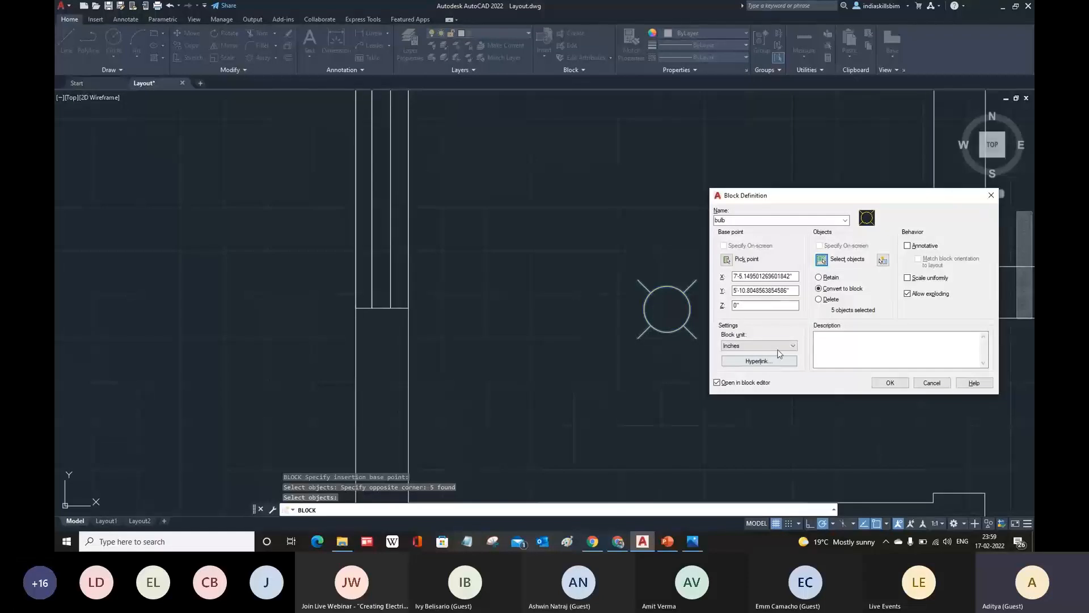
pyautogui.click(755, 382)
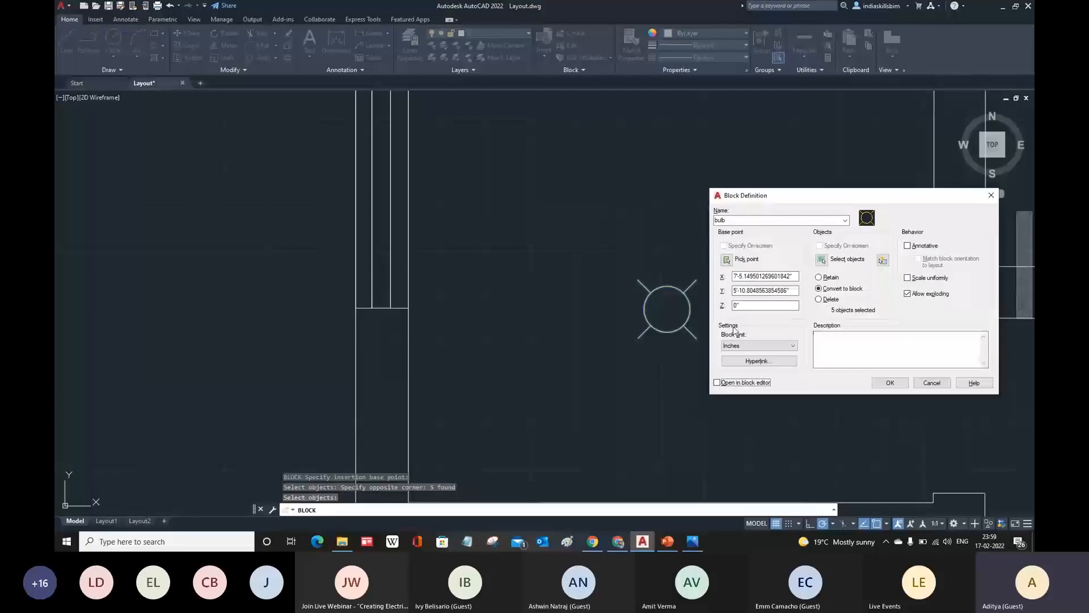
pyautogui.click(890, 383)
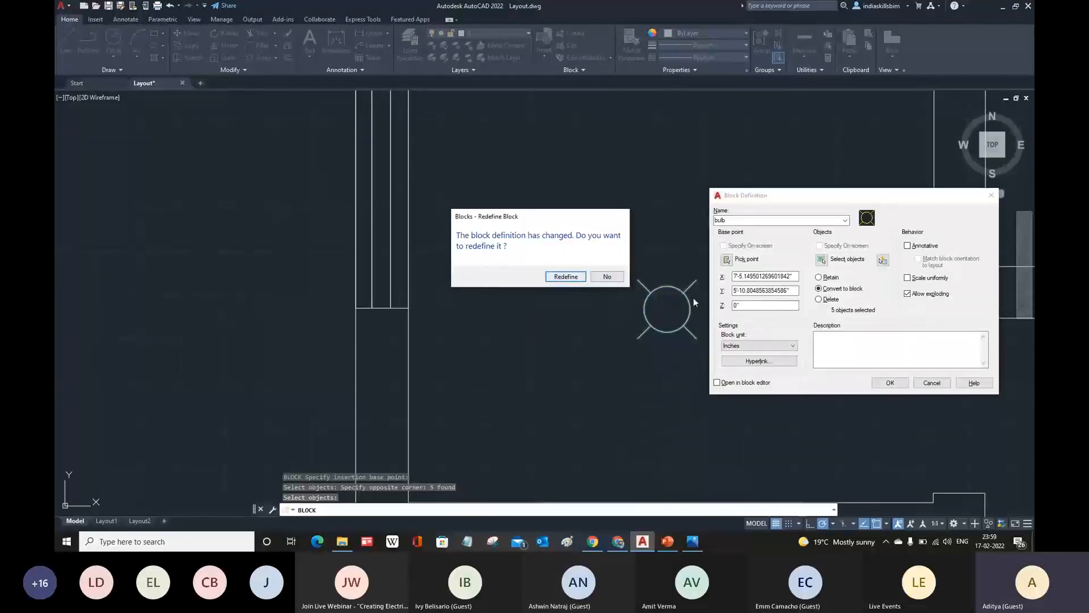
pyautogui.press('Escape')
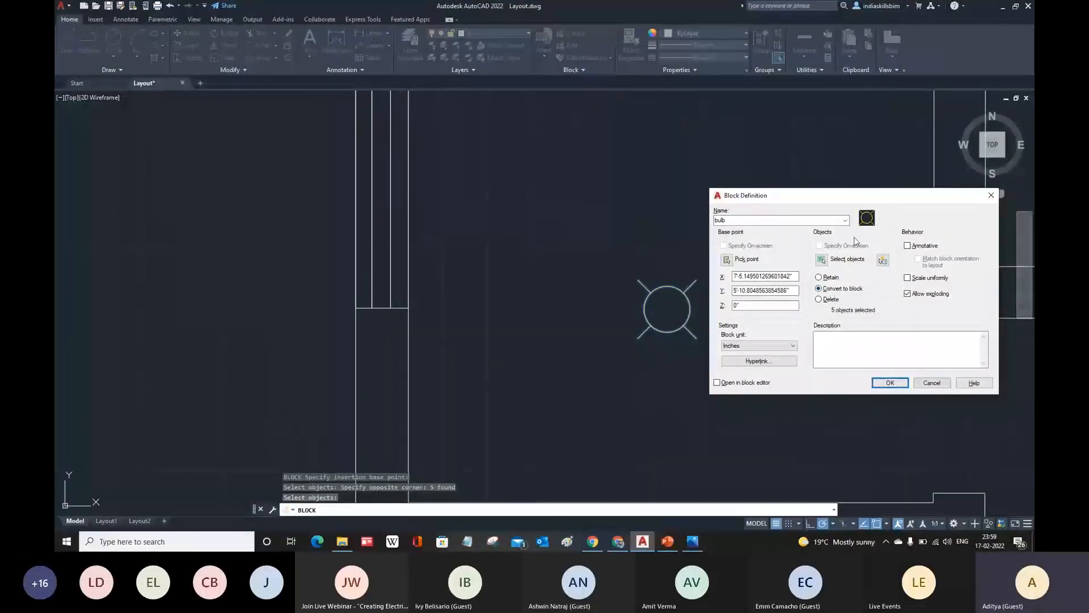
pyautogui.click(891, 383)
pyautogui.click(567, 277)
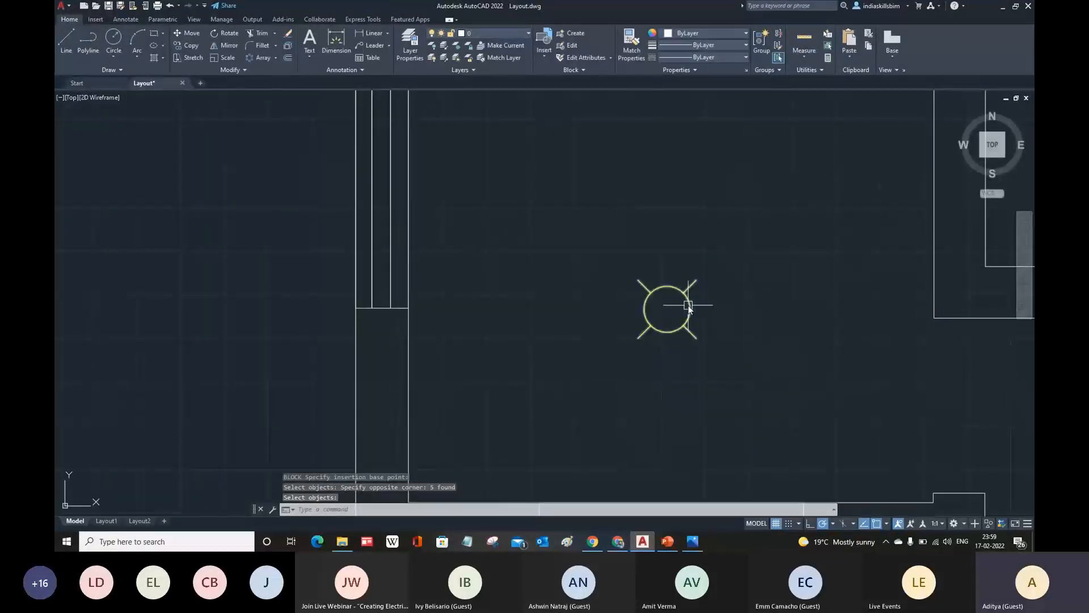
# - Select the living room bulb to inspect it as a single block and its grip, then clear the selection
pyautogui.click(703, 340)
pyautogui.press('Escape')
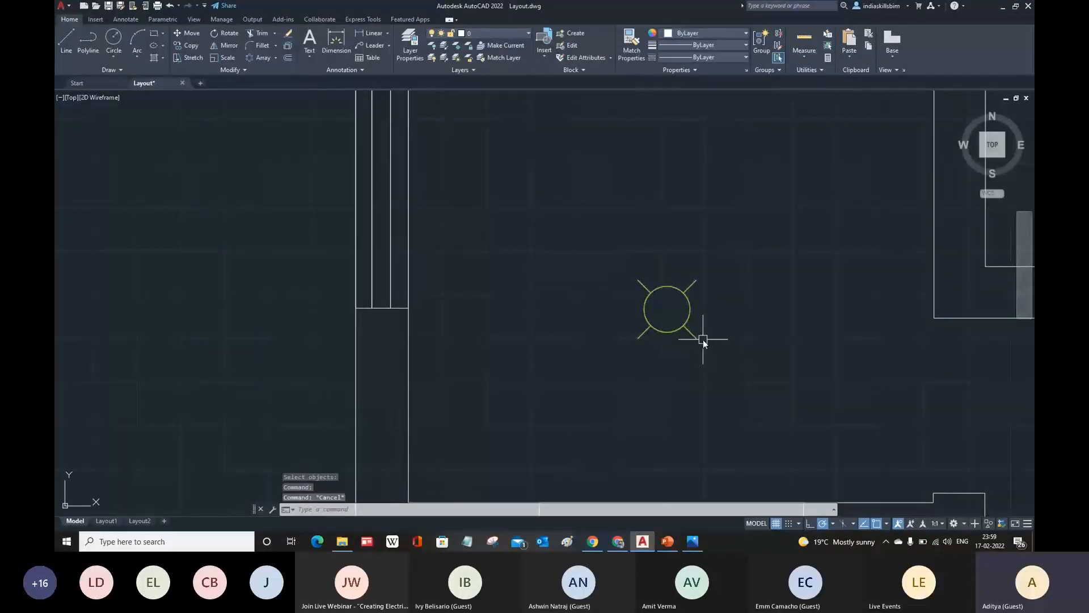
pyautogui.click(690, 305)
pyautogui.scroll(5, 686, 331)
pyautogui.moveTo(679, 285); pyautogui.dragTo(637, 303, button='middle')
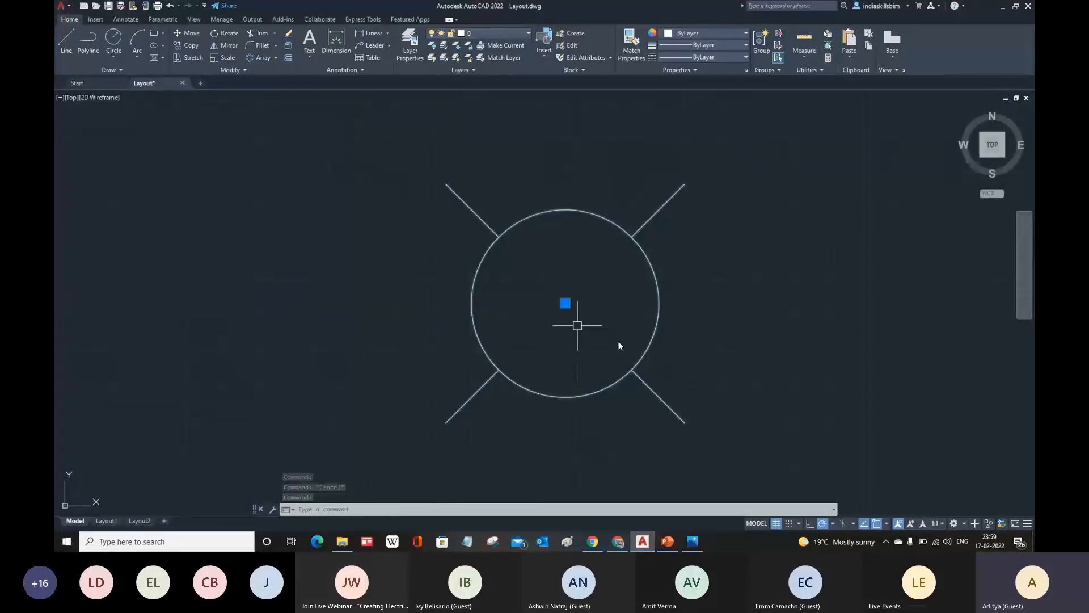
pyautogui.scroll(-10, 621, 342)
pyautogui.scroll(4, 641, 343)
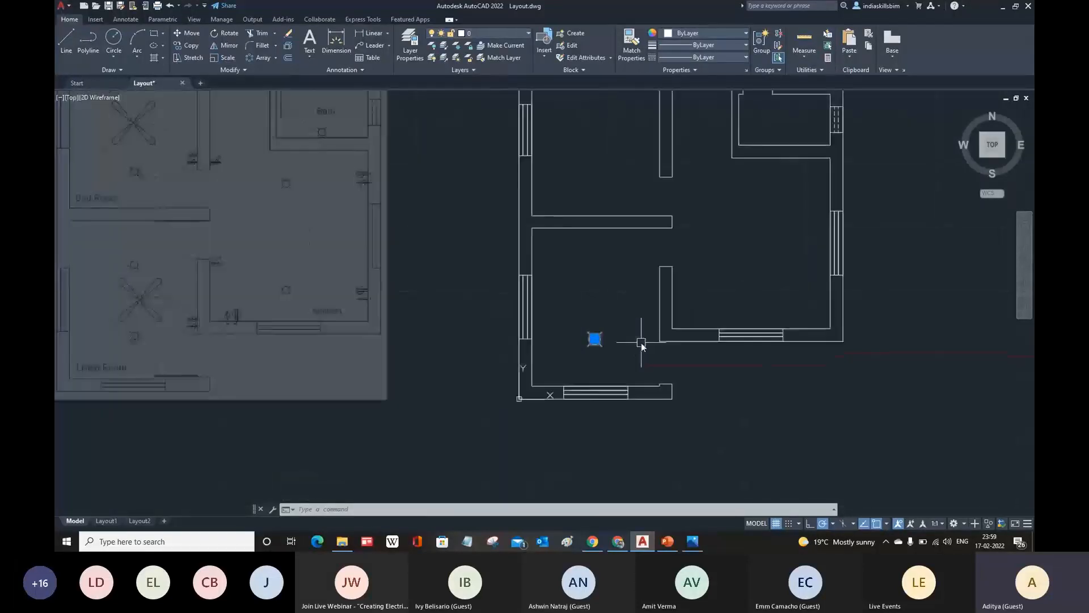
pyautogui.press('Escape')
pyautogui.scroll(-2, 642, 349)
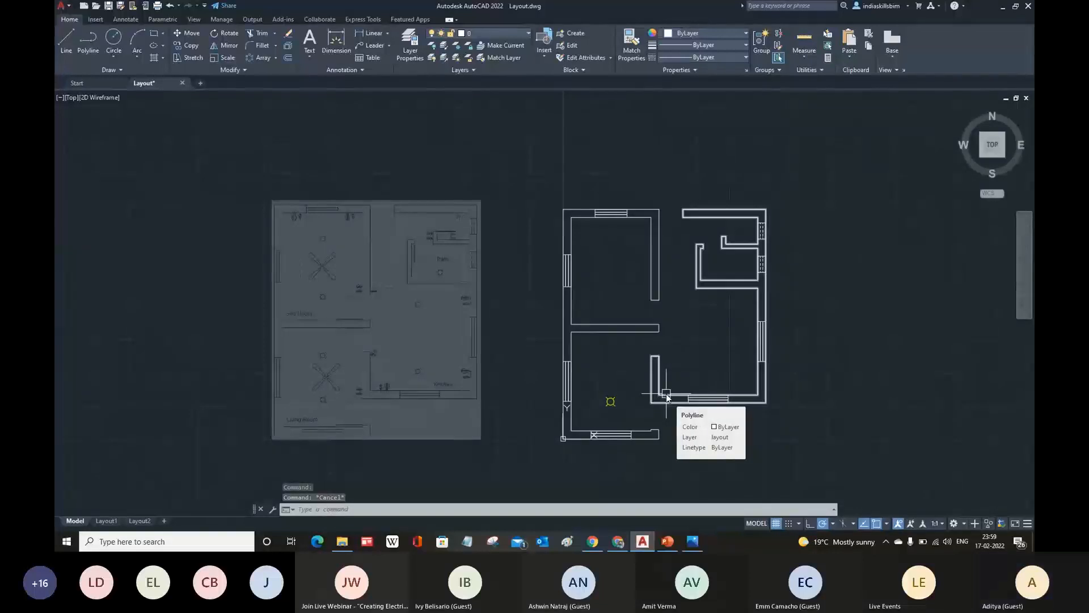
# - Insert the recent bulb block in the living room directly north of the existing bulb, aligned with its center
pyautogui.write('1')
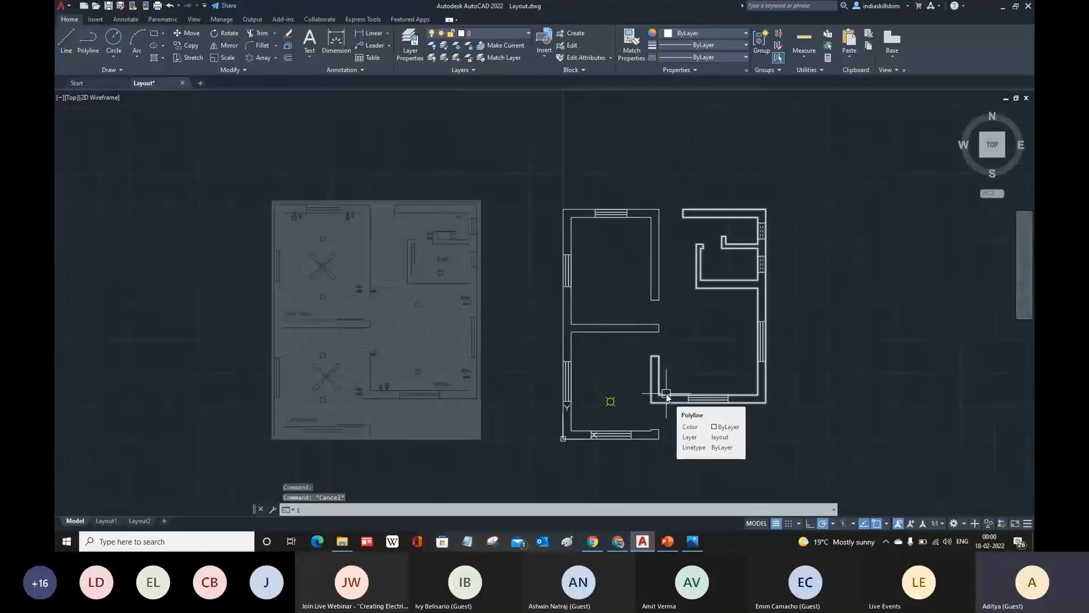
pyautogui.press('Return')
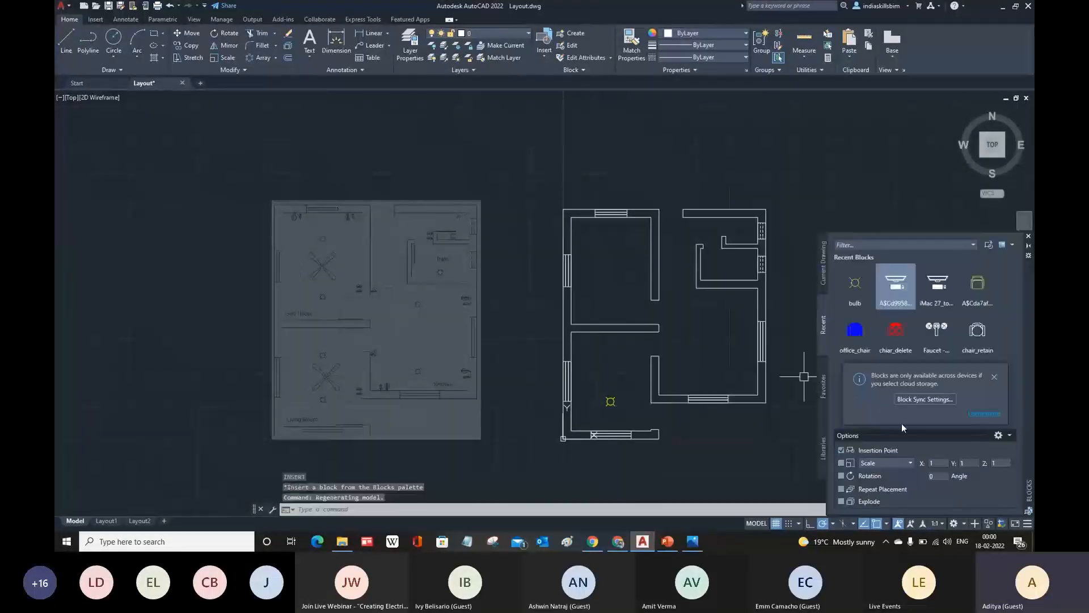
pyautogui.click(853, 298)
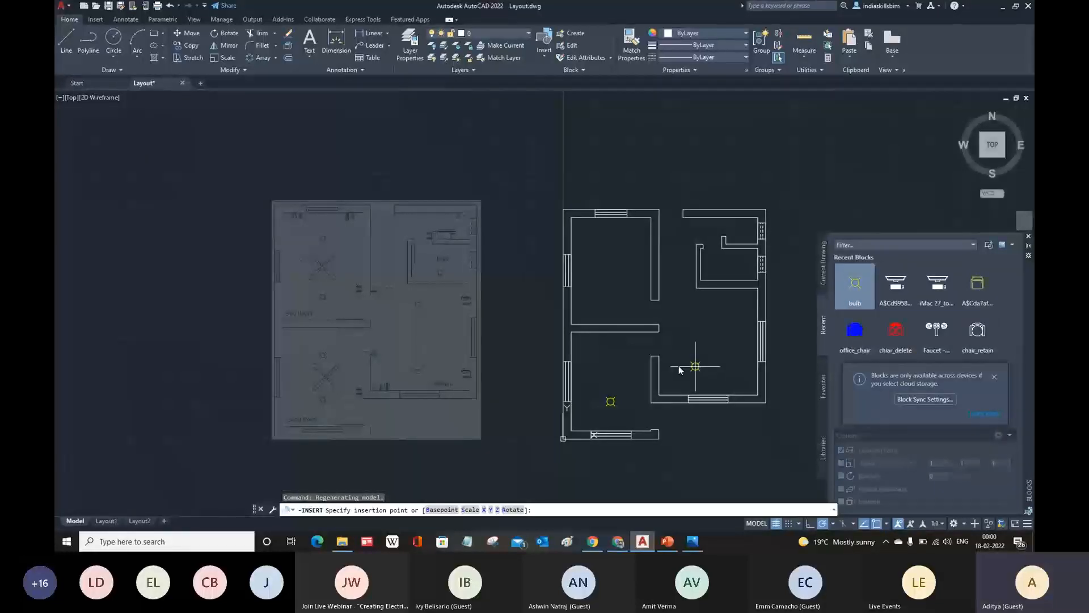
pyautogui.scroll(2, 593, 369)
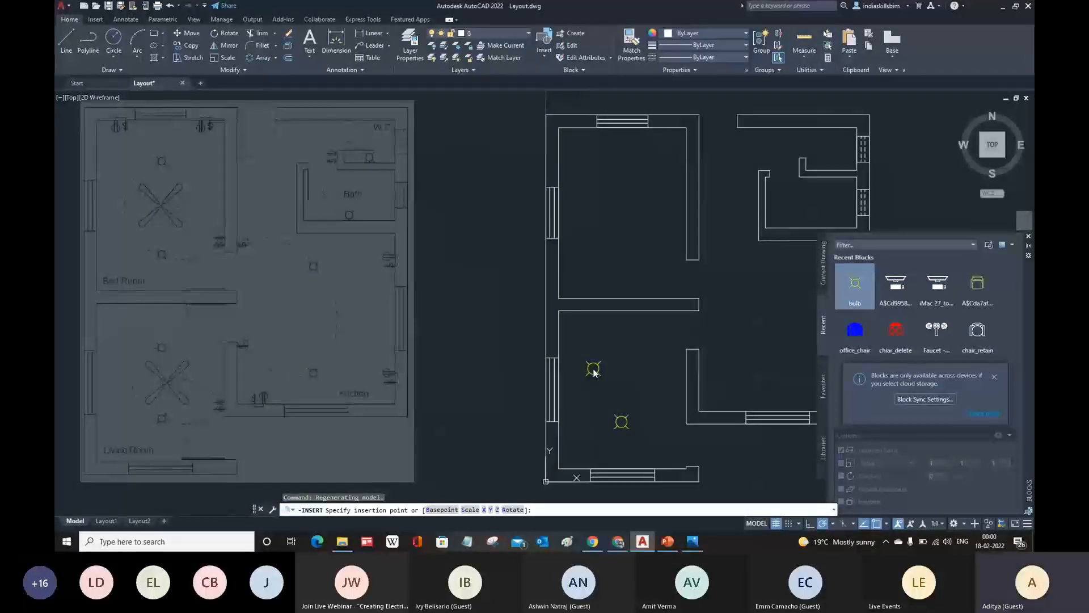
pyautogui.scroll(2, 659, 349)
pyautogui.scroll(-2, 621, 377)
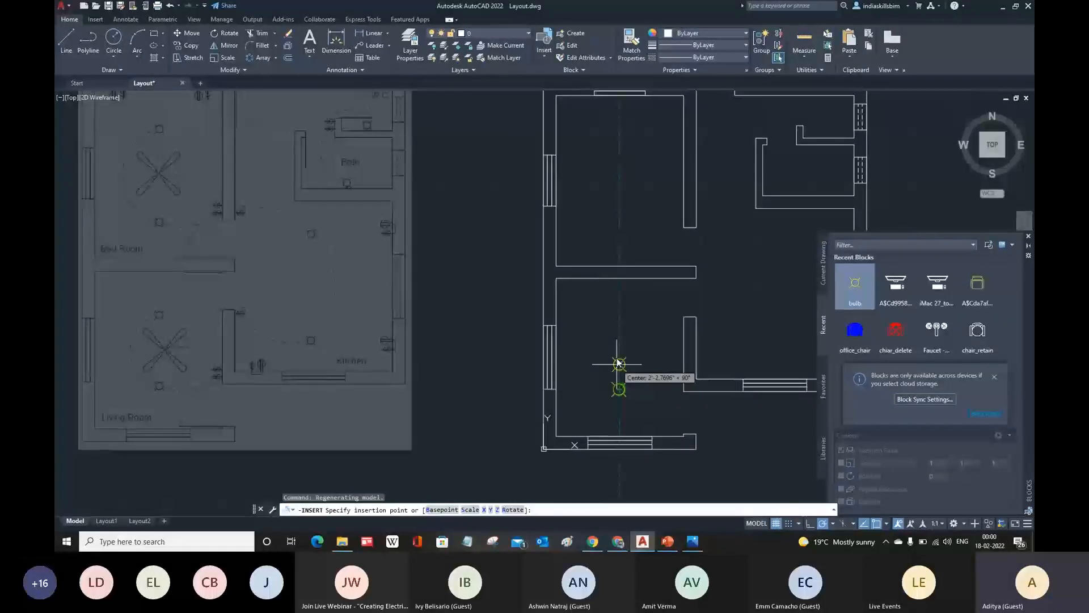
pyautogui.click(617, 315)
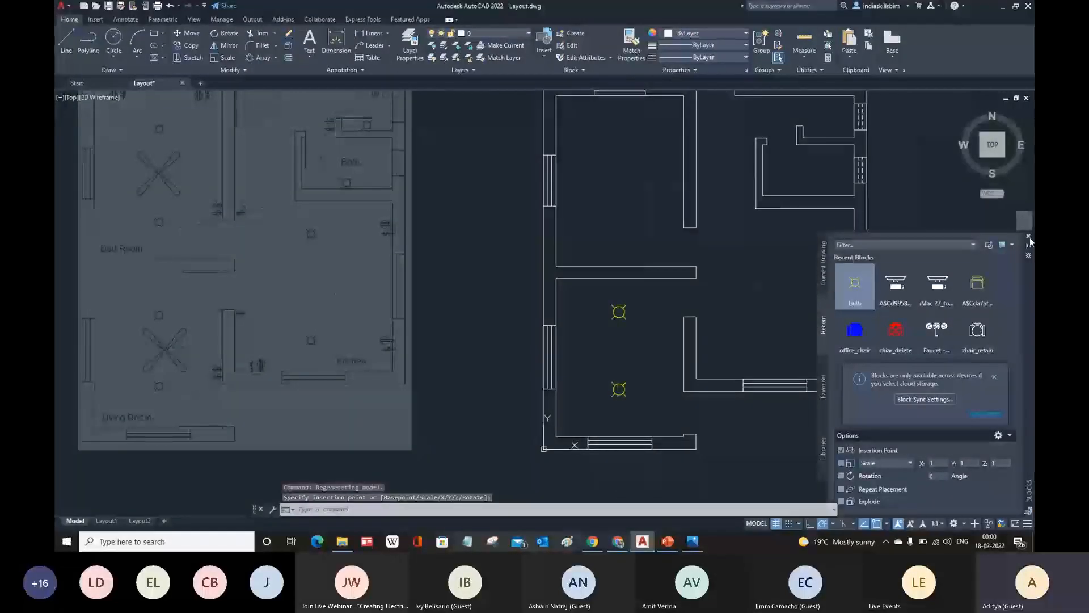
# - Check the two bulbs in the layout's living room and examine the living room fan symbol on the reference image
pyautogui.scroll(-2, 662, 376)
pyautogui.scroll(4, 661, 377)
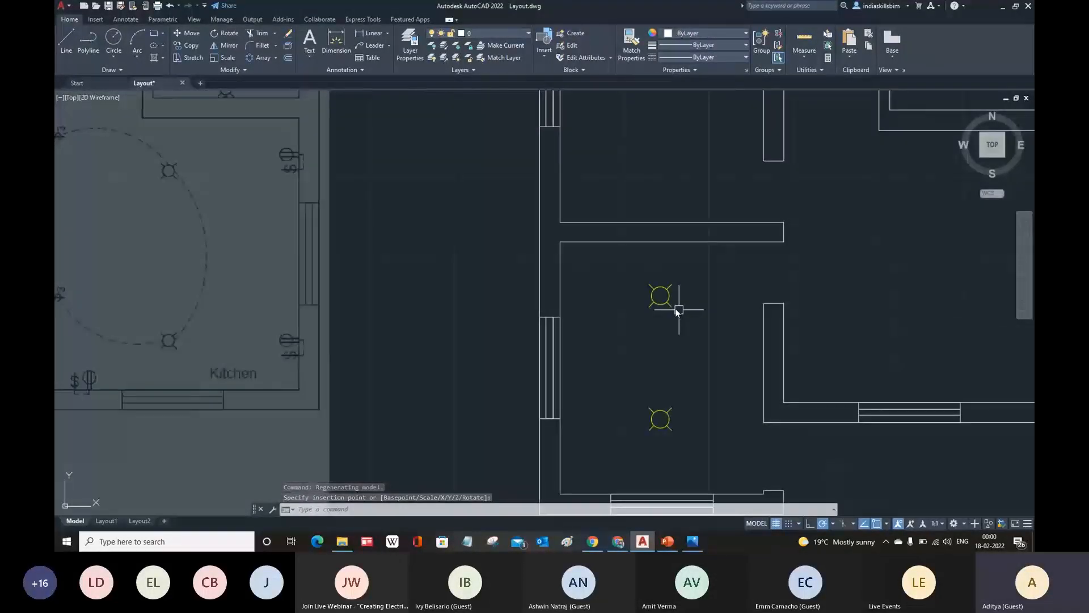
pyautogui.scroll(3, 672, 412)
pyautogui.scroll(-3, 674, 397)
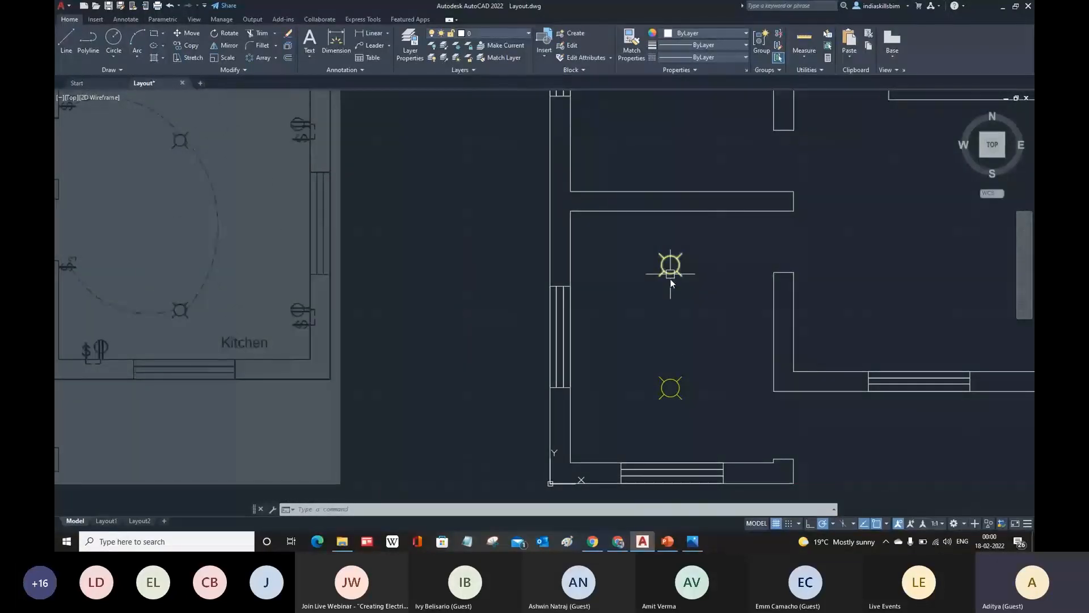
pyautogui.scroll(-3, 670, 278)
pyautogui.scroll(5, 241, 311)
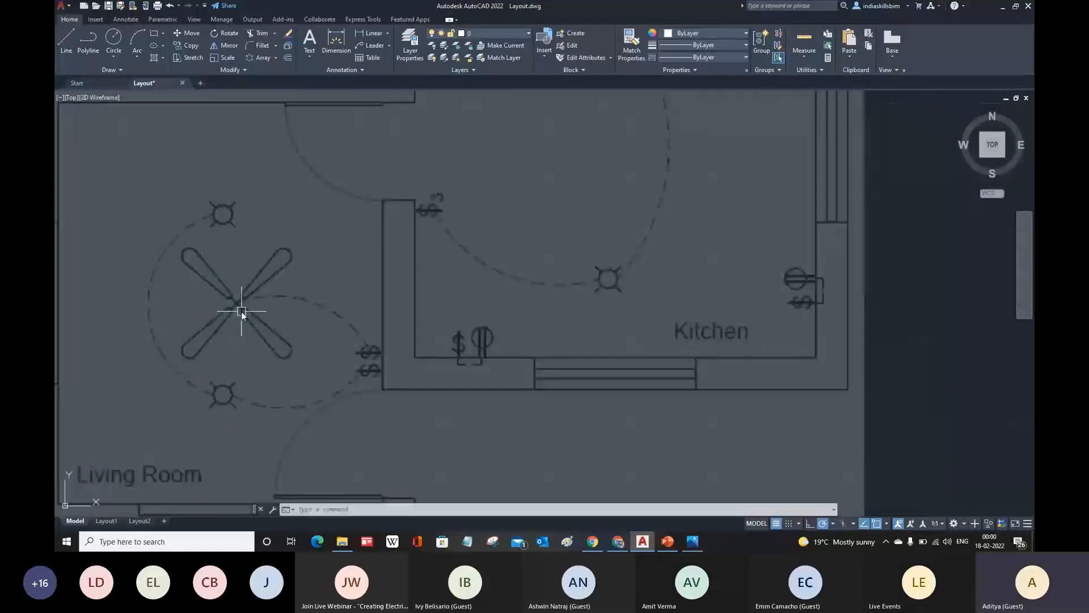
# - Make the fan layer current, ready for tracing the living room fan on the reference image
pyautogui.scroll(-5, 241, 311)
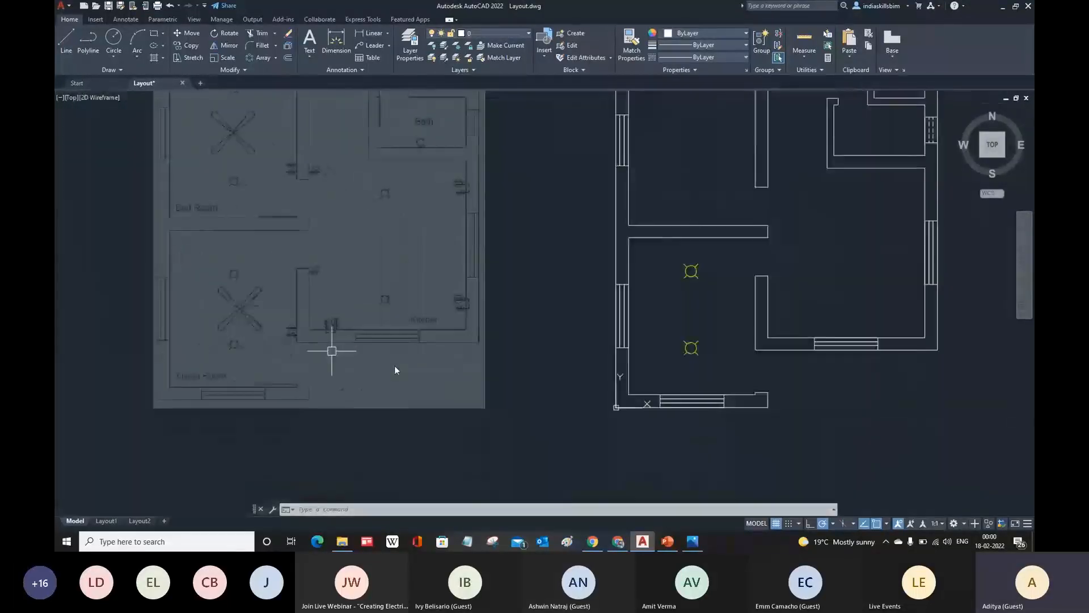
pyautogui.scroll(5, 394, 366)
pyautogui.moveTo(394, 365); pyautogui.dragTo(336, 319, button='middle')
pyautogui.scroll(-2, 336, 319)
pyautogui.scroll(2, 380, 312)
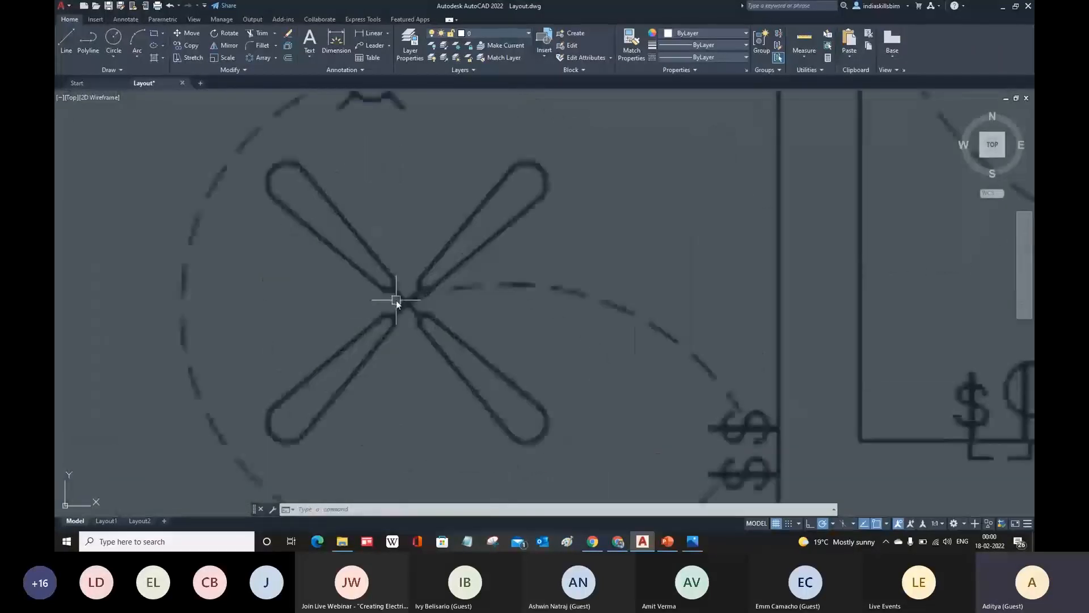
pyautogui.scroll(-3, 409, 300)
pyautogui.scroll(1, 383, 311)
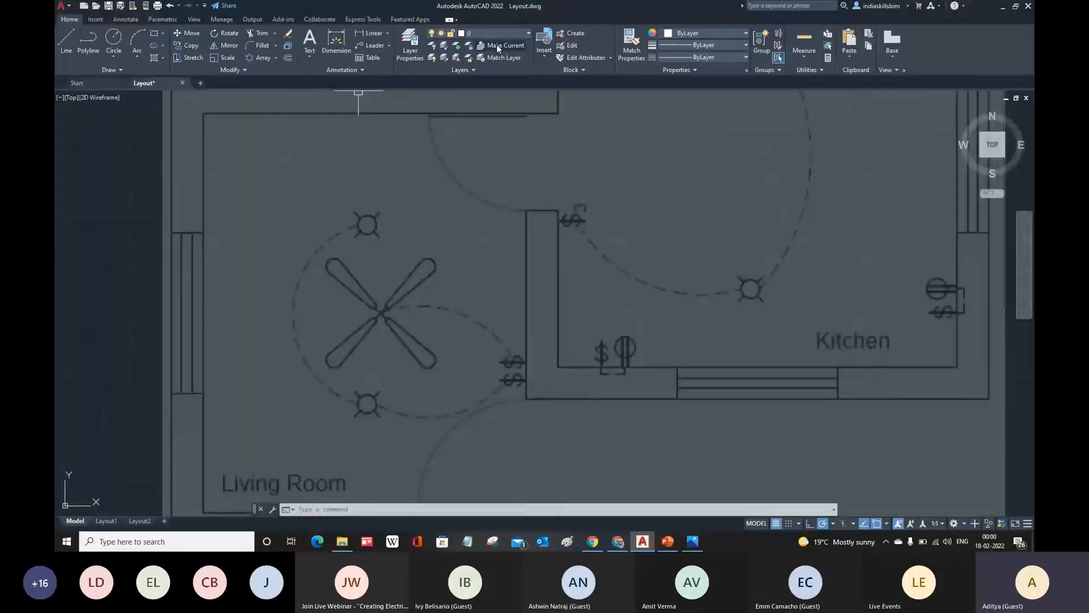
pyautogui.click(526, 35)
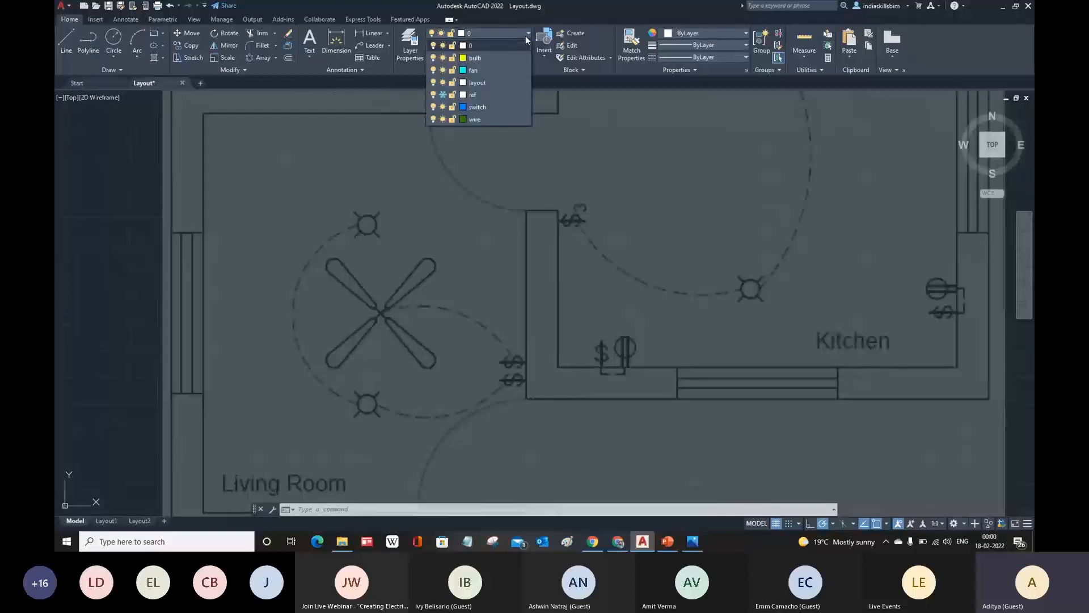
pyautogui.click(474, 71)
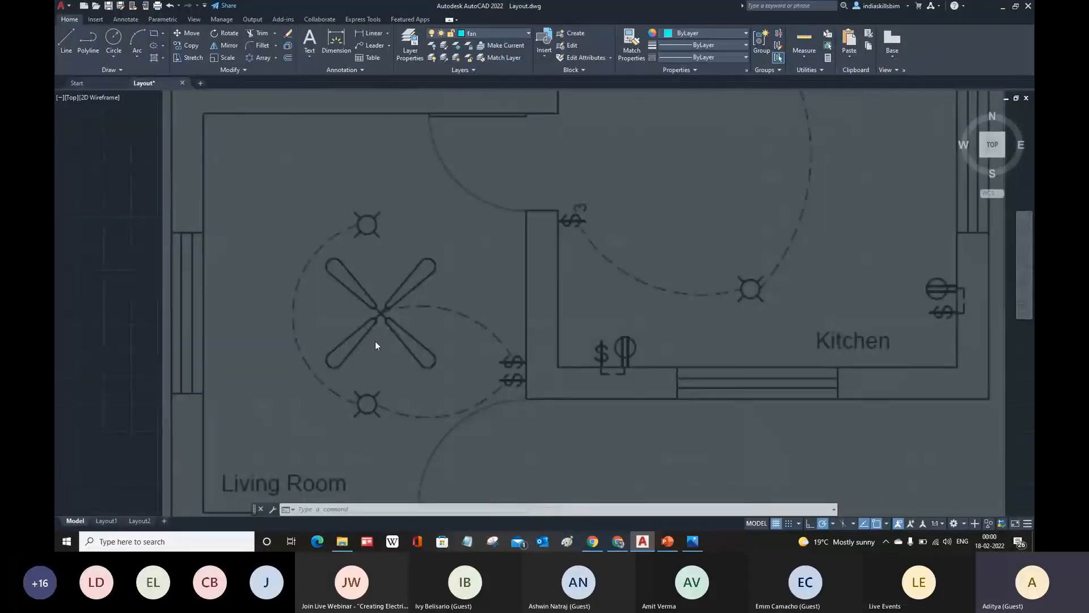
# - Start a polyline tracing the fan's northeast blade: its upper straight edge about 2'-1.8" long at 50°, plus an outer end arc about 7.5" across
pyautogui.scroll(2, 376, 343)
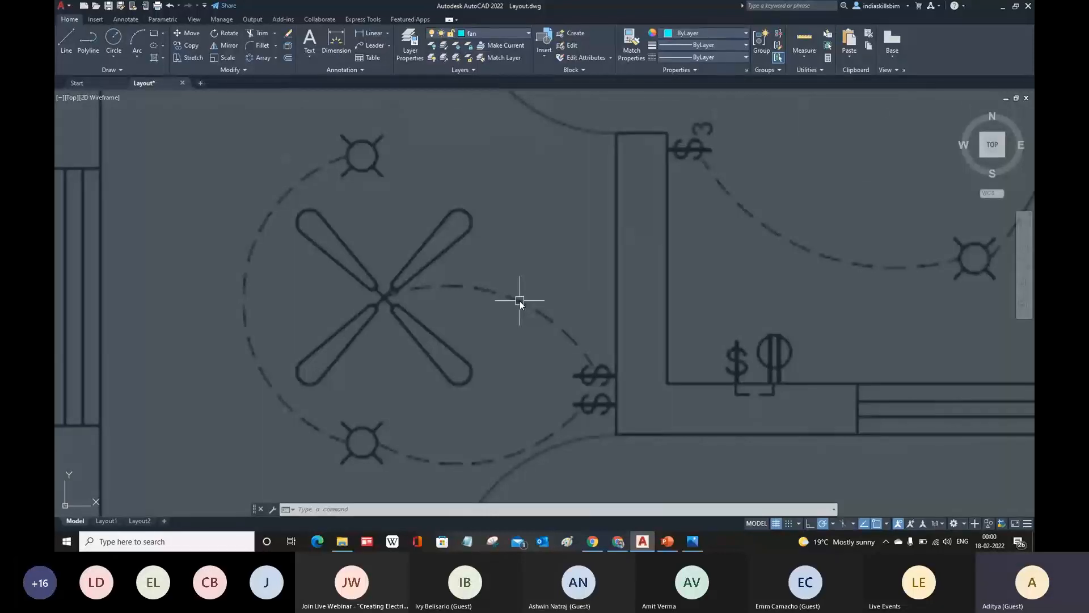
pyautogui.write('pl')
pyautogui.press('Return')
pyautogui.scroll(5, 413, 266)
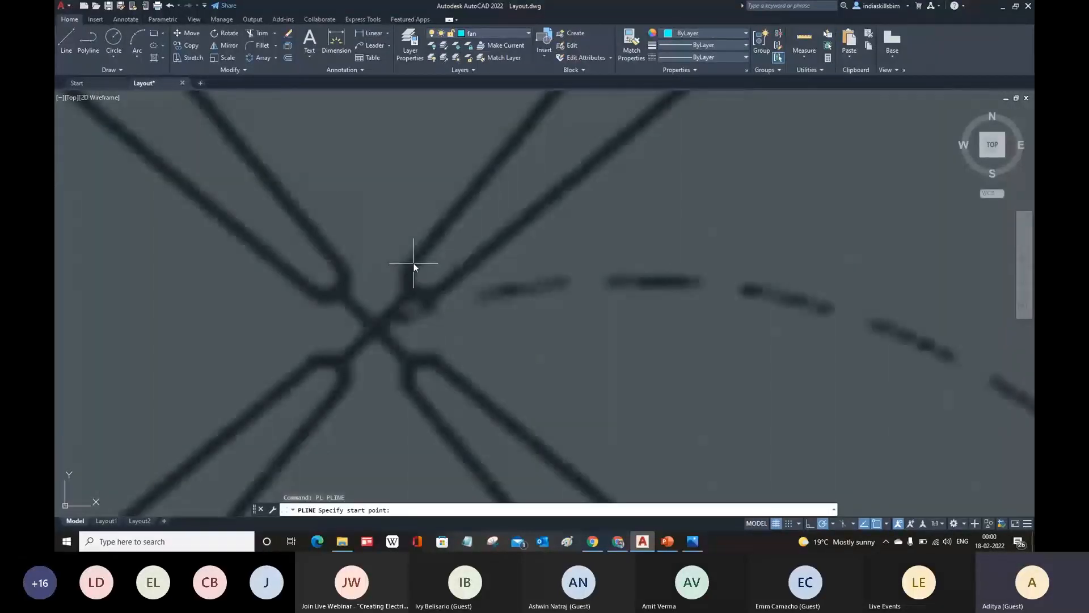
pyautogui.click(414, 275)
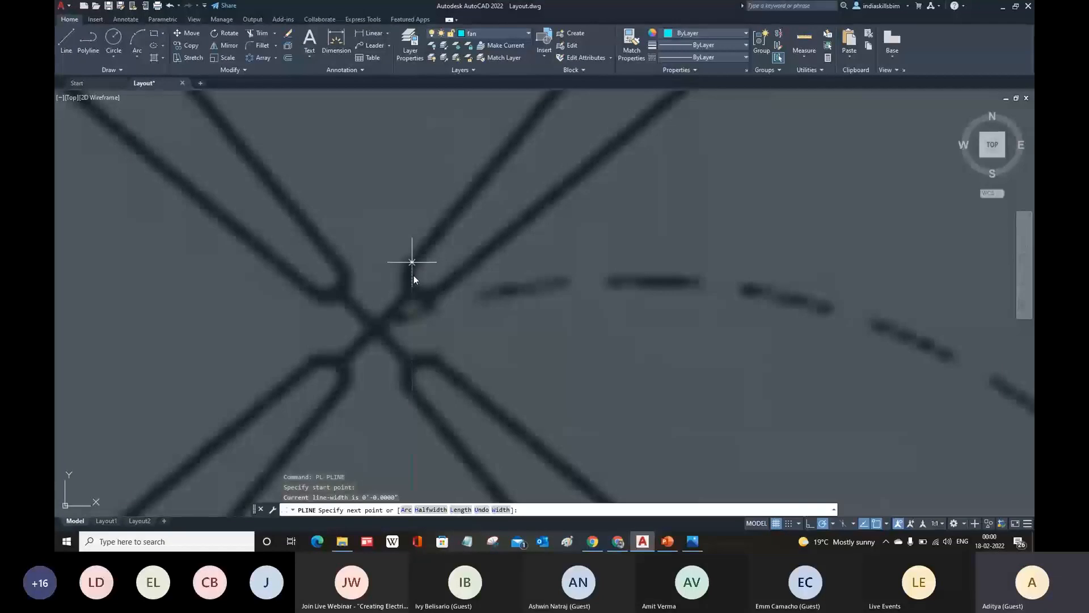
pyautogui.scroll(-4, 490, 206)
pyautogui.scroll(5, 478, 200)
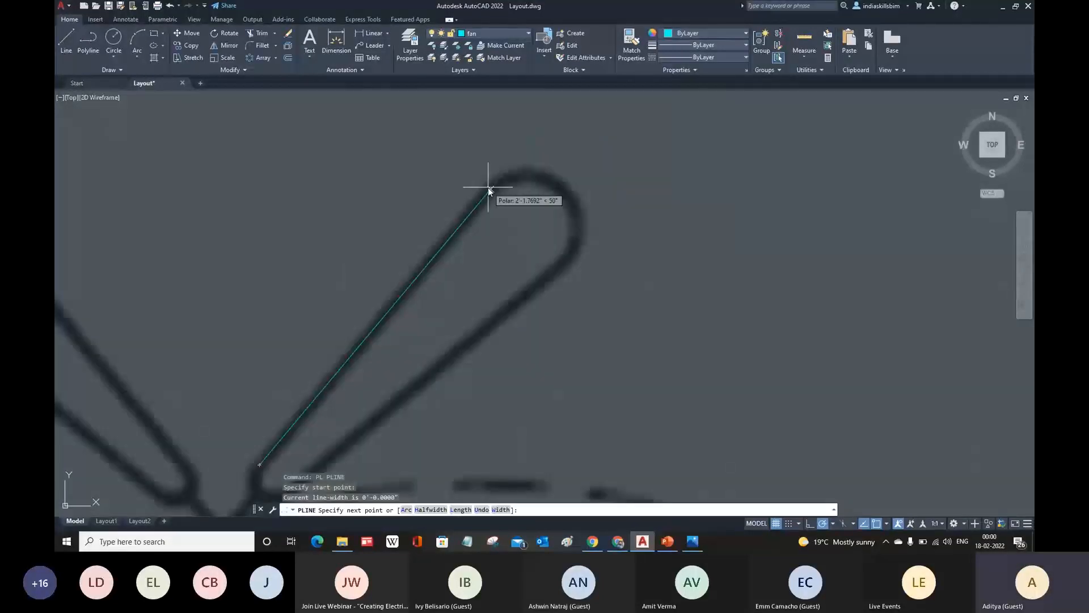
pyautogui.click(489, 189)
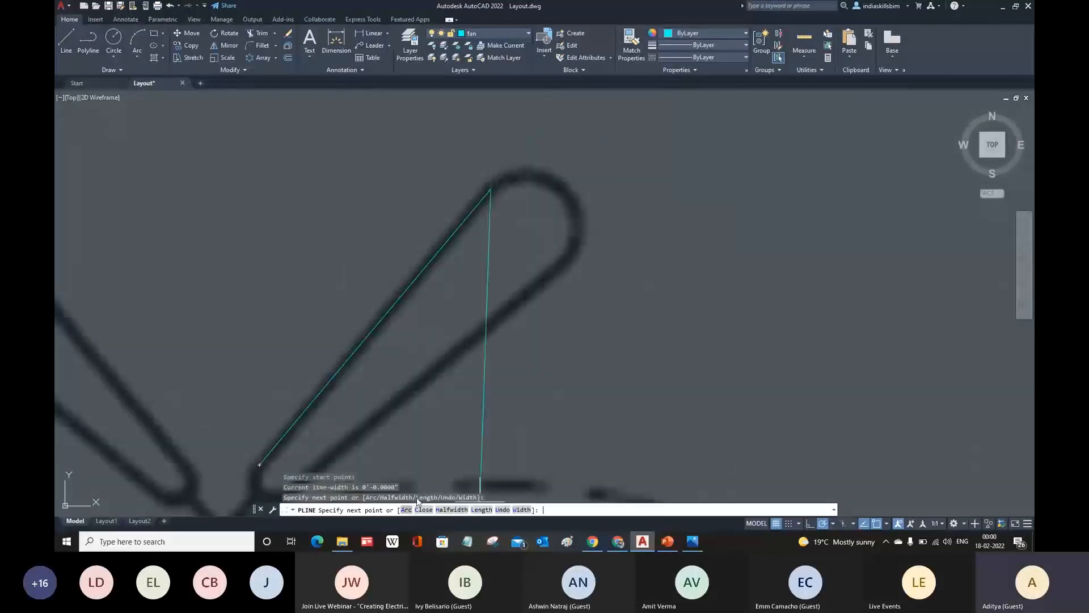
pyautogui.write('A')
pyautogui.press('Return')
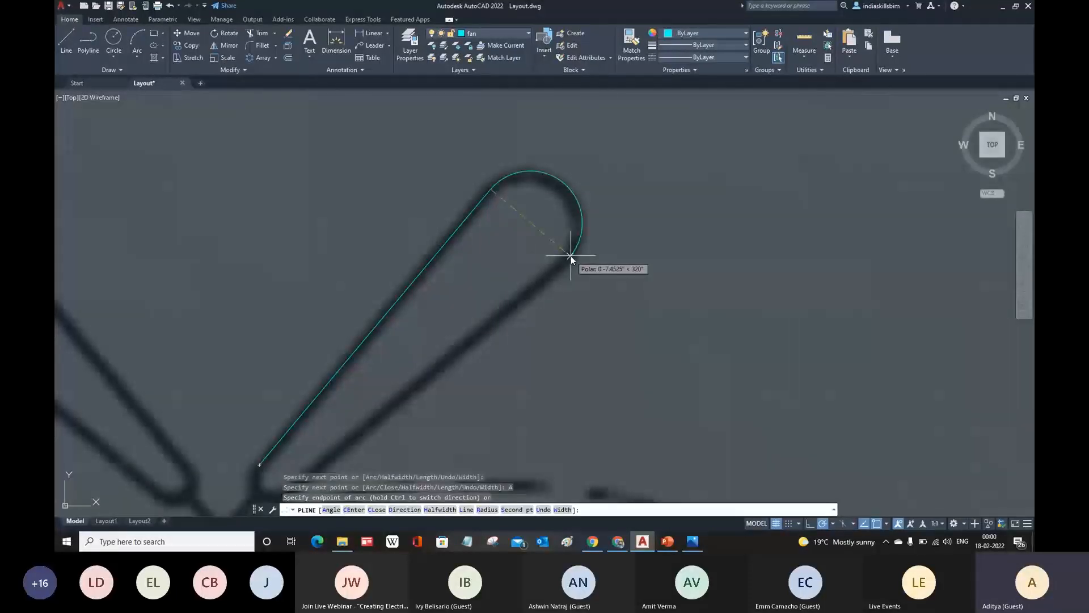
pyautogui.click(571, 257)
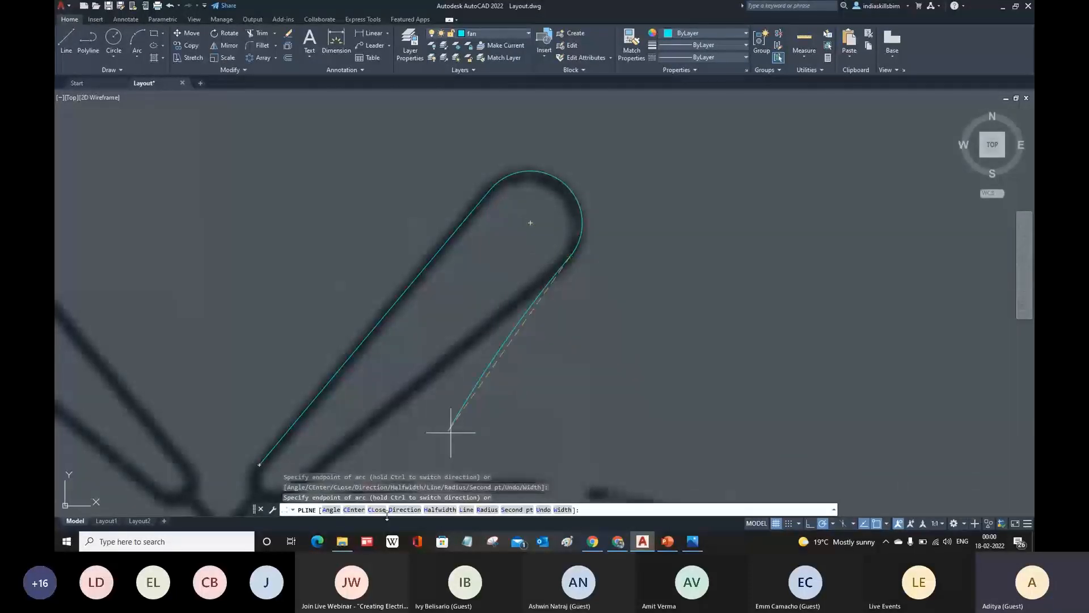
# - Continue the polyline straight along the blade's lower edge toward the hub and close the outline with a small arc to its start point
pyautogui.click(466, 510)
pyautogui.scroll(3, 437, 410)
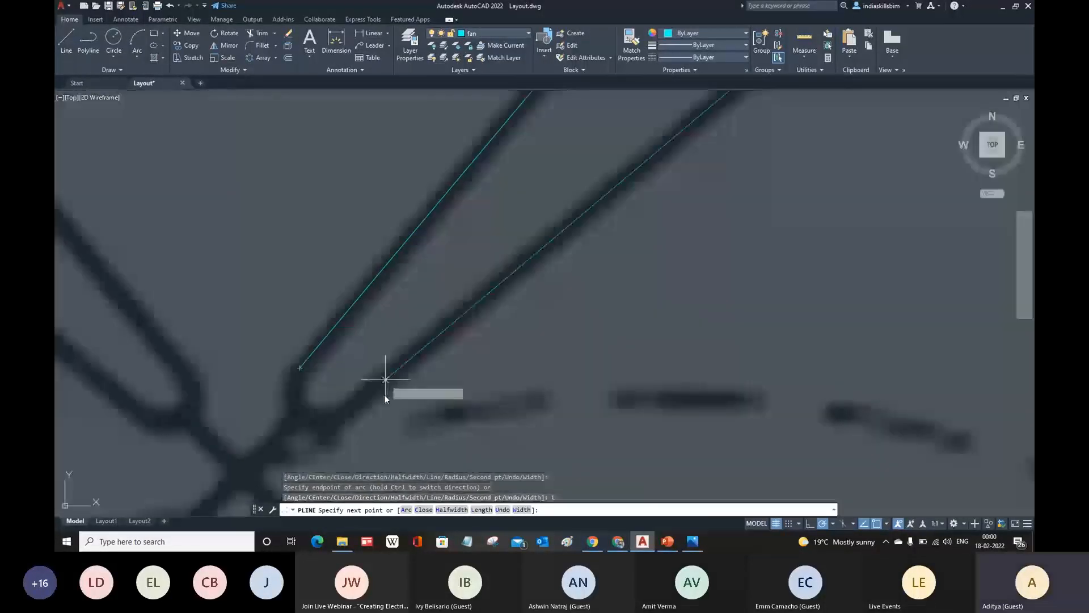
pyautogui.scroll(-3, 418, 363)
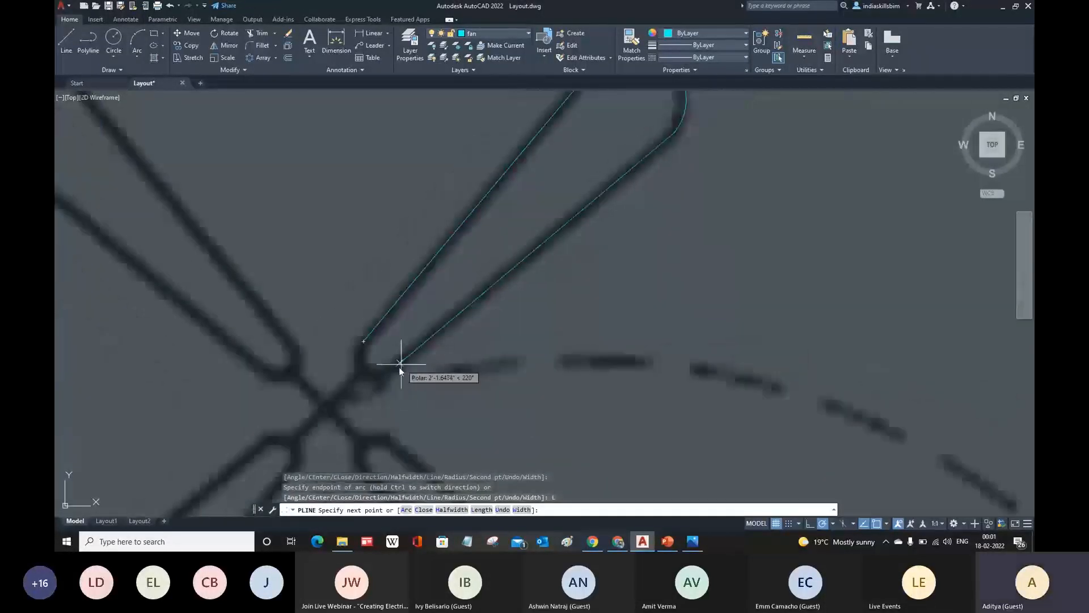
pyautogui.moveTo(400, 369); pyautogui.dragTo(391, 379, button='middle')
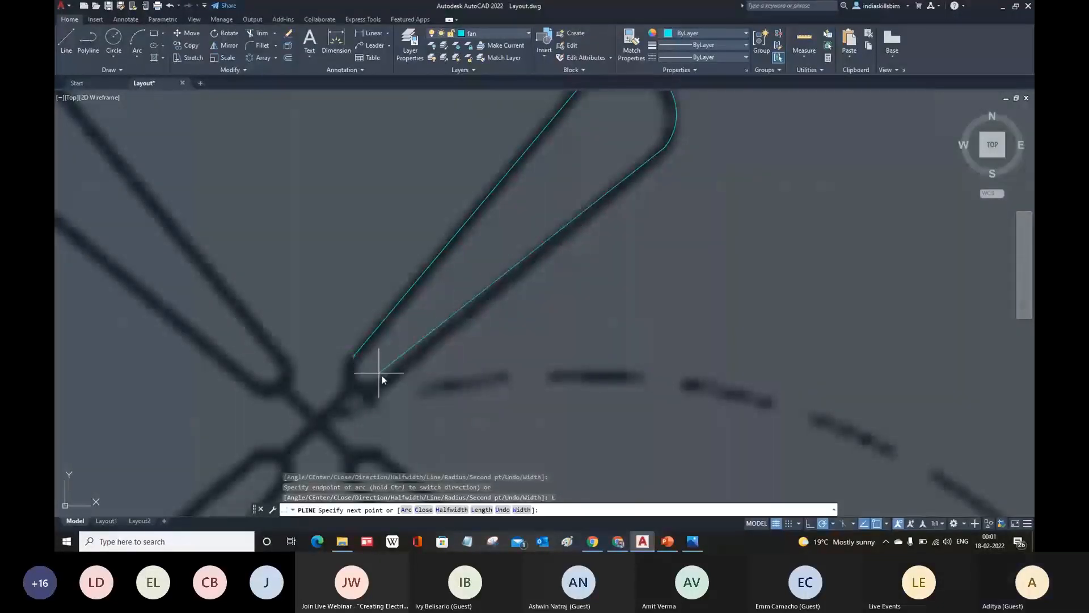
pyautogui.click(386, 380)
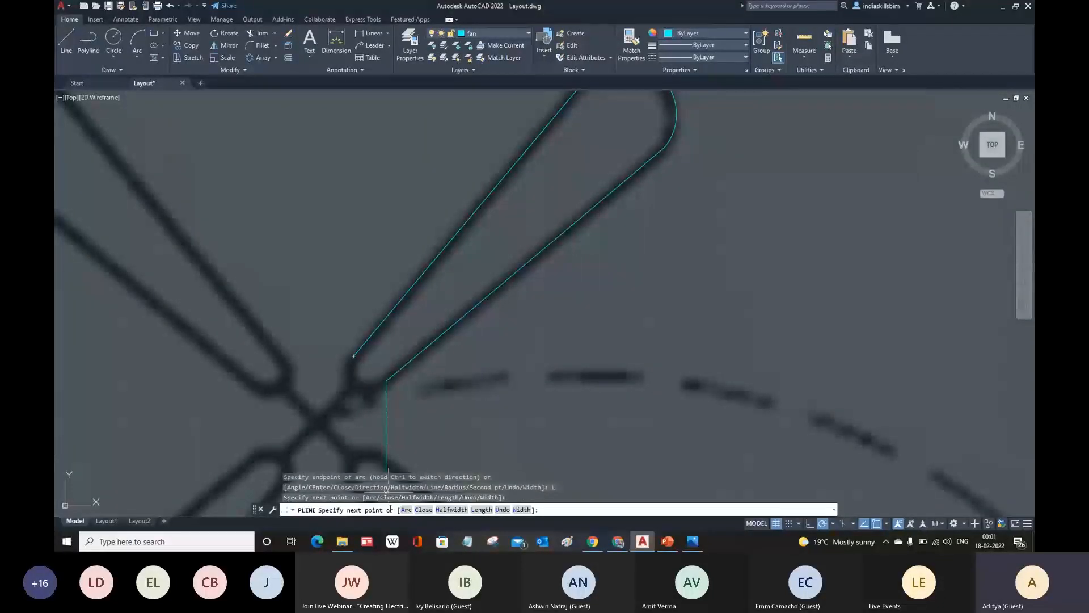
pyautogui.click(406, 510)
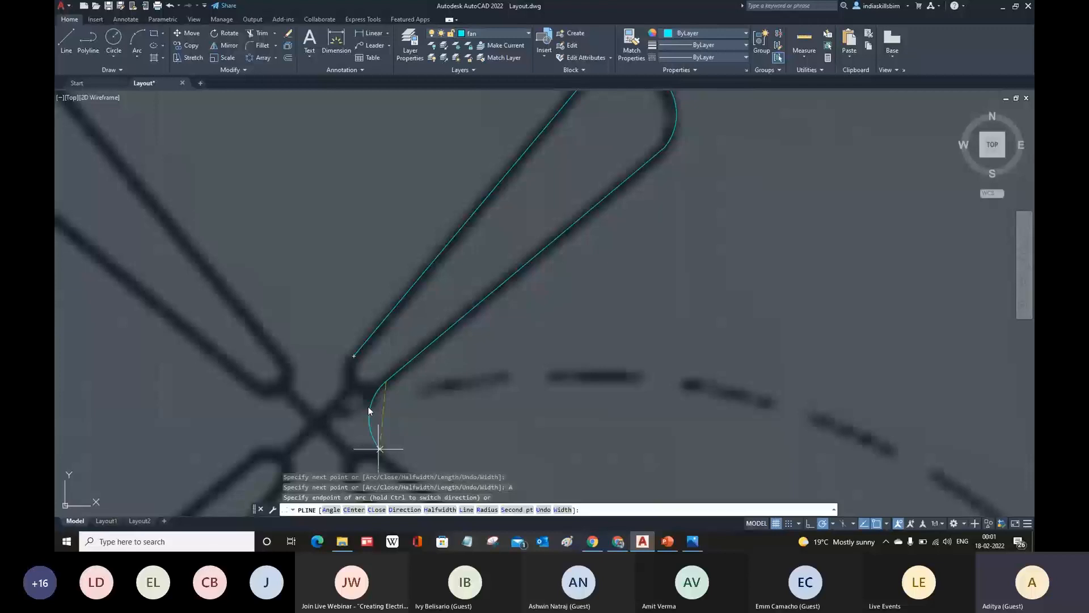
pyautogui.click(354, 356)
pyautogui.press('Return')
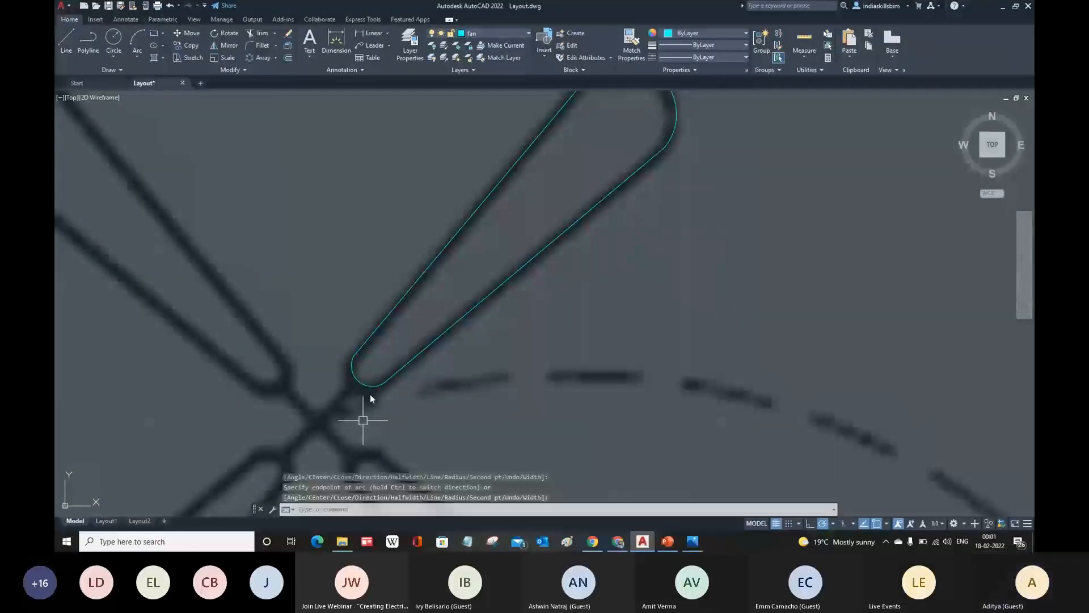
# - Create a polar array of the traced blade centered on the crossing point of the living room fan's hub
pyautogui.scroll(-5, 391, 363)
pyautogui.scroll(-2, 410, 351)
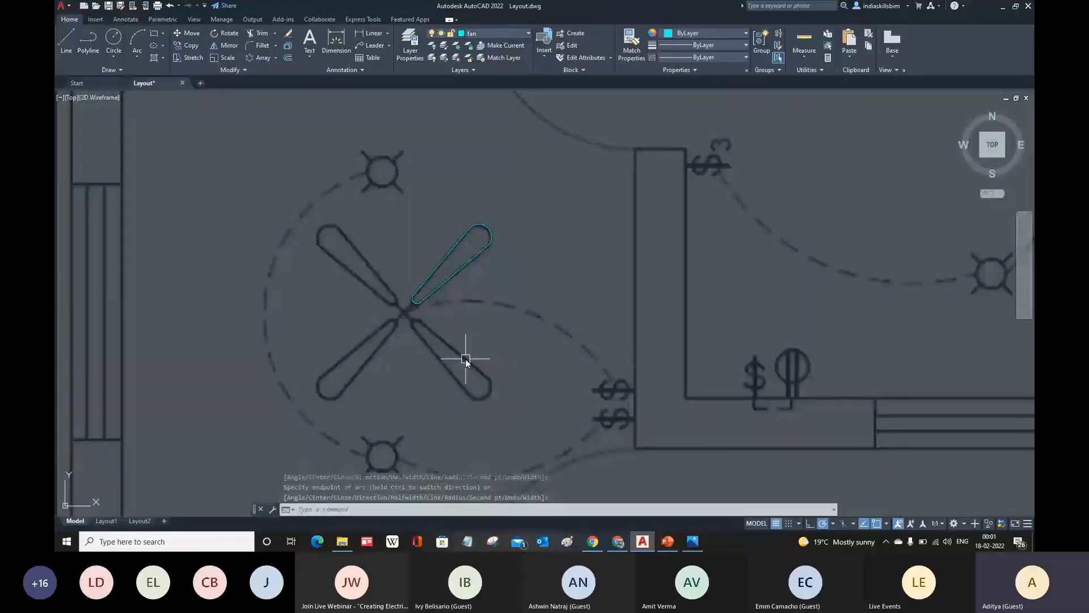
pyautogui.write('ar')
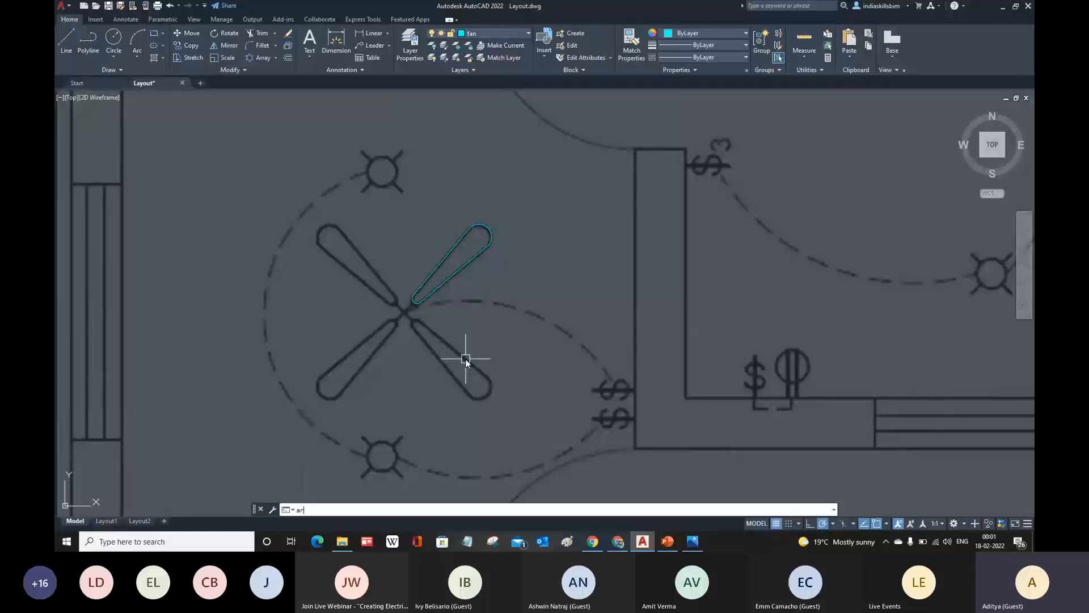
pyautogui.press('Escape')
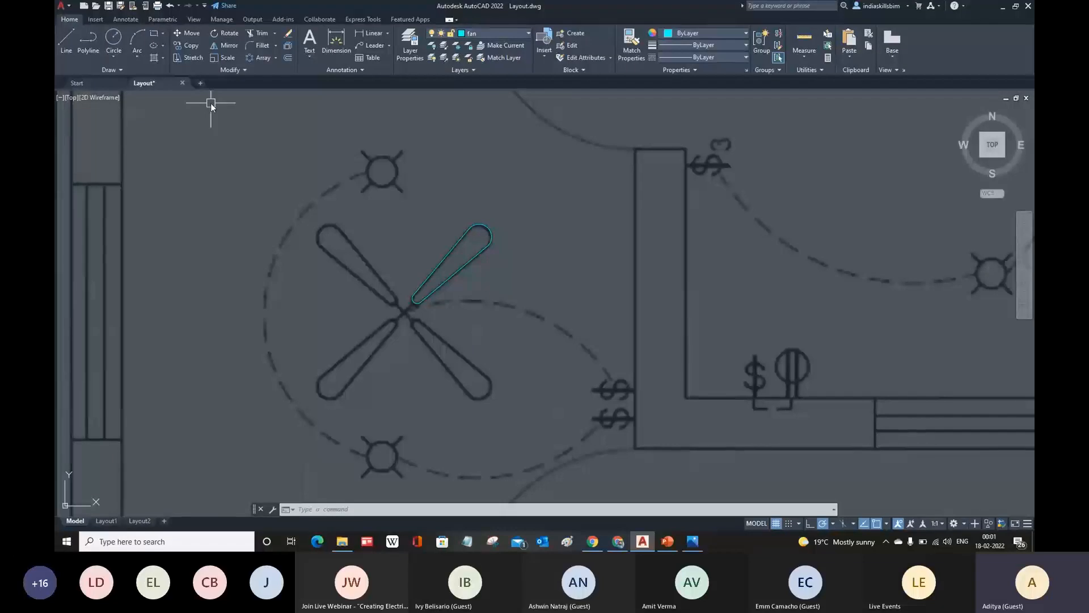
pyautogui.click(276, 59)
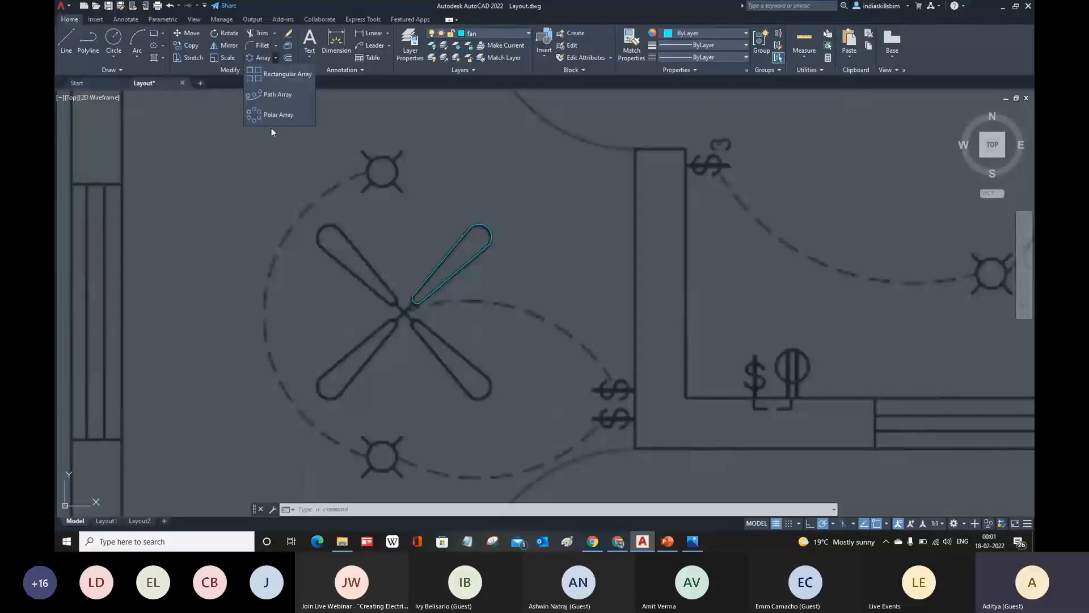
pyautogui.click(277, 115)
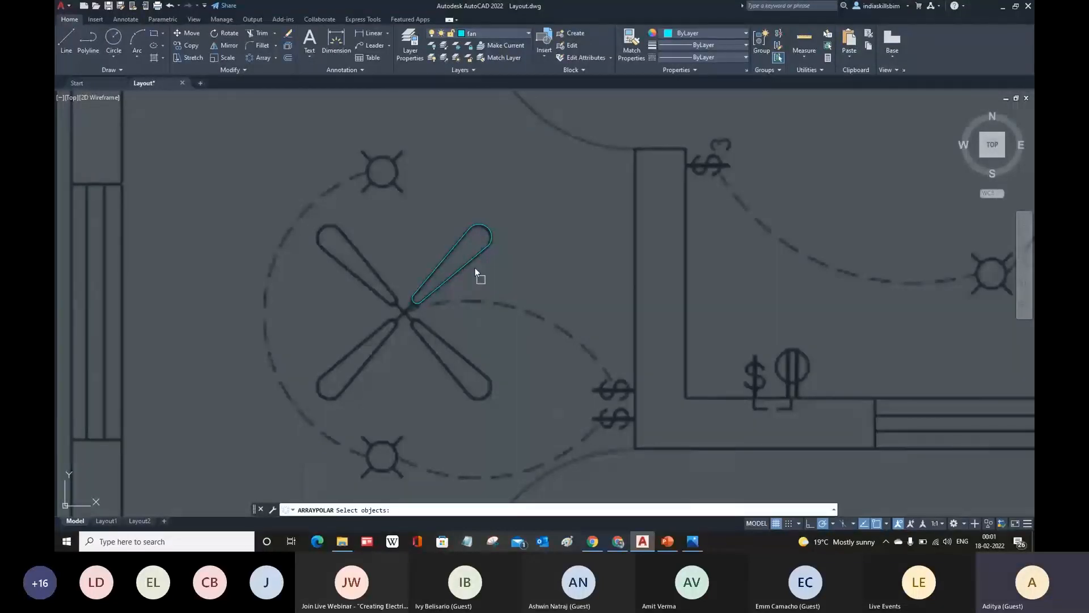
pyautogui.click(450, 267)
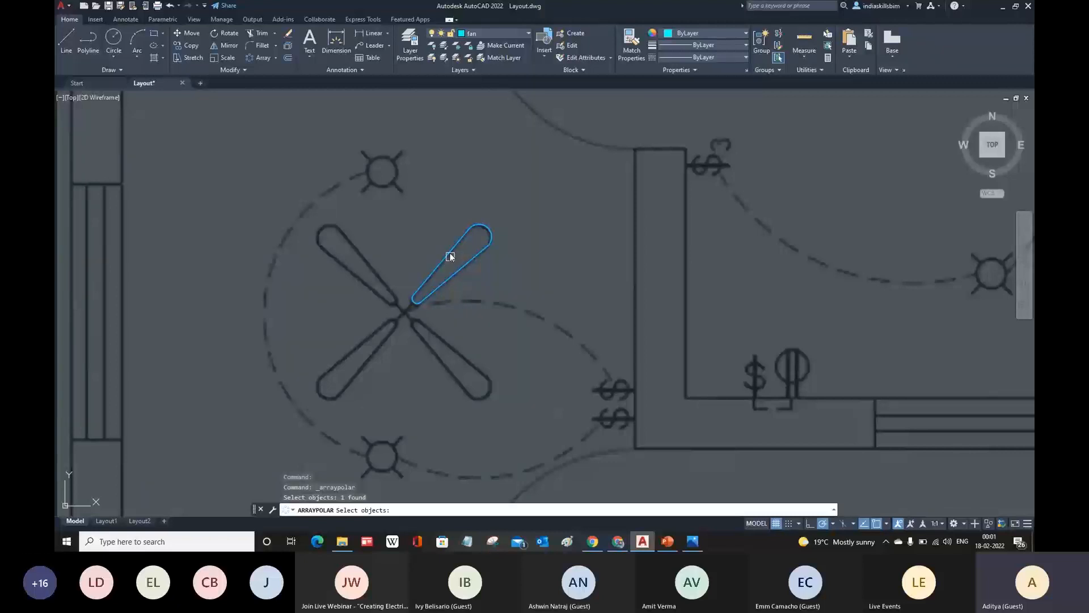
pyautogui.scroll(3, 460, 260)
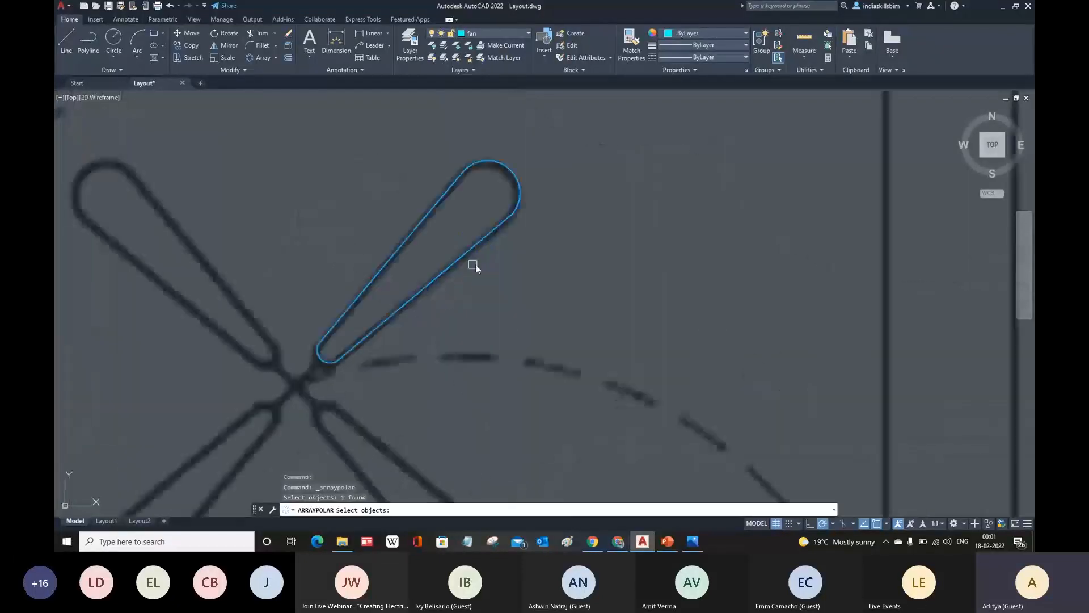
pyautogui.scroll(-3, 486, 261)
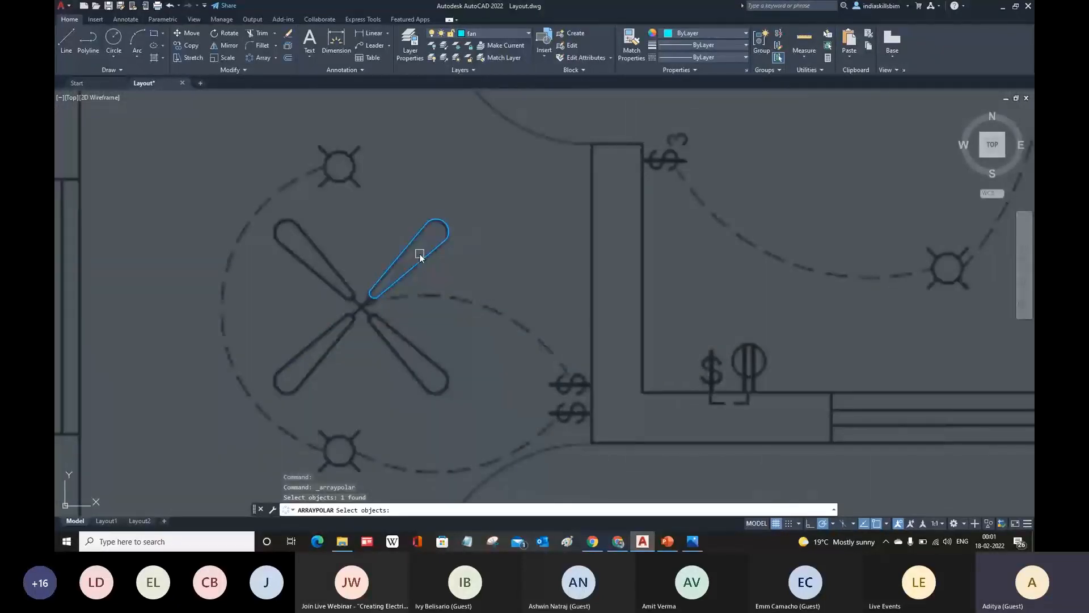
pyautogui.press('Return')
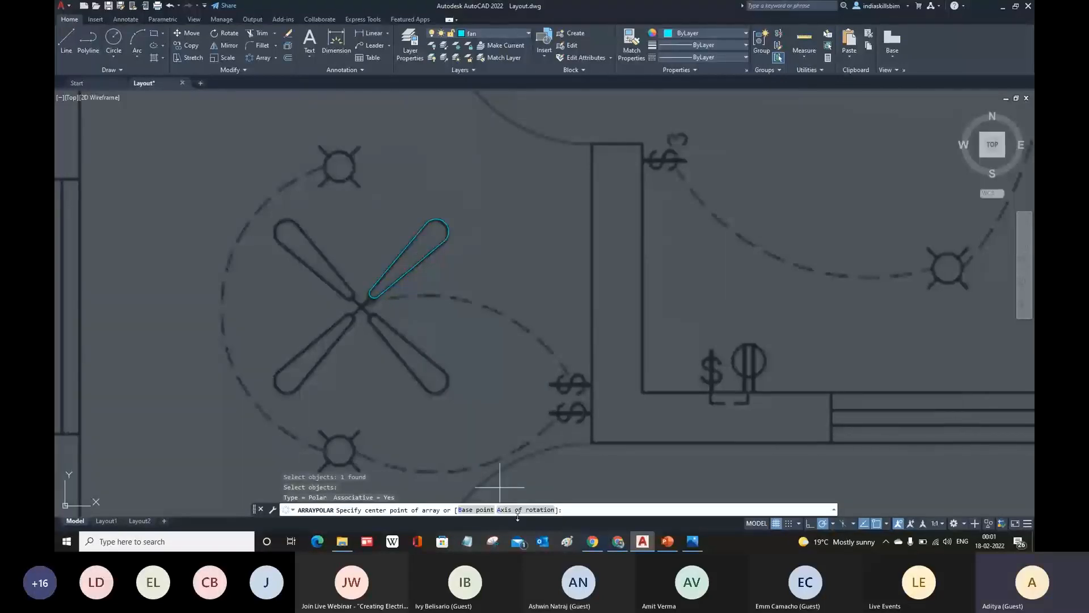
pyautogui.scroll(5, 318, 303)
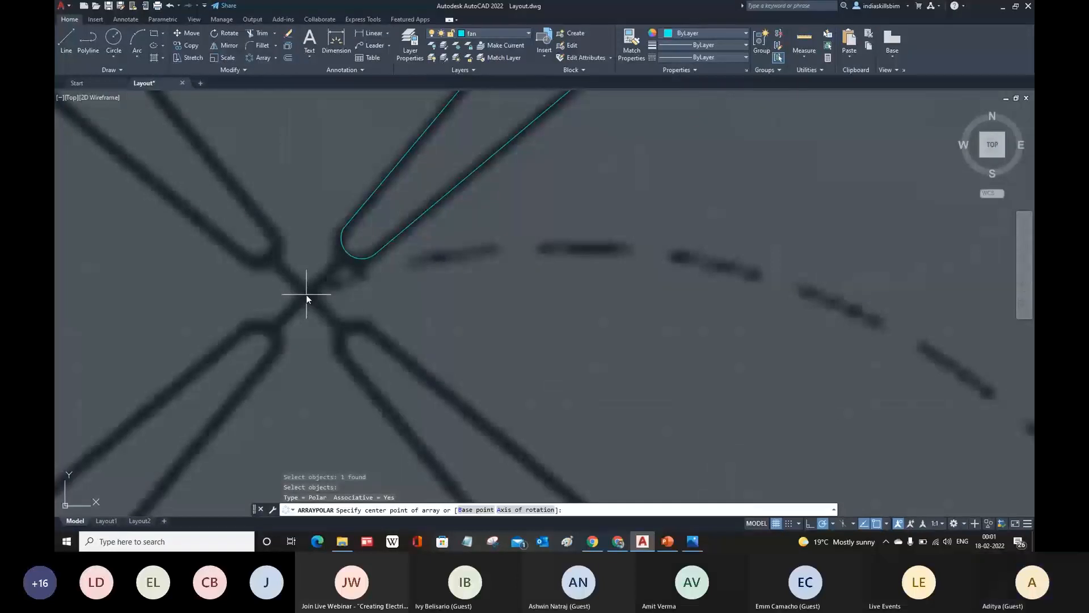
pyautogui.click(307, 295)
pyautogui.scroll(-3, 425, 366)
pyautogui.scroll(-2, 424, 367)
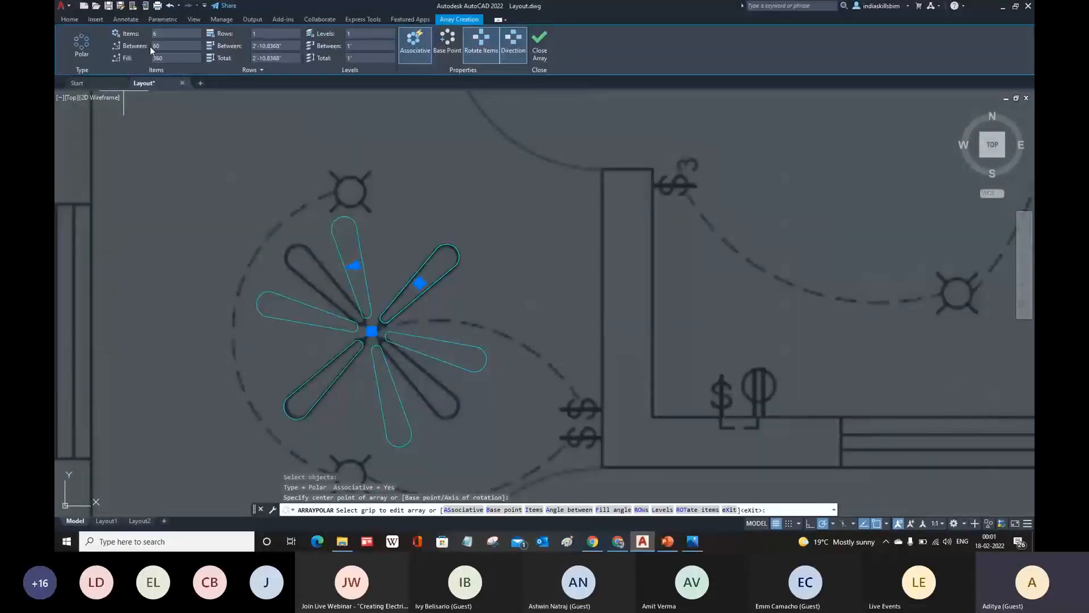
# - Set the blade array to 4 items over the full circle and finish the array
pyautogui.click(162, 34)
pyautogui.press('Return')
pyautogui.scroll(2, 401, 294)
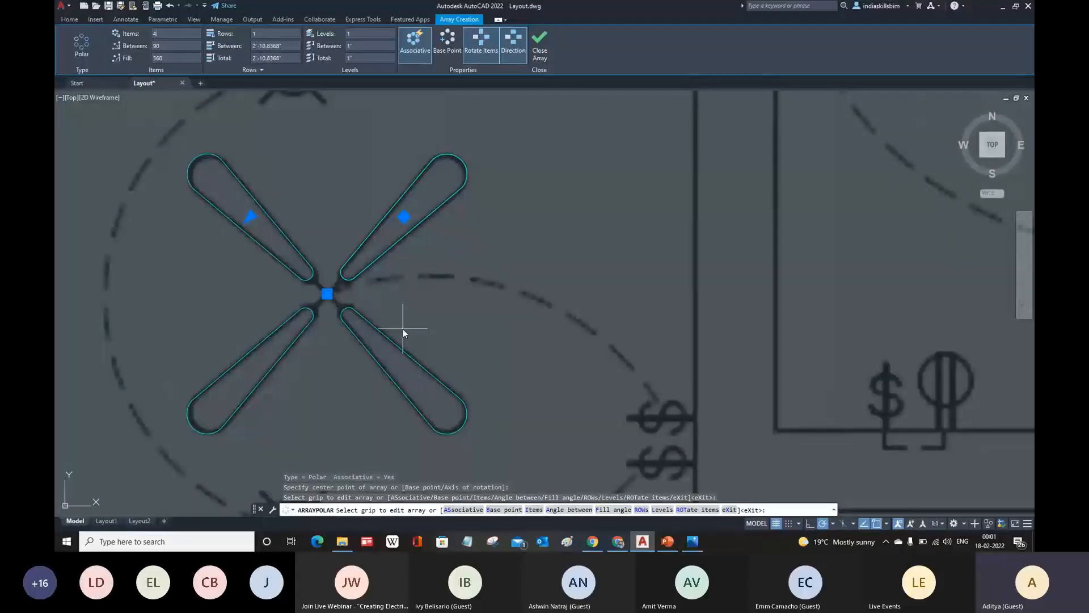
pyautogui.press('Return')
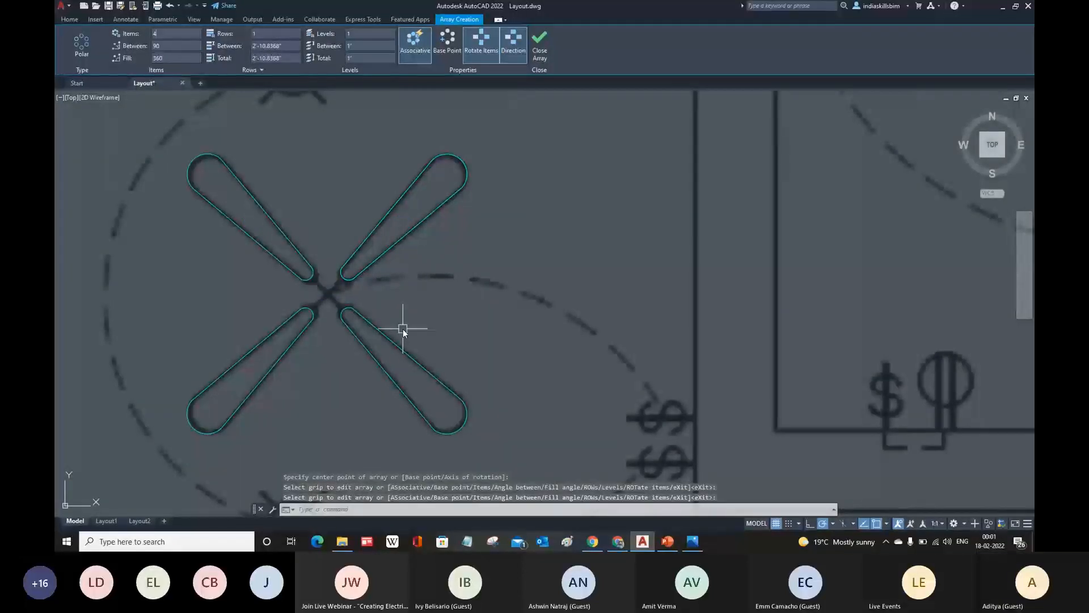
# - Draw a line across the fan hub joining the inner ends of the southwest and northeast blades
pyautogui.scroll(-2, 403, 329)
pyautogui.scroll(5, 353, 253)
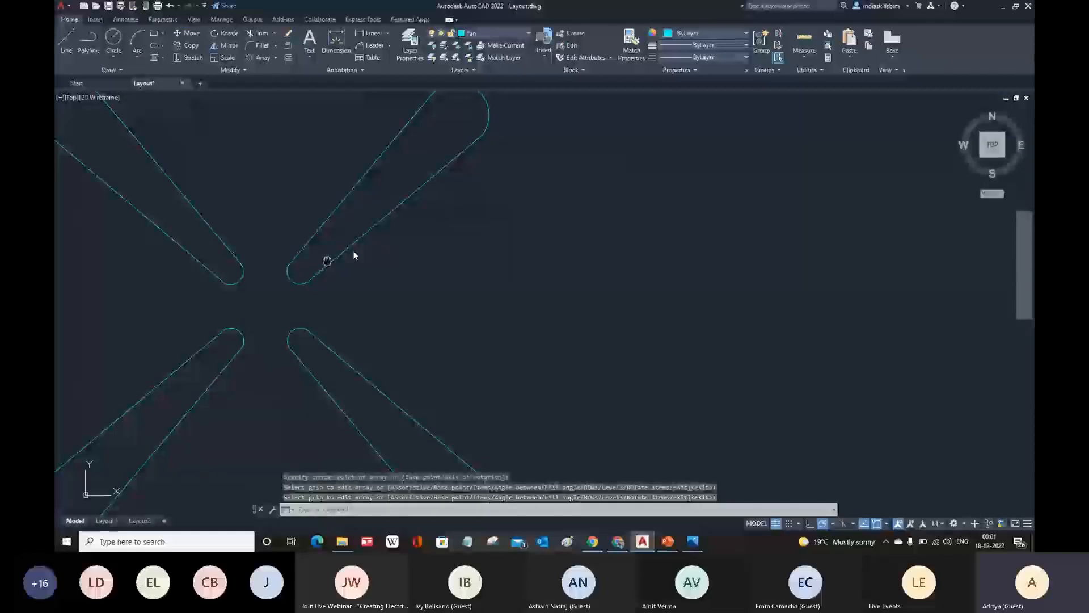
pyautogui.scroll(2, 363, 295)
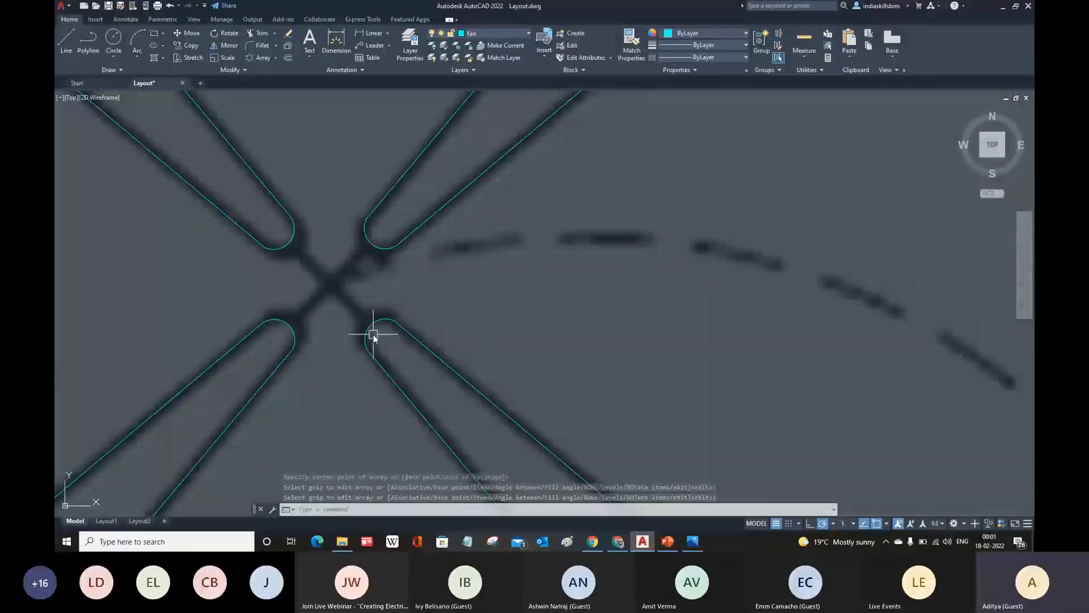
pyautogui.write('l')
pyautogui.press('Return')
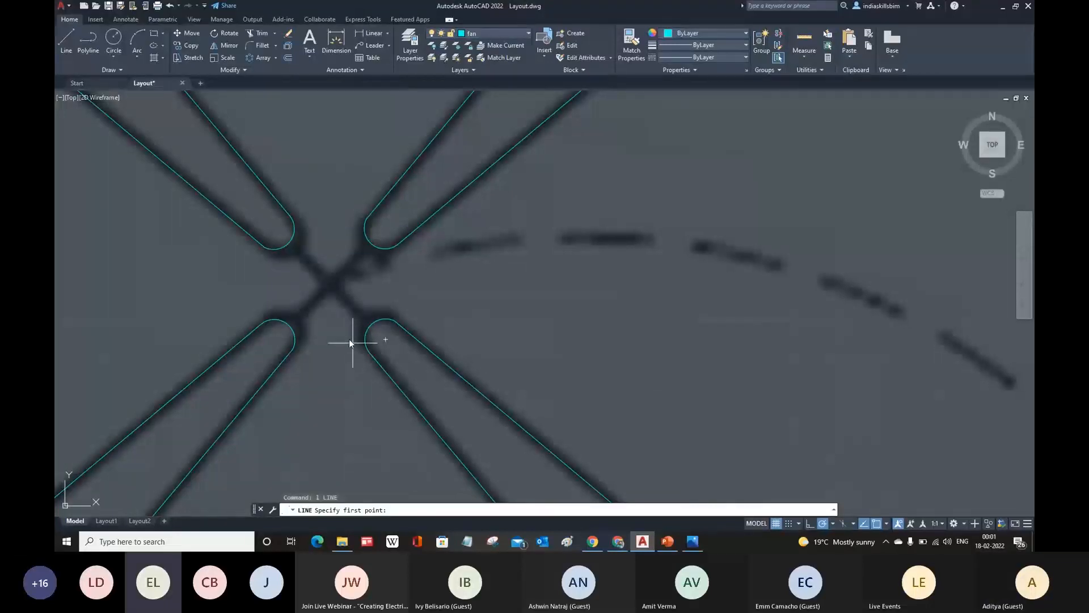
pyautogui.scroll(3, 292, 326)
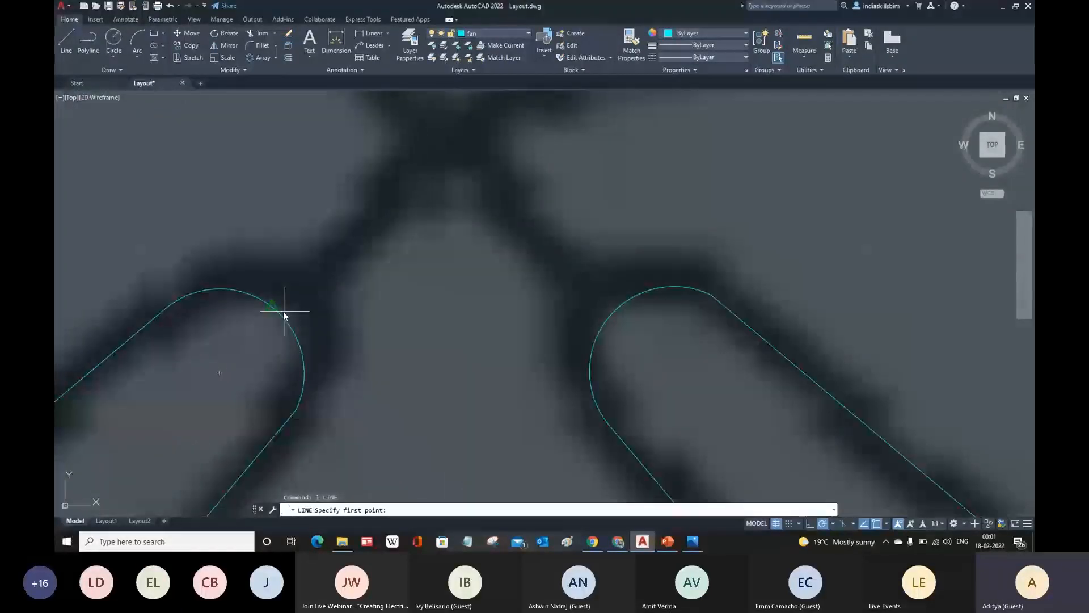
pyautogui.click(284, 311)
pyautogui.scroll(-4, 406, 194)
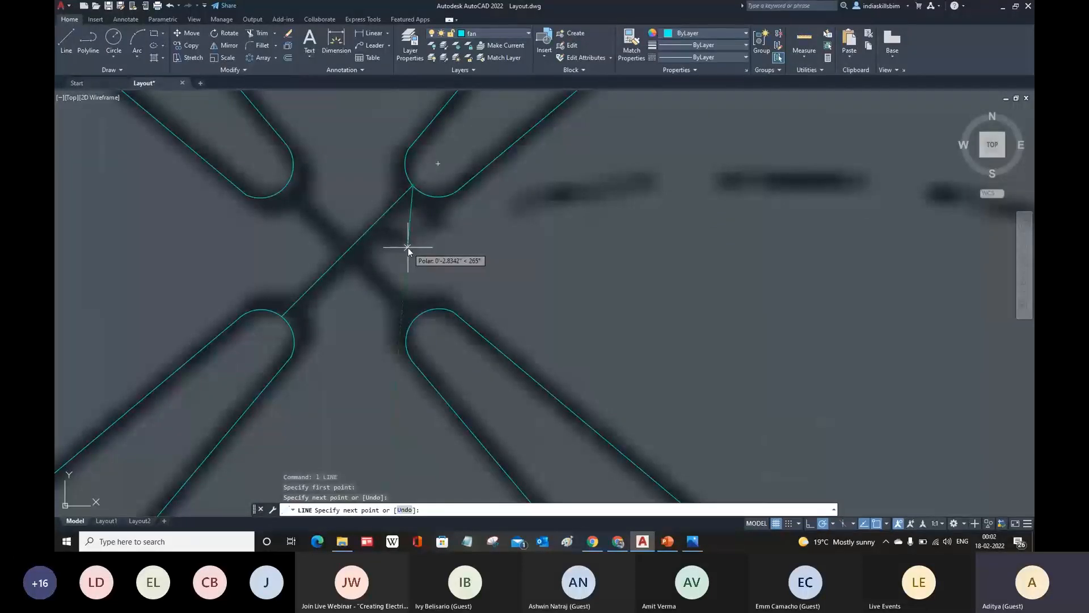
pyautogui.press('Return')
# - Draw a second hub line joining the inner ends of the northwest and southeast blades
pyautogui.press('Return')
pyautogui.click(288, 189)
pyautogui.click(419, 315)
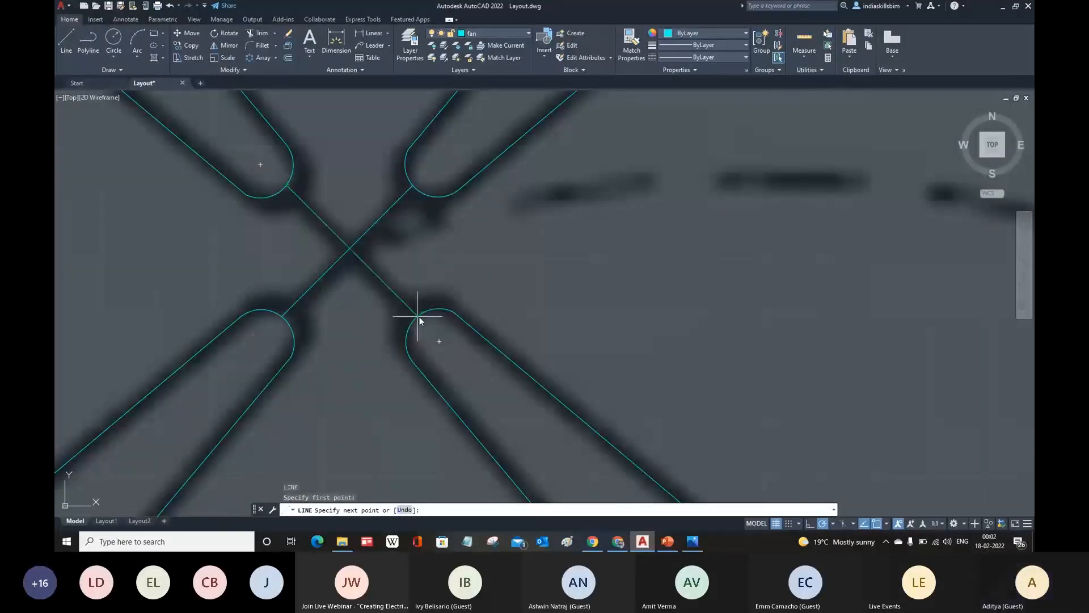
pyautogui.click(383, 378)
pyautogui.press('Return')
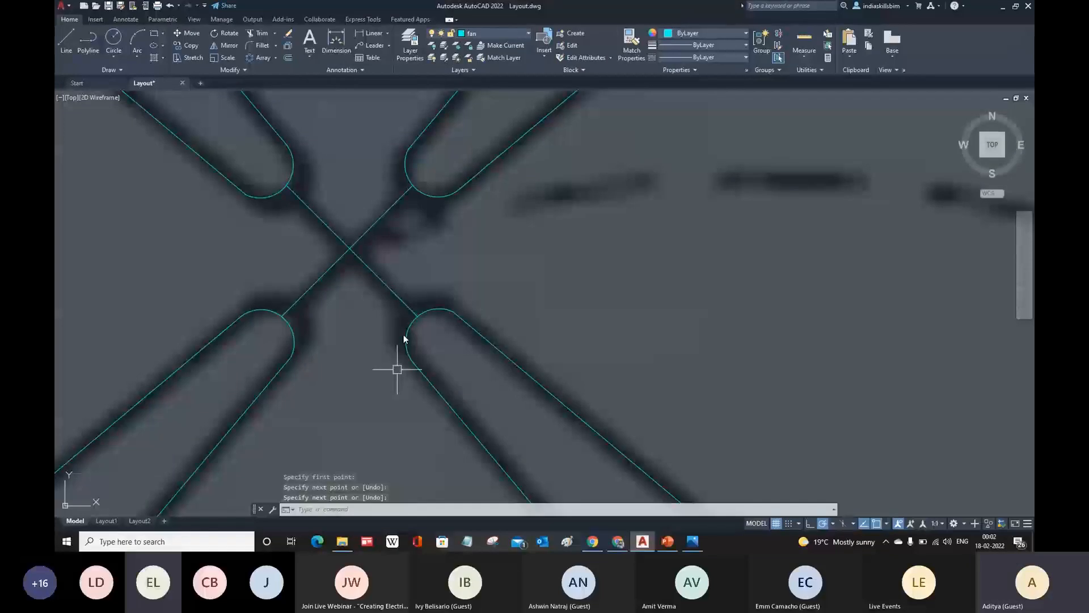
# - Move the blades and hub lines from the reference image about 45'-5" at 0°, between the two bulbs in the layout's living room
pyautogui.scroll(-5, 430, 359)
pyautogui.scroll(-8, 430, 360)
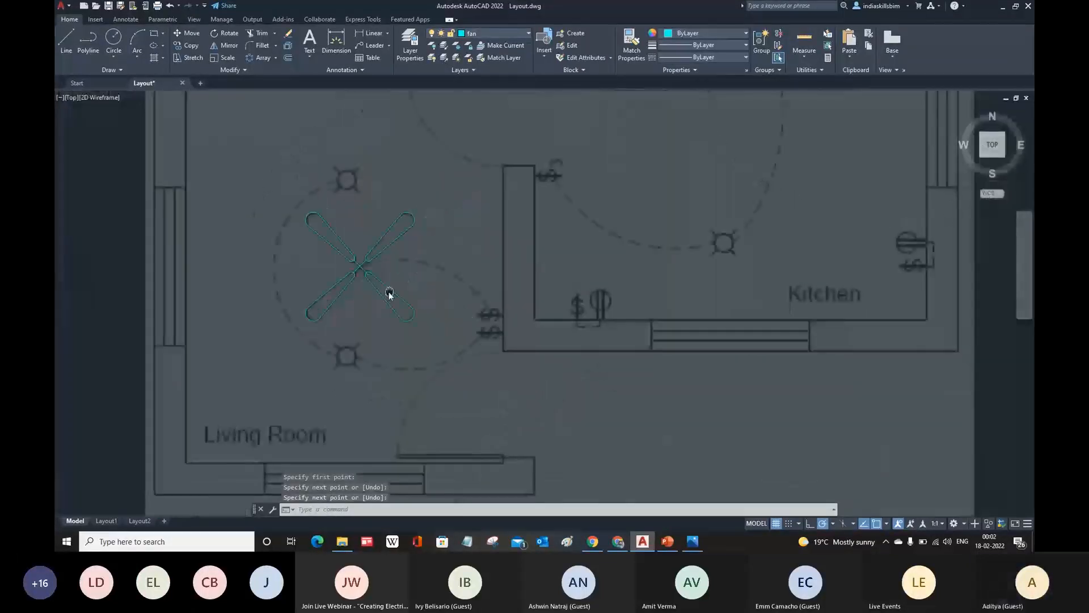
pyautogui.scroll(-4, 341, 294)
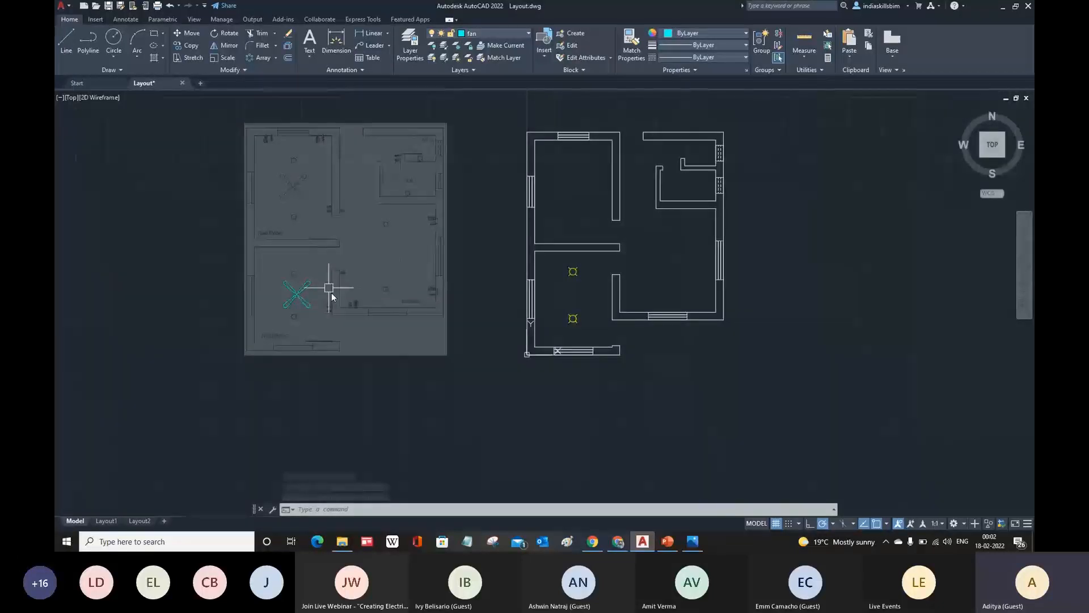
pyautogui.scroll(6, 313, 295)
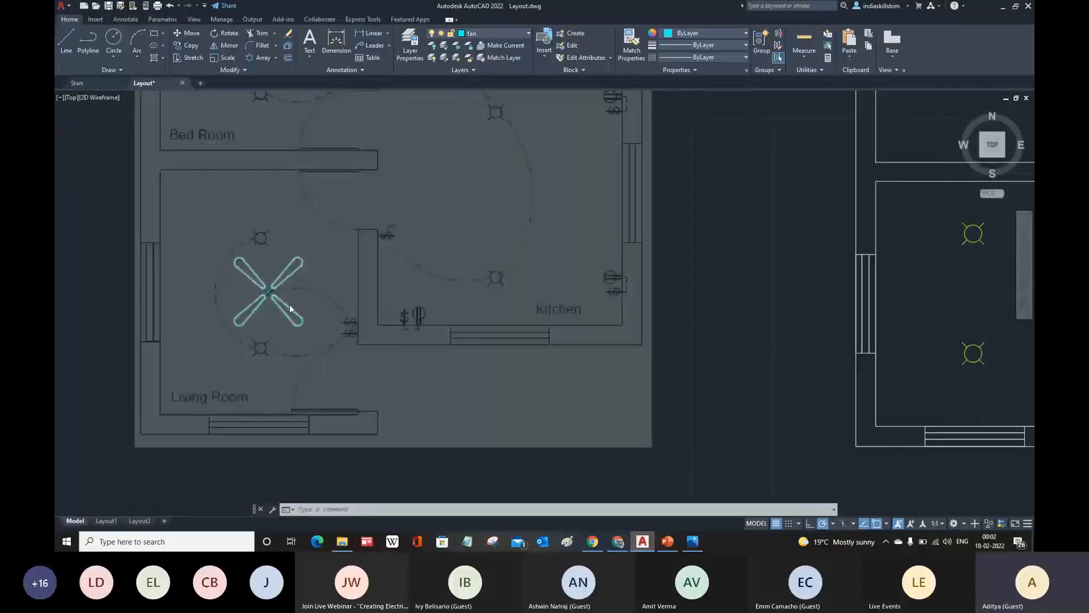
pyautogui.scroll(2, 290, 304)
pyautogui.scroll(-2, 287, 278)
pyautogui.write('m')
pyautogui.press('Return')
pyautogui.click(209, 229)
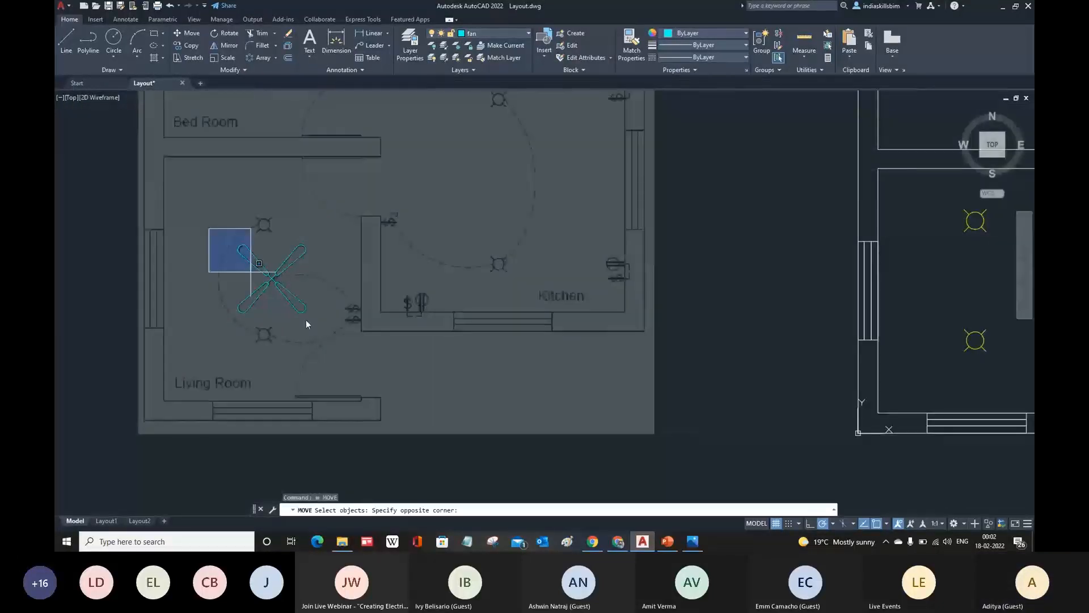
pyautogui.click(305, 324)
pyautogui.press('Return')
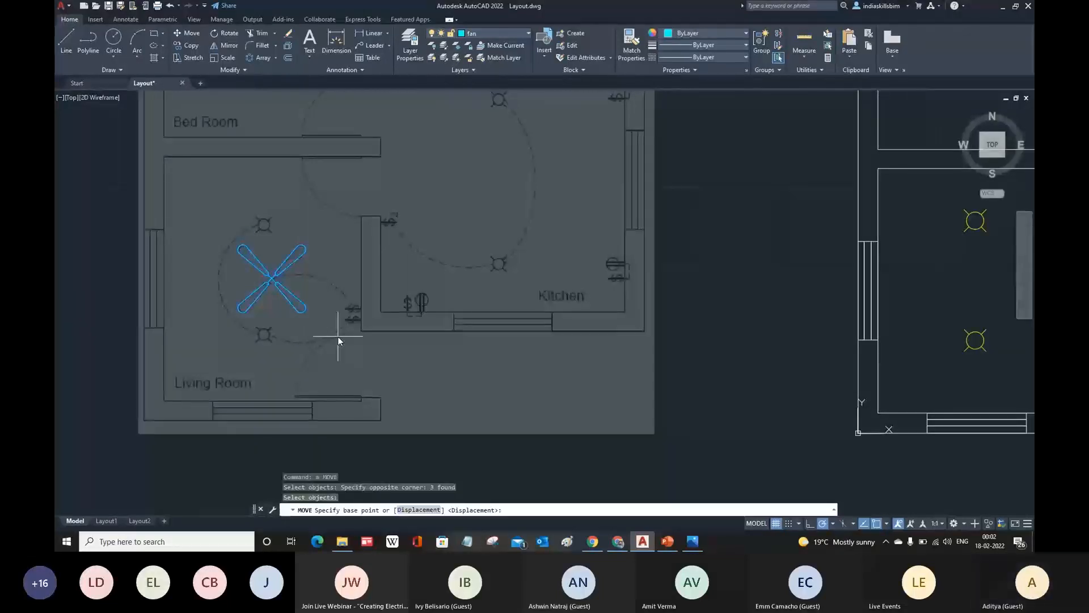
pyautogui.scroll(3, 272, 281)
pyautogui.click(277, 274)
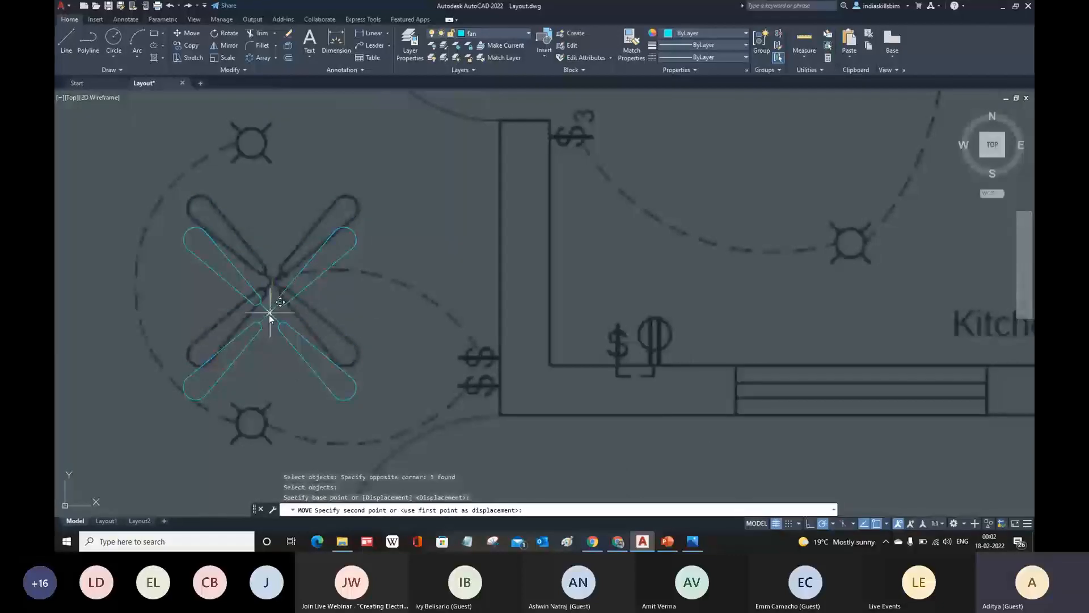
pyautogui.scroll(-5, 526, 304)
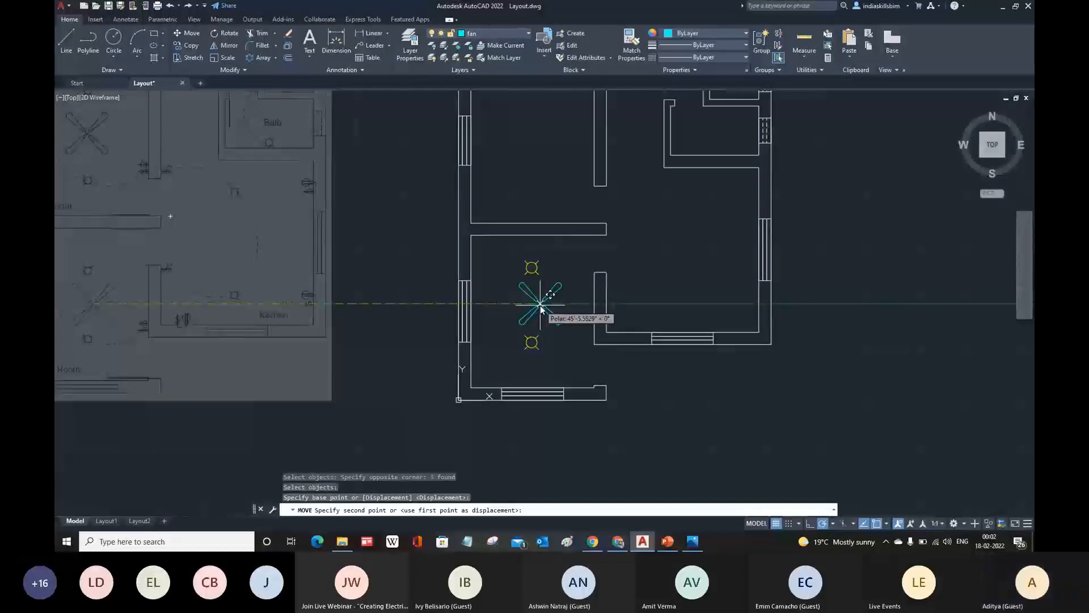
pyautogui.press('Escape')
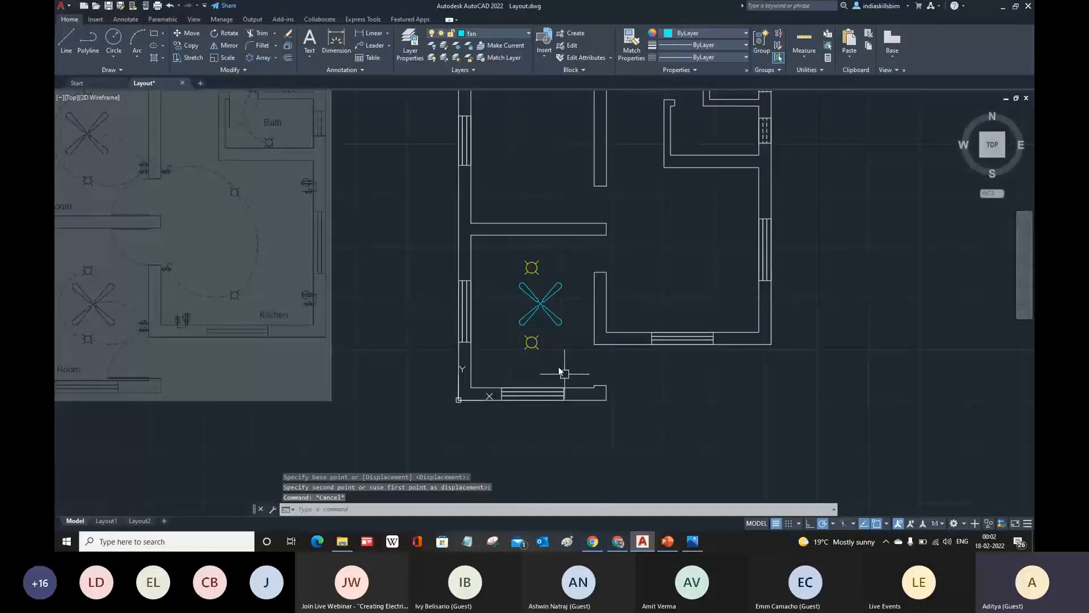
# - Start a block definition named "fan" with its base point at the crossing of the hub lines
pyautogui.scroll(4, 547, 321)
pyautogui.moveTo(568, 323); pyautogui.dragTo(552, 371, button='middle')
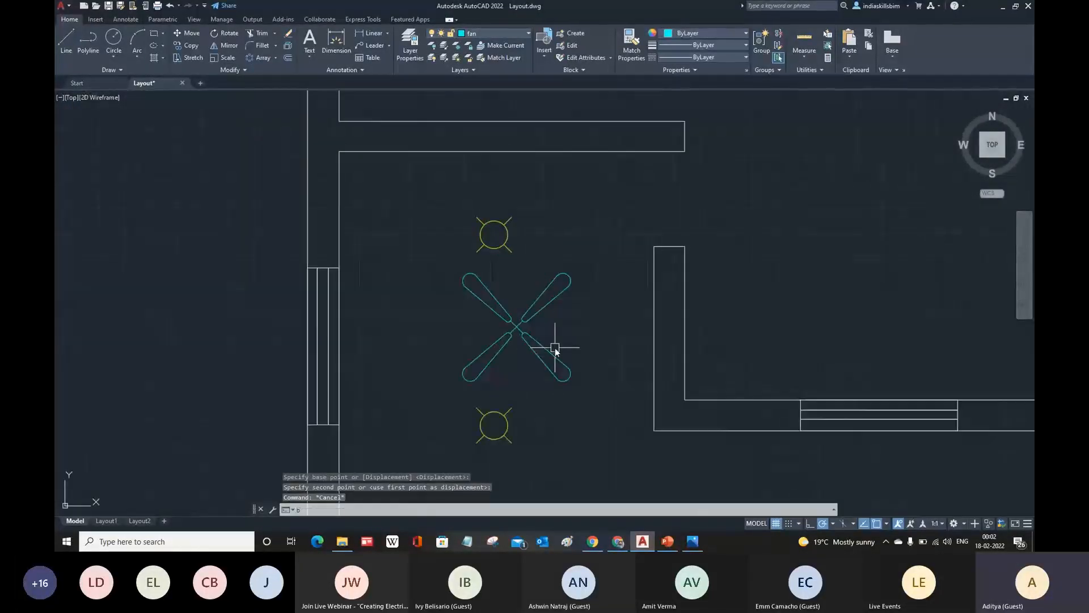
pyautogui.write('b')
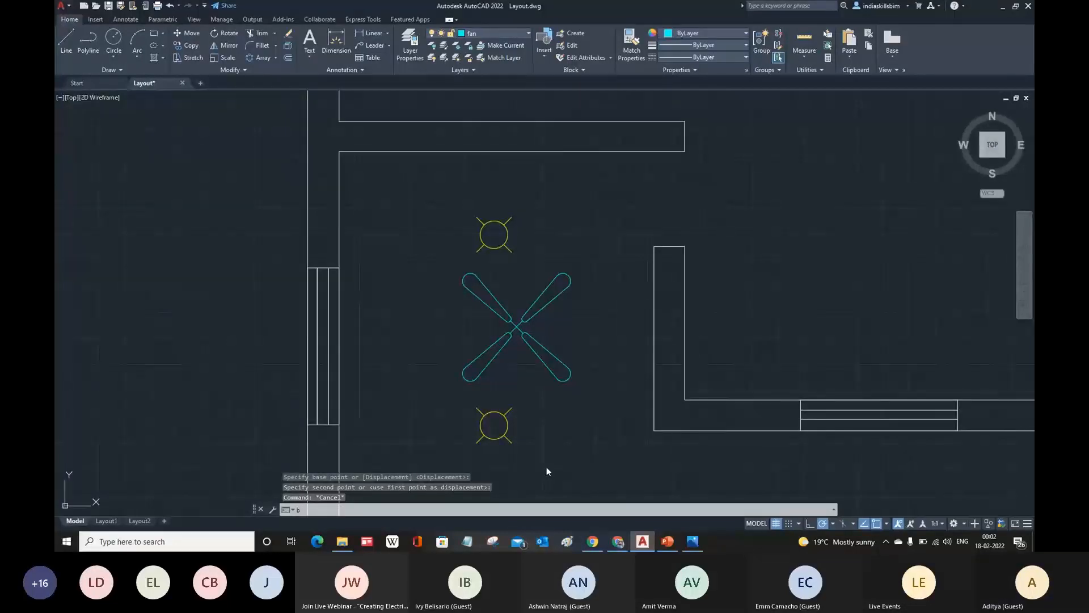
pyautogui.press('Return')
pyautogui.write('fan')
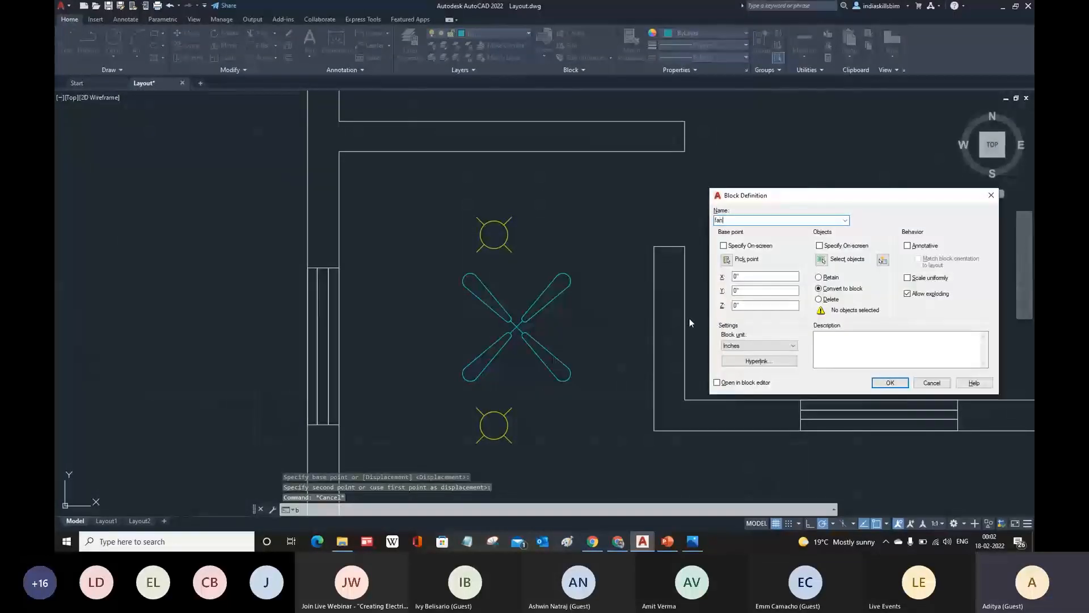
pyautogui.click(726, 259)
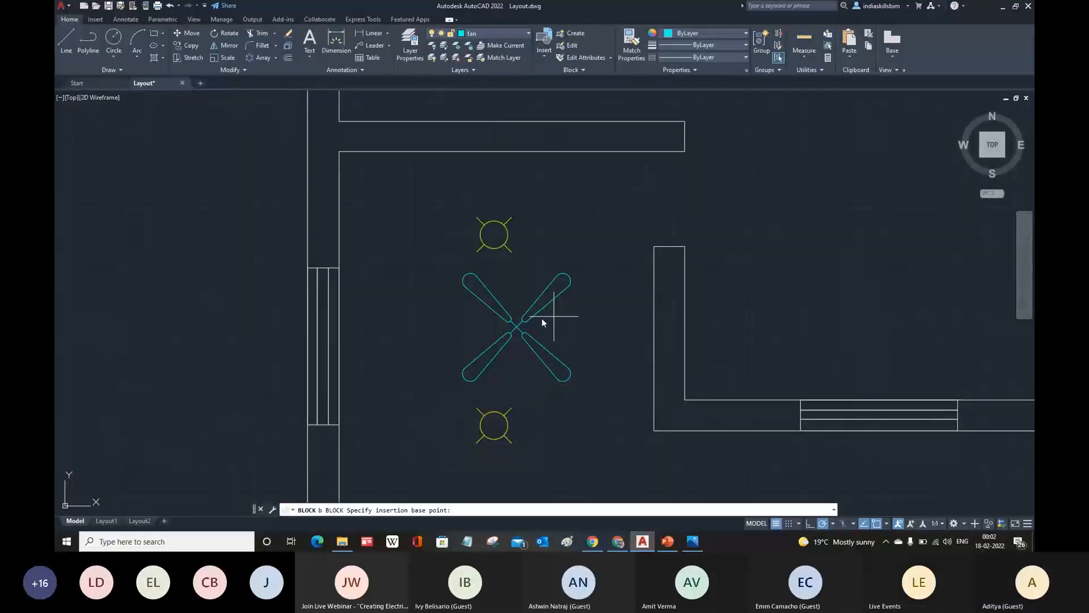
pyautogui.scroll(5, 517, 330)
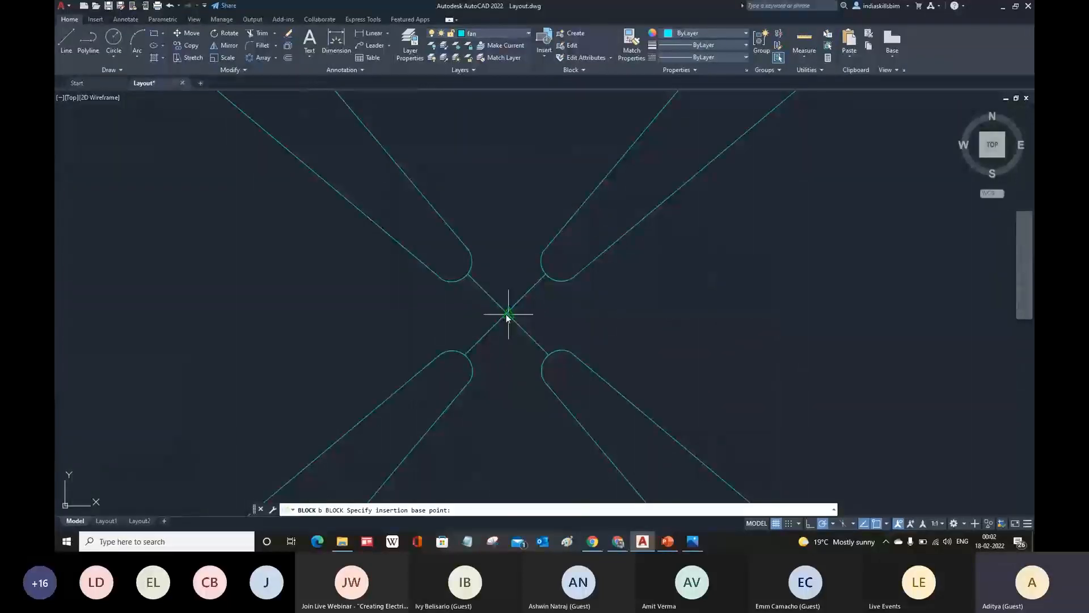
pyautogui.click(508, 314)
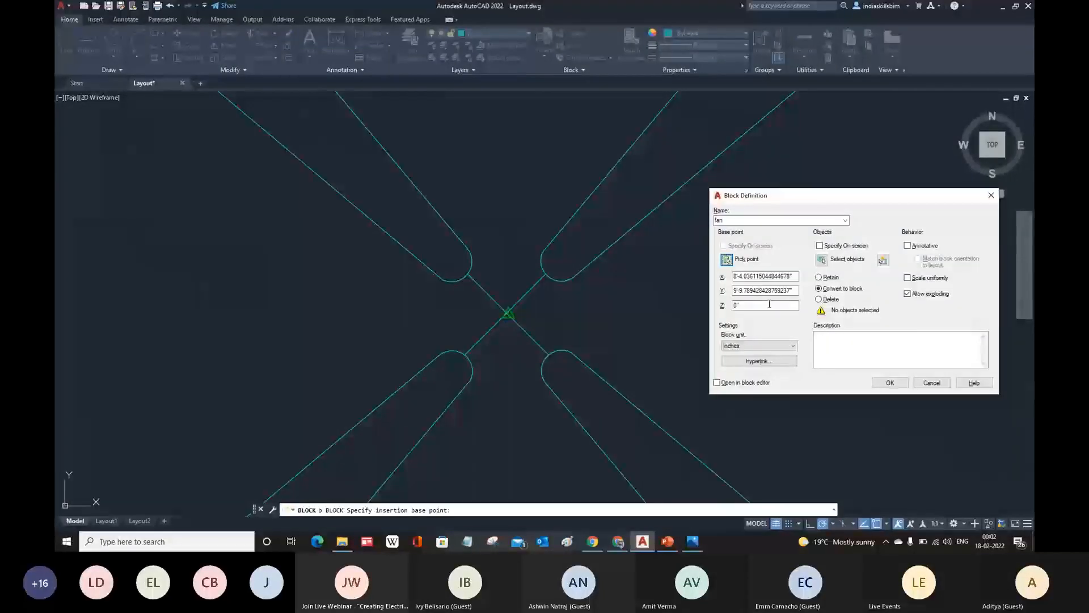
# - Select the blade array and both hub lines as the block's objects and create the fan block
pyautogui.click(821, 260)
pyautogui.scroll(-8, 611, 304)
pyautogui.click(667, 344)
pyautogui.click(606, 308)
pyautogui.press('Return')
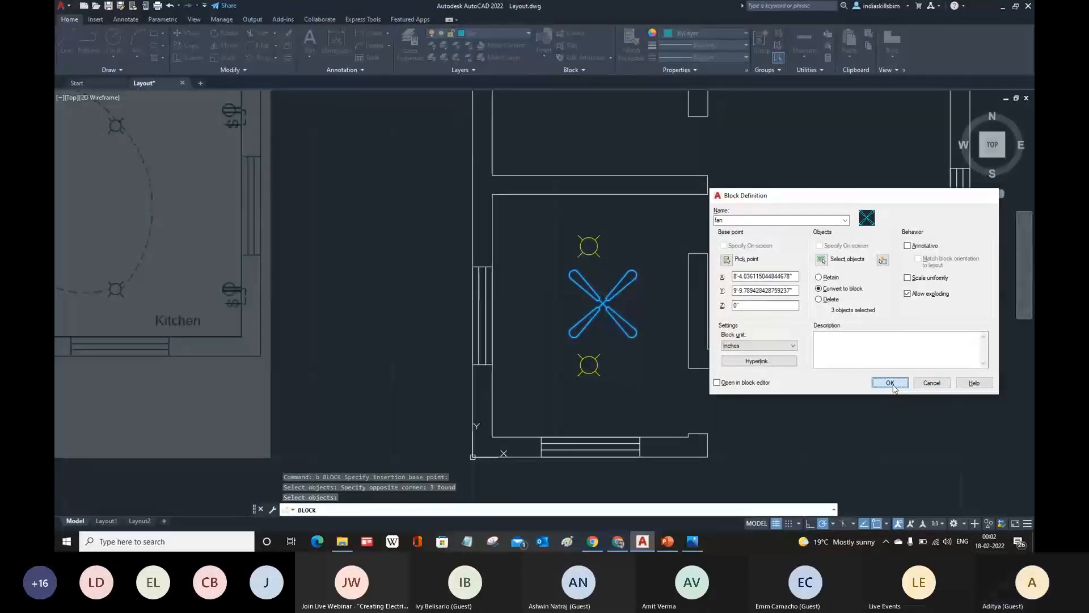
pyautogui.click(890, 383)
pyautogui.press('Escape')
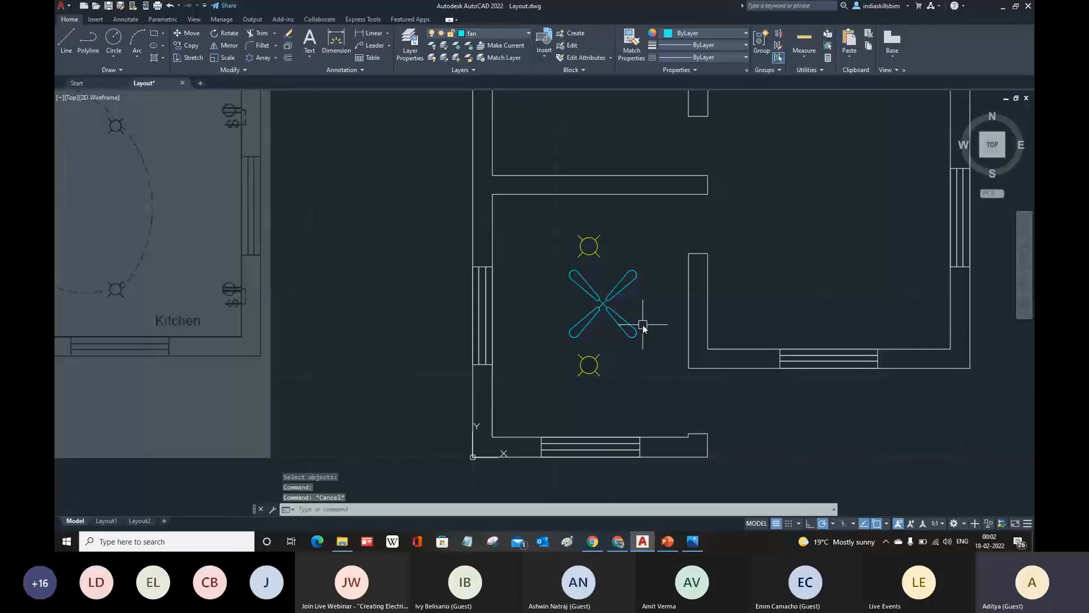
# - Make the switch layer current for drawing the switch symbols
pyautogui.scroll(-2, 667, 329)
pyautogui.scroll(2, 155, 306)
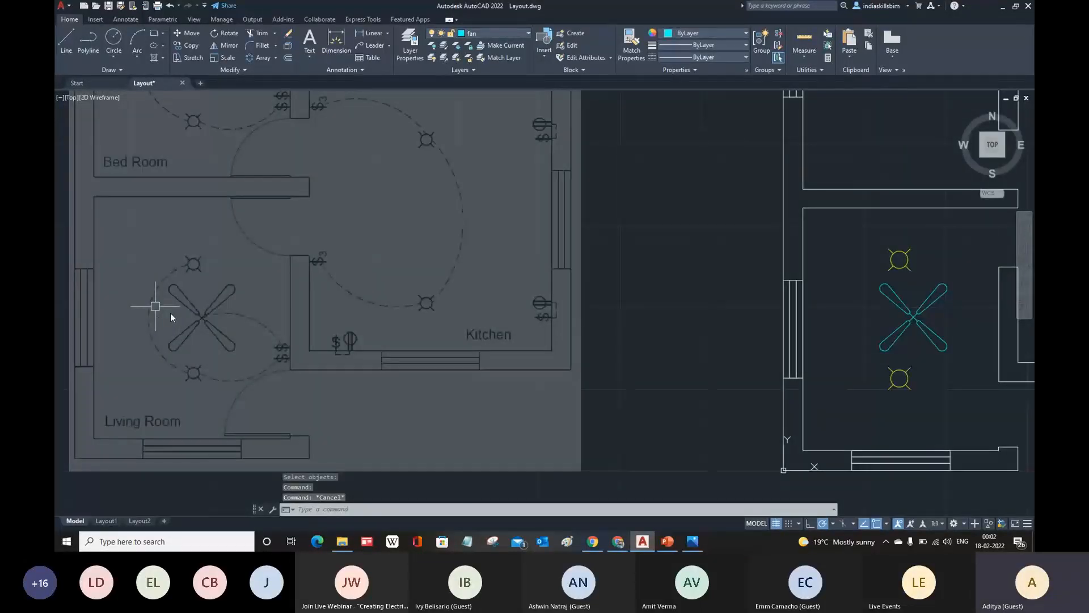
pyautogui.scroll(2, 190, 340)
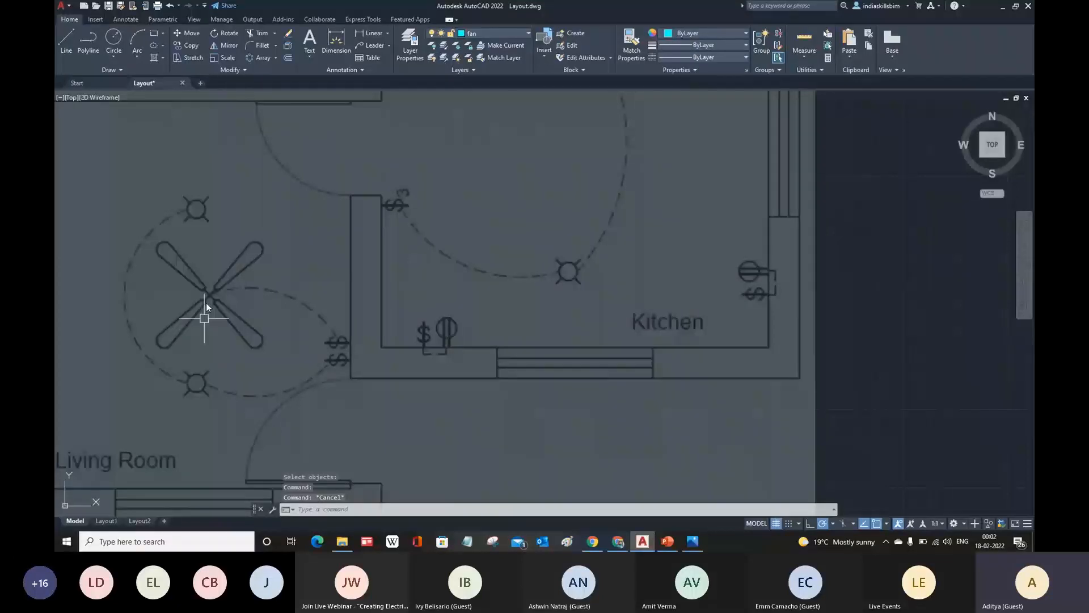
pyautogui.scroll(3, 344, 368)
pyautogui.scroll(-3, 363, 349)
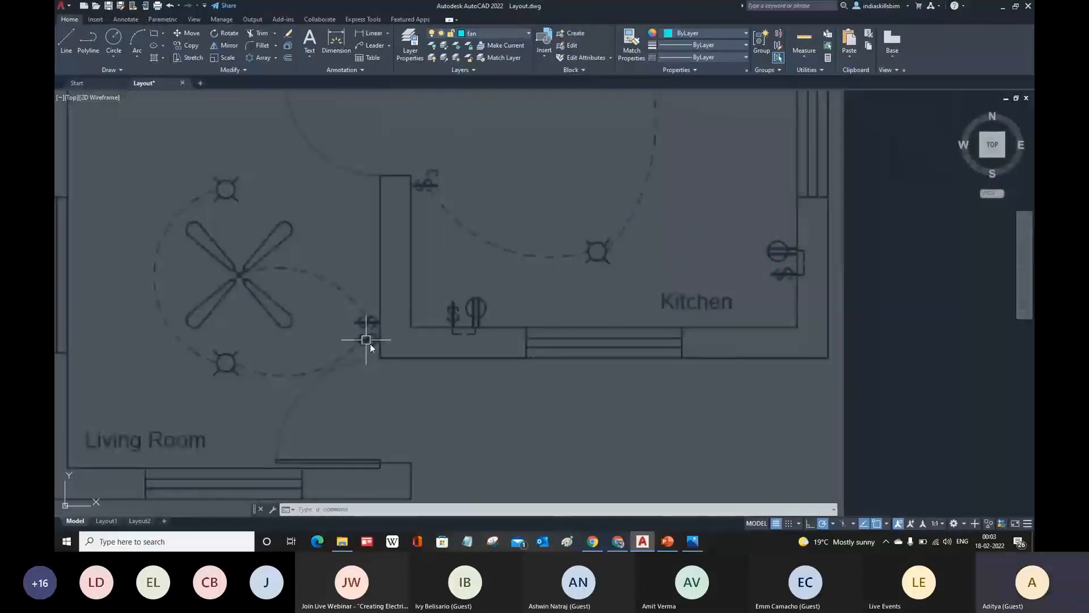
pyautogui.middleClick(370, 343)
pyautogui.middleClick(370, 343)
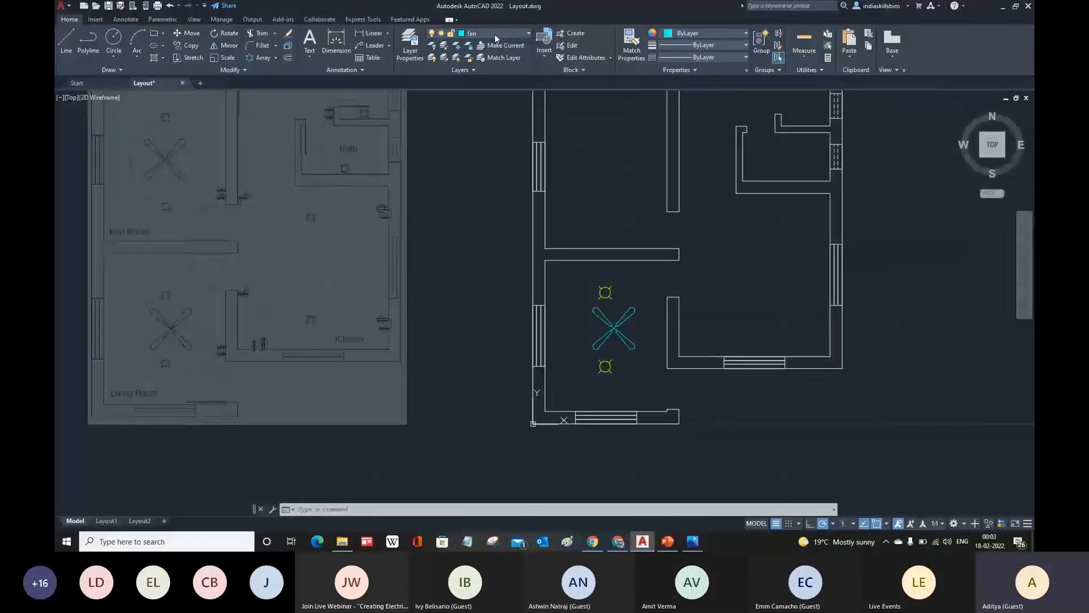
pyautogui.click(495, 34)
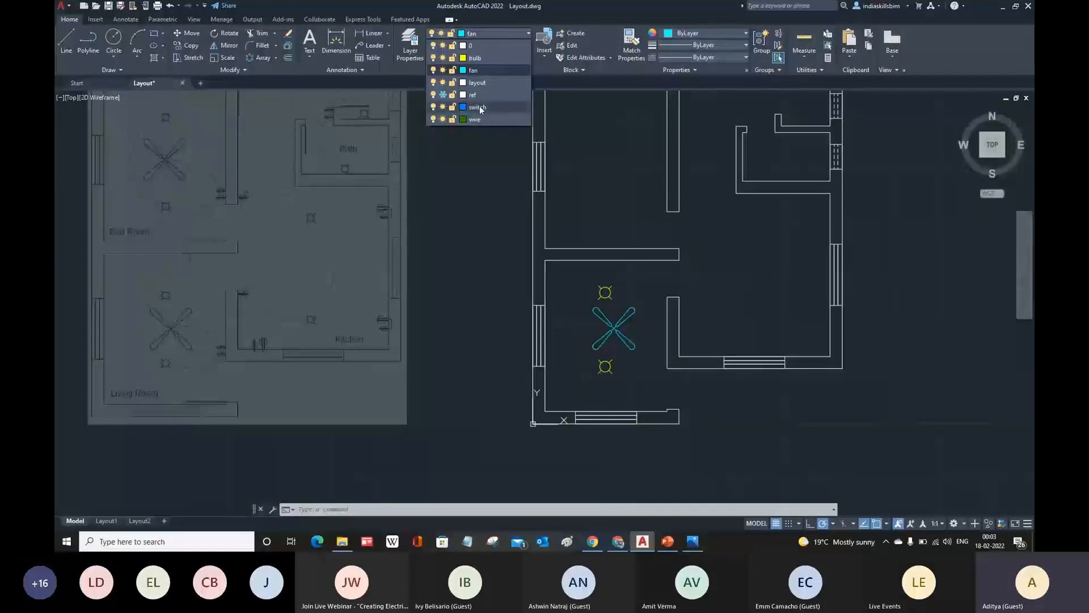
pyautogui.click(478, 108)
# - Add a multiline text "$" beside the lower bulb in the layout's living room as the switch symbol
pyautogui.scroll(2, 233, 357)
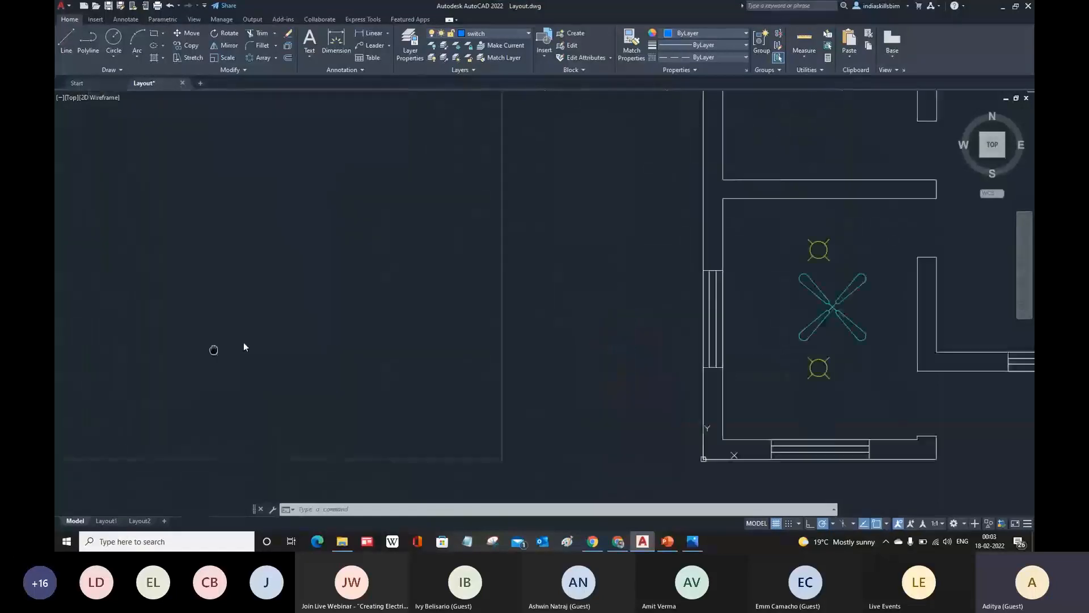
pyautogui.moveTo(214, 349); pyautogui.dragTo(254, 332, button='middle')
pyautogui.scroll(4, 254, 332)
pyautogui.scroll(-6, 254, 332)
pyautogui.write('t')
pyautogui.press('Return')
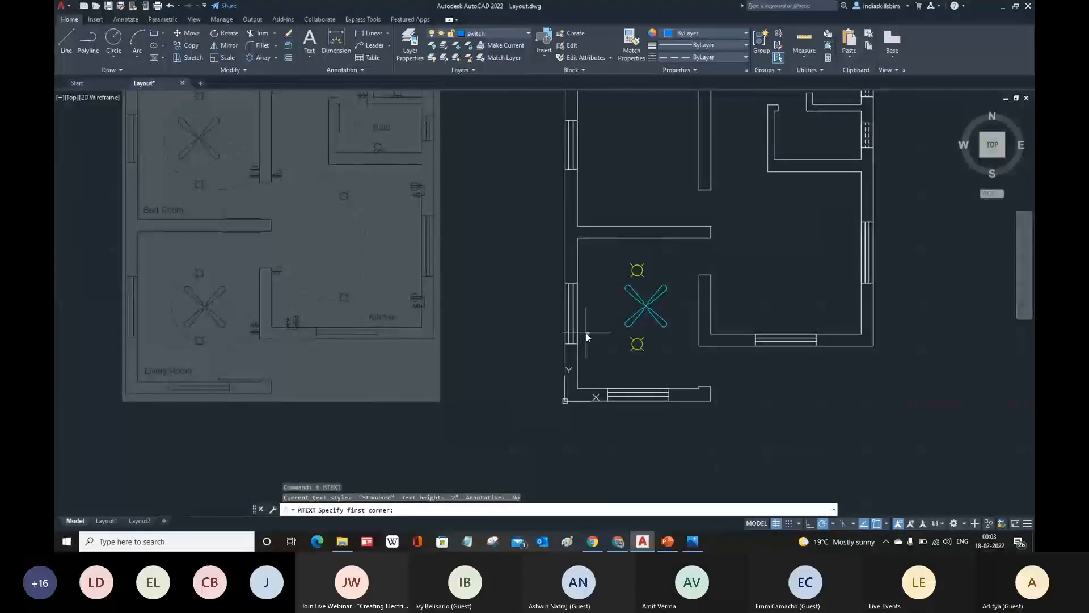
pyautogui.scroll(3, 705, 341)
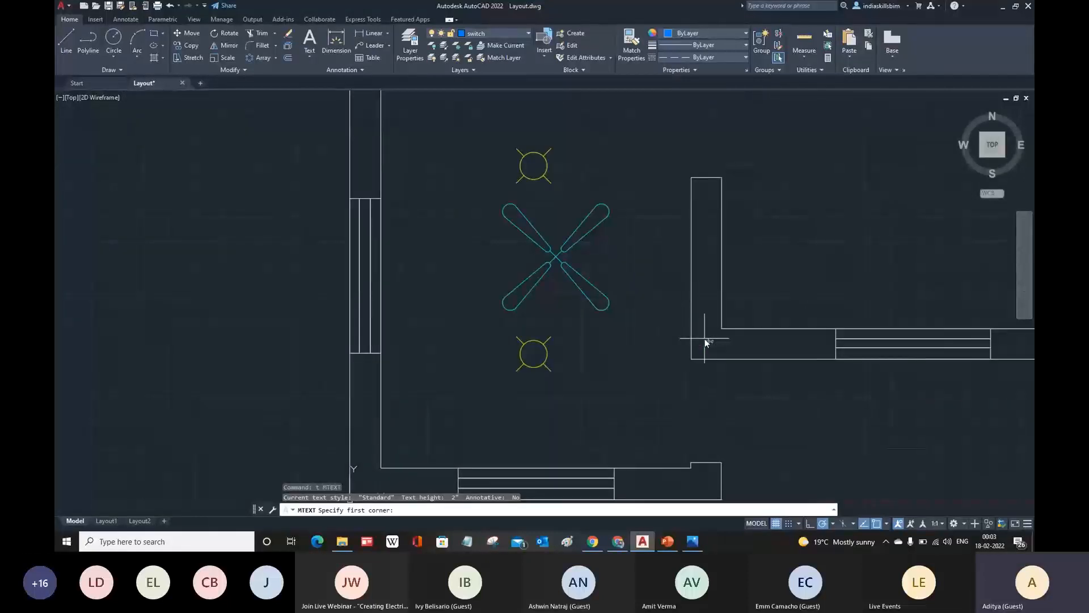
pyautogui.click(622, 337)
pyautogui.click(666, 360)
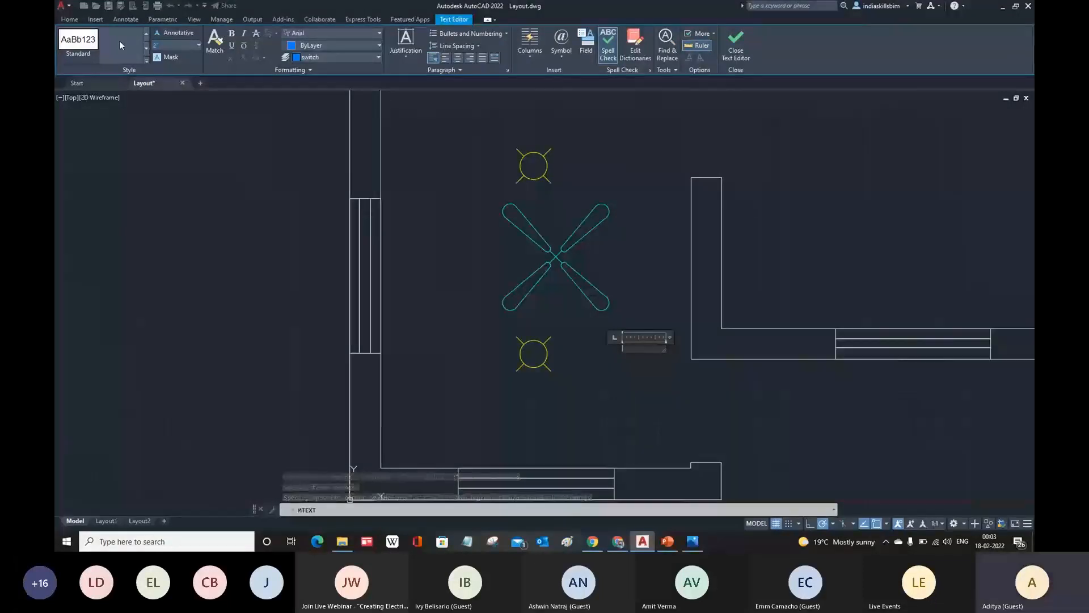
pyautogui.write('1')
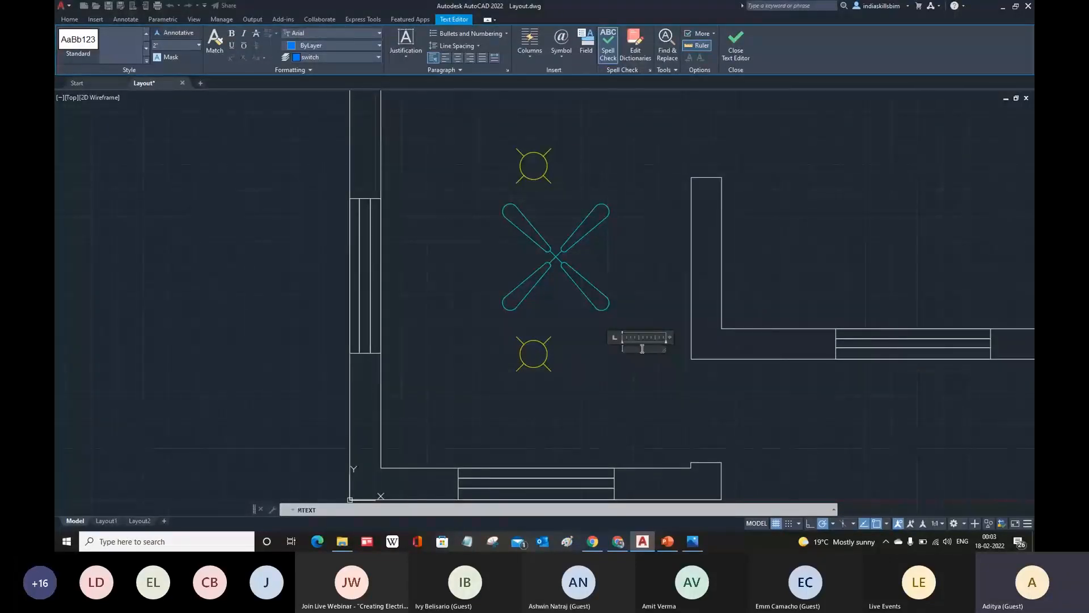
pyautogui.scroll(5, 643, 349)
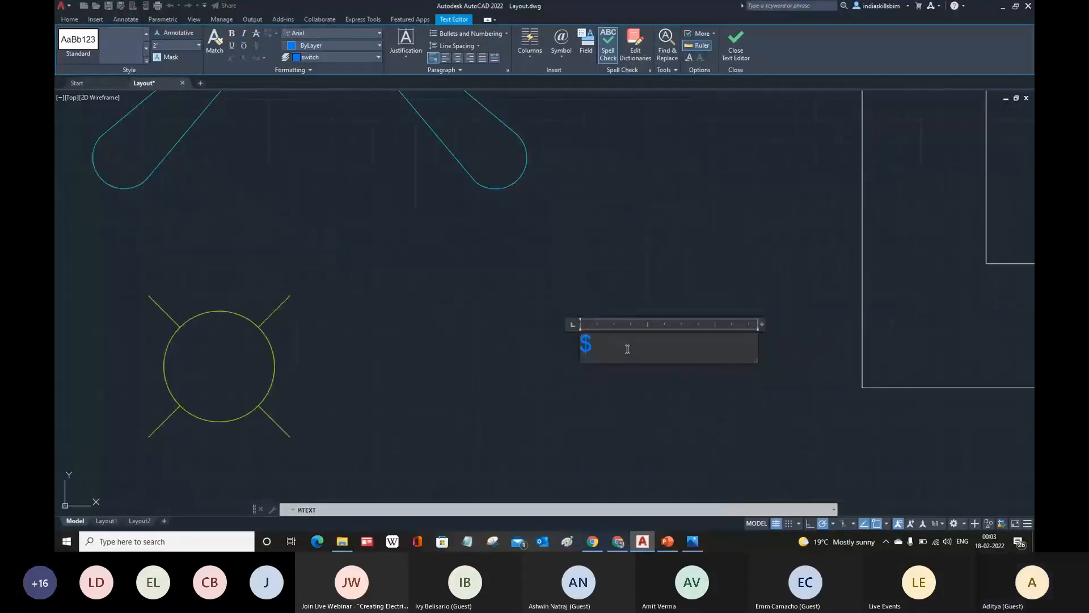
pyautogui.scroll(5, 624, 348)
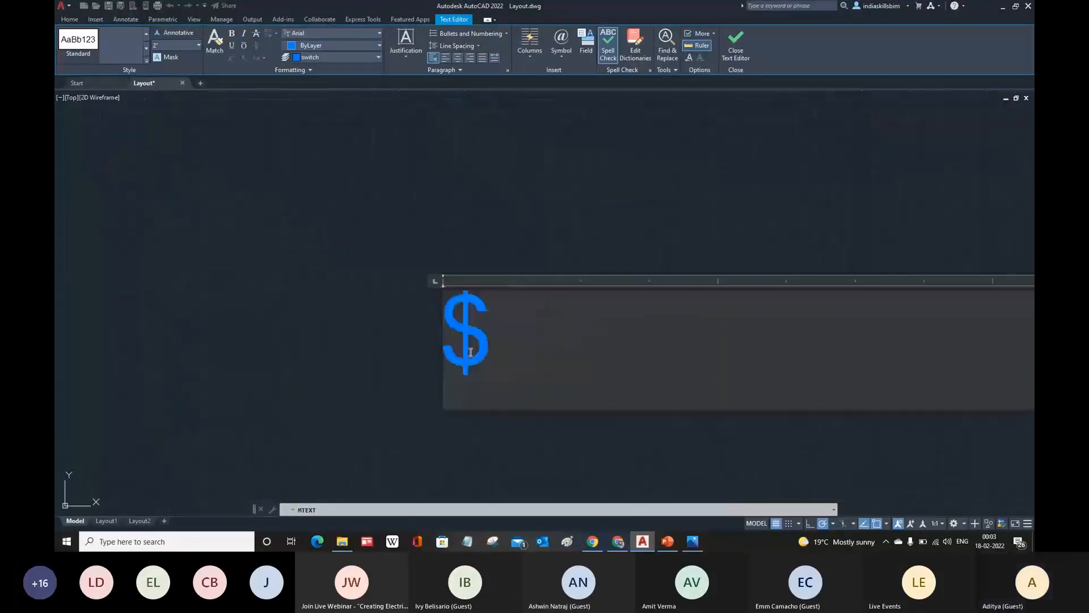
pyautogui.click(736, 44)
pyautogui.scroll(-8, 603, 335)
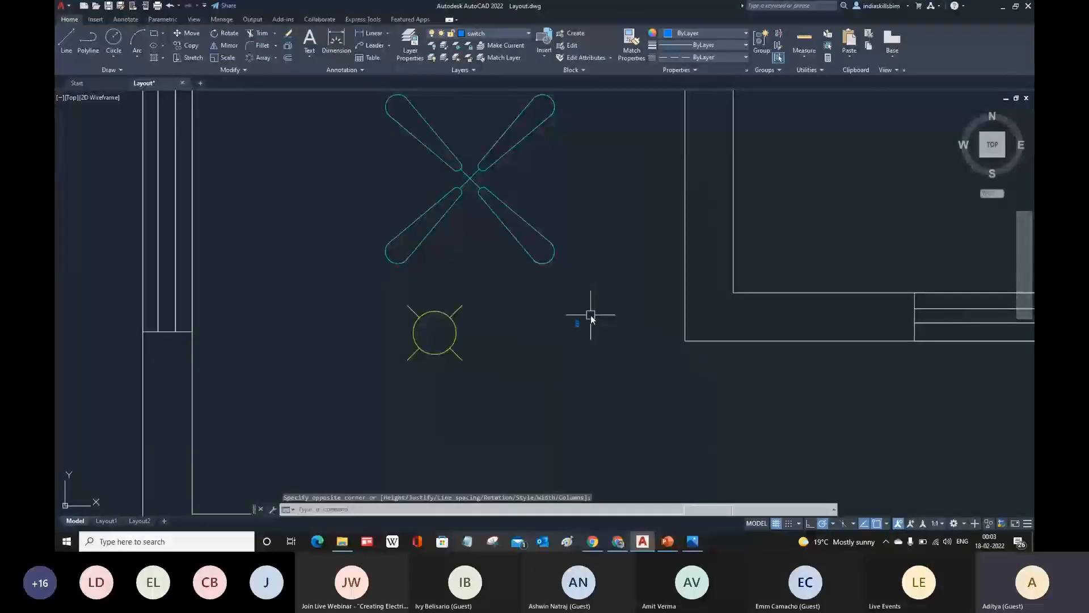
# - Set the text height of the "$" switch symbol to 10"
pyautogui.scroll(-6, 603, 348)
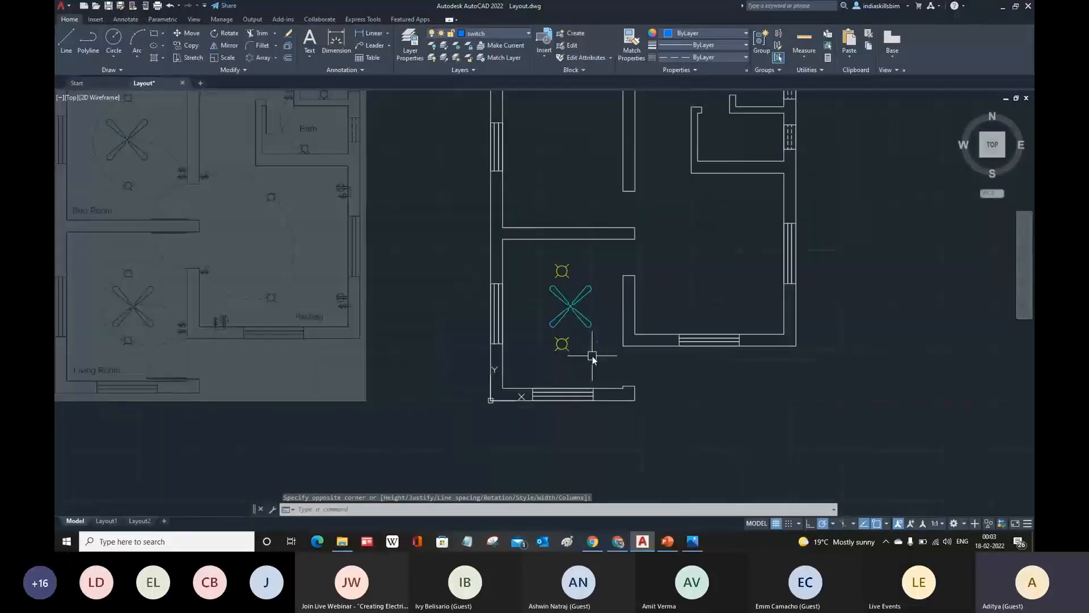
pyautogui.scroll(6, 603, 325)
pyautogui.scroll(10, 617, 303)
pyautogui.click(558, 267)
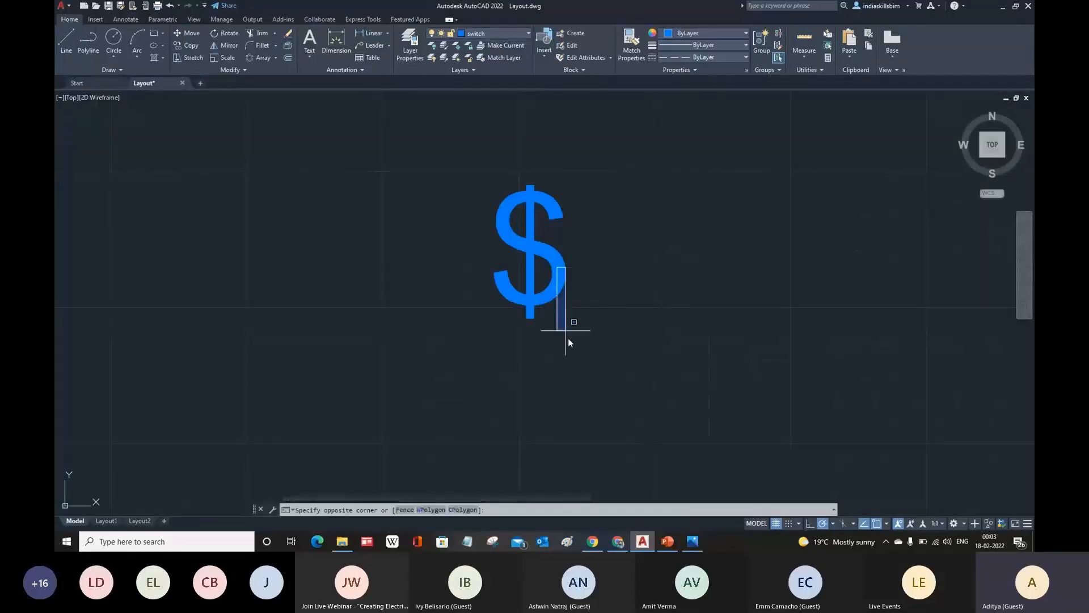
pyautogui.click(568, 334)
pyautogui.doubleClick(563, 282)
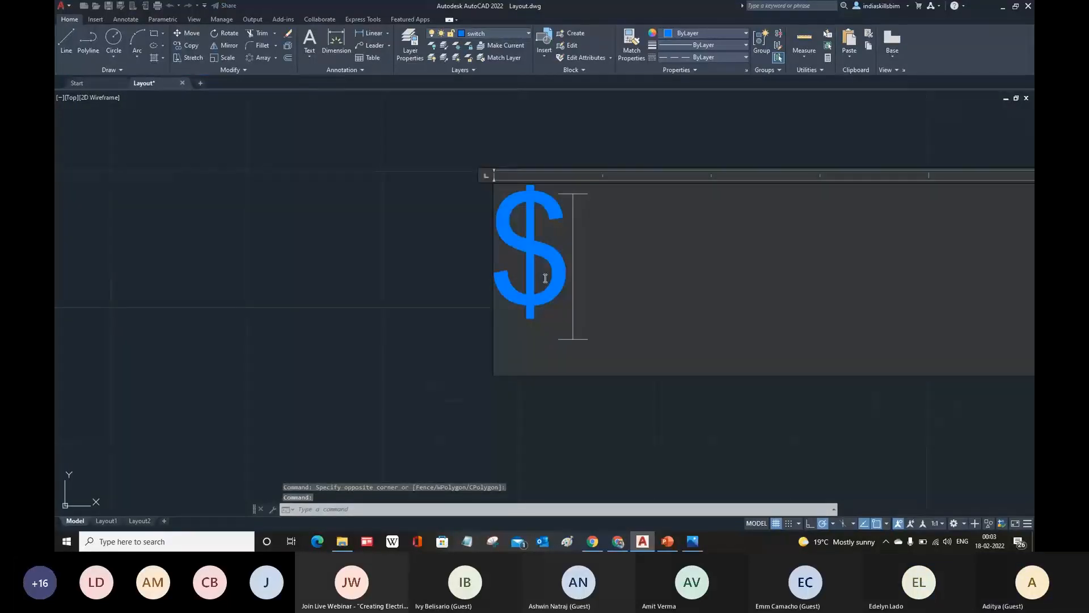
pyautogui.hotkey('ctrl', 'a')
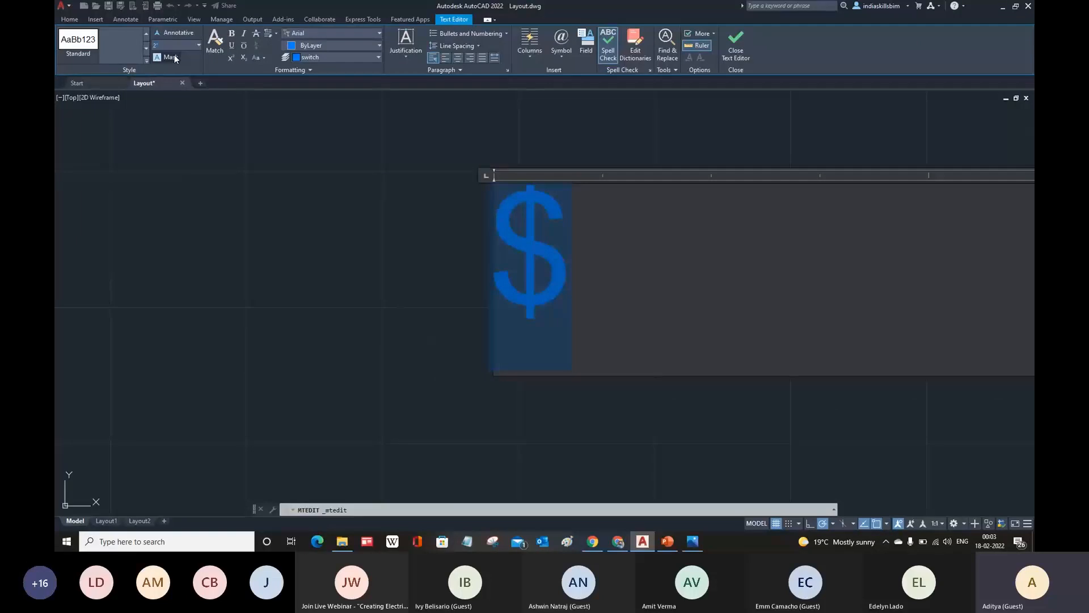
pyautogui.write('1')
pyautogui.press('Return')
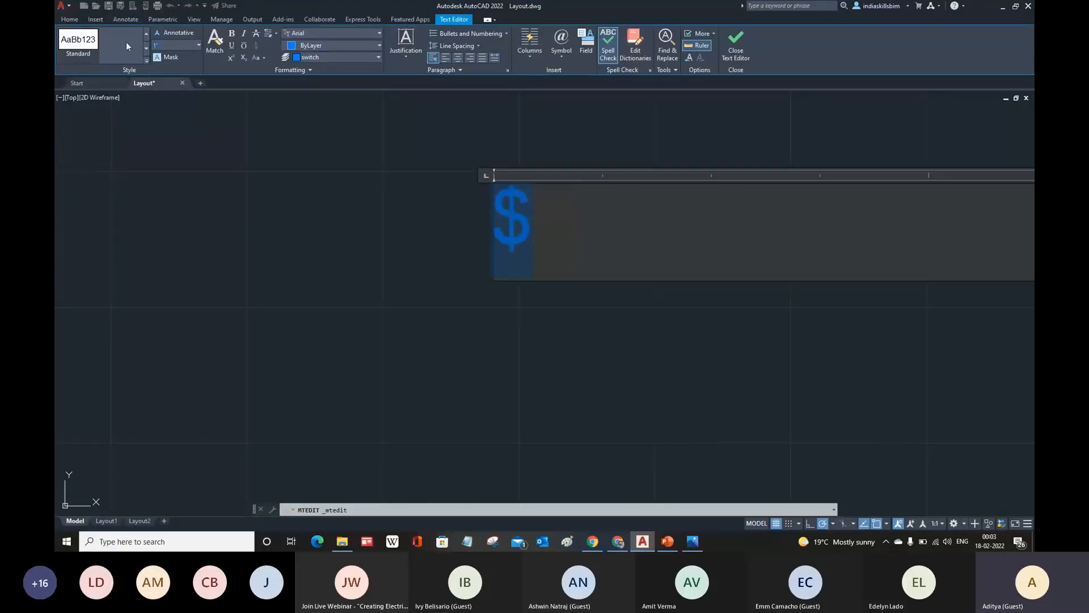
pyautogui.write('10')
pyautogui.press('Return')
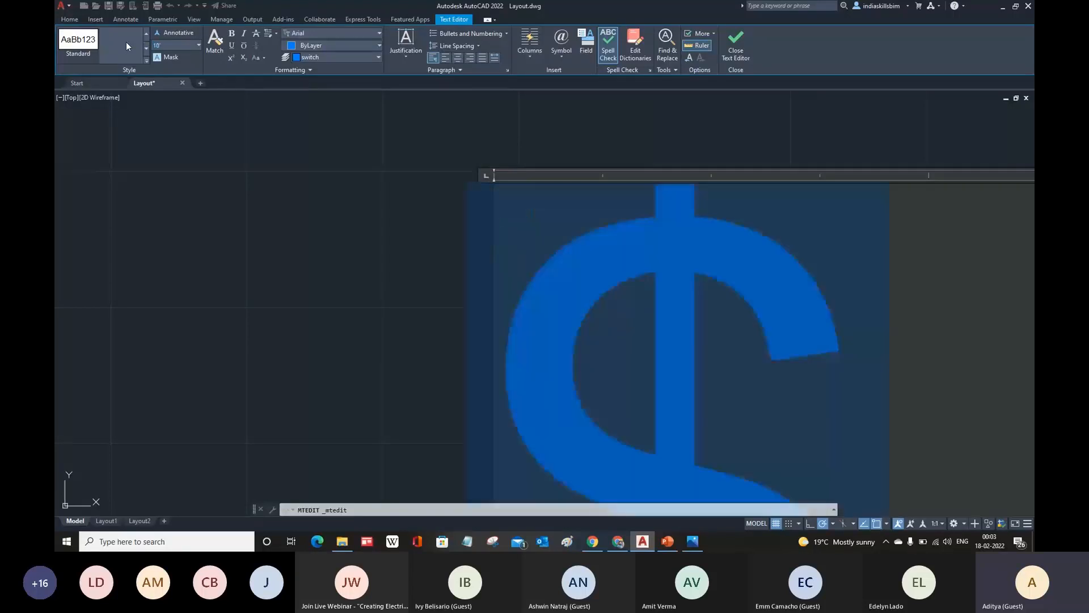
pyautogui.click(781, 88)
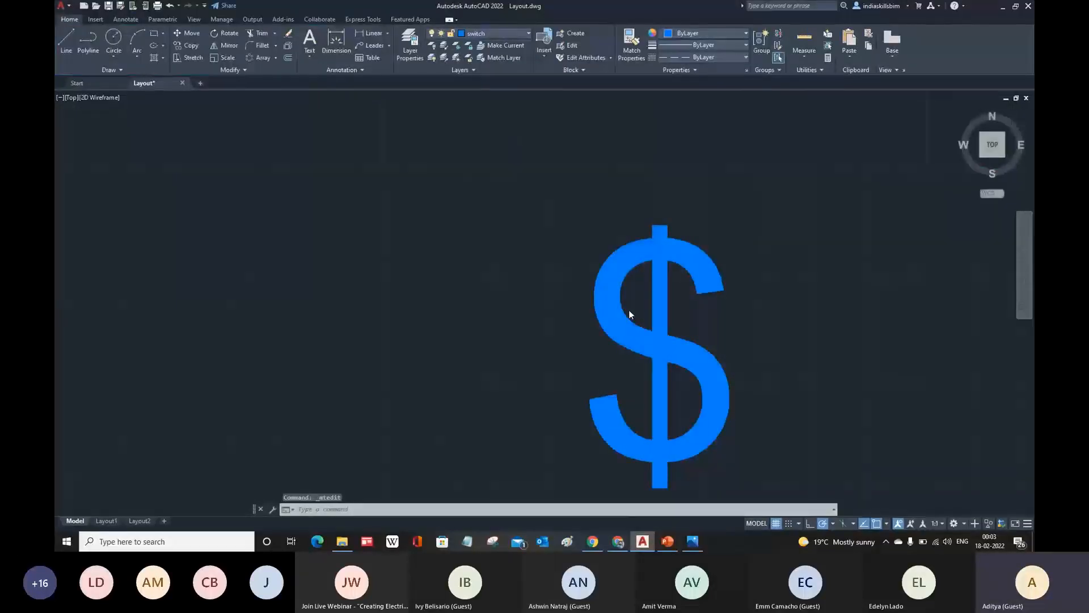
# - Rotate the "$" switch symbol a quarter turn counterclockwise about its middle
pyautogui.scroll(-12, 629, 311)
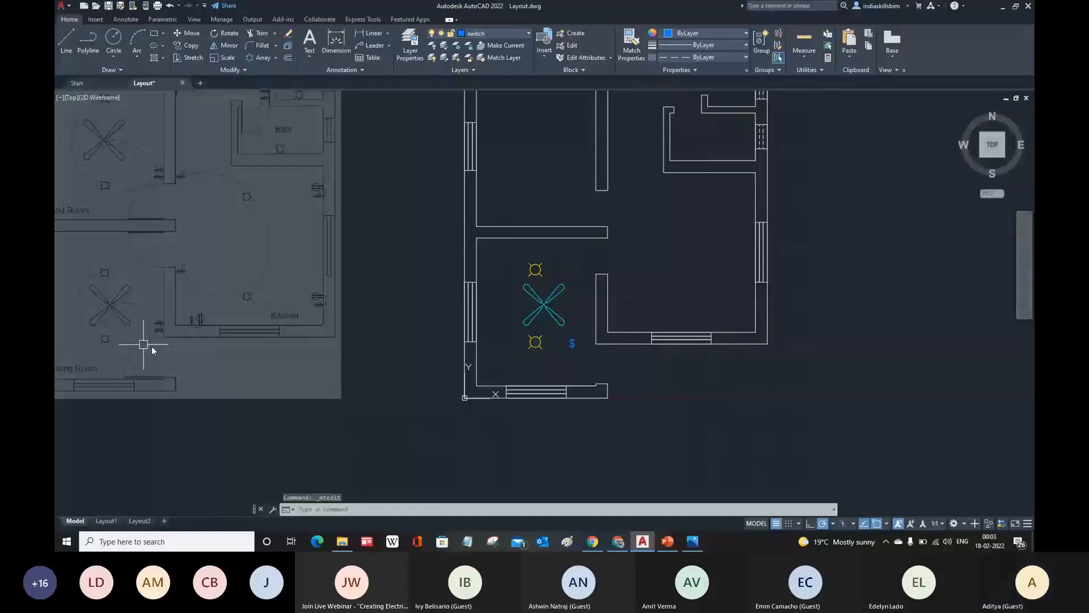
pyautogui.scroll(3, 148, 346)
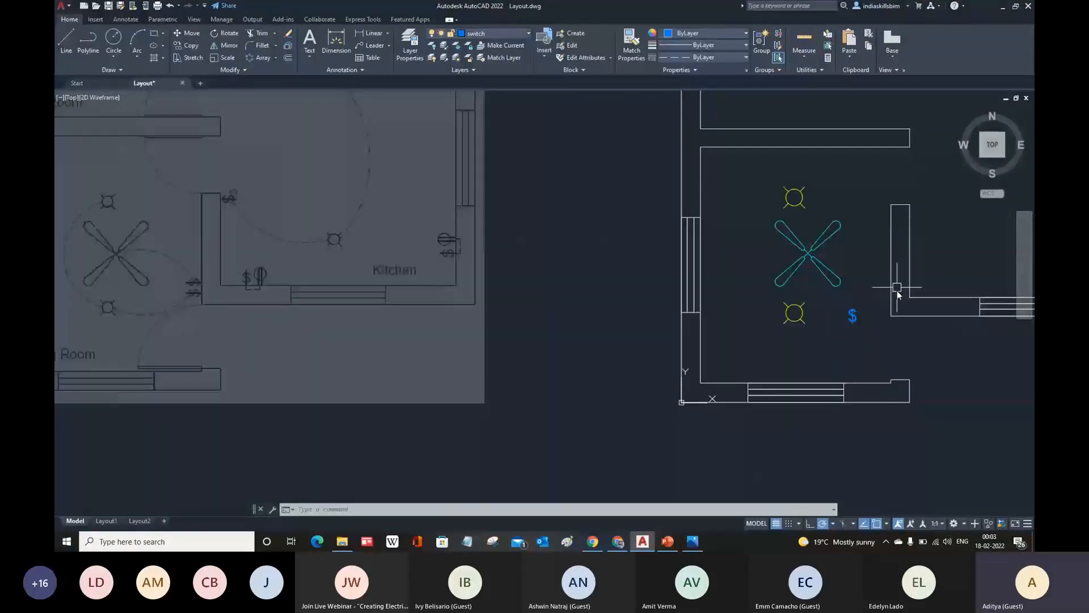
pyautogui.scroll(5, 898, 295)
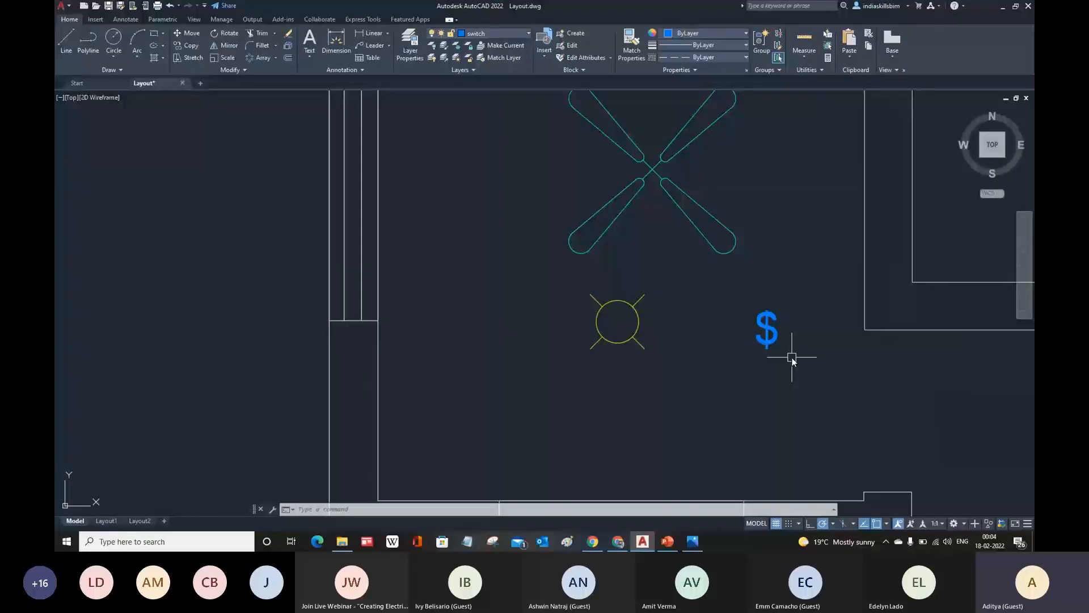
pyautogui.write('ro')
pyautogui.press('Return')
pyautogui.click(771, 330)
pyautogui.press('Return')
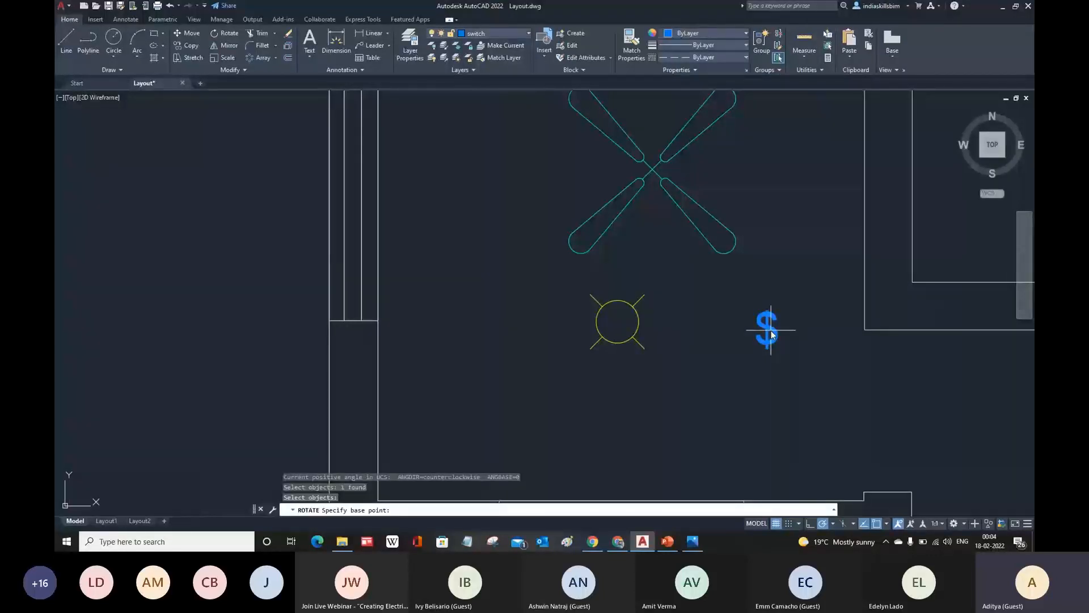
pyautogui.click(771, 333)
pyautogui.scroll(4, 771, 334)
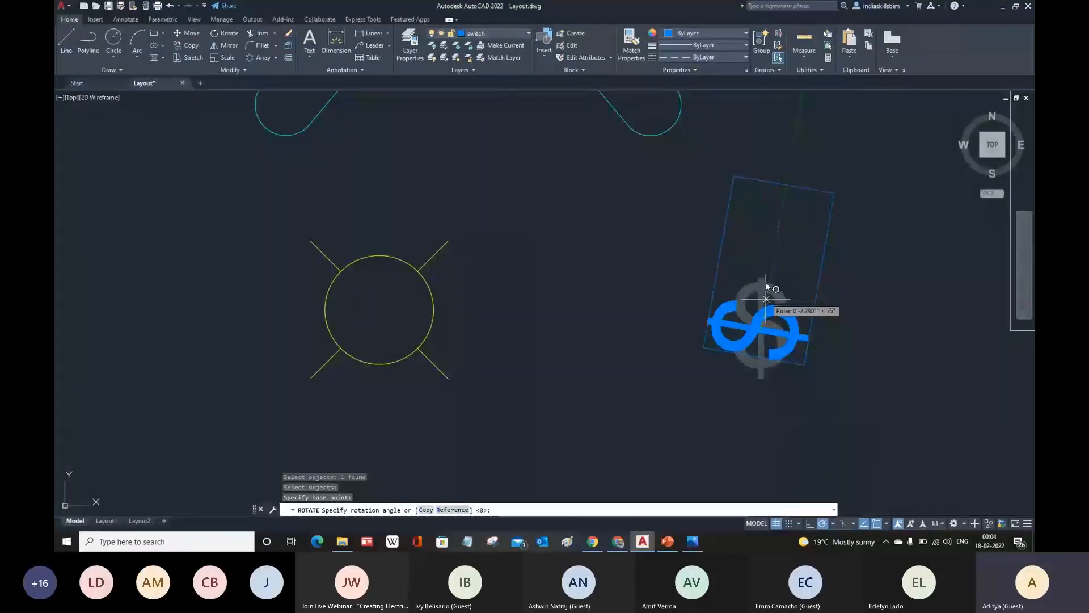
pyautogui.click(763, 298)
# - Move the rotated "$" symbol against the living room's right-hand wall, just above the wall's lower corner
pyautogui.scroll(-5, 813, 348)
pyautogui.write('m')
pyautogui.press('Return')
pyautogui.click(803, 342)
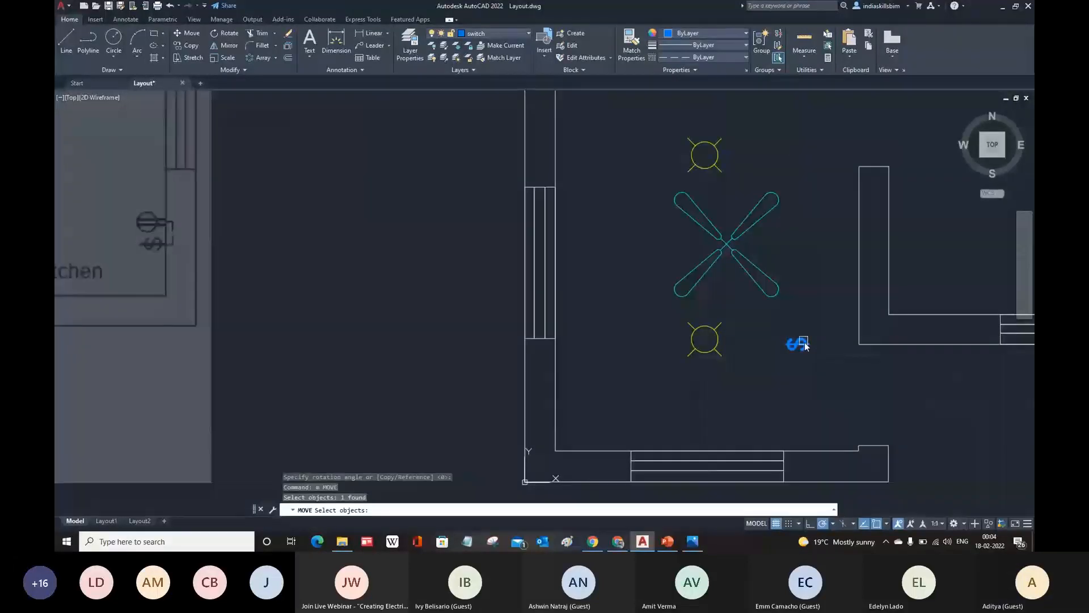
pyautogui.press('Return')
pyautogui.click(800, 344)
pyautogui.scroll(4, 803, 358)
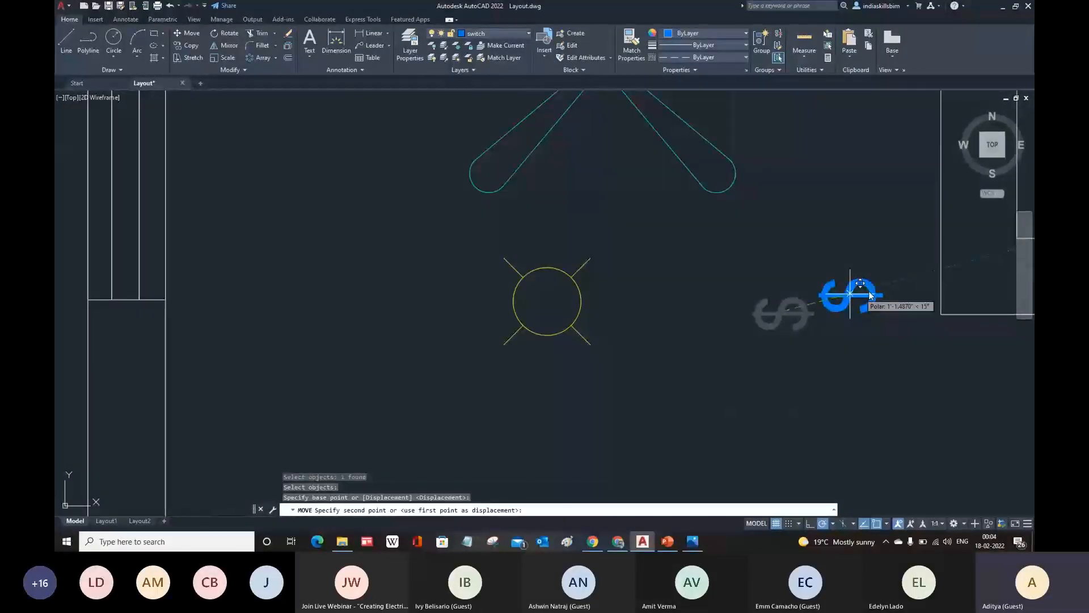
pyautogui.moveTo(891, 281); pyautogui.dragTo(795, 340, button='middle')
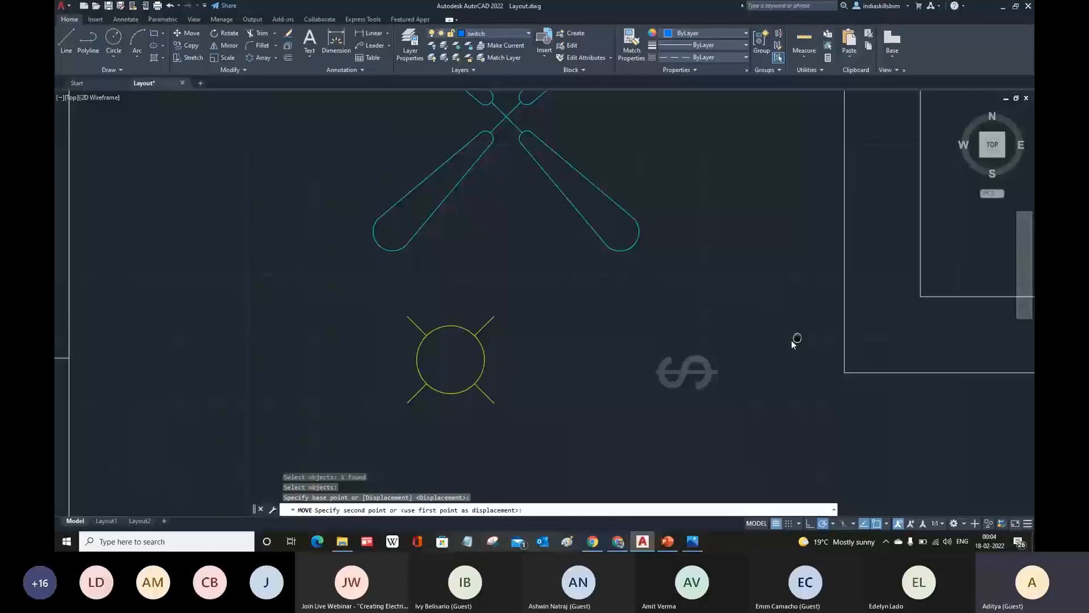
pyautogui.scroll(-5, 793, 339)
pyautogui.scroll(5, 959, 364)
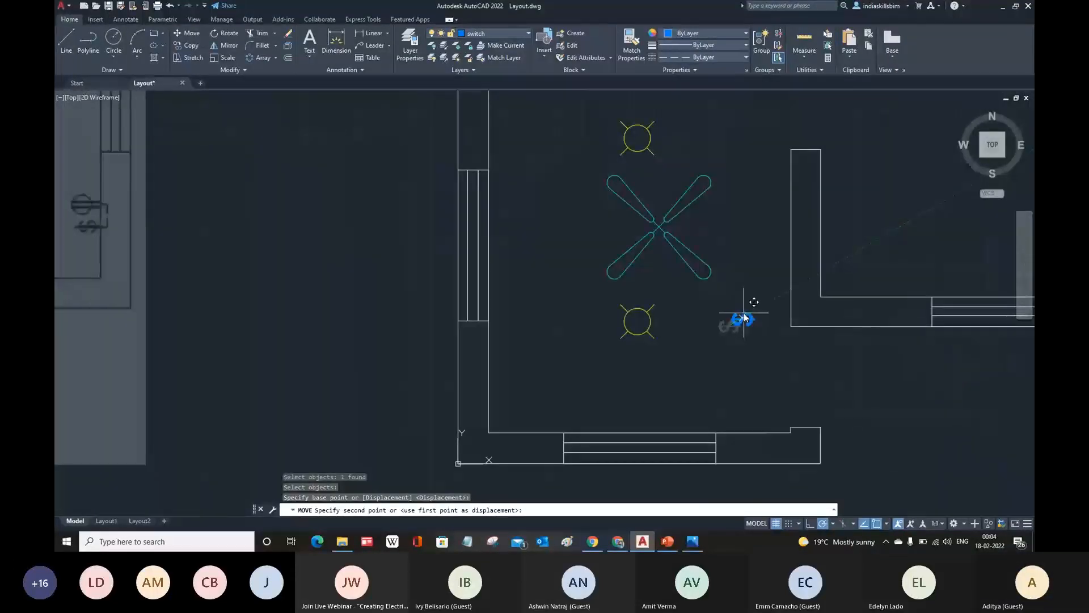
pyautogui.scroll(4, 745, 318)
pyautogui.click(834, 325)
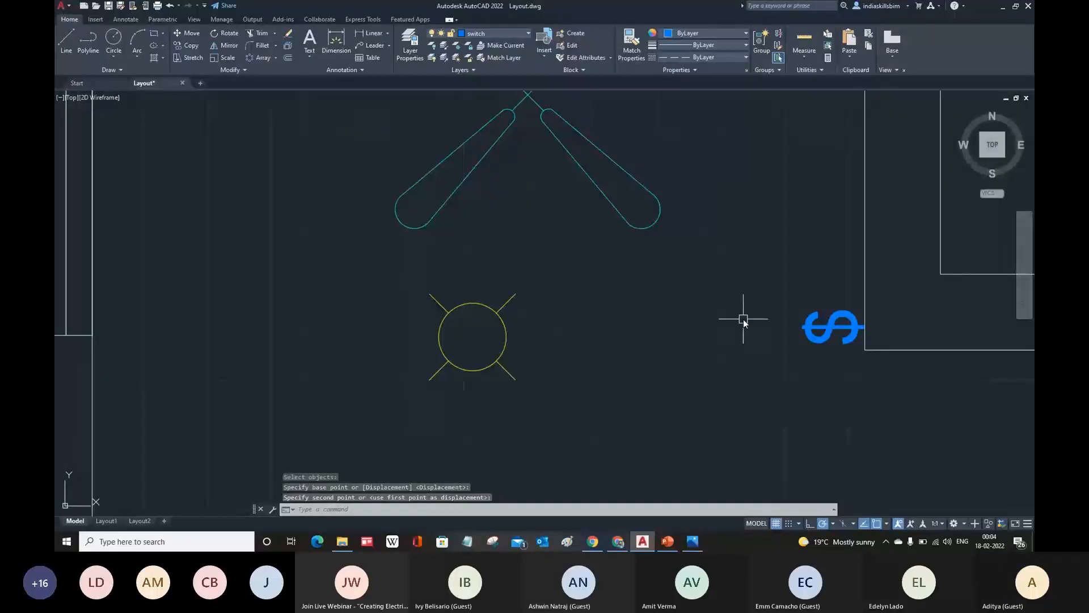
# - Copy the "$" symbol once, placing the second switch directly above the first along the wall
pyautogui.write('co')
pyautogui.press('Return')
pyautogui.scroll(3, 784, 266)
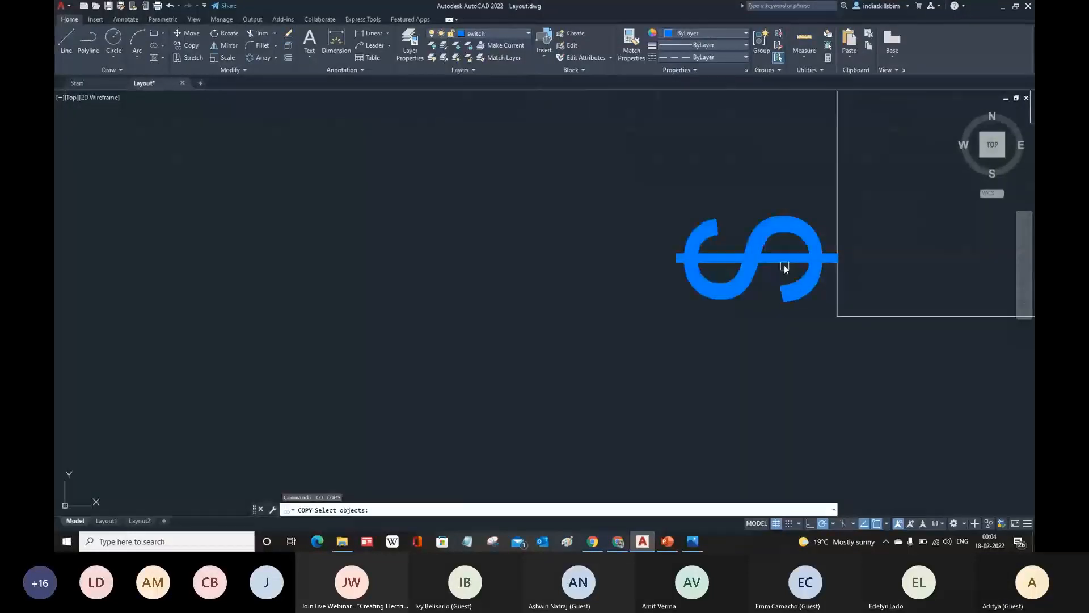
pyautogui.click(784, 264)
pyautogui.press('Return')
pyautogui.click(784, 264)
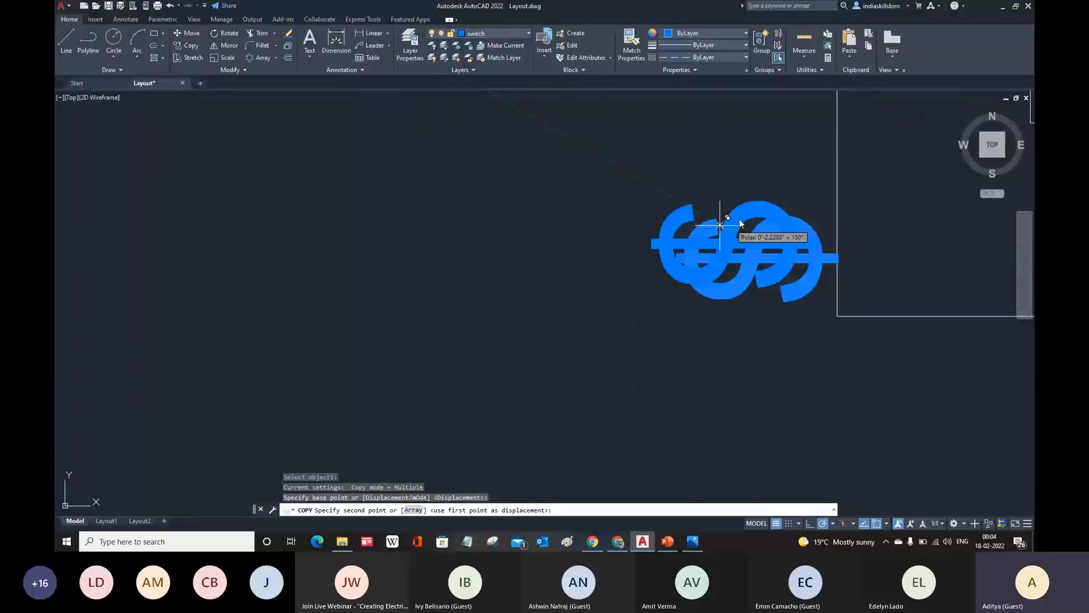
pyautogui.click(719, 224)
pyautogui.scroll(-3, 769, 303)
pyautogui.press('Escape')
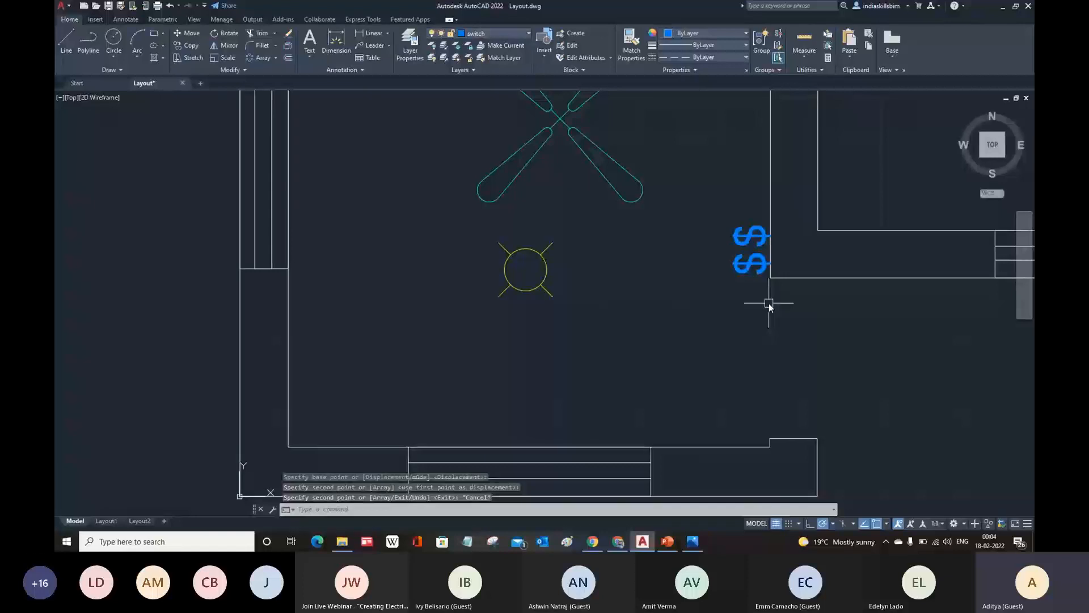
# - Make the wire layer current for drawing the wiring
pyautogui.scroll(-5, 769, 303)
pyautogui.moveTo(155, 274); pyautogui.dragTo(400, 362, button='middle')
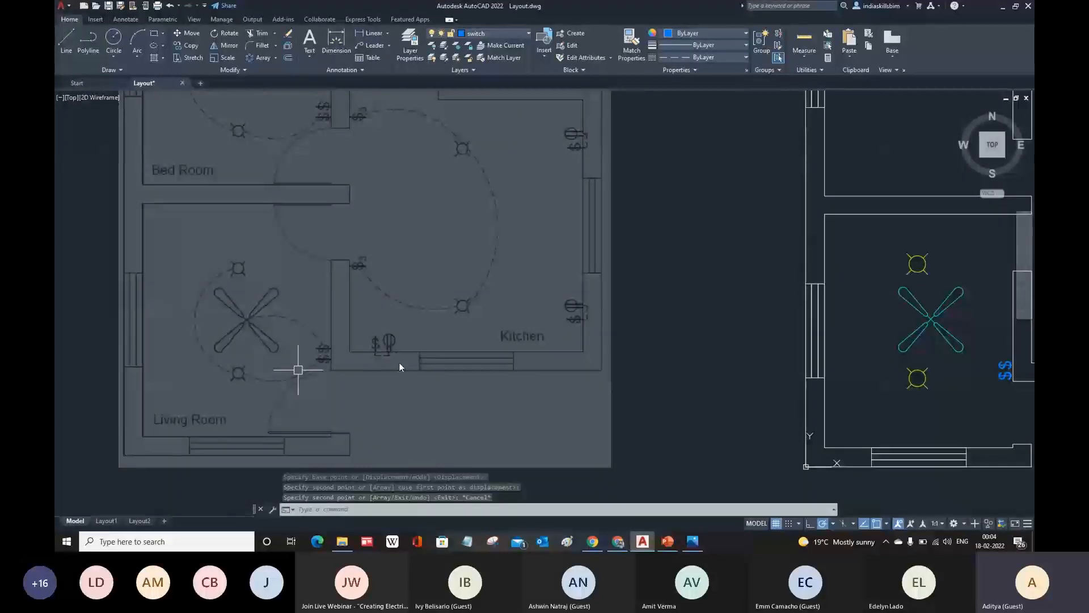
pyautogui.scroll(-2, 399, 363)
pyautogui.click(509, 33)
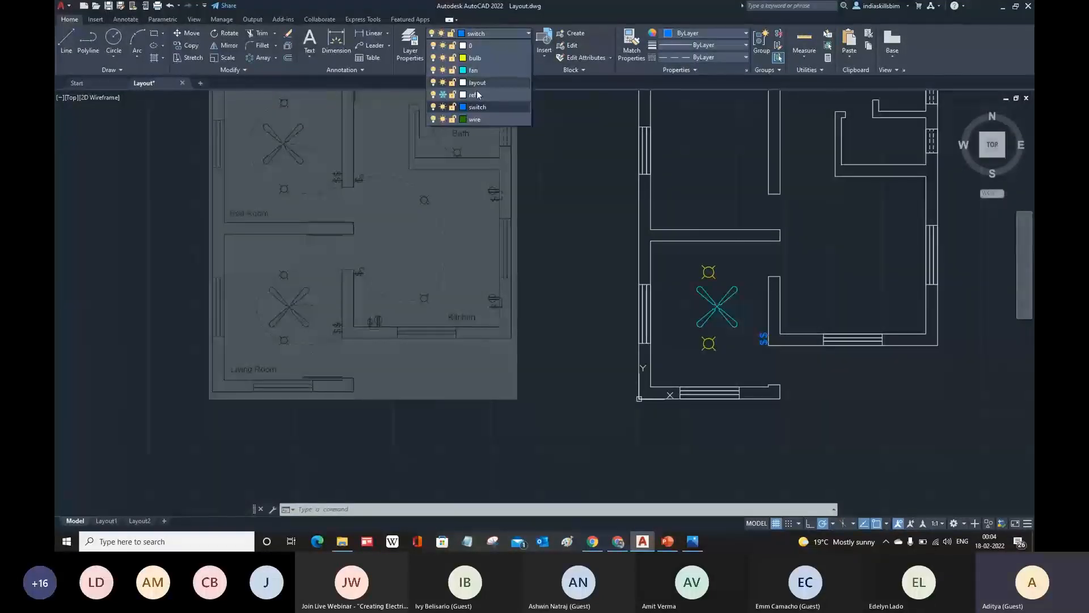
pyautogui.click(475, 119)
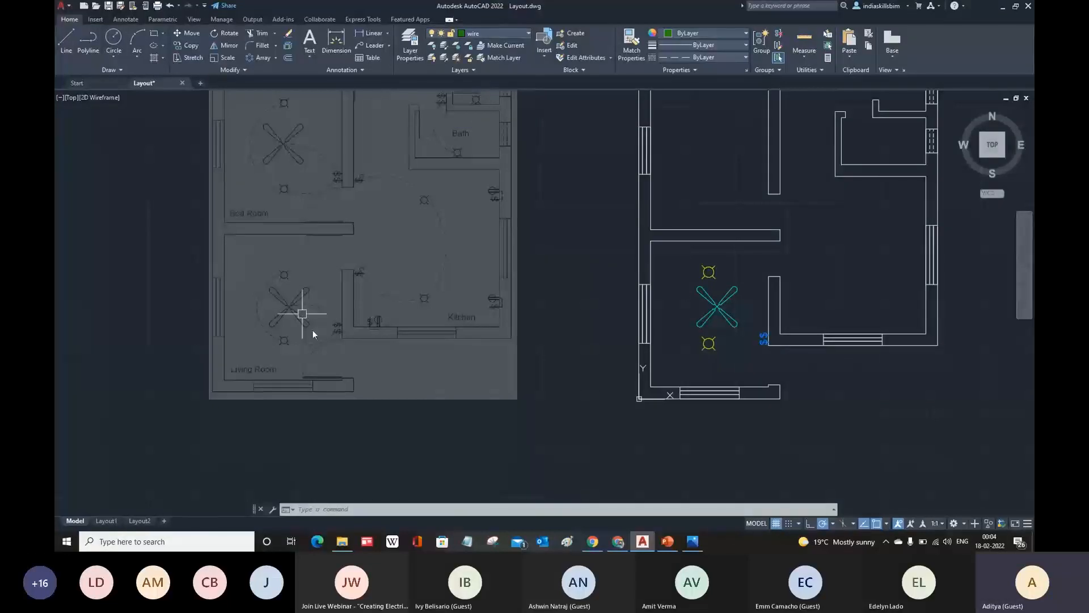
# - Start a three-point arc for the wire between the living room's switches and the lower bulb
pyautogui.scroll(2, 314, 333)
pyautogui.scroll(-2, 386, 332)
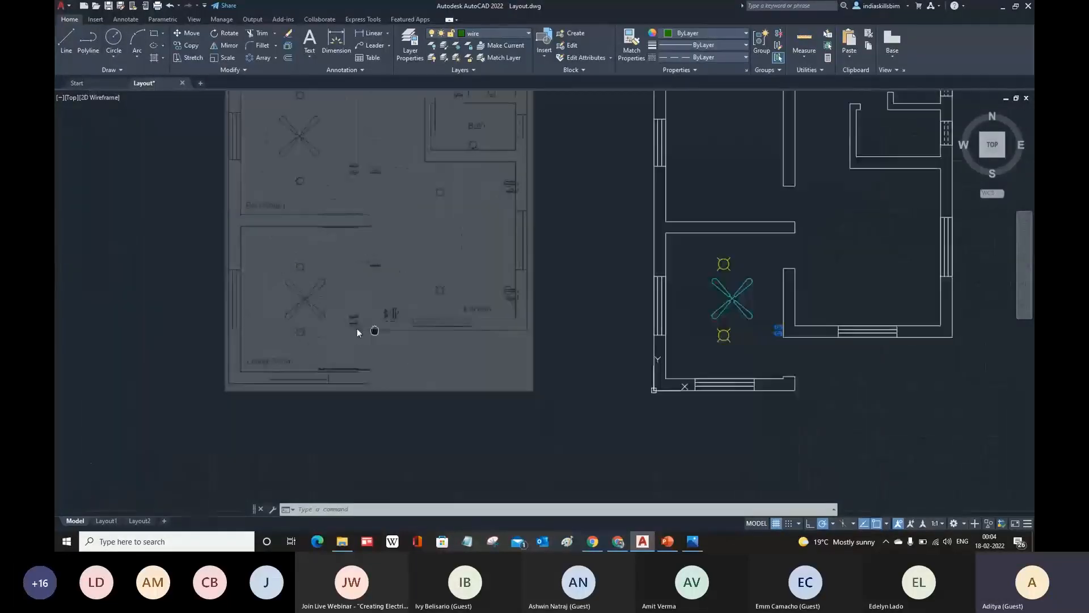
pyautogui.scroll(3, 357, 328)
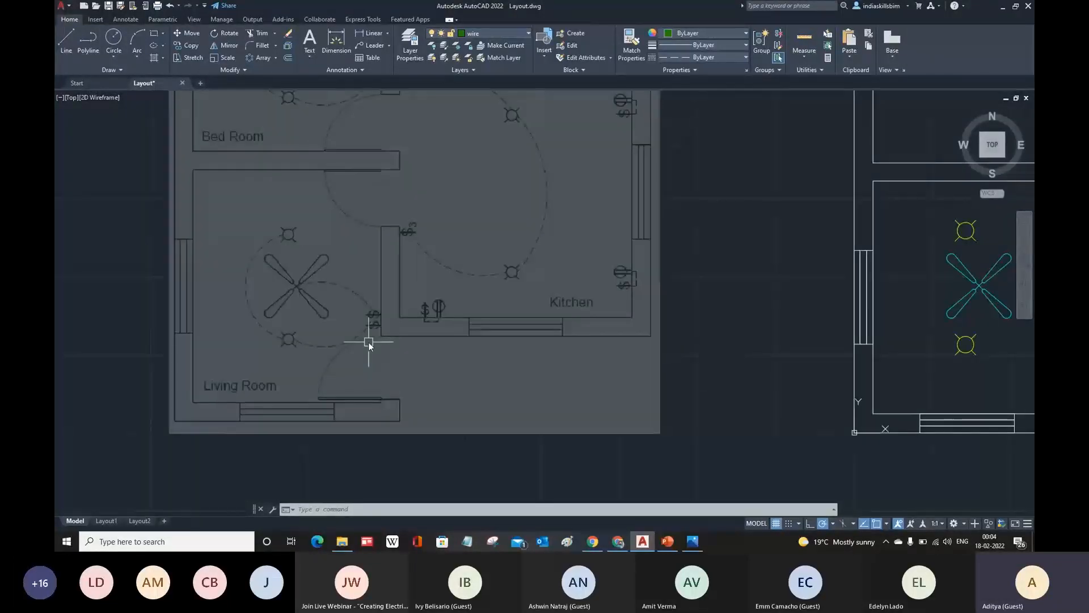
pyautogui.scroll(2, 369, 341)
pyautogui.scroll(-5, 286, 335)
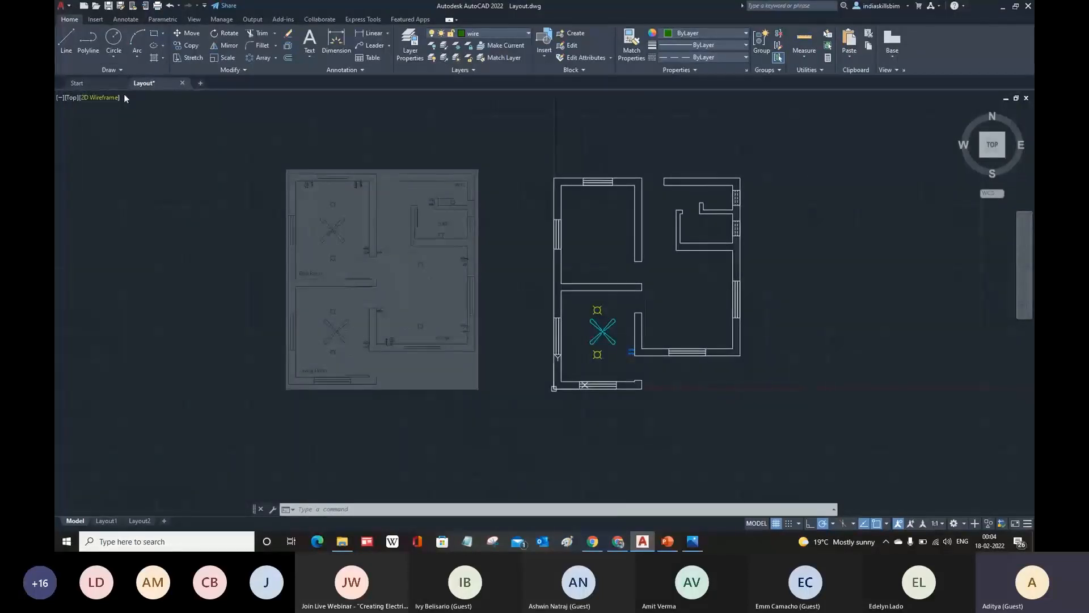
pyautogui.click(138, 57)
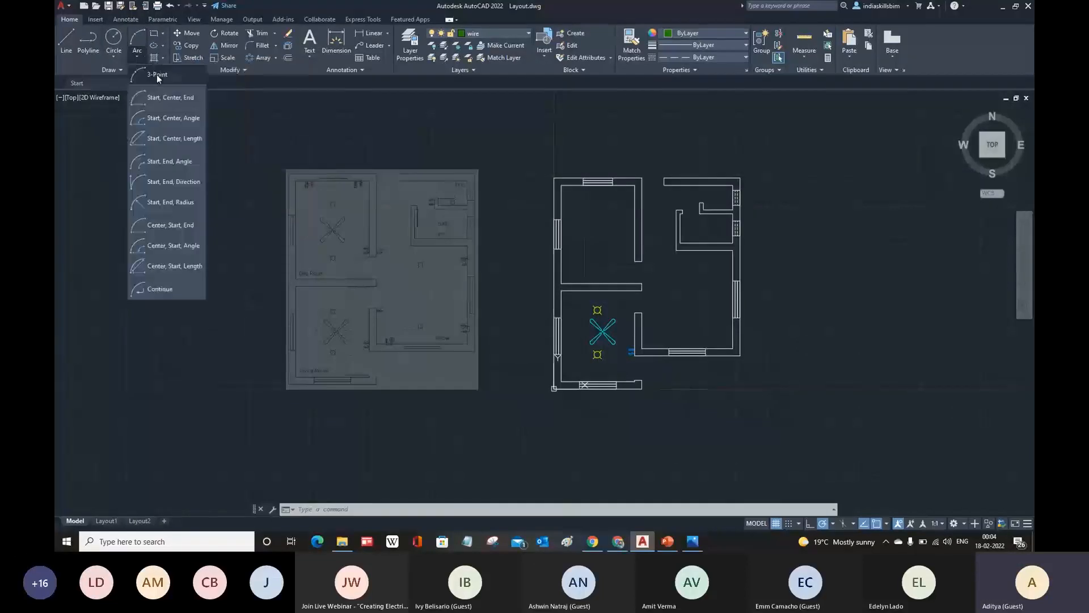
pyautogui.click(163, 76)
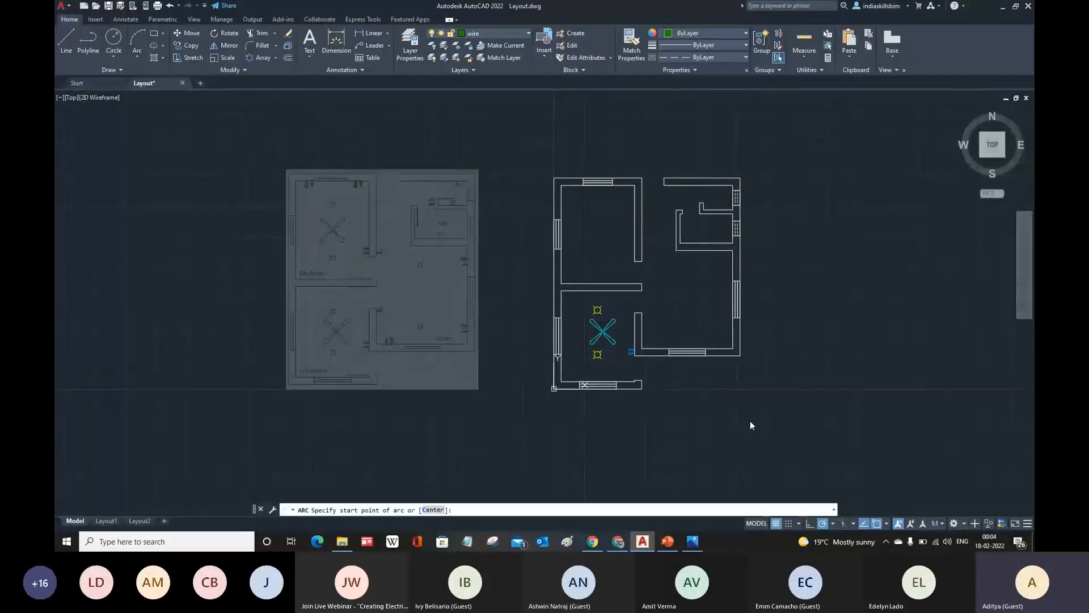
pyautogui.scroll(5, 624, 381)
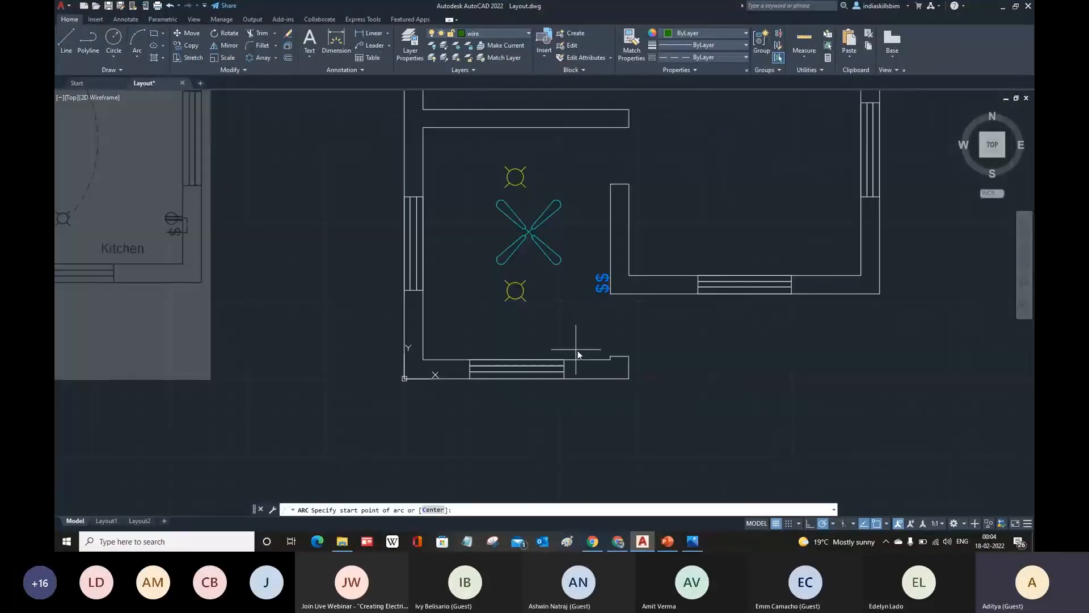
pyautogui.scroll(-4, 805, 414)
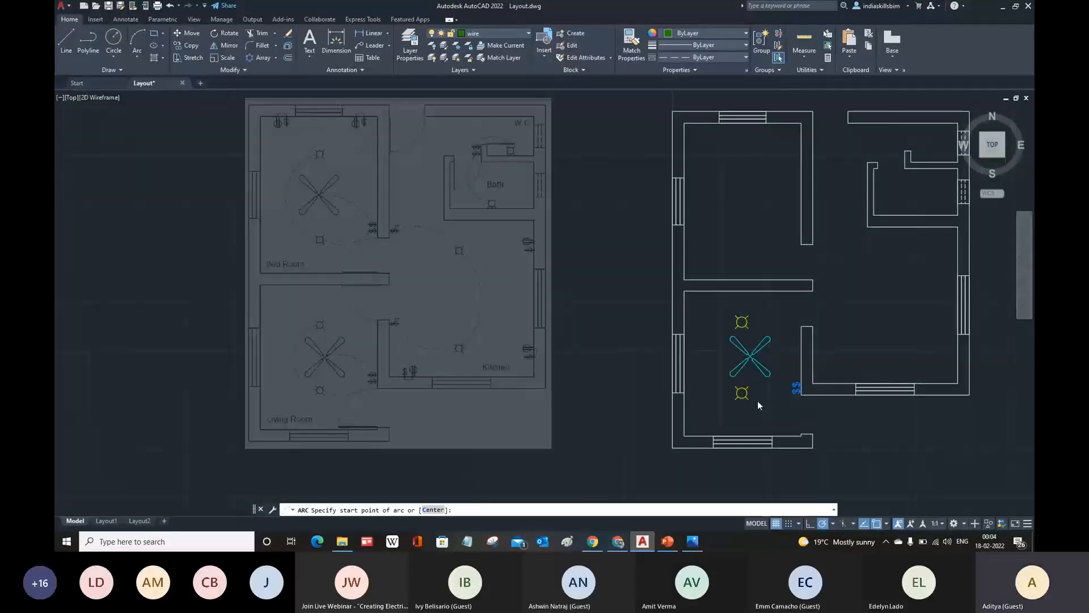
pyautogui.scroll(8, 763, 400)
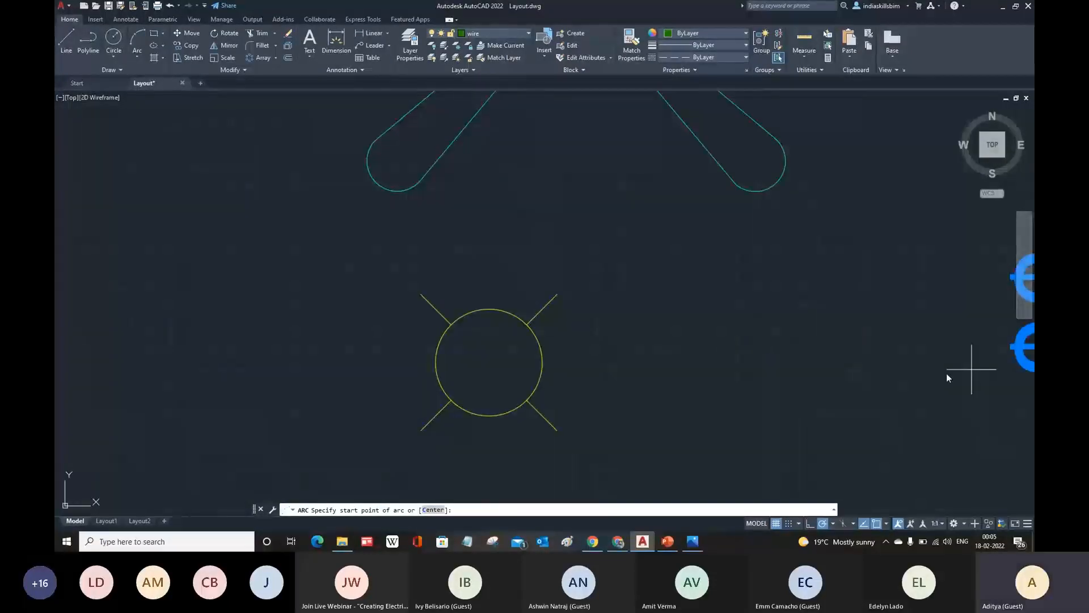
pyautogui.moveTo(947, 372); pyautogui.dragTo(717, 365, button='middle')
pyautogui.click(798, 355)
pyautogui.scroll(-5, 709, 434)
pyautogui.scroll(-3, 696, 437)
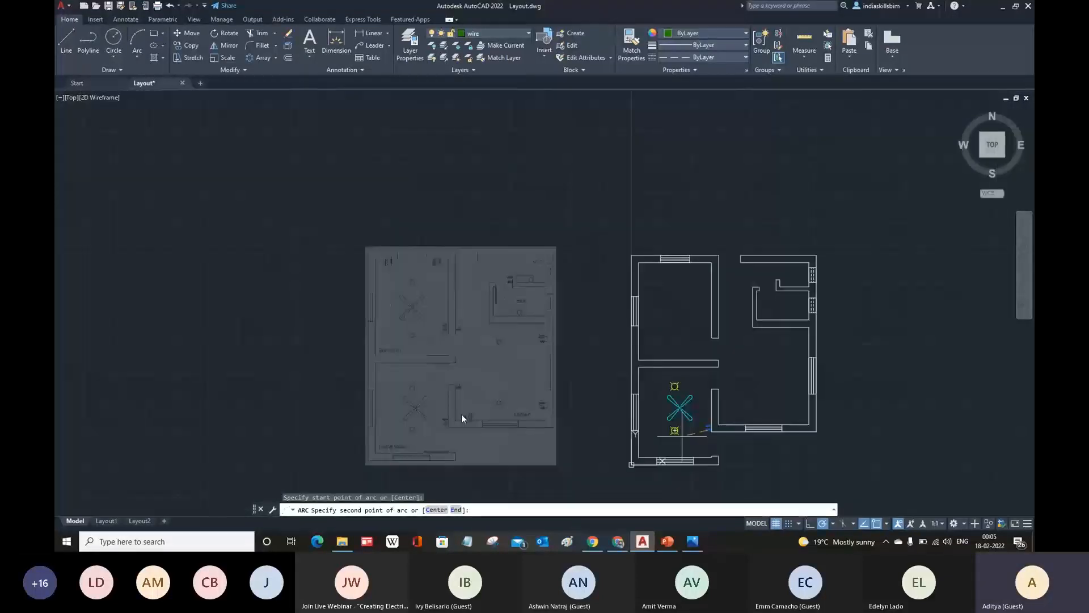
pyautogui.scroll(6, 435, 445)
pyautogui.scroll(-4, 502, 347)
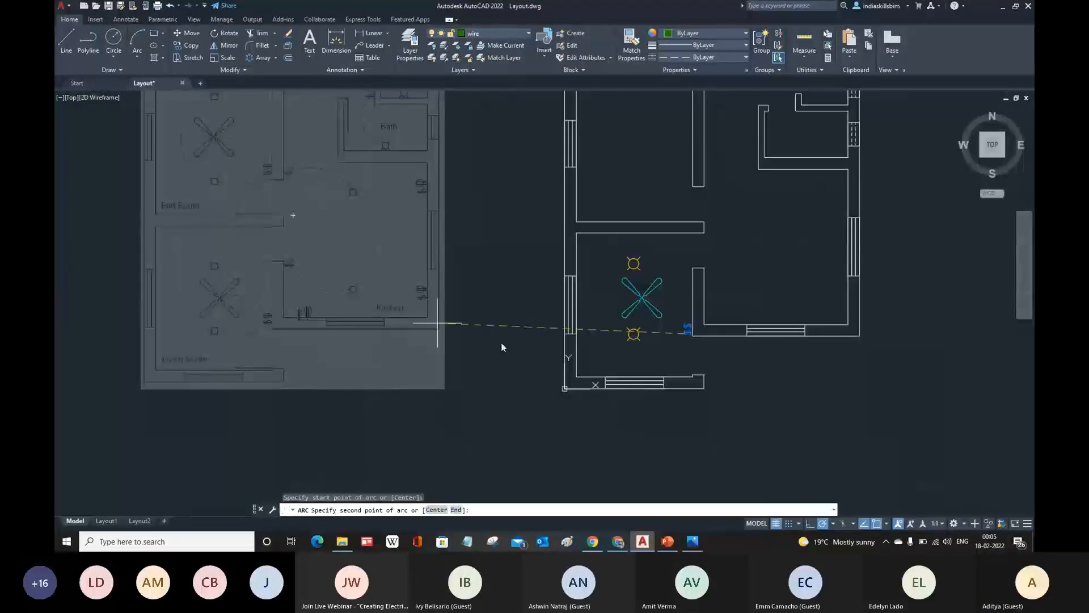
pyautogui.scroll(6, 502, 347)
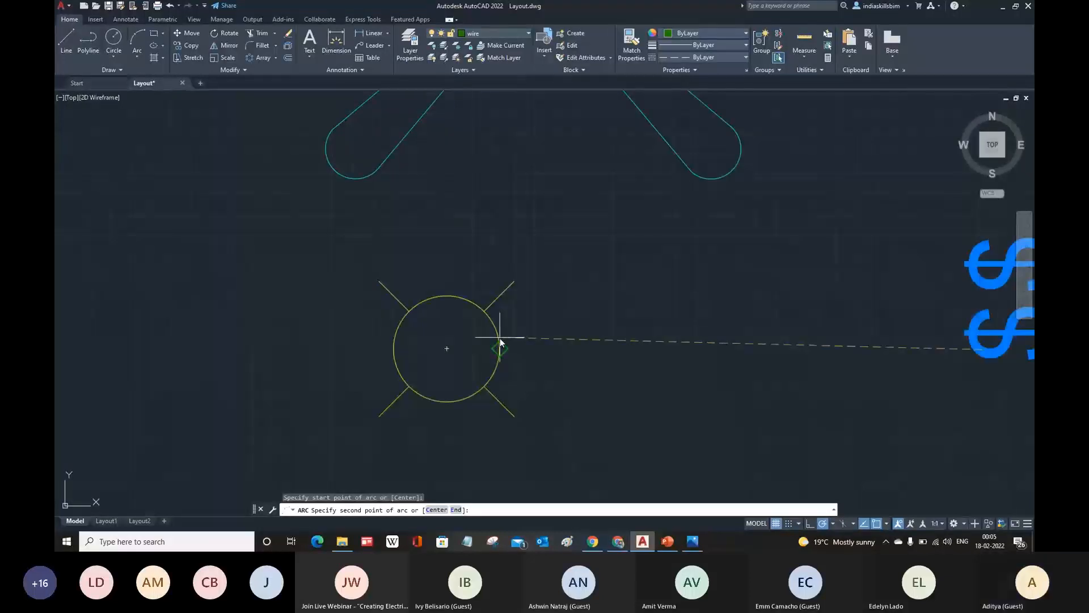
pyautogui.click(499, 338)
pyautogui.scroll(-3, 499, 338)
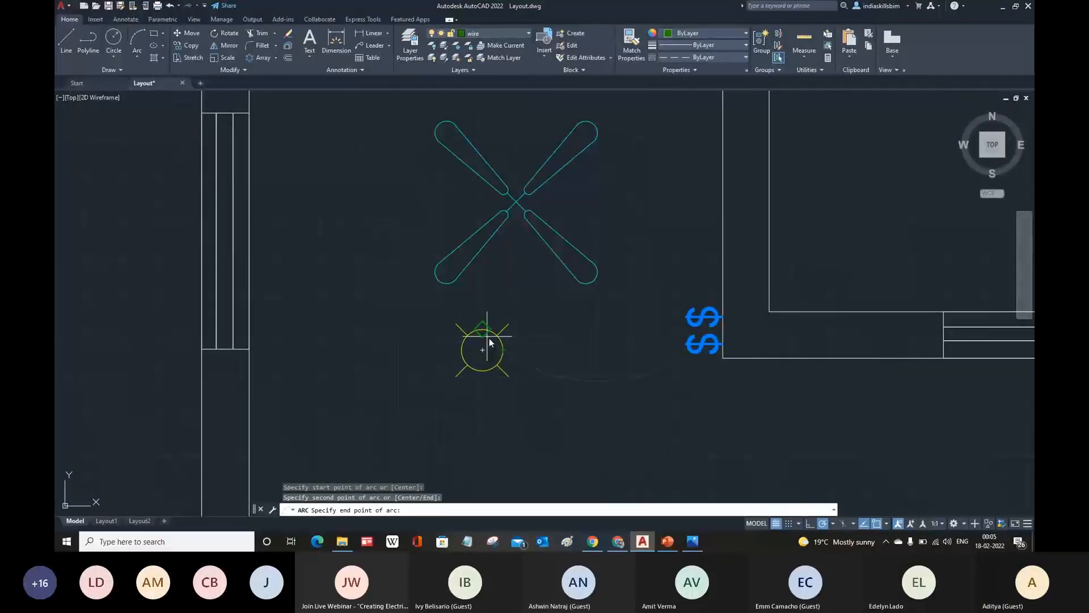
pyautogui.press('Escape')
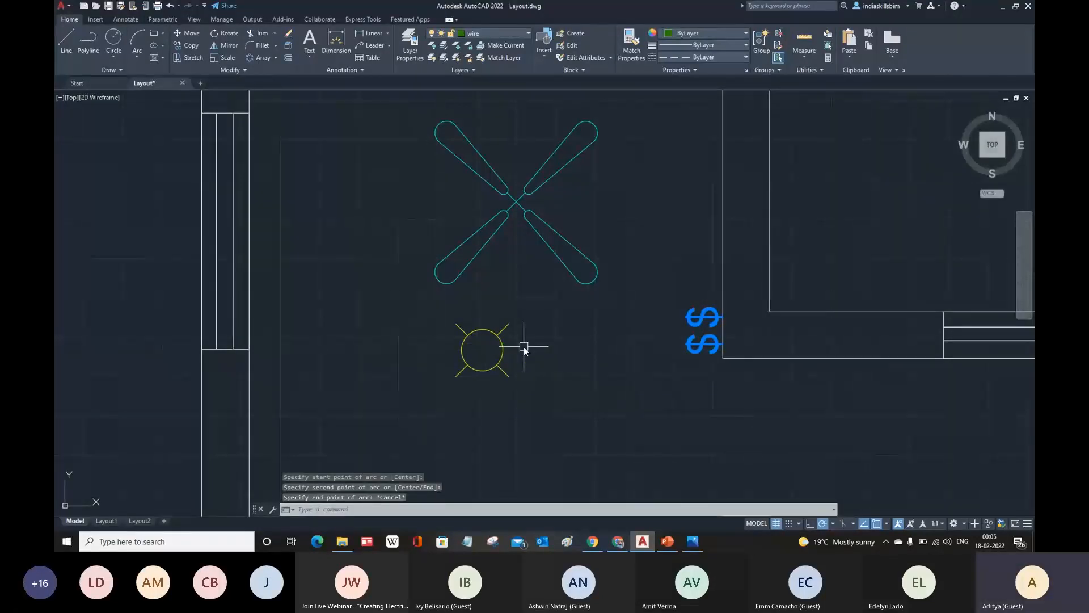
# - Draw a three-point arc as the wire from the lower living-room switch, curving below, to the near side of the lower light
pyautogui.click(144, 51)
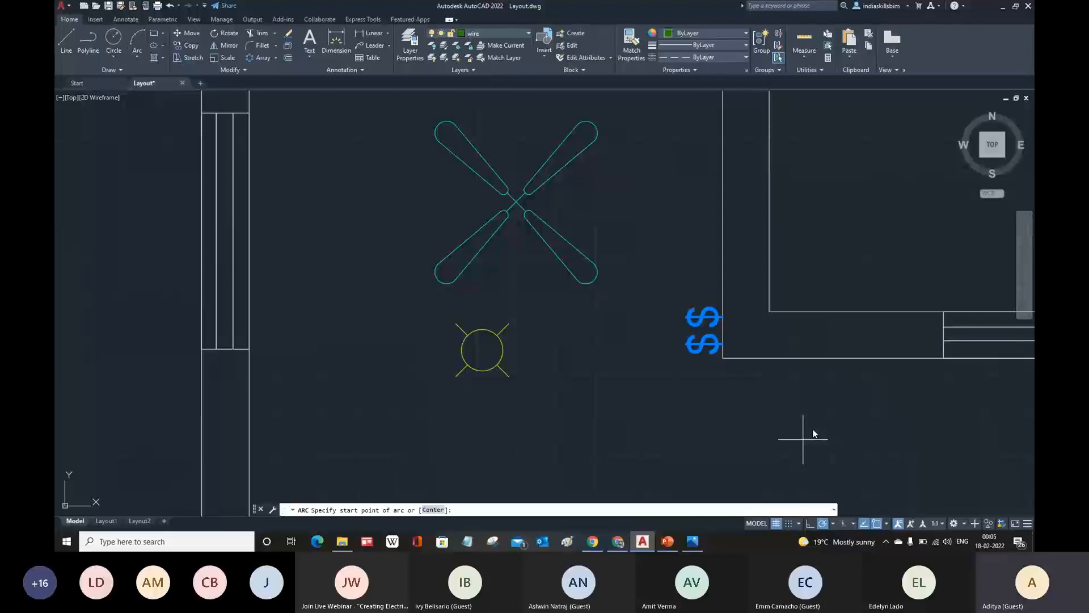
pyautogui.scroll(4, 704, 365)
pyautogui.click(686, 335)
pyautogui.scroll(-2, 685, 335)
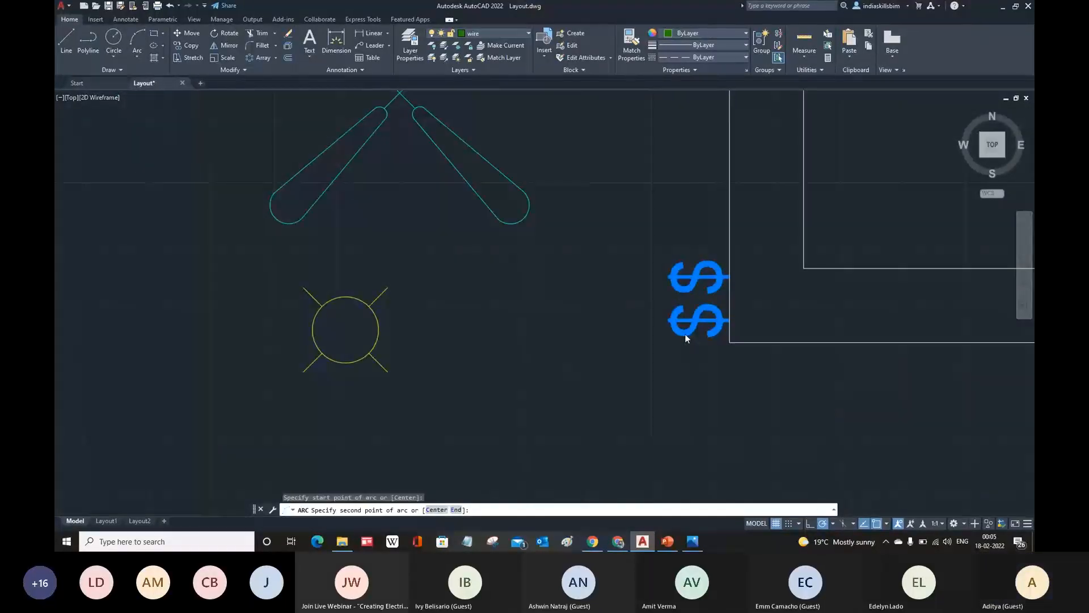
pyautogui.scroll(-2, 685, 333)
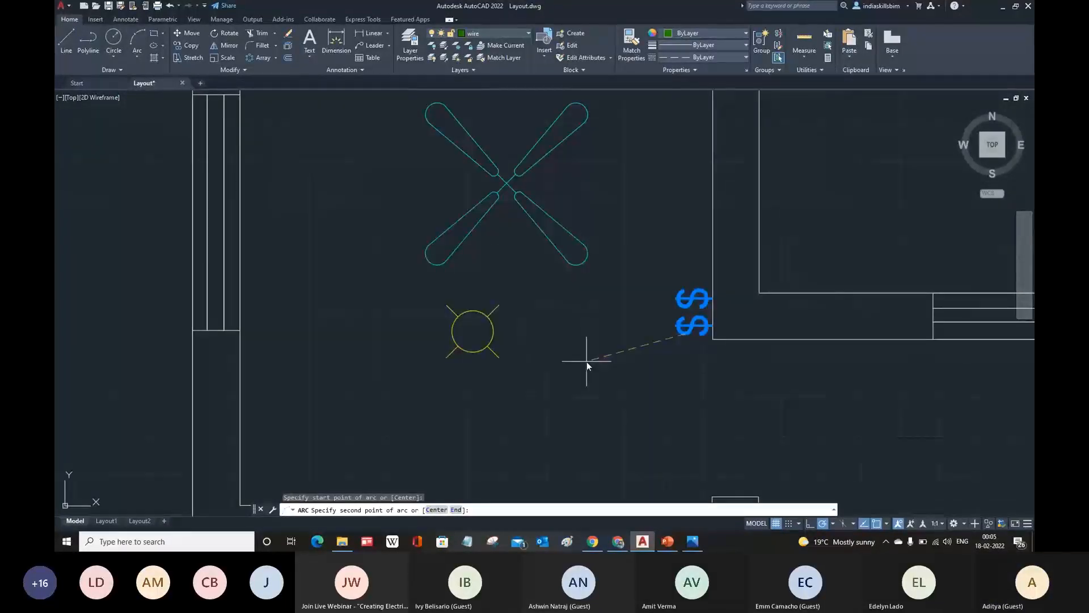
pyautogui.click(486, 335)
pyautogui.press('Escape')
pyautogui.scroll(6, 614, 360)
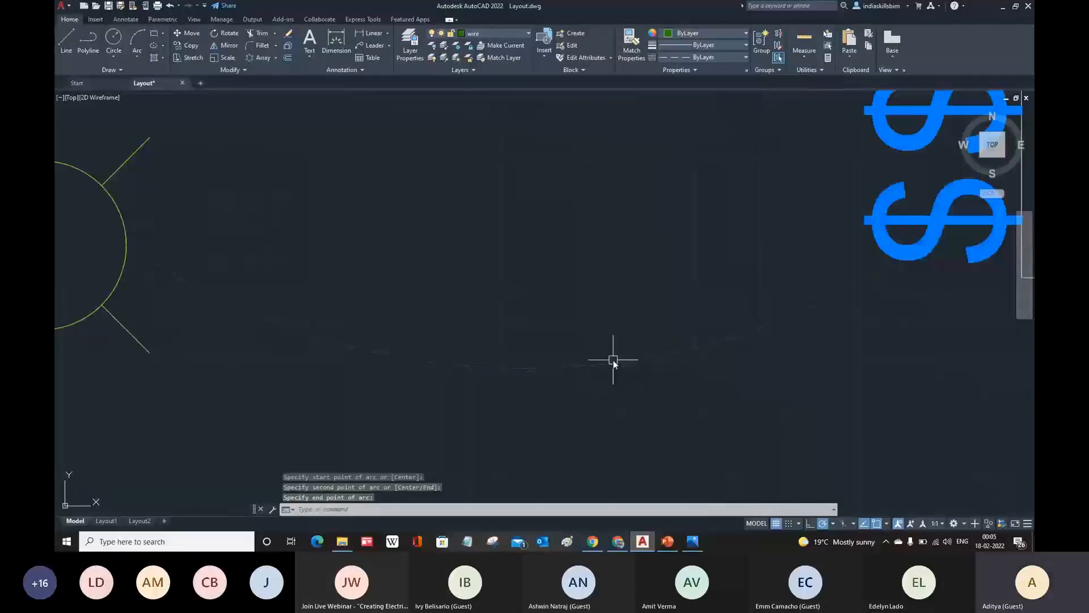
pyautogui.scroll(-5, 716, 410)
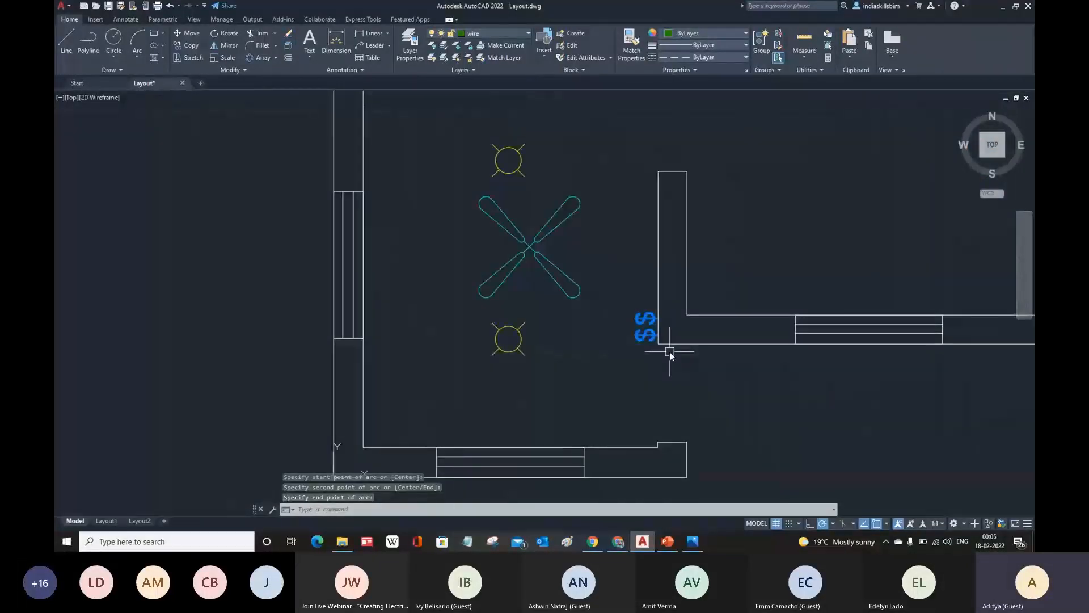
# - Set the linetype scale of the wire arc between the lower switch and the lower light to 6
pyautogui.scroll(2, 645, 358)
pyautogui.moveTo(414, 366); pyautogui.dragTo(624, 382, button='middle')
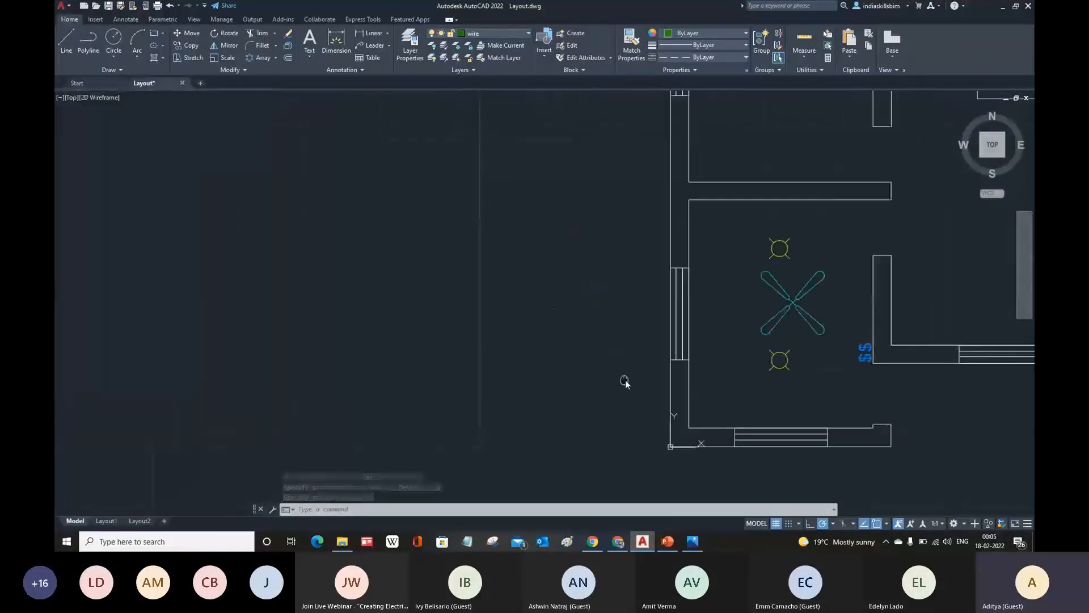
pyautogui.scroll(8, 844, 366)
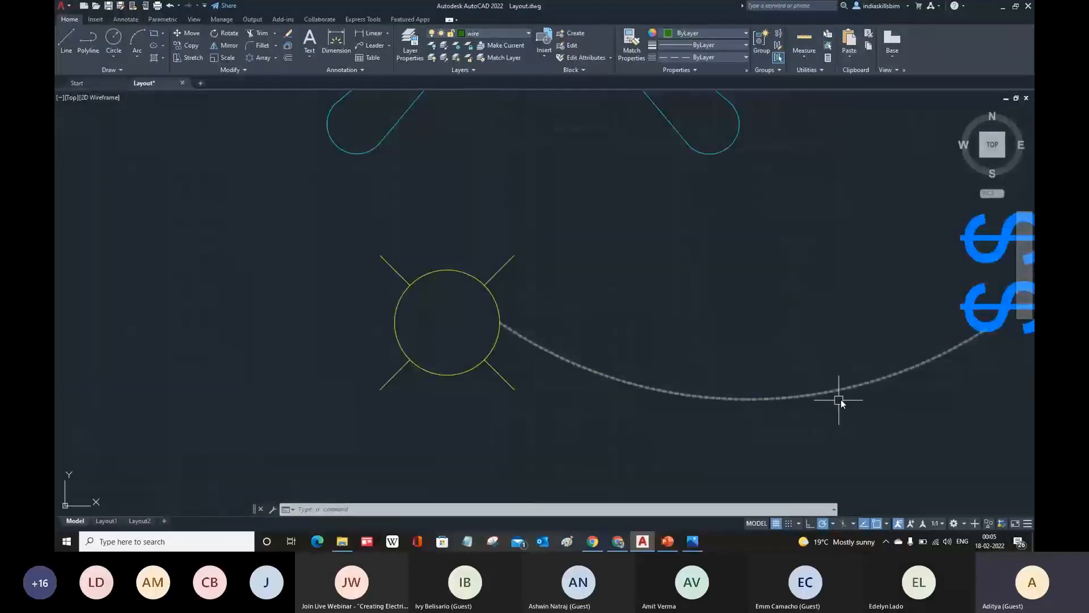
pyautogui.scroll(-8, 841, 402)
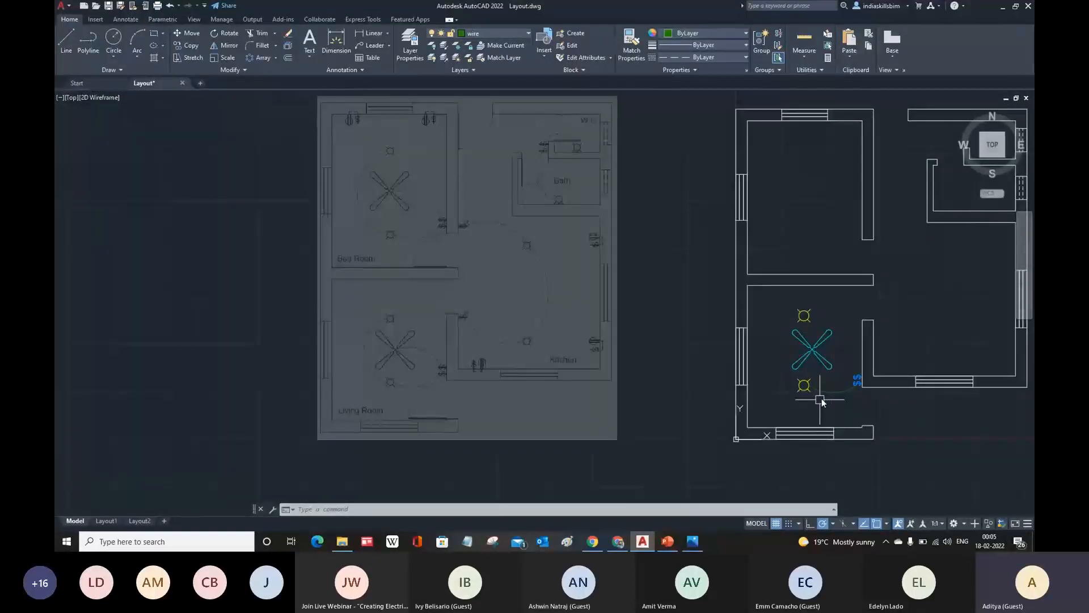
pyautogui.scroll(6, 854, 400)
pyautogui.moveTo(854, 400); pyautogui.dragTo(738, 375, button='middle')
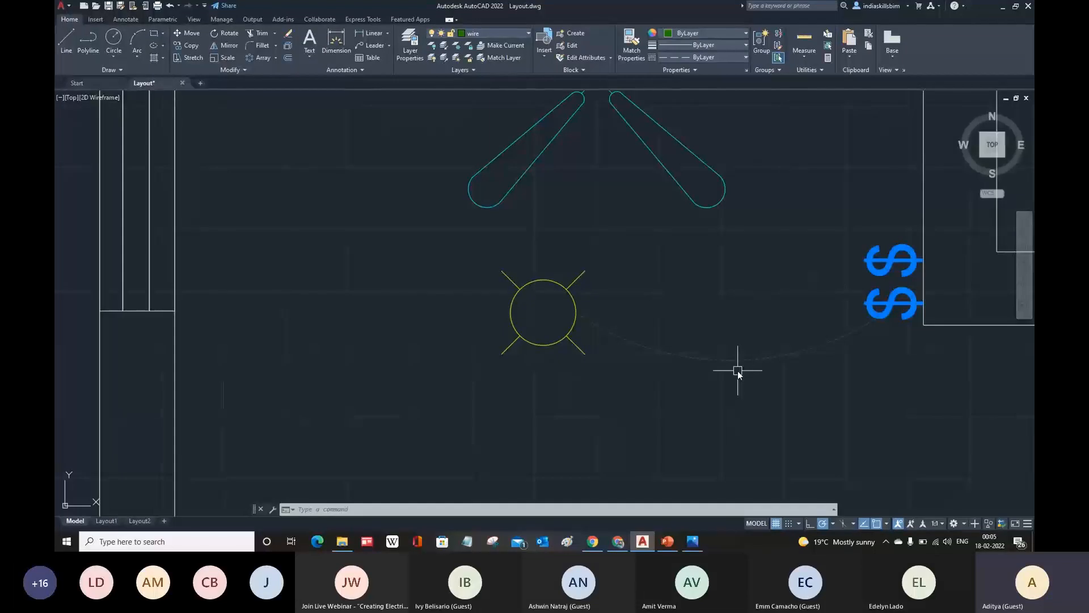
pyautogui.click(738, 360)
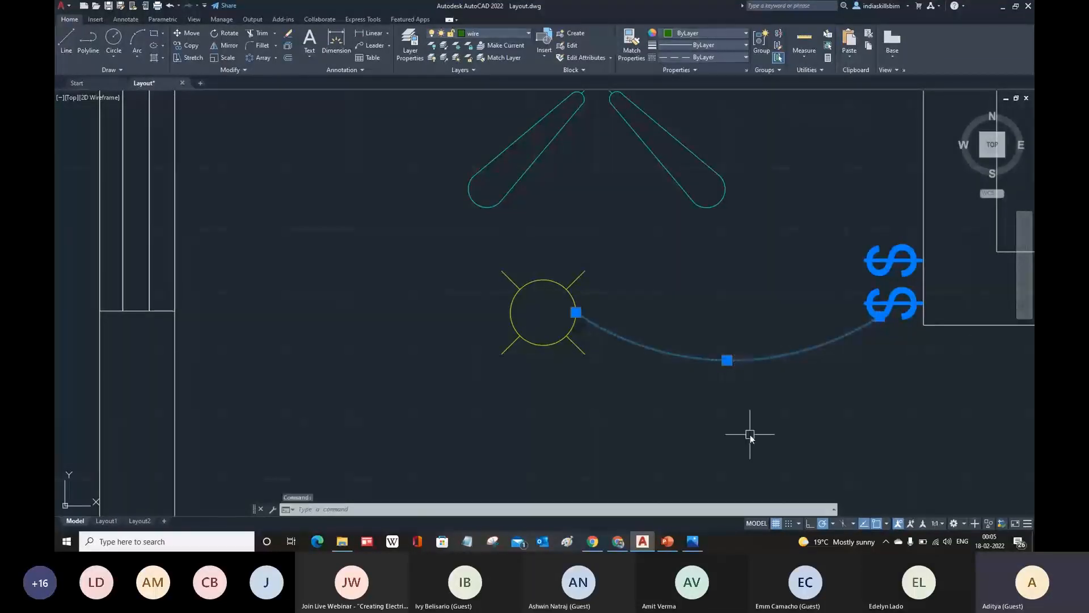
pyautogui.hotkey('ctrl', '1')
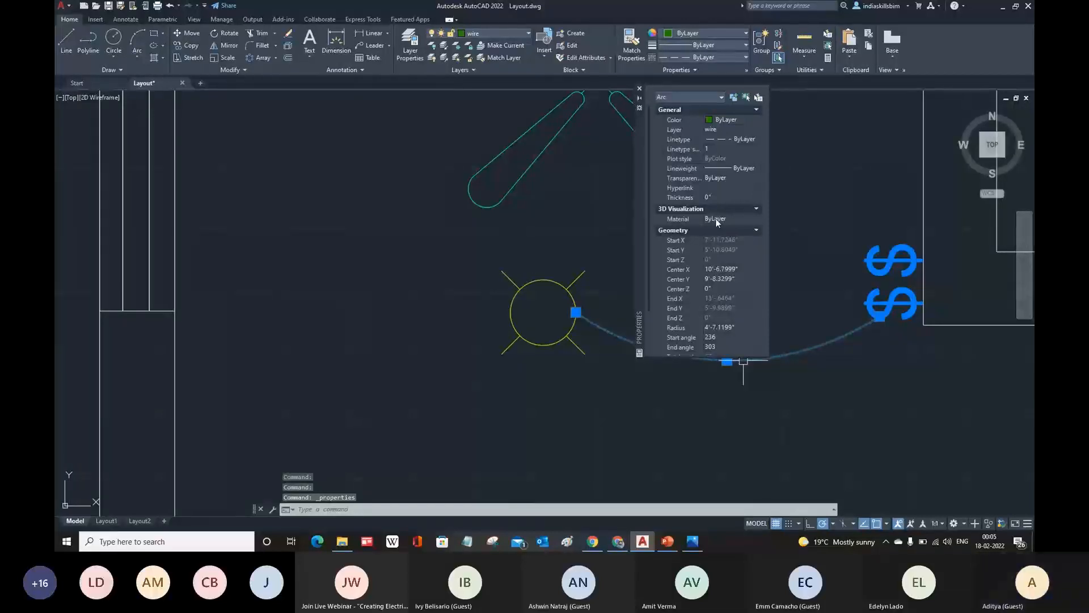
pyautogui.click(683, 151)
pyautogui.write('6')
pyautogui.press('Return')
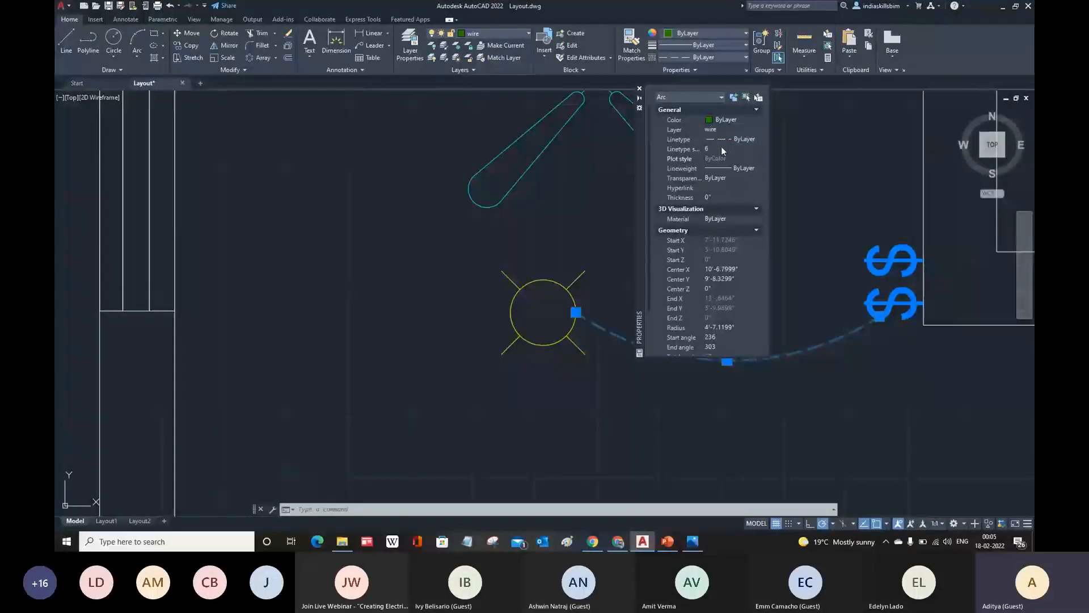
pyautogui.hotkey('ctrl', '1')
pyautogui.press('Escape')
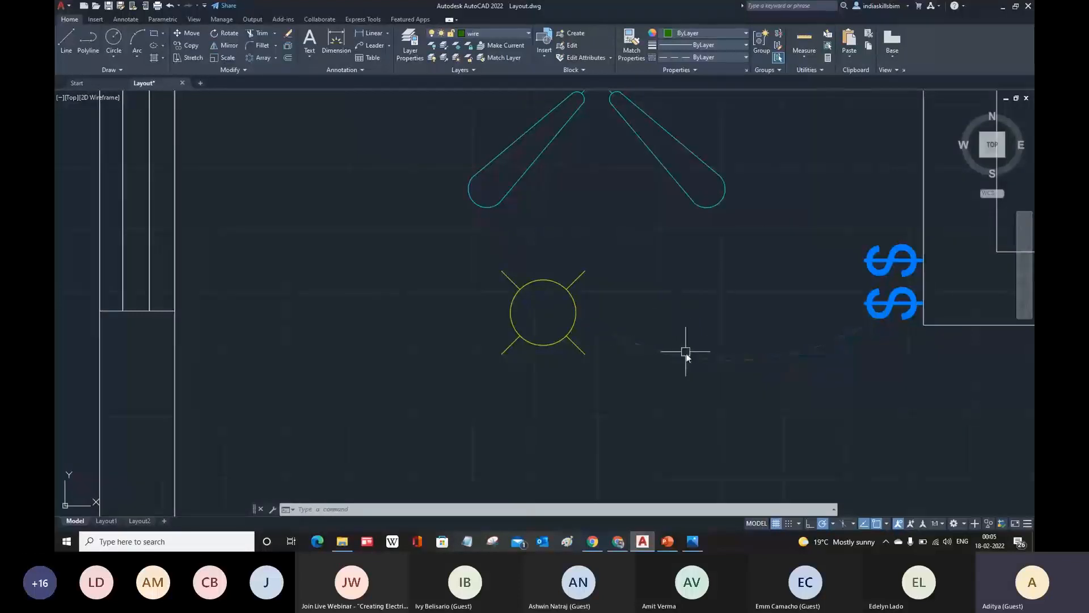
# - Compare the wire arc at the lower light with the living-room wiring in the reference plan
pyautogui.scroll(-5, 685, 353)
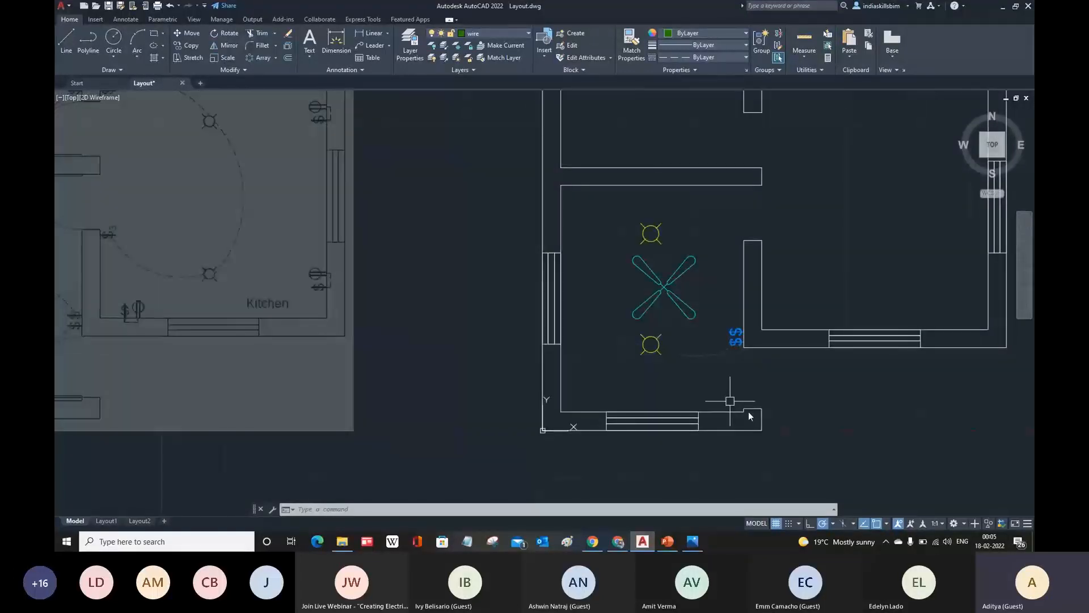
pyautogui.moveTo(717, 391)
pyautogui.mouseDown(button='middle')
pyautogui.moveTo(681, 389)
pyautogui.moveTo(836, 414)
pyautogui.moveTo(873, 378)
pyautogui.mouseUp(button='middle')
pyautogui.click(873, 374)
pyautogui.press('Delete')
pyautogui.scroll(5, 866, 380)
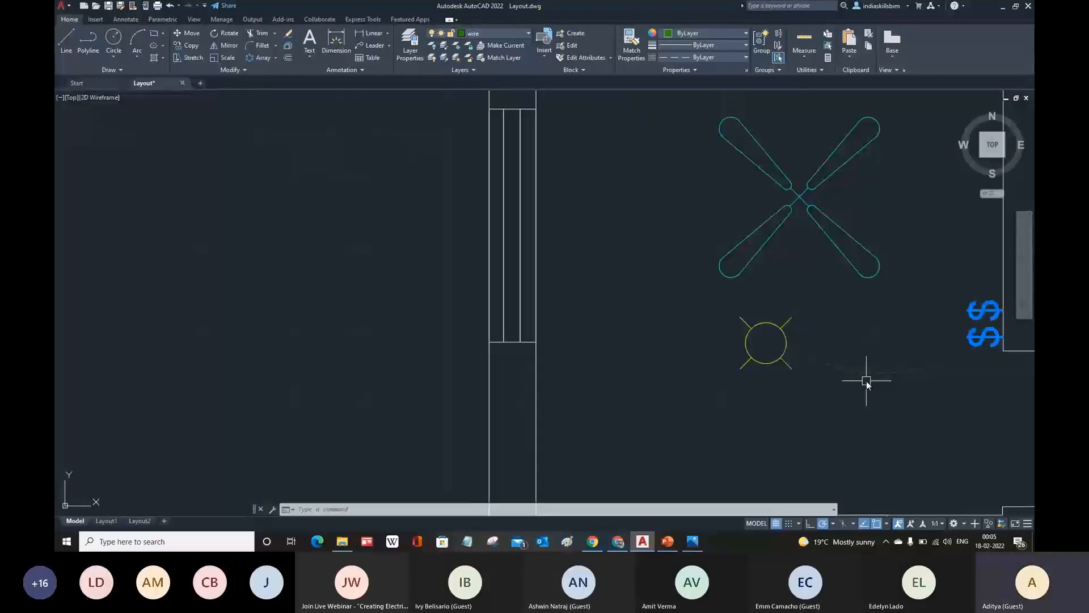
pyautogui.scroll(-5, 866, 380)
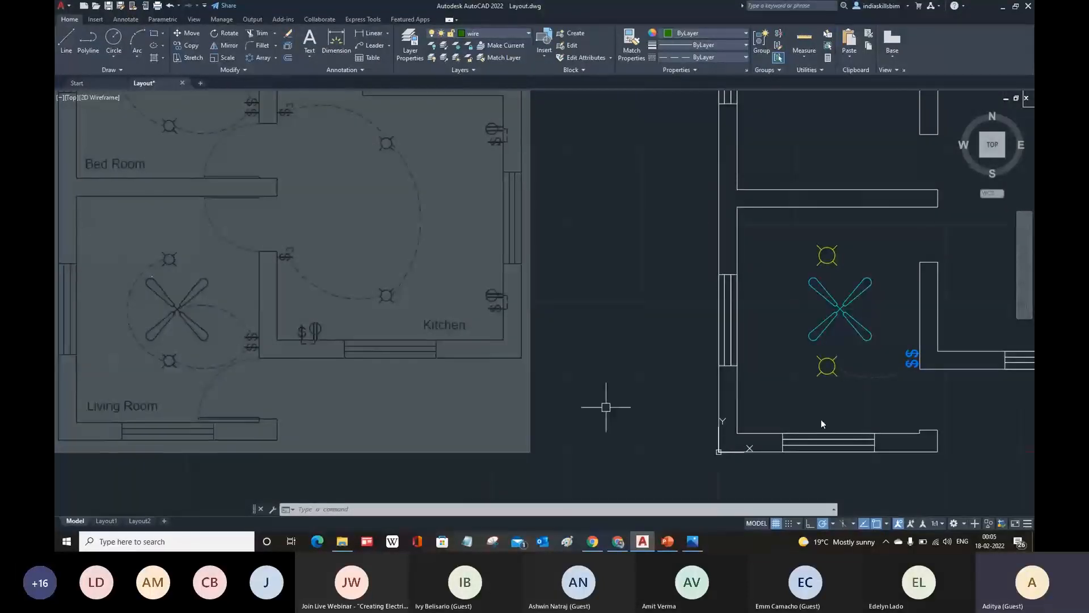
pyautogui.scroll(4, 858, 359)
pyautogui.moveTo(857, 360); pyautogui.dragTo(743, 388, button='middle')
pyautogui.scroll(-2, 732, 388)
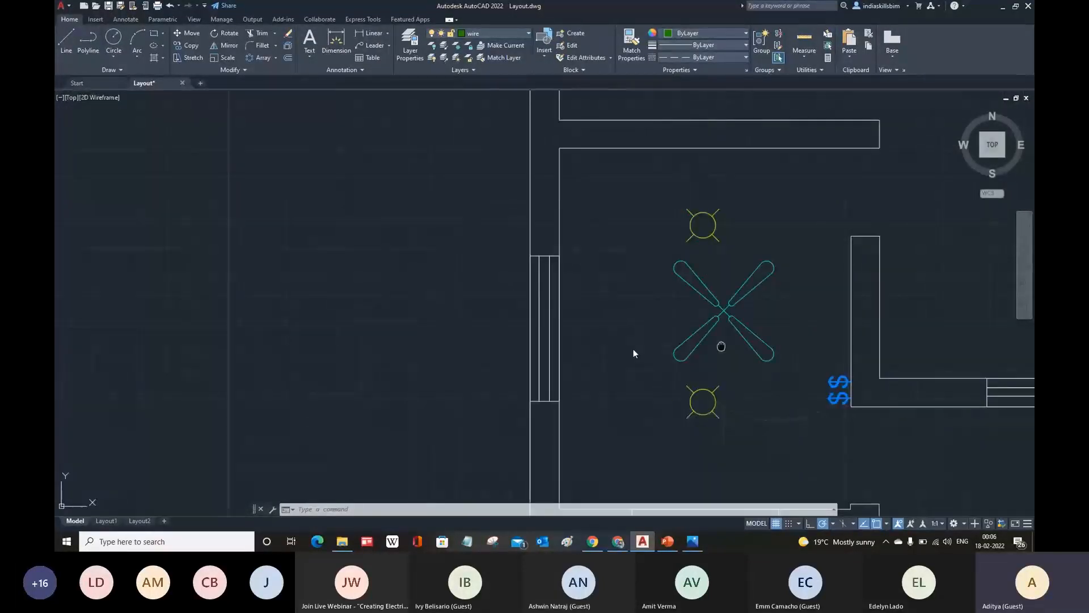
# - Draw a three-point arc wire from the lower light to the upper light, bulging around the window side of the fan
pyautogui.moveTo(721, 346); pyautogui.dragTo(560, 344, button='middle')
pyautogui.click(138, 56)
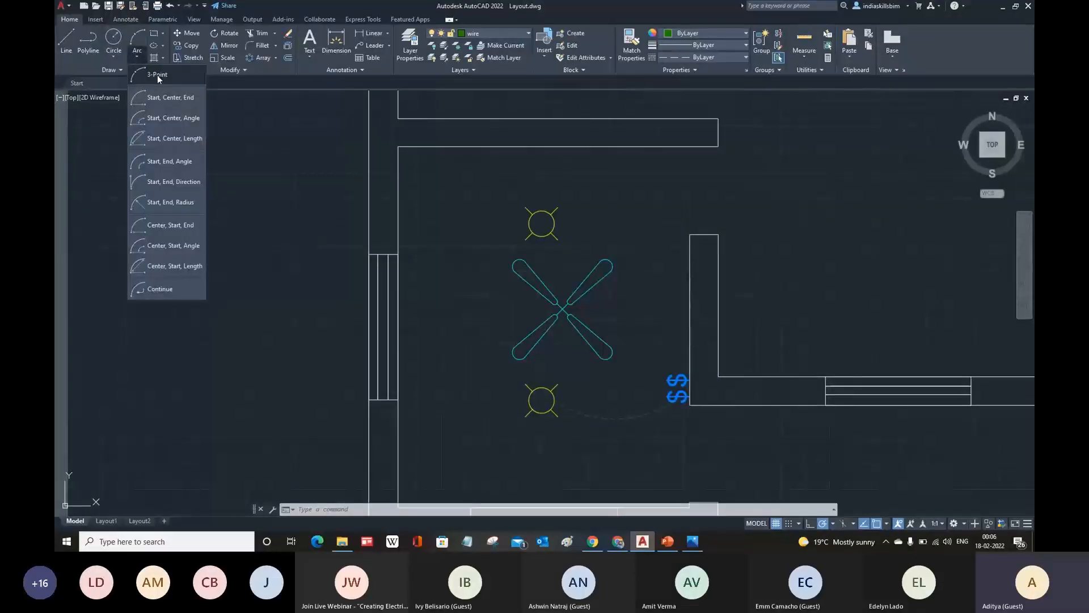
pyautogui.click(158, 75)
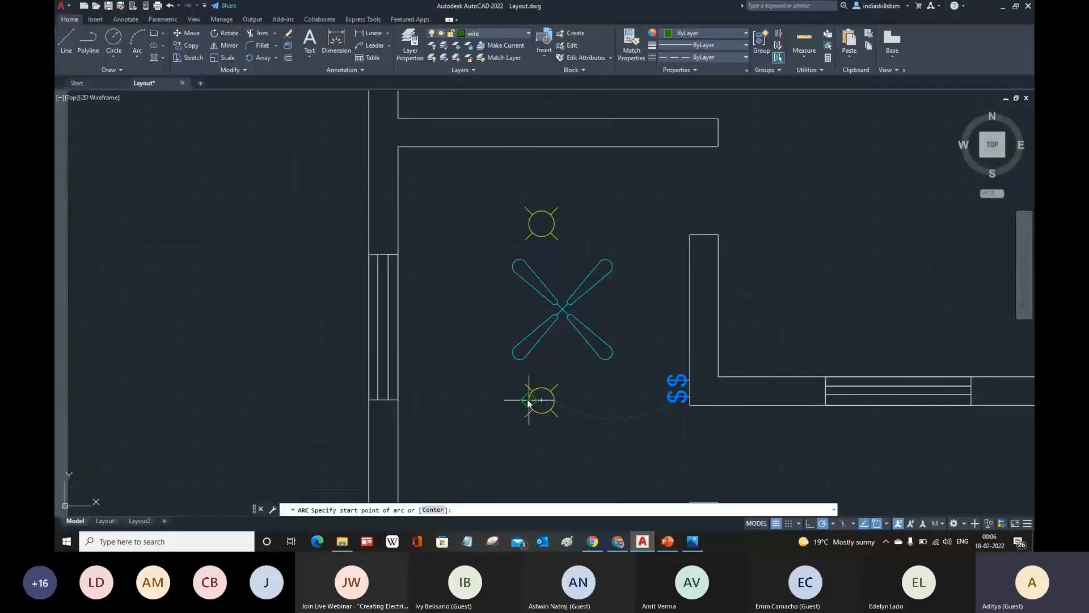
pyautogui.click(527, 400)
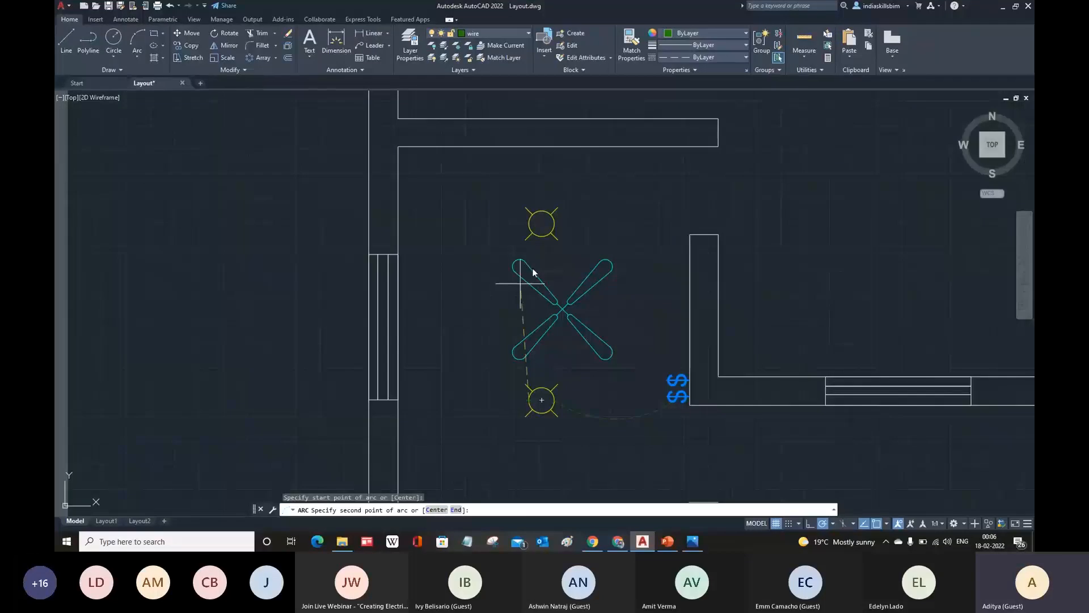
pyautogui.click(475, 309)
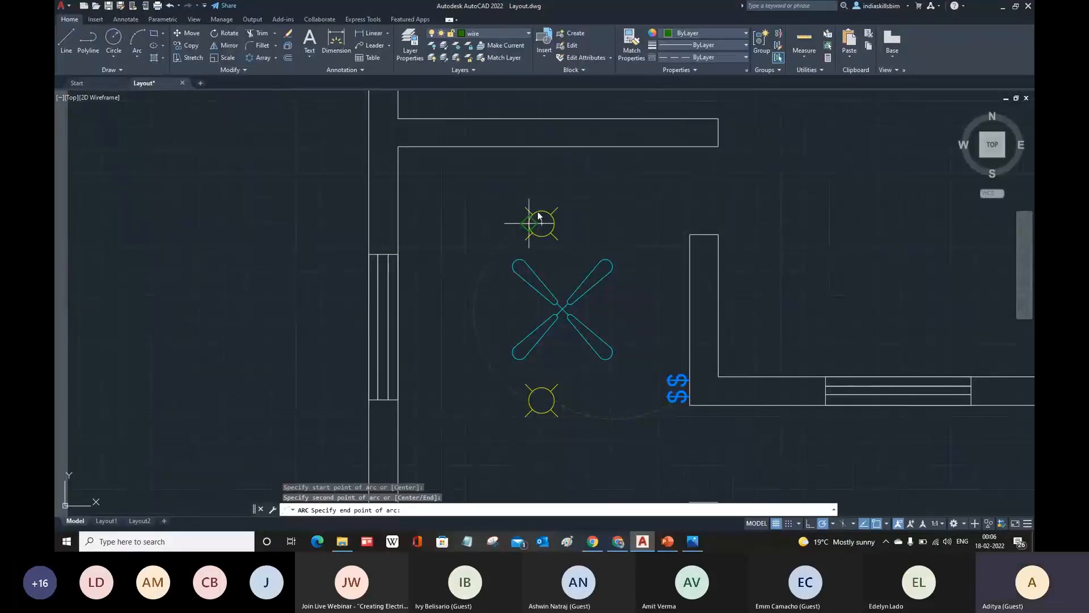
pyautogui.click(530, 224)
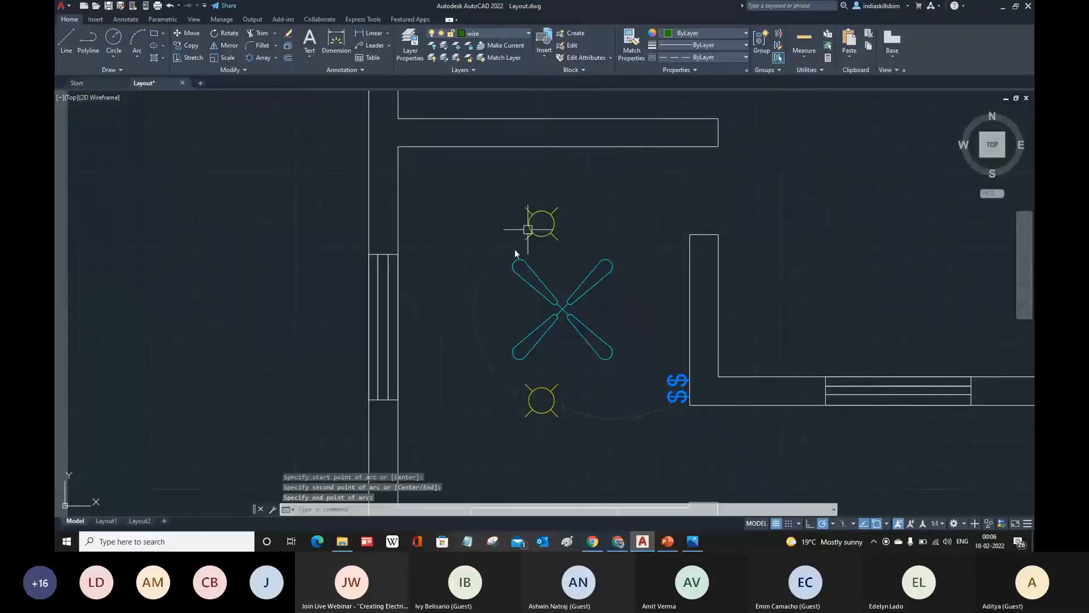
# - Match the properties of the switch-to-light wire arc onto the arc joining the two lights
pyautogui.scroll(2, 551, 336)
pyautogui.scroll(2, 553, 335)
pyautogui.scroll(-4, 530, 291)
pyautogui.scroll(2, 530, 318)
pyautogui.scroll(-4, 562, 371)
pyautogui.scroll(2, 530, 358)
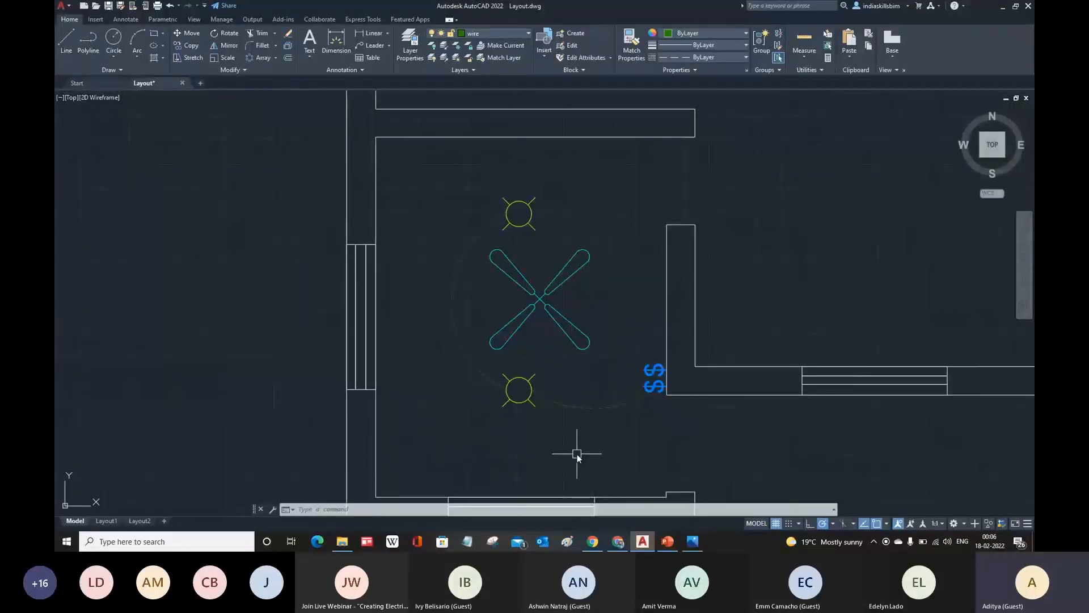
pyautogui.write('ma')
pyautogui.press('Return')
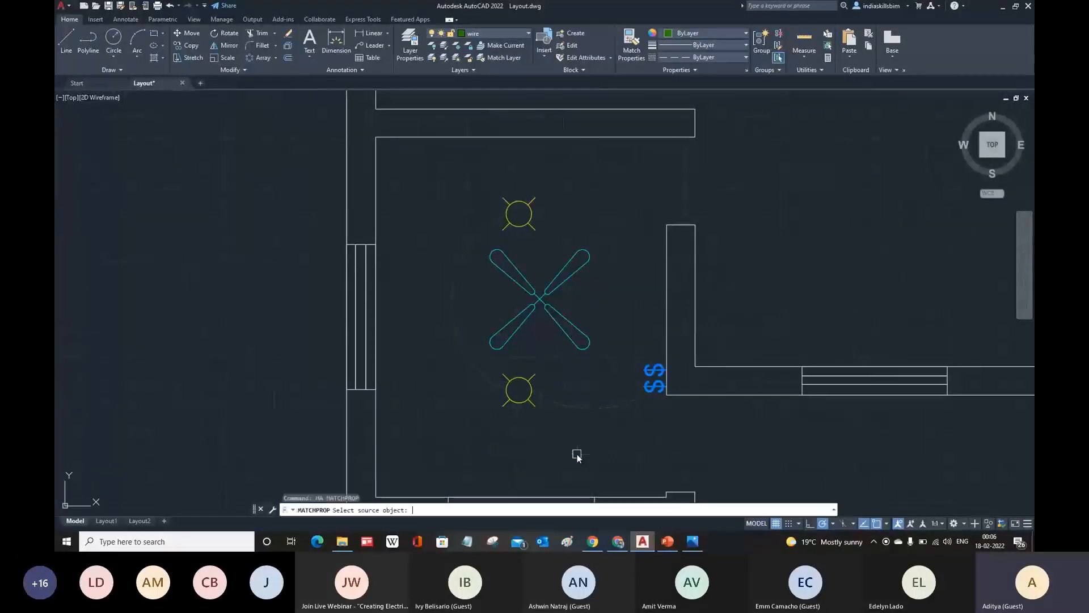
pyautogui.click(560, 405)
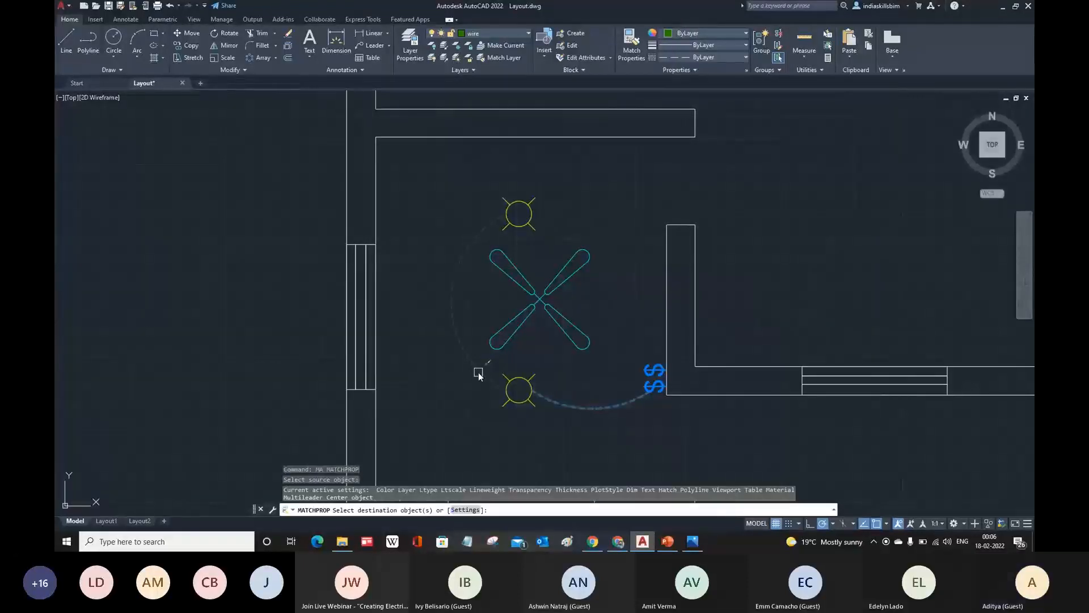
pyautogui.press('Escape')
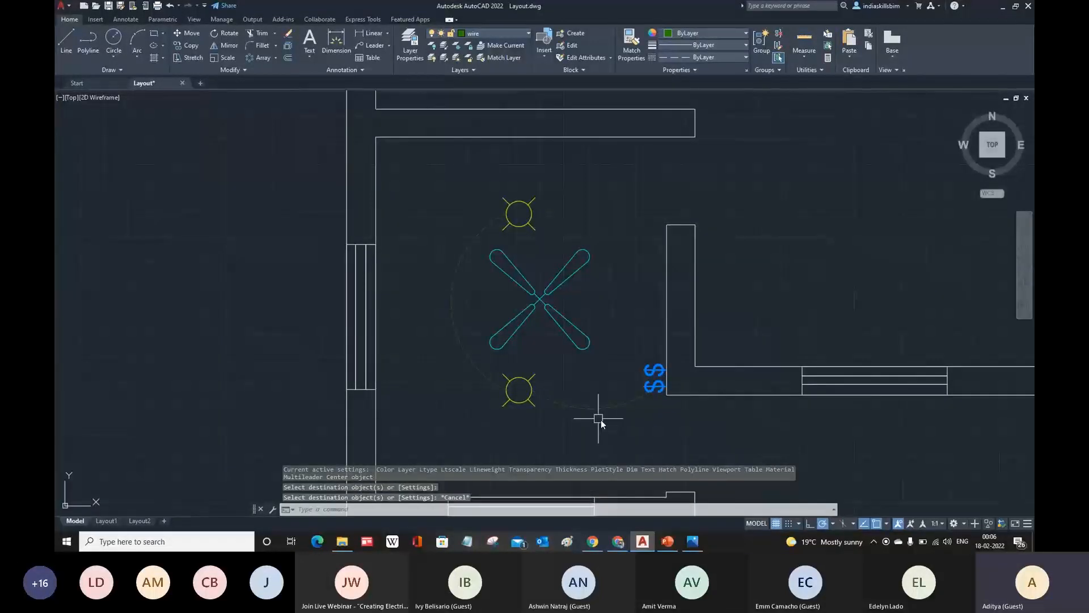
pyautogui.scroll(2, 600, 418)
pyautogui.scroll(-1, 552, 394)
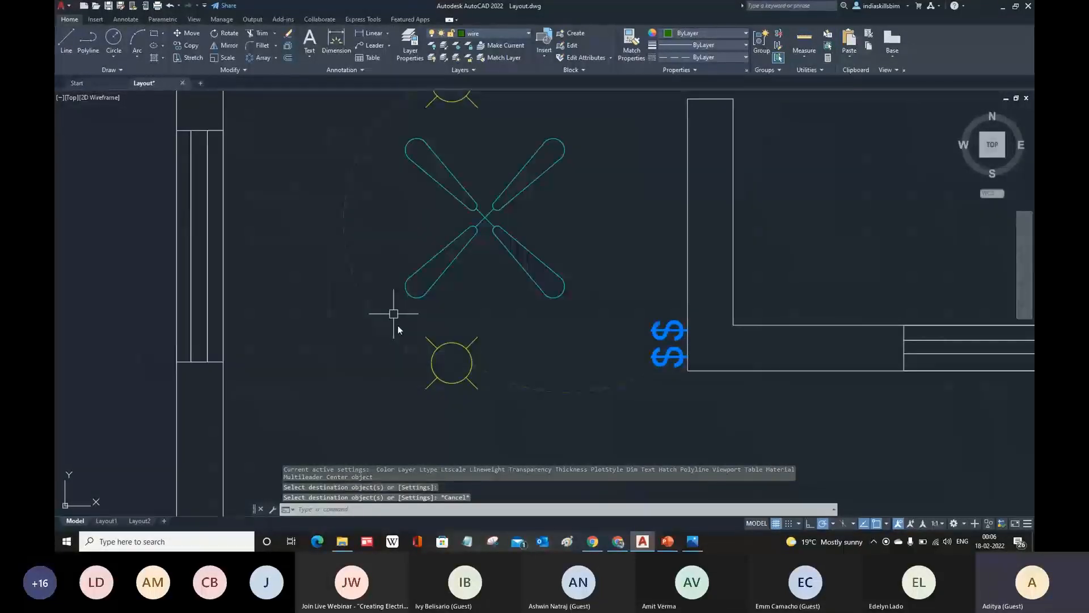
# - Draw a three-point arc wire from the upper living-room switch to the centre of the fan, bulging upward past the fan blades
pyautogui.scroll(-2, 552, 407)
pyautogui.moveTo(562, 364); pyautogui.dragTo(788, 384, button='middle')
pyautogui.scroll(-2, 788, 386)
pyautogui.scroll(4, 778, 410)
pyautogui.moveTo(745, 322); pyautogui.dragTo(689, 322, button='middle')
pyautogui.scroll(2, 689, 322)
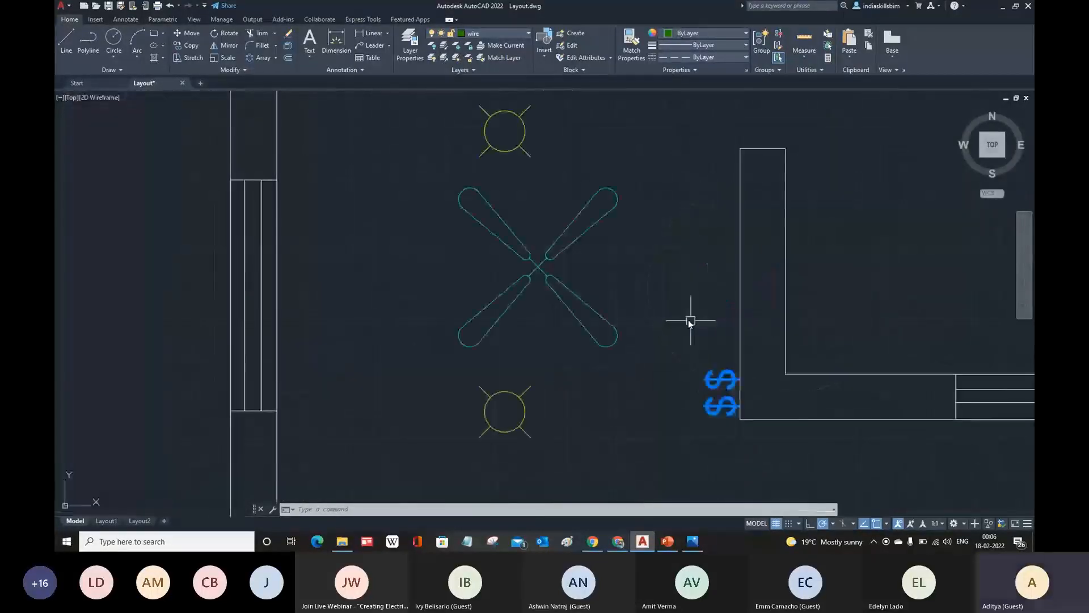
pyautogui.click(138, 40)
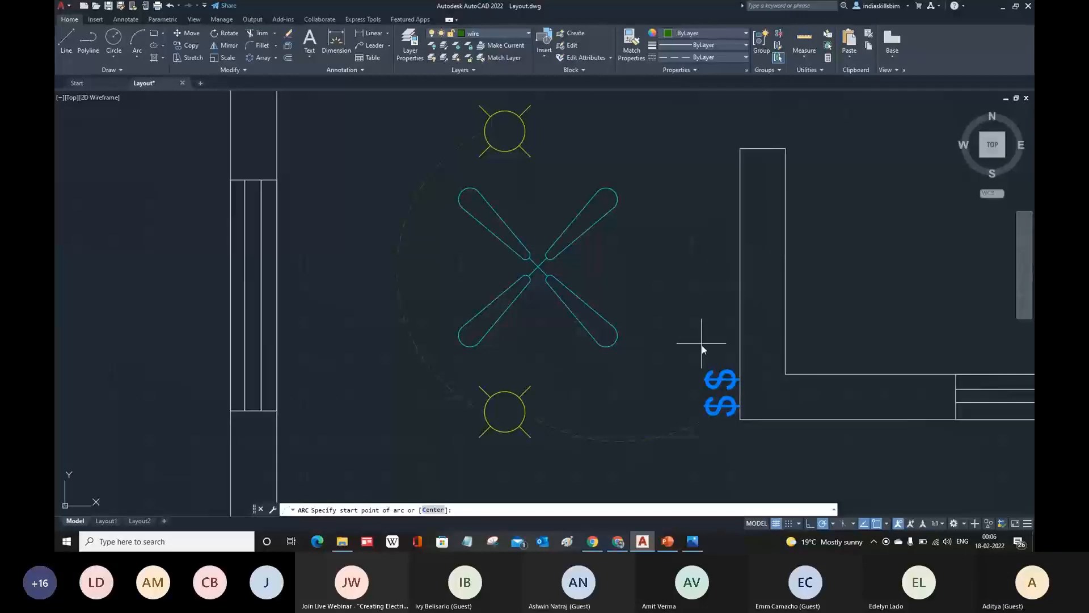
pyautogui.scroll(3, 702, 345)
pyautogui.scroll(2, 743, 388)
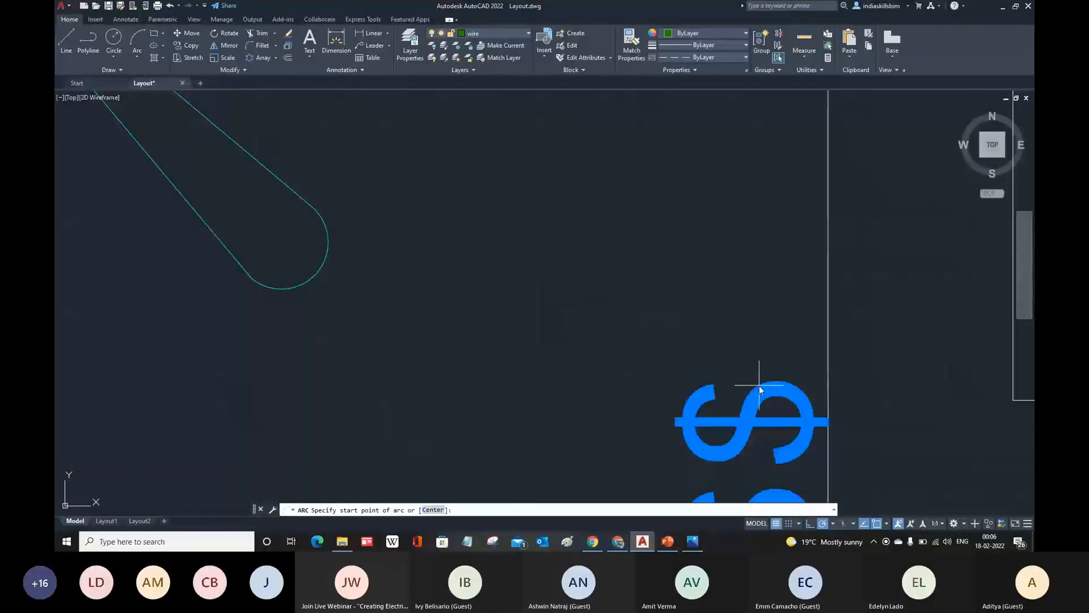
pyautogui.click(760, 385)
pyautogui.scroll(-5, 759, 386)
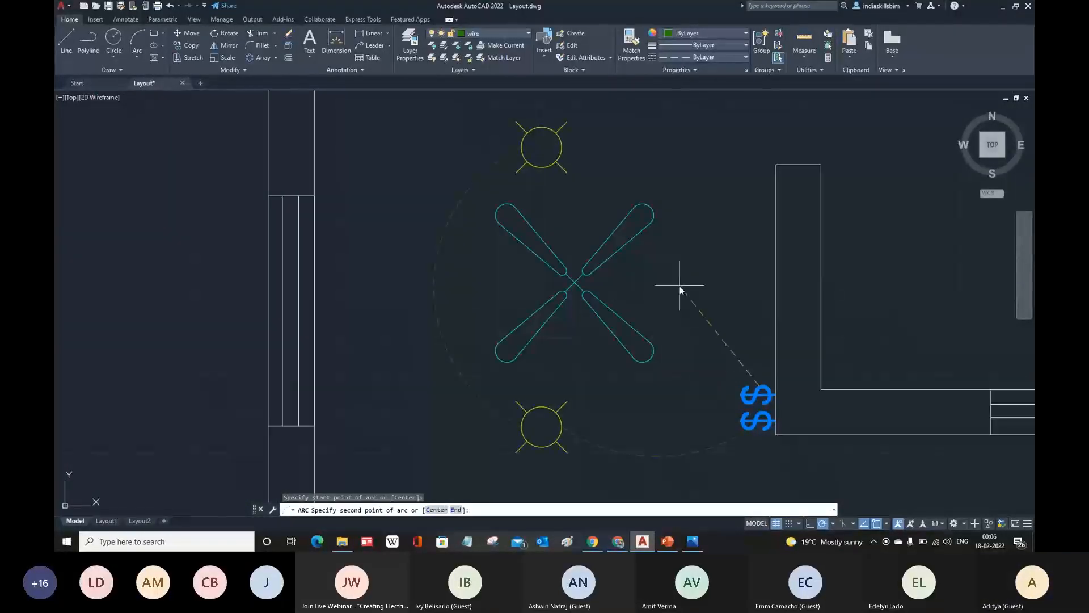
pyautogui.click(690, 292)
pyautogui.scroll(-4, 690, 291)
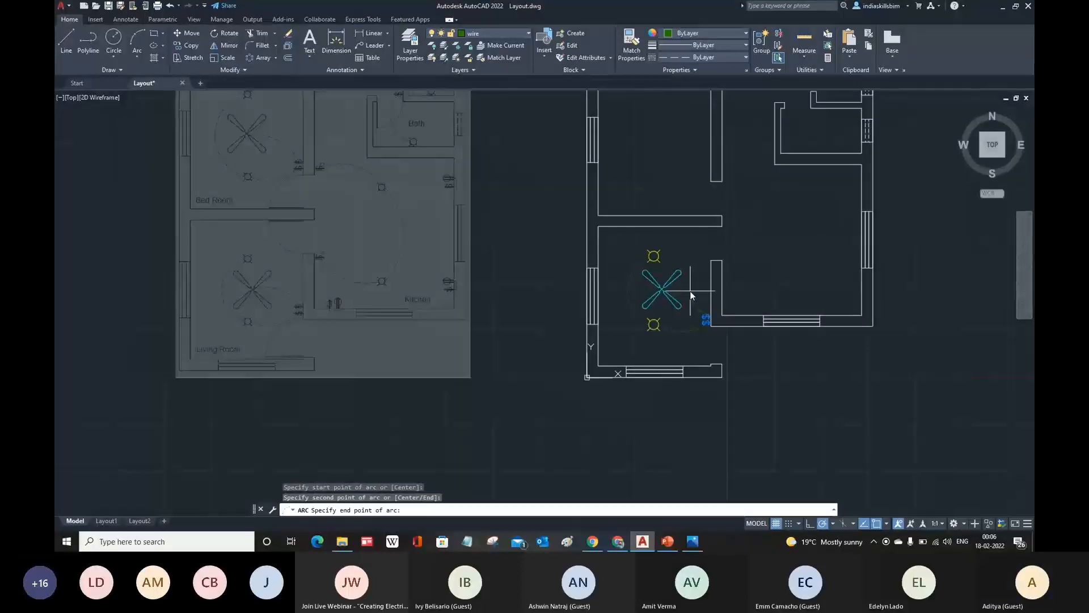
pyautogui.scroll(8, 675, 290)
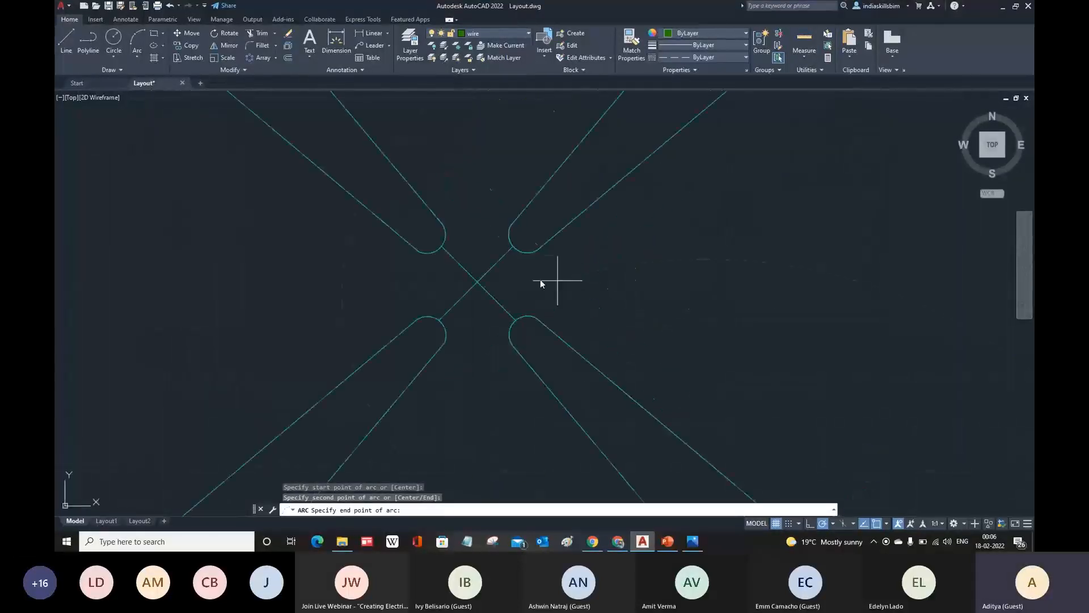
pyautogui.click(481, 282)
pyautogui.scroll(-4, 663, 336)
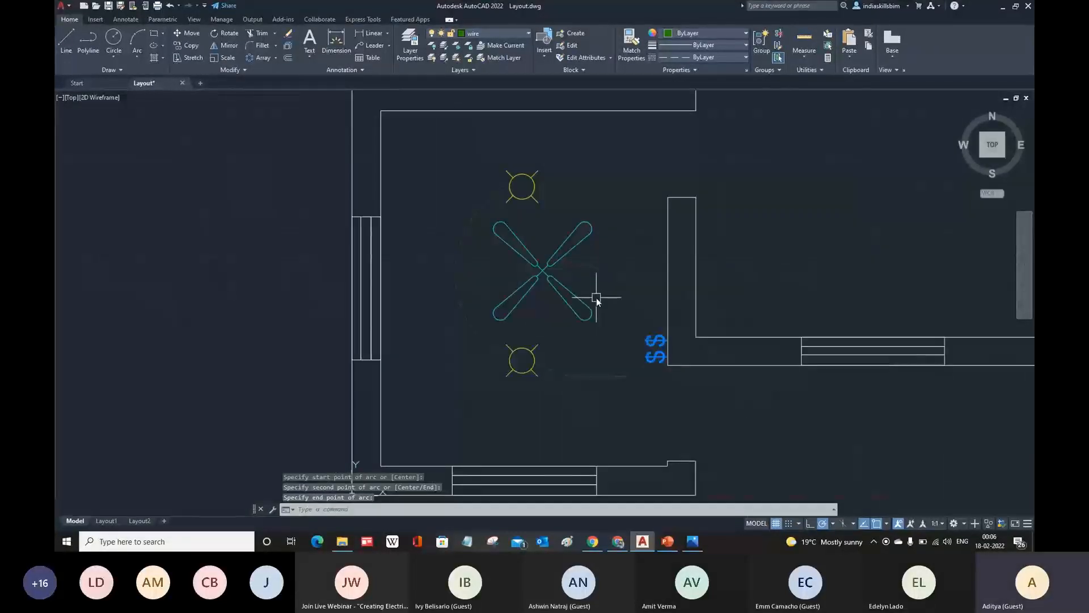
# - Match the properties of the switch-to-light wire arc onto the arc joining the upper switch and the fan
pyautogui.write('ma')
pyautogui.press('Return')
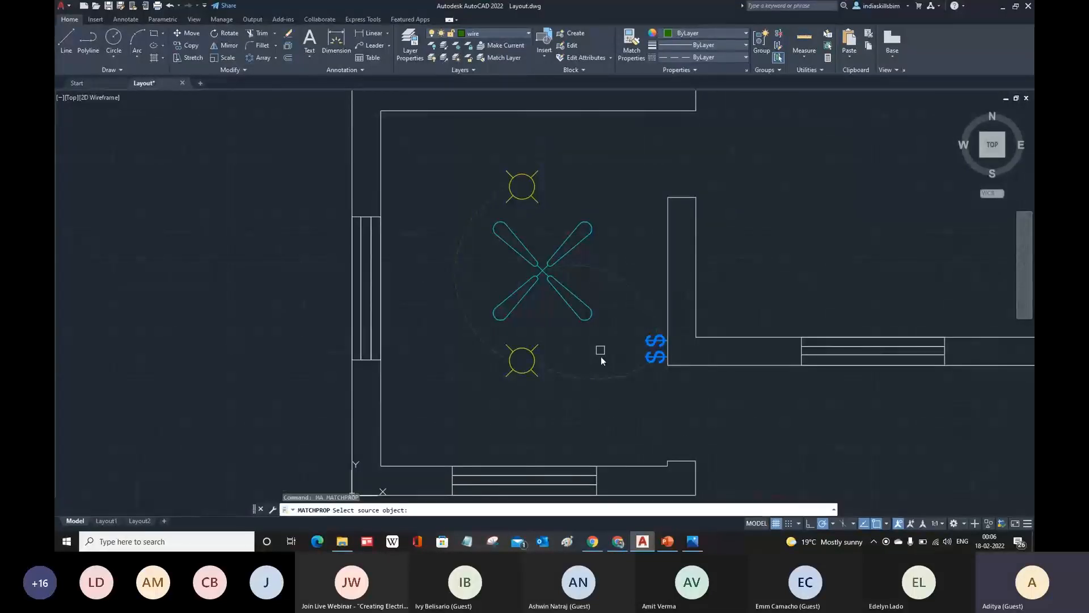
pyautogui.click(600, 377)
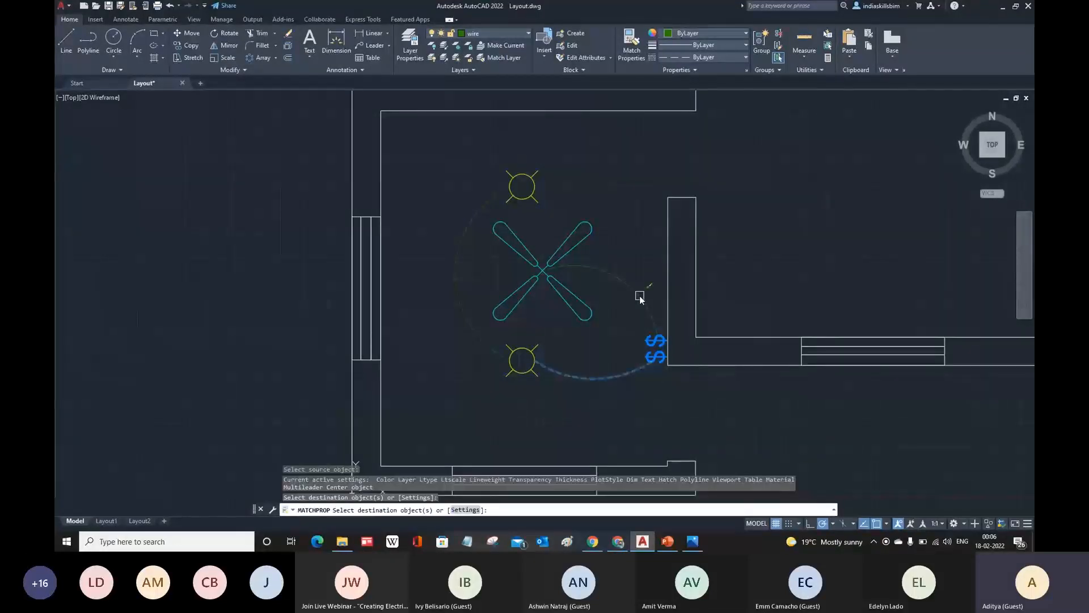
pyautogui.press('Escape')
# - Copy the living-room lights, fan, switches and wire arcs about 16'-6" straight up into the bedroom, based on the lower switch's wall end
pyautogui.scroll(-5, 647, 341)
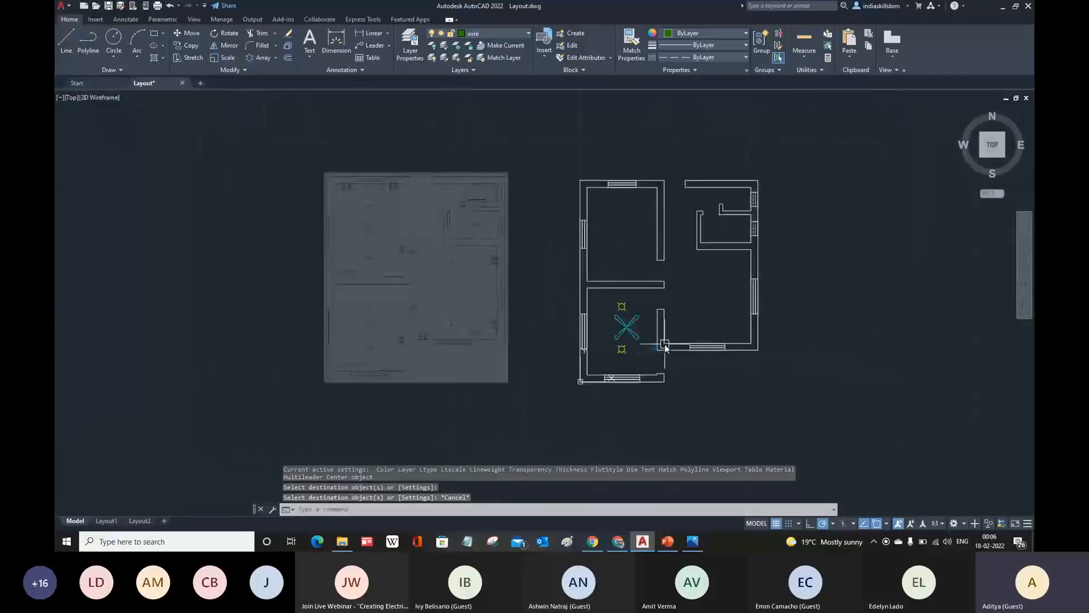
pyautogui.scroll(2, 436, 258)
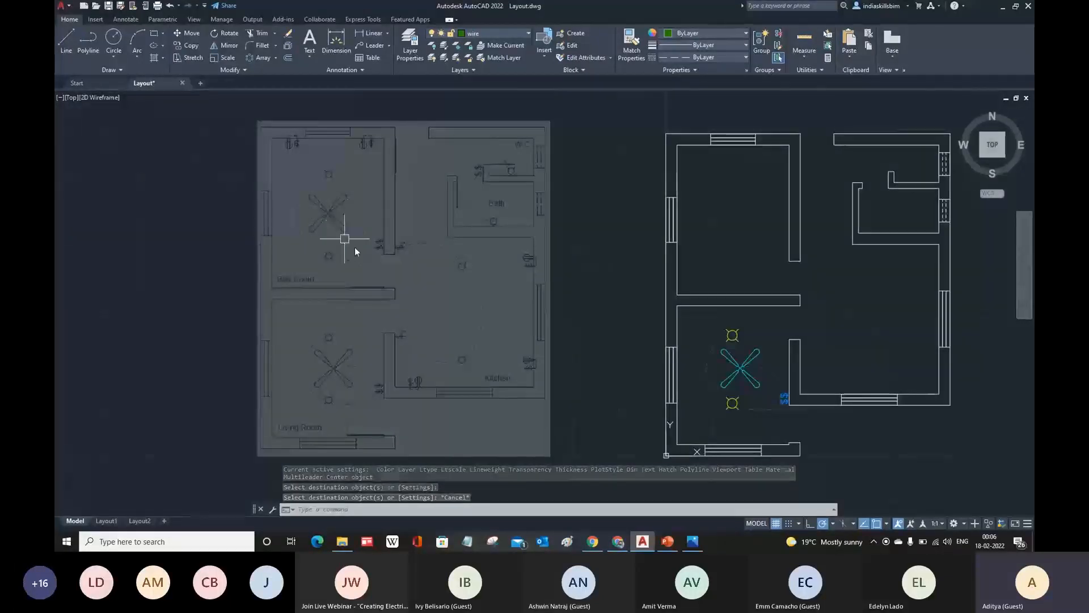
pyautogui.moveTo(777, 375); pyautogui.dragTo(701, 362, button='middle')
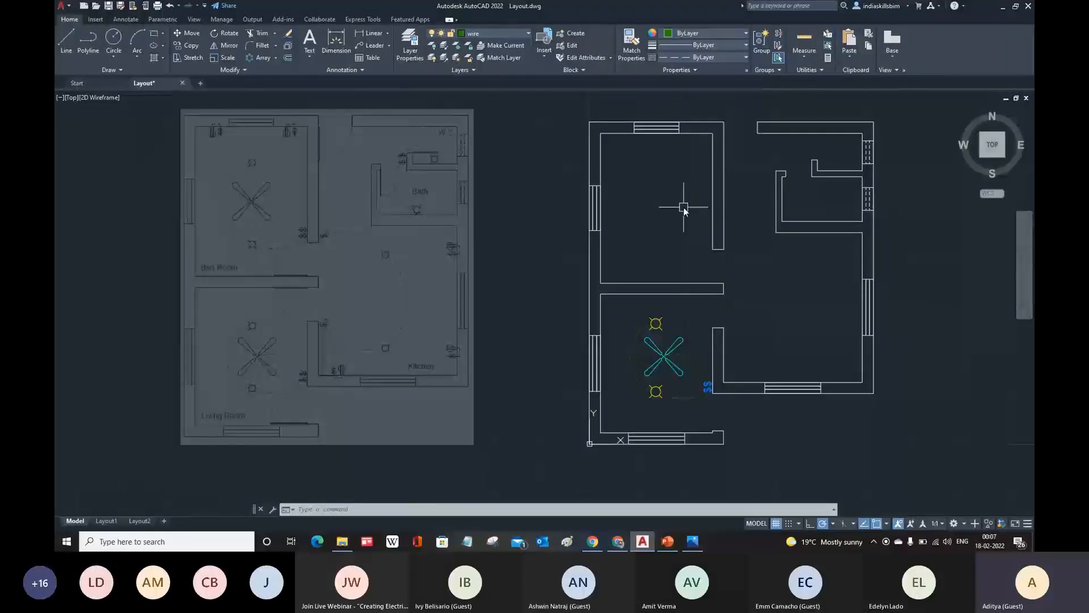
pyautogui.write('c')
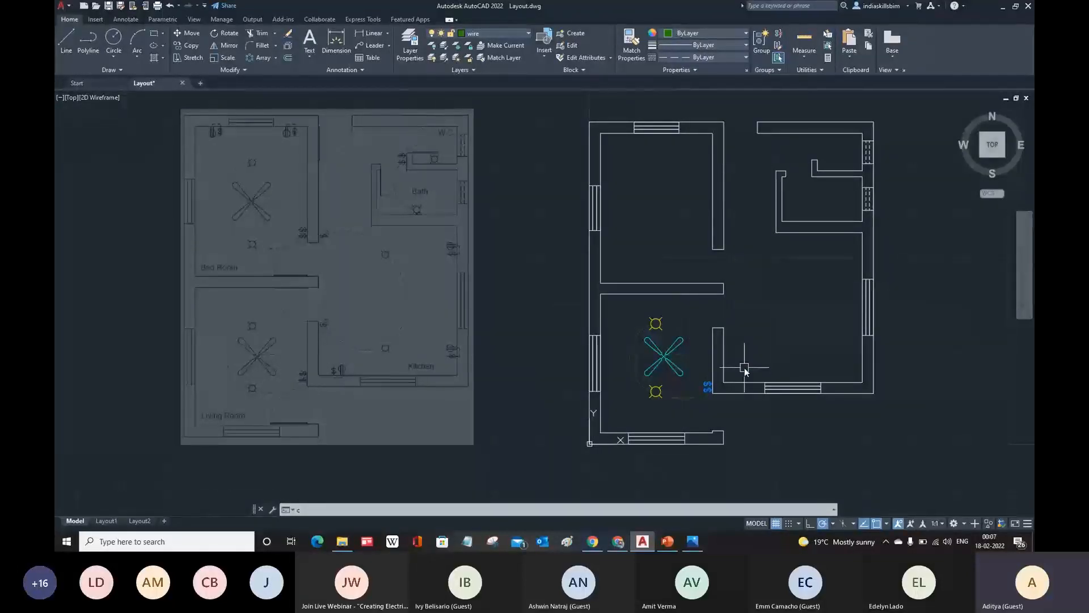
pyautogui.write('o')
pyautogui.press('Return')
pyautogui.scroll(2, 691, 402)
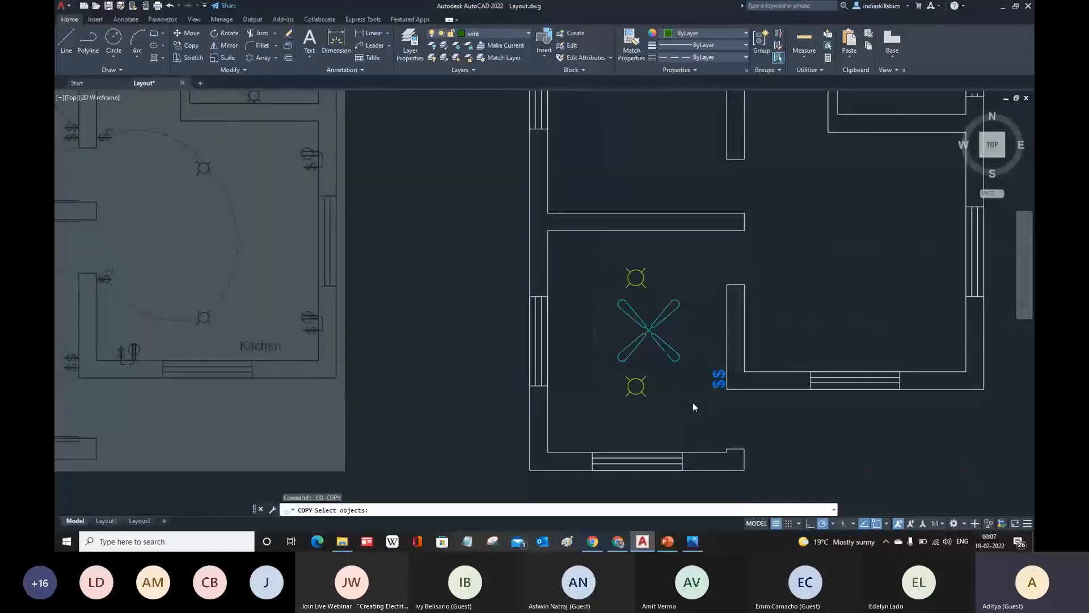
pyautogui.scroll(2, 694, 404)
pyautogui.click(729, 413)
pyautogui.click(555, 205)
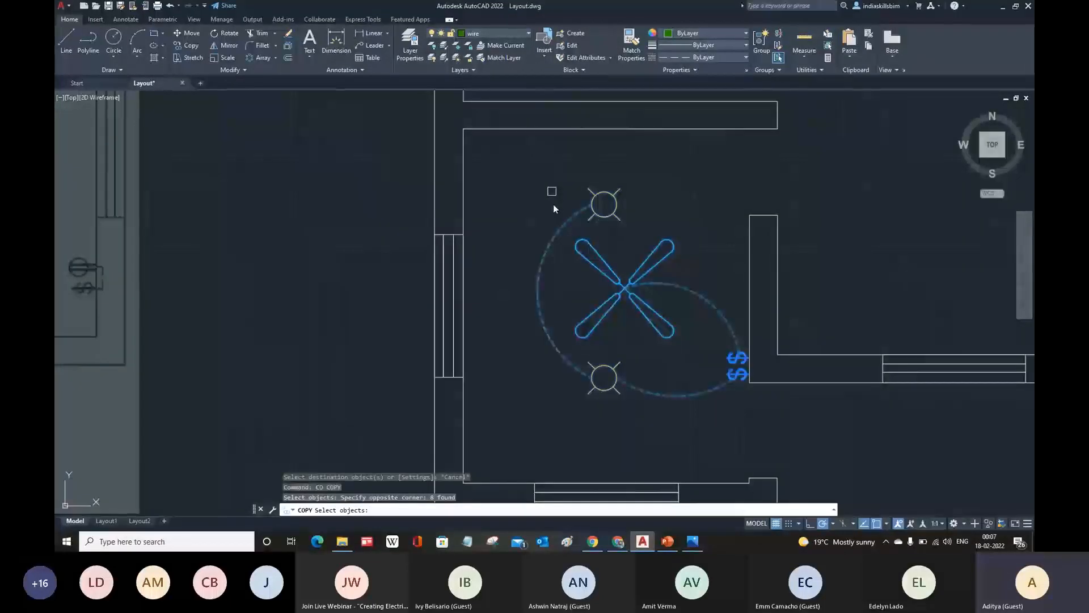
pyautogui.scroll(-6, 676, 357)
pyautogui.scroll(4, 701, 348)
pyautogui.press('Return')
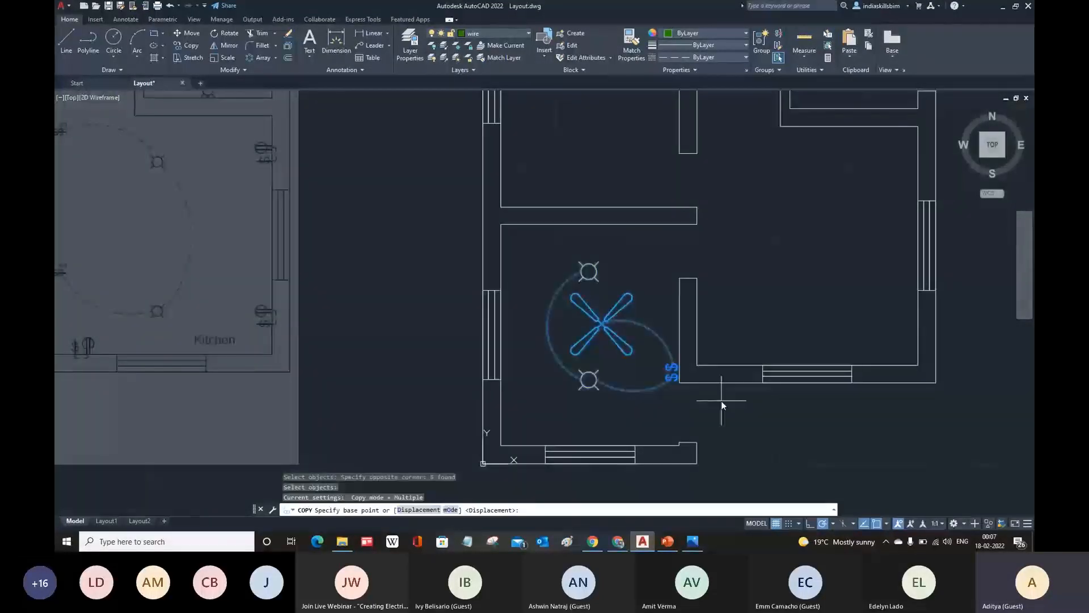
pyautogui.scroll(2, 721, 401)
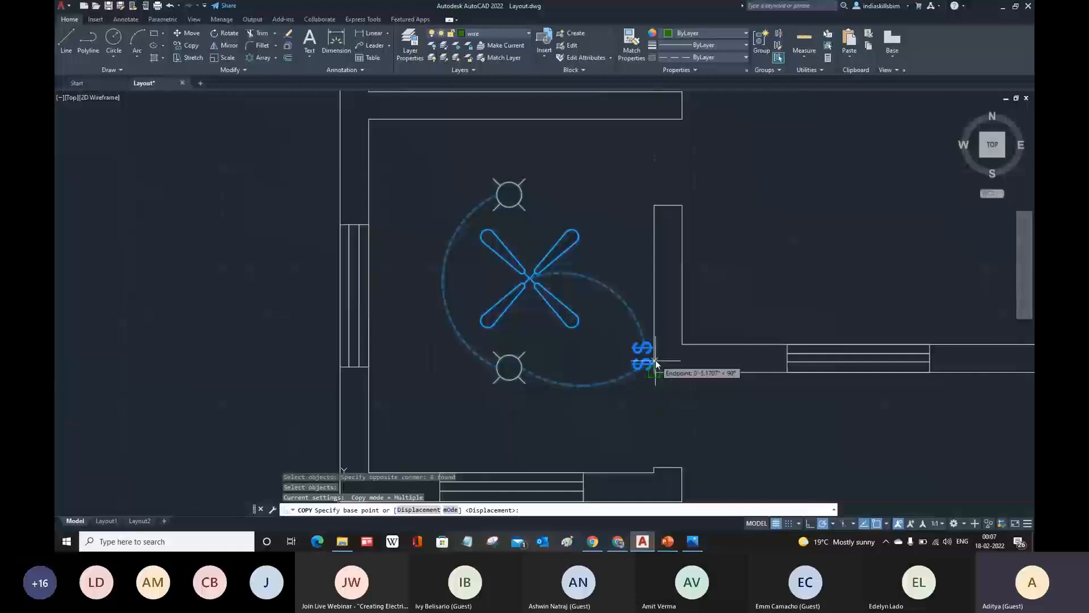
pyautogui.click(655, 363)
pyautogui.scroll(-4, 653, 364)
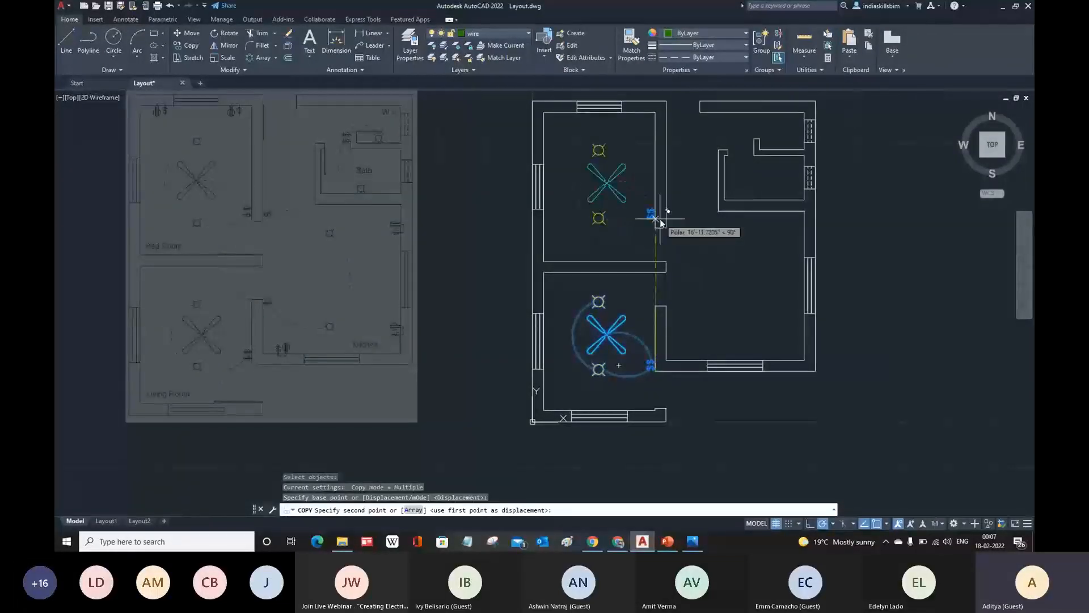
pyautogui.scroll(2, 653, 222)
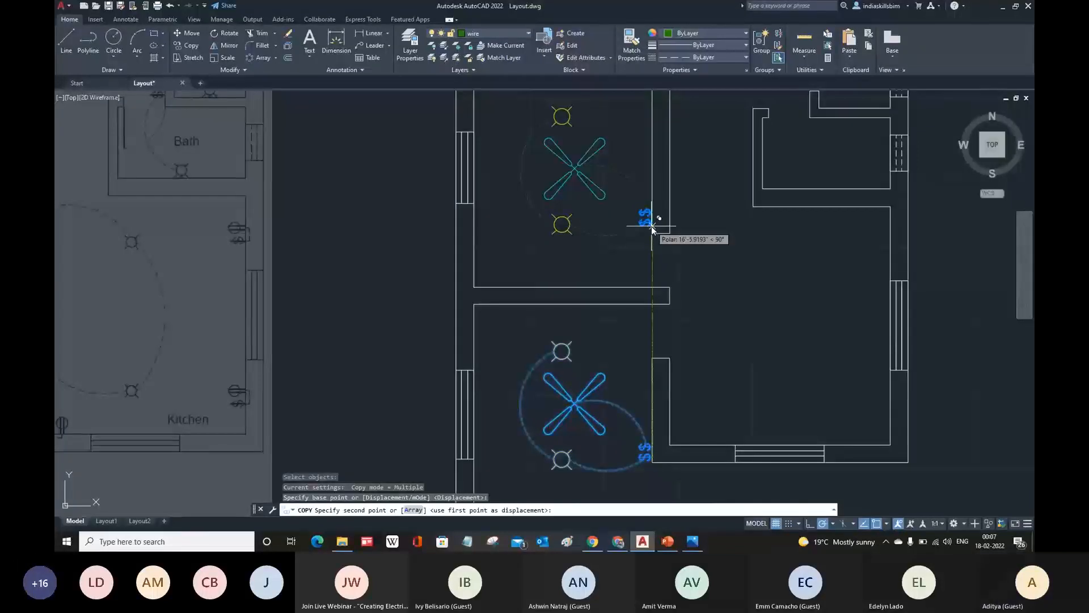
pyautogui.click(652, 225)
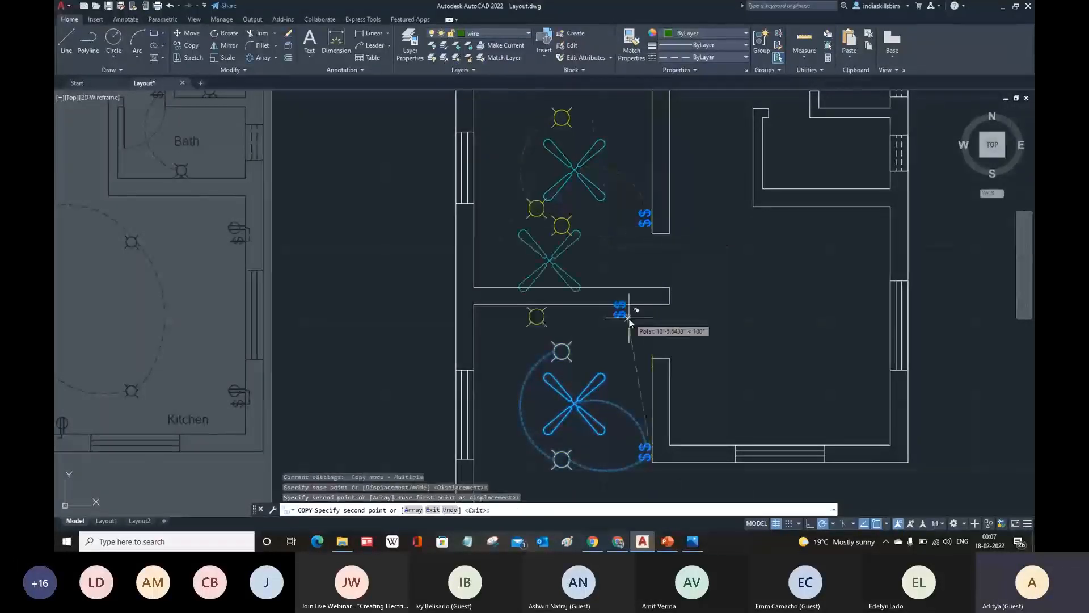
pyautogui.press('Escape')
# - Copy the upper living-room light by its centre into the lower part of the kitchen, as in the reference plan
pyautogui.scroll(-4, 632, 324)
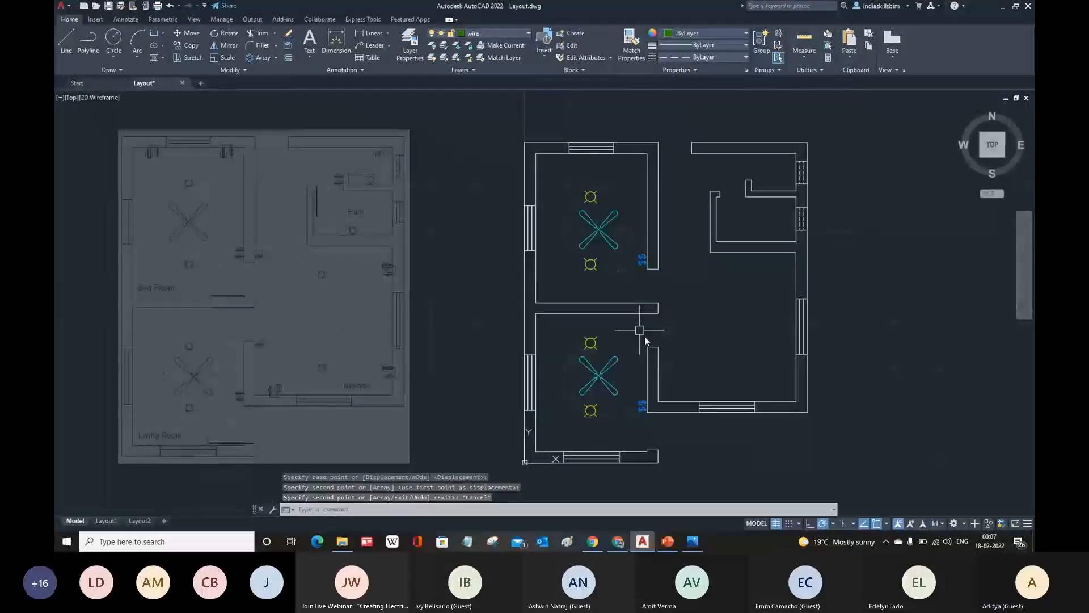
pyautogui.scroll(3, 398, 340)
pyautogui.scroll(-3, 418, 340)
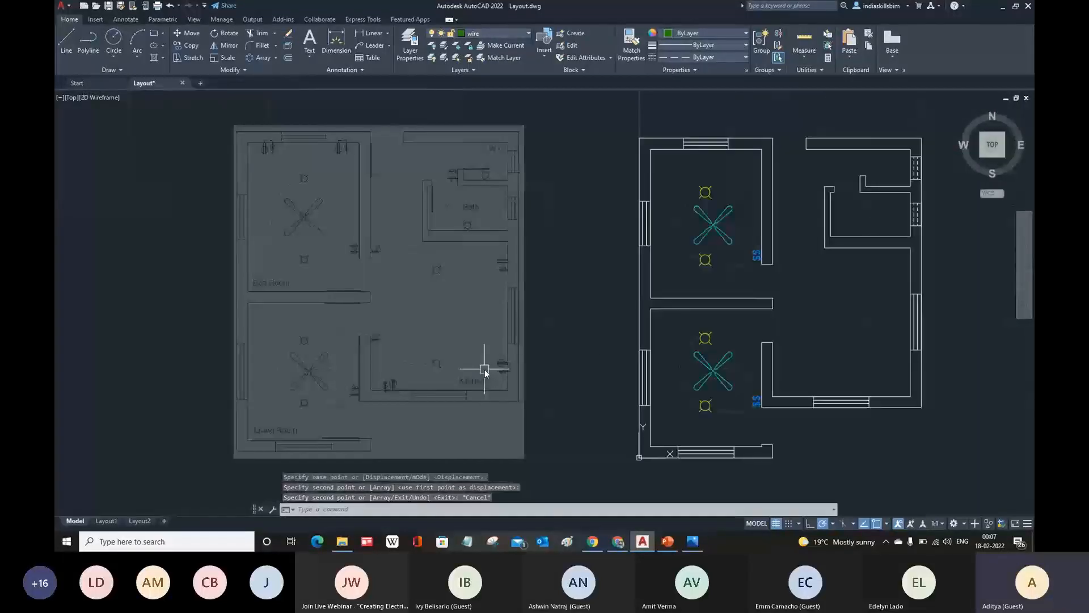
pyautogui.moveTo(670, 365); pyautogui.dragTo(587, 356, button='middle')
pyautogui.write('co')
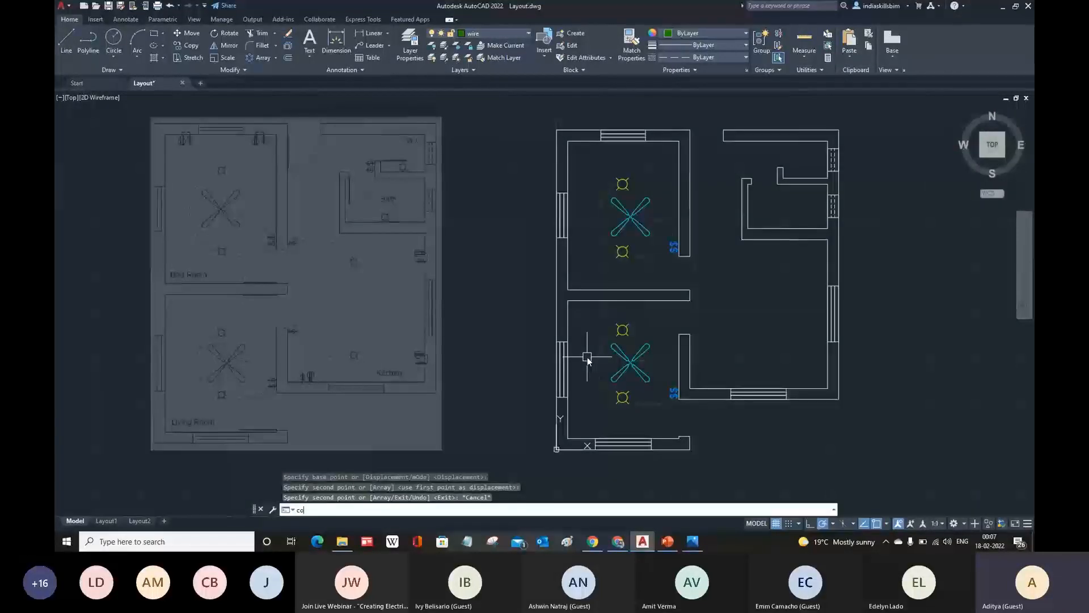
pyautogui.press('Return')
pyautogui.click(624, 331)
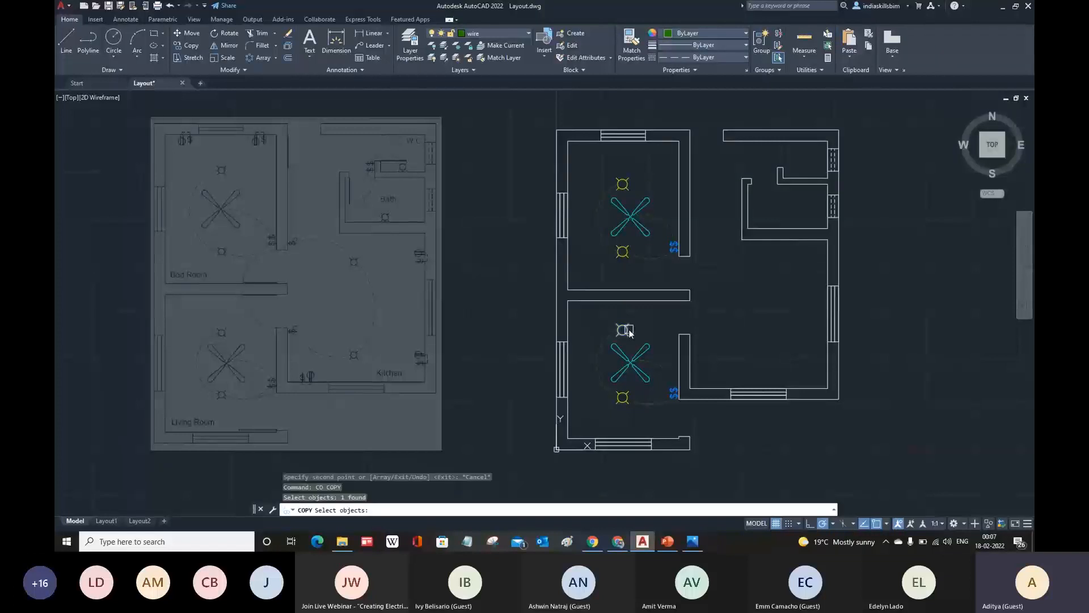
pyautogui.press('Return')
pyautogui.click(622, 330)
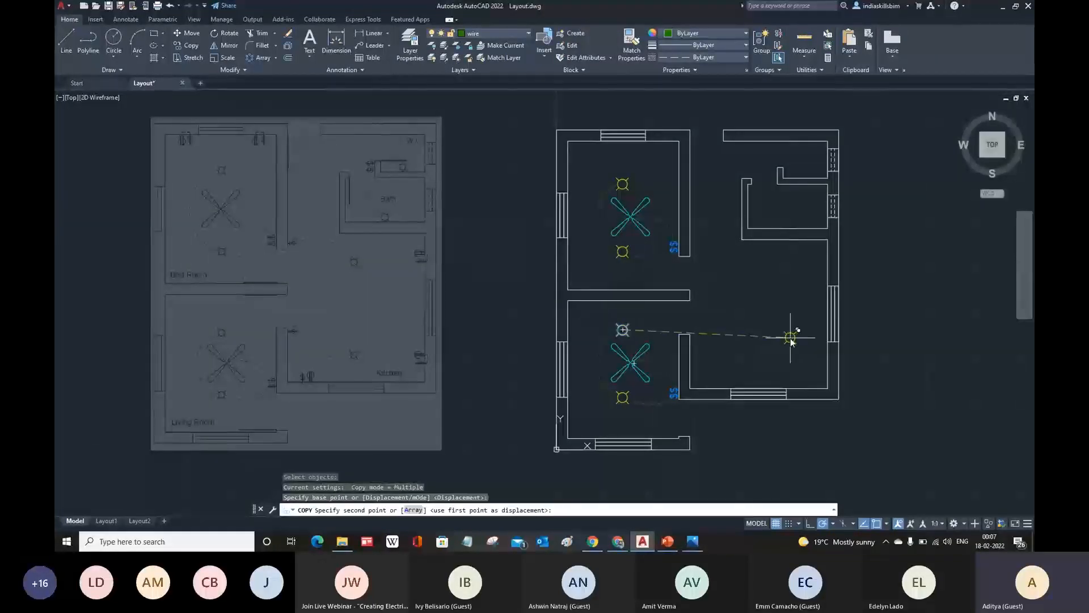
pyautogui.click(765, 355)
pyautogui.press('Return')
# - Copy the kitchen light about 9'-3" straight up to place a second light in the upper part of the kitchen
pyautogui.press('Return')
pyautogui.write('co')
pyautogui.press('Return')
pyautogui.click(764, 355)
pyautogui.press('Return')
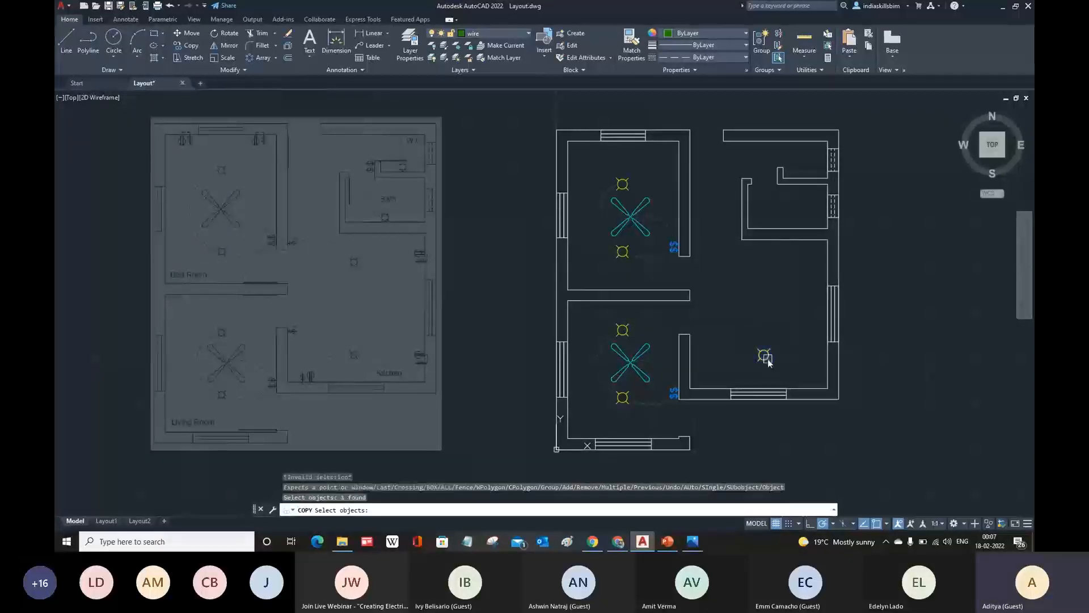
pyautogui.scroll(2, 764, 356)
pyautogui.click(762, 355)
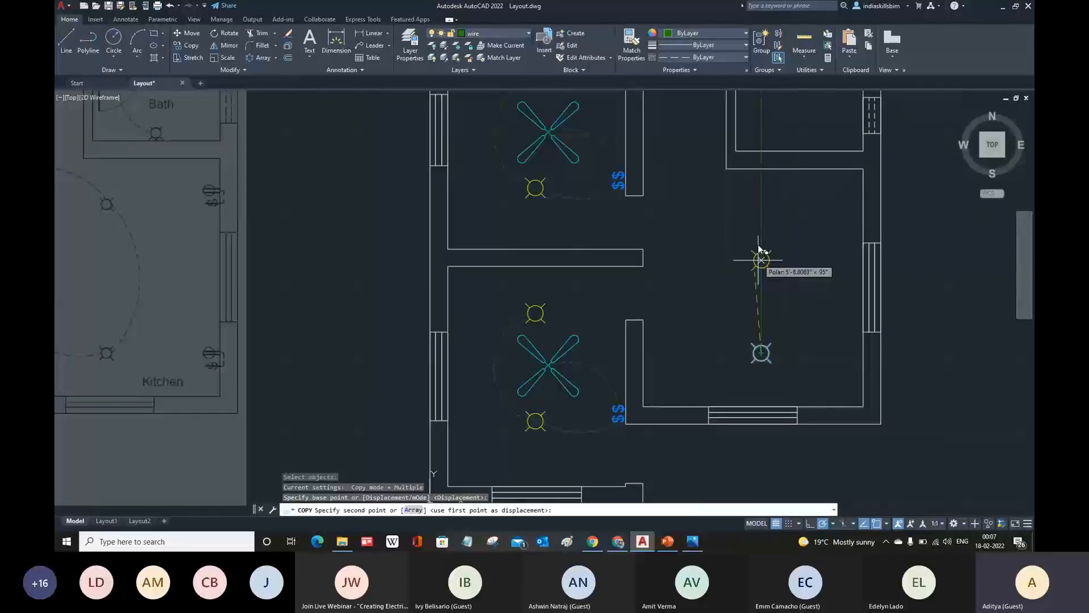
pyautogui.scroll(-1, 758, 238)
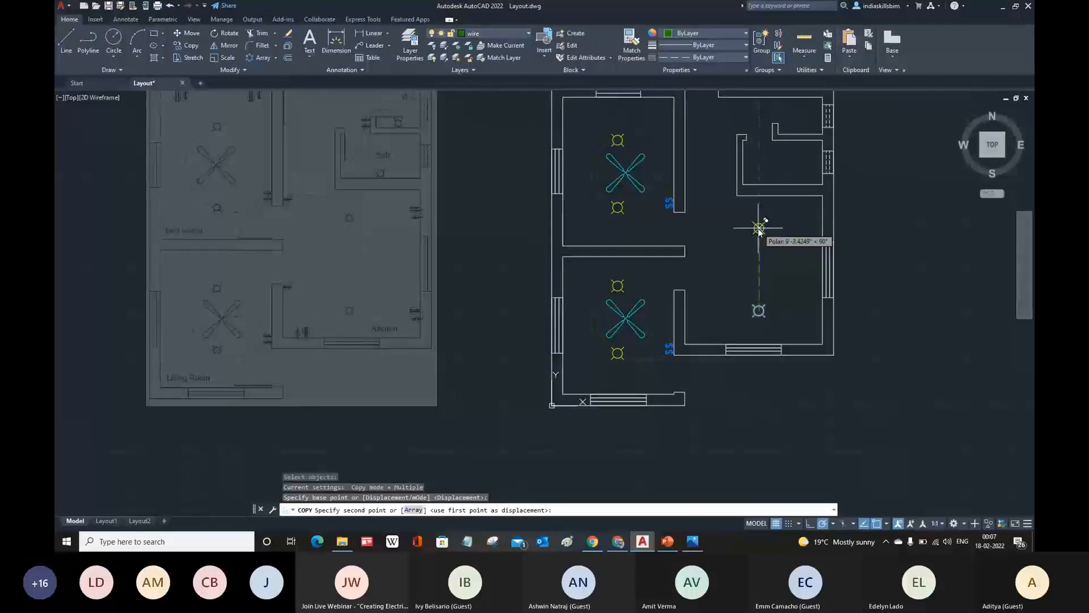
pyautogui.click(759, 229)
pyautogui.press('Return')
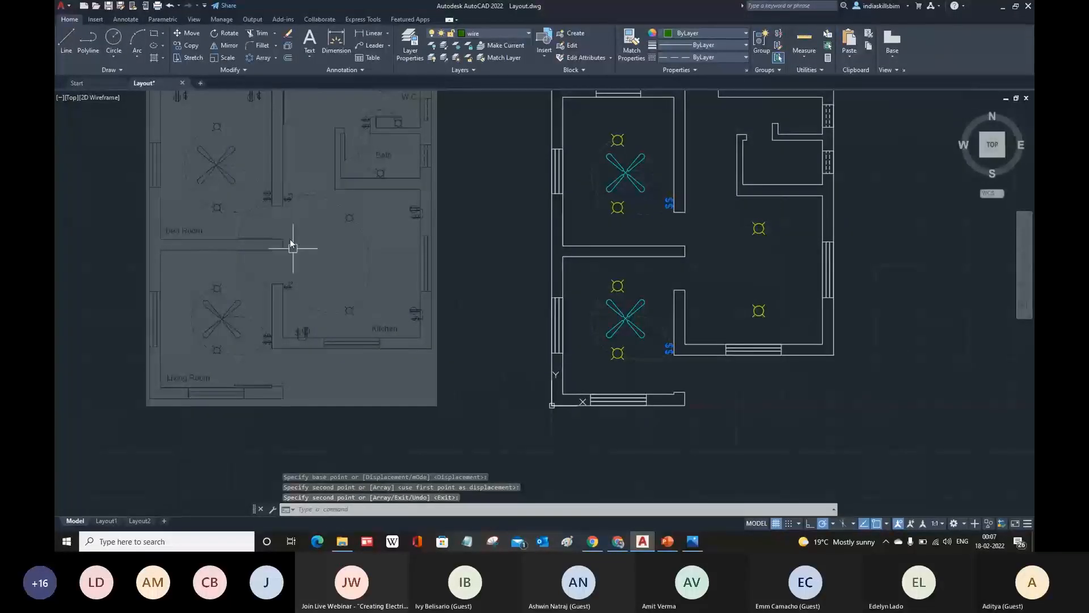
# - Copy the lower living-room switch to the kitchen side of the living-room partition wall, just below the wall's upper end
pyautogui.scroll(3, 291, 244)
pyautogui.scroll(-3, 315, 401)
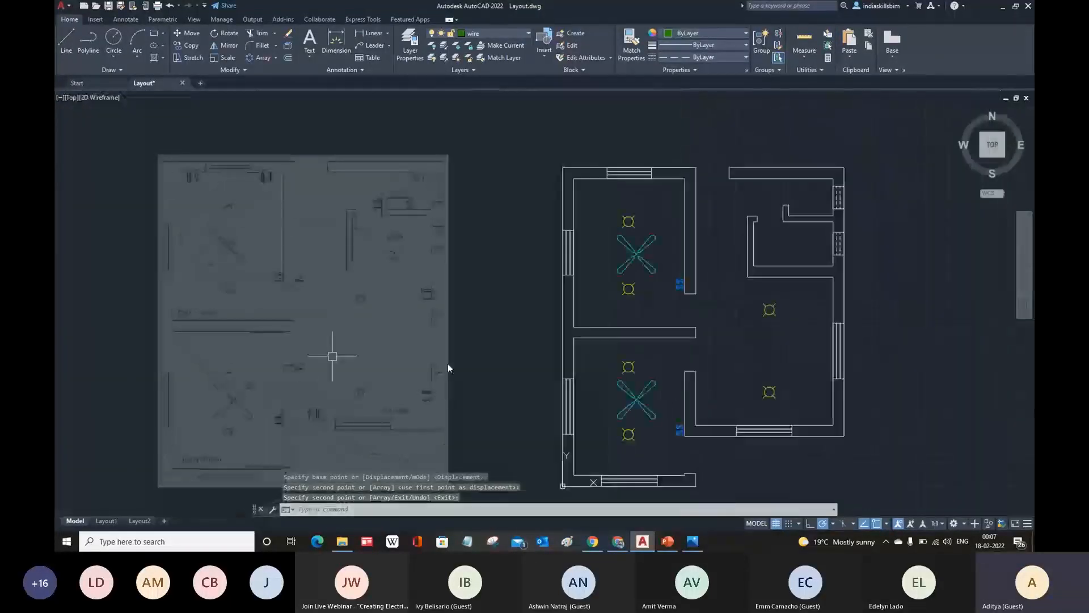
pyautogui.write('o')
pyautogui.press('Return')
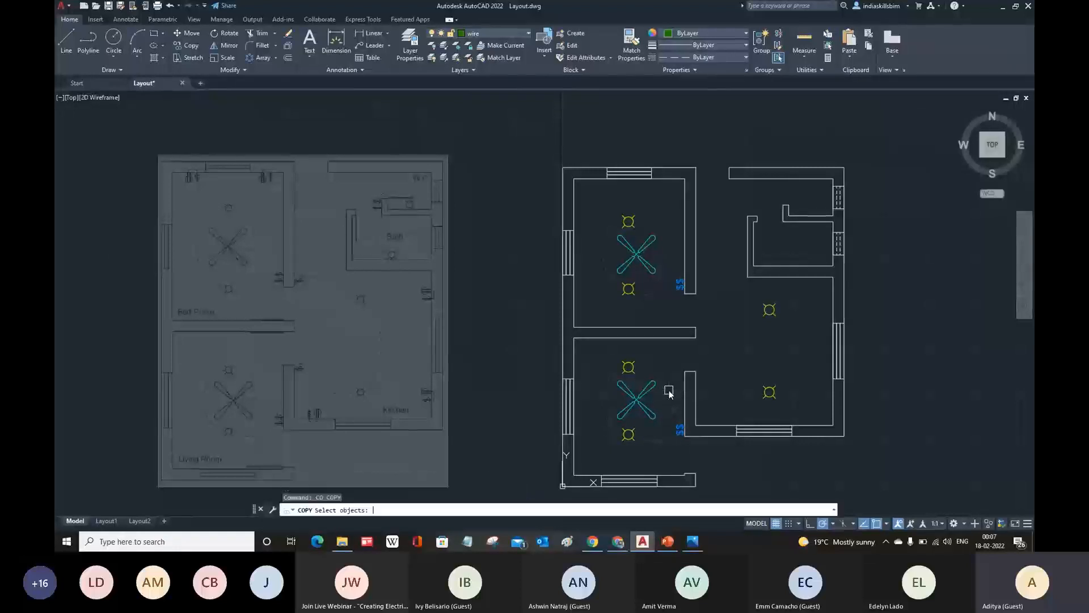
pyautogui.scroll(5, 677, 433)
pyautogui.click(702, 451)
pyautogui.press('Return')
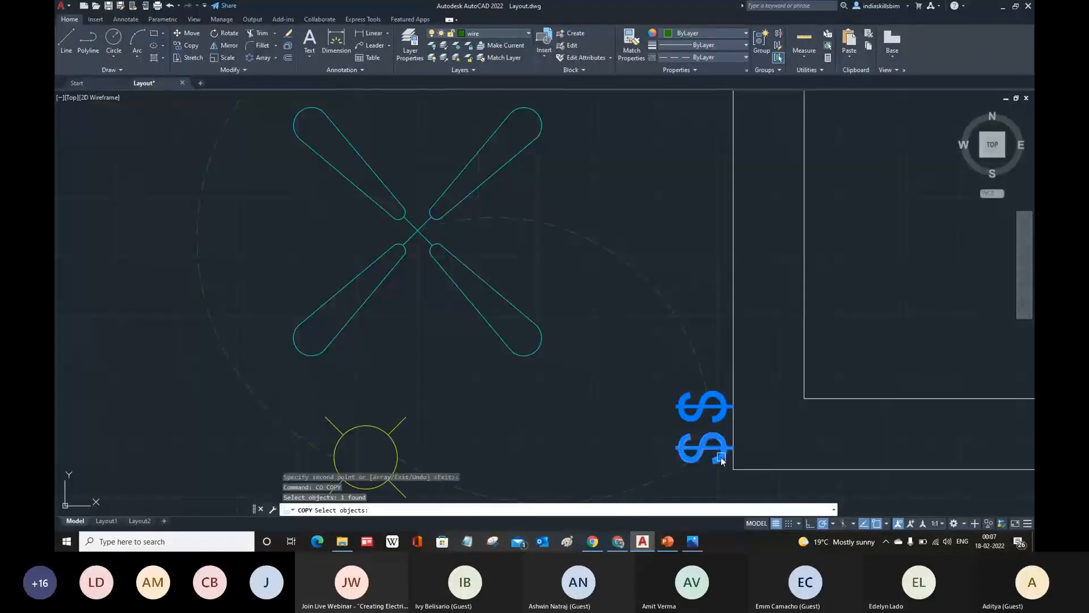
pyautogui.click(705, 451)
pyautogui.scroll(-8, 705, 451)
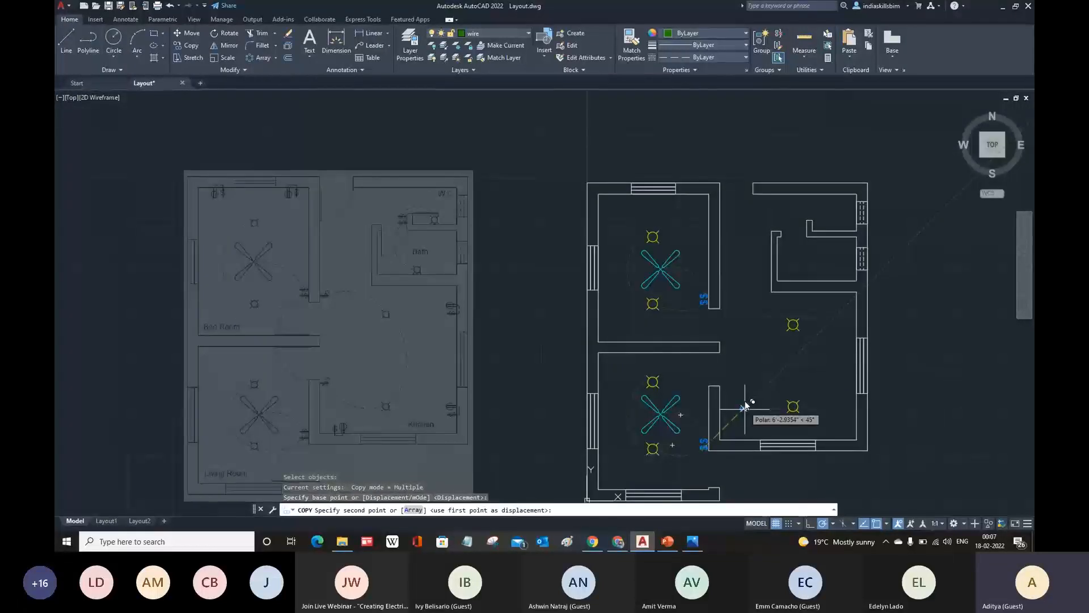
pyautogui.scroll(6, 724, 397)
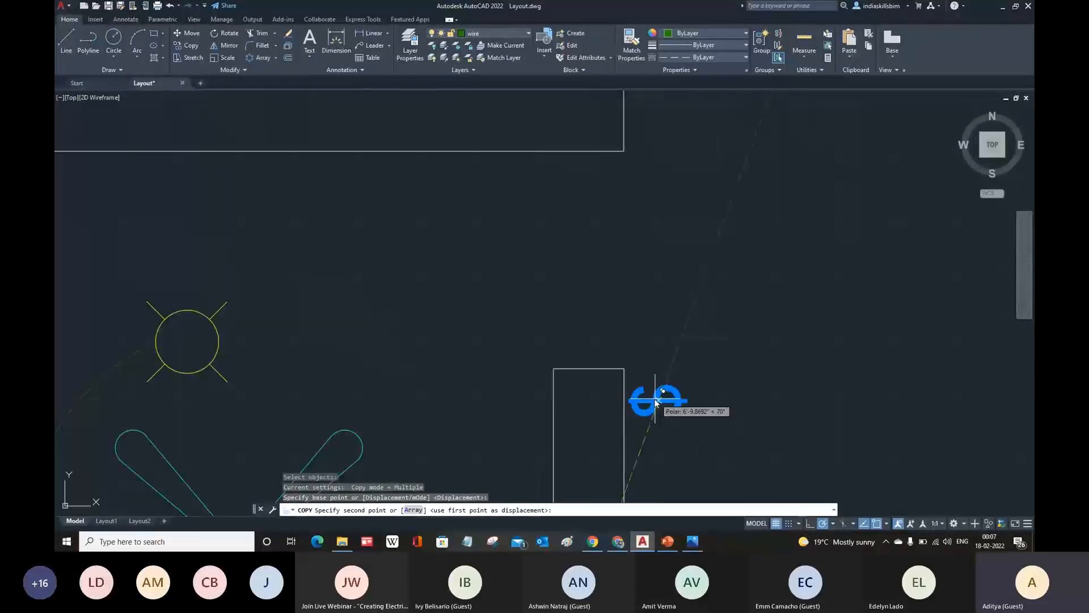
pyautogui.scroll(4, 654, 406)
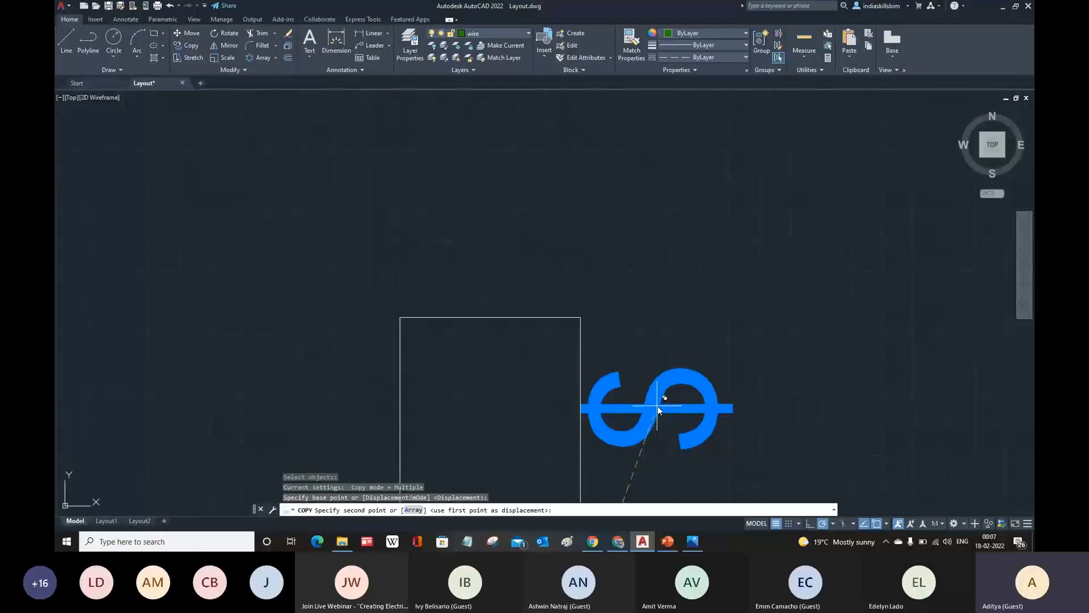
pyautogui.click(657, 406)
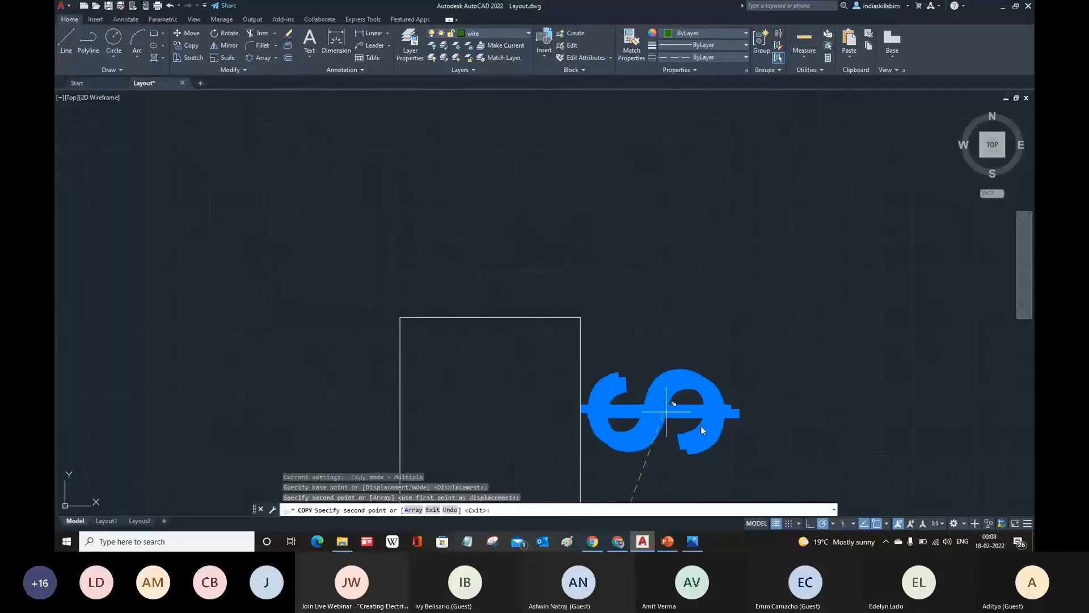
pyautogui.press('Return')
# - Copy the kitchen switch about 9'-9" straight up to the kitchen side of the bedroom wall, near its lower end
pyautogui.press('Return')
pyautogui.click(672, 407)
pyautogui.press('Return')
pyautogui.scroll(-5, 688, 409)
pyautogui.click(688, 408)
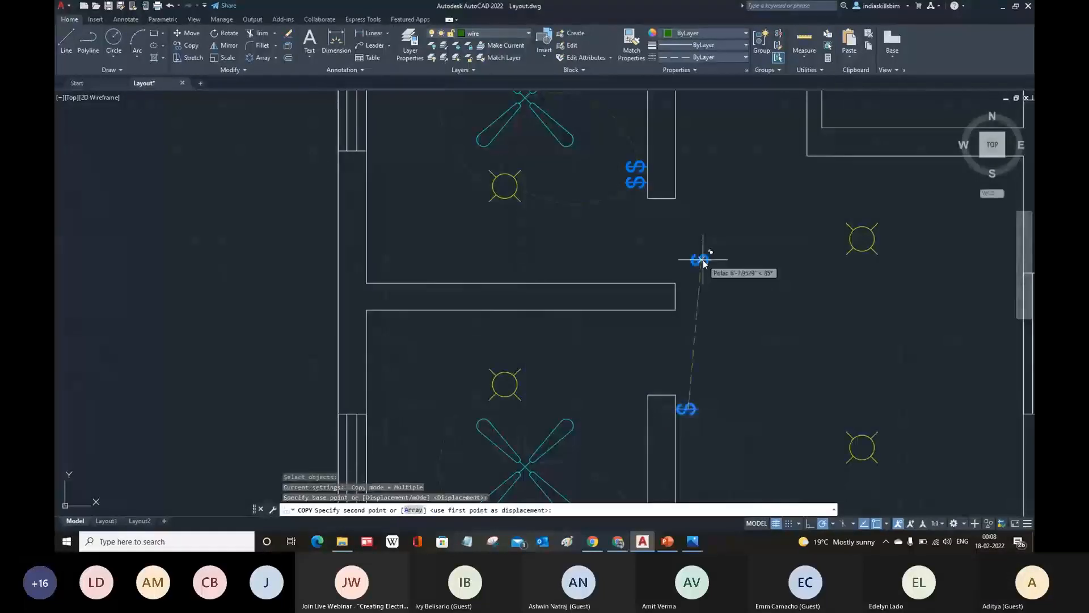
pyautogui.scroll(2, 687, 191)
pyautogui.scroll(2, 686, 193)
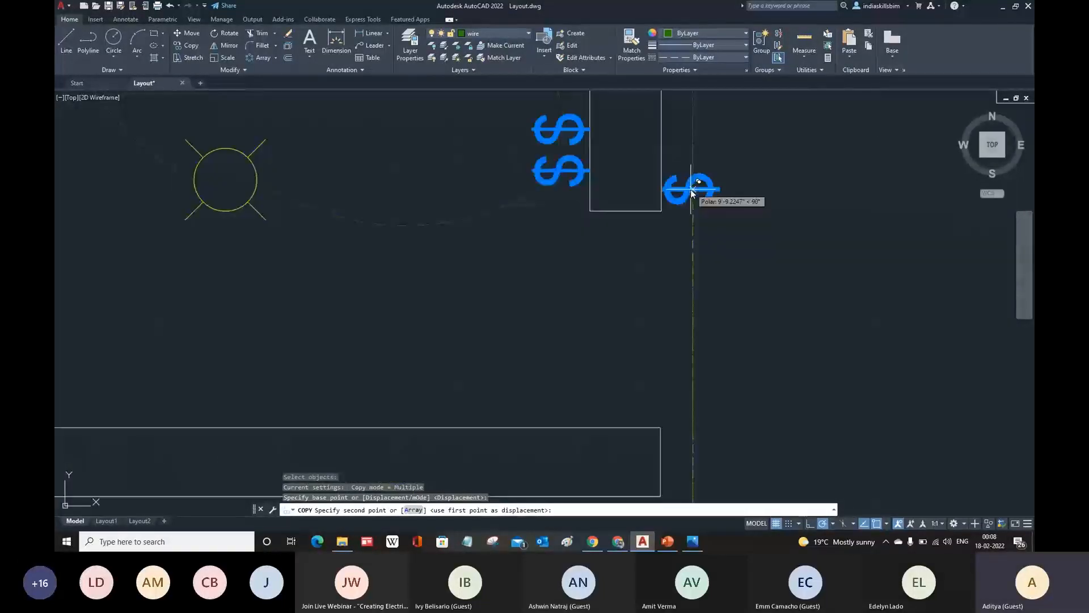
pyautogui.click(691, 193)
pyautogui.scroll(-5, 703, 256)
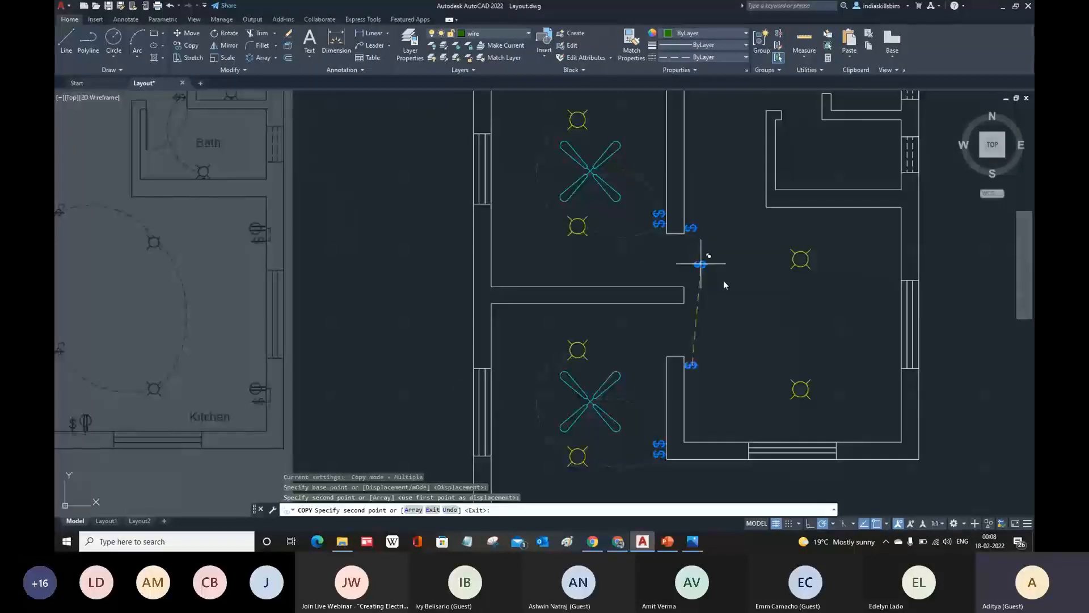
pyautogui.press('Return')
# - Draw a three-point wire arc bulging upward from the upper kitchen switch to the upper kitchen light
pyautogui.scroll(2, 663, 269)
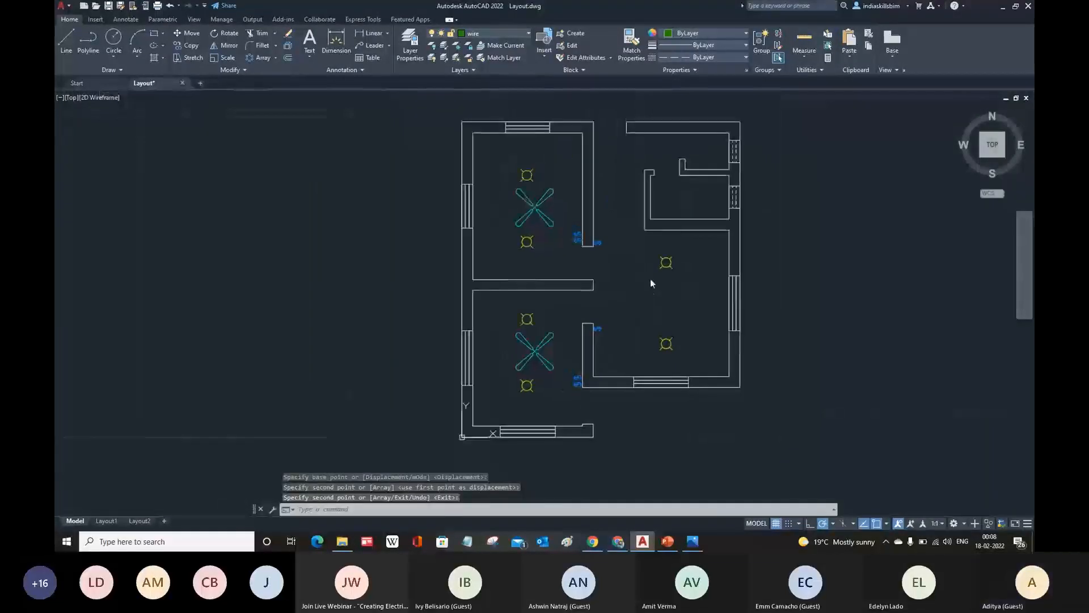
pyautogui.click(132, 41)
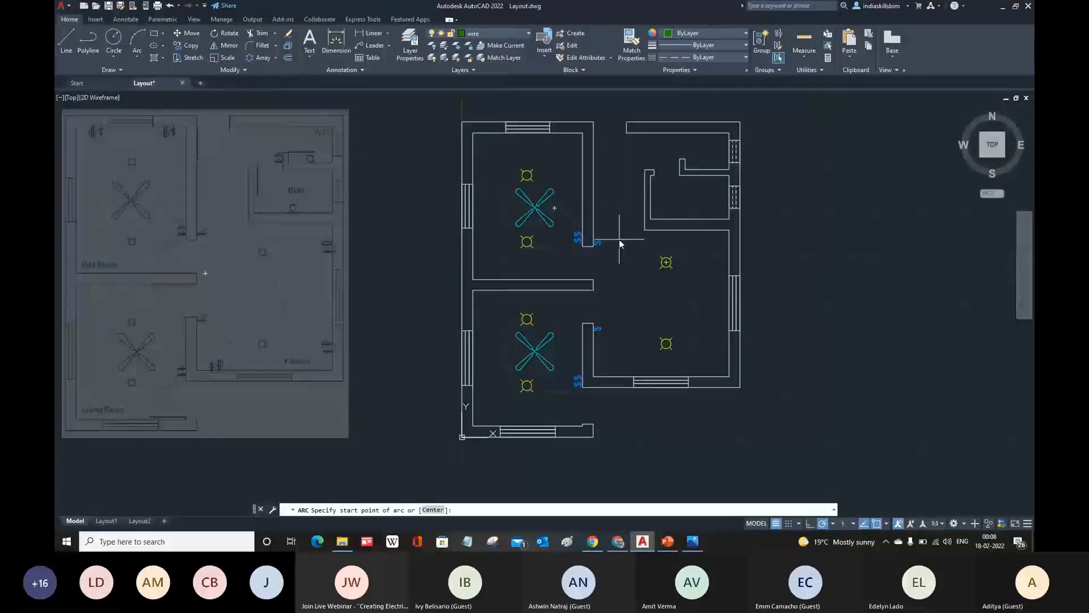
pyautogui.scroll(8, 612, 237)
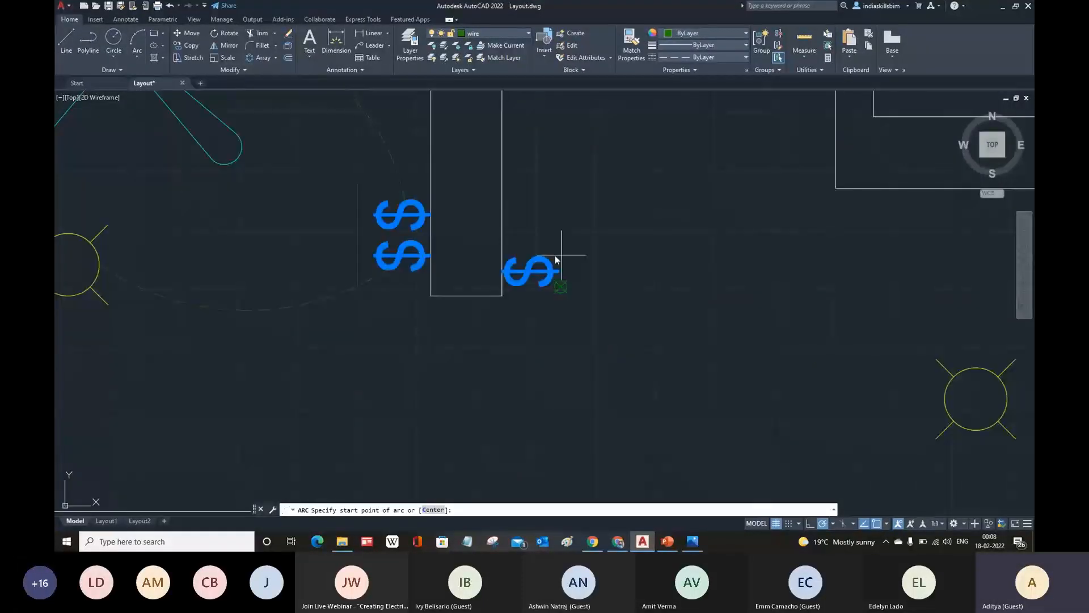
pyautogui.scroll(2, 543, 258)
pyautogui.click(542, 256)
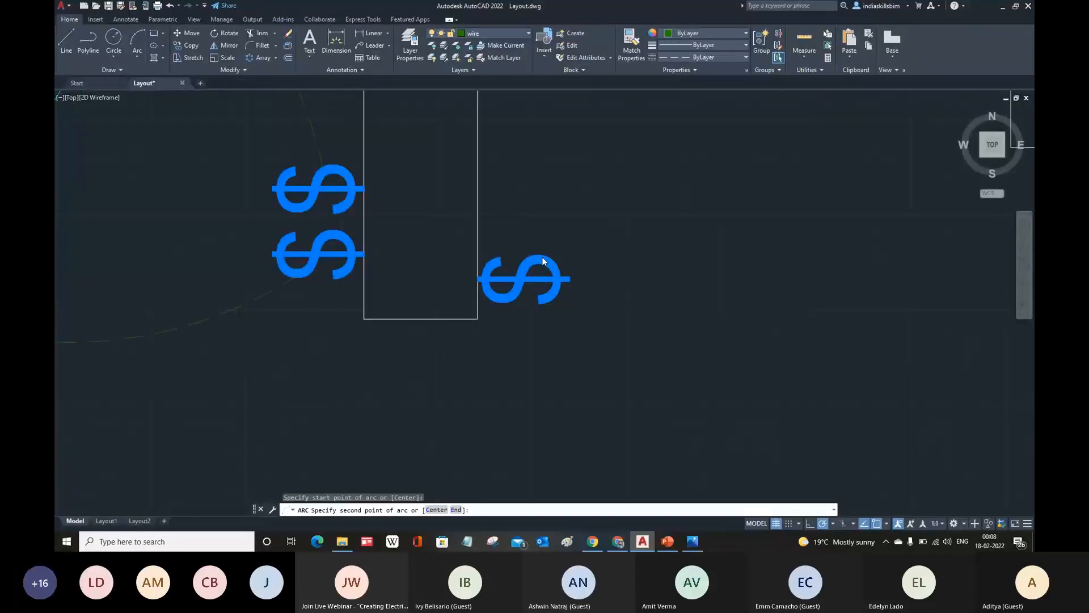
pyautogui.scroll(-5, 542, 257)
pyautogui.click(692, 291)
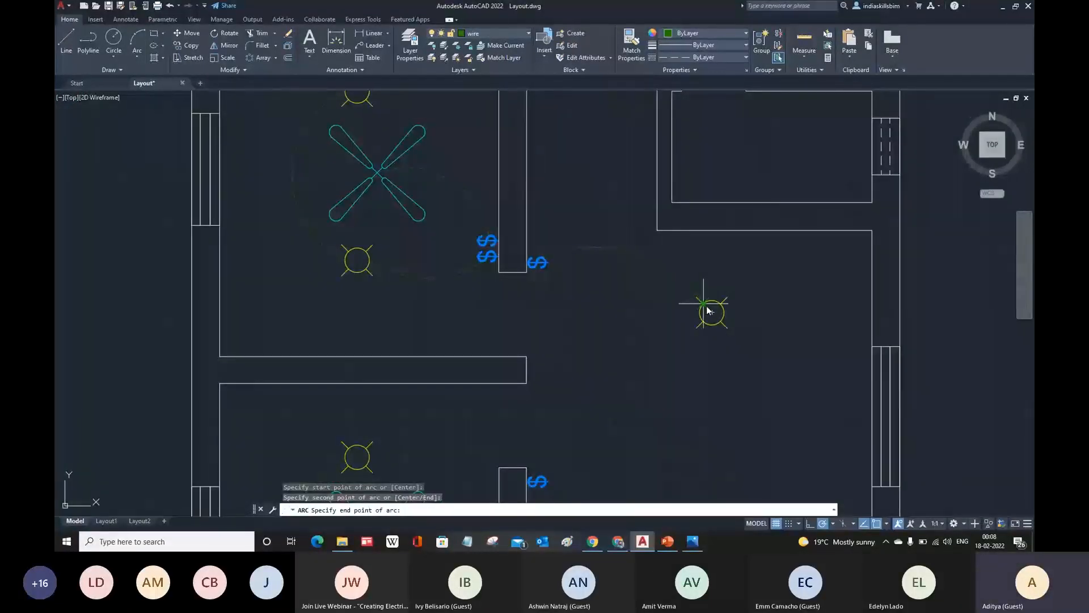
pyautogui.click(707, 310)
# - Draw a three-point wire arc from the upper kitchen light to the lower one, bowing toward the exterior wall
pyautogui.scroll(-5, 707, 310)
pyautogui.press('Return')
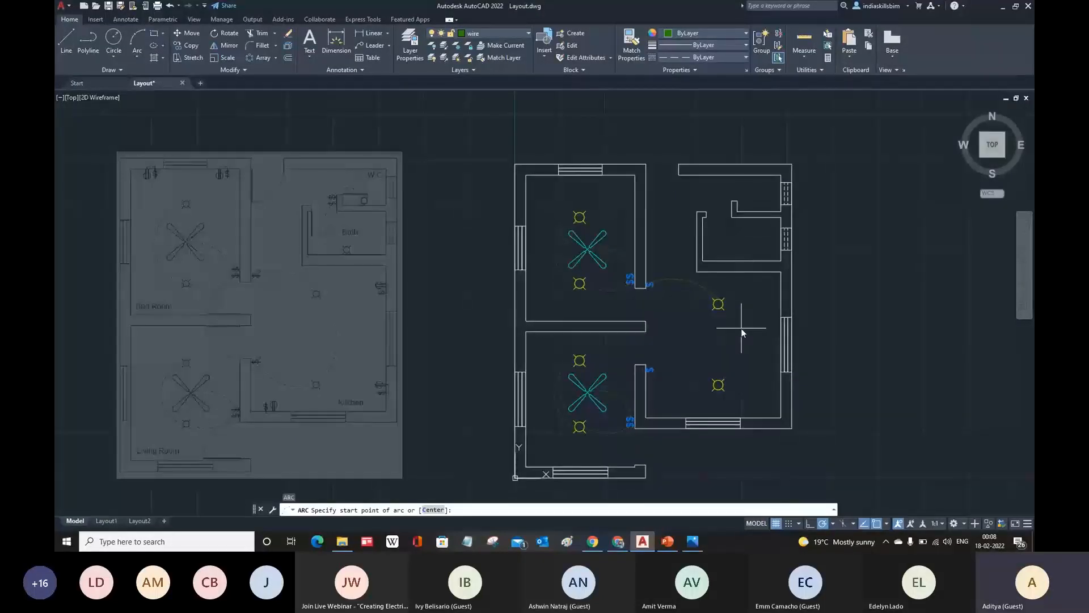
pyautogui.scroll(5, 741, 328)
pyautogui.click(724, 306)
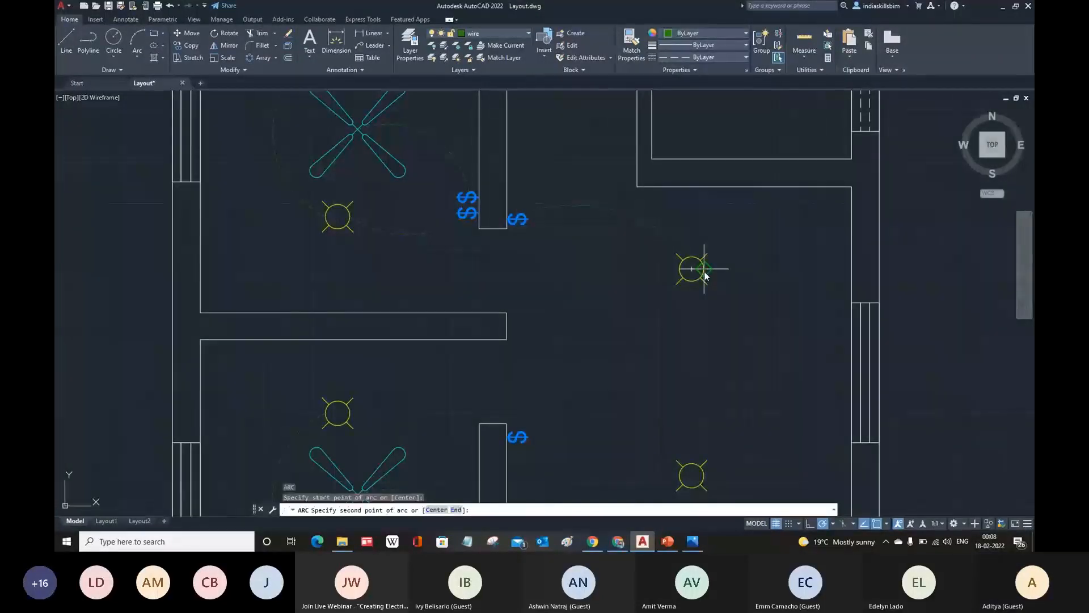
pyautogui.scroll(-2, 706, 277)
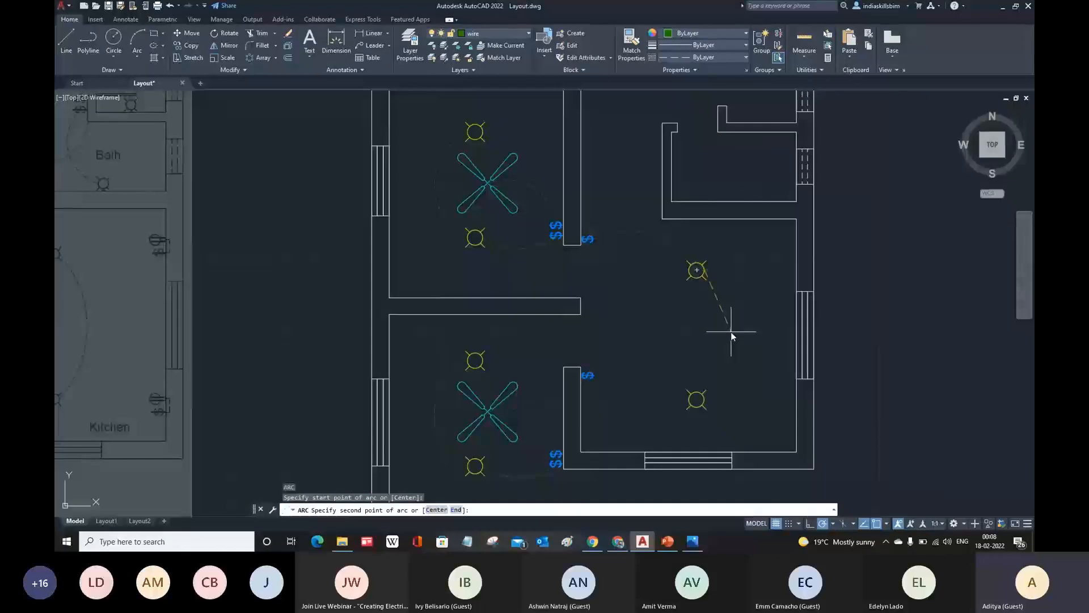
pyautogui.click(724, 339)
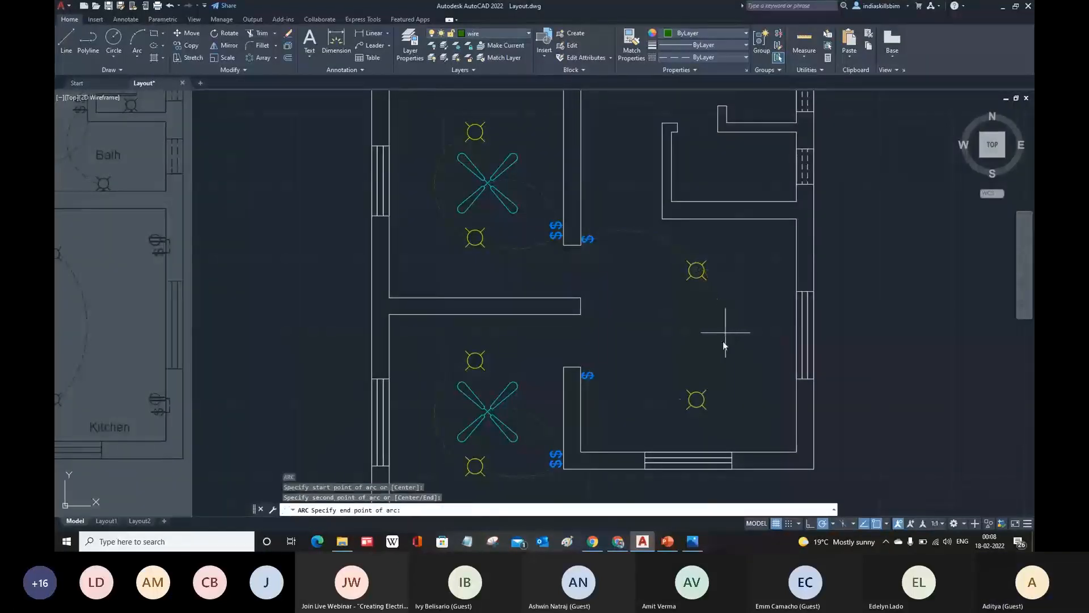
pyautogui.click(706, 400)
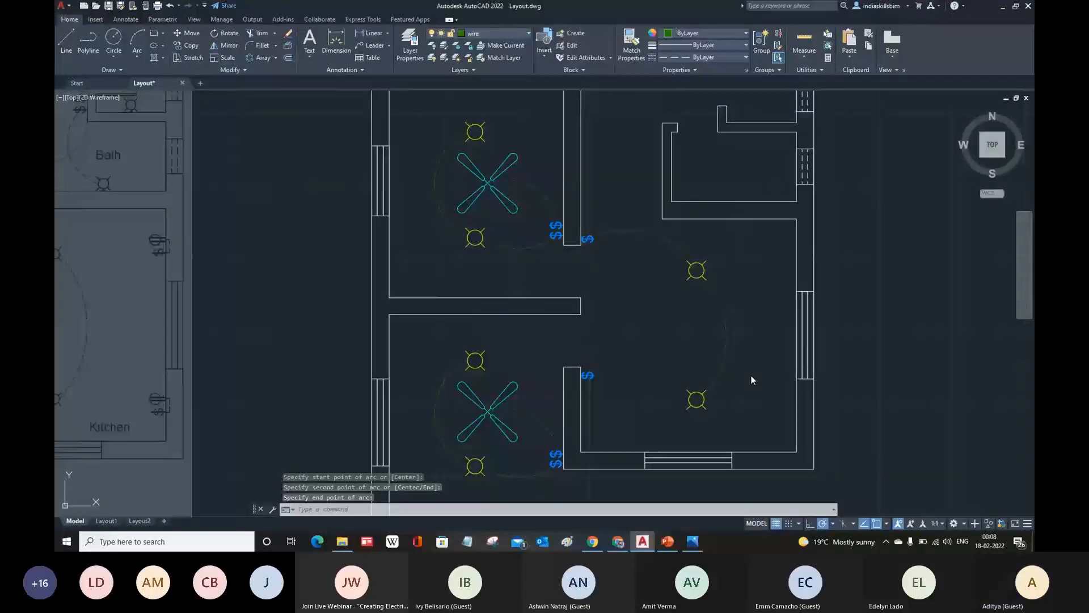
# - Draw a three-point wire arc from the lower kitchen light to the lower kitchen switch
pyautogui.scroll(2, 644, 482)
pyautogui.press('Return')
pyautogui.click(716, 353)
pyautogui.click(572, 323)
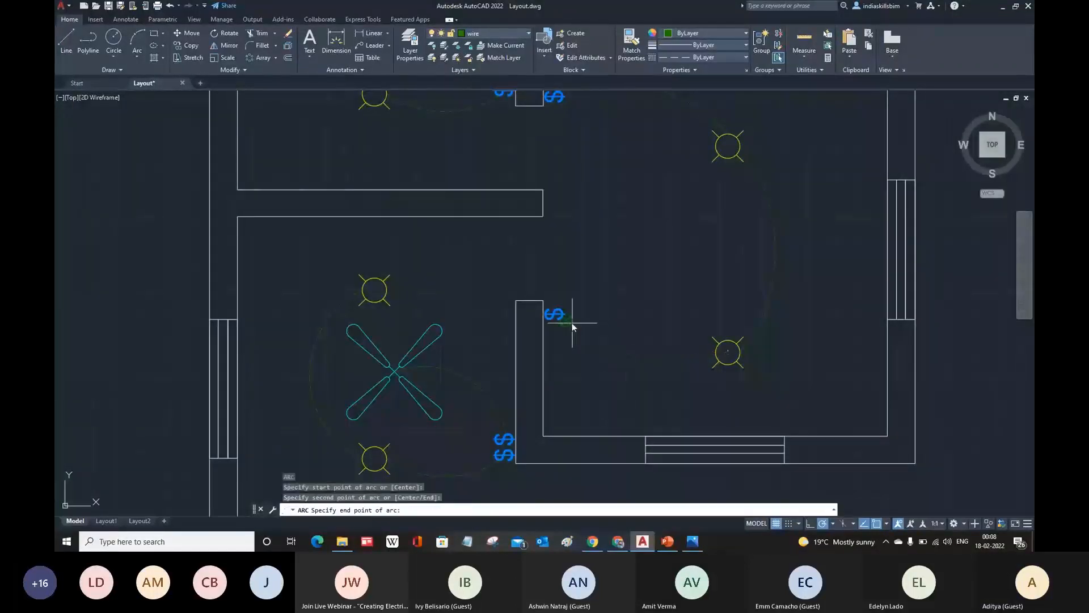
pyautogui.scroll(5, 571, 322)
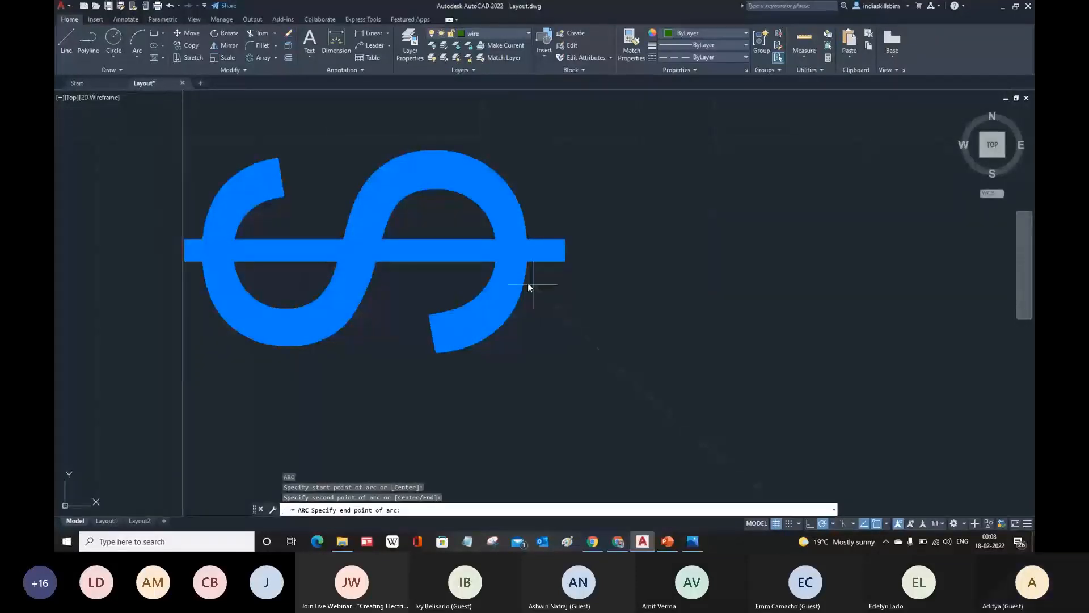
pyautogui.click(496, 323)
pyautogui.scroll(-5, 588, 319)
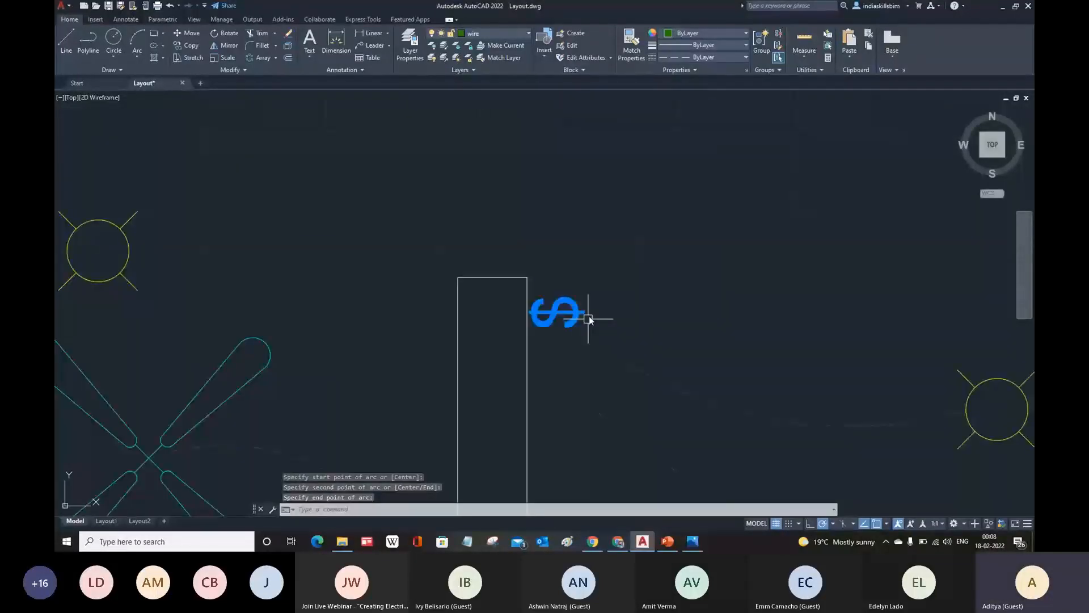
# - Match the properties of the bedroom's switch-to-light wire arc onto the kitchen wire arcs
pyautogui.scroll(-5, 589, 320)
pyautogui.write('ma')
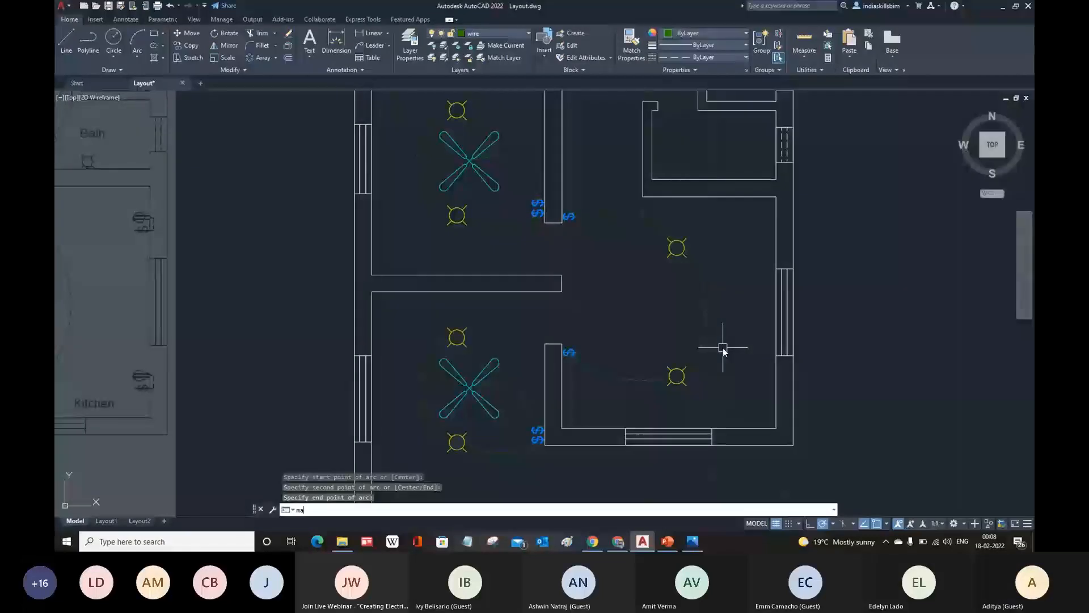
pyautogui.press('Return')
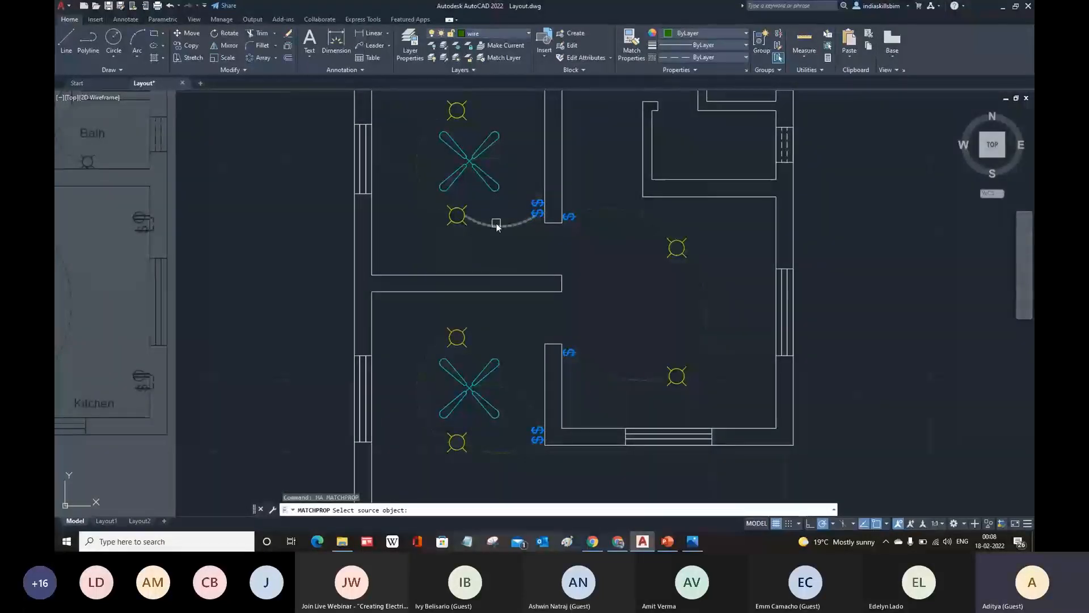
pyautogui.click(496, 226)
pyautogui.click(638, 380)
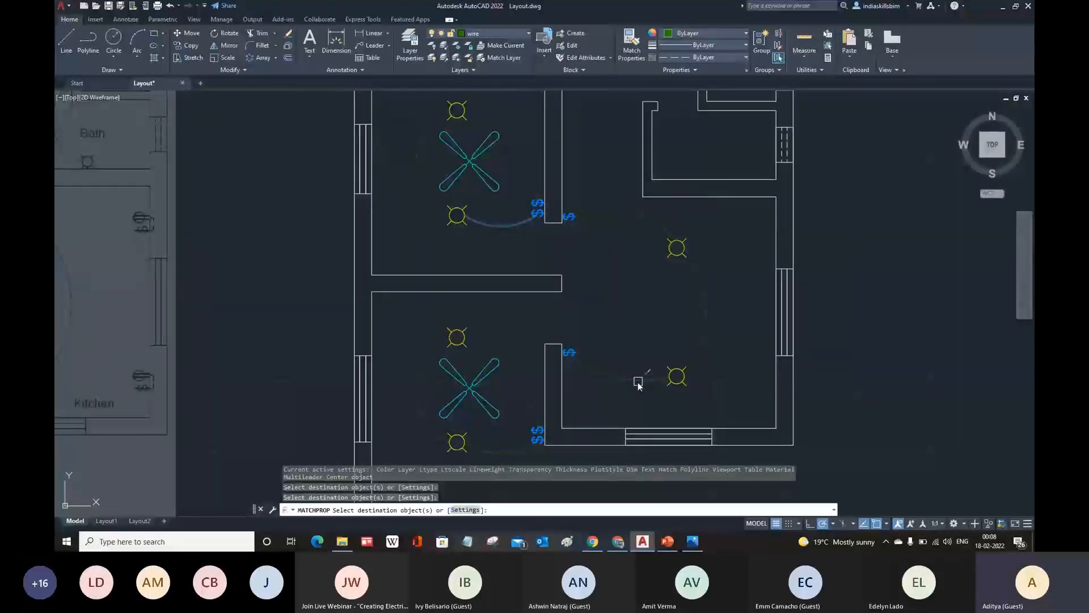
pyautogui.press('Escape')
pyautogui.scroll(-3, 639, 386)
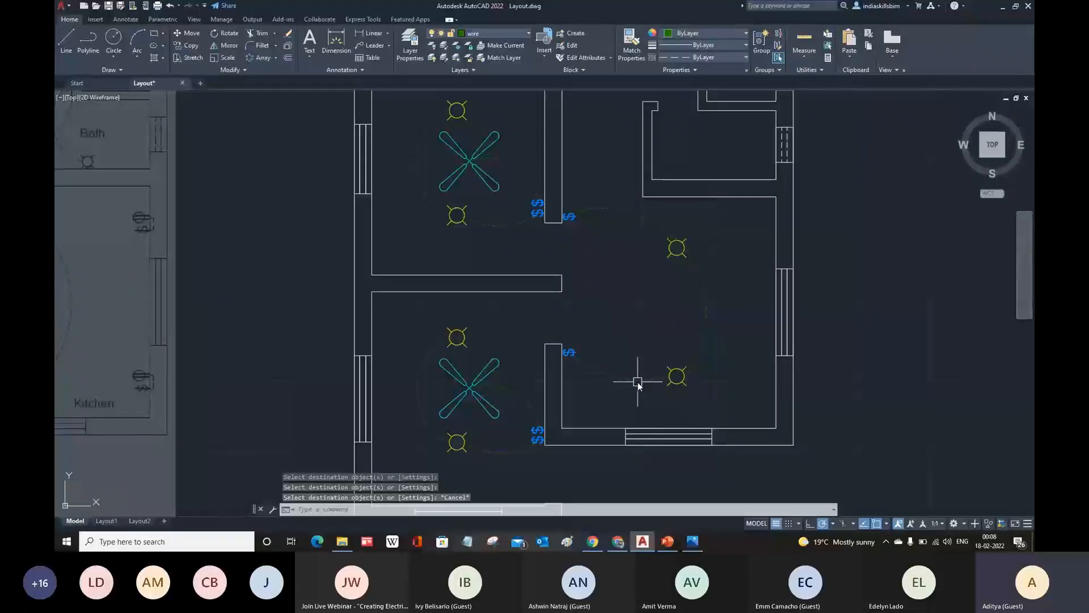
pyautogui.press('Escape')
pyautogui.press('Escape')
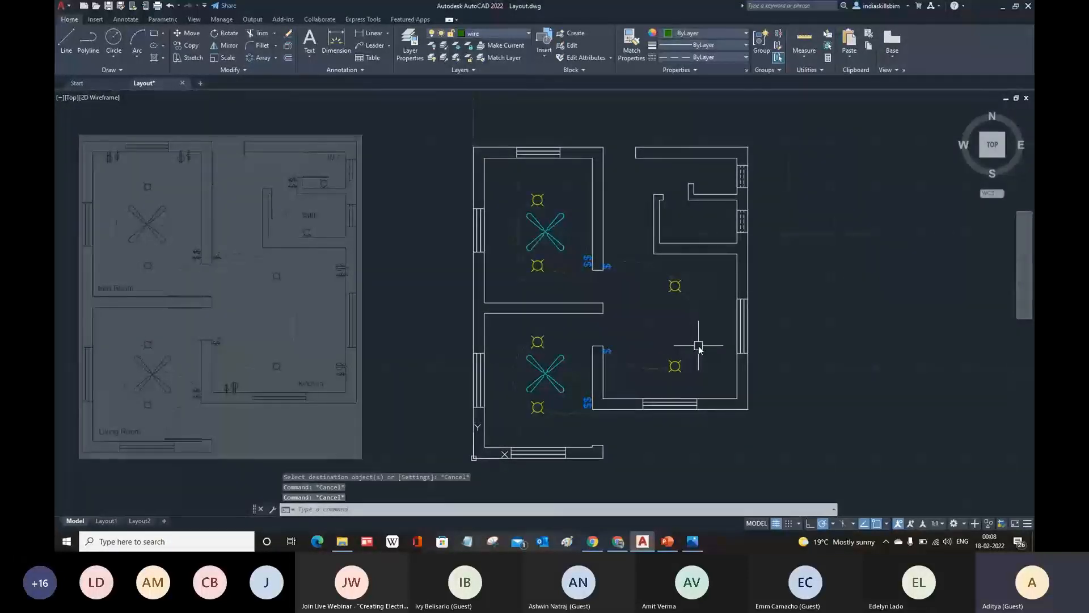
# - Examine the details of the HIDDENX2 linetype in the Linetype Manager, including the global scale factor
pyautogui.write('lt')
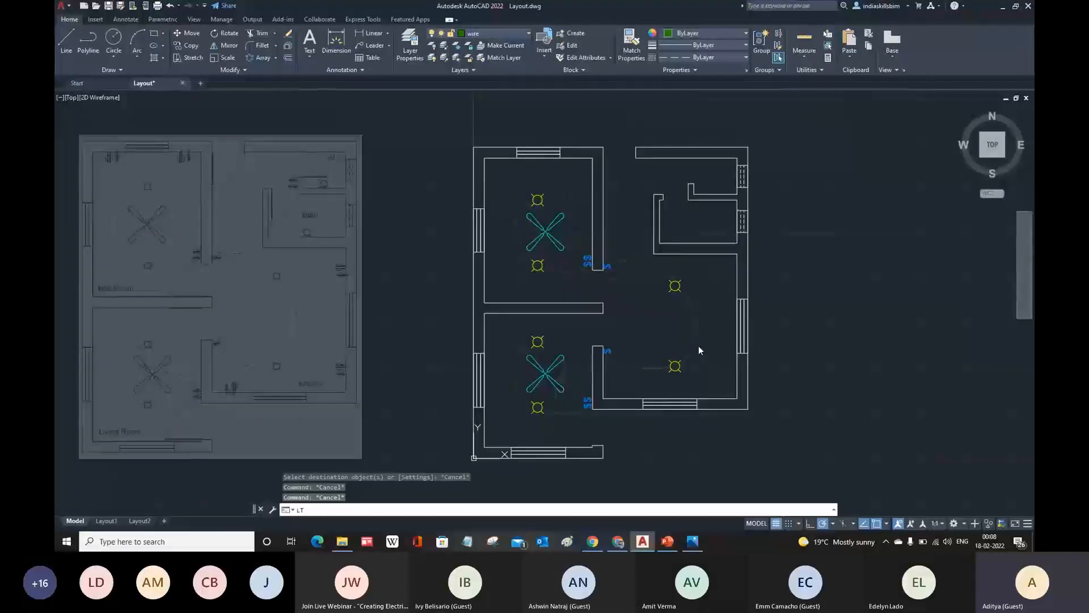
pyautogui.press('Return')
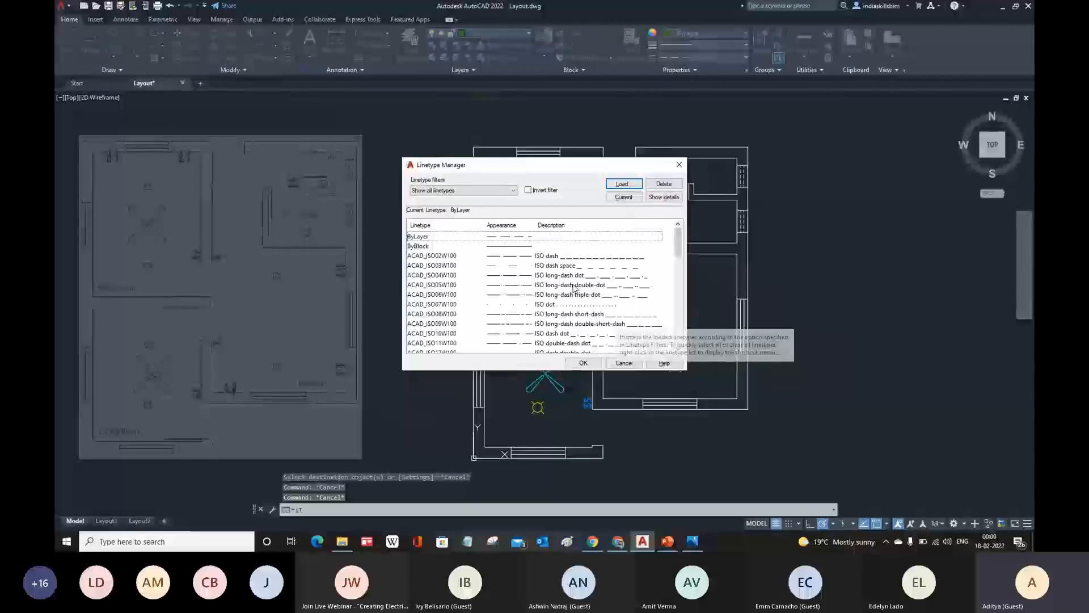
pyautogui.scroll(-10, 591, 306)
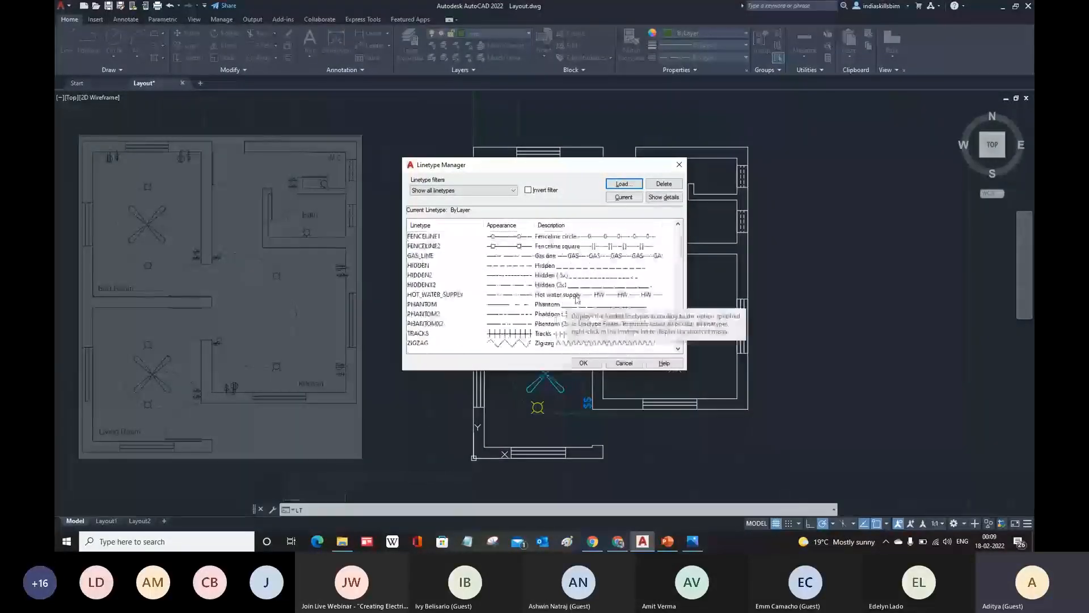
pyautogui.click(548, 287)
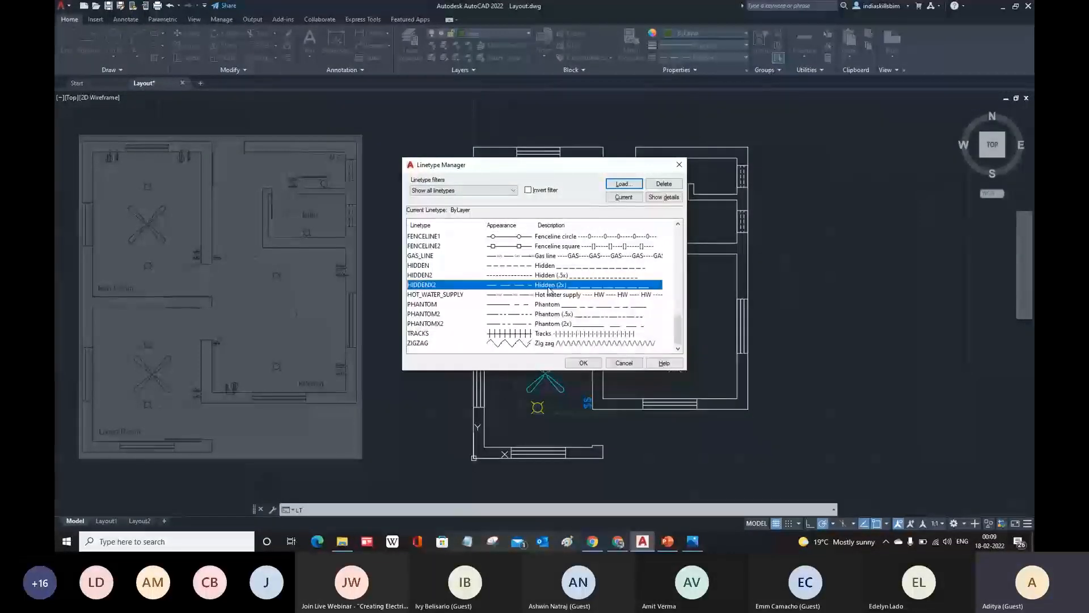
pyautogui.click(661, 197)
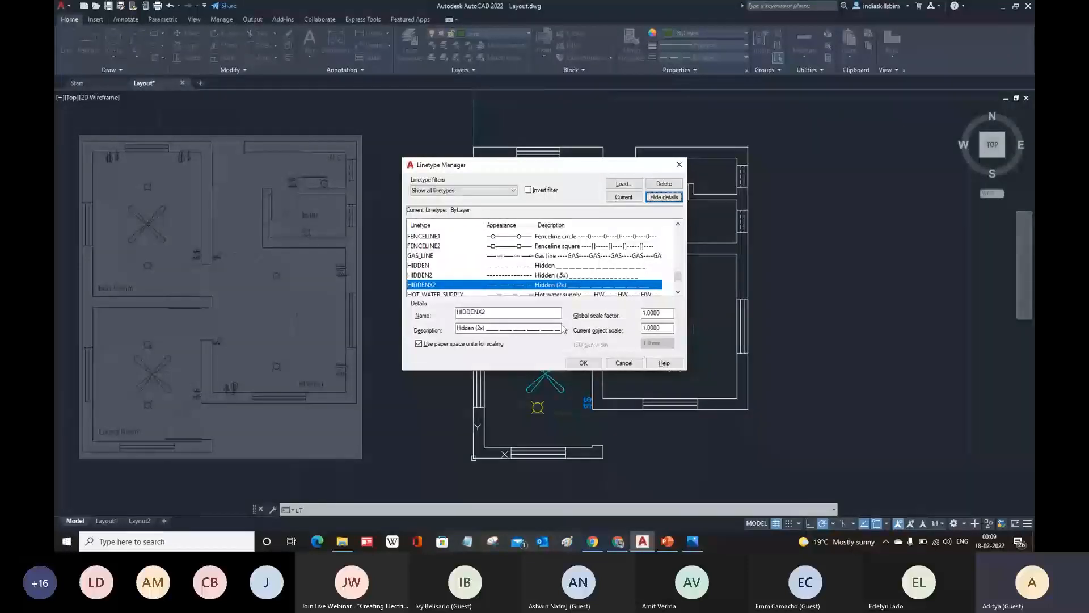
pyautogui.moveTo(663, 314); pyautogui.dragTo(611, 312)
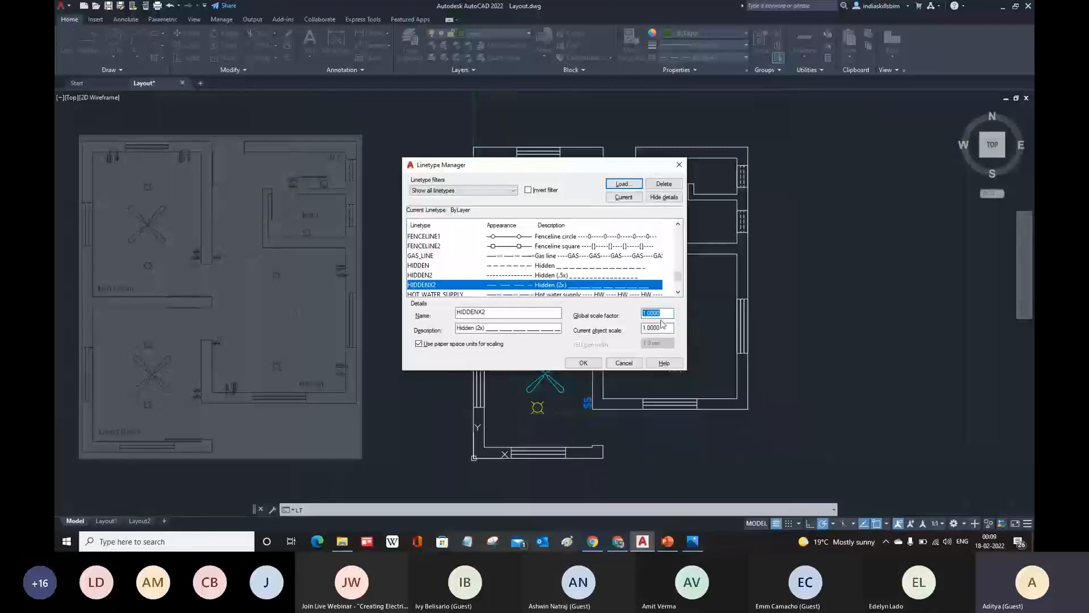
pyautogui.press('Return')
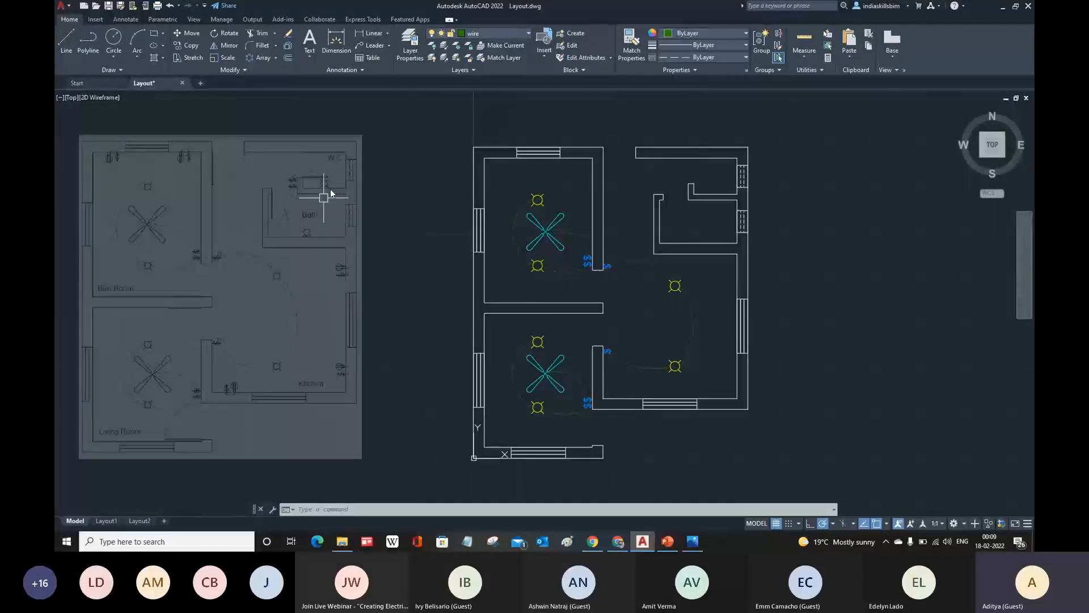
# - Copy the upper kitchen light from its centre into the middle of the bath, following the reference plan
pyautogui.scroll(2, 332, 185)
pyautogui.scroll(2, 332, 183)
pyautogui.scroll(-2, 332, 182)
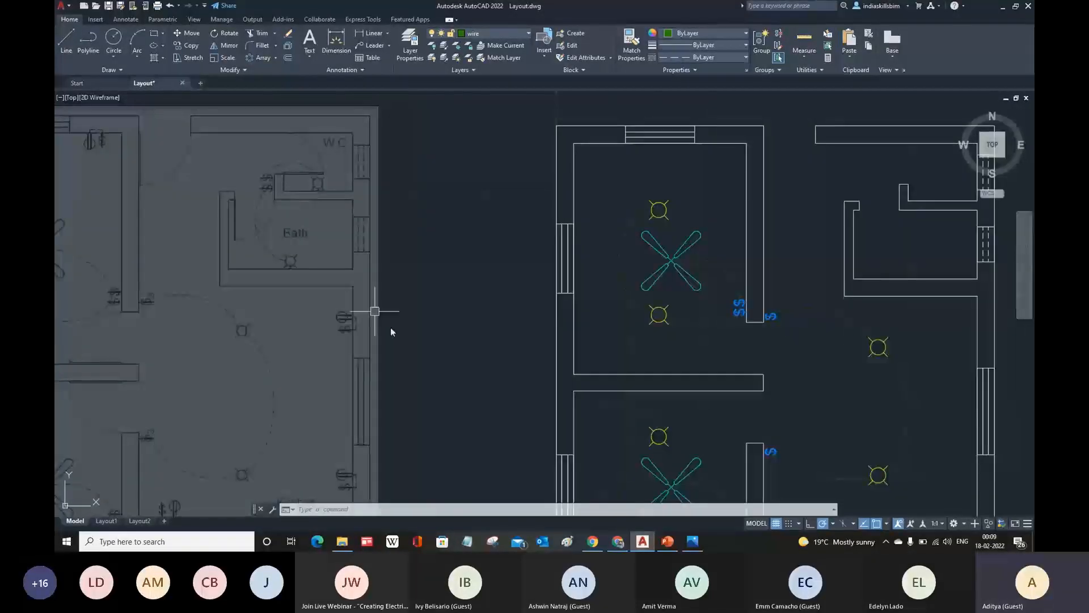
pyautogui.scroll(-3, 375, 311)
pyautogui.write('co')
pyautogui.press('Return')
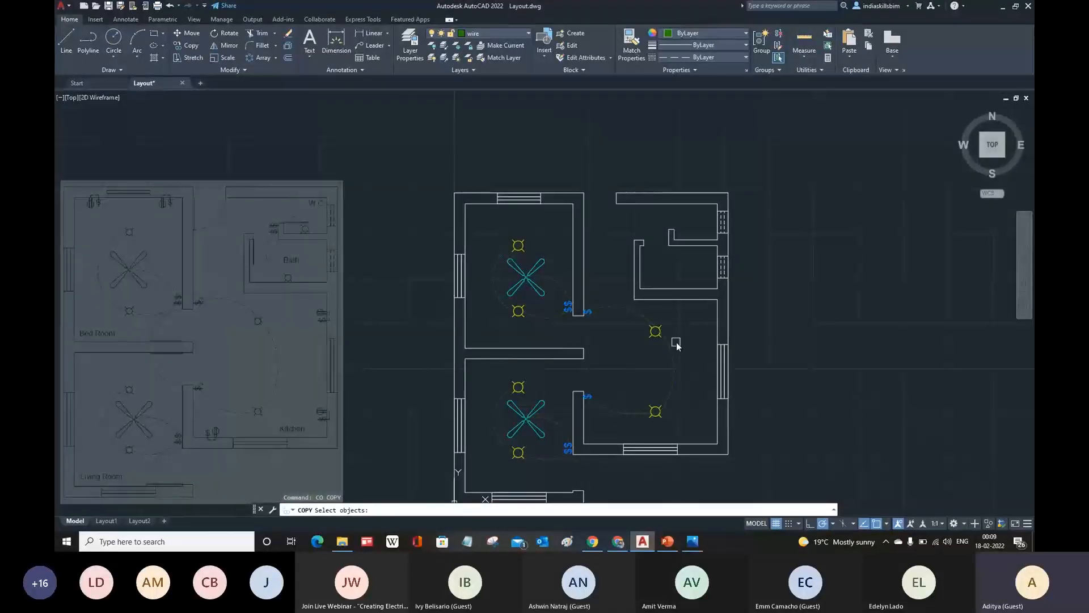
pyautogui.scroll(2, 676, 342)
pyautogui.click(640, 335)
pyautogui.press('Return')
pyautogui.scroll(-1, 644, 345)
pyautogui.click(643, 327)
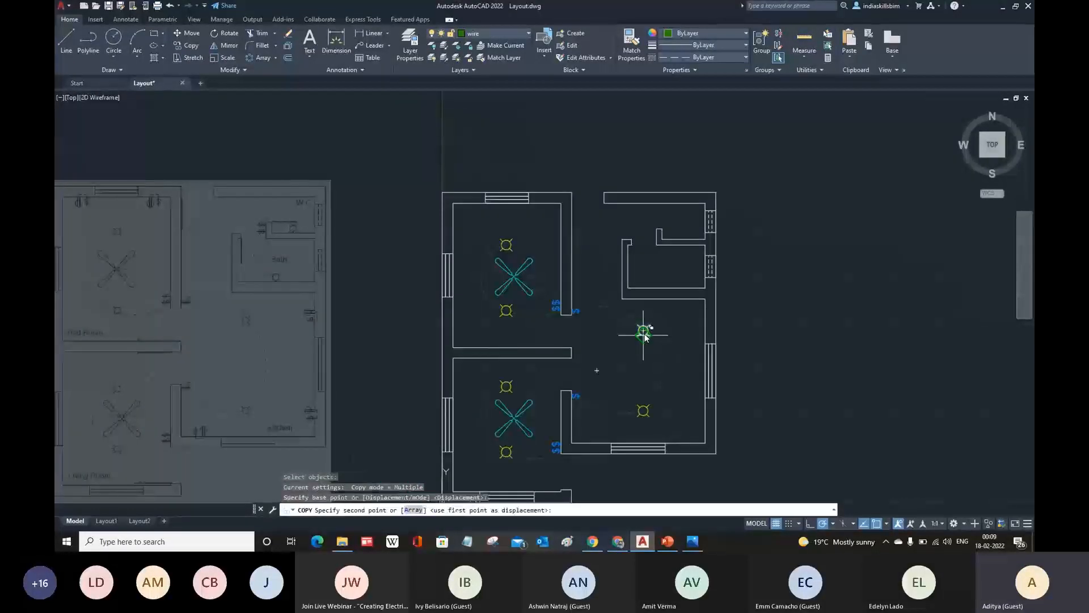
pyautogui.scroll(1, 657, 307)
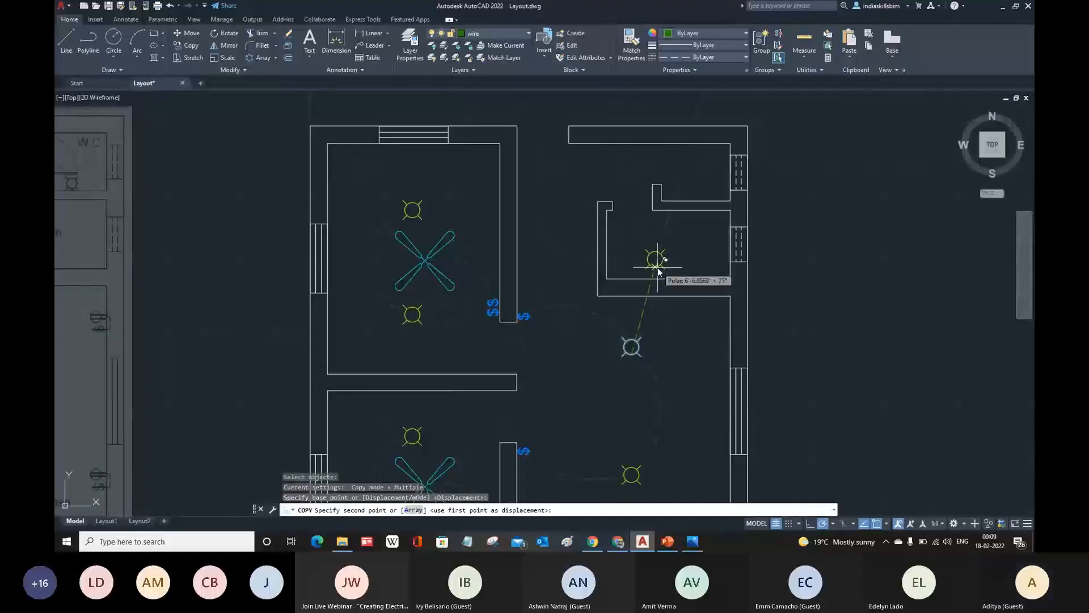
pyautogui.click(658, 267)
# - Place a further copy of the light in the W.C., just above the partition wall, and end the copying
pyautogui.scroll(-2, 658, 270)
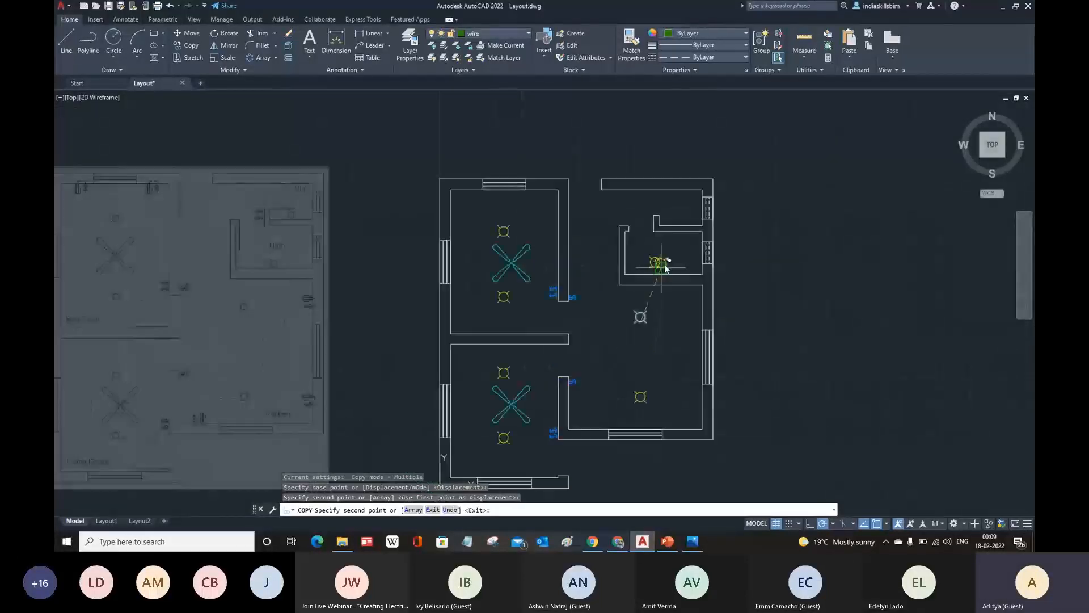
pyautogui.scroll(3, 675, 227)
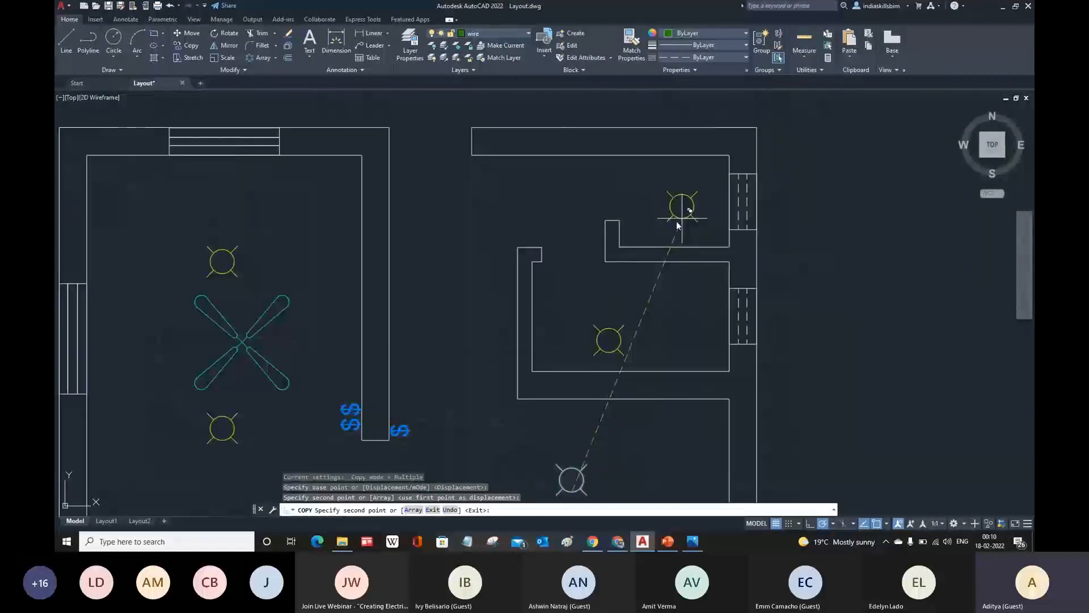
pyautogui.click(666, 240)
pyautogui.scroll(-2, 681, 255)
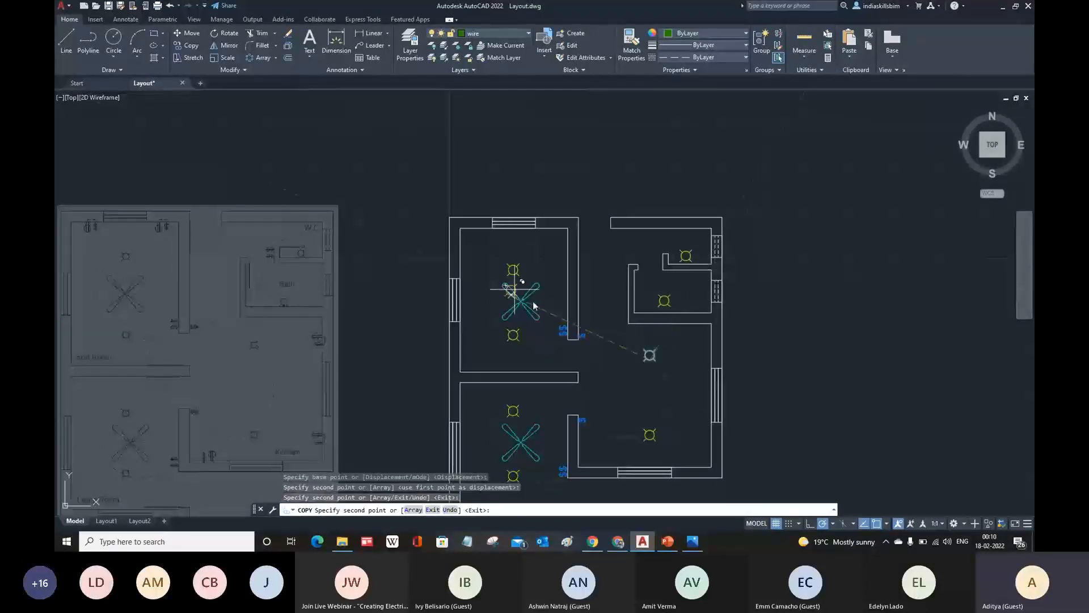
pyautogui.press('Escape')
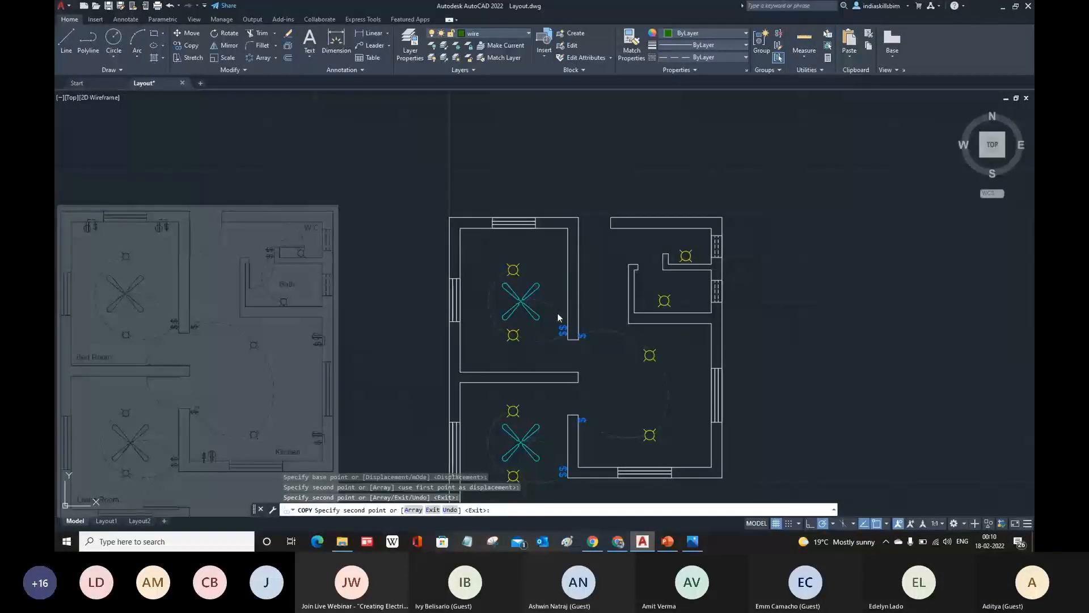
# - Copy the upper kitchen switch twice, stacked one above the other, onto the outer end face of the wall between the bath and W.C
pyautogui.scroll(2, 564, 358)
pyautogui.write('co COPY')
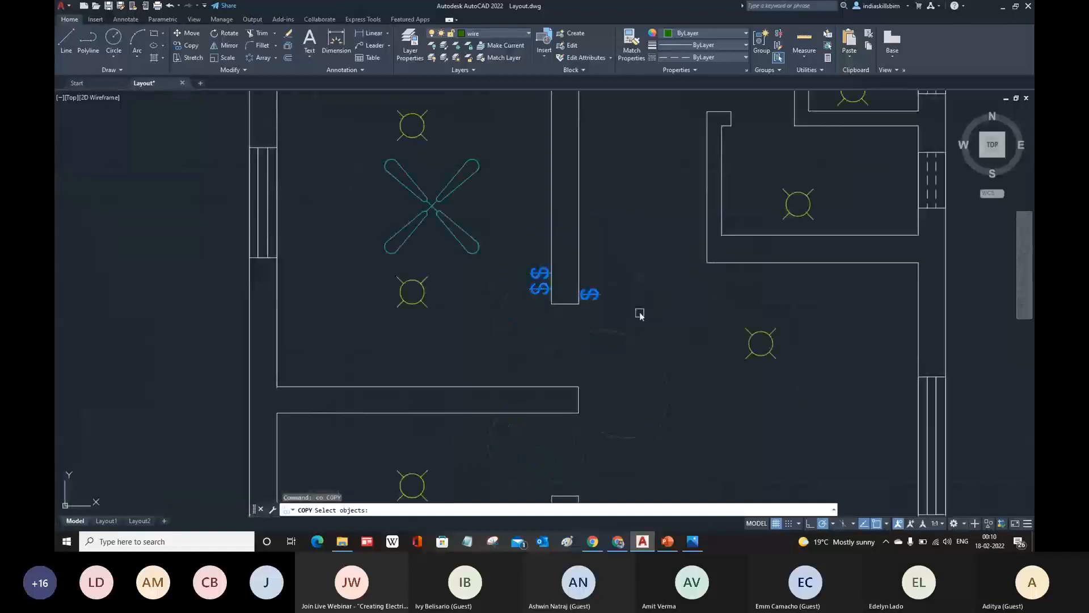
pyautogui.press('Return')
pyautogui.click(596, 296)
pyautogui.press('Return')
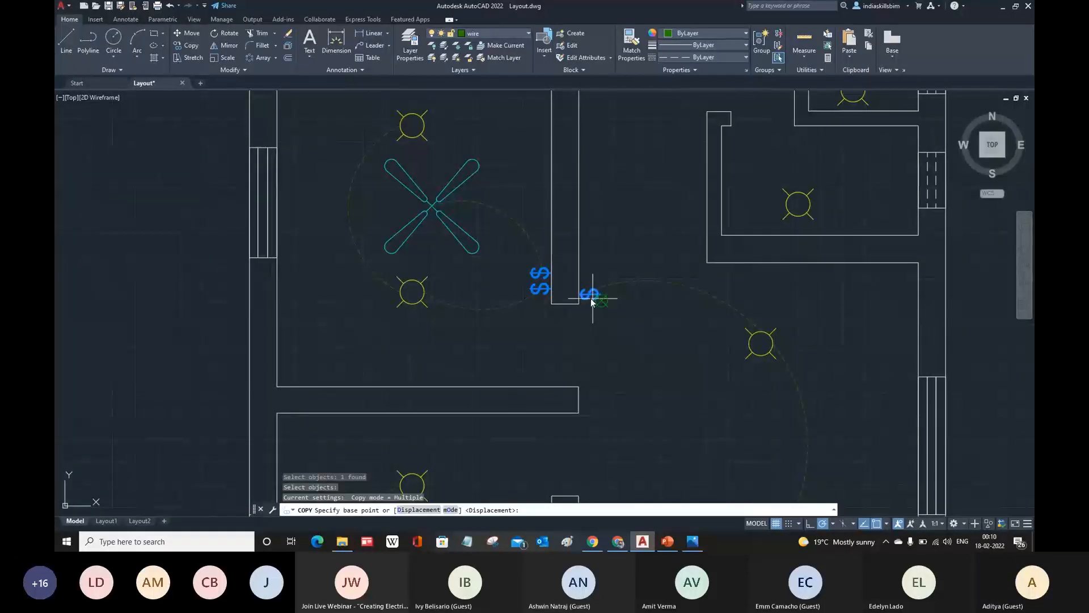
pyautogui.click(596, 297)
pyautogui.scroll(-3, 592, 300)
pyautogui.scroll(1, 660, 232)
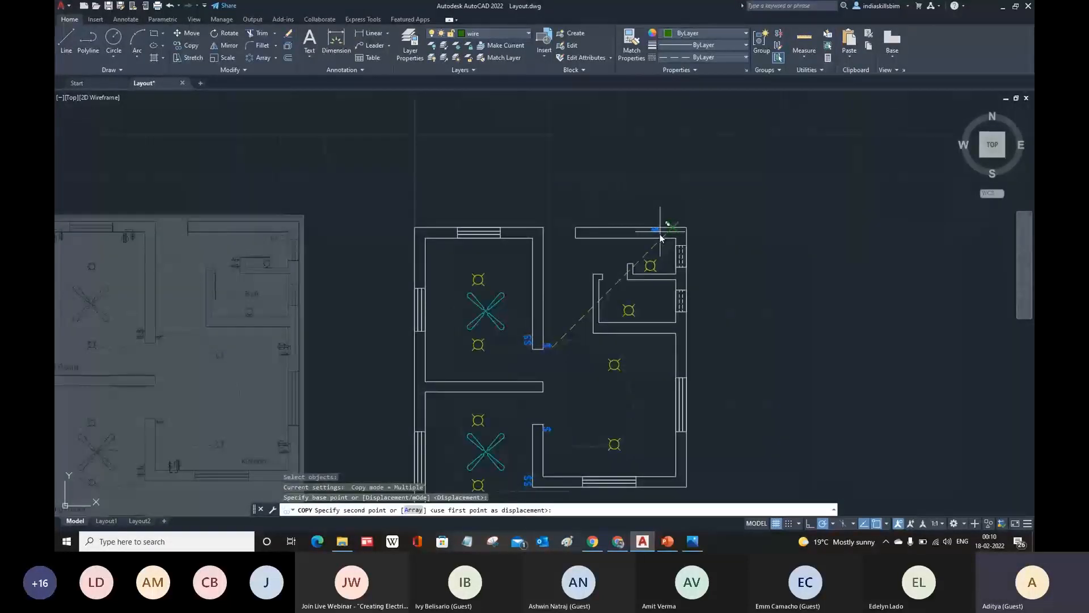
pyautogui.scroll(4, 624, 275)
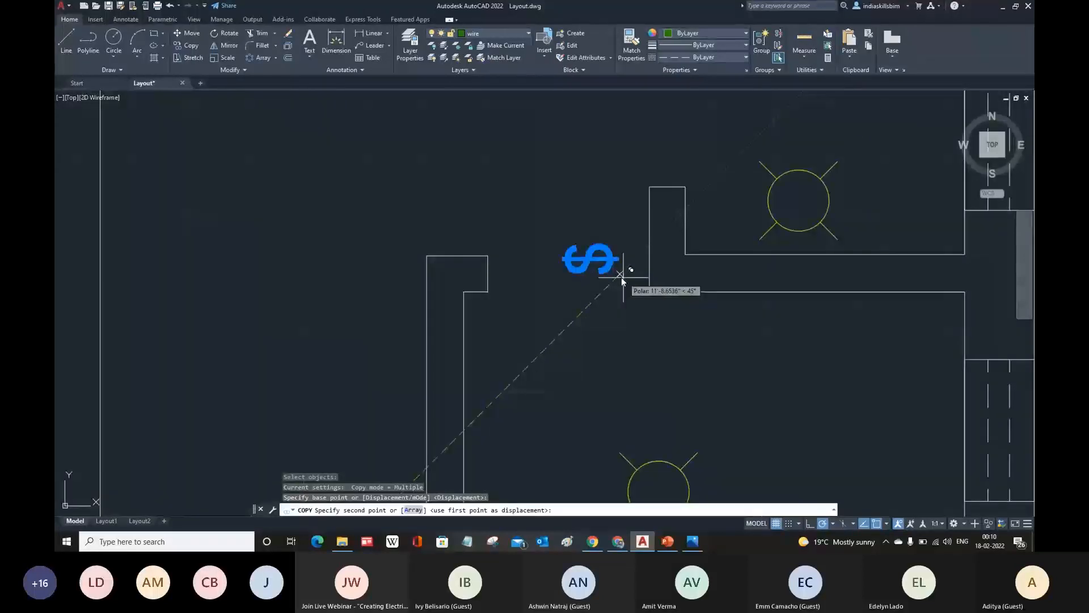
pyautogui.scroll(5, 636, 282)
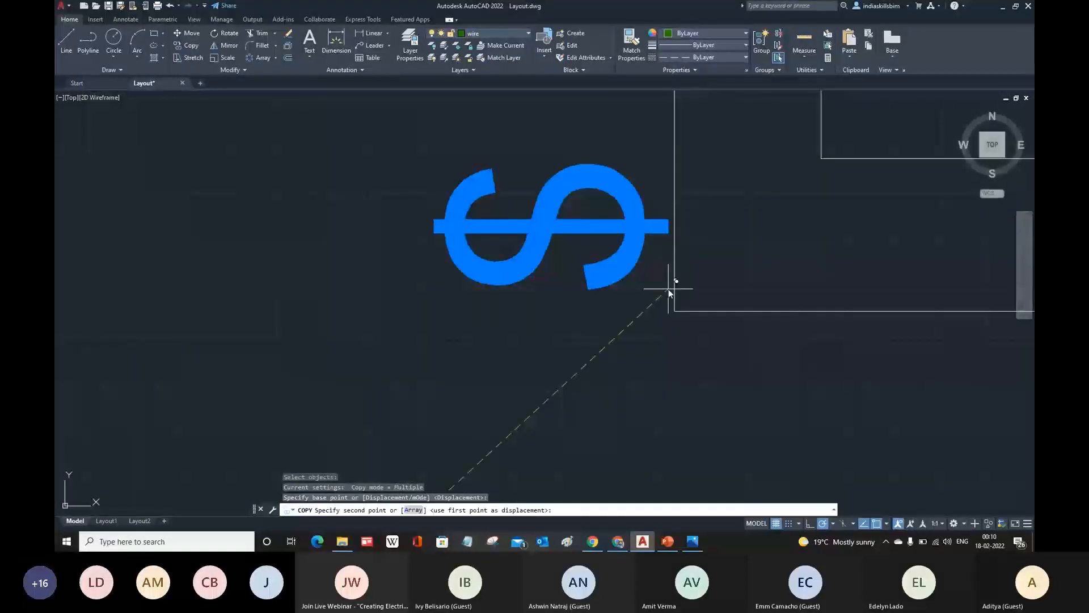
pyautogui.click(674, 311)
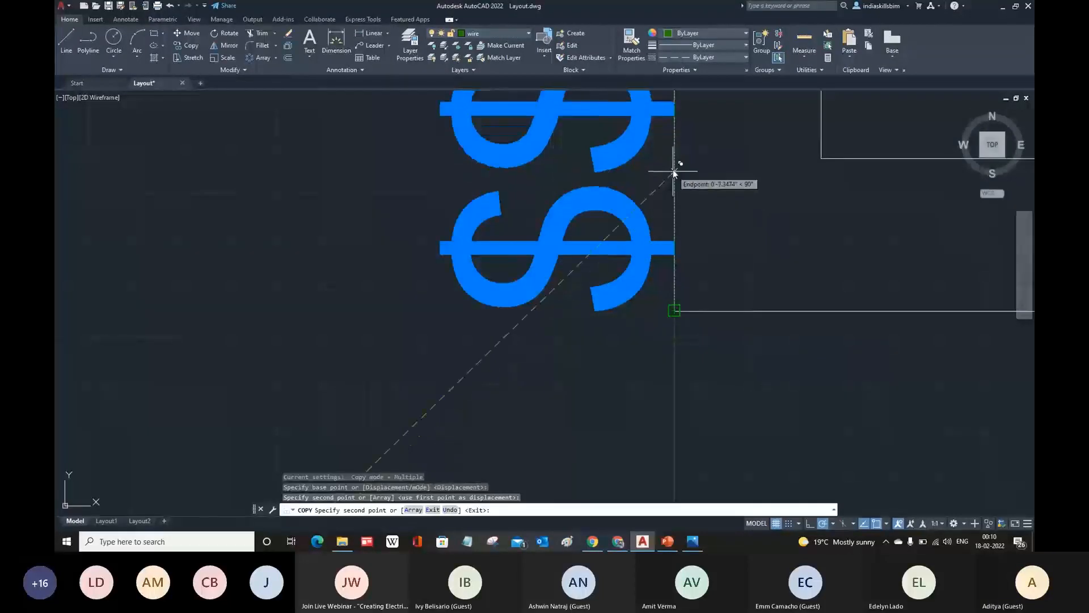
pyautogui.scroll(-8, 679, 182)
pyautogui.scroll(3, 641, 241)
pyautogui.scroll(-3, 641, 242)
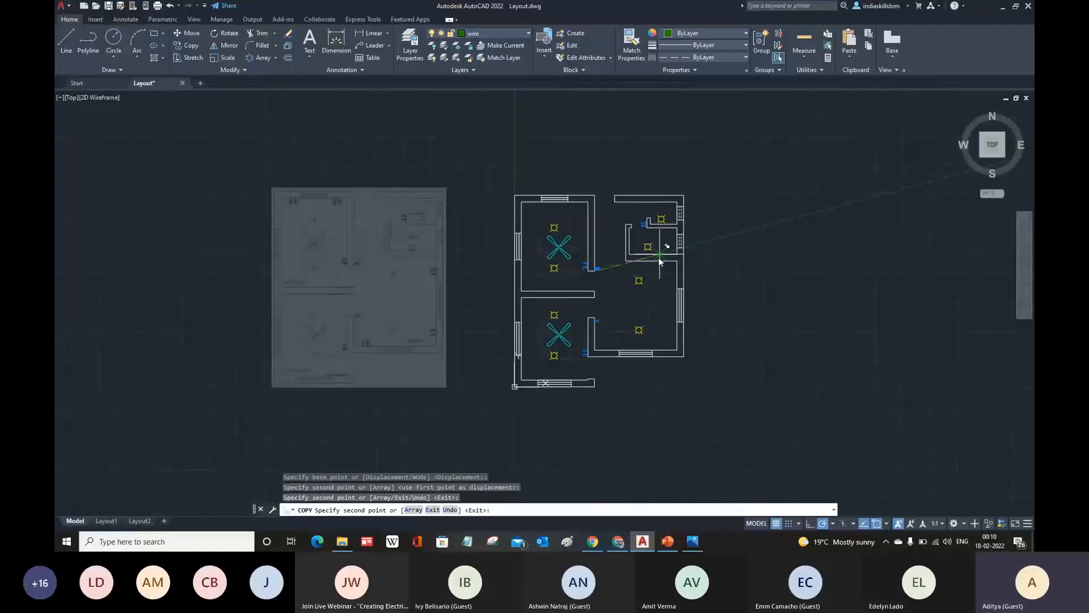
pyautogui.press('Escape')
# - Draw a three-point wire arc from the lower bath/W.C. switch to the bath light, bowing toward the bath's entrance-side wall
pyautogui.scroll(4, 660, 261)
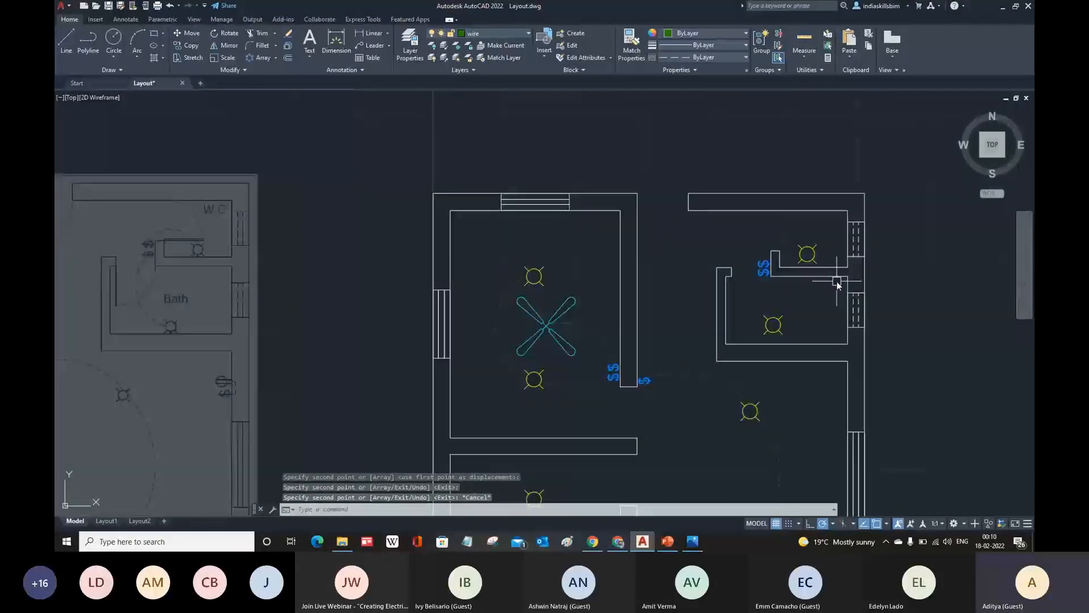
pyautogui.write('arc')
pyautogui.press('Return')
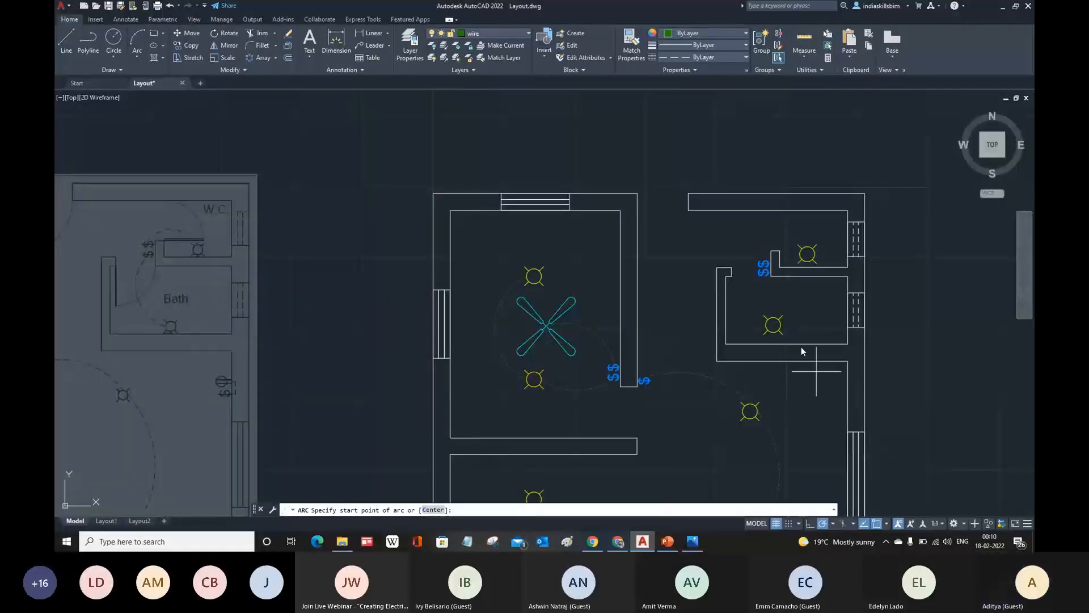
pyautogui.scroll(4, 783, 306)
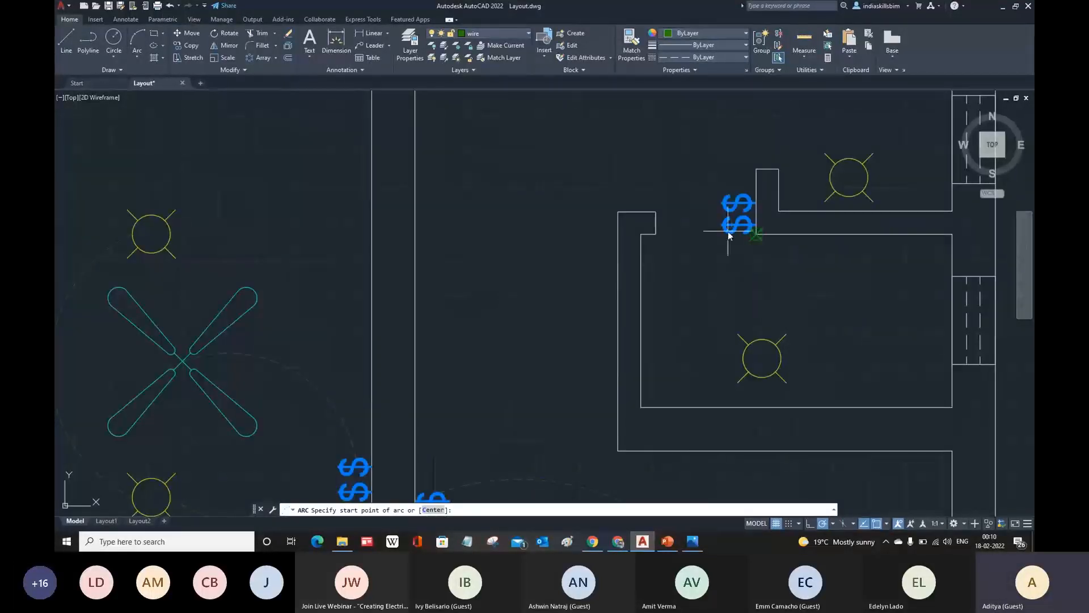
pyautogui.scroll(4, 729, 234)
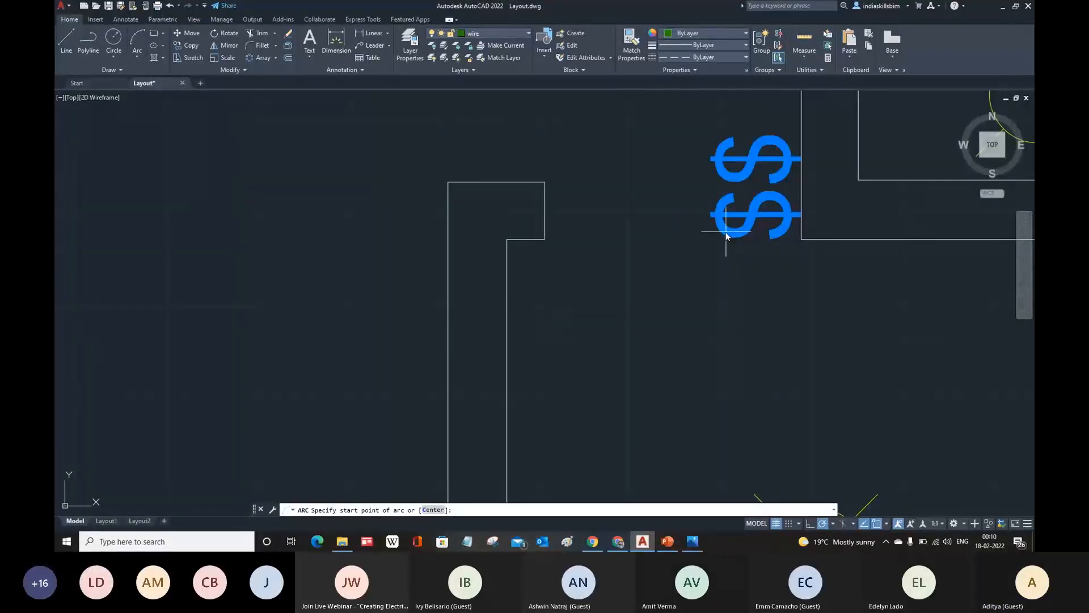
pyautogui.click(726, 234)
pyautogui.scroll(-5, 726, 235)
pyautogui.click(716, 283)
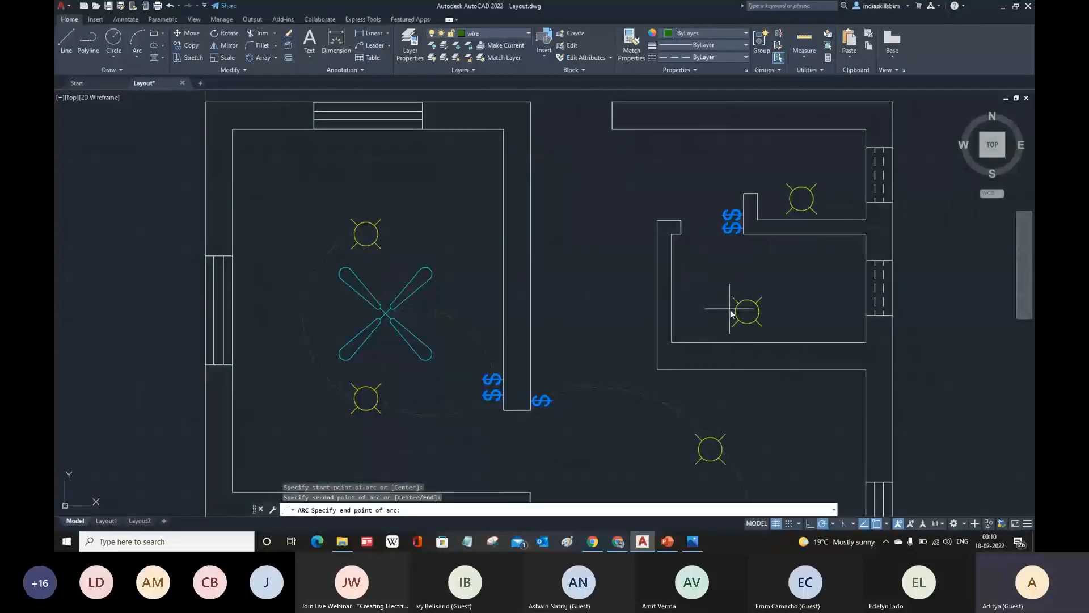
pyautogui.click(732, 312)
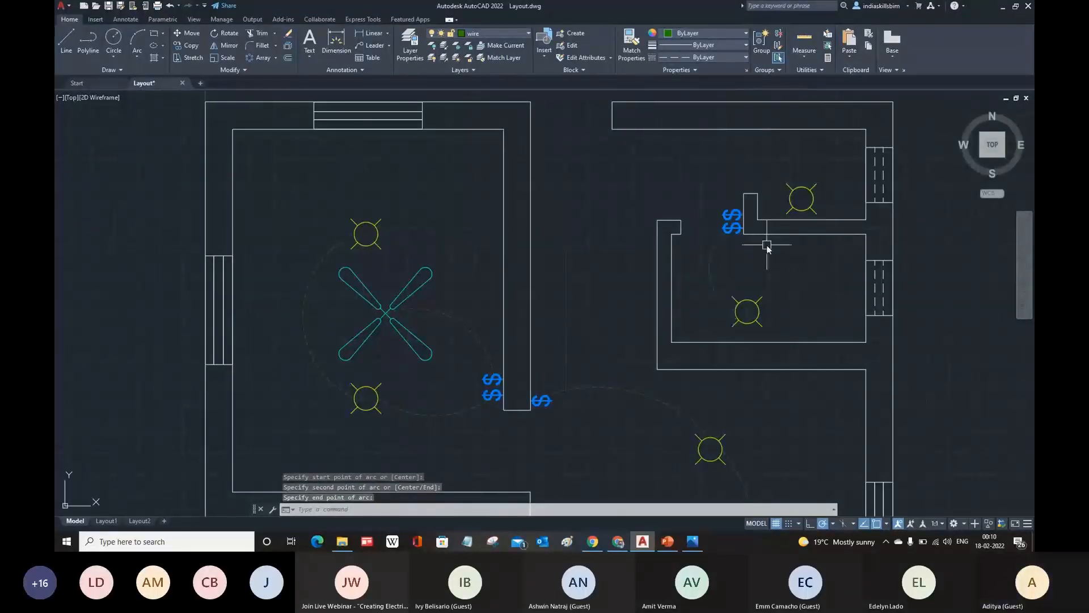
# - Draw a three-point wire arc from the upper bath/W.C. switch over the wall stub to the top of the W.C. light
pyautogui.press('Return')
pyautogui.scroll(-5, 767, 252)
pyautogui.scroll(7, 777, 224)
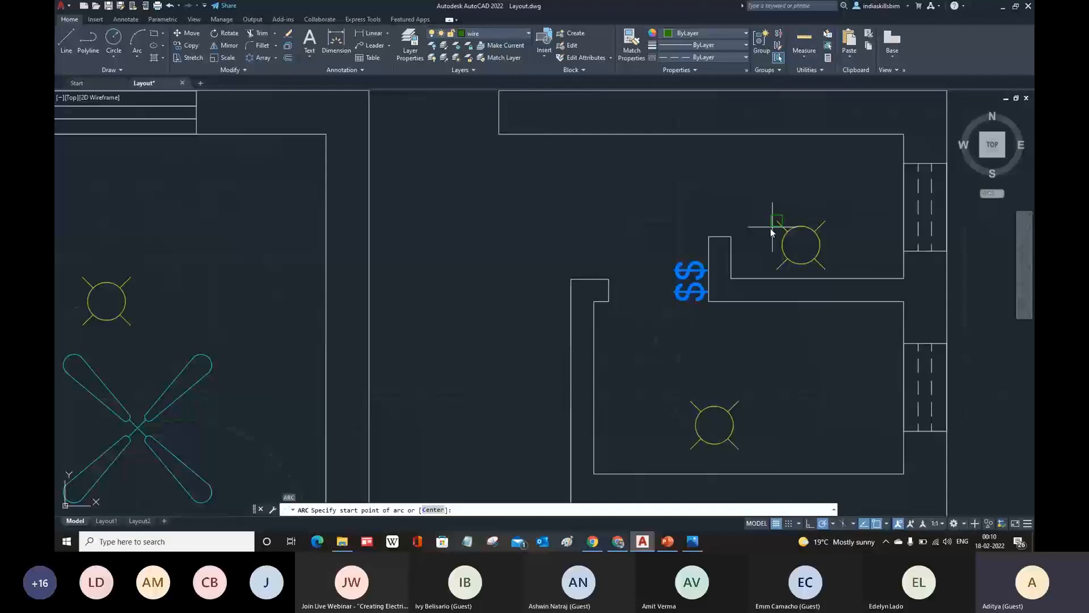
pyautogui.moveTo(771, 228); pyautogui.dragTo(674, 245, button='middle')
pyautogui.scroll(5, 595, 280)
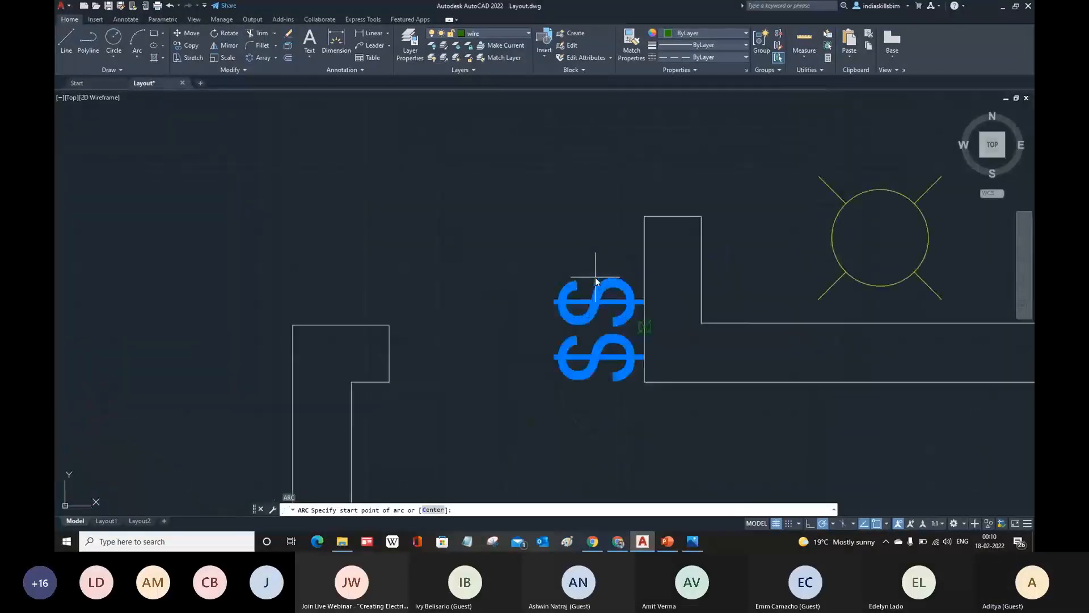
pyautogui.click(598, 280)
pyautogui.click(727, 105)
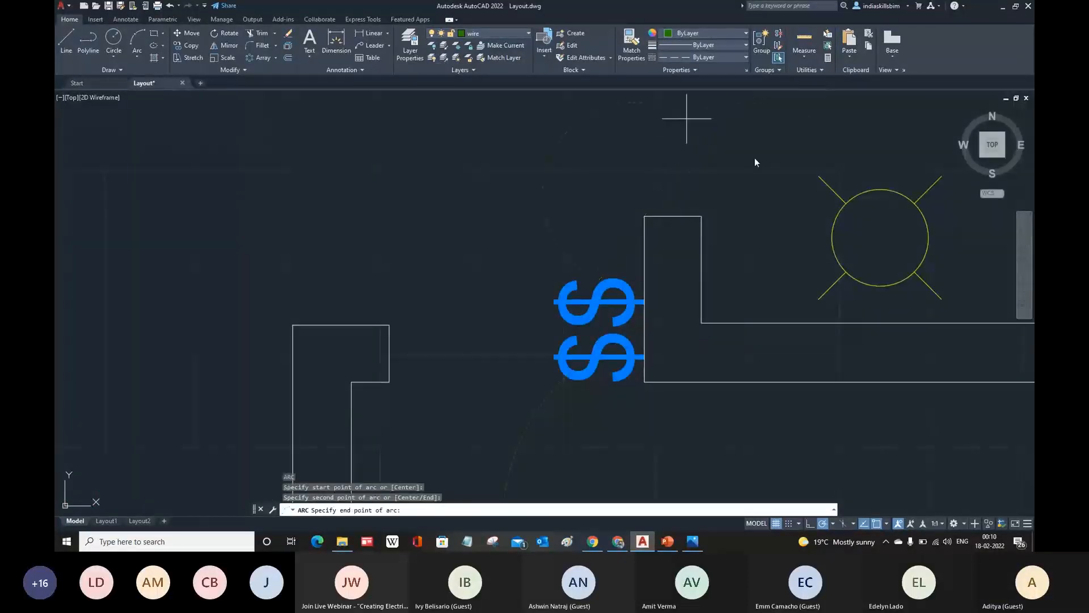
pyautogui.click(879, 188)
pyautogui.scroll(-5, 881, 190)
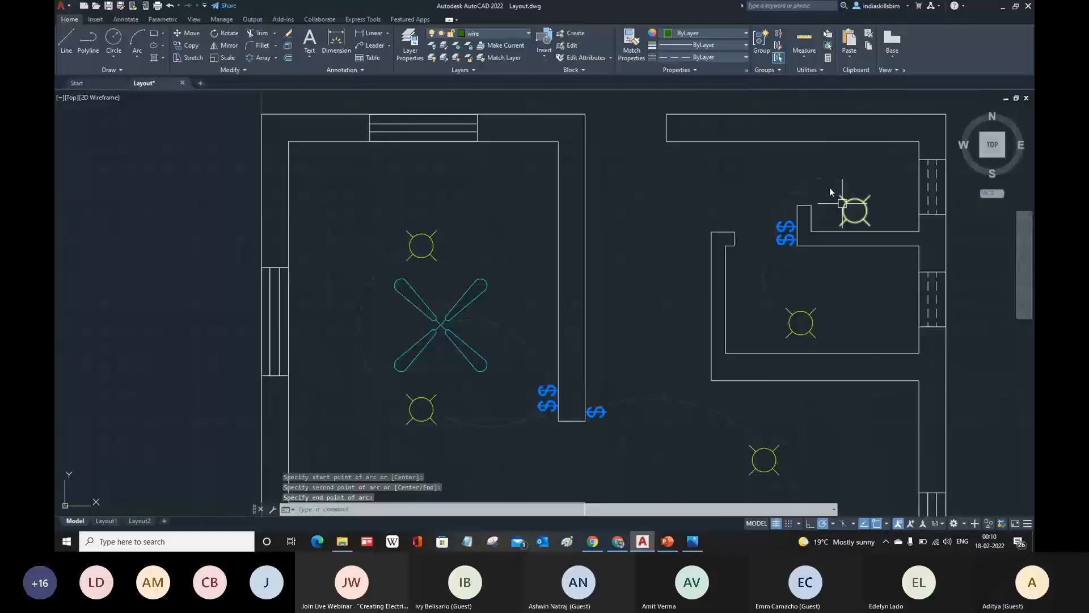
# - Match the properties of the upper kitchen switch-to-light wire arc onto the bath and W.C. wire arcs
pyautogui.moveTo(830, 187); pyautogui.dragTo(803, 156, button='middle')
pyautogui.write('ma')
pyautogui.press('Return')
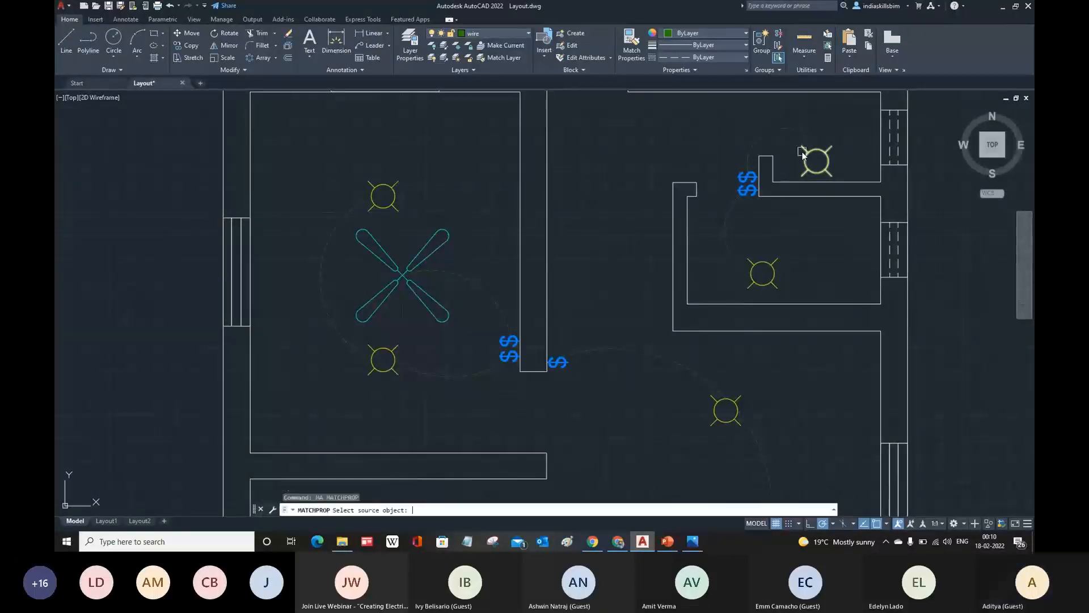
pyautogui.click(662, 364)
pyautogui.click(738, 257)
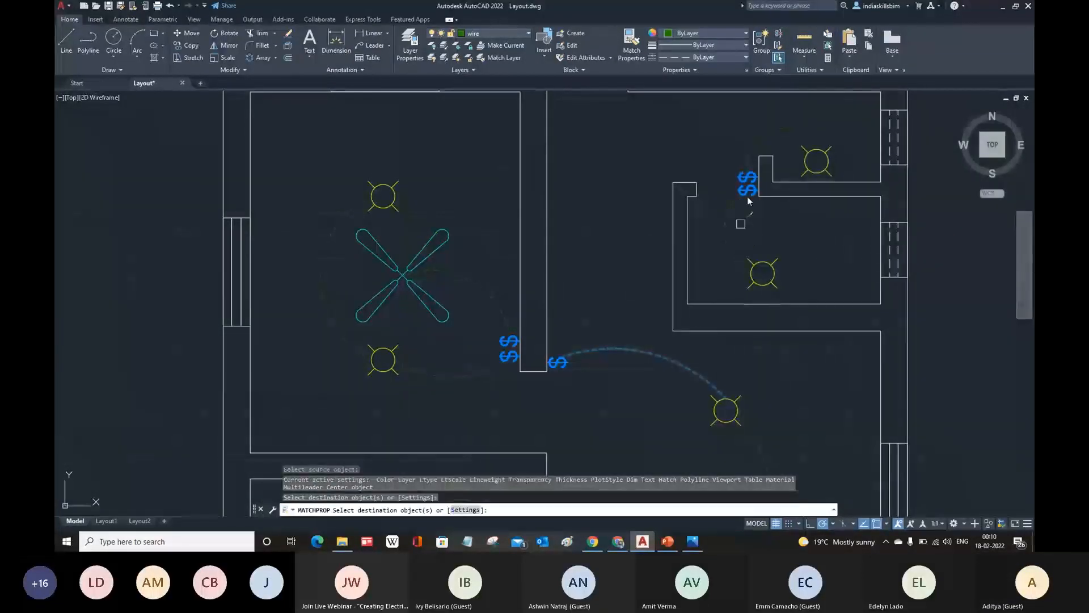
pyautogui.click(767, 140)
pyautogui.scroll(-3, 769, 204)
pyautogui.press('Escape')
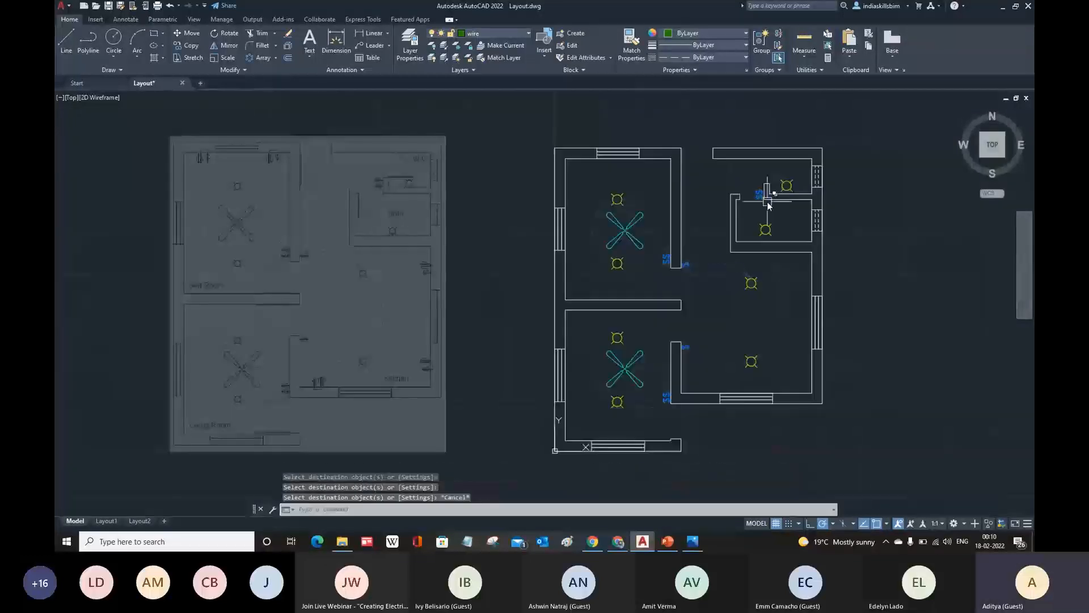
pyautogui.moveTo(775, 212); pyautogui.dragTo(724, 195, button='middle')
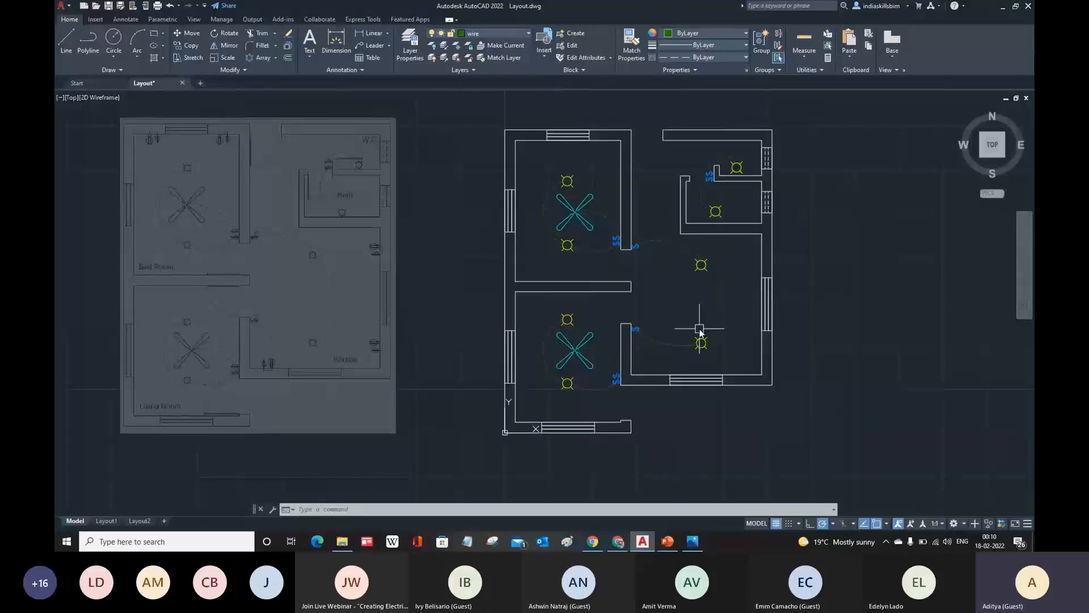
# - Open the bulb block of the living room's lower light in the Block Editor
pyautogui.scroll(2, 568, 389)
pyautogui.scroll(-2, 567, 389)
pyautogui.scroll(2, 568, 389)
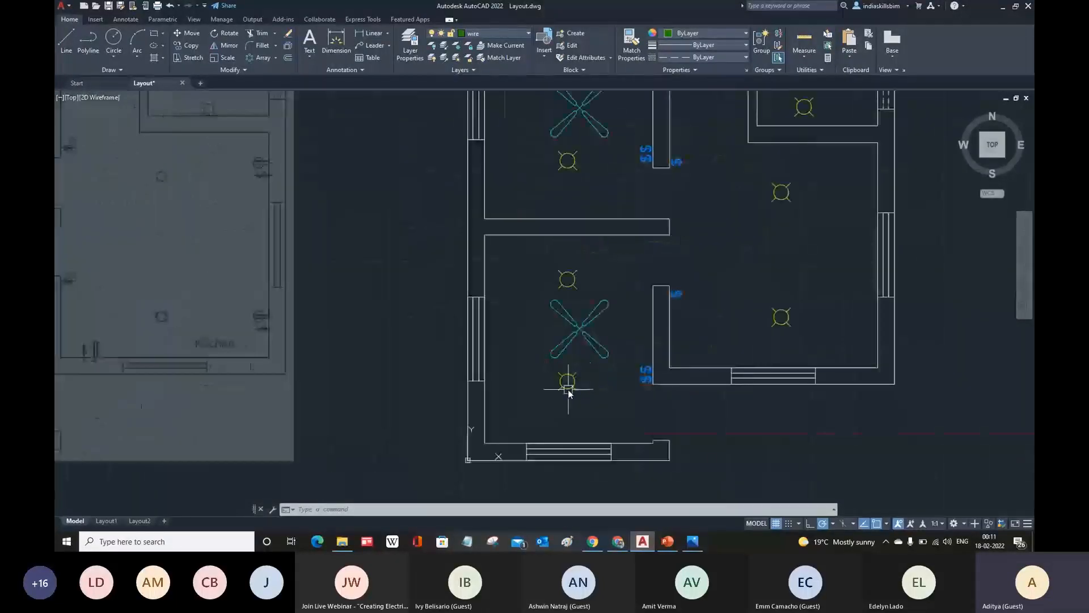
pyautogui.scroll(2, 567, 389)
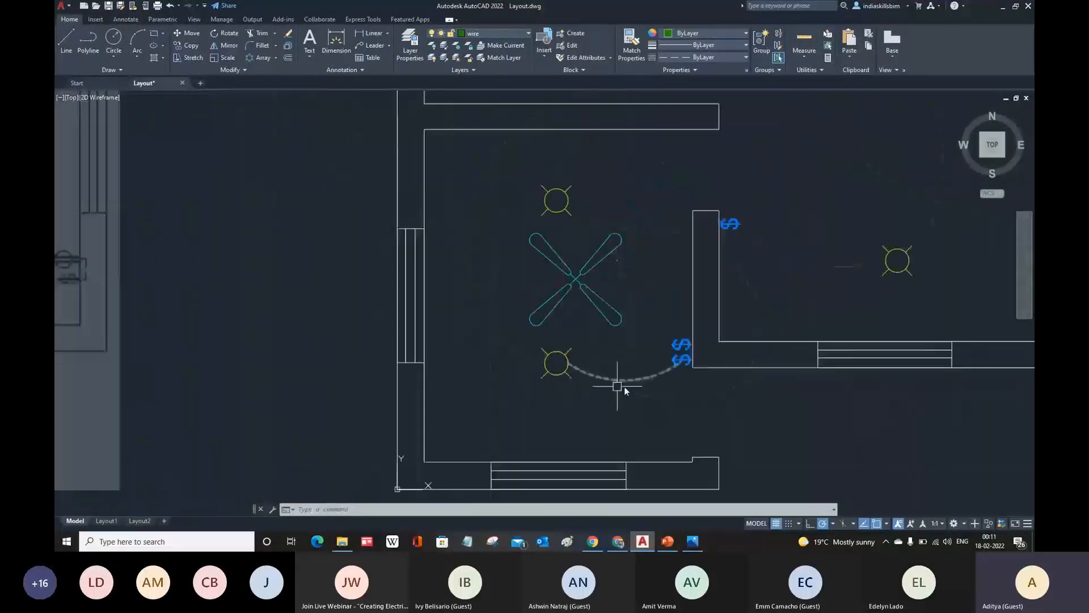
pyautogui.scroll(-2, 624, 386)
pyautogui.moveTo(618, 332); pyautogui.dragTo(587, 373, button='middle')
pyautogui.scroll(4, 557, 419)
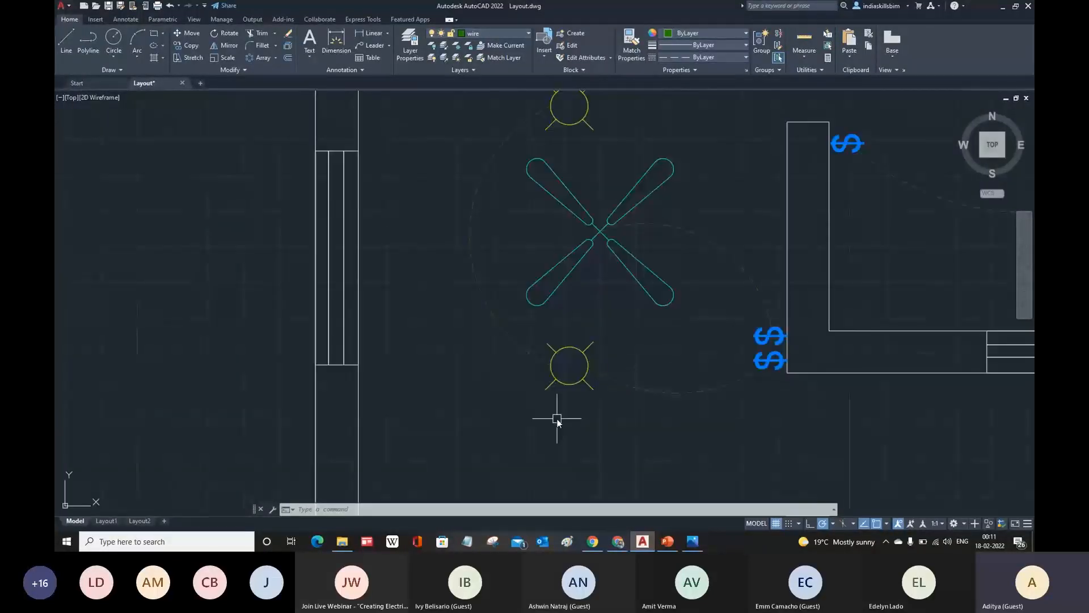
pyautogui.press('Escape')
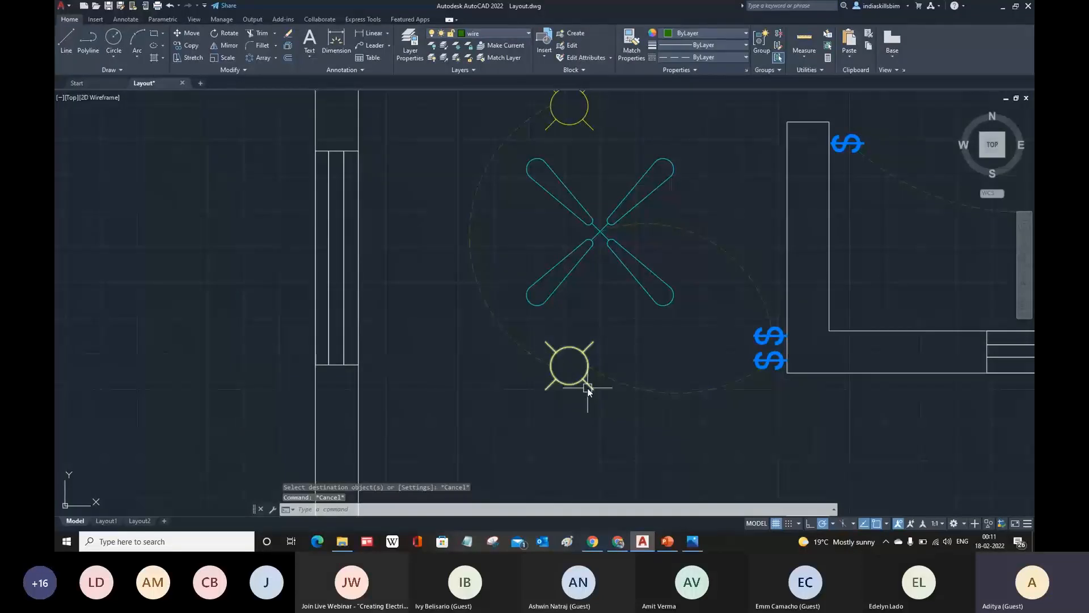
pyautogui.doubleClick(590, 387)
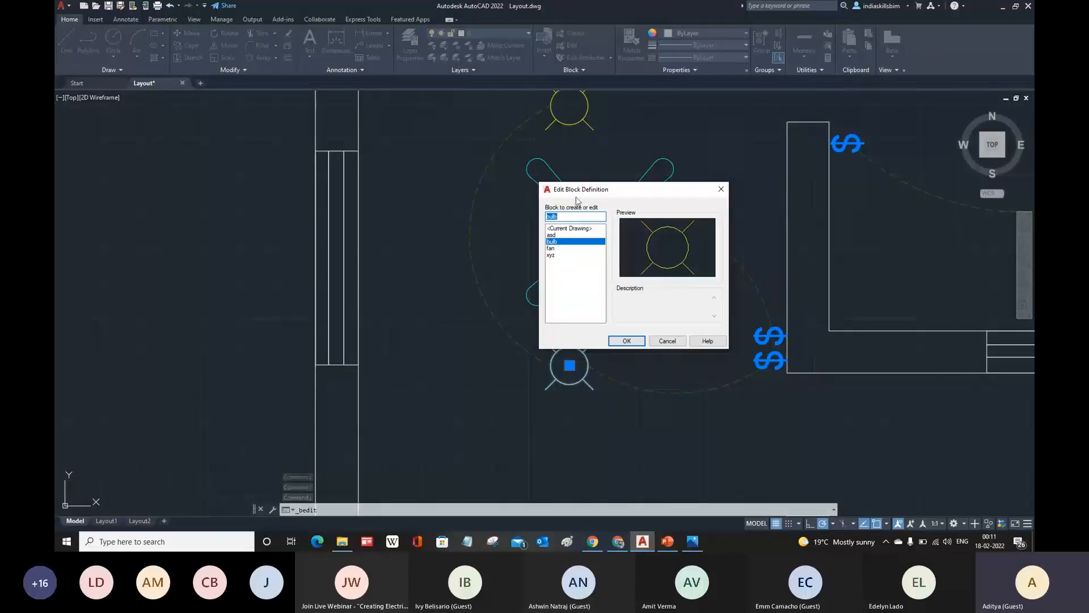
pyautogui.click(627, 341)
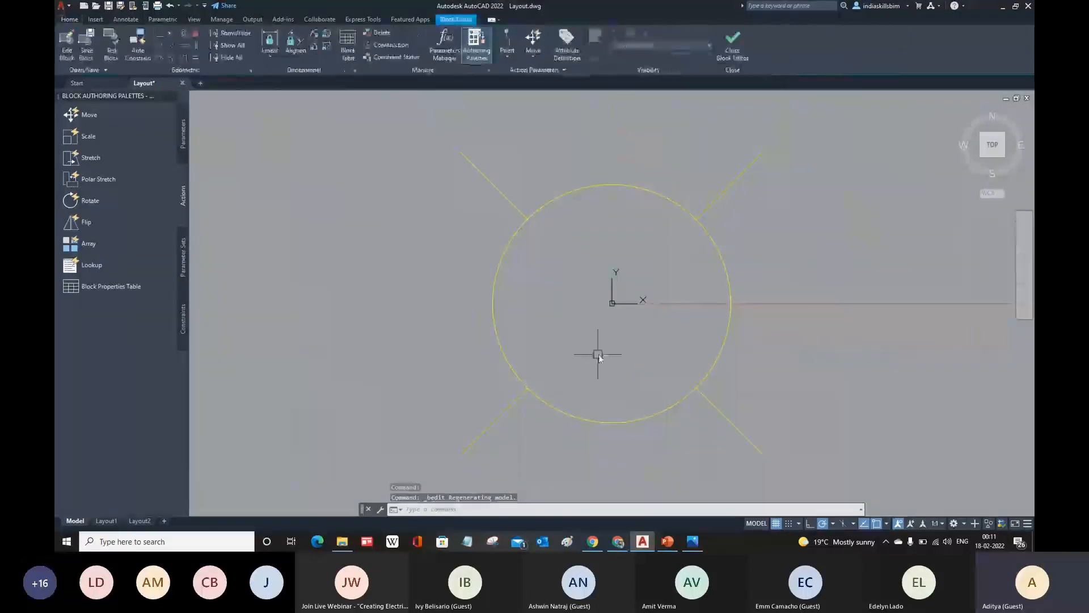
# - Draw an inner circle of about 3.5 inches radius centred on the origin inside the bulb symbol
pyautogui.scroll(-3, 662, 302)
pyautogui.scroll(2, 653, 300)
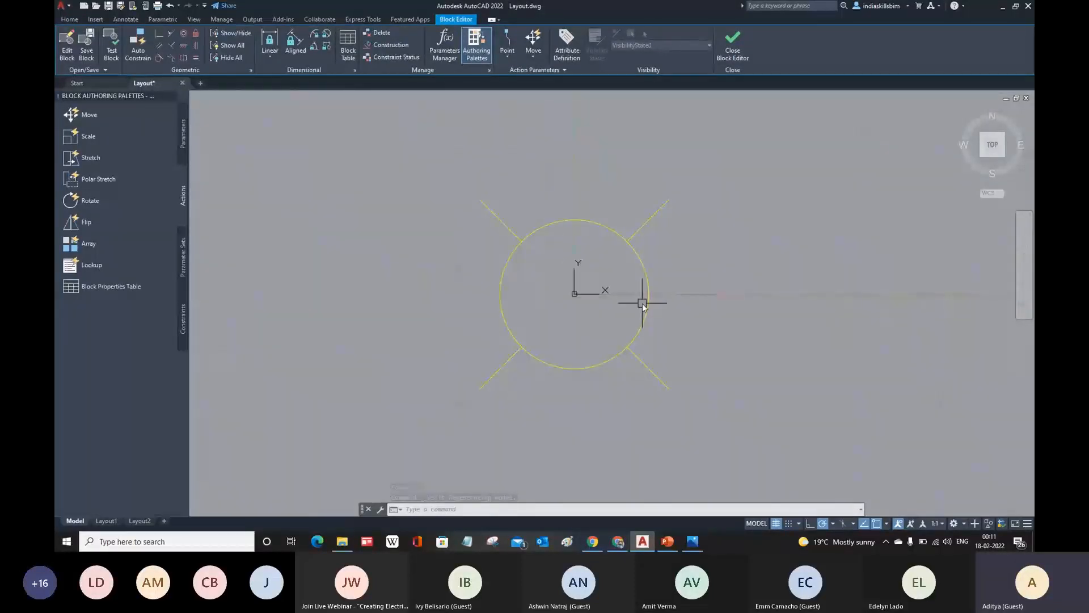
pyautogui.write('c')
pyautogui.press('Return')
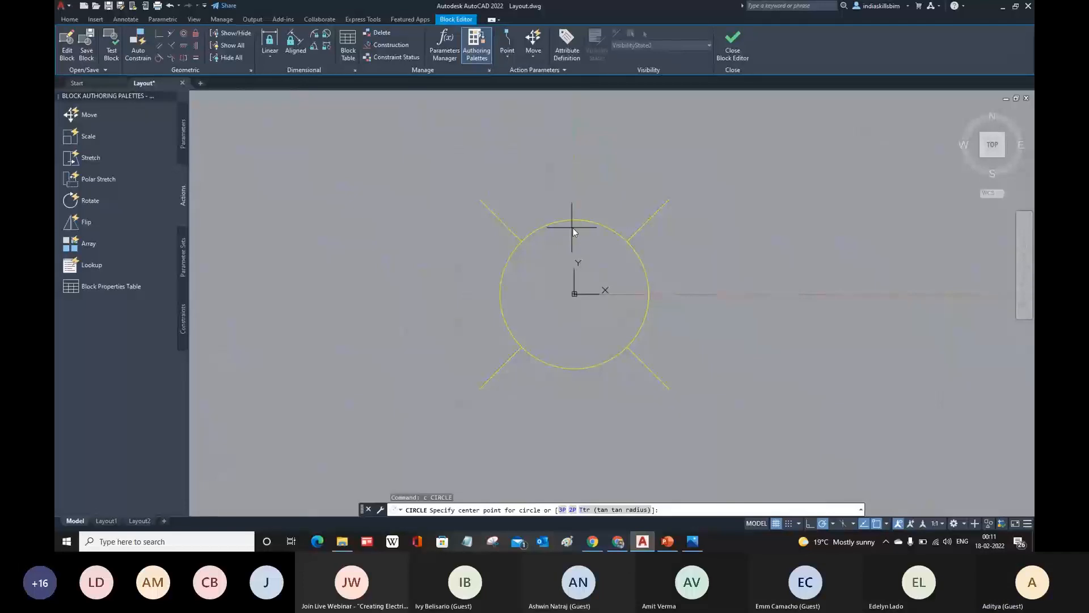
pyautogui.click(573, 294)
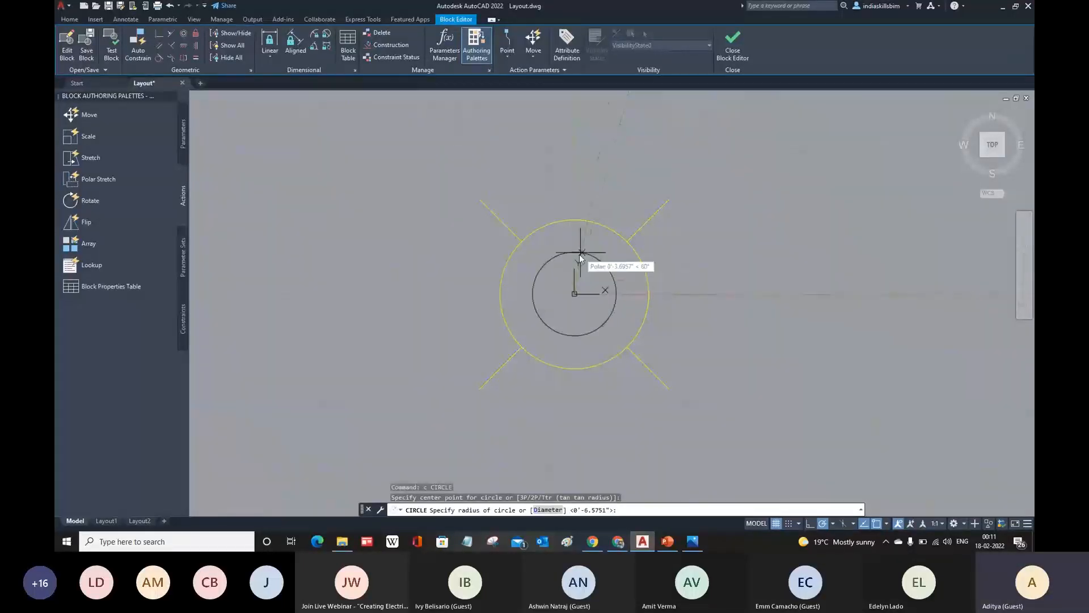
pyautogui.click(580, 256)
# - Make the bulb layer current and delete the inner circle drawn on layer 0
pyautogui.click(569, 257)
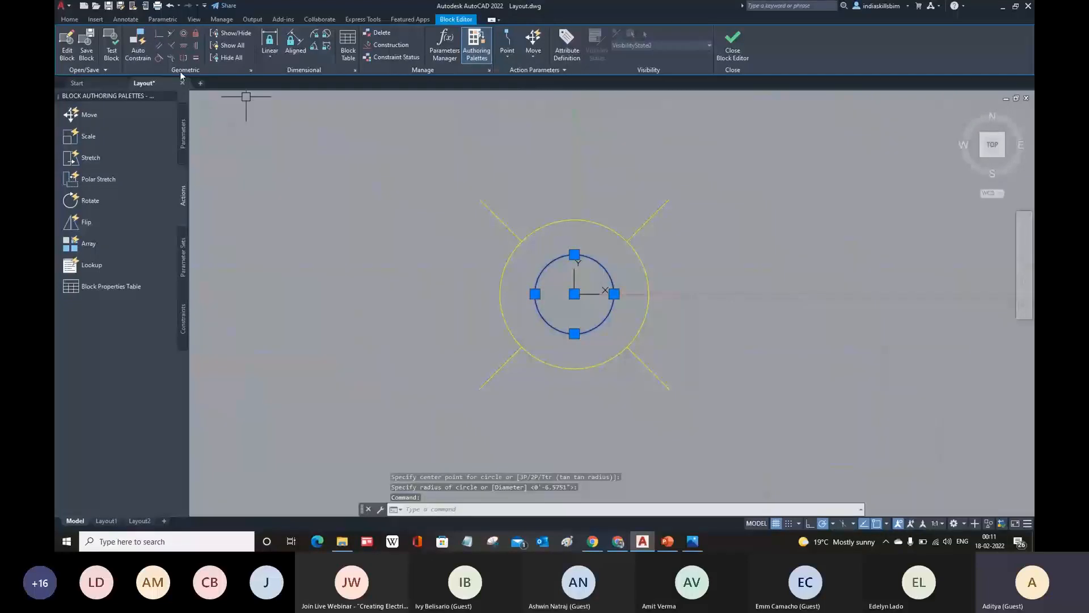
pyautogui.write('la')
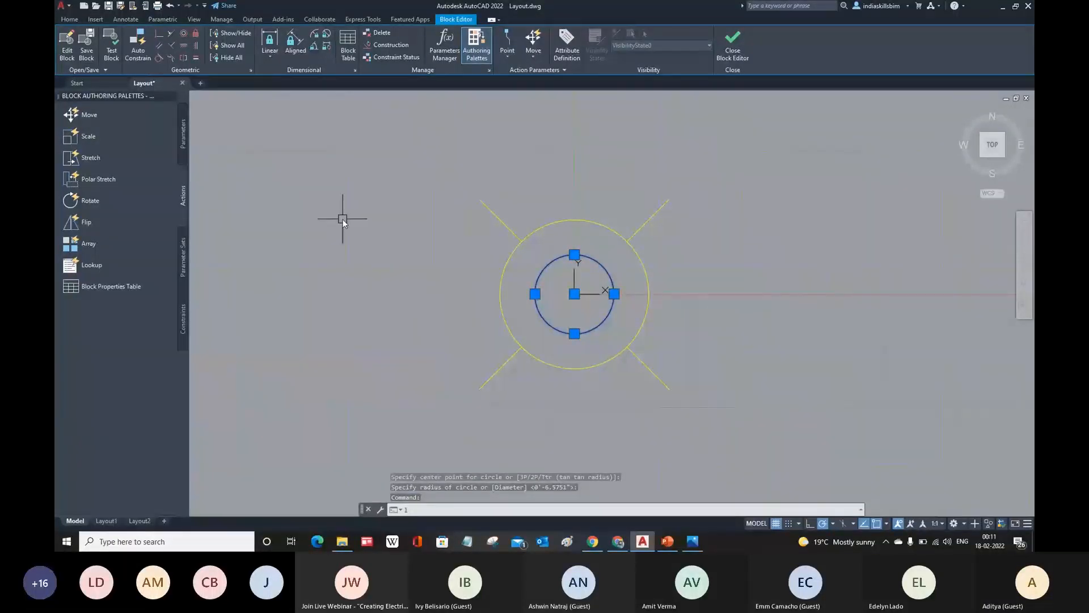
pyautogui.press('Return')
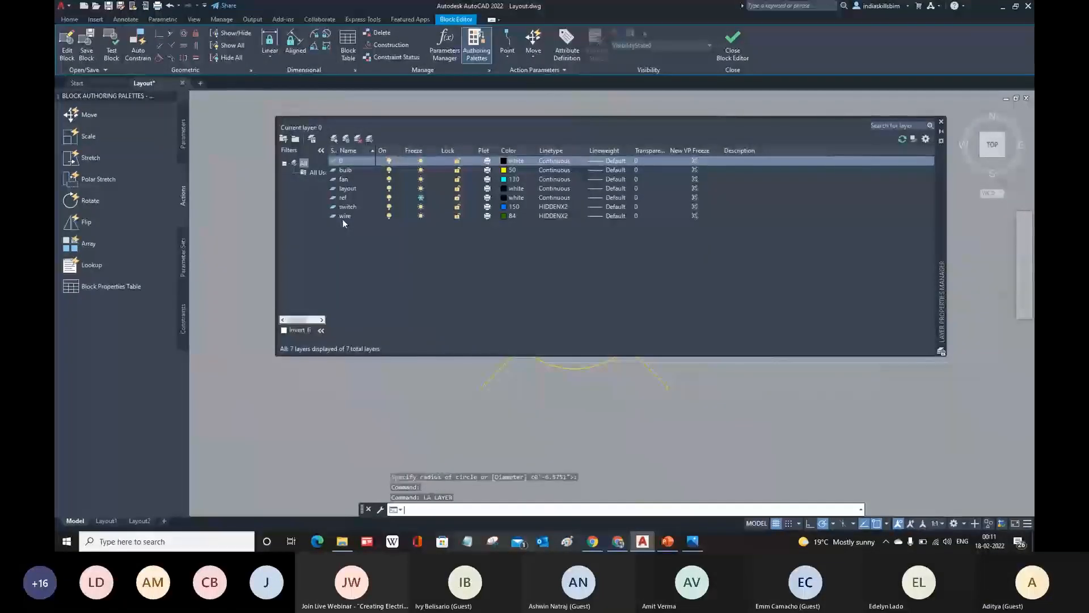
pyautogui.doubleClick(343, 170)
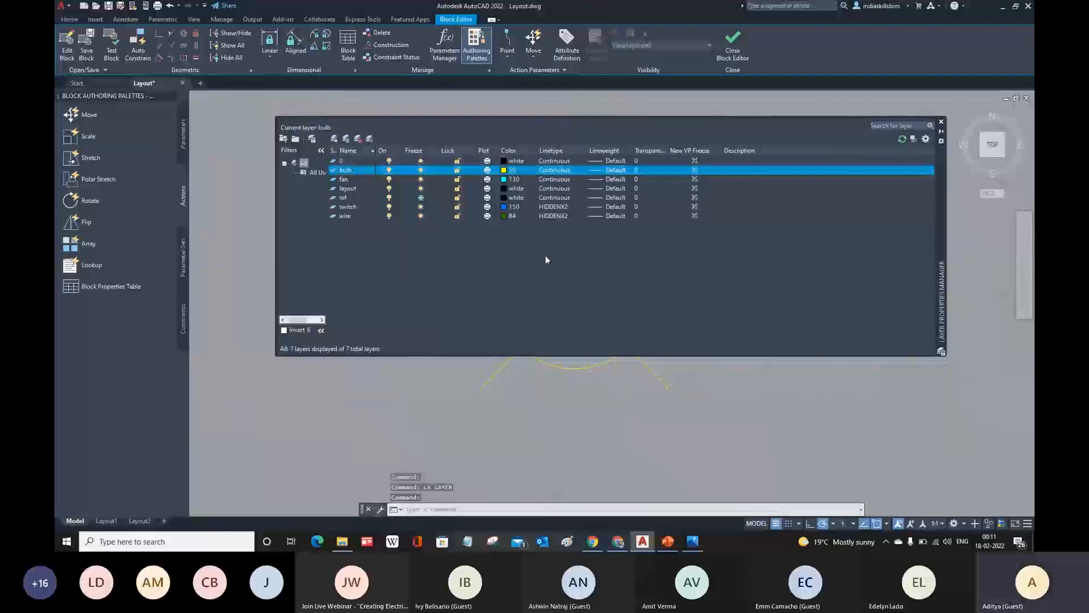
pyautogui.click(942, 122)
pyautogui.press('Delete')
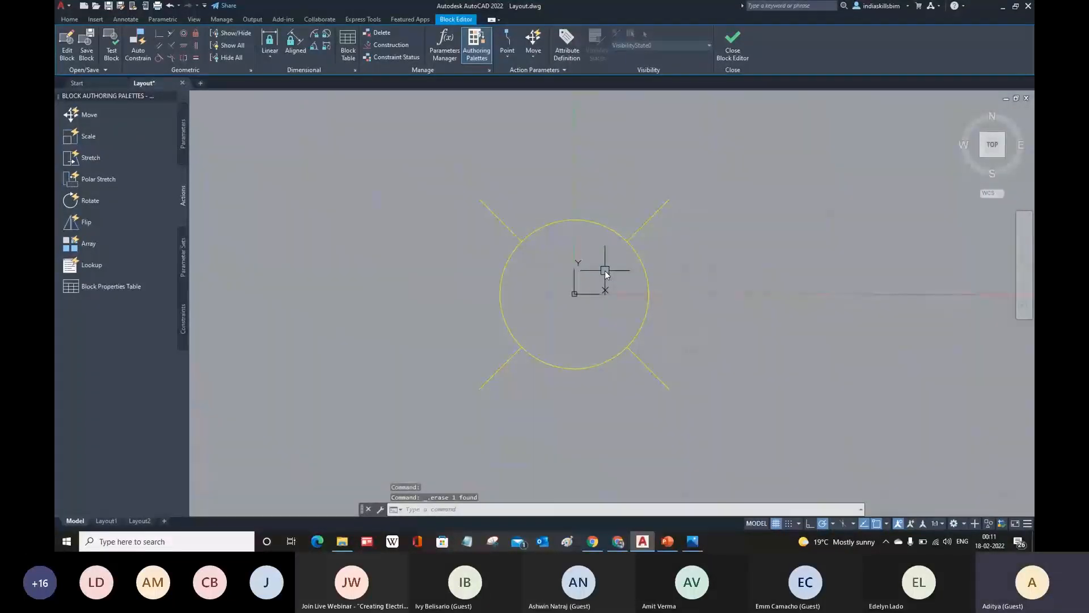
# - Draw a concentric inner circle of about 3.5 inches radius on the bulb layer, and close the Block Editor saving the changes to bulb
pyautogui.write('c')
pyautogui.press('Return')
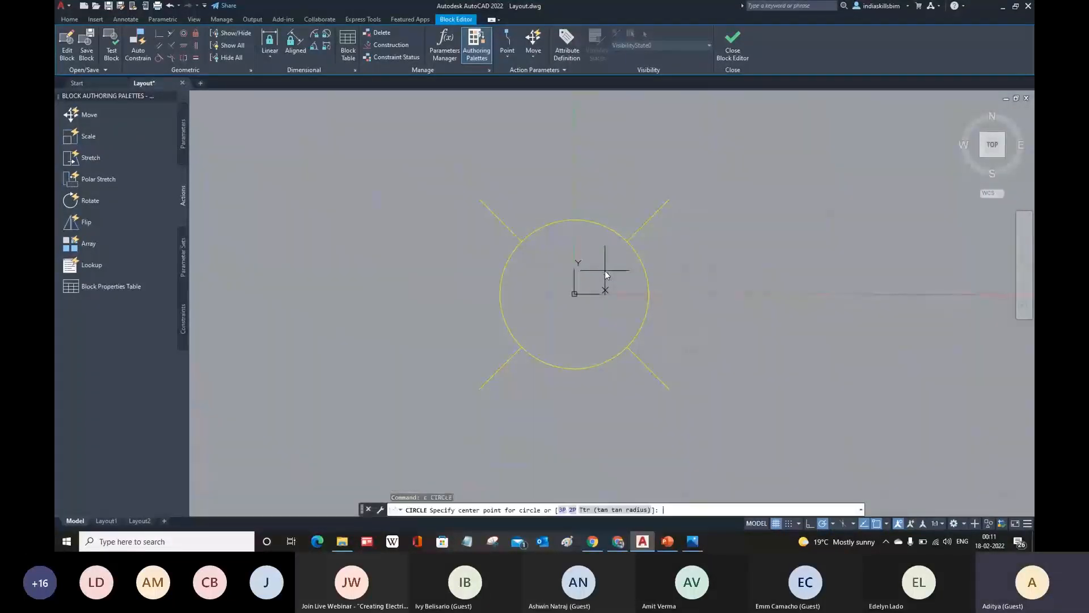
pyautogui.click(574, 294)
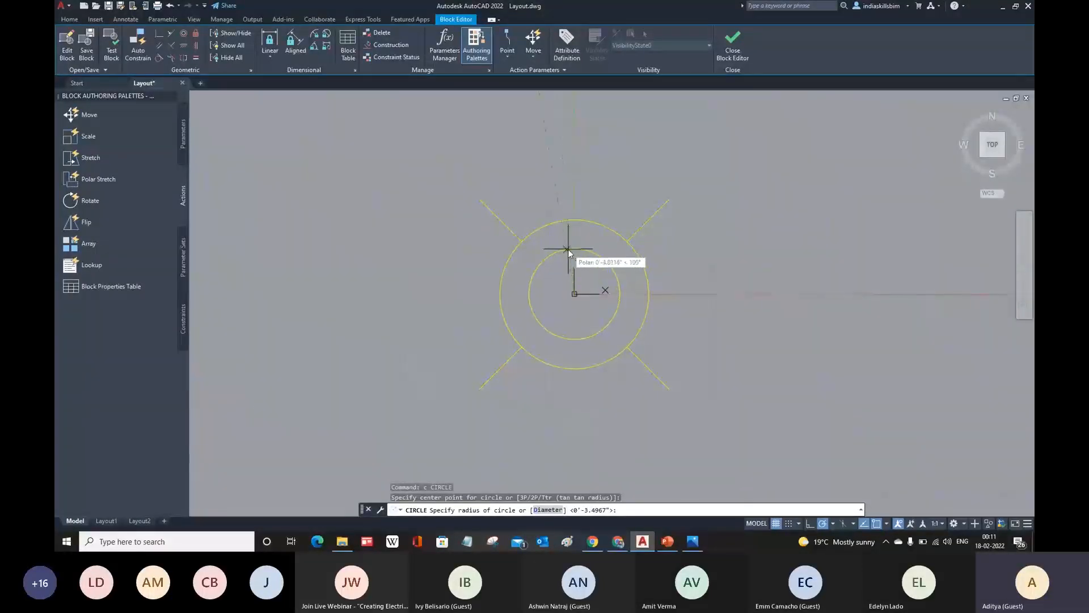
pyautogui.click(574, 253)
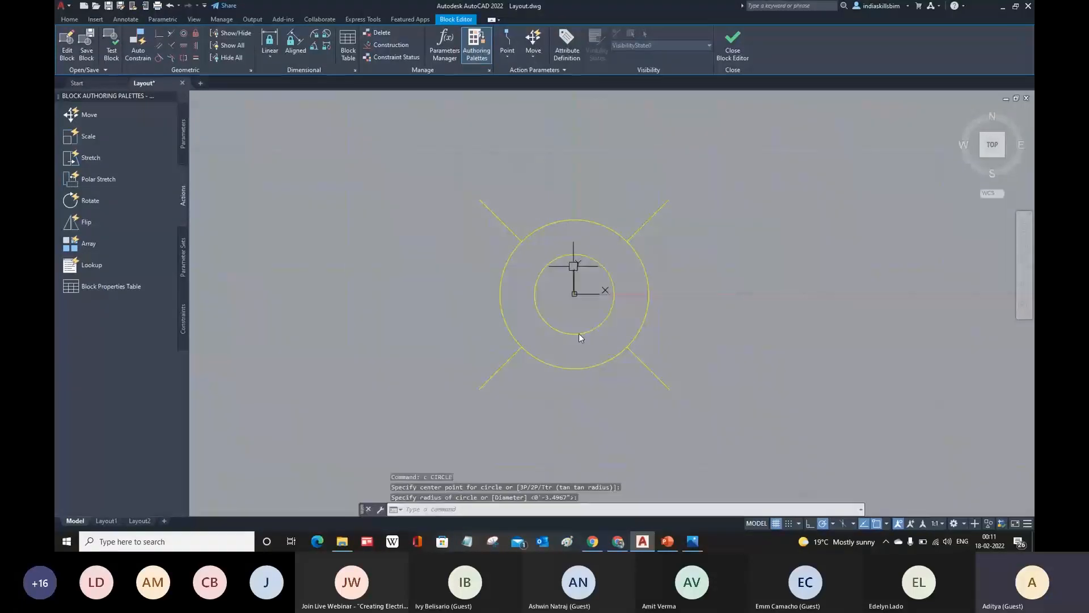
pyautogui.press('Escape')
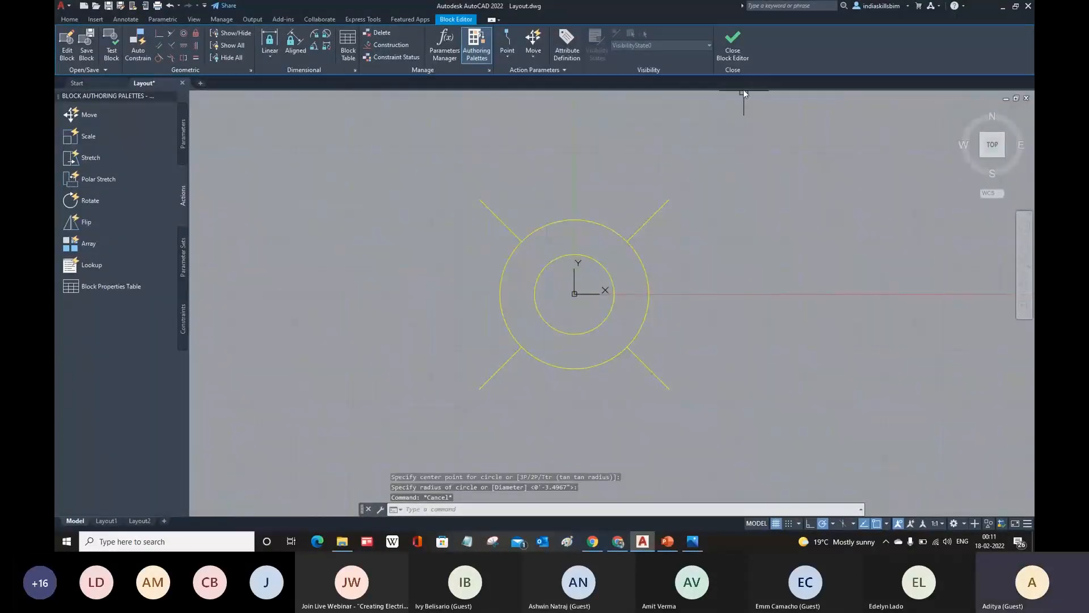
pyautogui.click(734, 49)
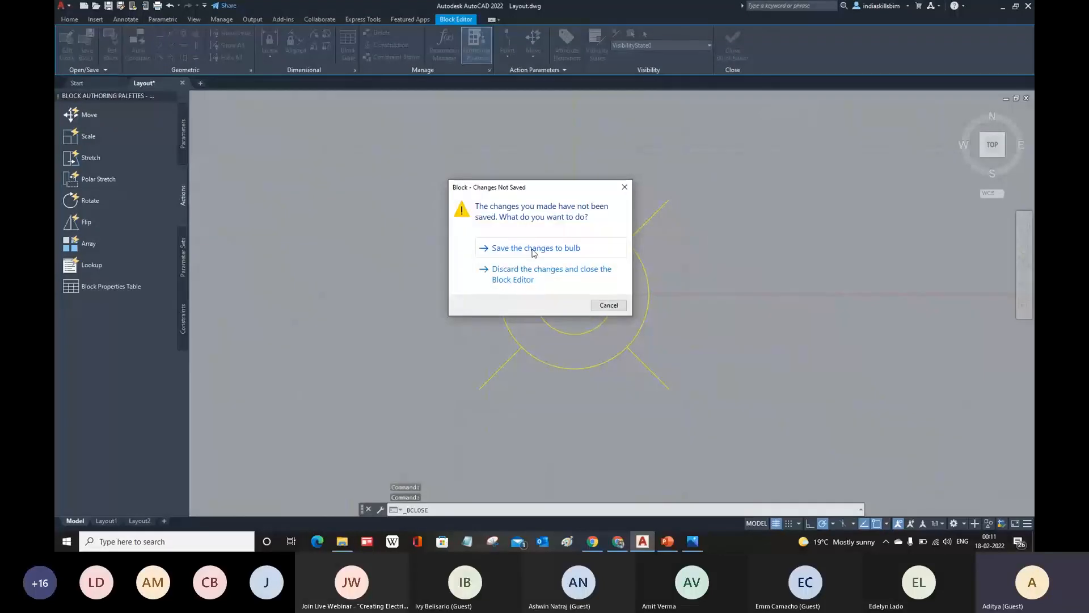
pyautogui.click(533, 248)
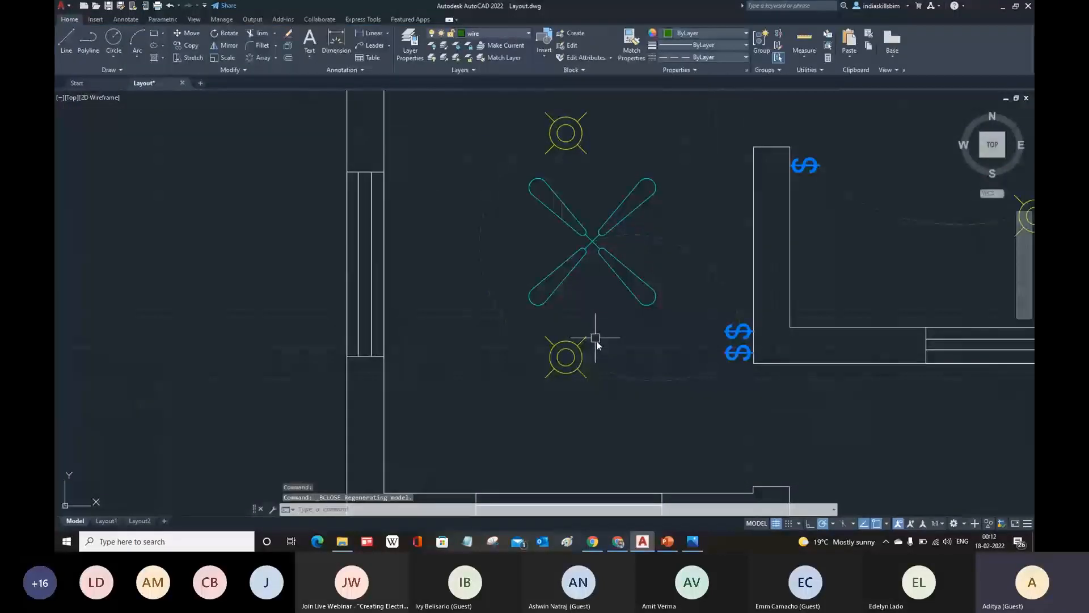
# - Examine the edited bulb symbols in every room of the floor plan
pyautogui.scroll(-4, 554, 231)
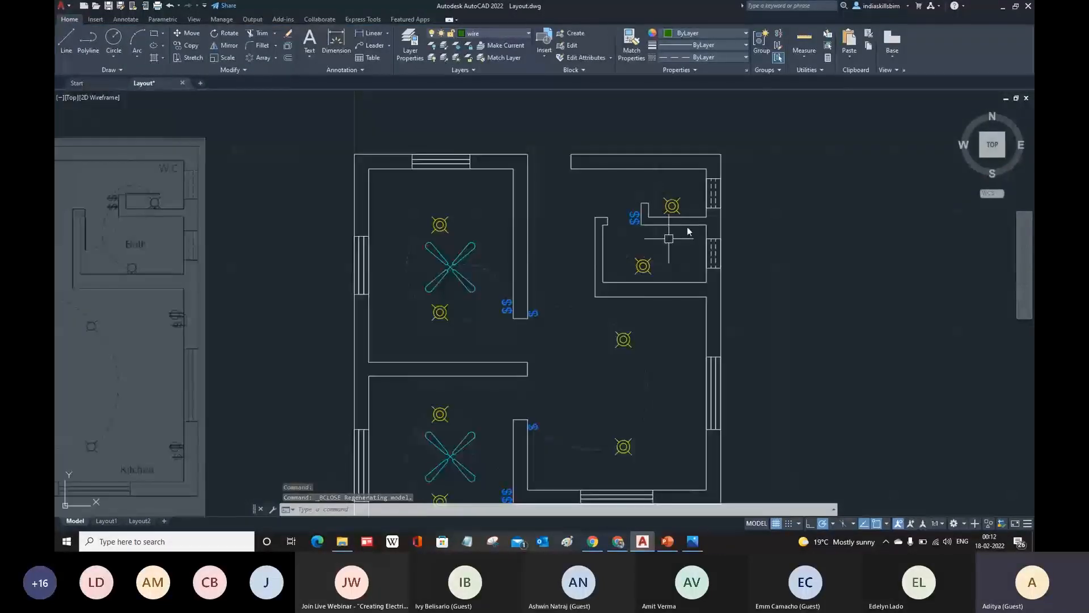
pyautogui.scroll(2, 685, 227)
pyautogui.scroll(-2, 679, 315)
pyautogui.moveTo(679, 318); pyautogui.dragTo(694, 261, button='middle')
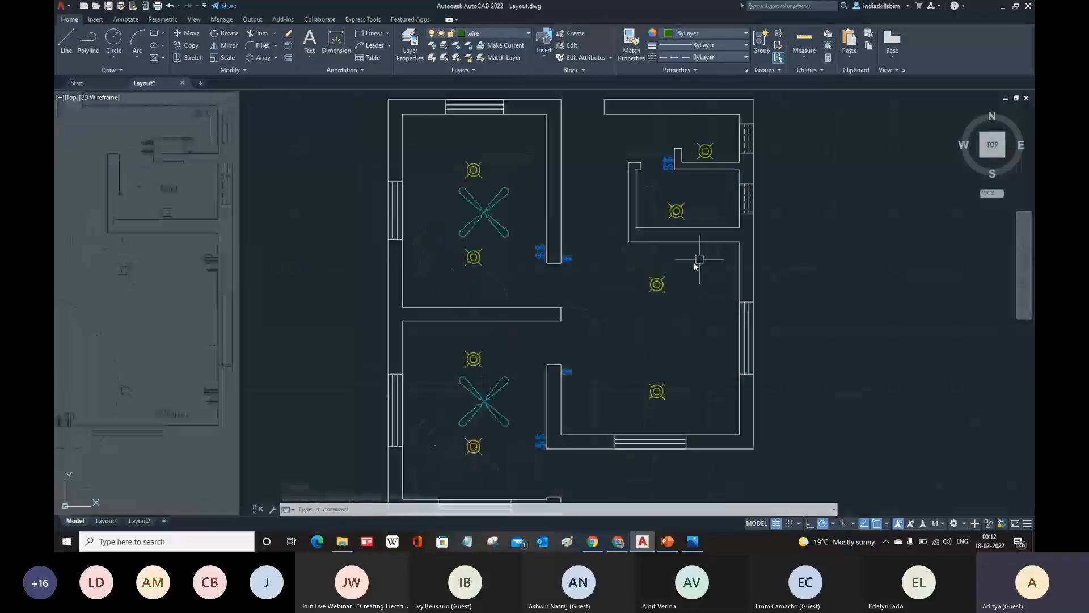
pyautogui.moveTo(521, 352); pyautogui.dragTo(530, 325, button='middle')
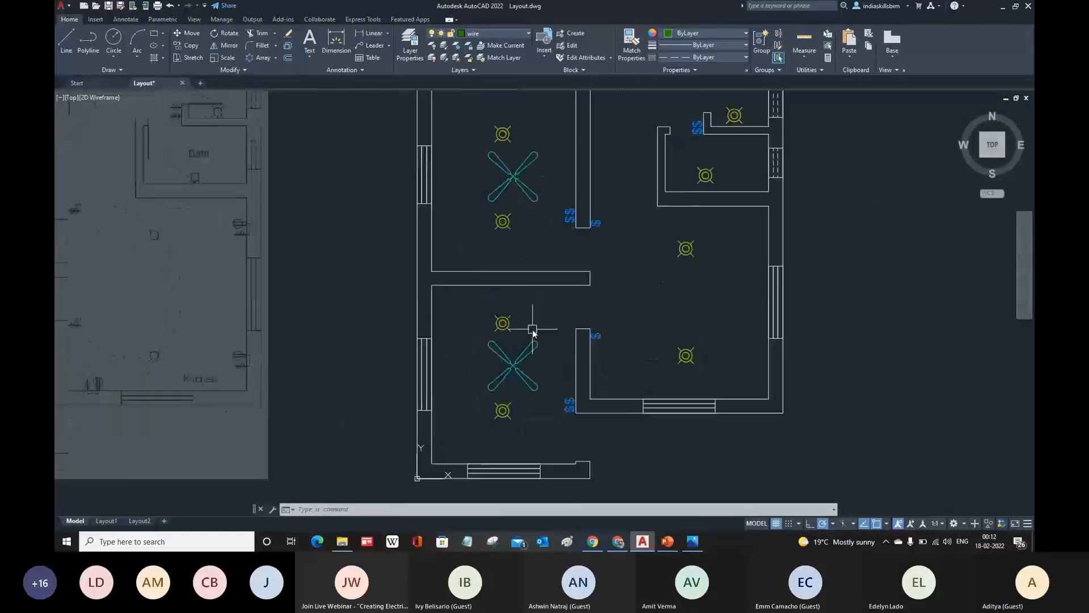
pyautogui.scroll(-2, 531, 329)
pyautogui.scroll(4, 532, 331)
pyautogui.scroll(-4, 544, 343)
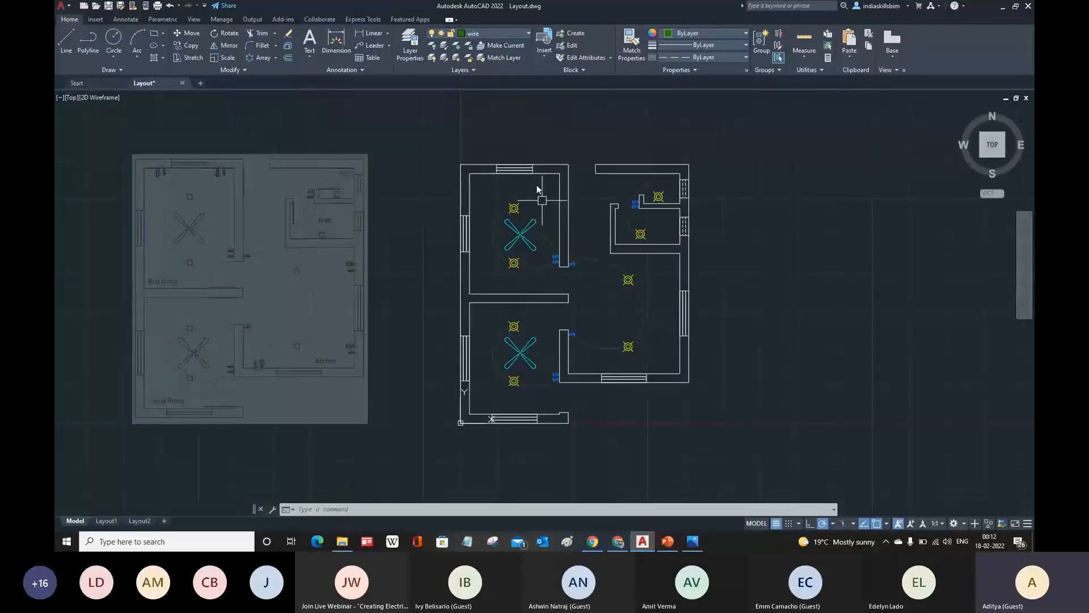
pyautogui.scroll(5, 538, 189)
pyautogui.scroll(-6, 518, 219)
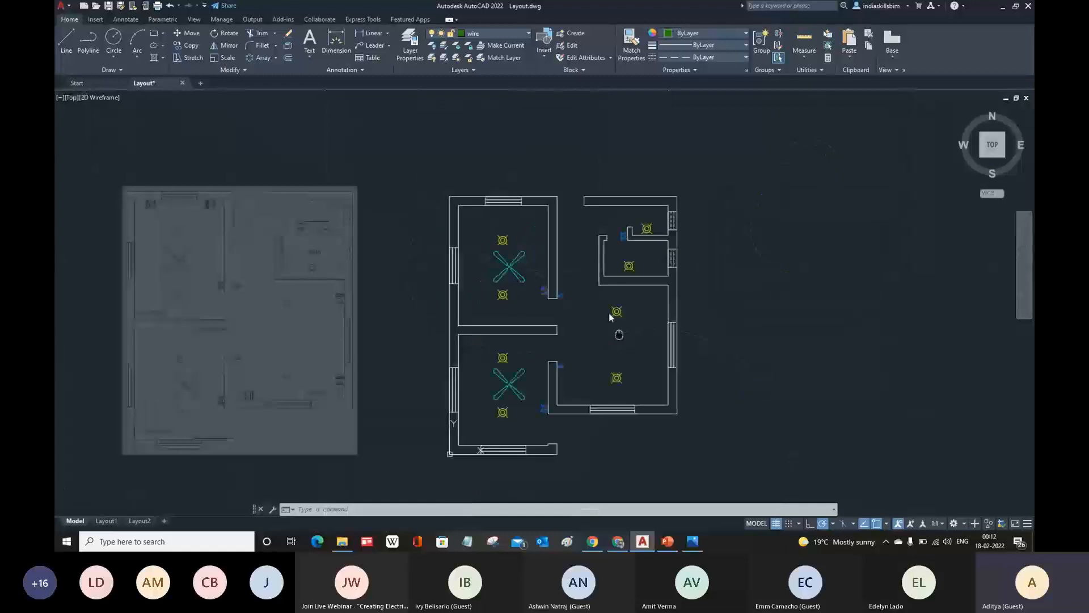
pyautogui.scroll(1, 608, 312)
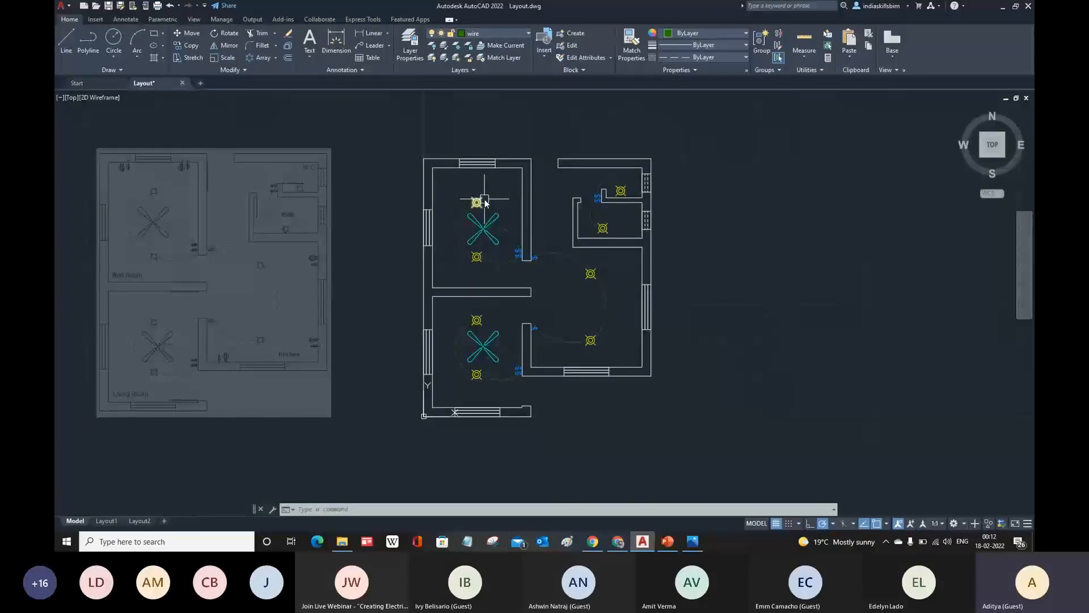
# - Move all eight lights in the living room, bedroom, bath, W.C. and kitchen vertically by @0,0,12' from the lower kitchen light's centre
pyautogui.scroll(4, 482, 204)
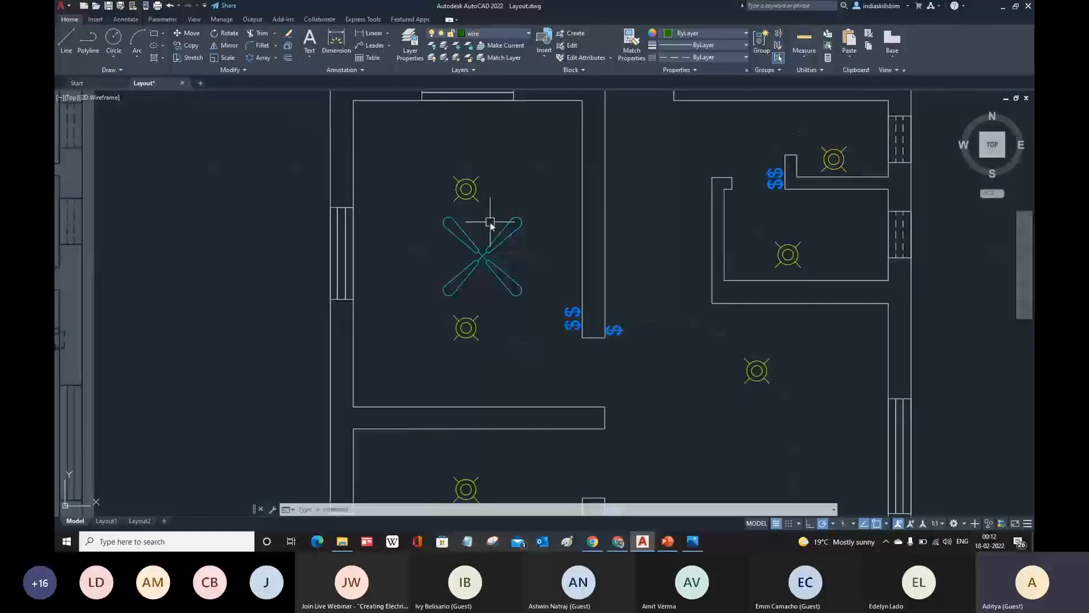
pyautogui.scroll(2, 489, 203)
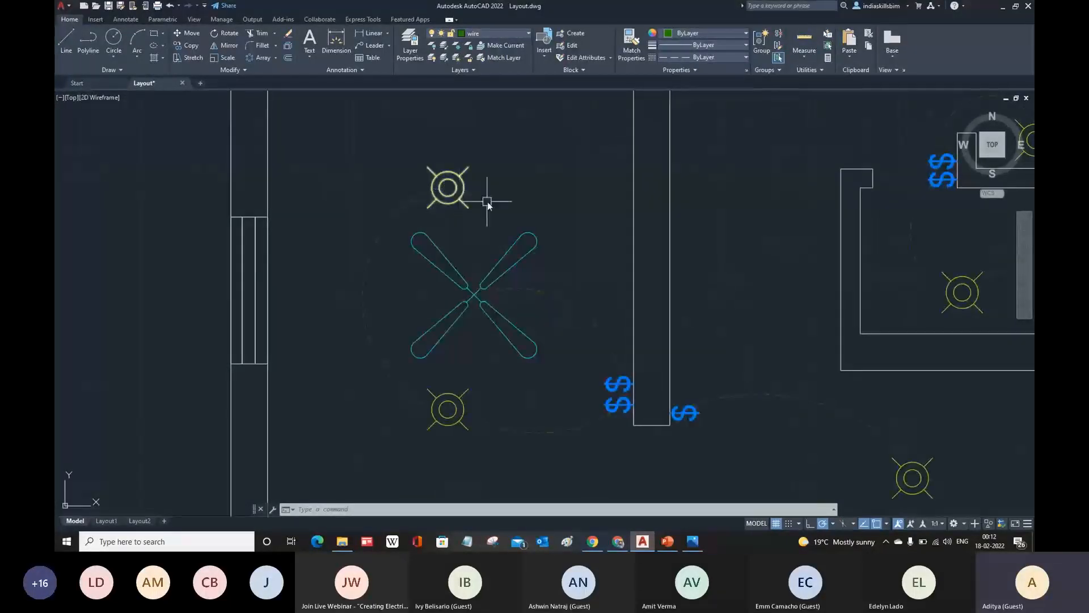
pyautogui.write('m')
pyautogui.press('Return')
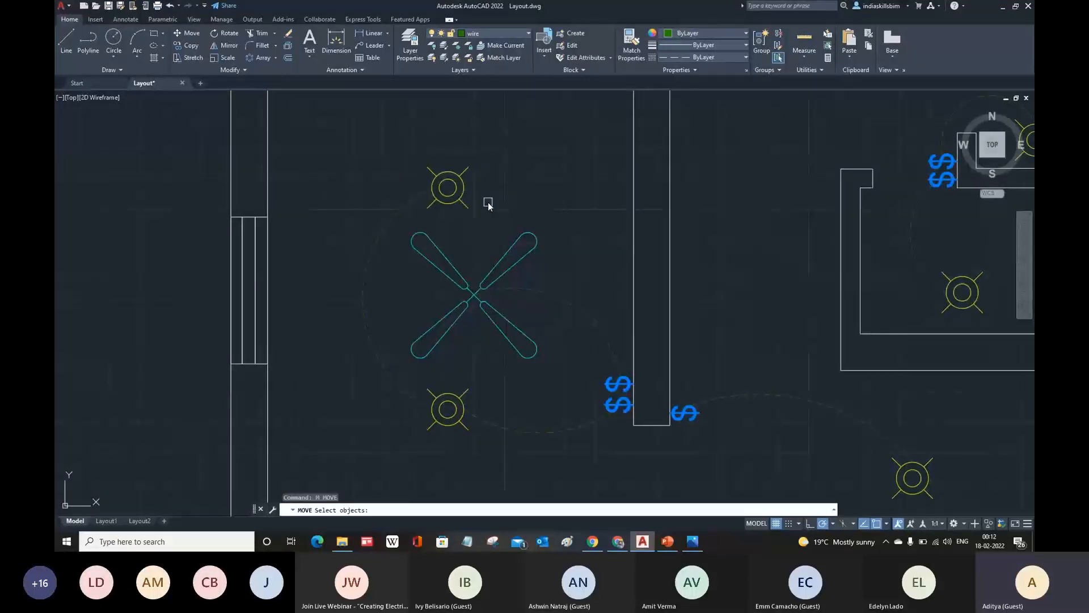
pyautogui.scroll(-2, 496, 202)
pyautogui.scroll(-1, 505, 326)
pyautogui.scroll(2, 505, 315)
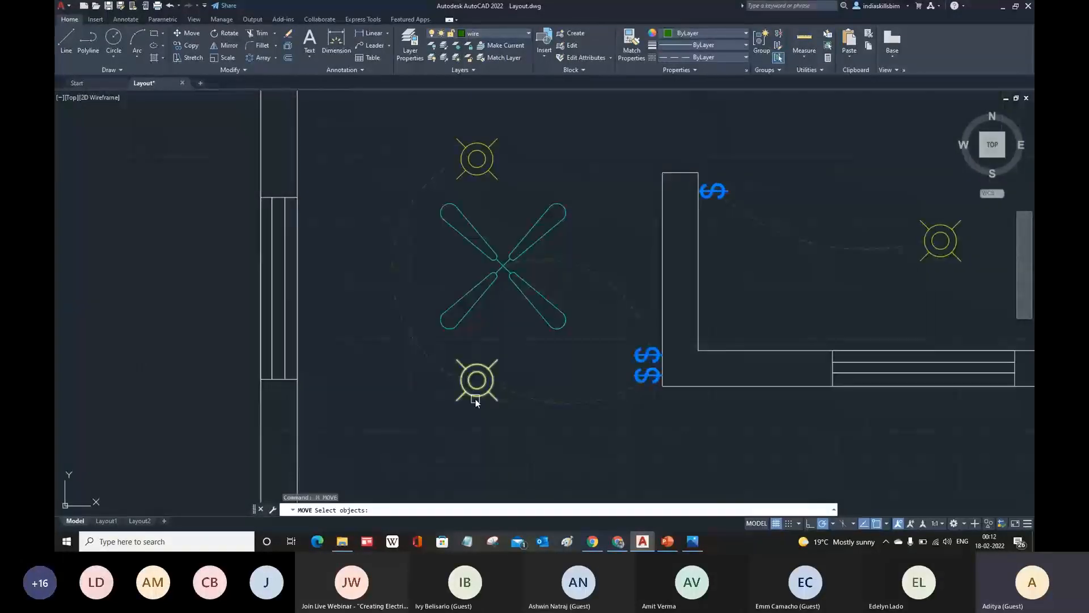
pyautogui.click(497, 381)
pyautogui.scroll(-4, 495, 224)
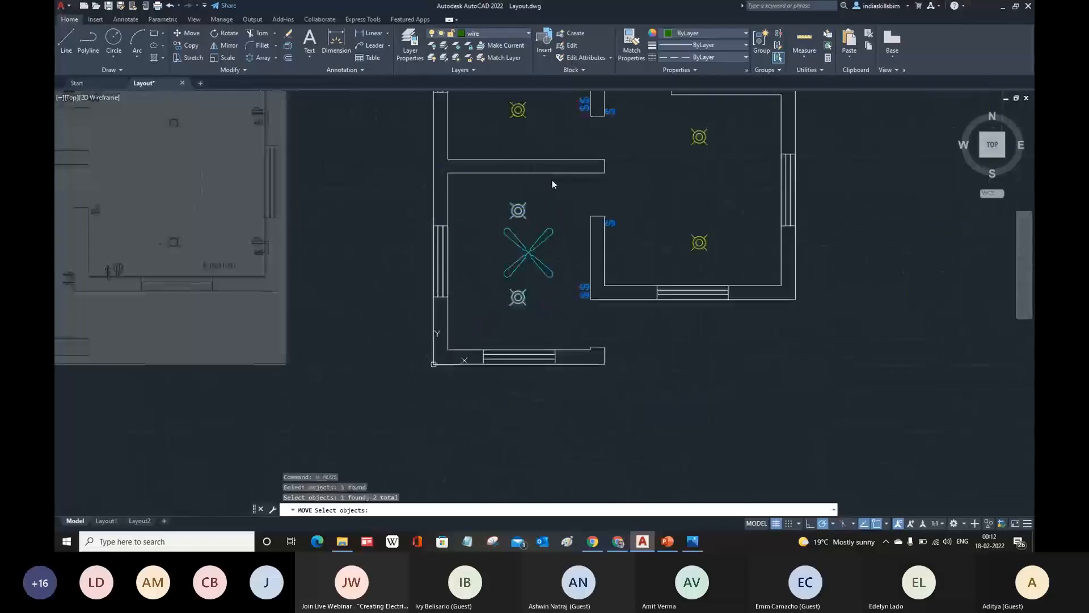
pyautogui.scroll(4, 554, 340)
pyautogui.click(457, 479)
pyautogui.click(247, 284)
pyautogui.scroll(-2, 488, 398)
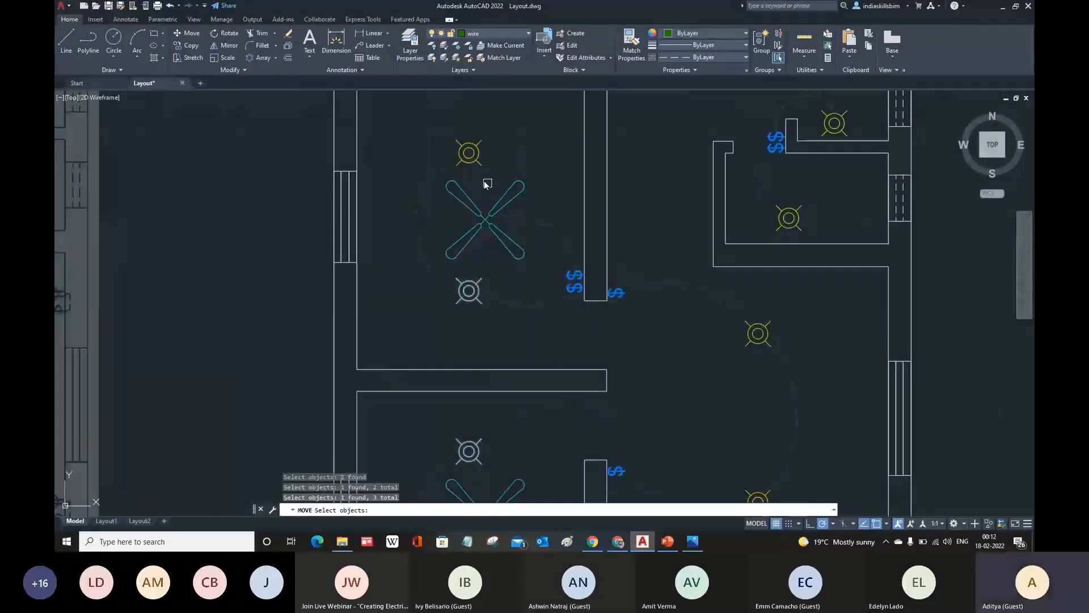
pyautogui.click(483, 163)
pyautogui.moveTo(833, 136); pyautogui.dragTo(668, 169, button='middle')
pyautogui.click(625, 250)
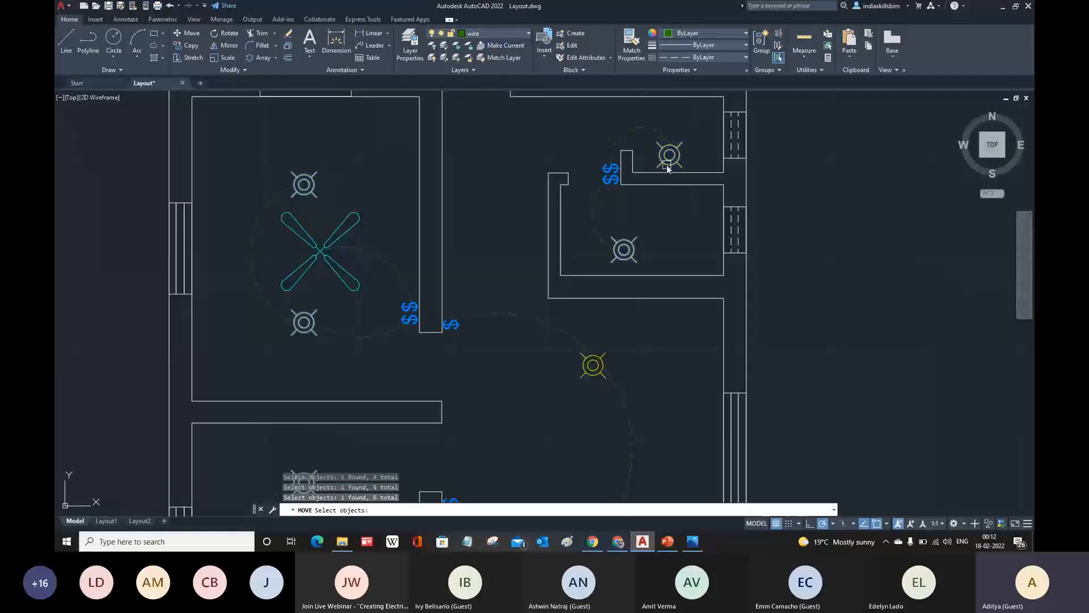
pyautogui.moveTo(575, 378); pyautogui.dragTo(569, 285, button='middle')
pyautogui.click(576, 289)
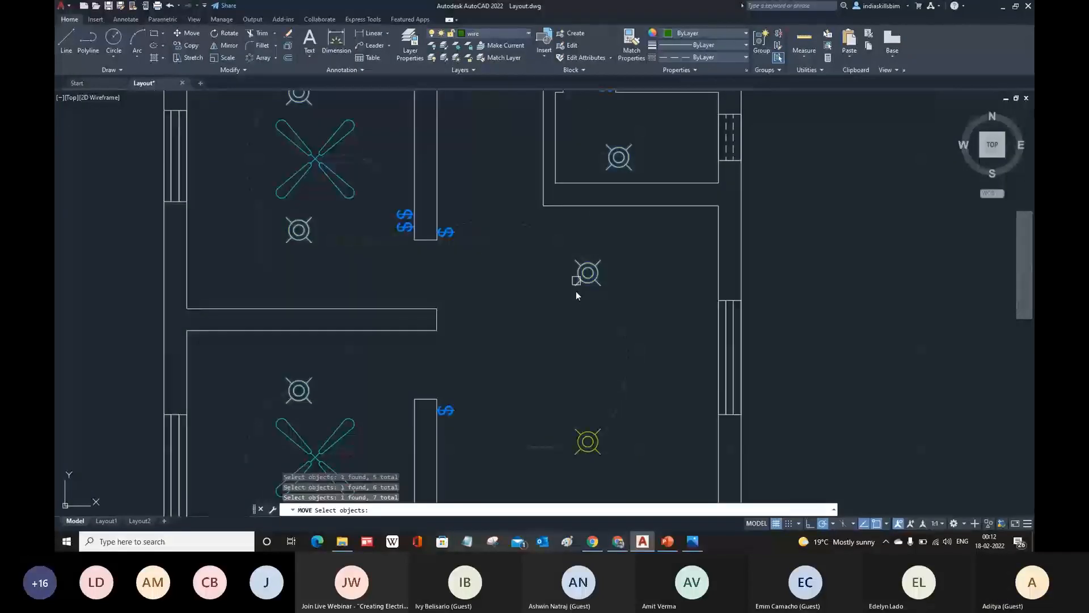
pyautogui.click(583, 421)
pyautogui.scroll(-3, 648, 299)
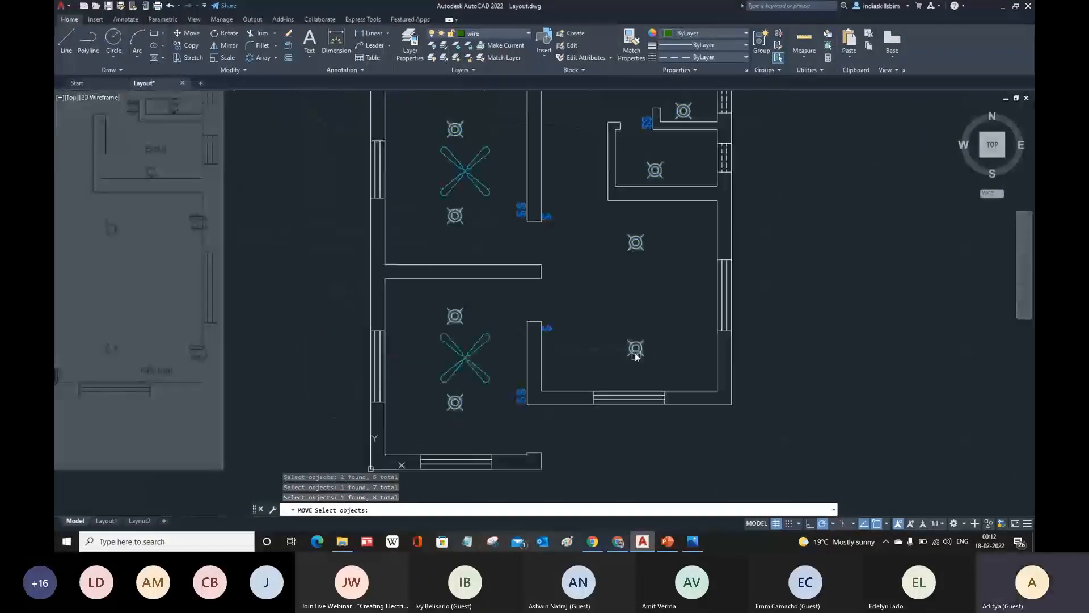
pyautogui.press('Return')
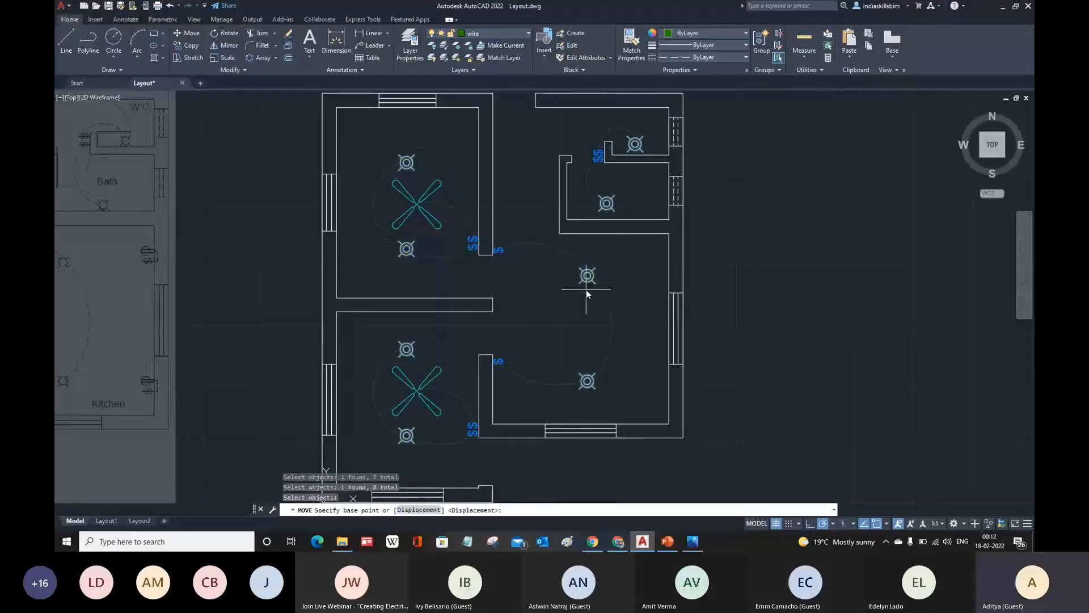
pyautogui.scroll(4, 585, 384)
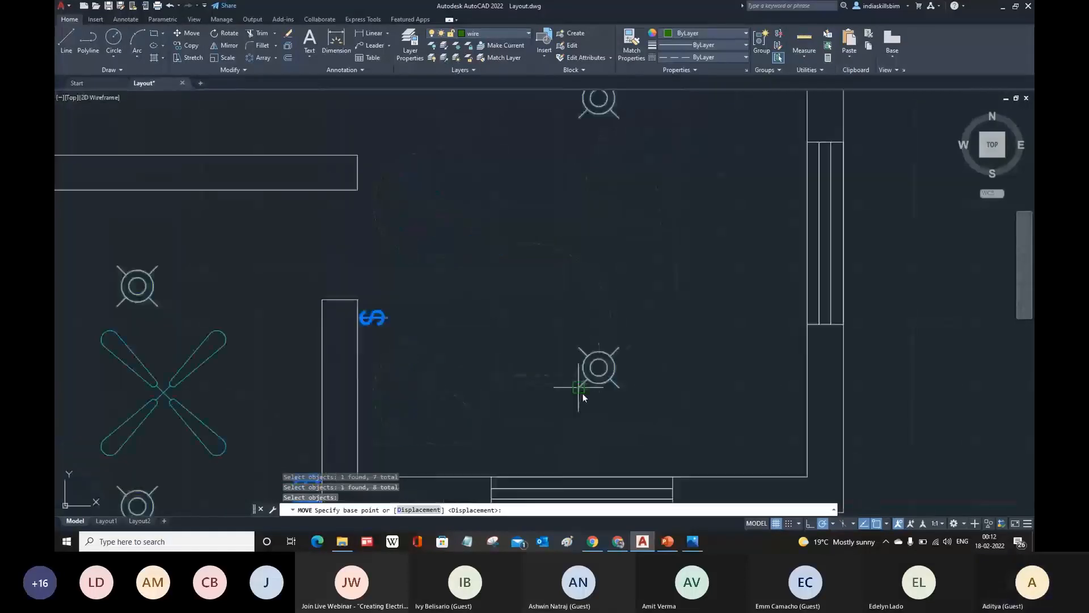
pyautogui.click(602, 369)
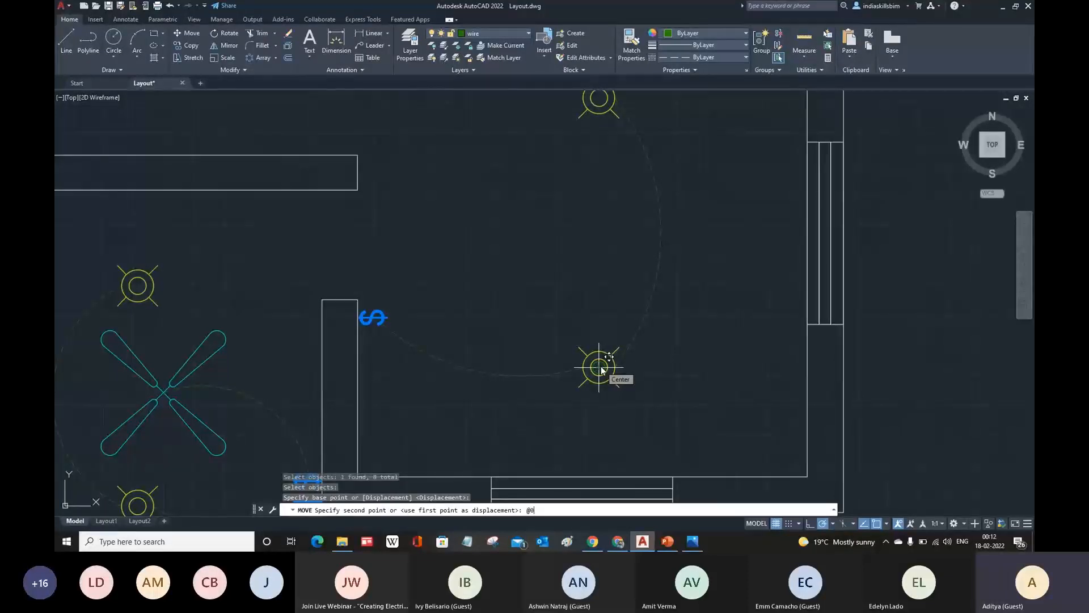
pyautogui.write(',0,')
pyautogui.write("12'")
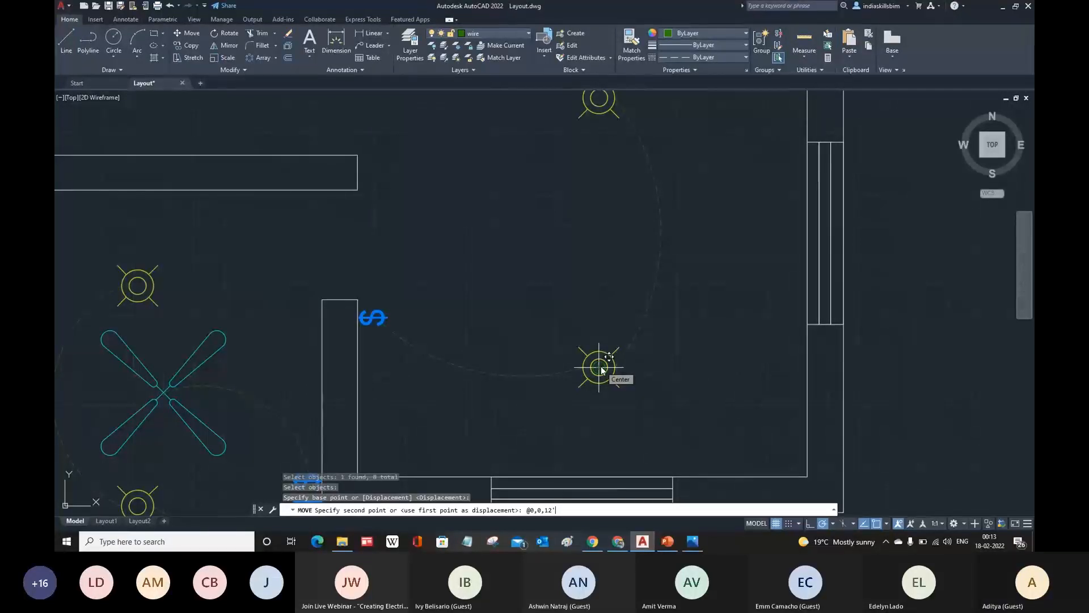
pyautogui.press('Return')
# - Examine the raised lights across the floor plan in a tilted view and from above, down to the upper bedroom light
pyautogui.scroll(-3, 648, 380)
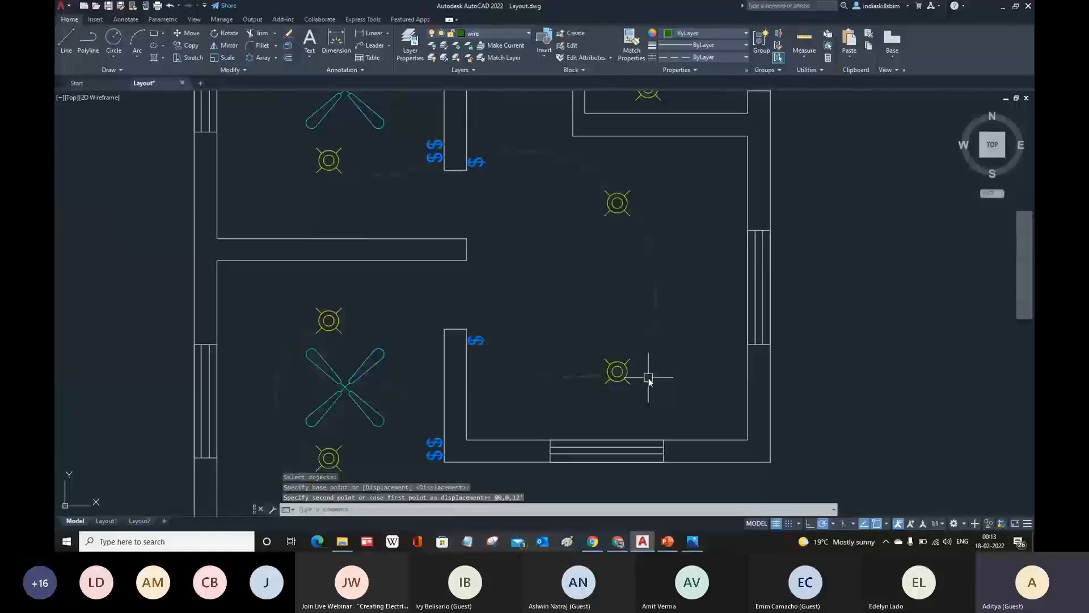
pyautogui.scroll(-2, 649, 378)
pyautogui.moveTo(698, 366)
pyautogui.keyDown('shift'); pyautogui.mouseDown(button='middle')
pyautogui.moveTo(697, 184)
pyautogui.moveTo(769, 193)
pyautogui.moveTo(709, 198)
pyautogui.moveTo(693, 350)
pyautogui.mouseUp(button='middle'); pyautogui.keyUp('shift')
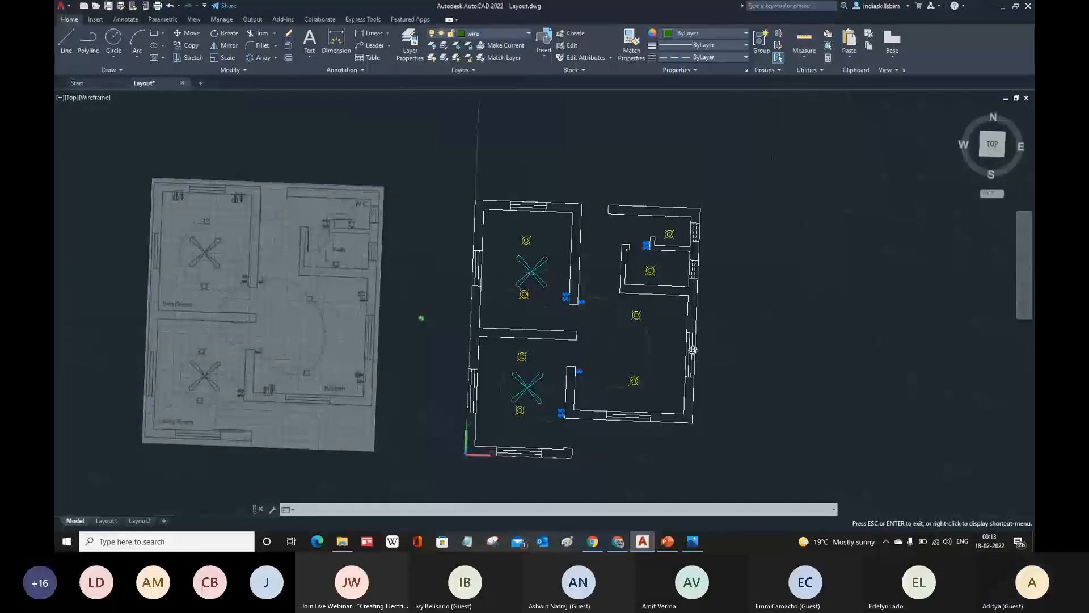
pyautogui.scroll(-3, 624, 302)
pyautogui.scroll(4, 603, 306)
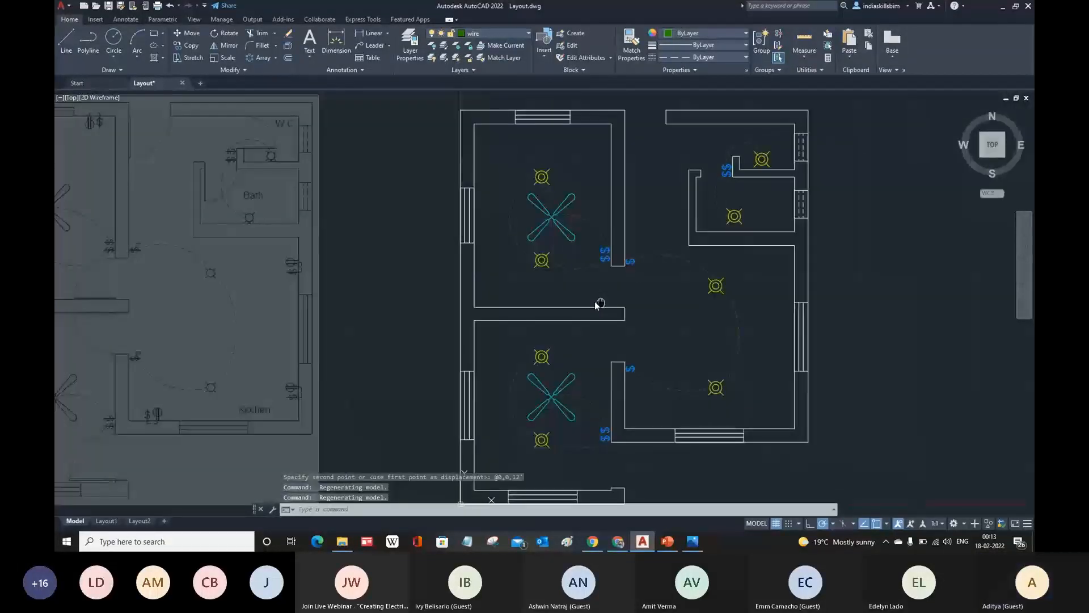
pyautogui.moveTo(598, 303); pyautogui.dragTo(554, 275, button='middle')
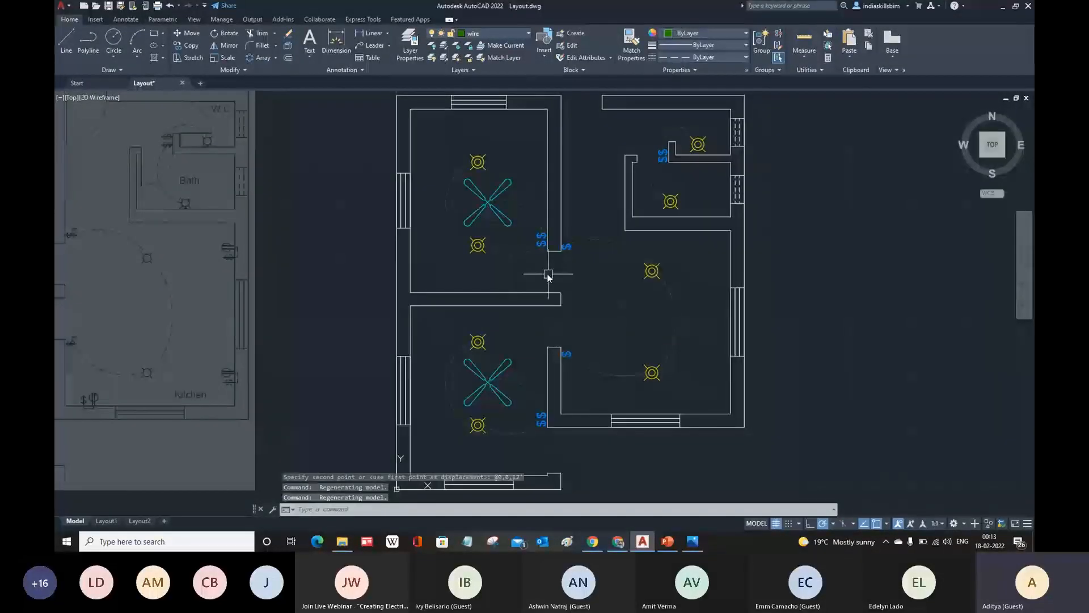
pyautogui.scroll(-2, 554, 275)
pyautogui.scroll(2, 565, 246)
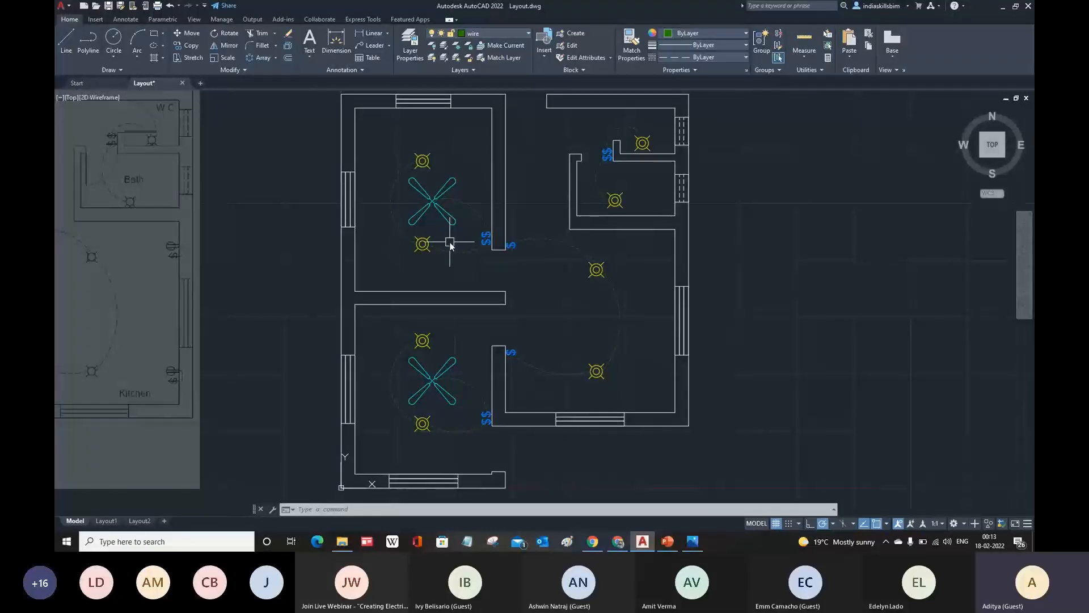
pyautogui.moveTo(431, 379); pyautogui.dragTo(437, 361, button='middle')
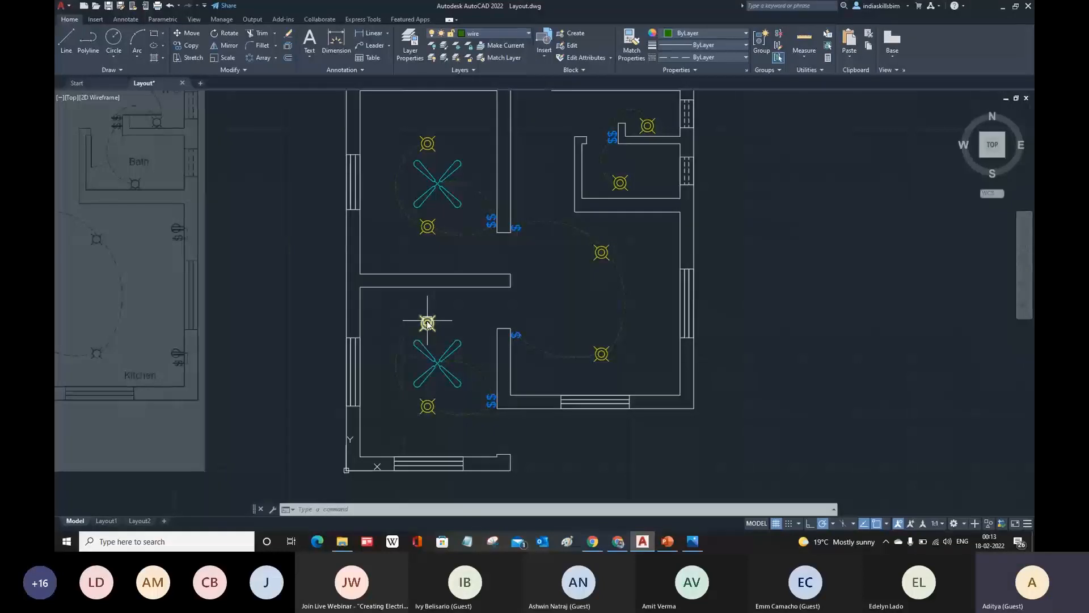
pyautogui.scroll(-2, 491, 253)
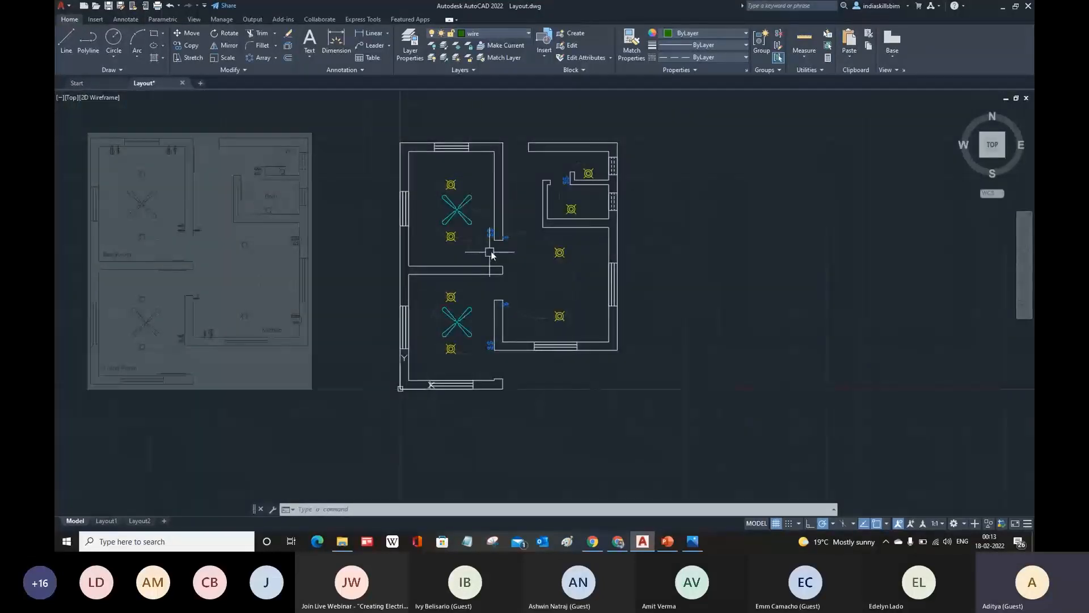
pyautogui.moveTo(491, 254); pyautogui.dragTo(445, 243, button='middle')
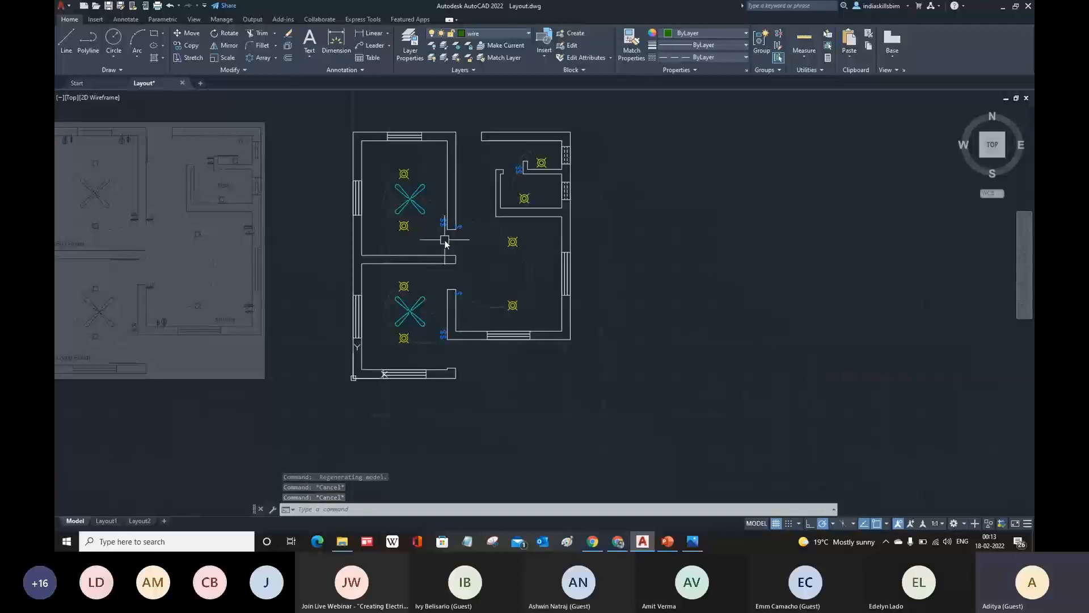
pyautogui.scroll(6, 403, 181)
pyautogui.moveTo(401, 181); pyautogui.dragTo(410, 223, button='middle')
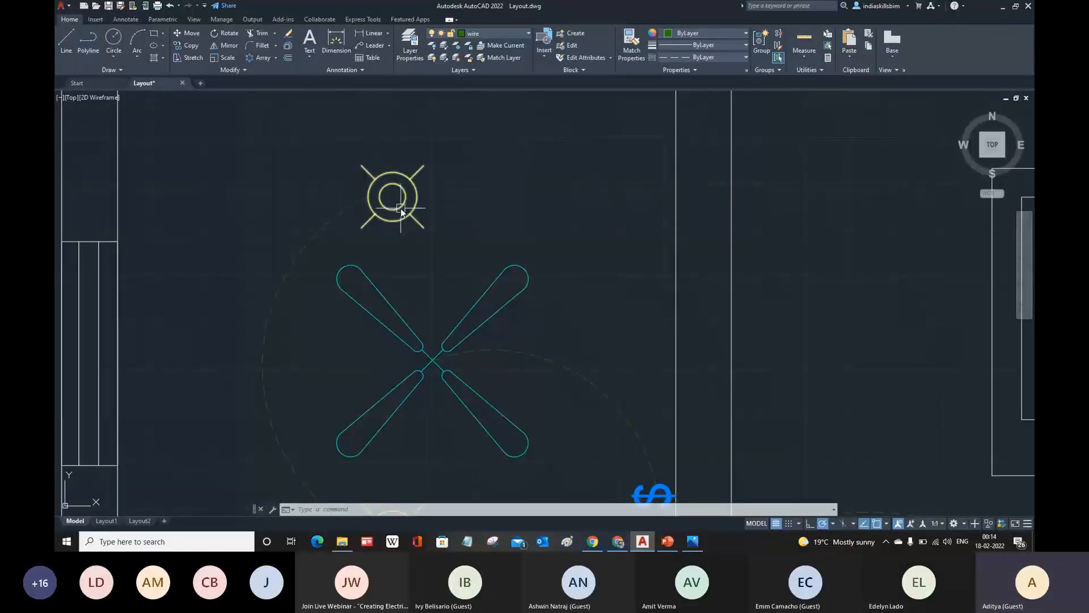
pyautogui.scroll(-3, 401, 209)
pyautogui.scroll(1, 388, 230)
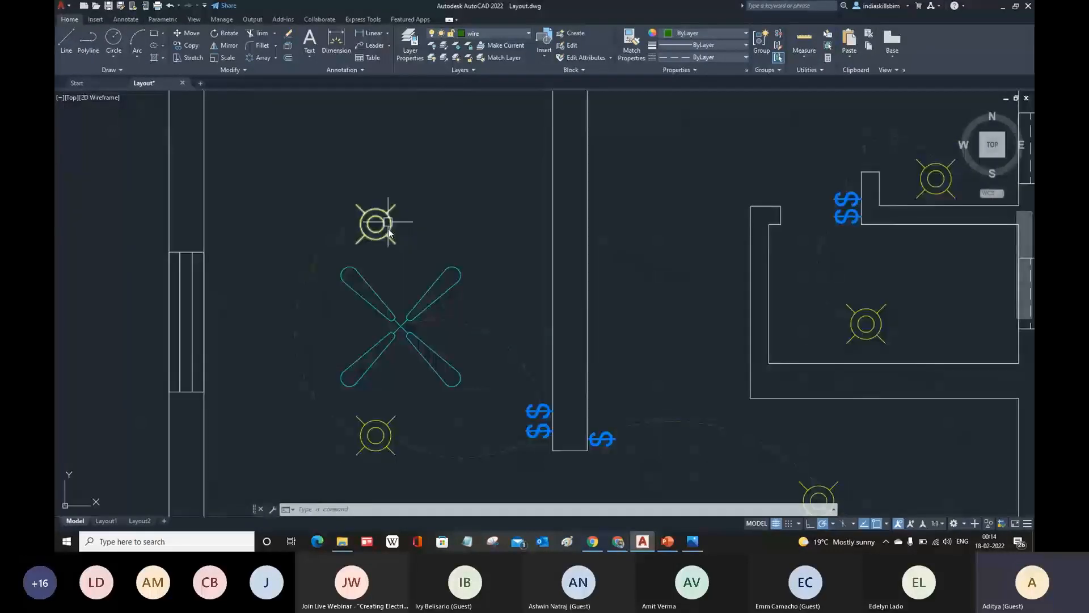
# - Start an attribute definition with the tag coords and the prompt Coordinates
pyautogui.press('Escape')
pyautogui.press('Escape')
pyautogui.press('Escape')
pyautogui.write('a')
pyautogui.moveTo(393, 238)
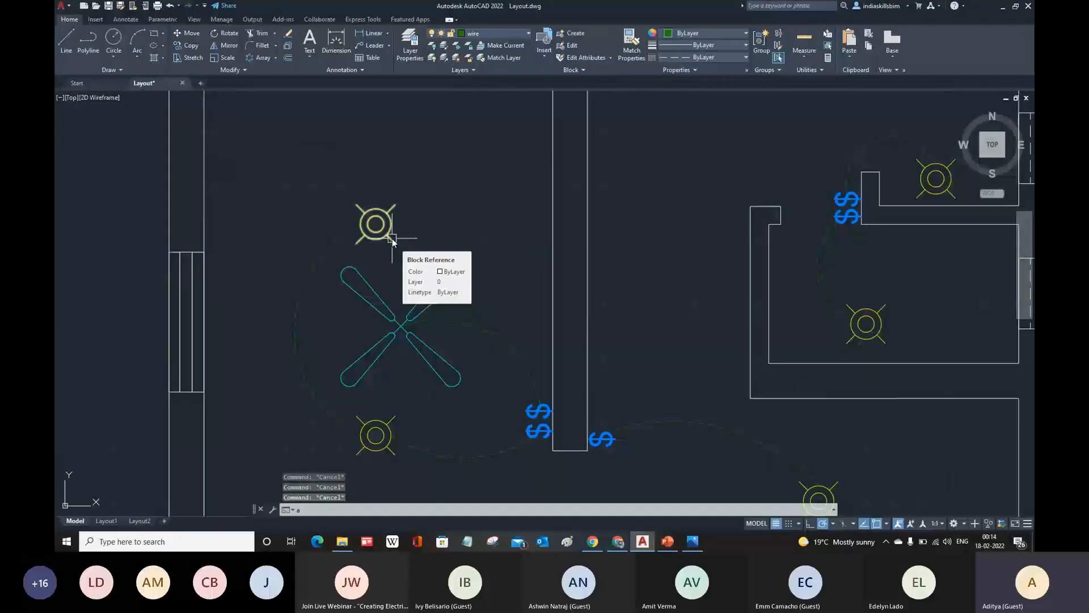
pyautogui.write('tt')
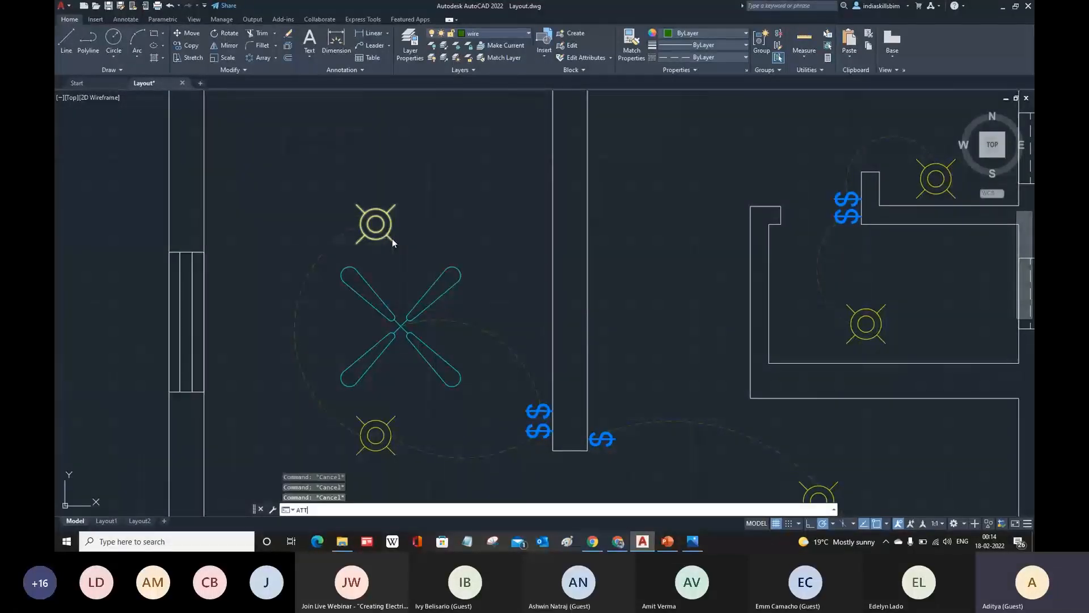
pyautogui.press('Return')
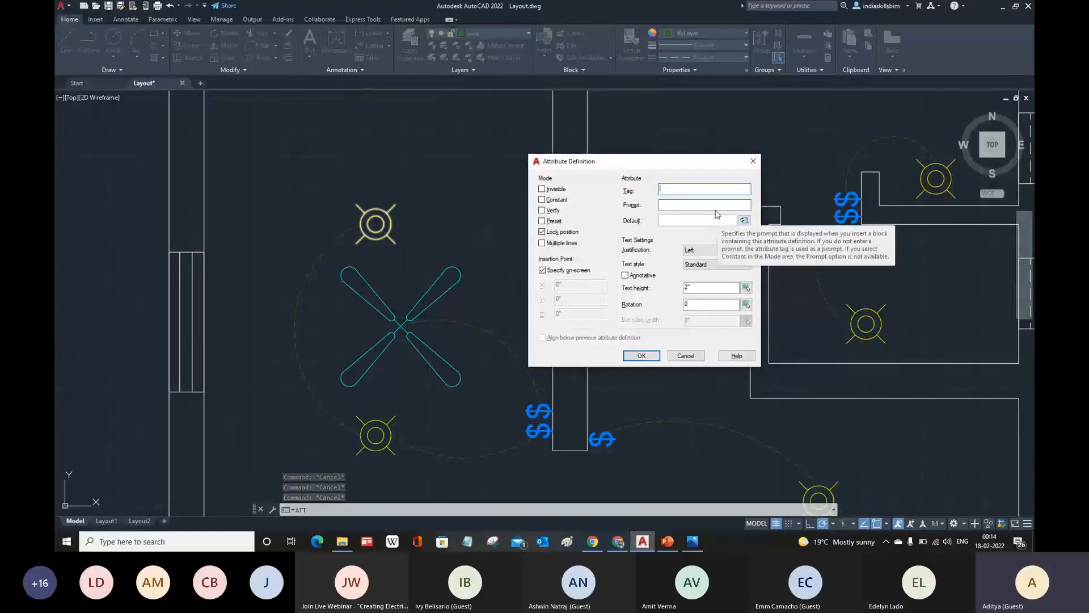
pyautogui.write('coord')
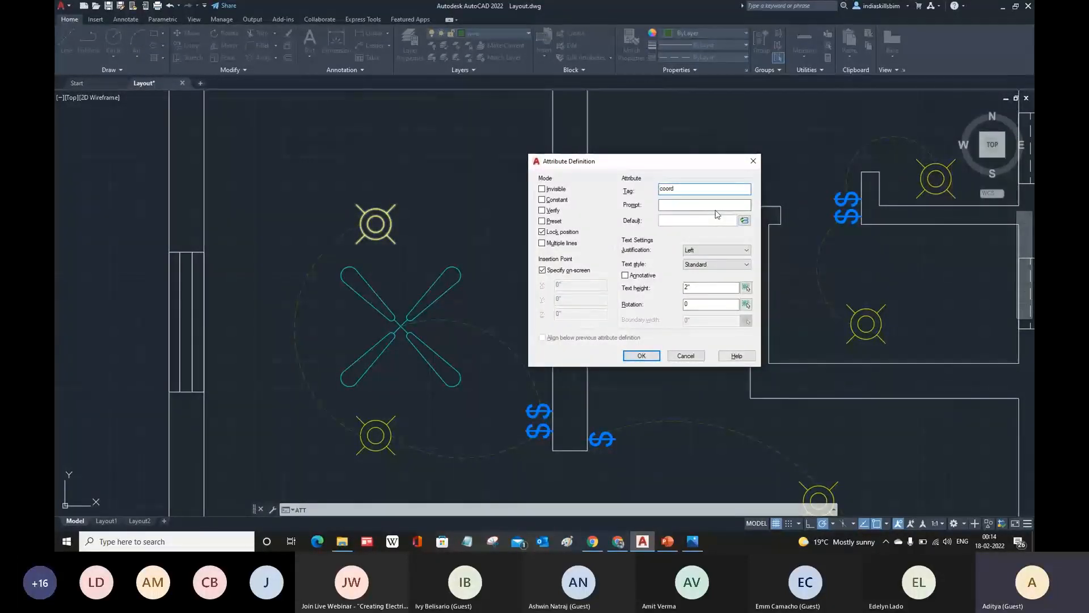
pyautogui.write('s')
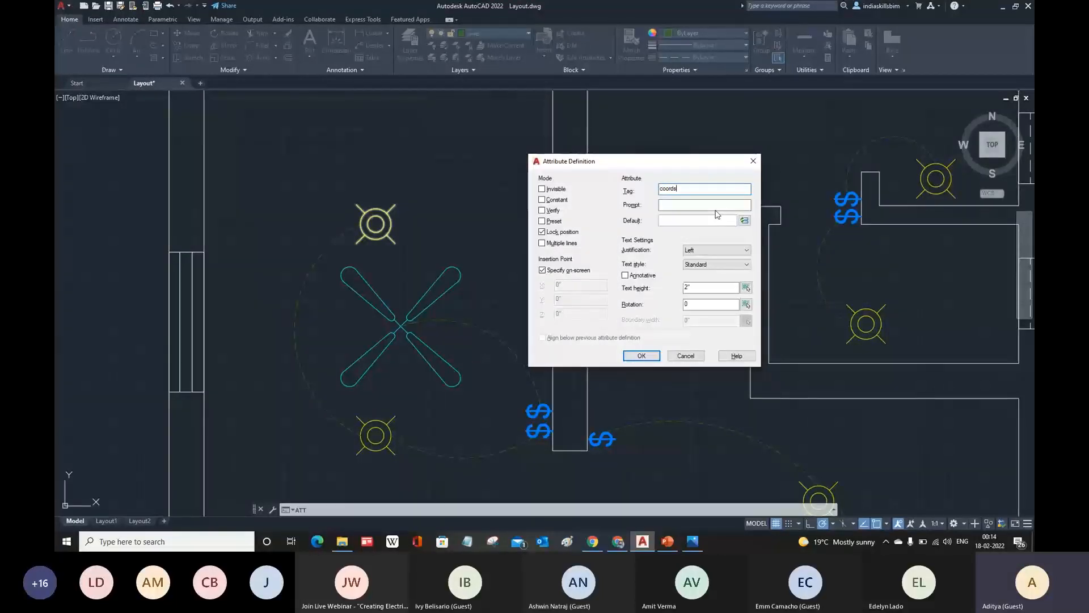
pyautogui.write('C')
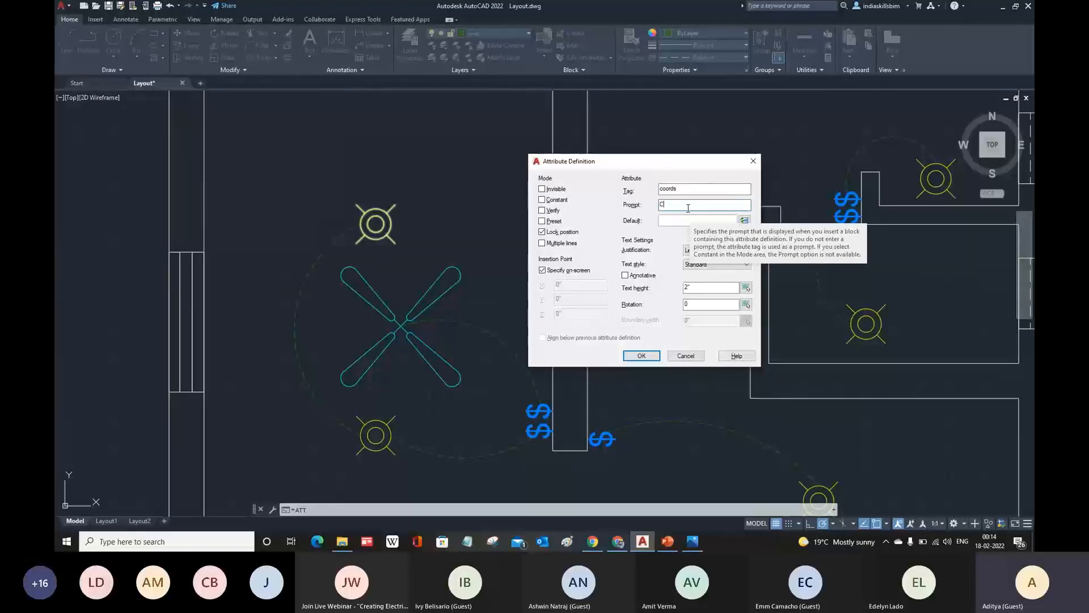
pyautogui.write('oordinates')
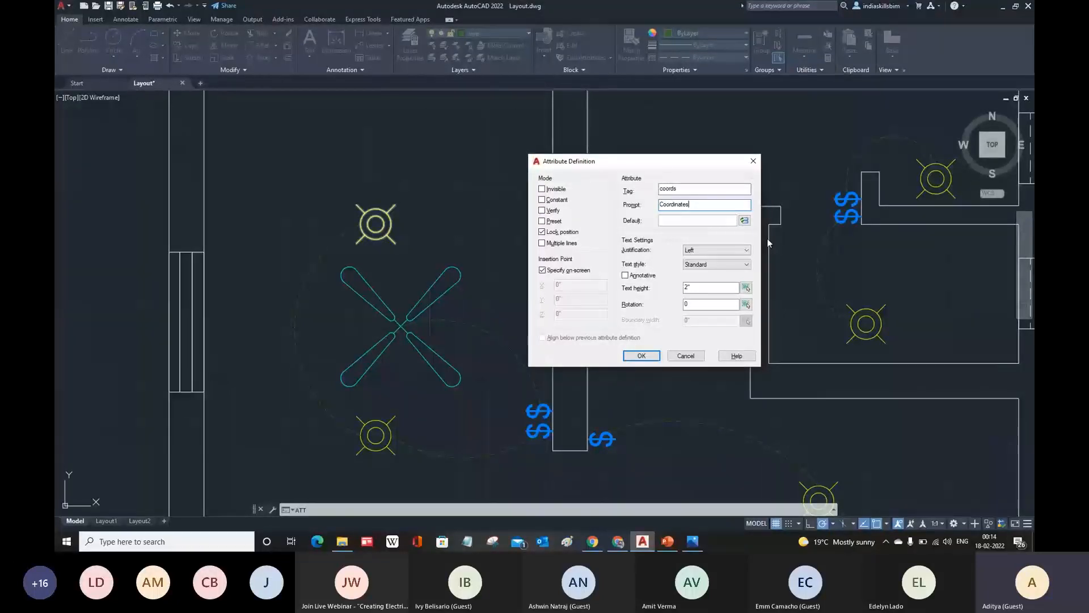
# - Set the attribute's default to an Object field linked to the Position of the bedroom's upper light, formatted in current units
pyautogui.click(745, 221)
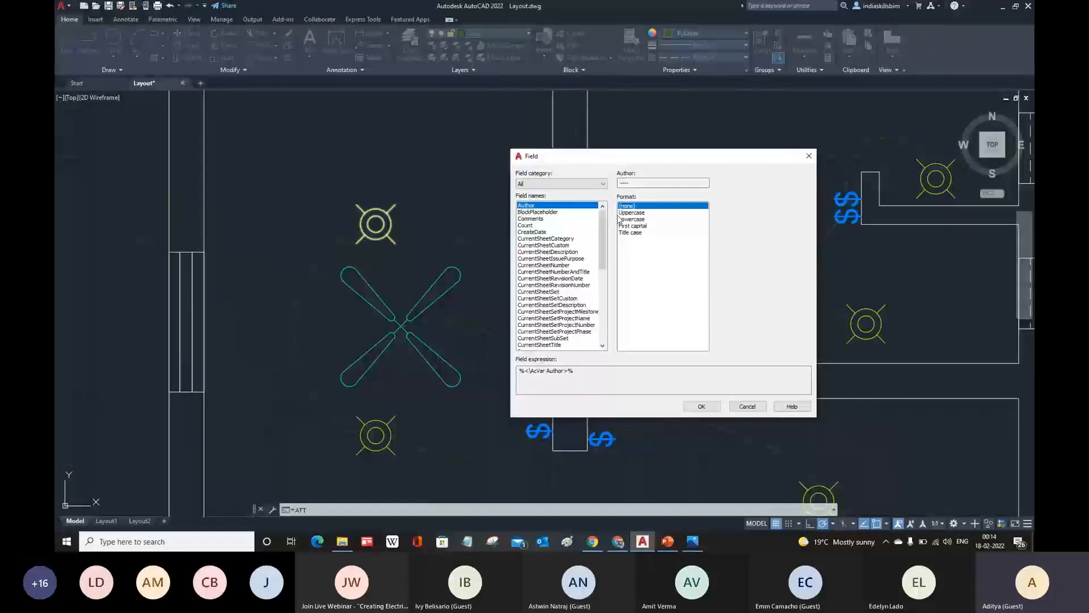
pyautogui.click(538, 186)
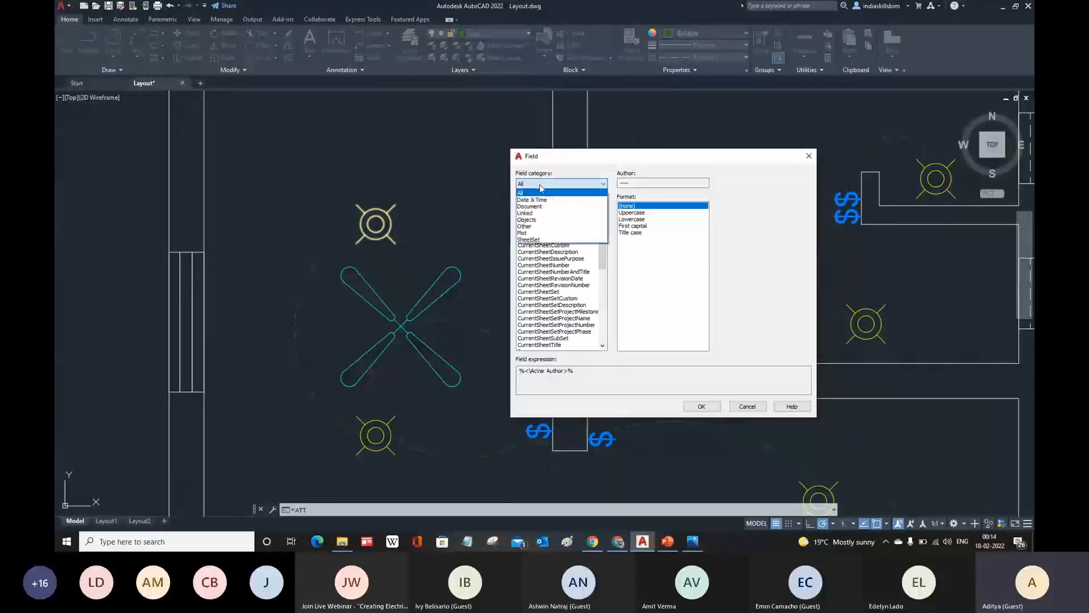
pyautogui.click(532, 220)
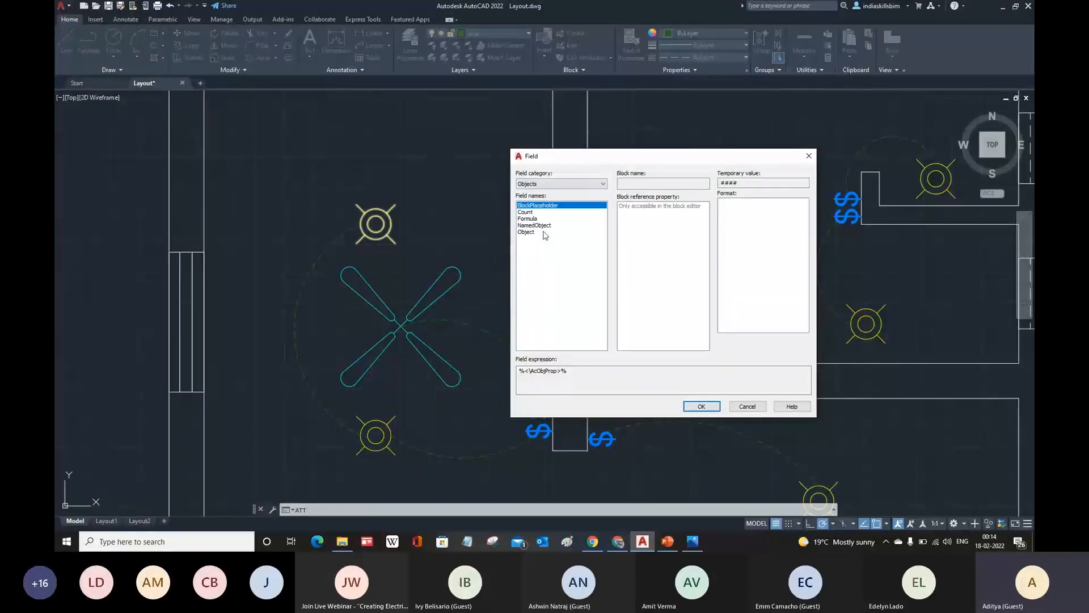
pyautogui.click(525, 234)
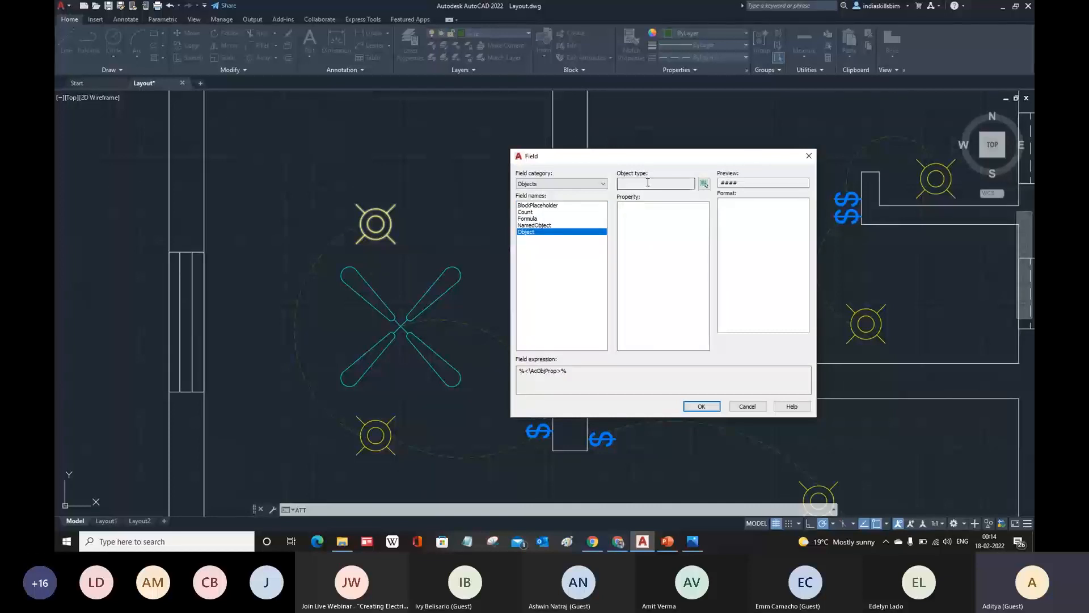
pyautogui.click(704, 184)
pyautogui.click(385, 213)
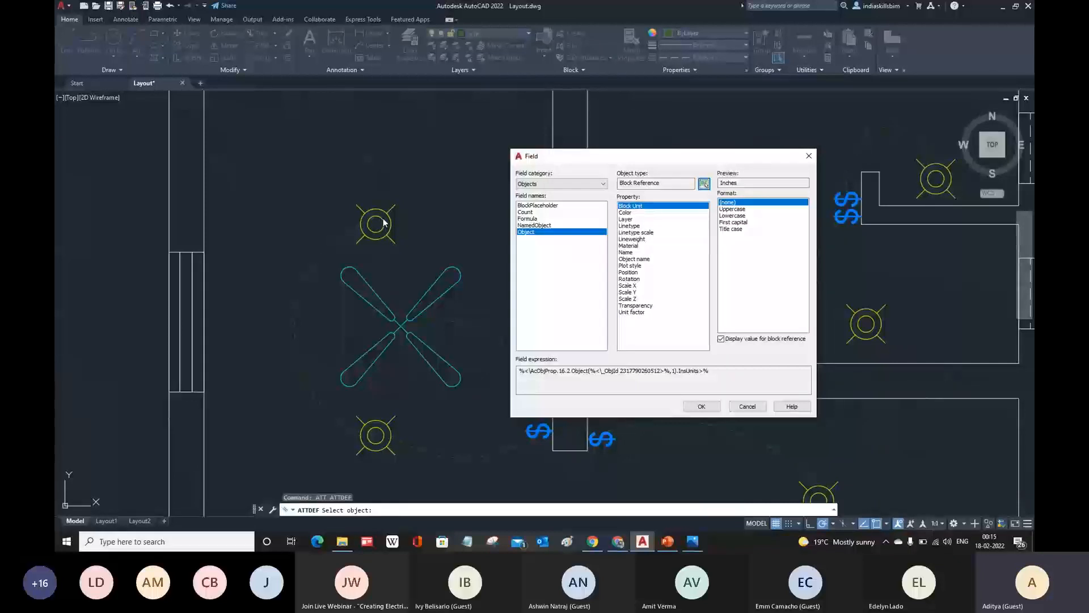
pyautogui.click(628, 272)
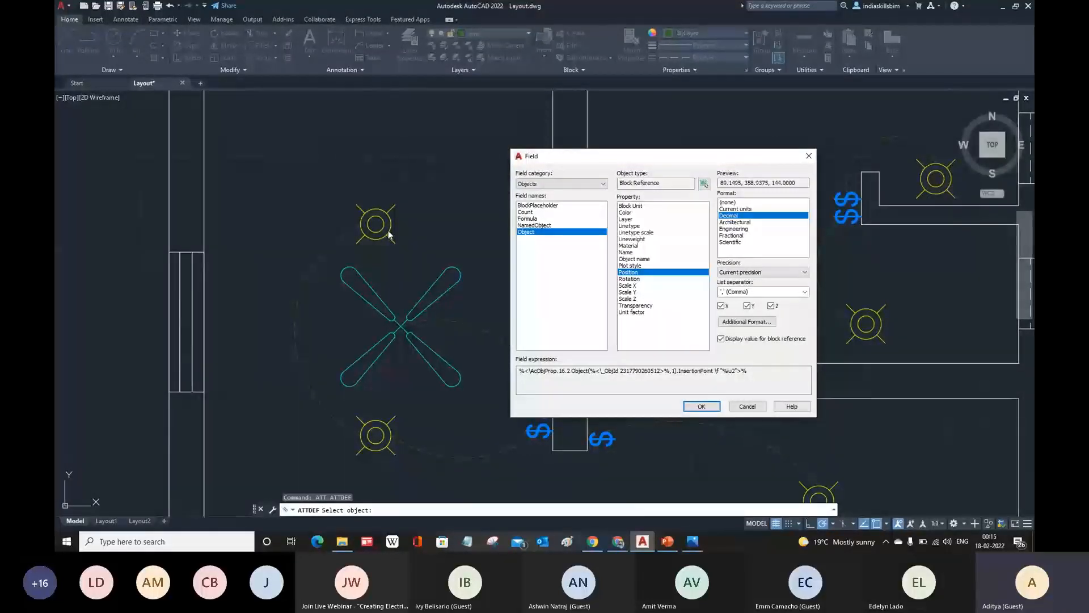
pyautogui.click(737, 209)
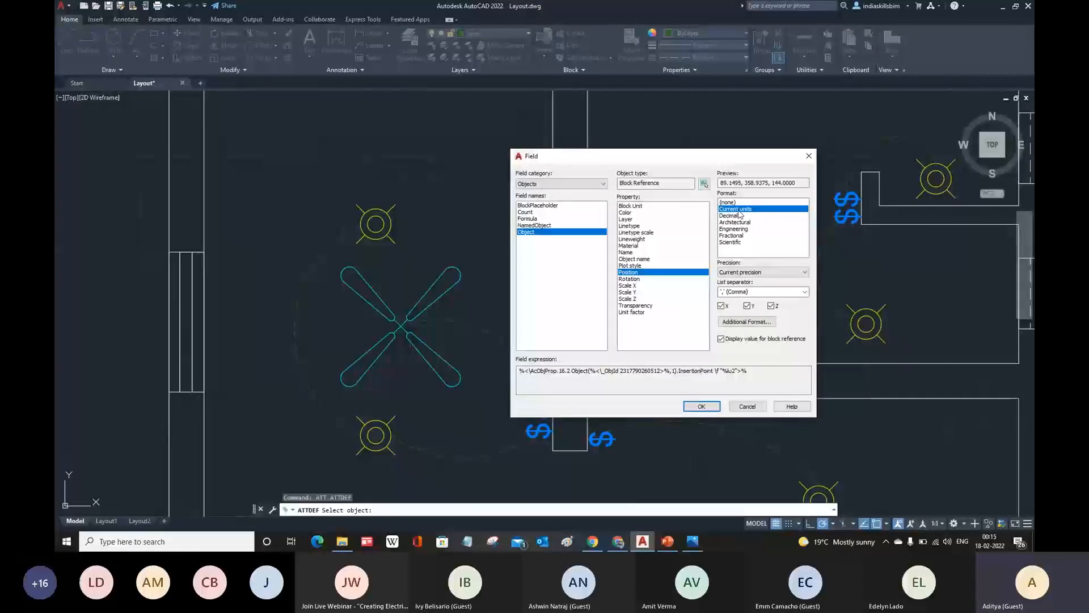
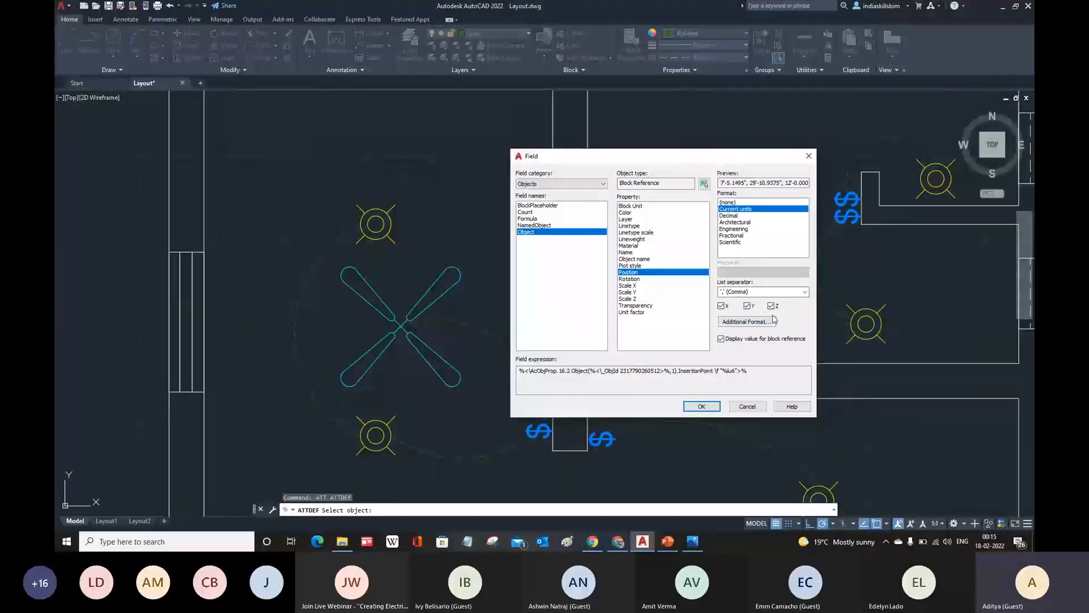
pyautogui.click(701, 407)
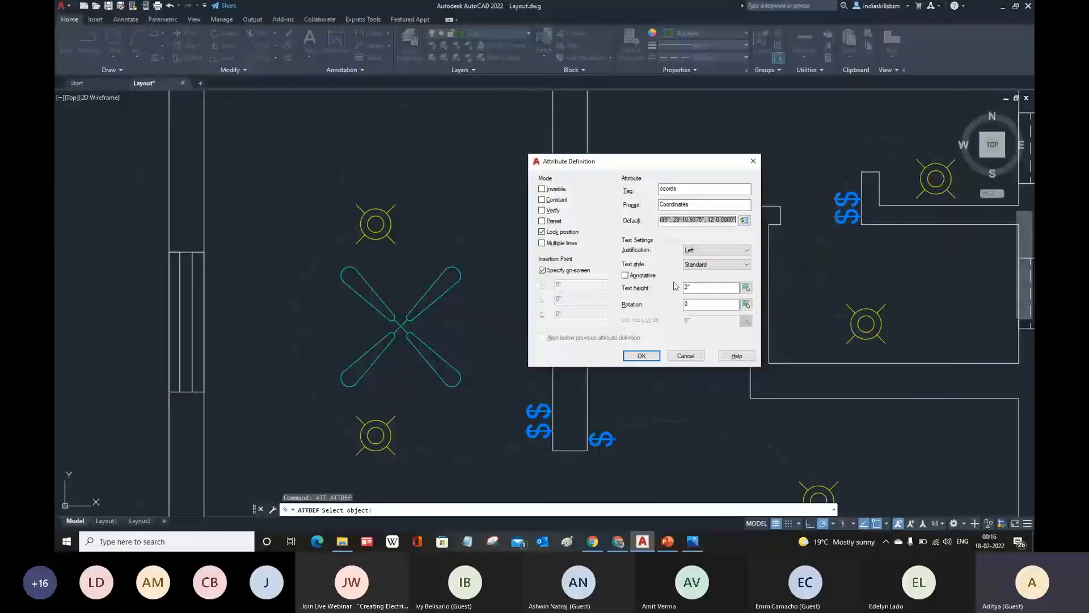
# - Set the attribute's text height to 6 and place the tag beside the bedroom's upper light
pyautogui.doubleClick(702, 286)
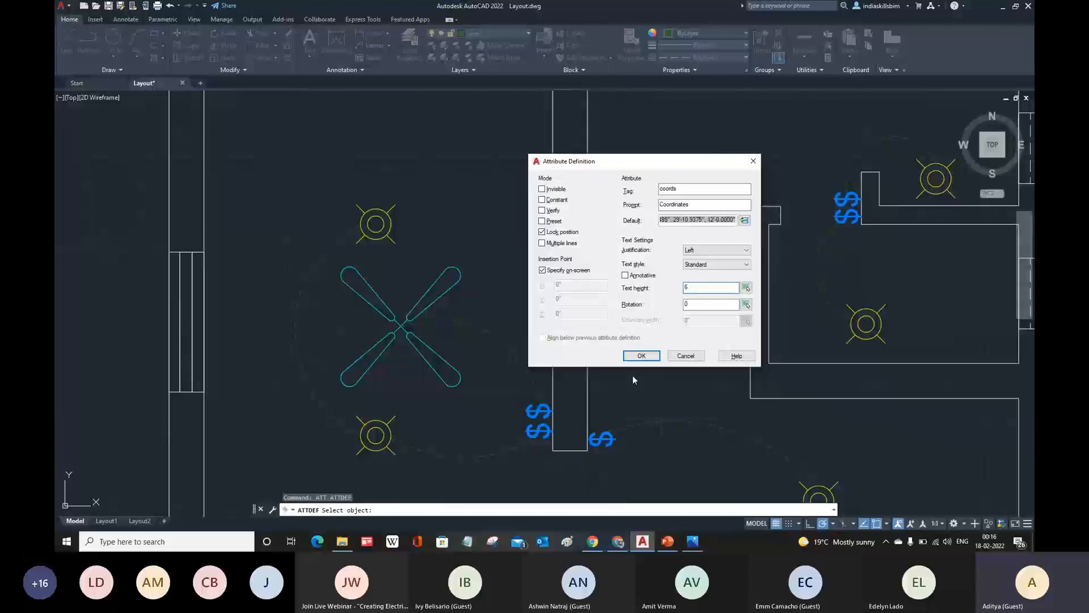
pyautogui.click(641, 356)
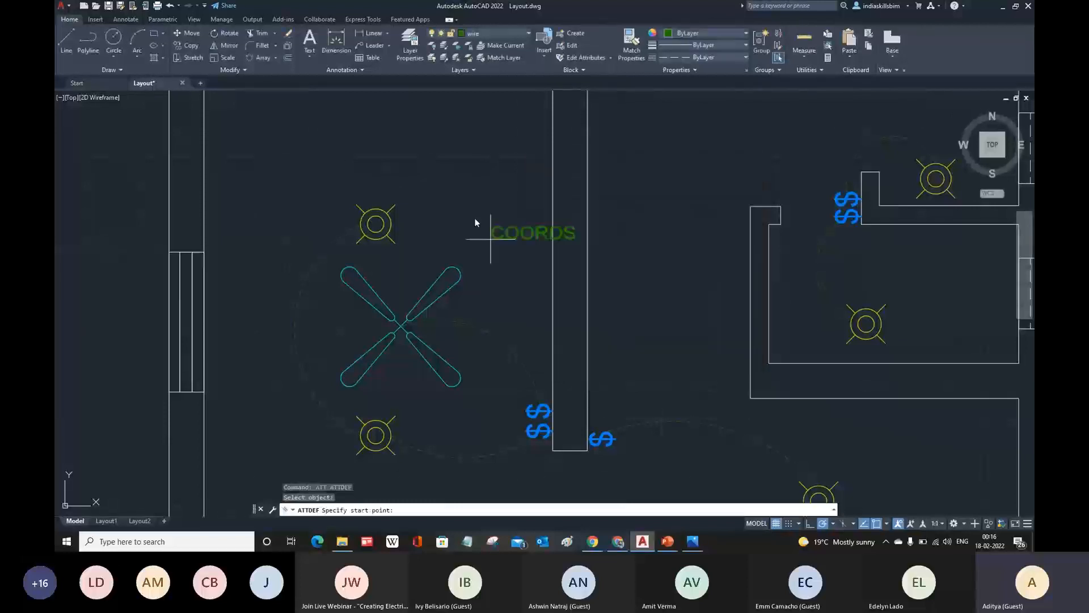
pyautogui.moveTo(445, 168); pyautogui.dragTo(449, 237, button='middle')
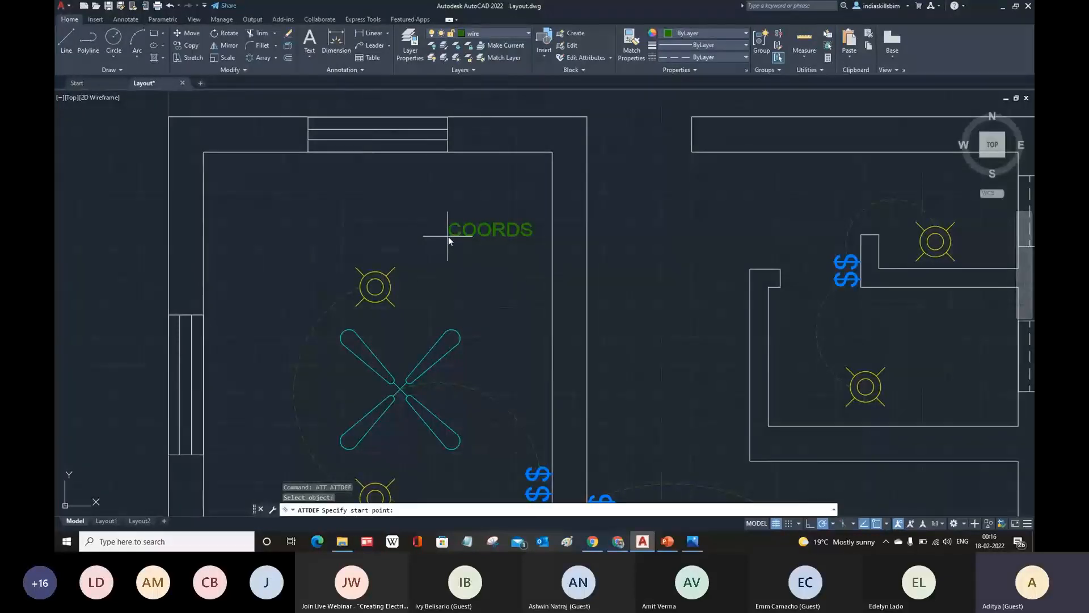
pyautogui.click(399, 275)
pyautogui.scroll(4, 405, 300)
pyautogui.moveTo(404, 301); pyautogui.dragTo(436, 257, button='middle')
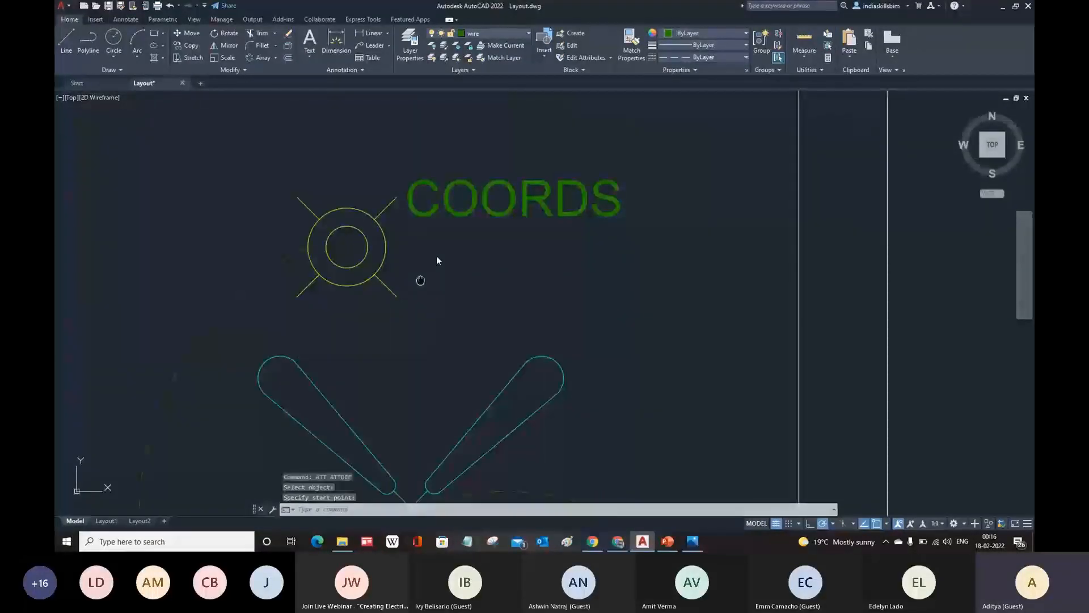
# - Move the COORDS tag about 1'-4" at 60° to sit above and to the right of the bedroom's upper light
pyautogui.scroll(-6, 448, 211)
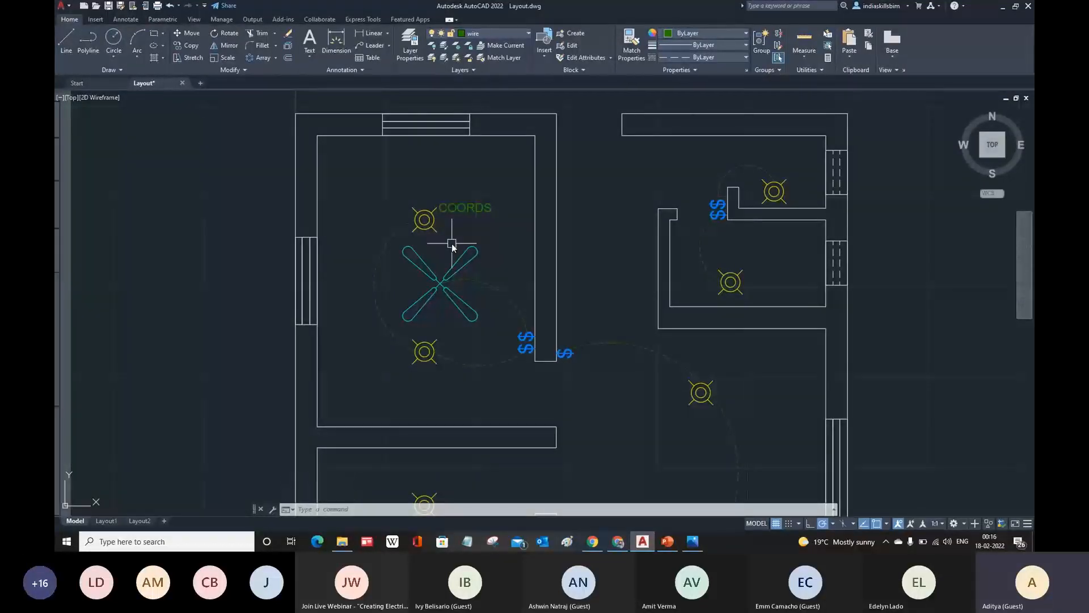
pyautogui.scroll(4, 451, 243)
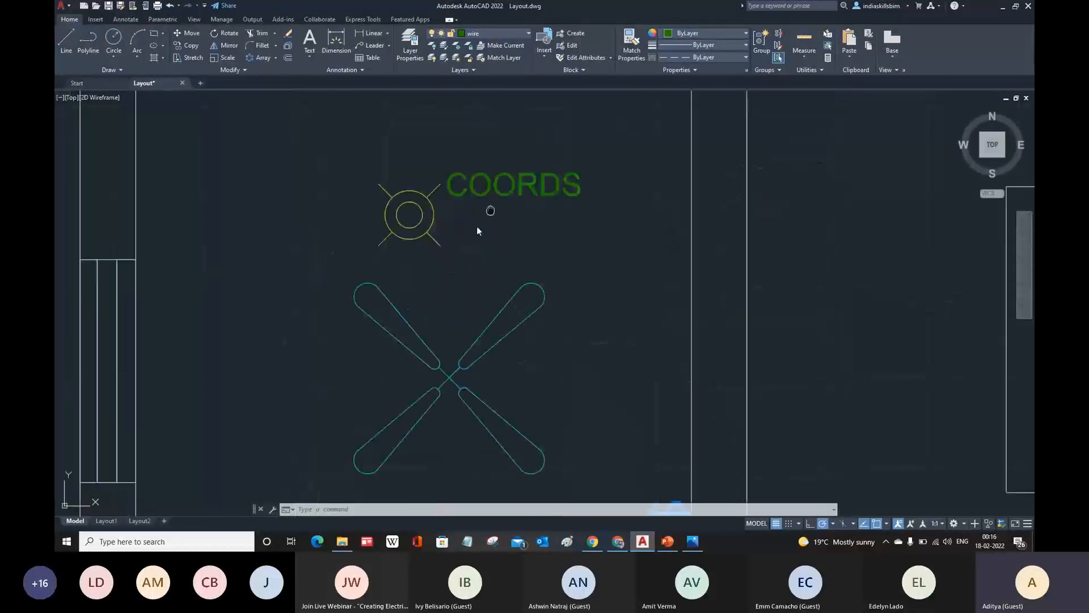
pyautogui.moveTo(477, 226); pyautogui.dragTo(453, 253, button='middle')
pyautogui.write('m')
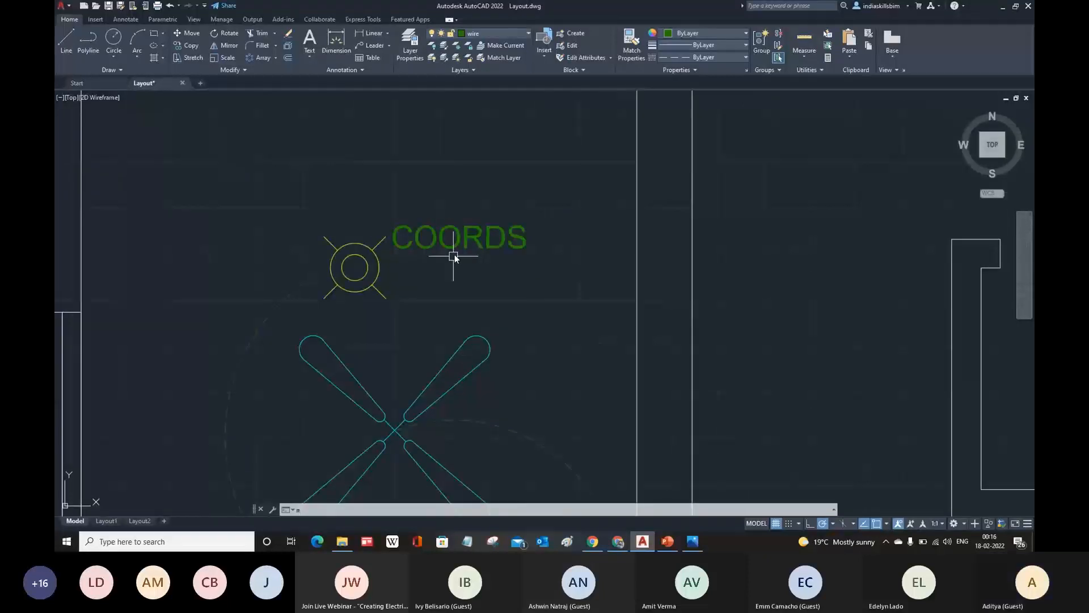
pyautogui.press('Return')
pyautogui.click(427, 245)
pyautogui.press('Return')
pyautogui.click(425, 243)
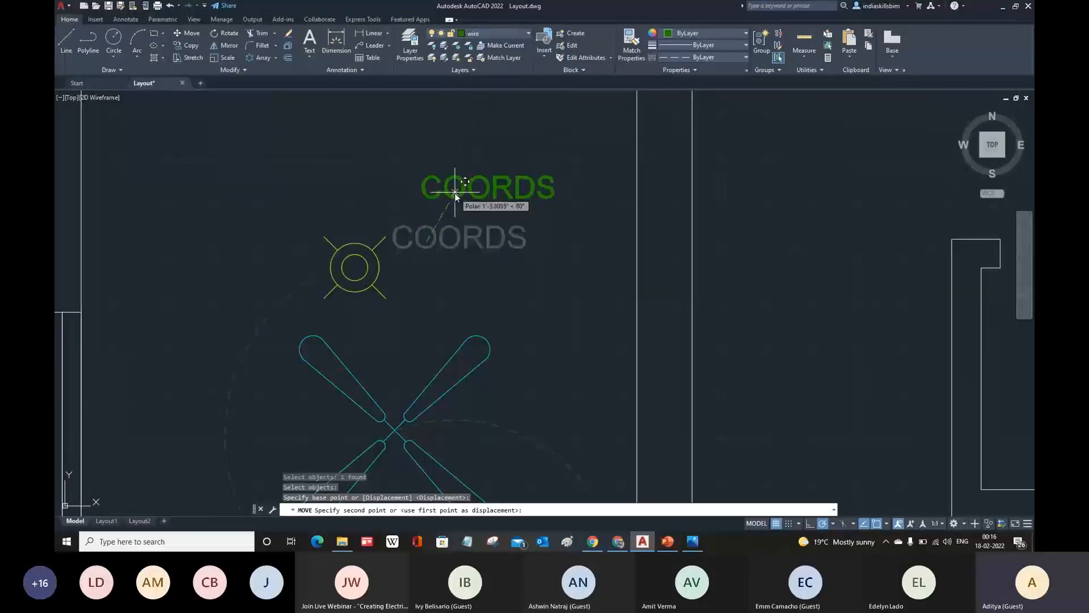
pyautogui.click(456, 196)
pyautogui.scroll(-2, 465, 202)
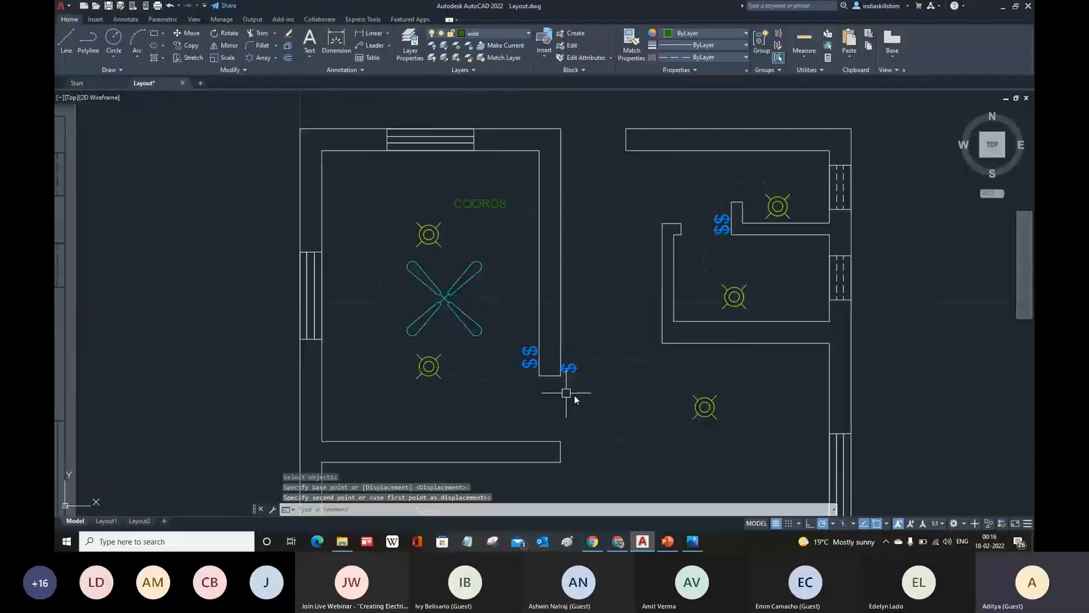
pyautogui.scroll(1, 477, 210)
pyautogui.moveTo(508, 239); pyautogui.dragTo(463, 241, button='middle')
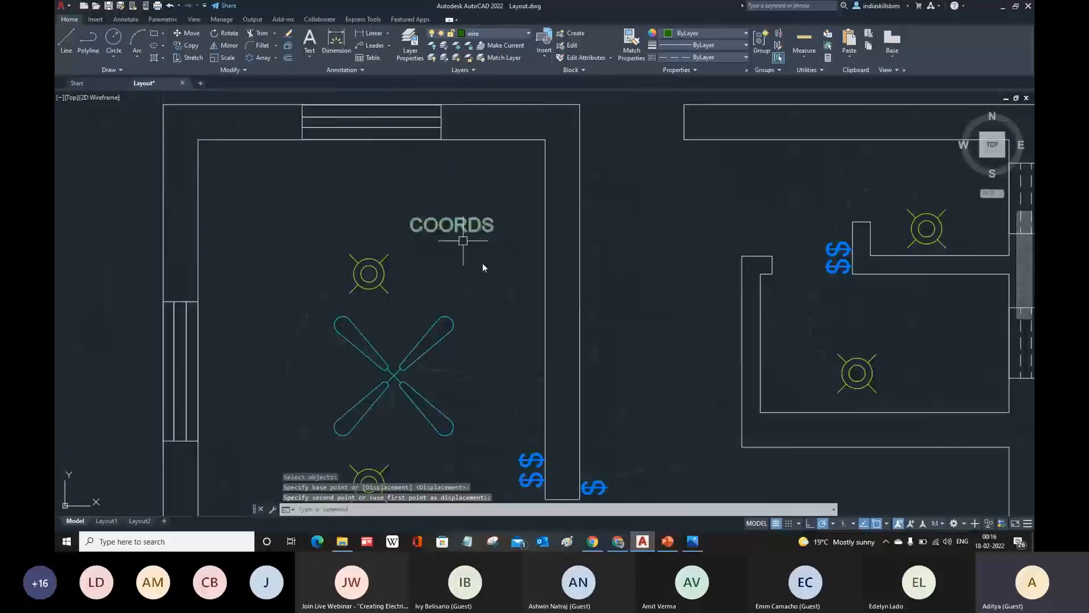
pyautogui.press('Escape')
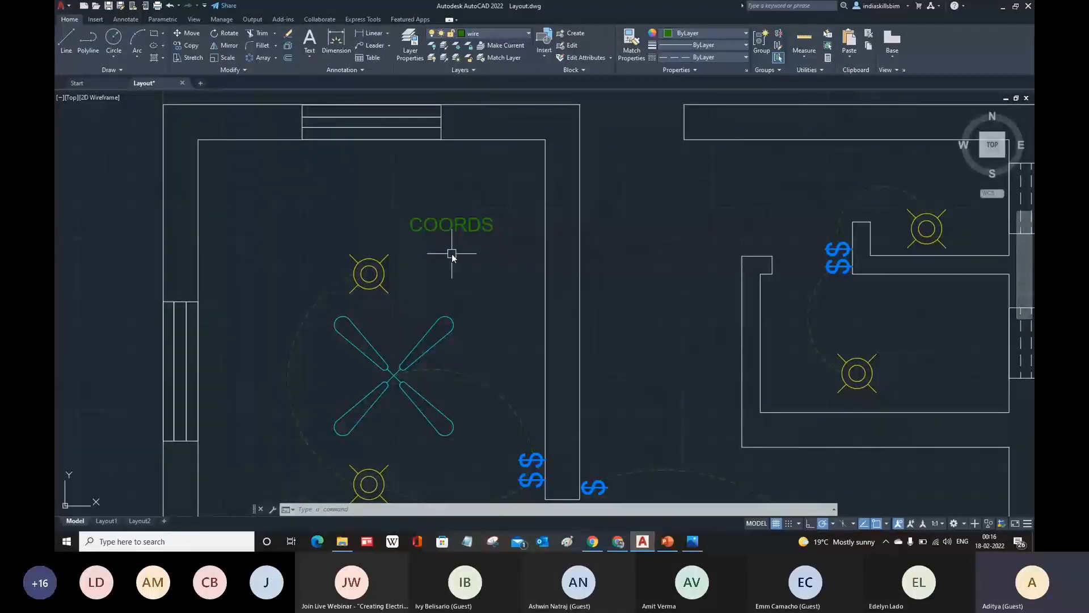
pyautogui.scroll(2, 435, 251)
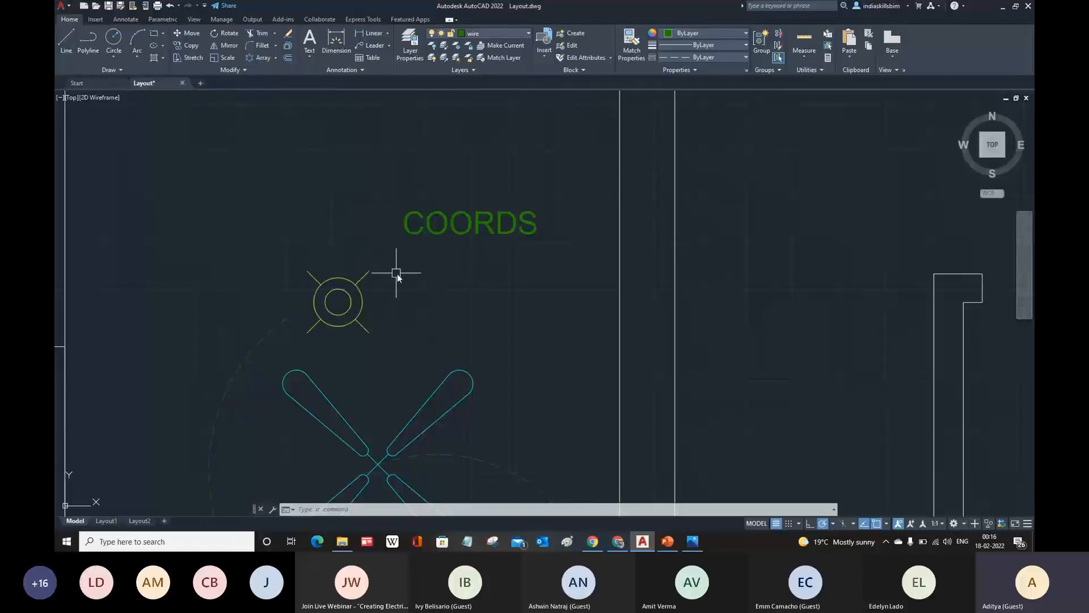
pyautogui.write('l')
pyautogui.press('Return')
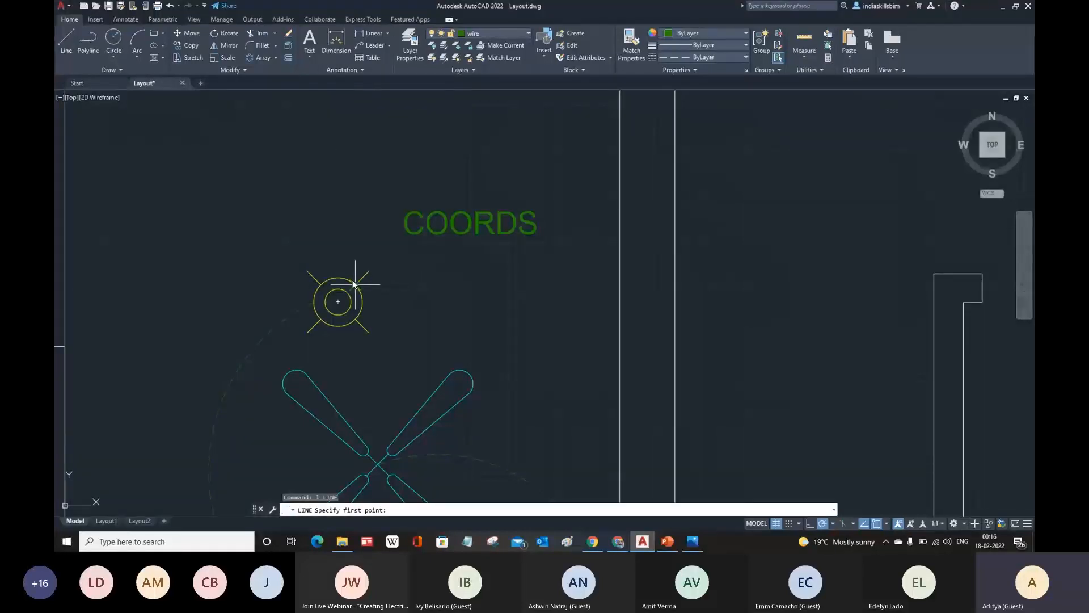
pyautogui.click(353, 283)
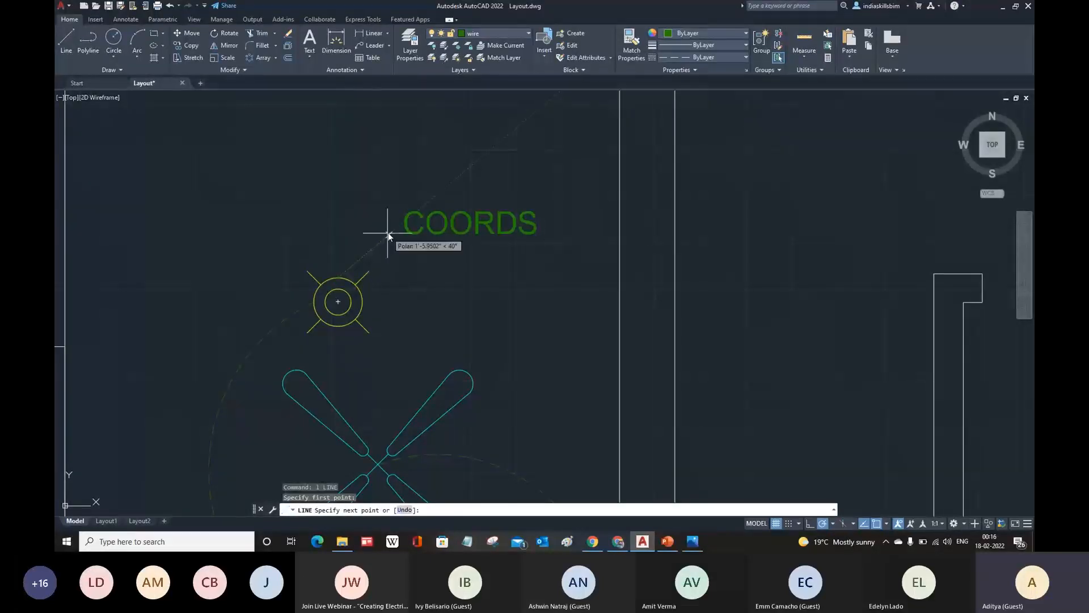
pyautogui.press('Escape')
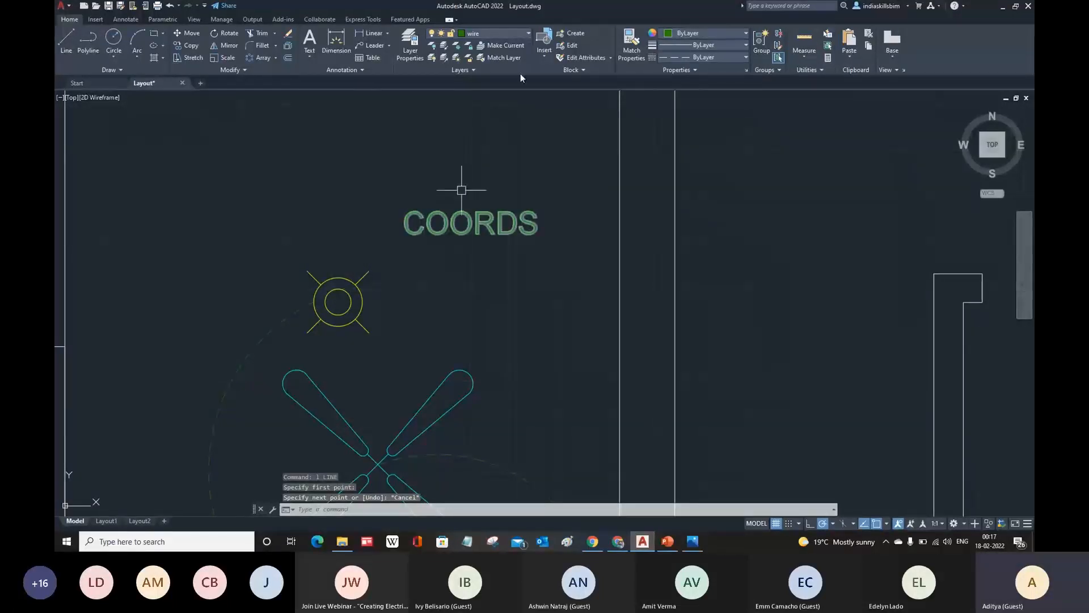
pyautogui.click(493, 36)
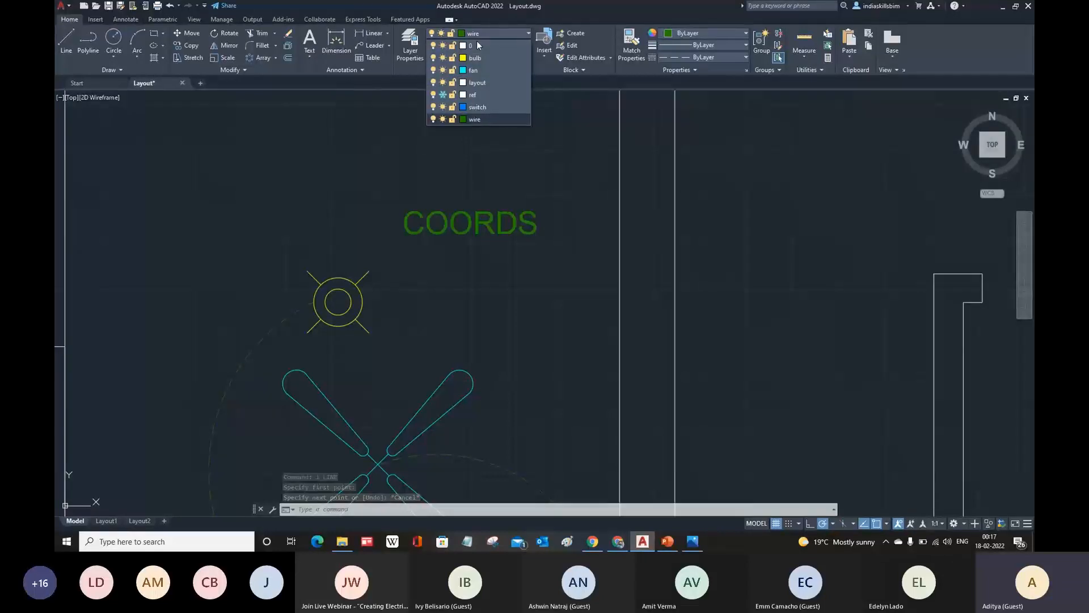
pyautogui.click(464, 47)
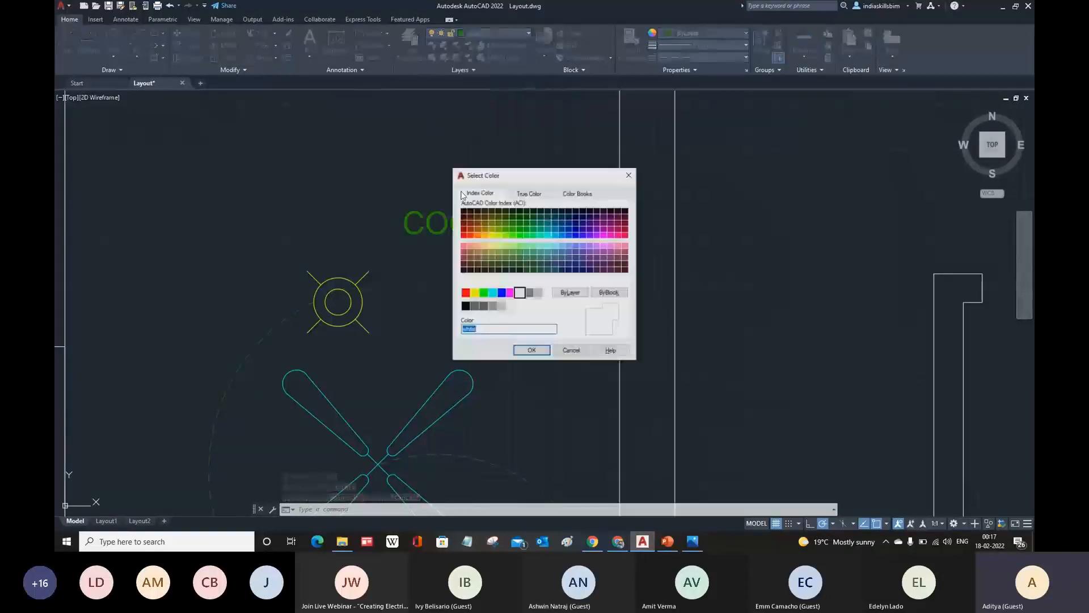
pyautogui.click(630, 175)
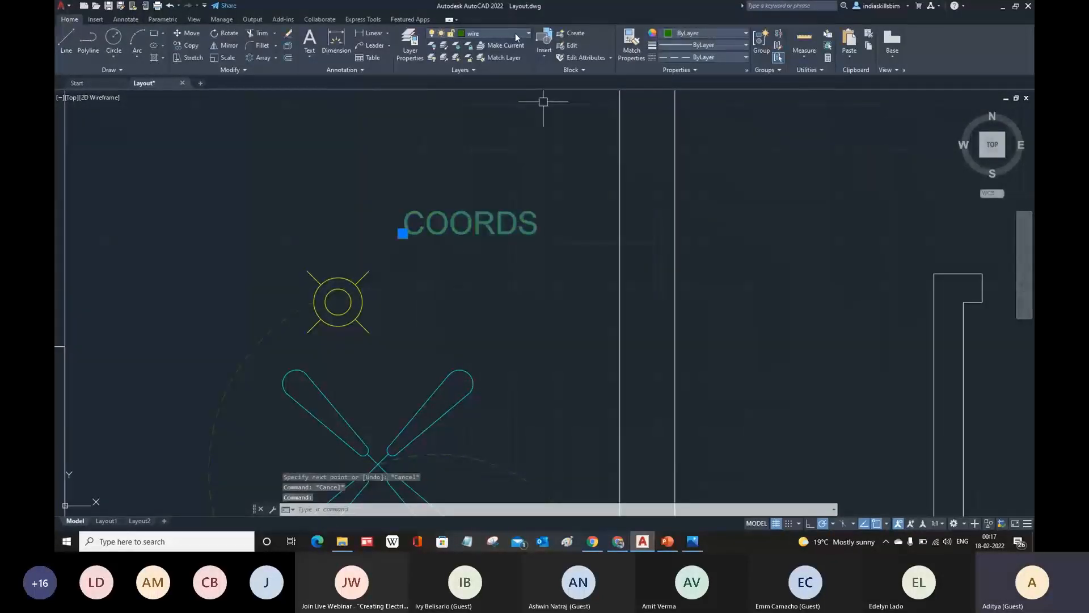
# - Put the COORDS tag on layer 0 and make layer 0 the current layer
pyautogui.click(501, 36)
pyautogui.click(481, 46)
pyautogui.press('Escape')
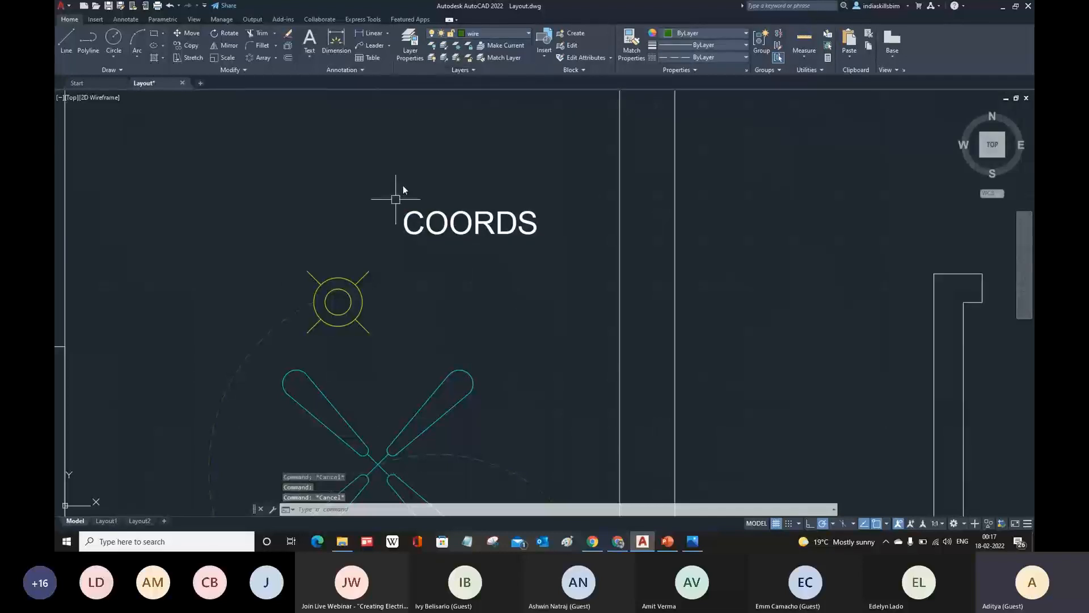
pyautogui.click(485, 36)
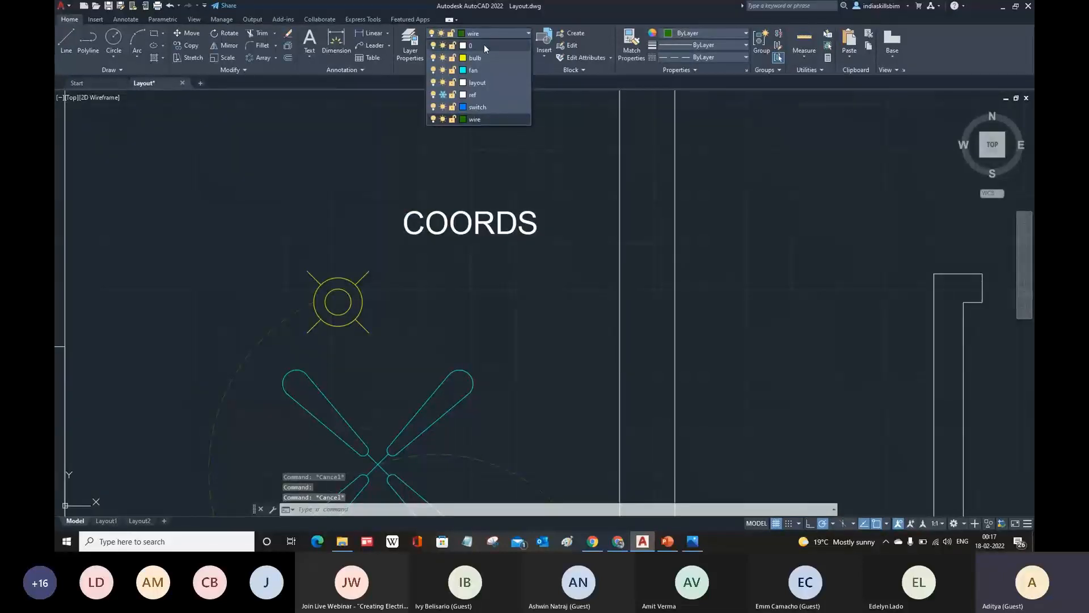
pyautogui.click(484, 44)
# - Draw a leader line from the top of the bedroom's upper light to just beside the start of the COORDS tag
pyautogui.write('l')
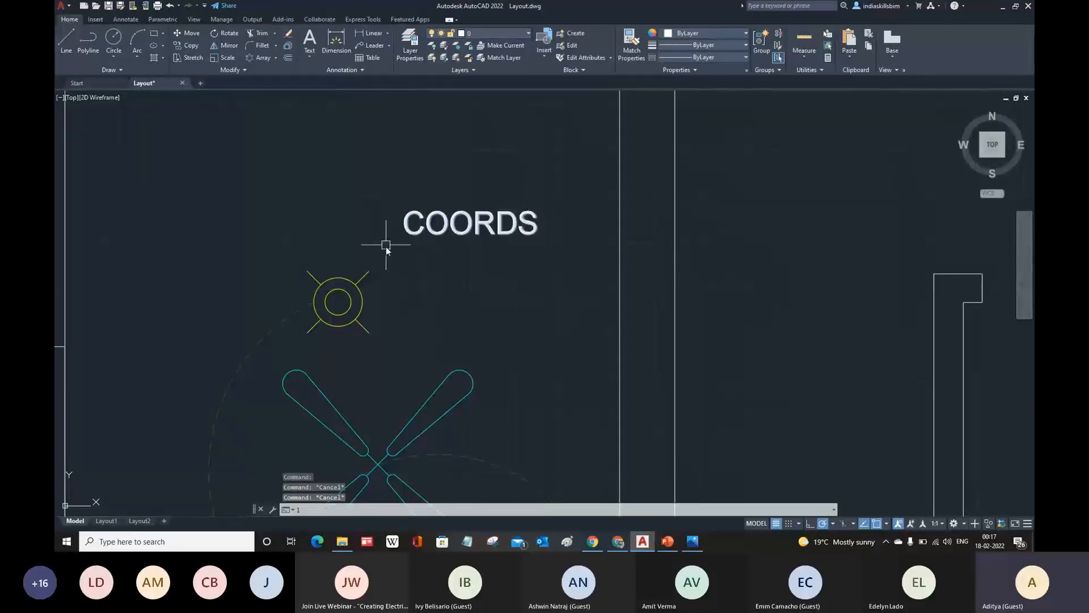
pyautogui.press('Return')
pyautogui.click(340, 277)
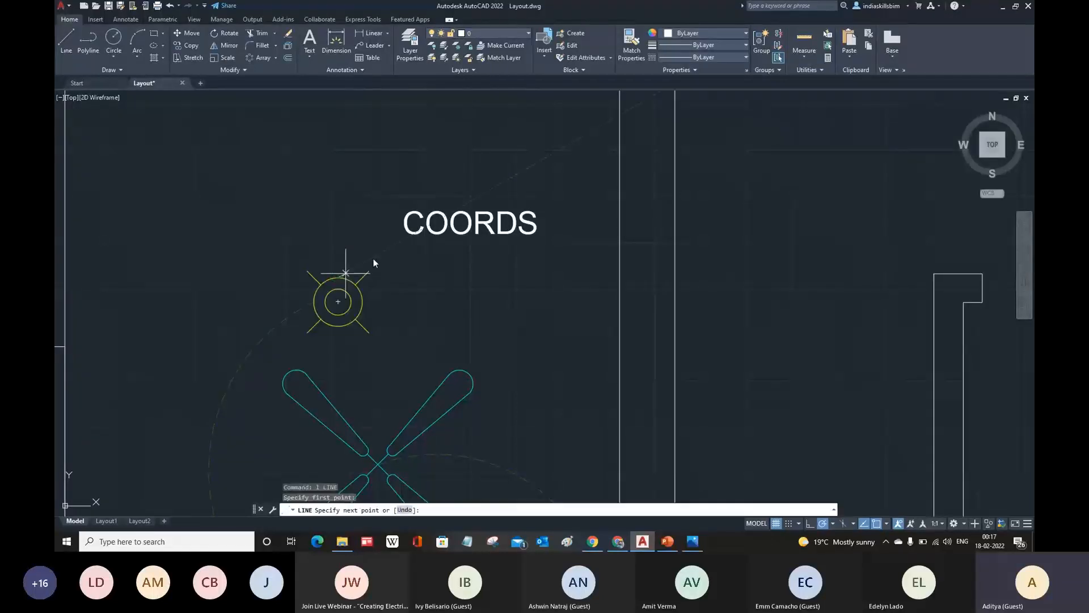
pyautogui.click(395, 230)
pyautogui.press('Escape')
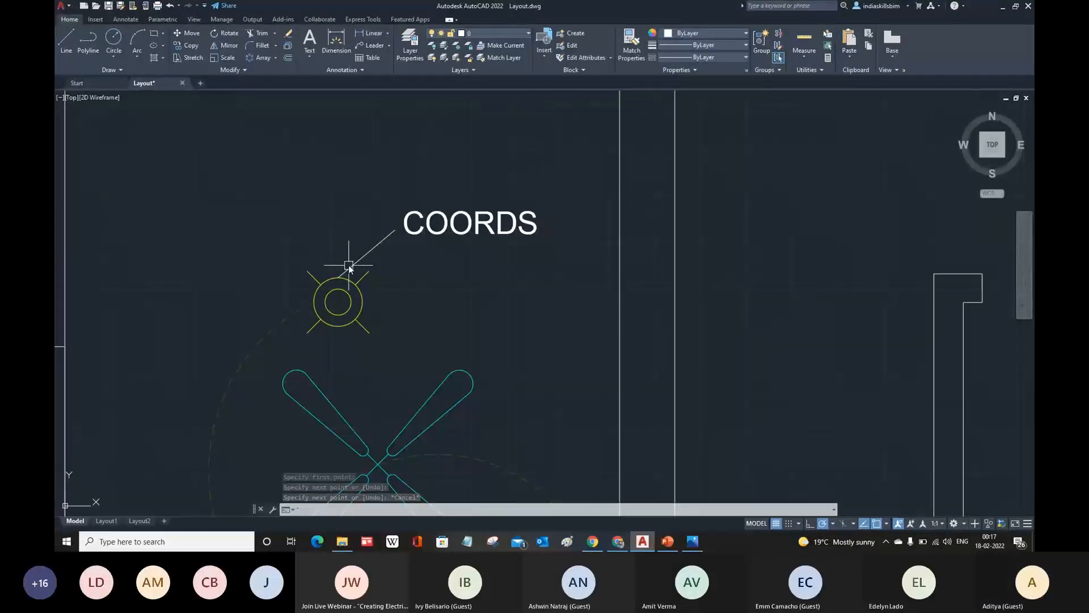
# - Stretch the leader line's lower end along the light's outer circle to its upper-right side
pyautogui.scroll(5, 343, 275)
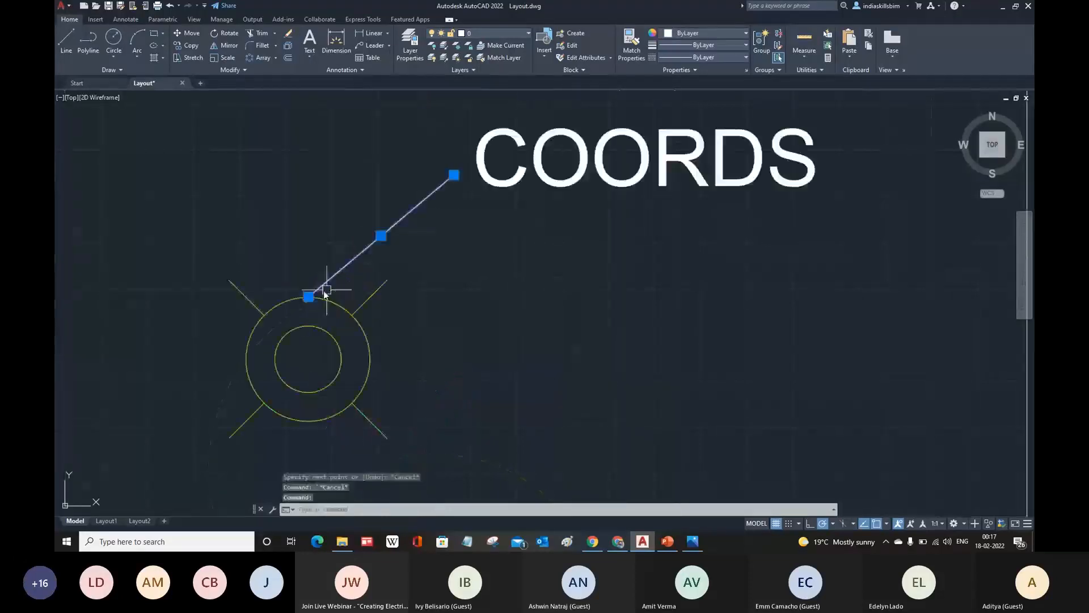
pyautogui.click(344, 277)
pyautogui.click(308, 296)
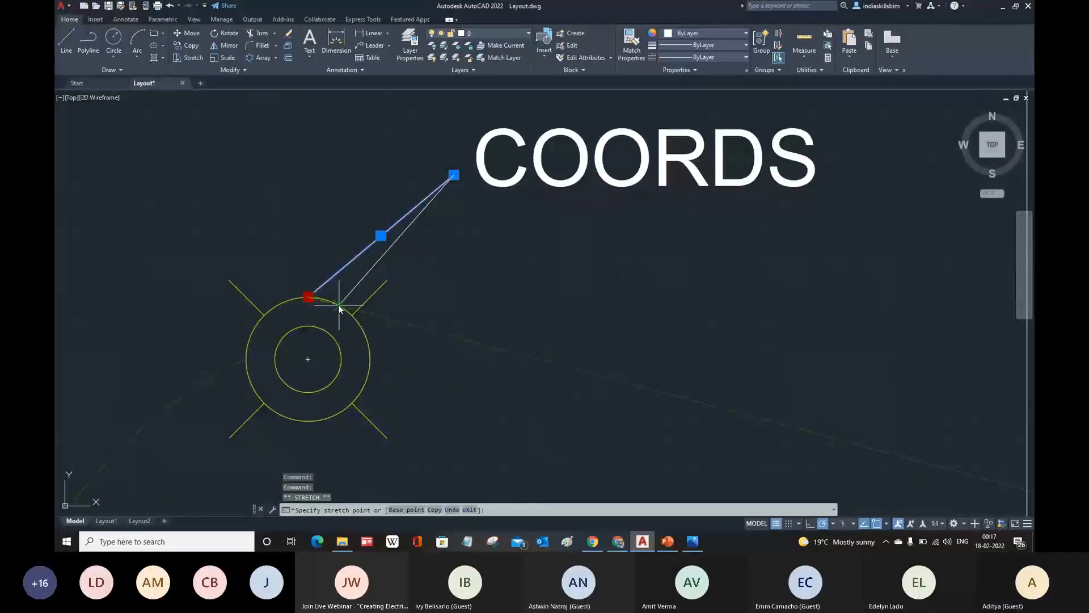
pyautogui.scroll(-5, 400, 303)
pyautogui.scroll(-3, 465, 283)
pyautogui.press('Escape')
pyautogui.press('Escape')
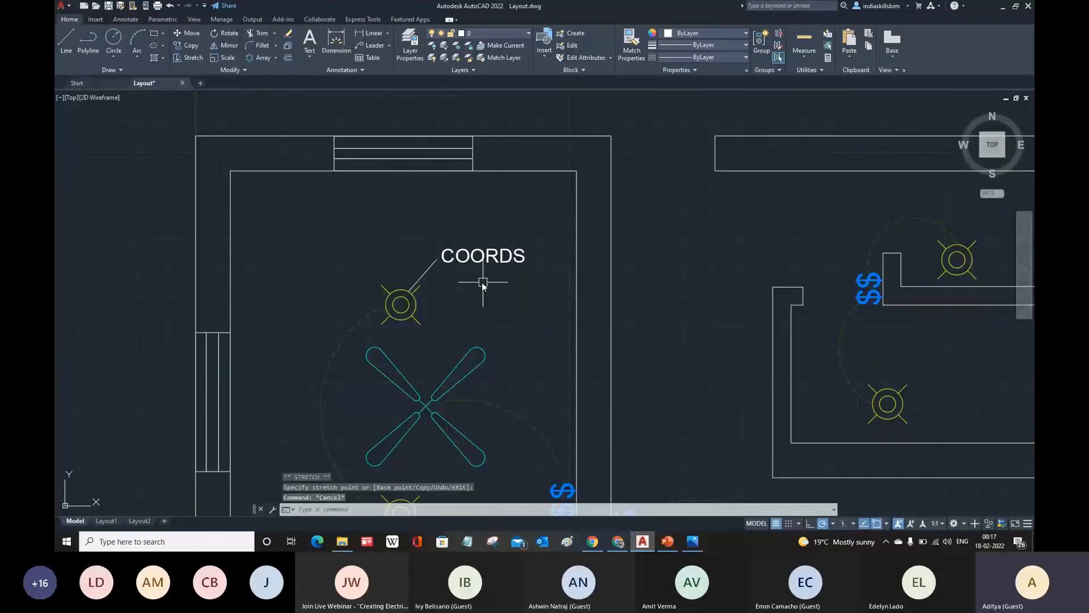
# - Start a block definition named position with its base point at the leader line's upper end
pyautogui.scroll(5, 462, 261)
pyautogui.write('b')
pyautogui.press('Return')
pyautogui.write('position')
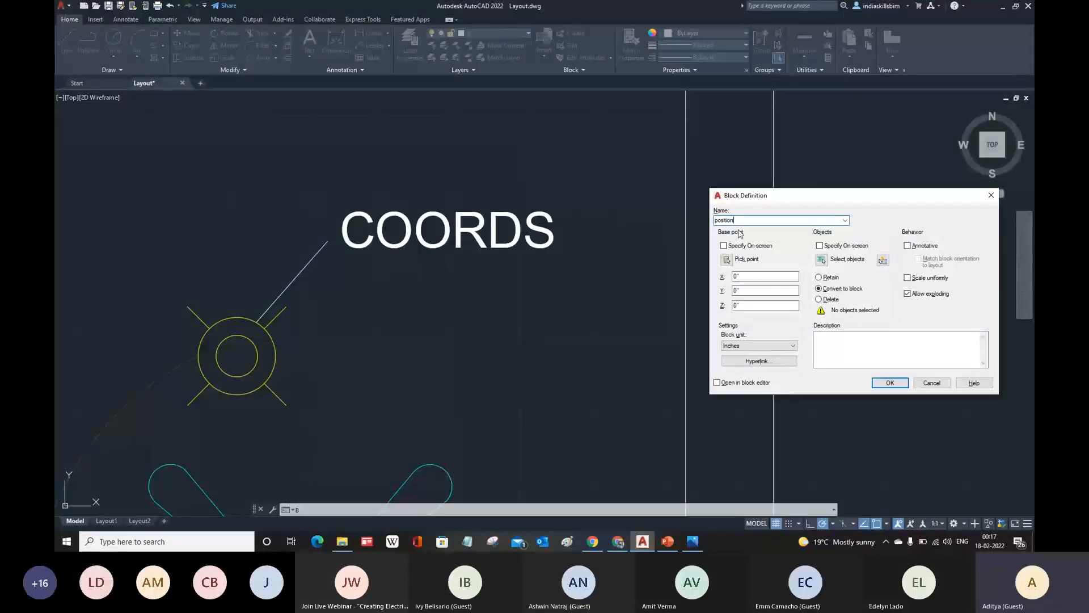
pyautogui.click(726, 260)
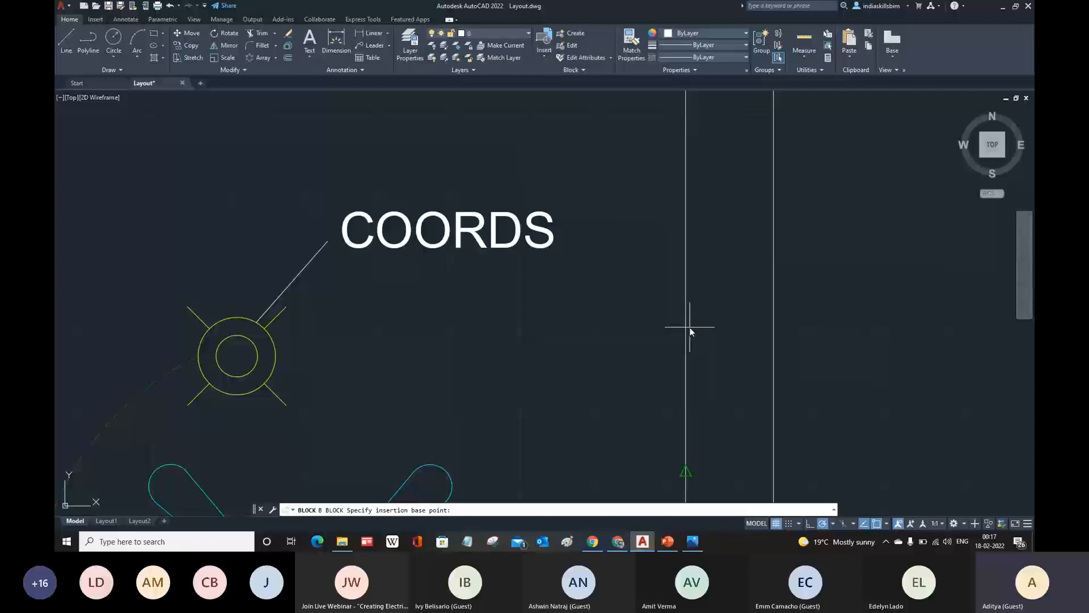
pyautogui.click(332, 243)
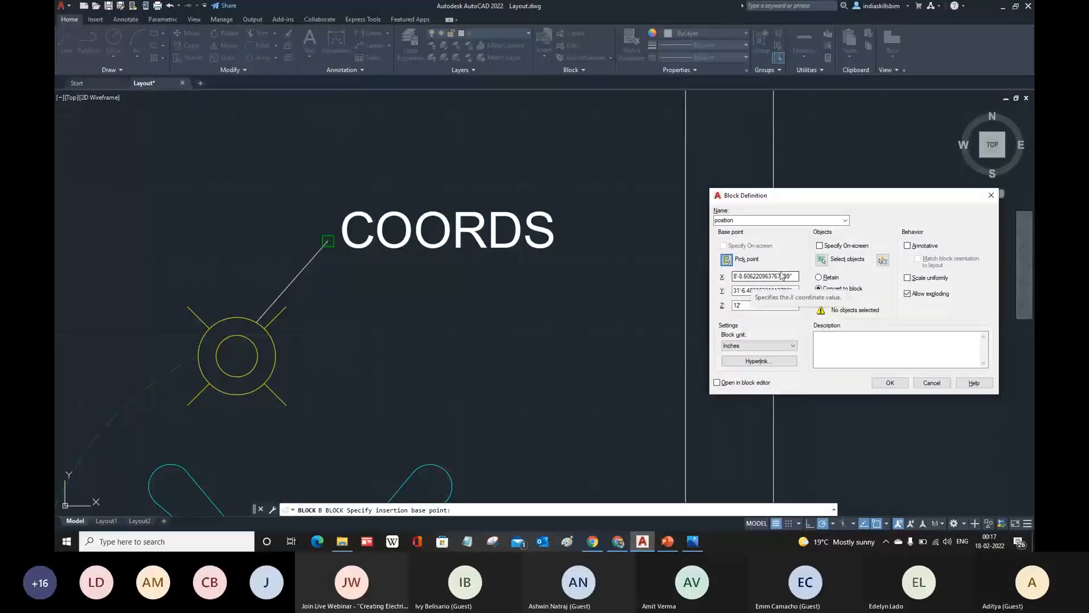
# - Select the COORDS tag, the leader line and the light symbol as the block's objects
pyautogui.click(822, 259)
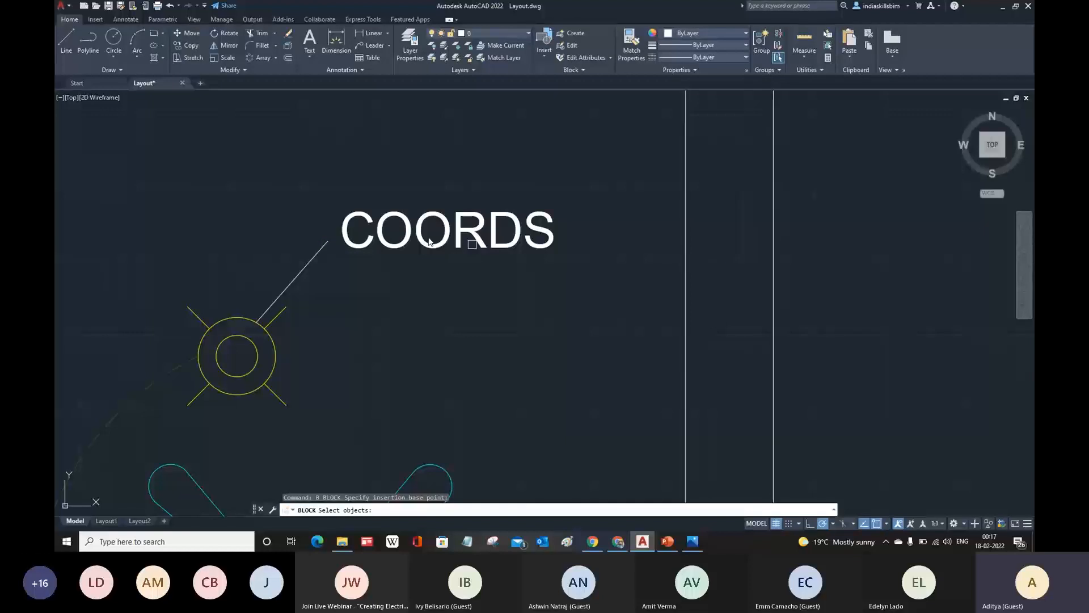
pyautogui.click(373, 248)
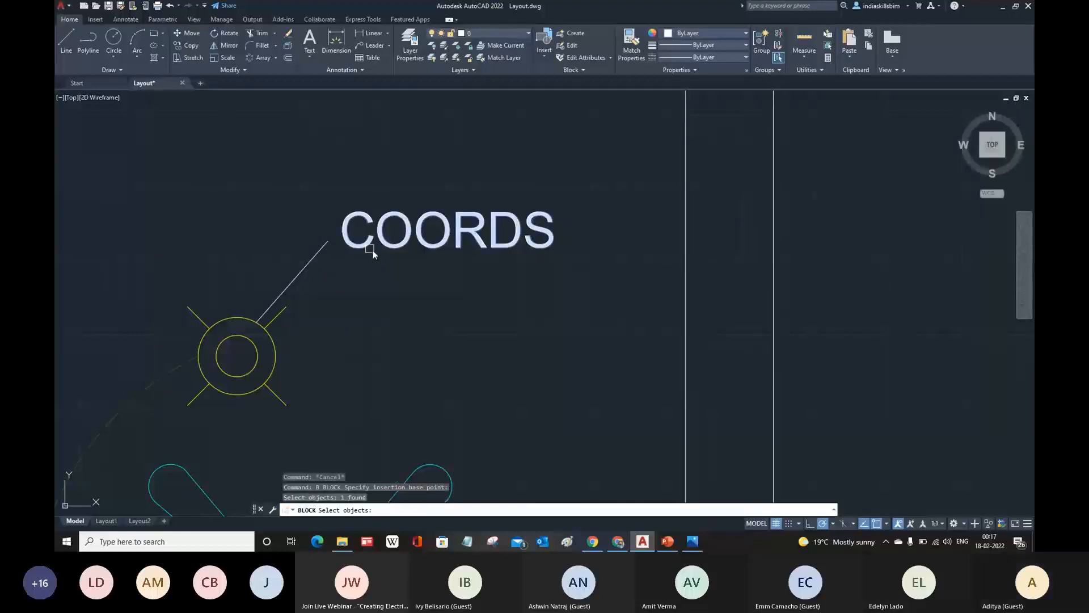
pyautogui.click(301, 267)
pyautogui.click(243, 321)
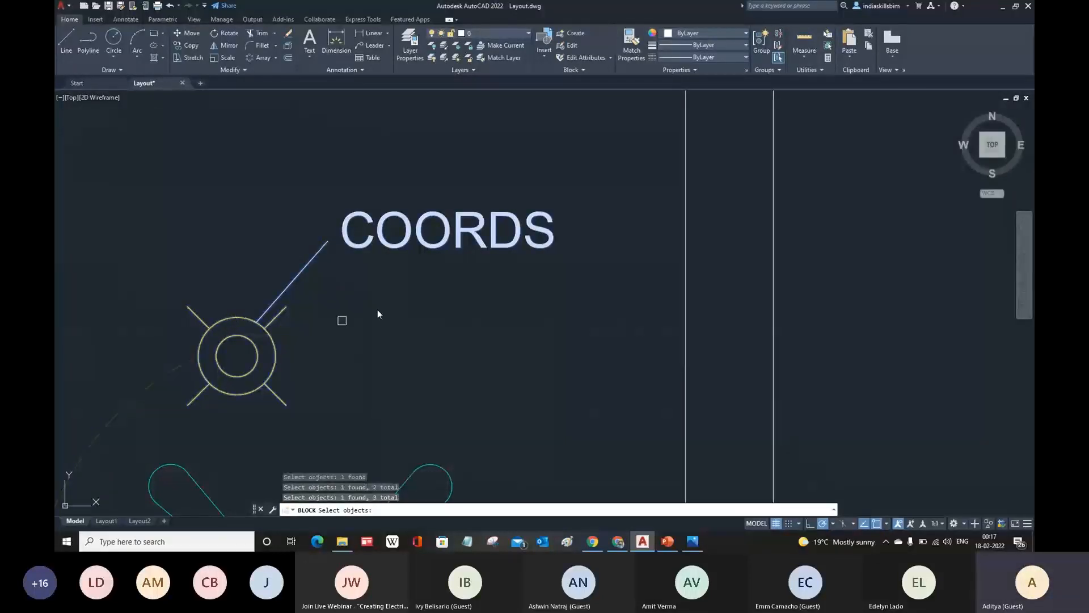
pyautogui.scroll(-2, 397, 307)
pyautogui.moveTo(420, 309); pyautogui.dragTo(436, 272, button='middle')
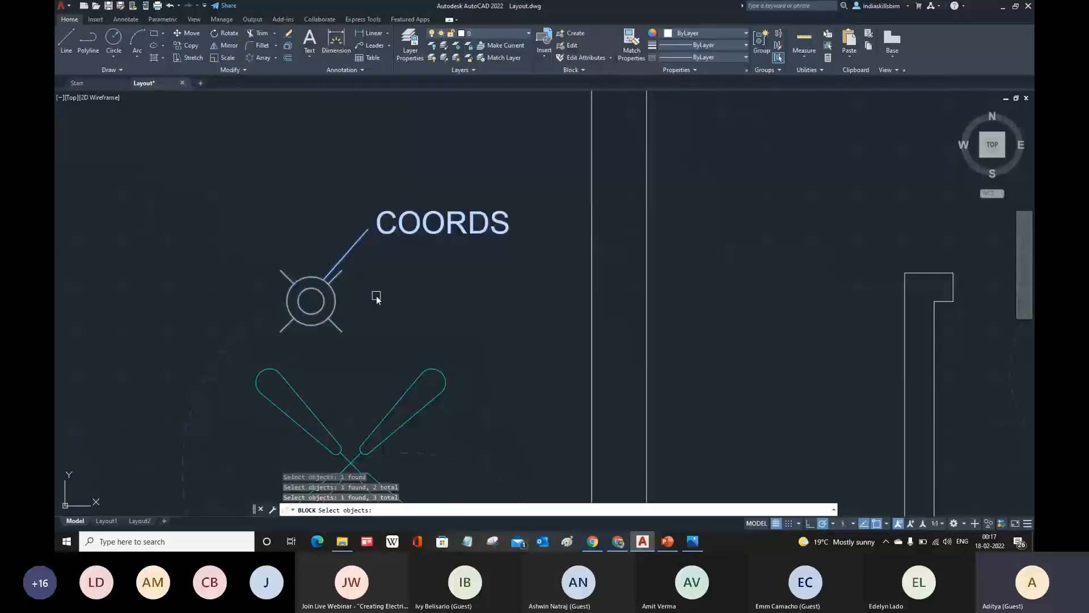
pyautogui.press('Return')
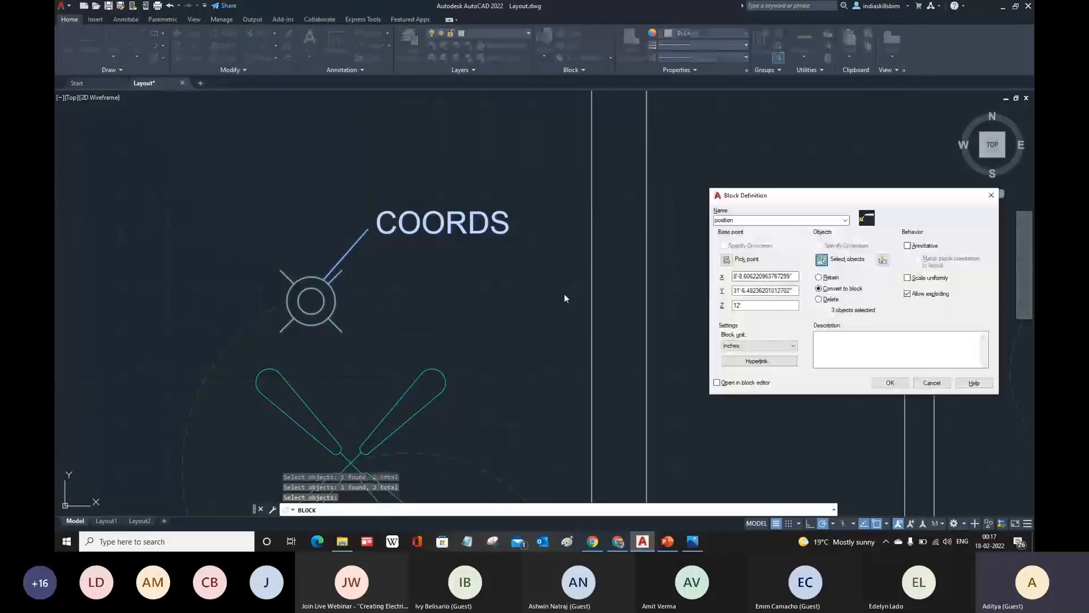
# - Create the block with Open in block editor enabled, accepting the default Coordinates attribute value
pyautogui.click(717, 383)
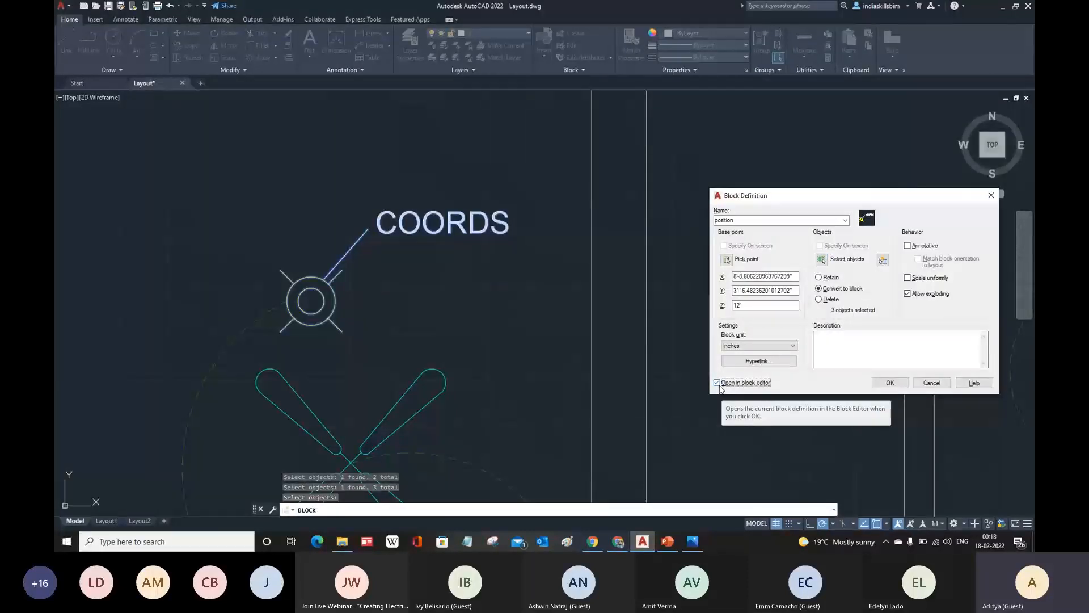
pyautogui.click(888, 383)
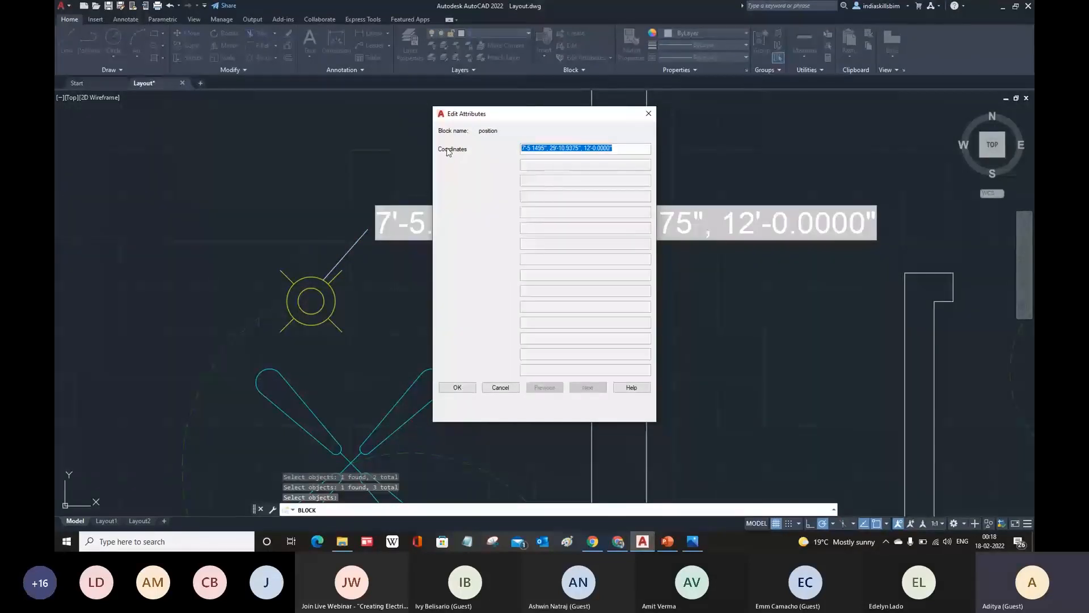
pyautogui.click(457, 388)
pyautogui.scroll(-4, 445, 351)
pyautogui.moveTo(529, 311); pyautogui.dragTo(434, 302, button='middle')
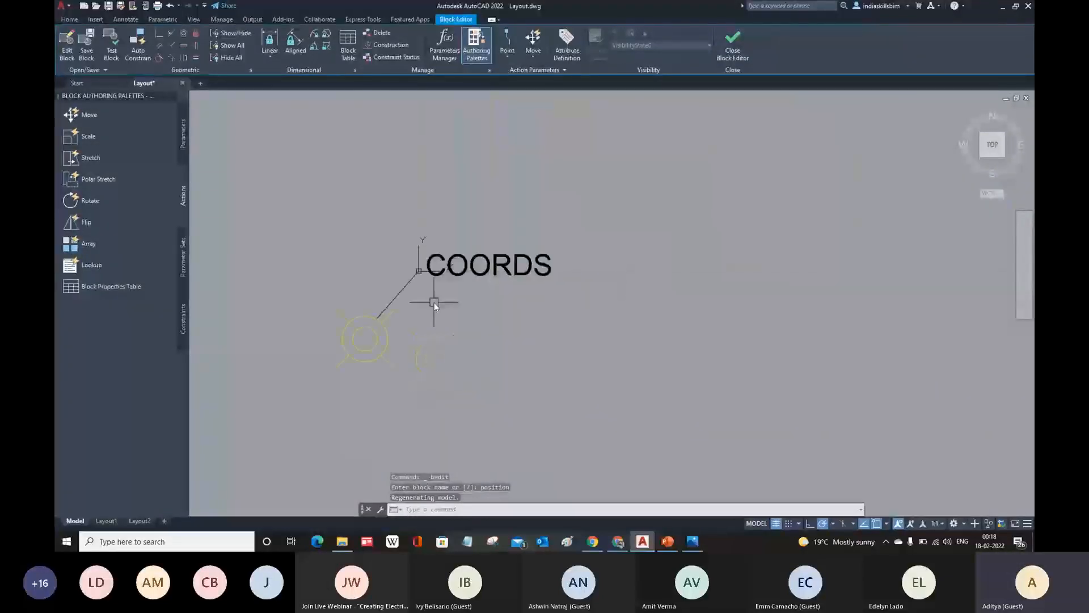
# - Add a Point parameter at the leader line's upper end, with its label above the COORDS tag
pyautogui.click(414, 281)
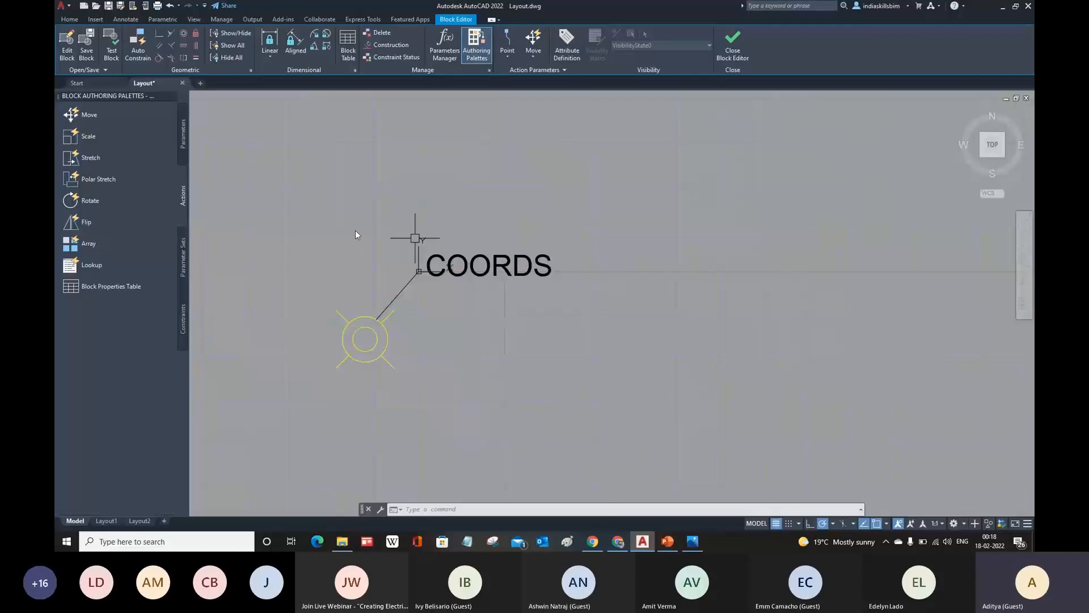
pyautogui.click(182, 134)
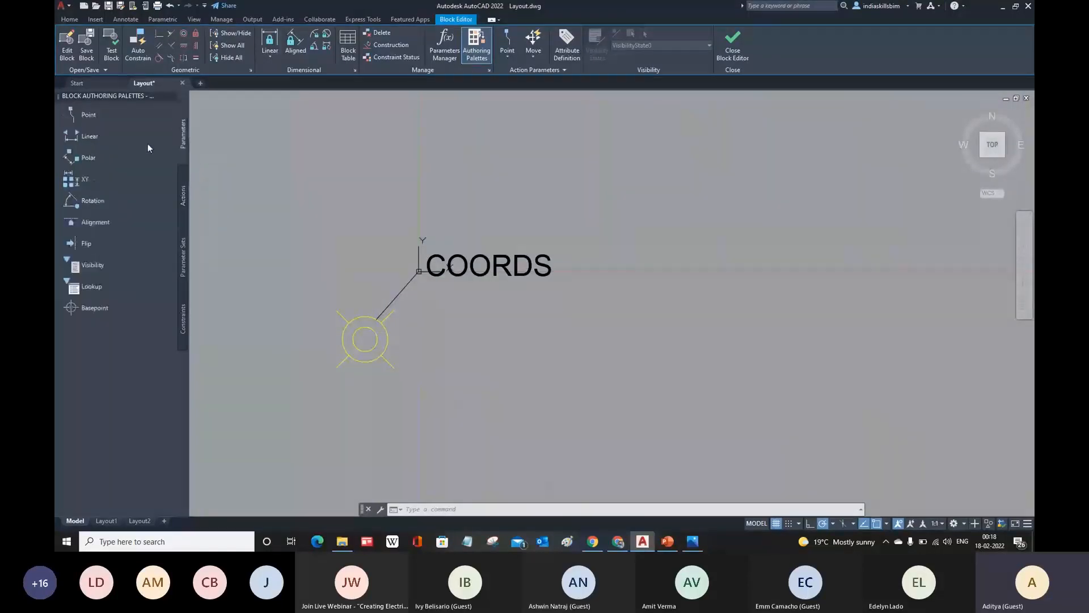
pyautogui.click(114, 115)
pyautogui.click(421, 274)
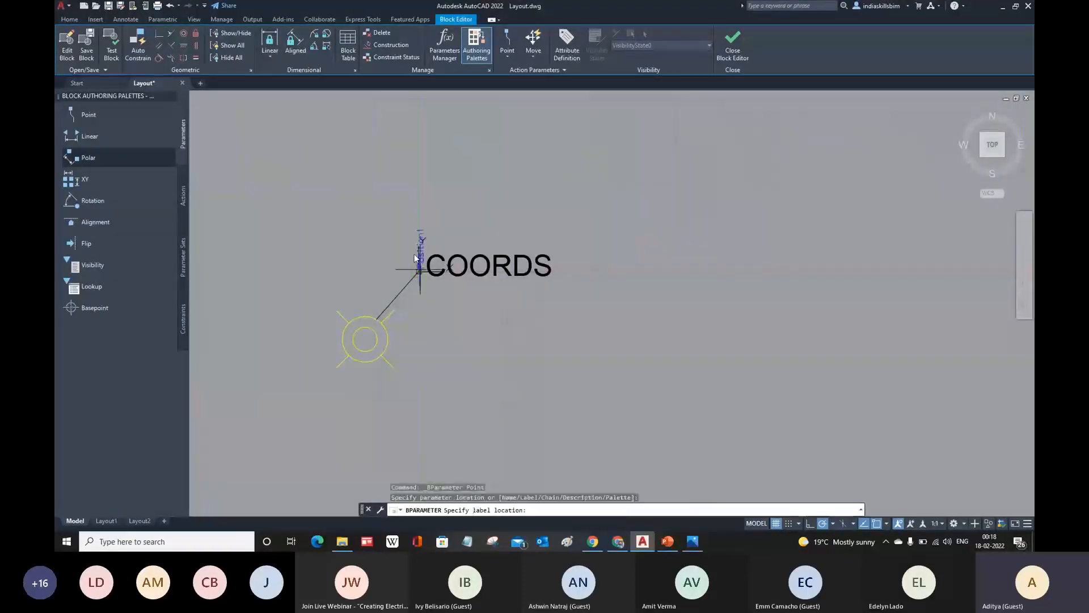
pyautogui.click(405, 224)
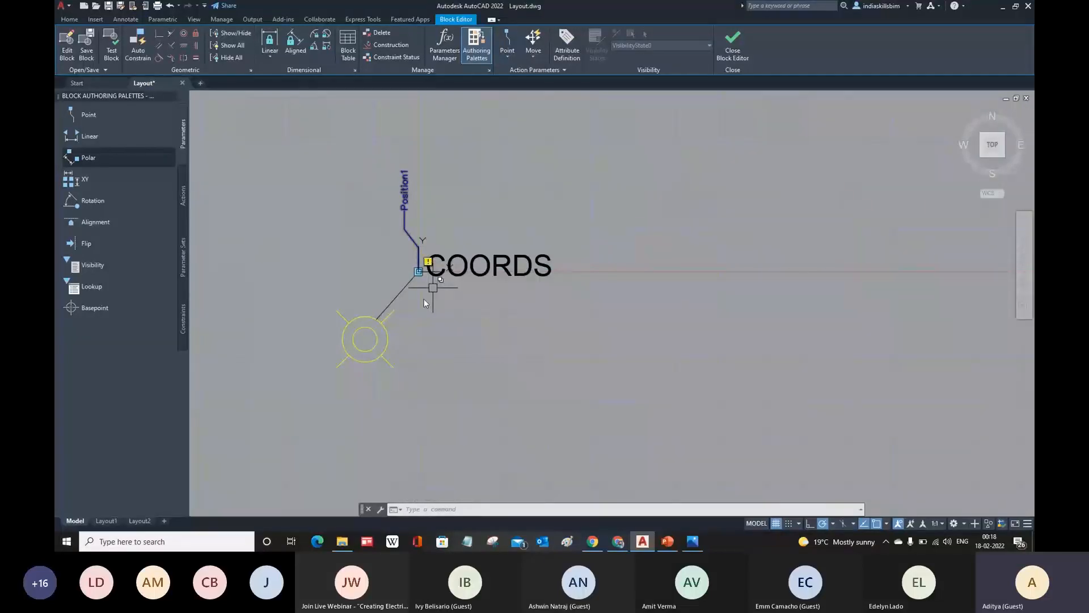
# - Add a Stretch action to the Point parameter, framing the leader's upper end and selecting the COORDS tag and leader, then save and close the block
pyautogui.click(181, 197)
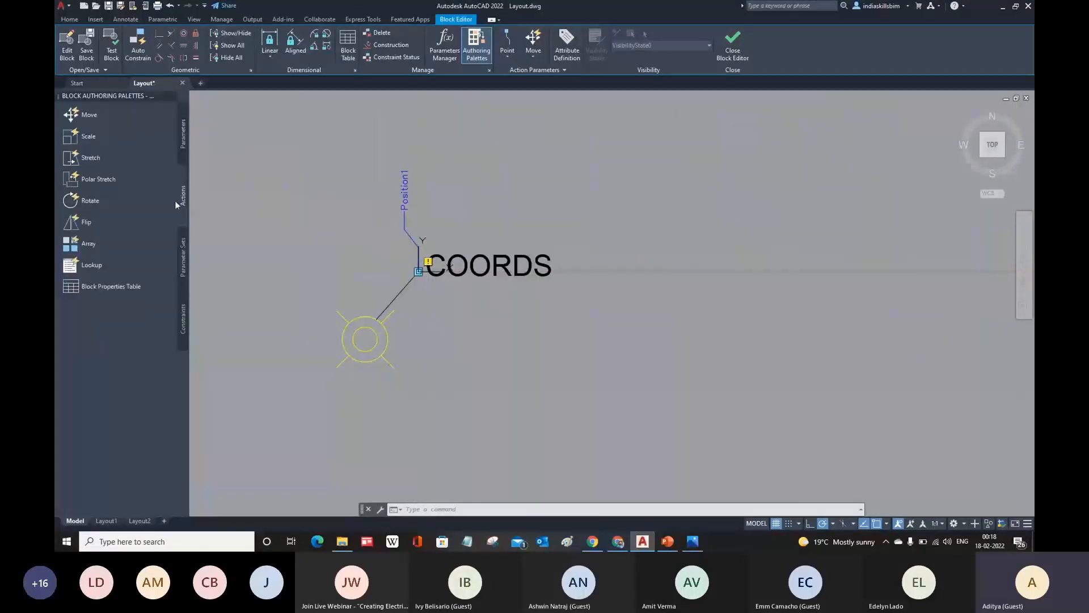
pyautogui.click(91, 159)
pyautogui.click(403, 187)
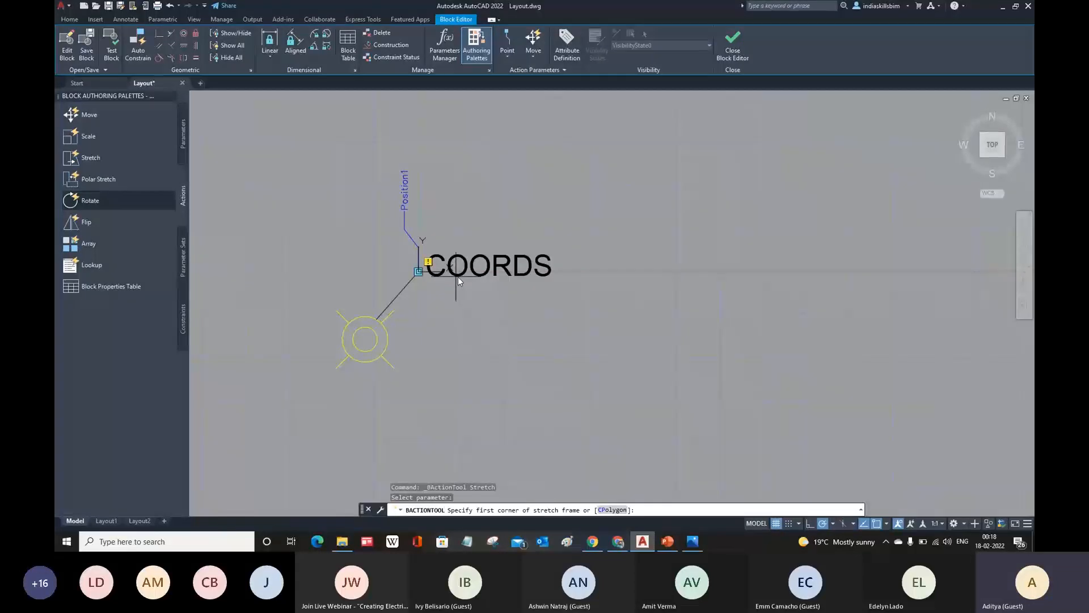
pyautogui.click(507, 206)
pyautogui.click(390, 290)
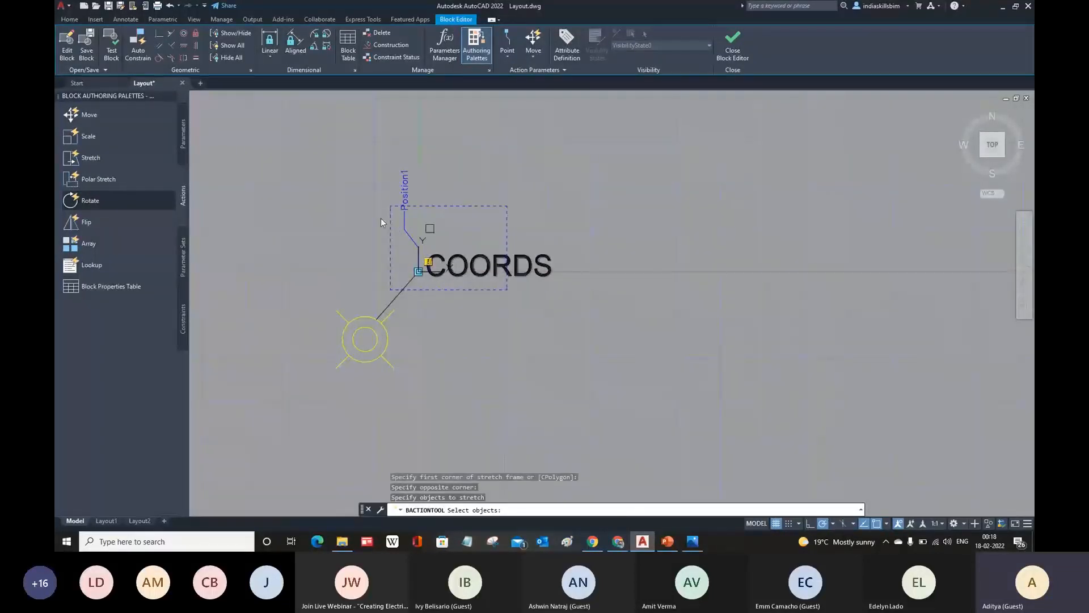
pyautogui.click(466, 264)
pyautogui.click(411, 282)
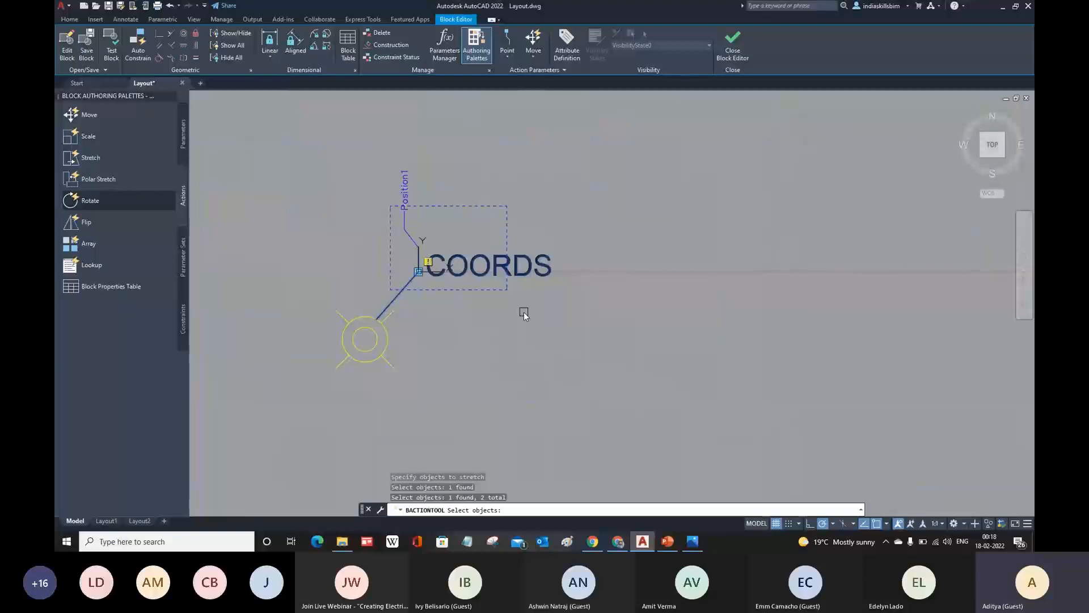
pyautogui.press('Return')
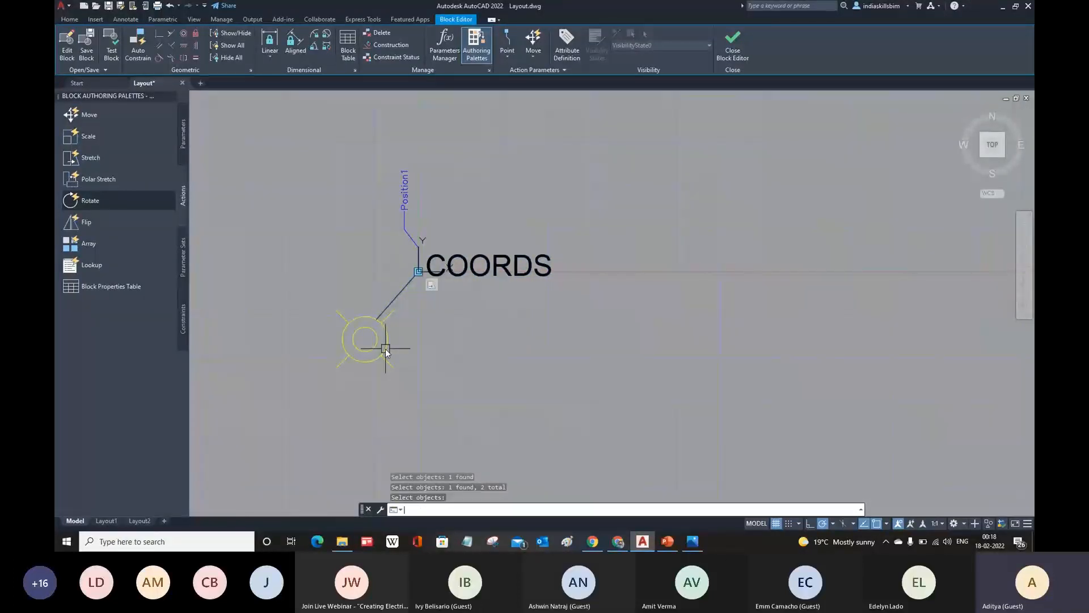
pyautogui.press('Return')
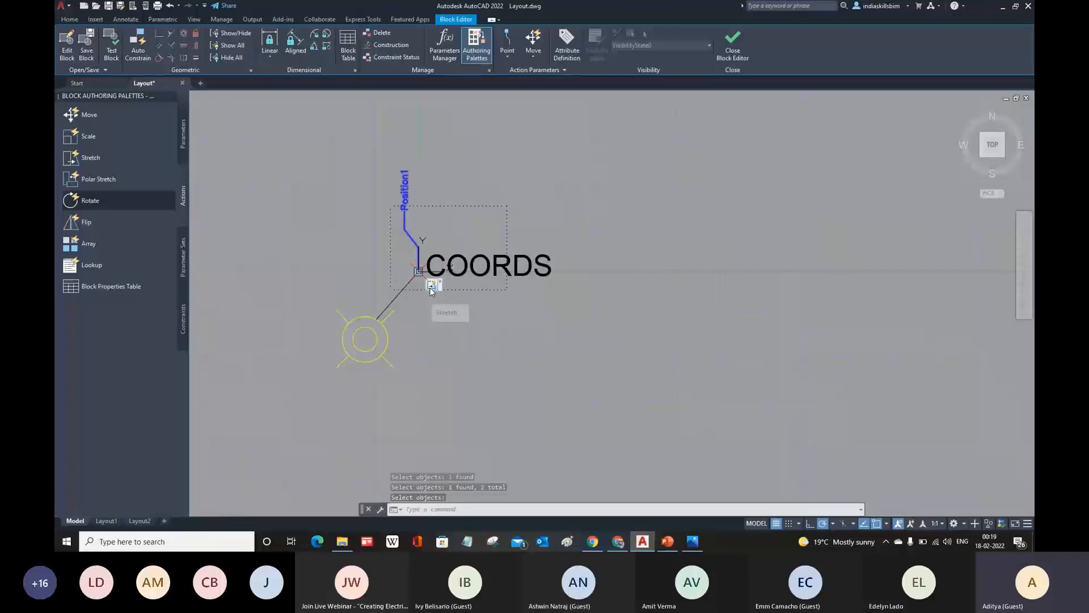
pyautogui.click(731, 48)
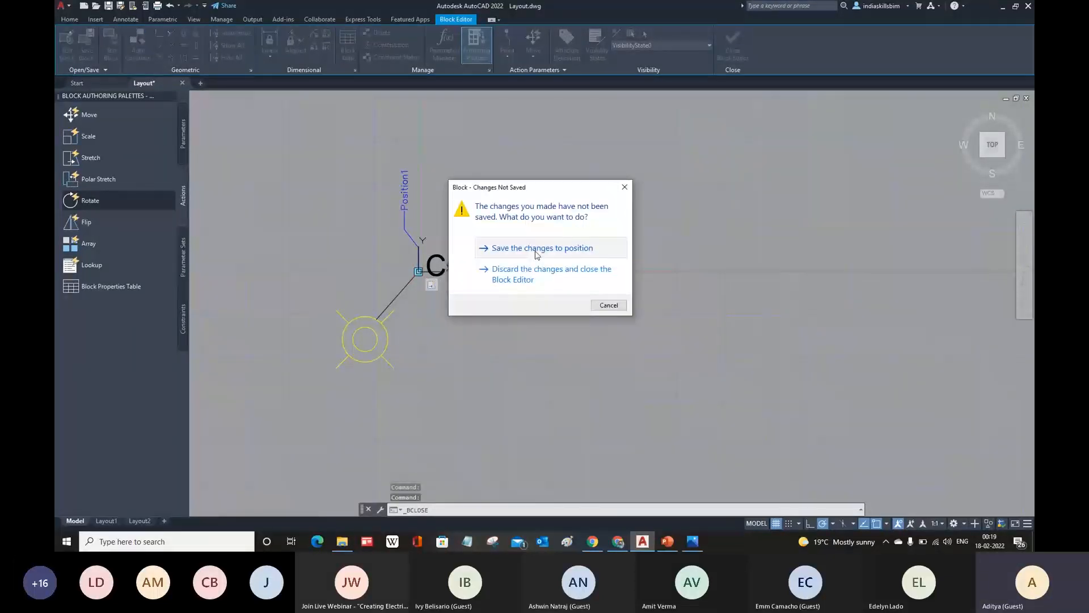
pyautogui.click(536, 253)
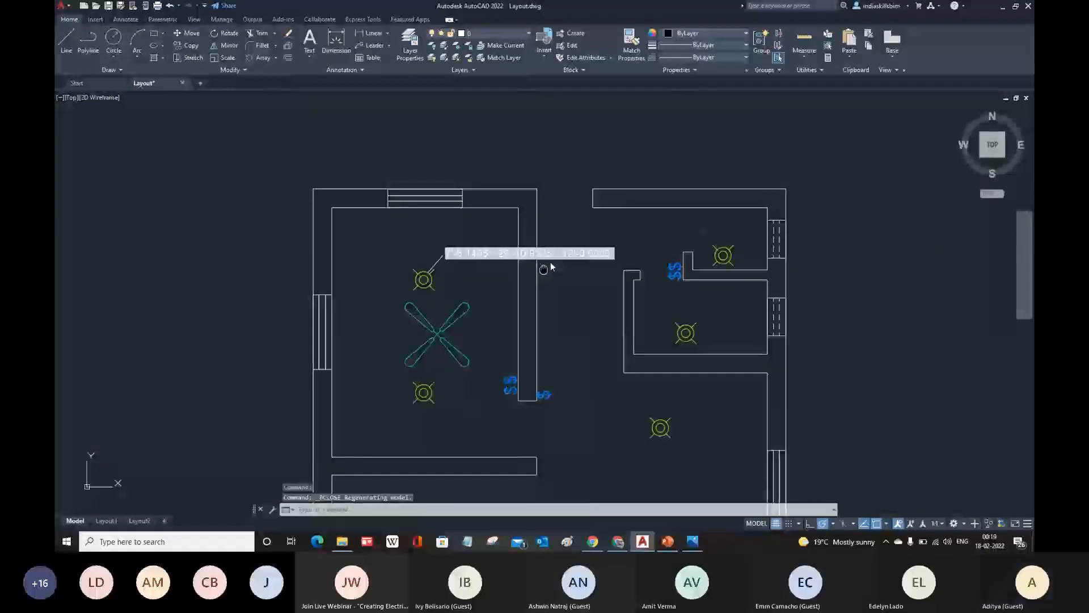
# - Examine the coordinates label attached to the light above the fan in the upper bedroom
pyautogui.scroll(-3, 424, 257)
pyautogui.scroll(3, 505, 237)
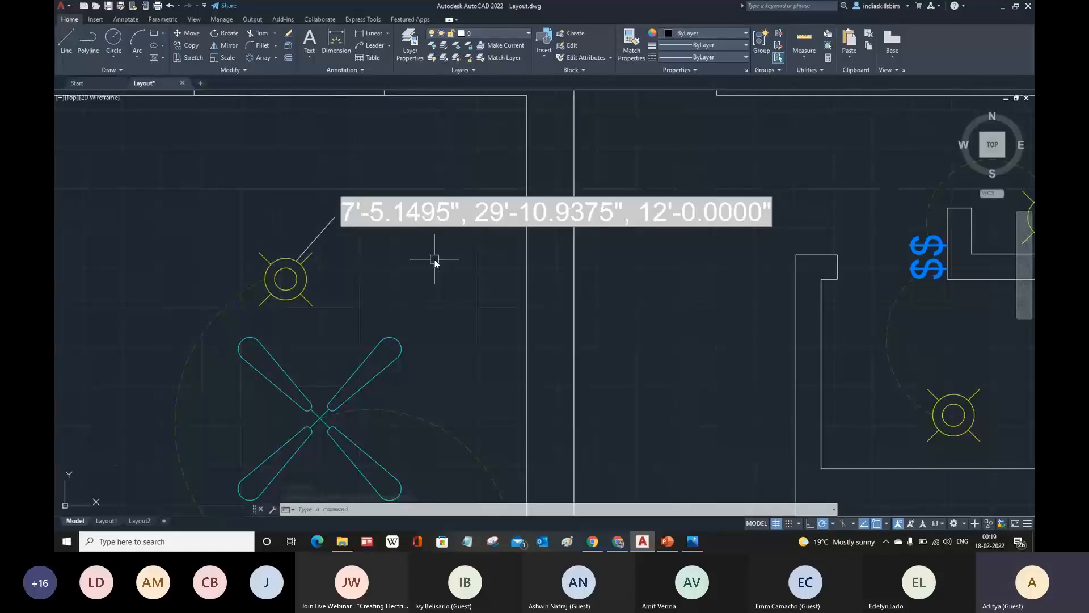
pyautogui.scroll(2, 436, 259)
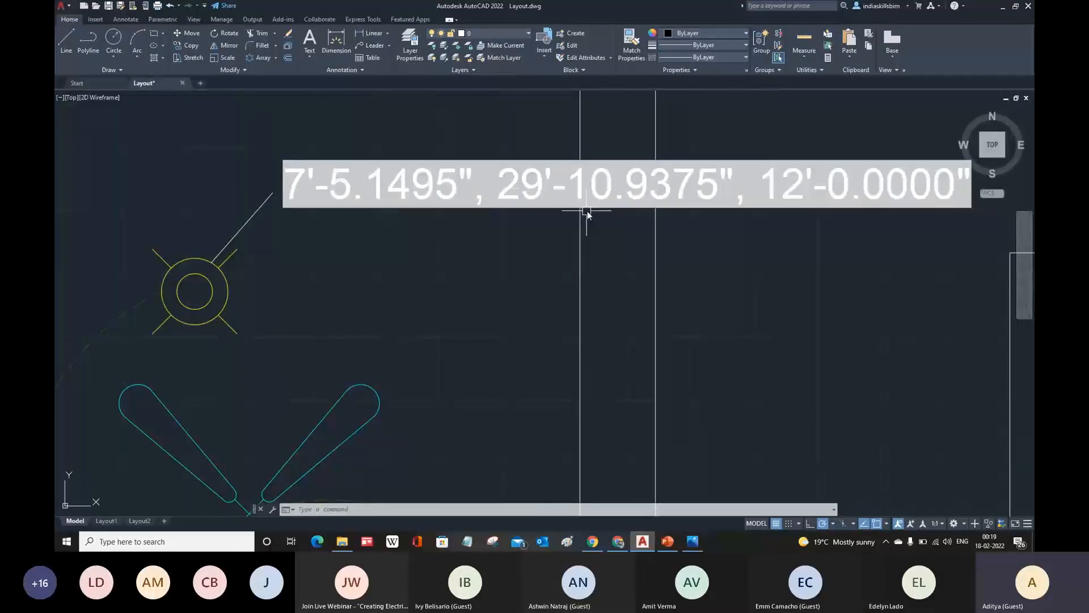
pyautogui.scroll(-2, 614, 210)
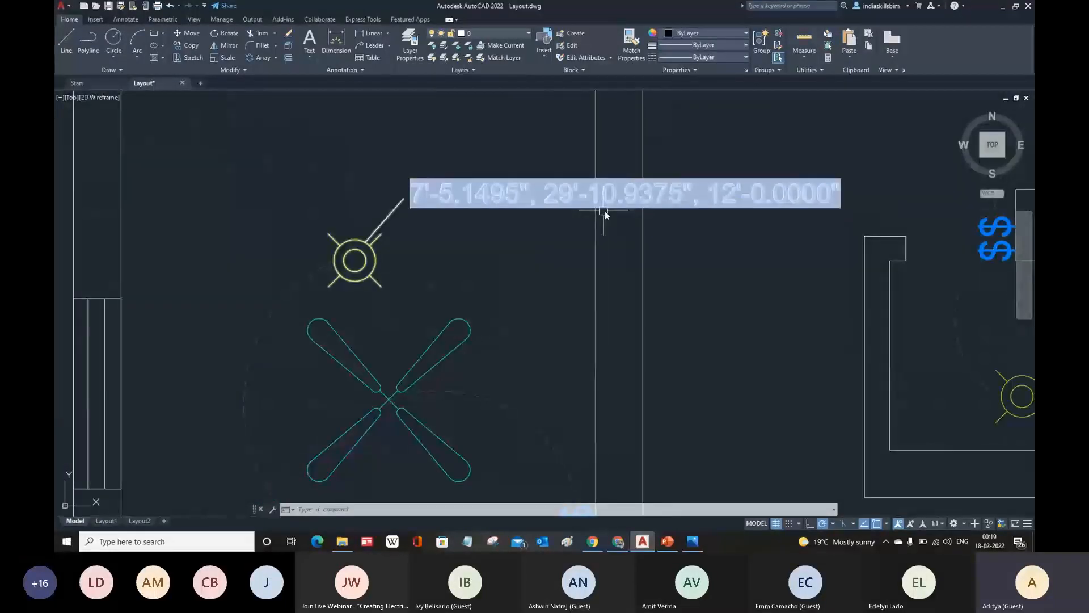
pyautogui.scroll(-1, 604, 209)
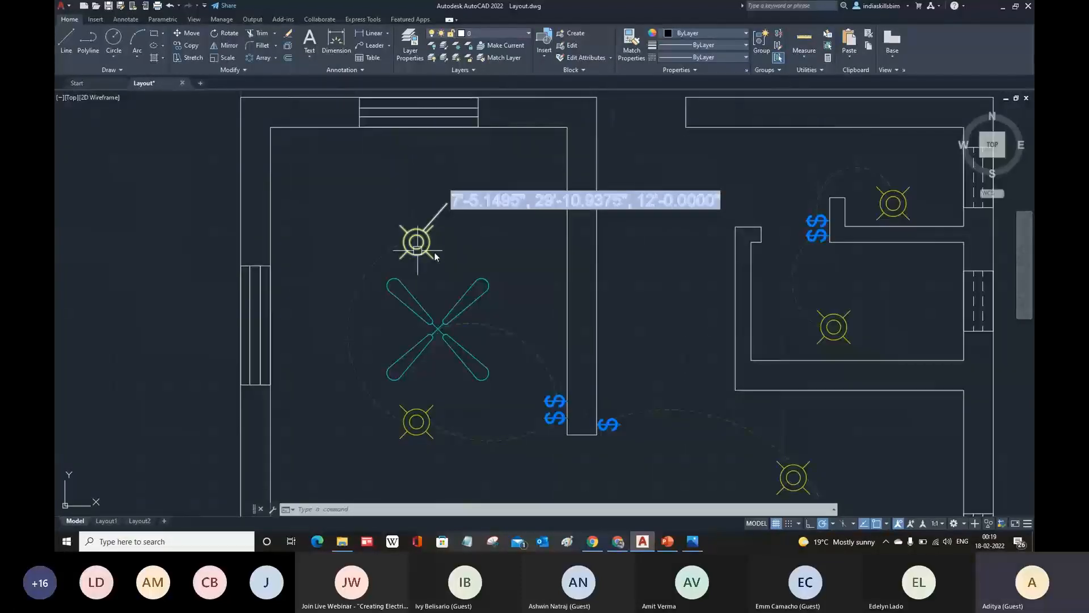
pyautogui.scroll(4, 632, 235)
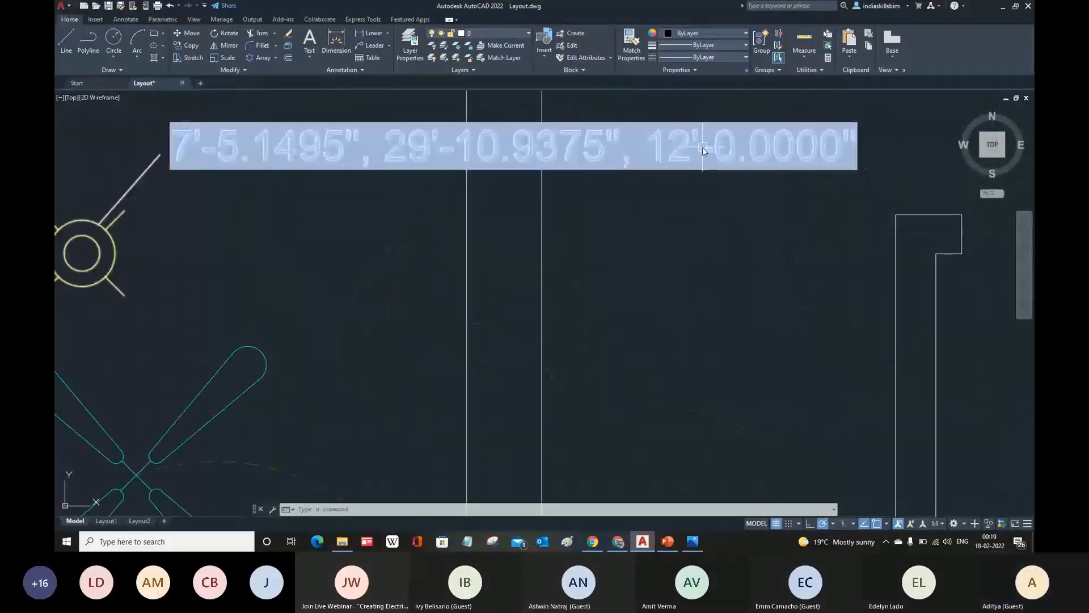
pyautogui.click(730, 165)
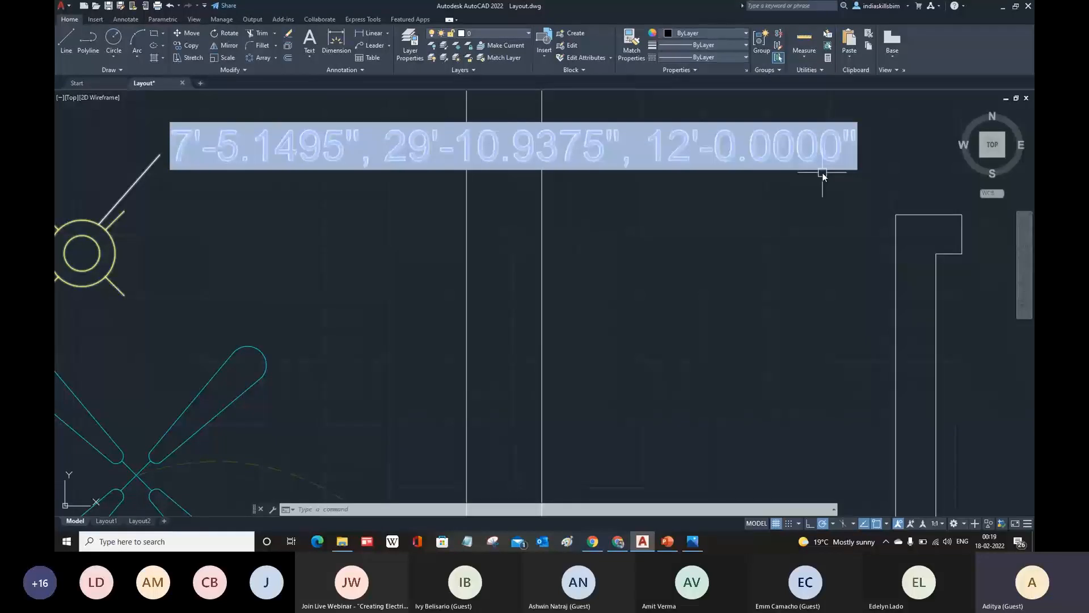
pyautogui.scroll(-5, 658, 190)
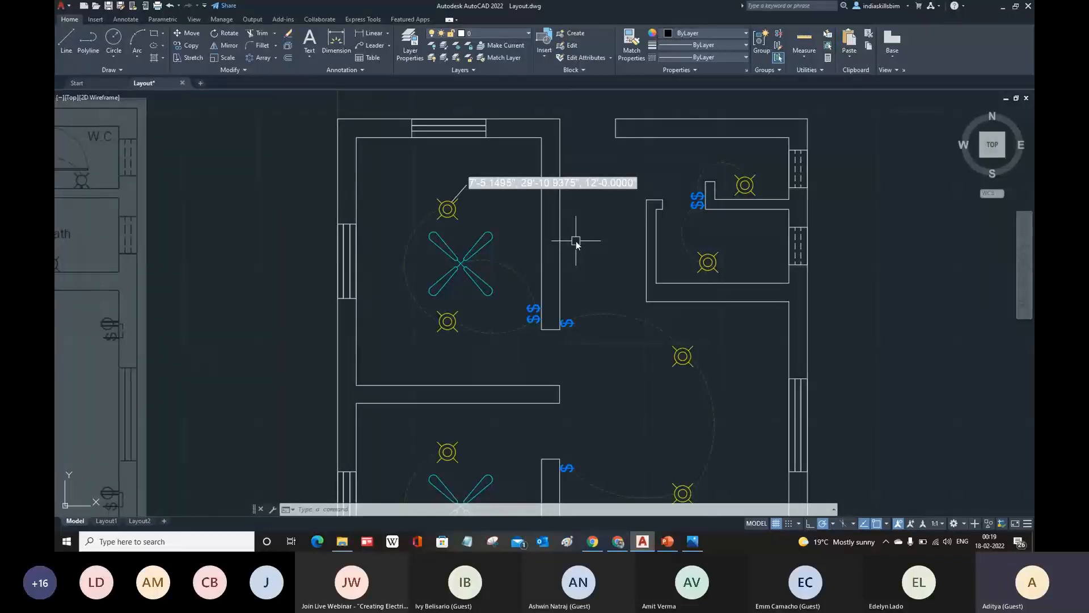
# - Copy the labelled light block from its light's centre onto the light below the fan in the same room
pyautogui.scroll(-3, 577, 240)
pyautogui.scroll(3, 485, 189)
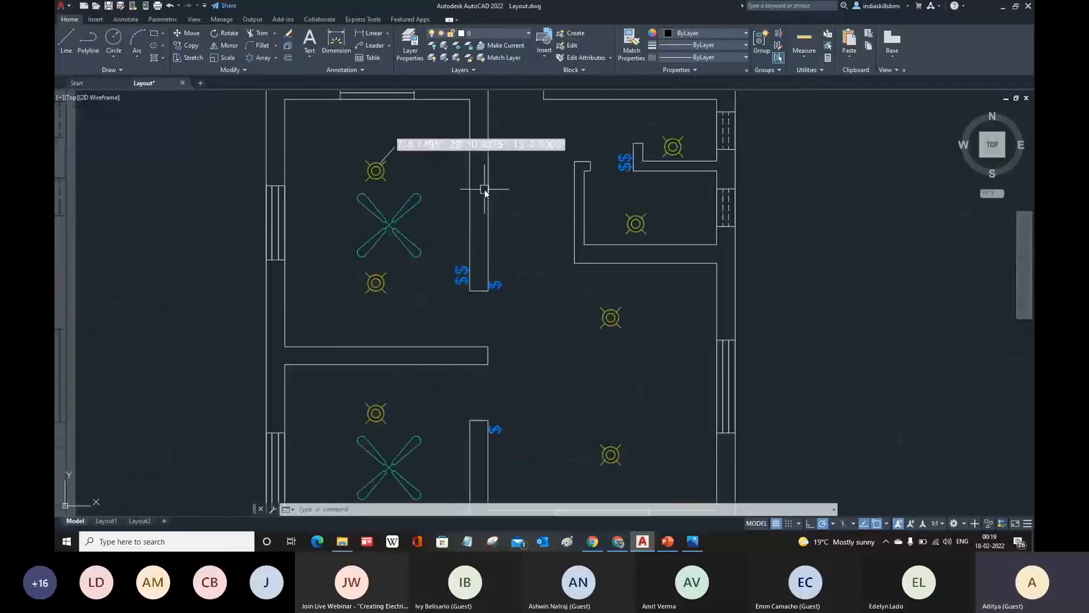
pyautogui.write('co')
pyautogui.press('Return')
pyautogui.scroll(3, 393, 176)
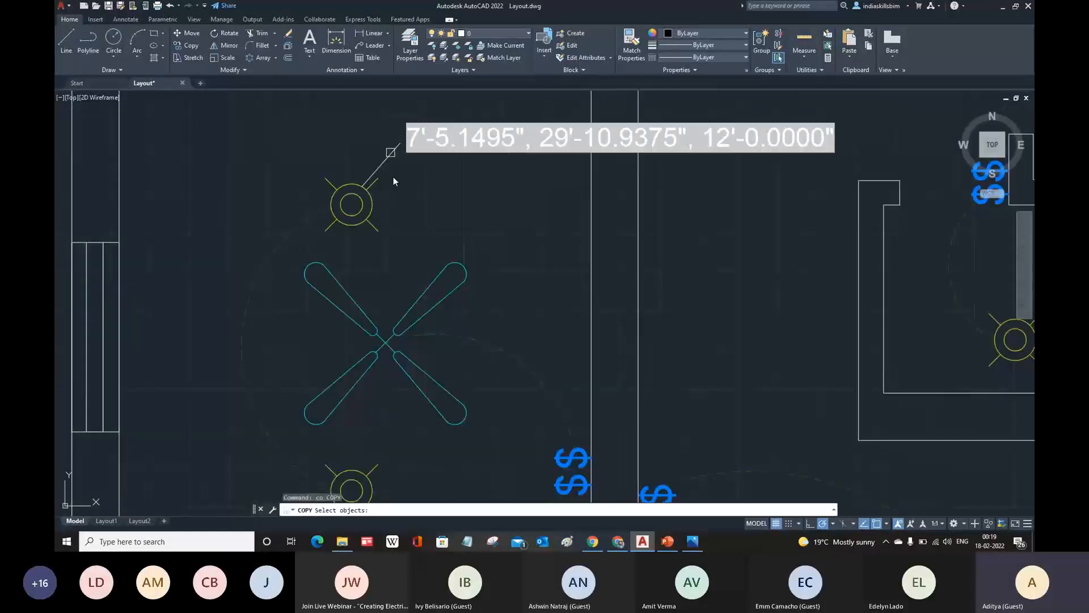
pyautogui.moveTo(350, 182); pyautogui.dragTo(362, 191, button='middle')
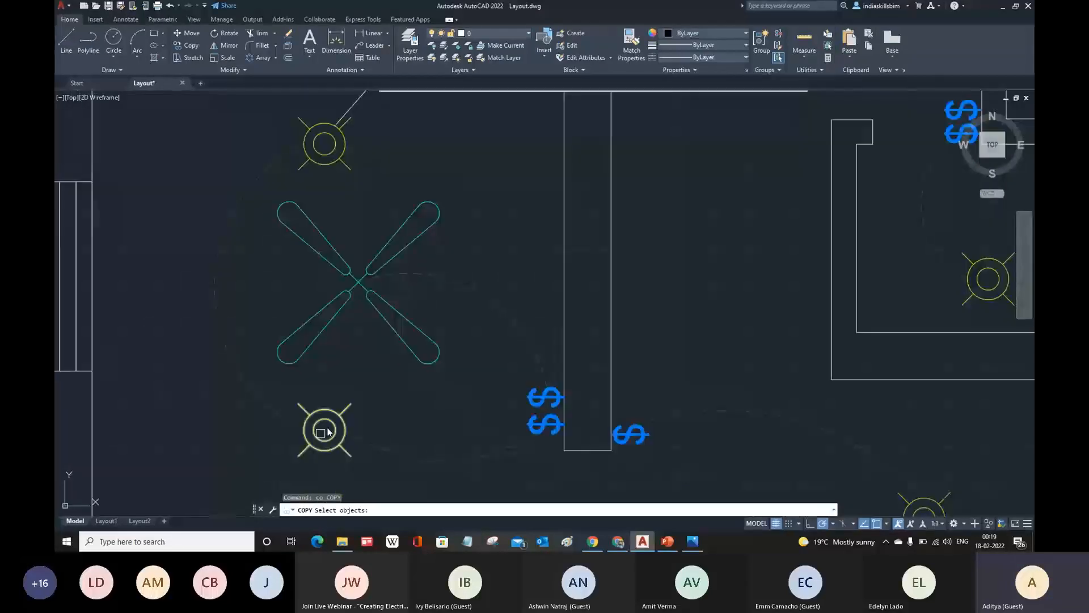
pyautogui.moveTo(377, 289); pyautogui.dragTo(360, 302, button='middle')
pyautogui.scroll(4, 312, 243)
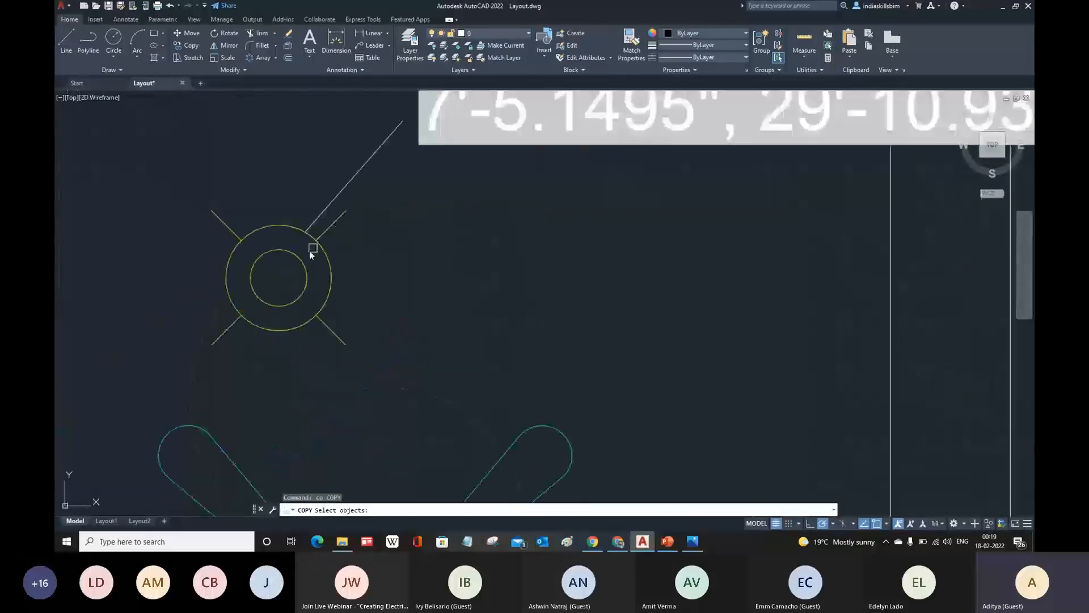
pyautogui.click(321, 214)
pyautogui.press('Return')
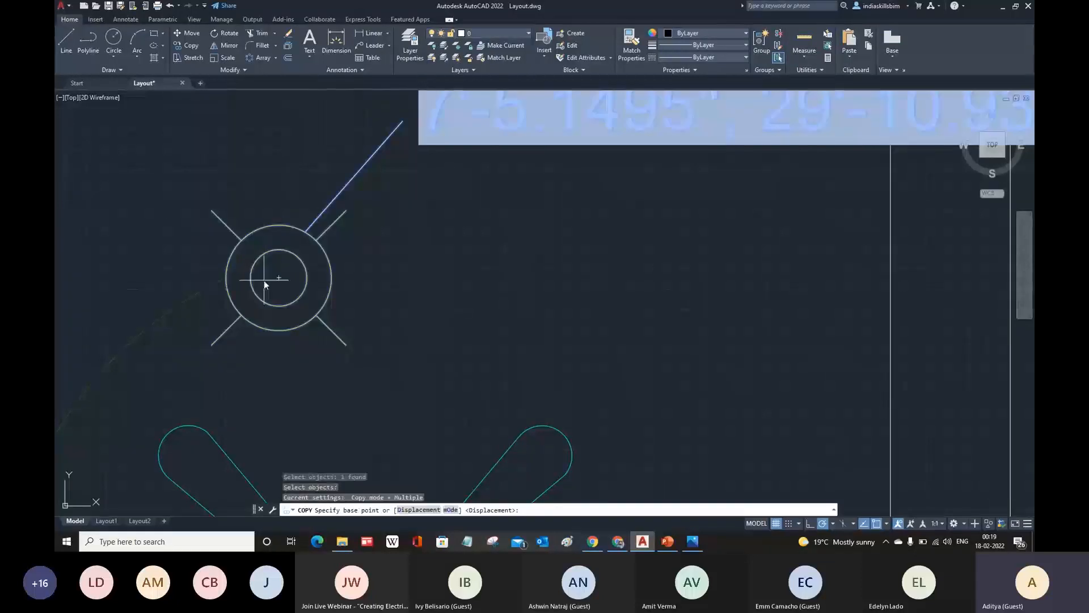
pyautogui.click(277, 276)
pyautogui.scroll(-4, 277, 277)
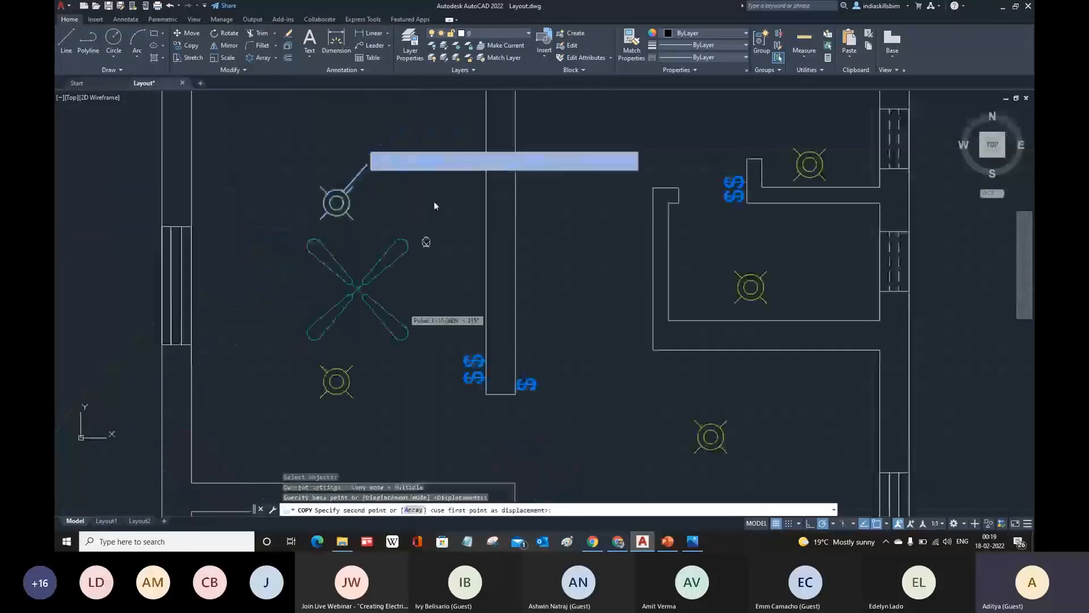
pyautogui.scroll(2, 340, 318)
pyautogui.click(308, 353)
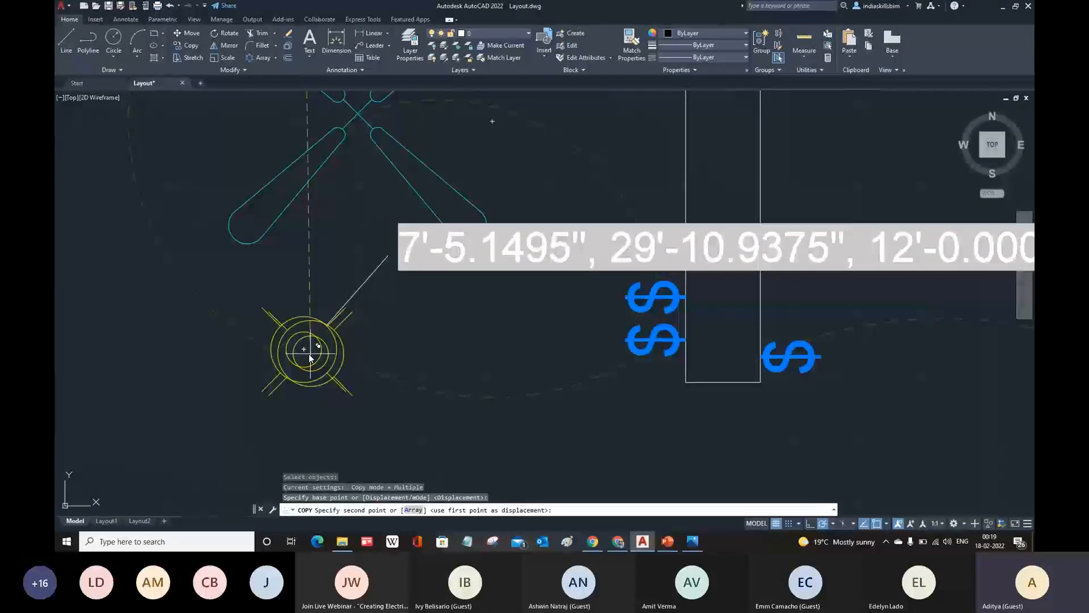
# - Place further copies on both lights of the lower room and both lights of the large room beside it
pyautogui.scroll(-4, 408, 338)
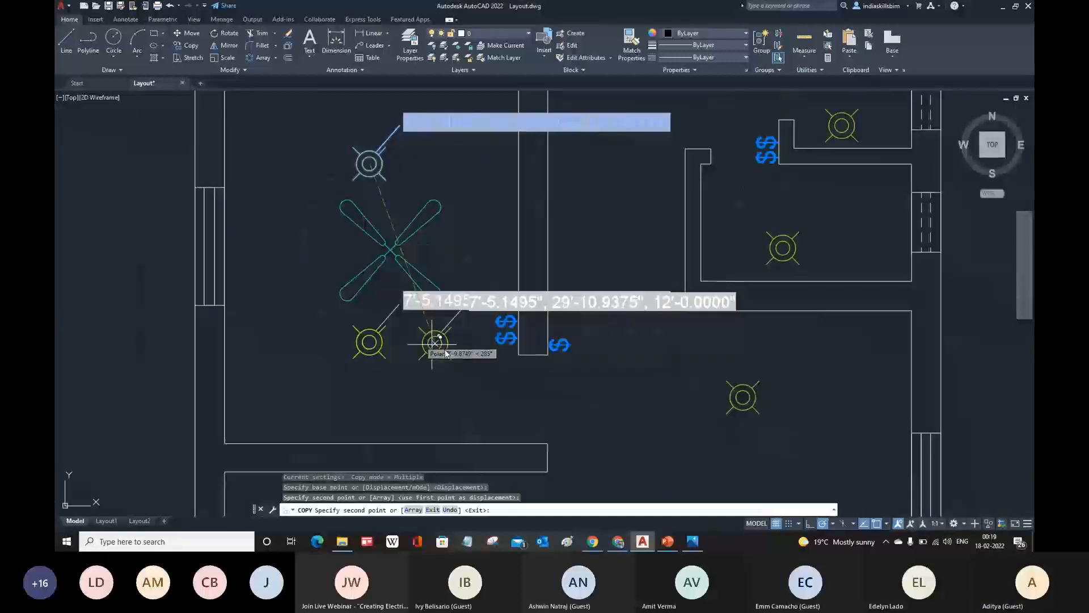
pyautogui.scroll(5, 363, 384)
pyautogui.click(355, 395)
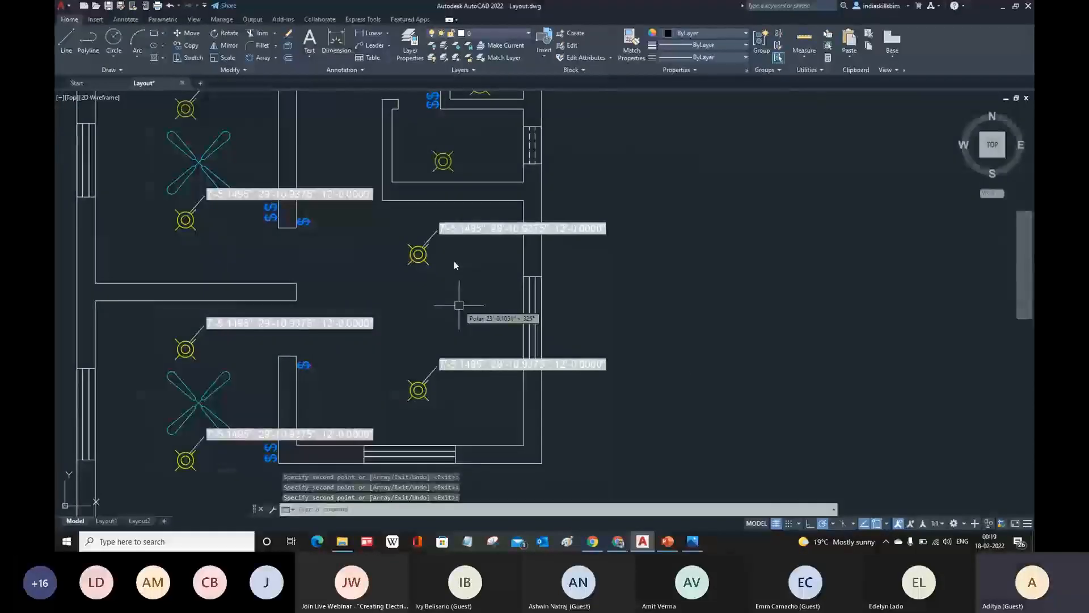
# - Regenerate the drawing to update the coordinates in the copied labels
pyautogui.scroll(4, 627, 264)
pyautogui.moveTo(627, 265); pyautogui.dragTo(624, 261, button='middle')
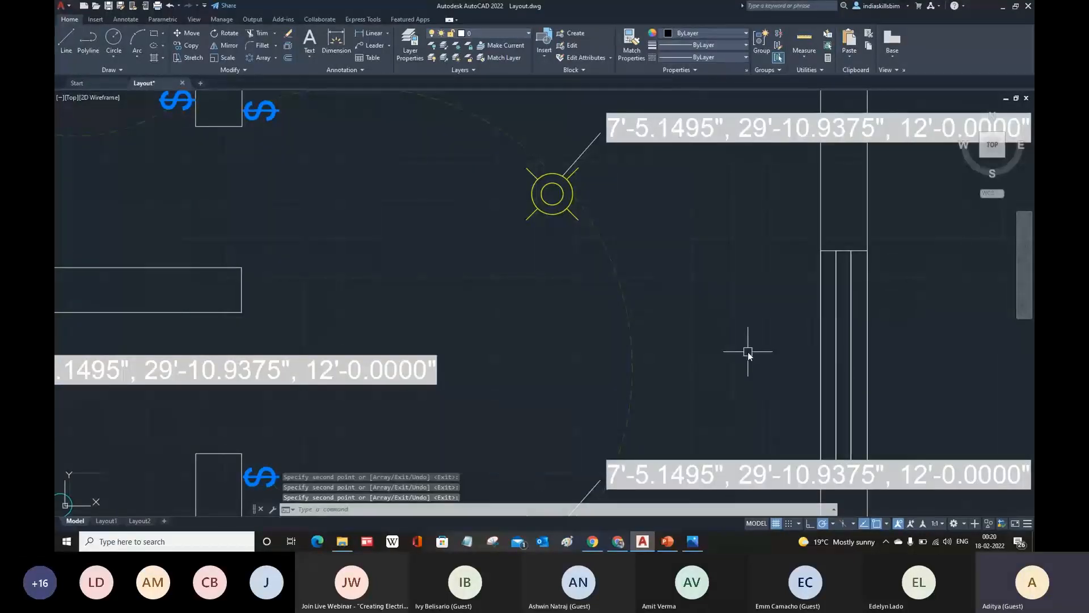
pyautogui.write('re')
pyautogui.press('Return')
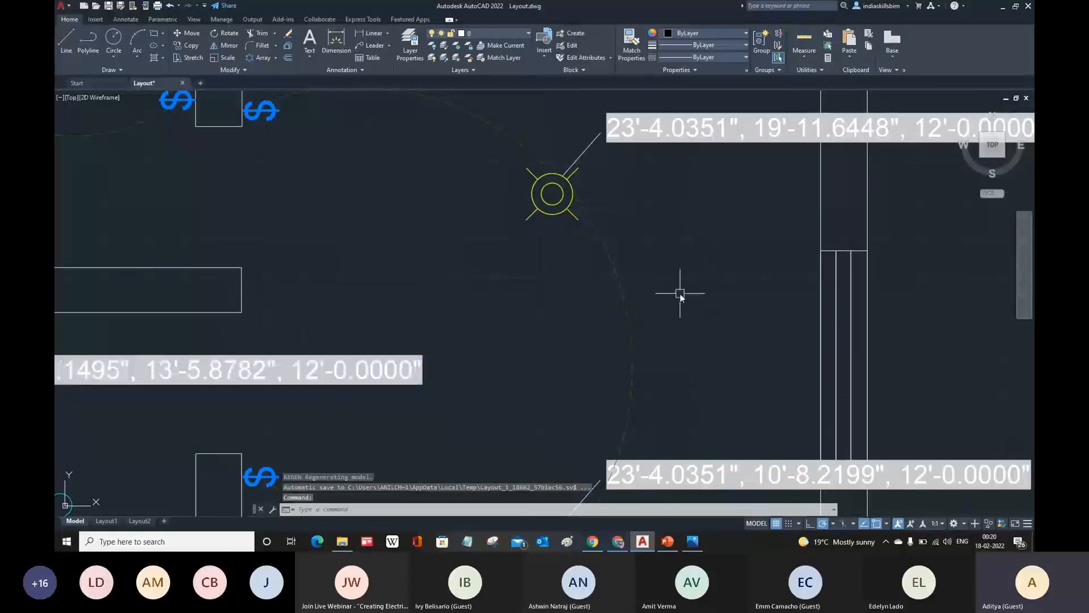
# - Stretch the coordinates label of the light above the lower room's fan to the light's upper left
pyautogui.scroll(-5, 680, 294)
pyautogui.scroll(4, 689, 305)
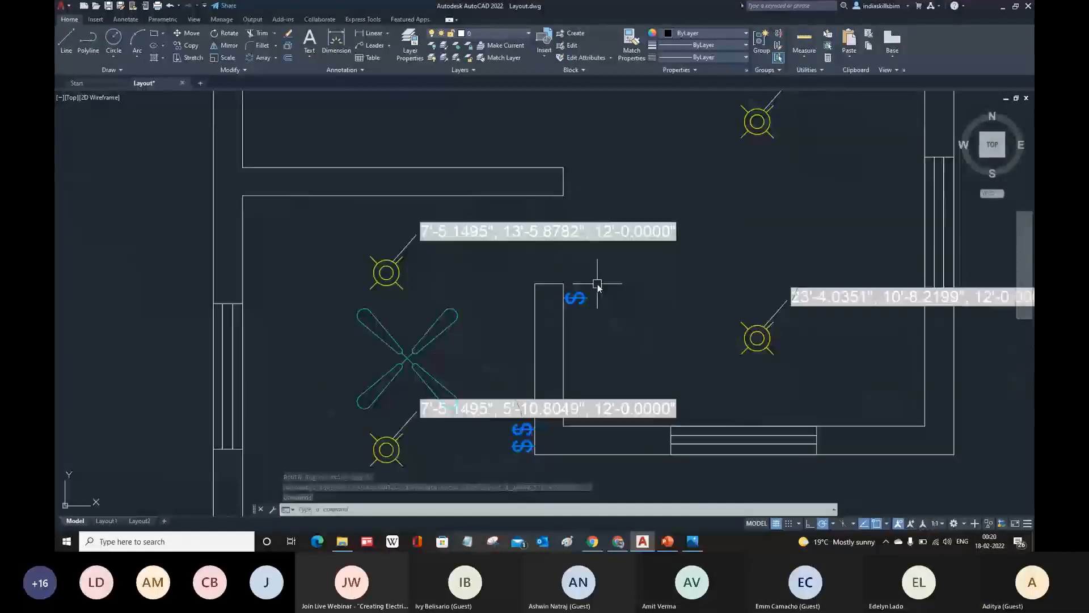
pyautogui.scroll(3, 508, 343)
pyautogui.moveTo(509, 198); pyautogui.dragTo(551, 364, button='middle')
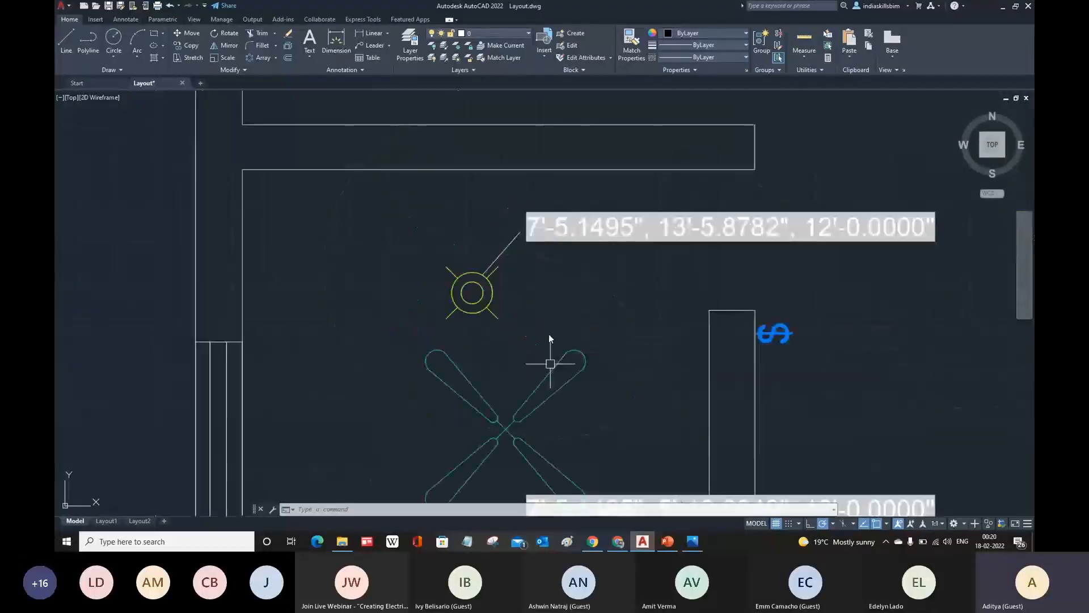
pyautogui.click(510, 239)
pyautogui.click(520, 230)
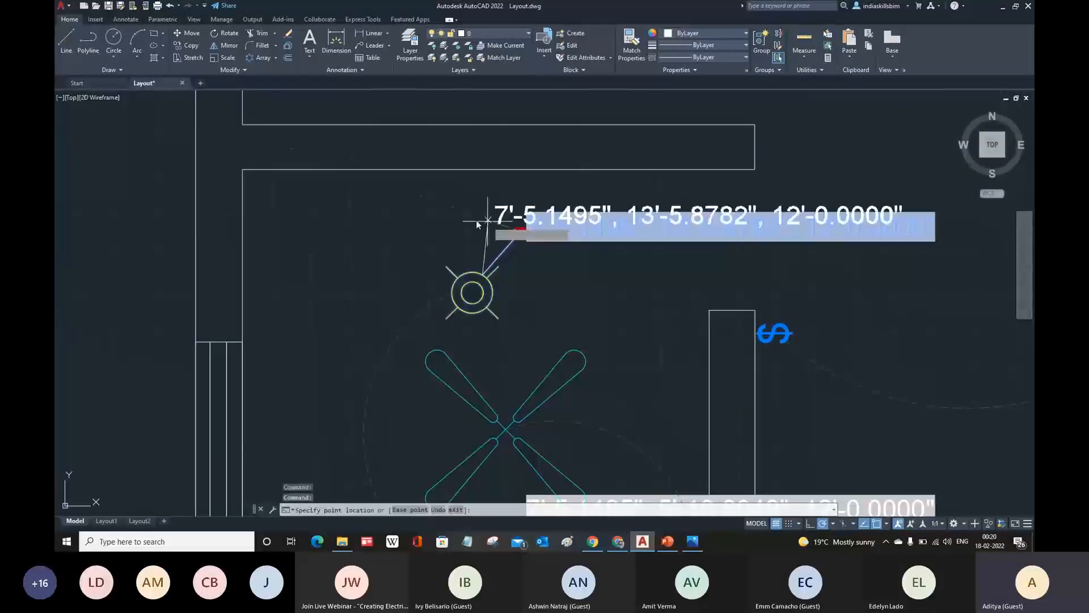
pyautogui.click(348, 201)
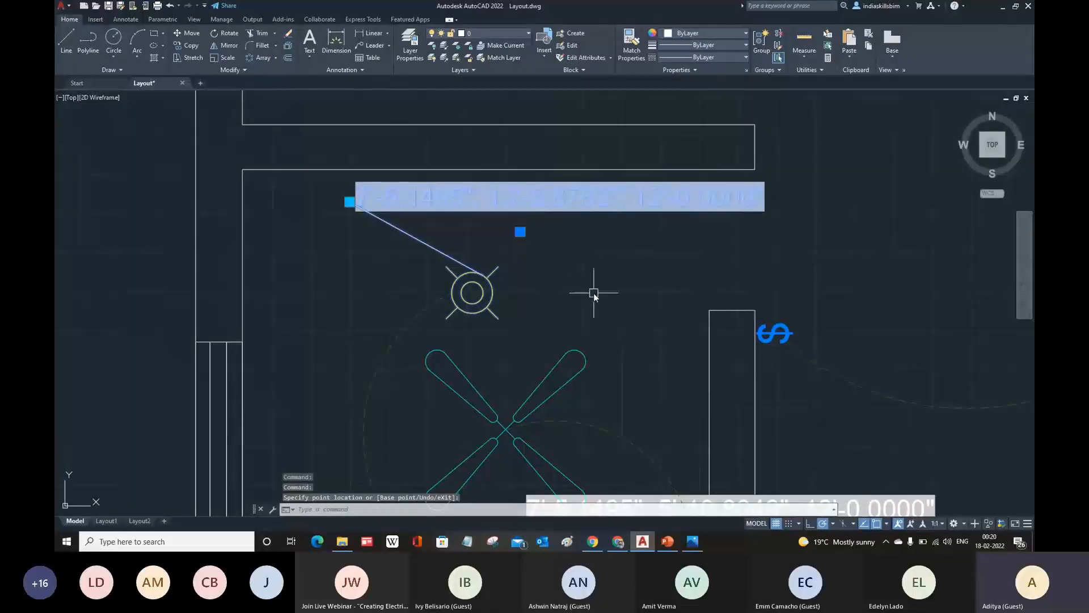
# - Stretch the coordinates label of the light below the lower room's fan to just beneath that light
pyautogui.scroll(-4, 602, 190)
pyautogui.scroll(2, 604, 352)
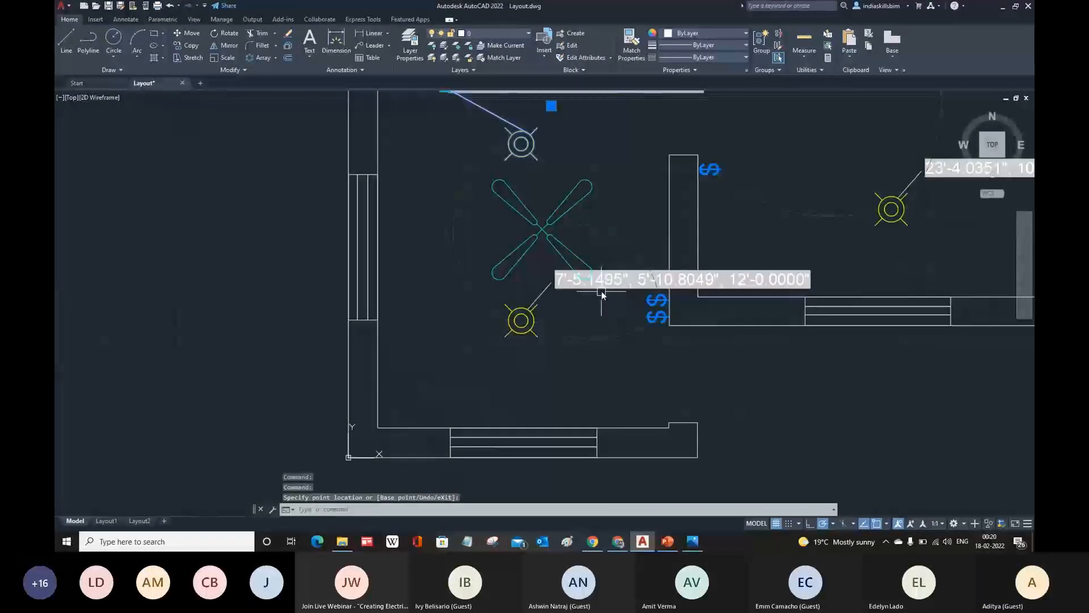
pyautogui.click(595, 282)
pyautogui.click(551, 283)
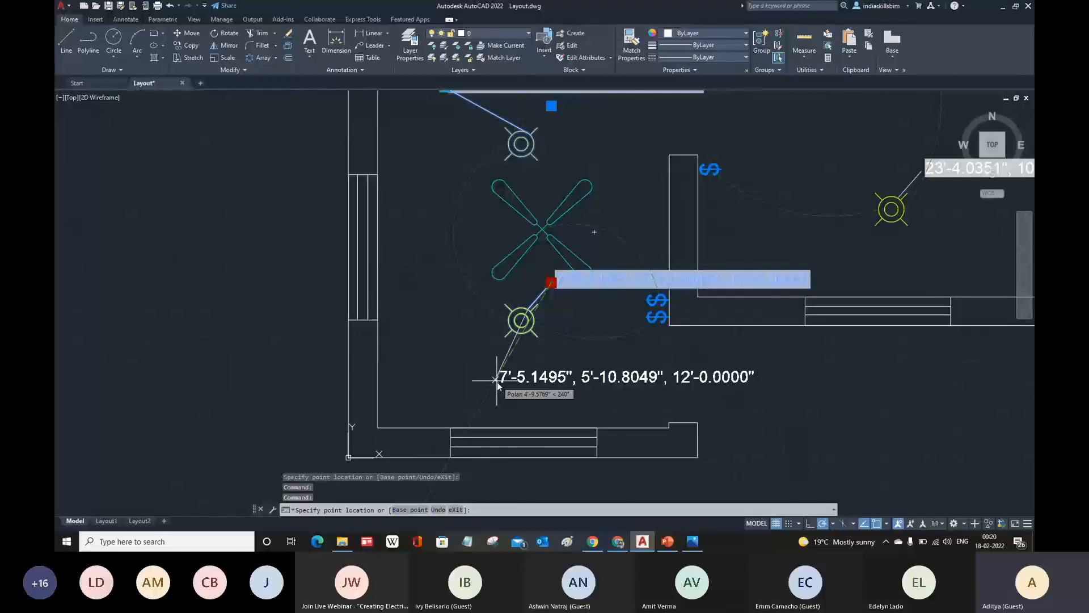
pyautogui.click(512, 387)
pyautogui.press('Escape')
# - Stretch the coordinates label of the large room's lower light to the light's lower left
pyautogui.moveTo(995, 236)
pyautogui.mouseDown(button='middle')
pyautogui.moveTo(769, 262)
pyautogui.moveTo(685, 361)
pyautogui.mouseUp(button='middle')
pyautogui.click(638, 320)
pyautogui.click(592, 323)
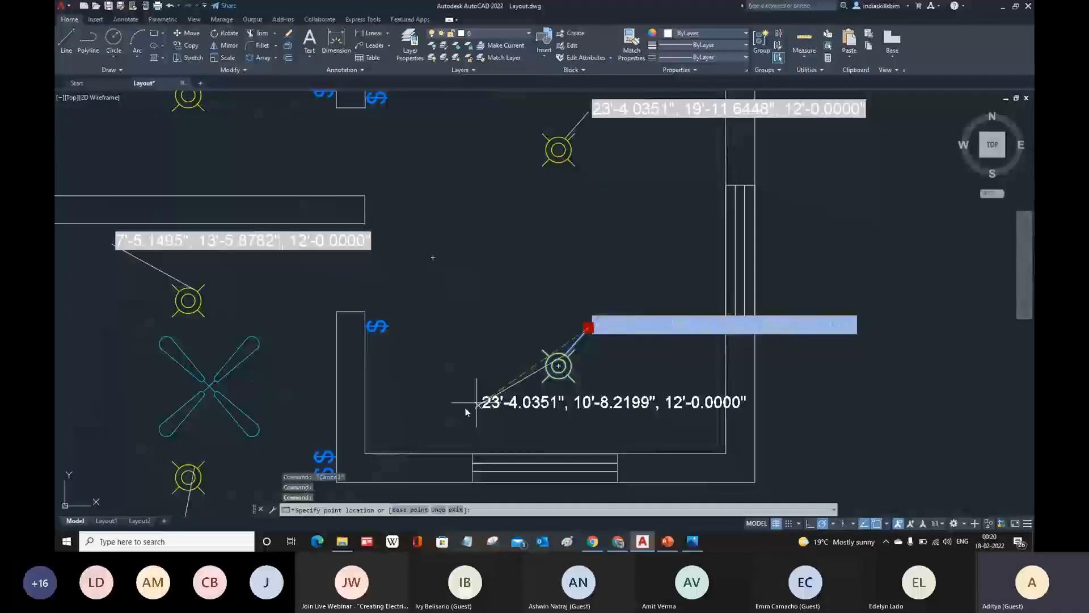
pyautogui.press('Escape')
# - Stretch the coordinates label of the large room's upper light to the light's upper left
pyautogui.moveTo(637, 111); pyautogui.dragTo(662, 244, button='middle')
pyautogui.click(658, 245)
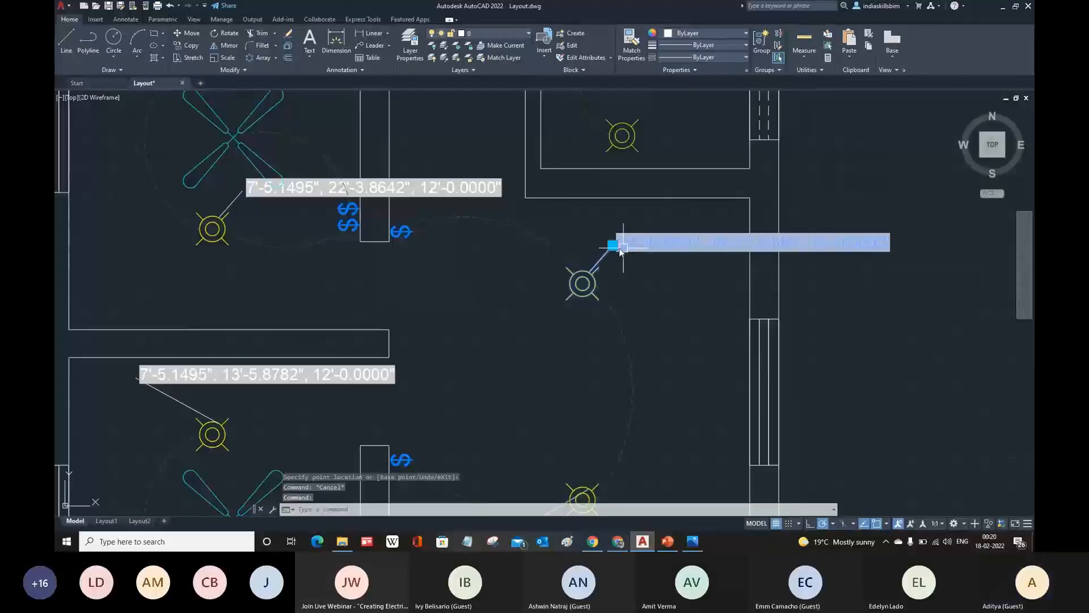
pyautogui.click(613, 245)
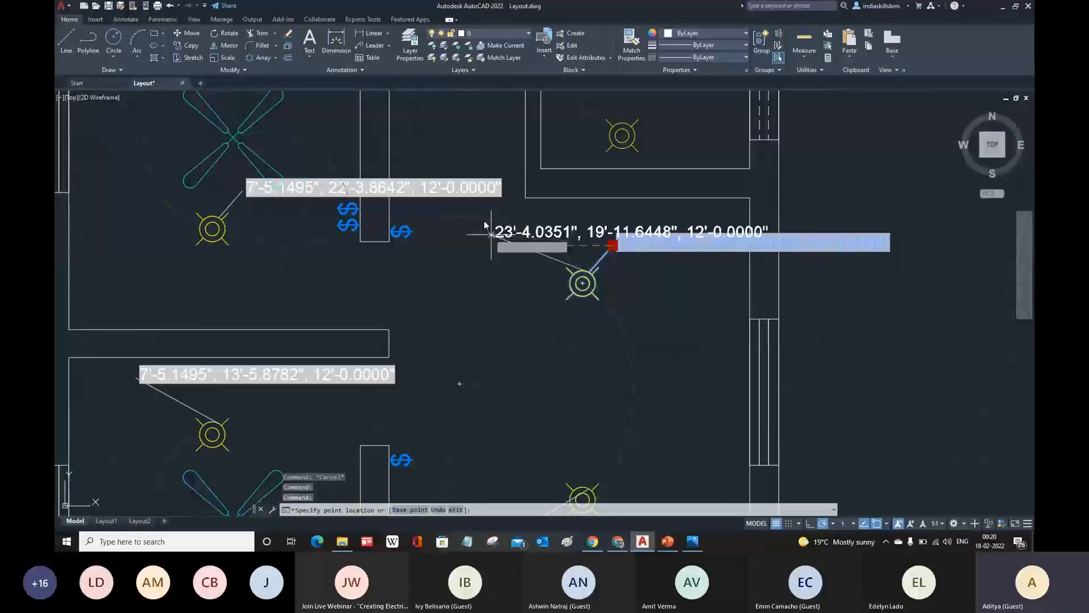
pyautogui.press('Escape')
pyautogui.scroll(-5, 600, 267)
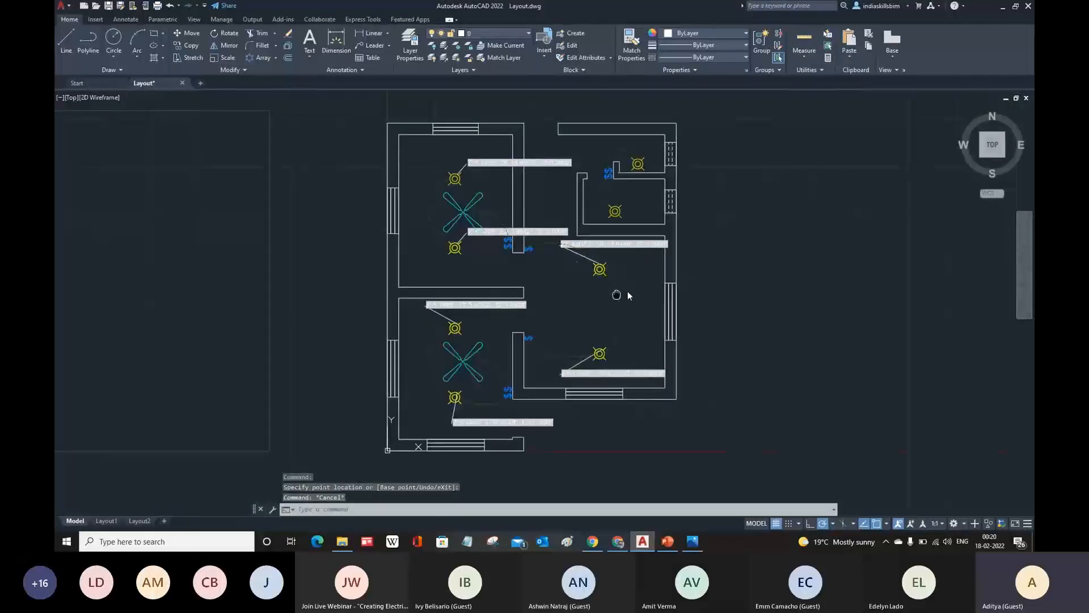
pyautogui.scroll(2, 628, 294)
pyautogui.scroll(-2, 628, 295)
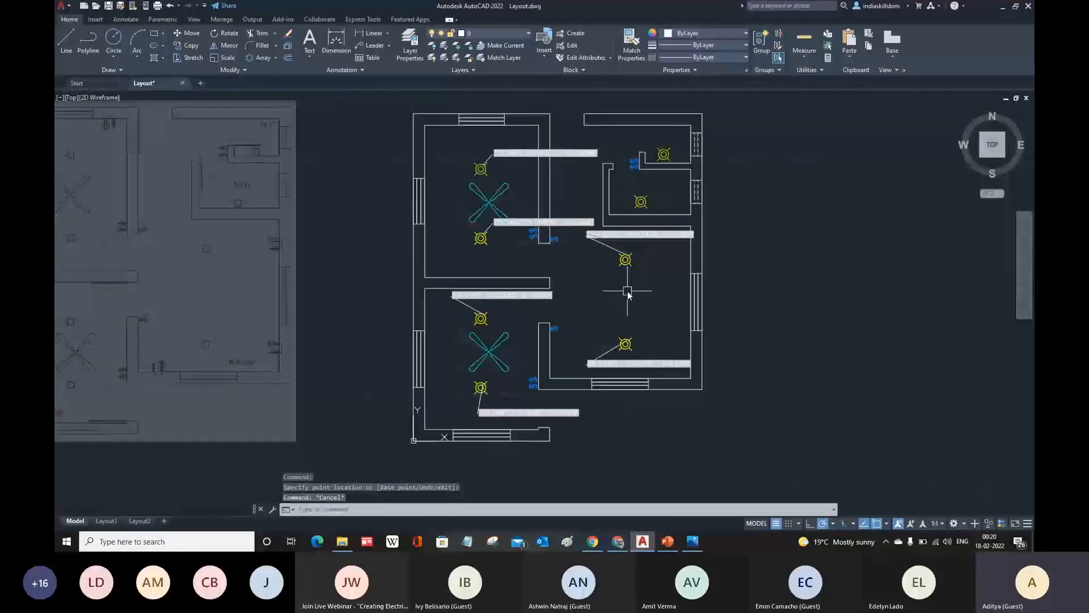
pyautogui.scroll(2, 629, 291)
pyautogui.scroll(-2, 629, 291)
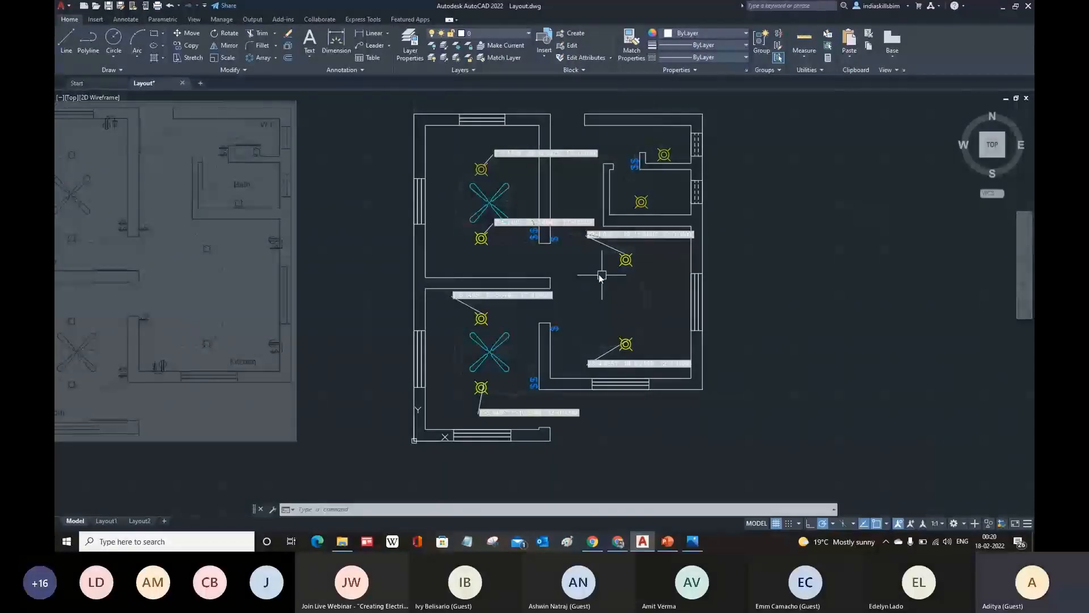
pyautogui.scroll(2, 598, 274)
pyautogui.press('Escape')
pyautogui.press('Escape')
pyautogui.scroll(-2, 590, 274)
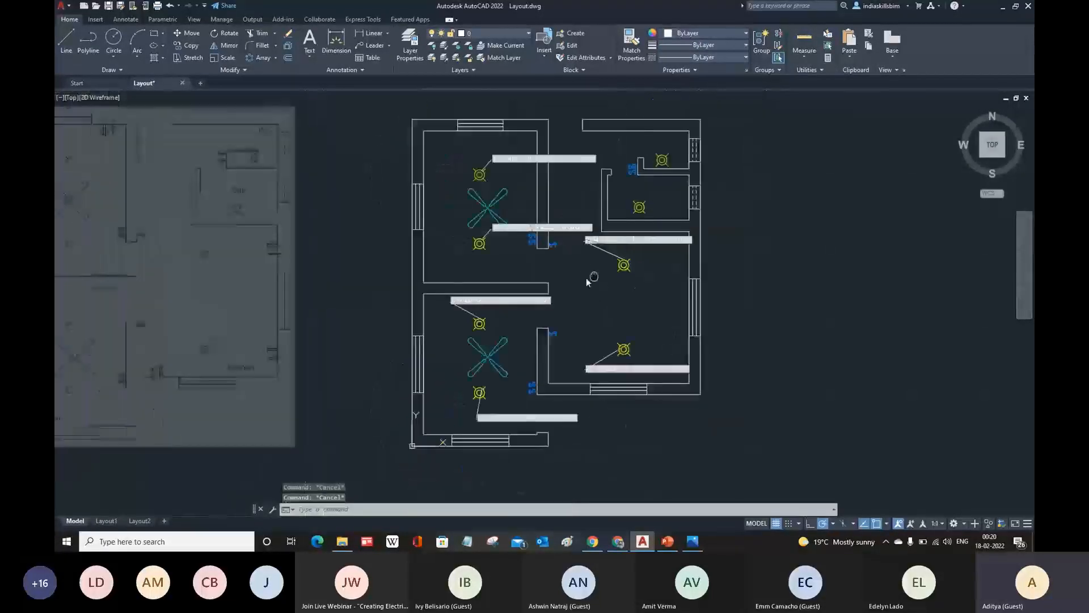
pyautogui.moveTo(590, 274); pyautogui.dragTo(575, 282, button='middle')
# - Hide the reference floor plan image by assigning it to a frozen or turned-off layer in its properties
pyautogui.moveTo(154, 303); pyautogui.dragTo(399, 297, button='middle')
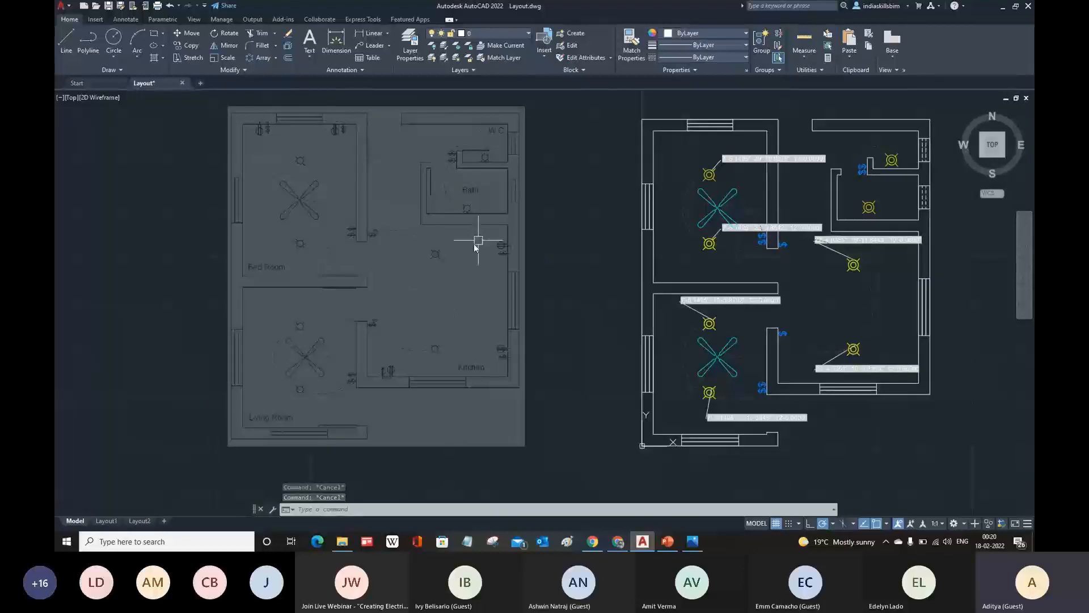
pyautogui.moveTo(479, 240); pyautogui.dragTo(448, 261, button='middle')
pyautogui.click(506, 253)
pyautogui.click(437, 218)
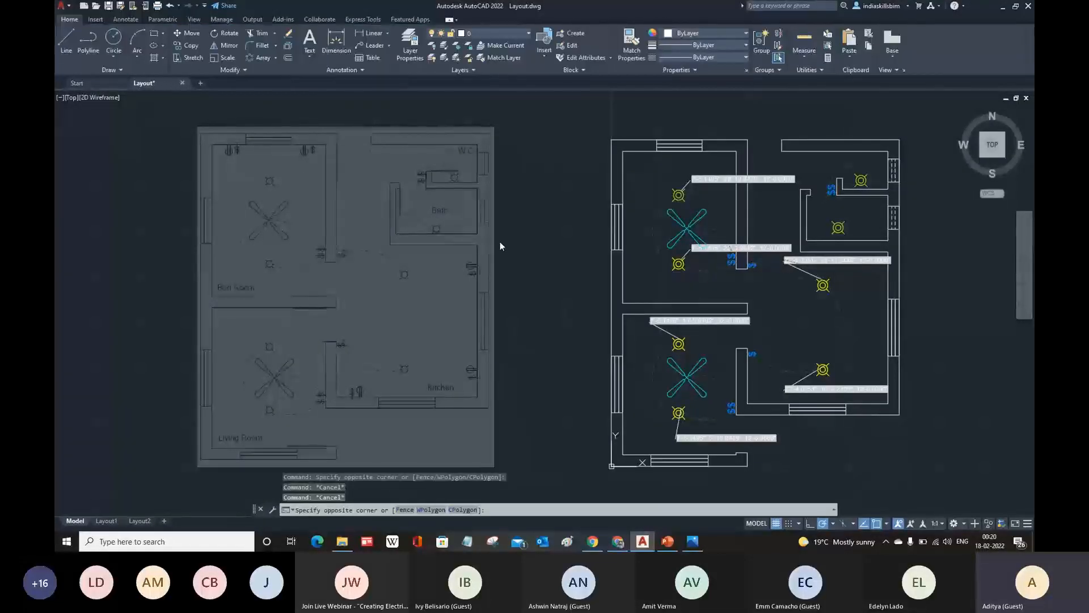
pyautogui.doubleClick(410, 207)
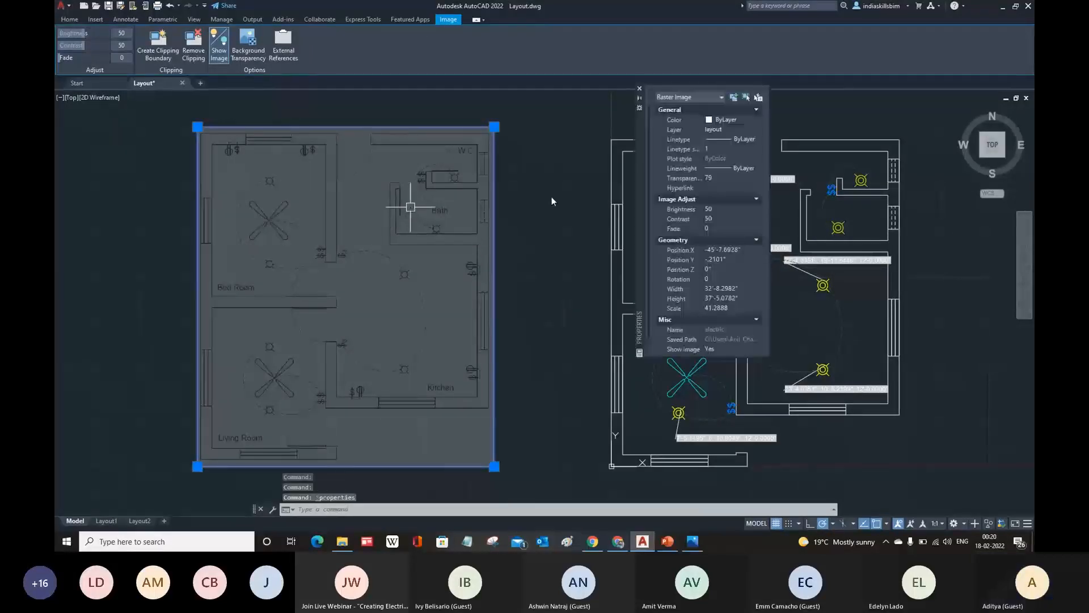
pyautogui.click(757, 130)
pyautogui.click(723, 152)
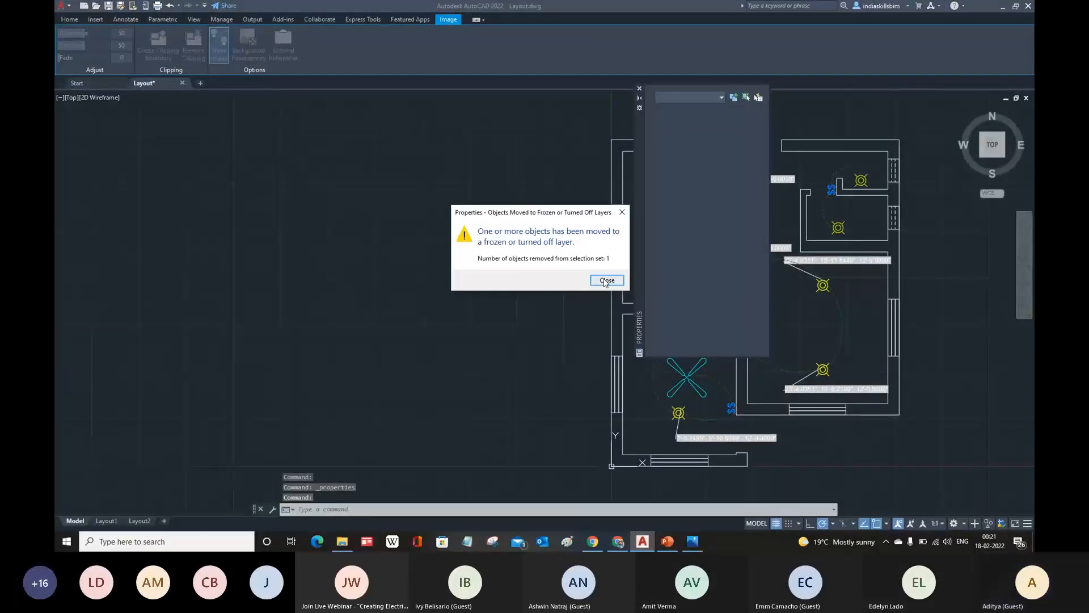
pyautogui.click(605, 282)
pyautogui.click(640, 89)
pyautogui.scroll(-4, 482, 206)
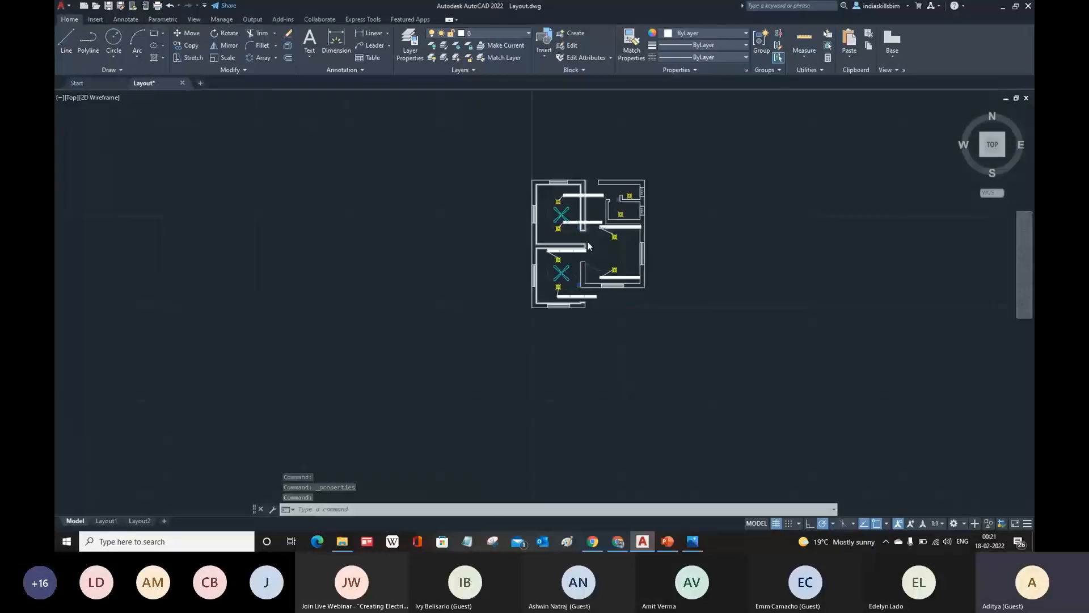
pyautogui.scroll(4, 588, 244)
pyautogui.moveTo(509, 235); pyautogui.dragTo(520, 266, button='middle')
pyautogui.press('Escape')
pyautogui.press('Escape')
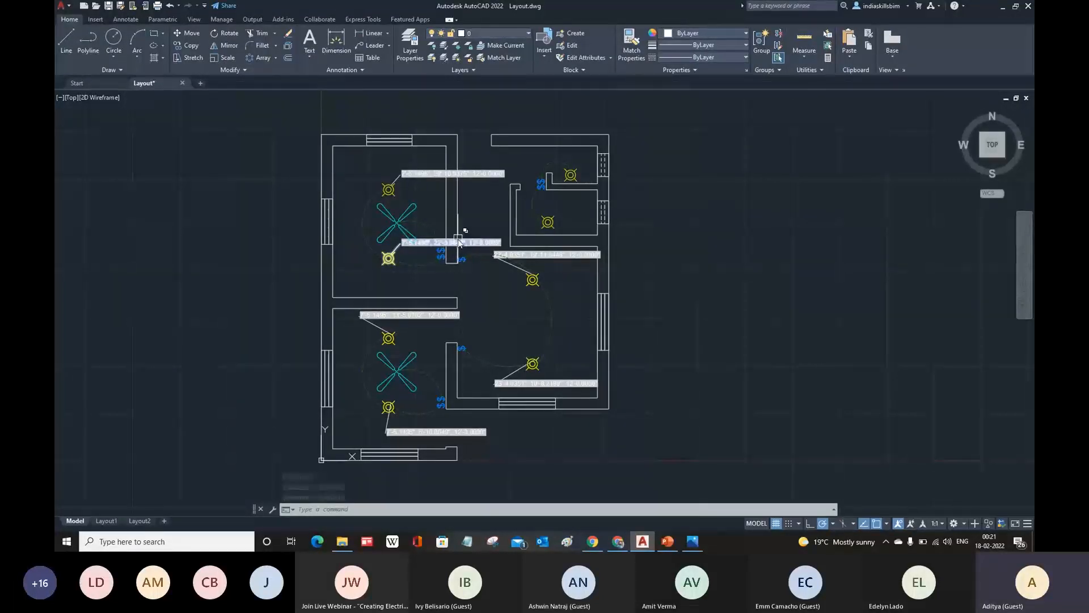
pyautogui.moveTo(460, 241)
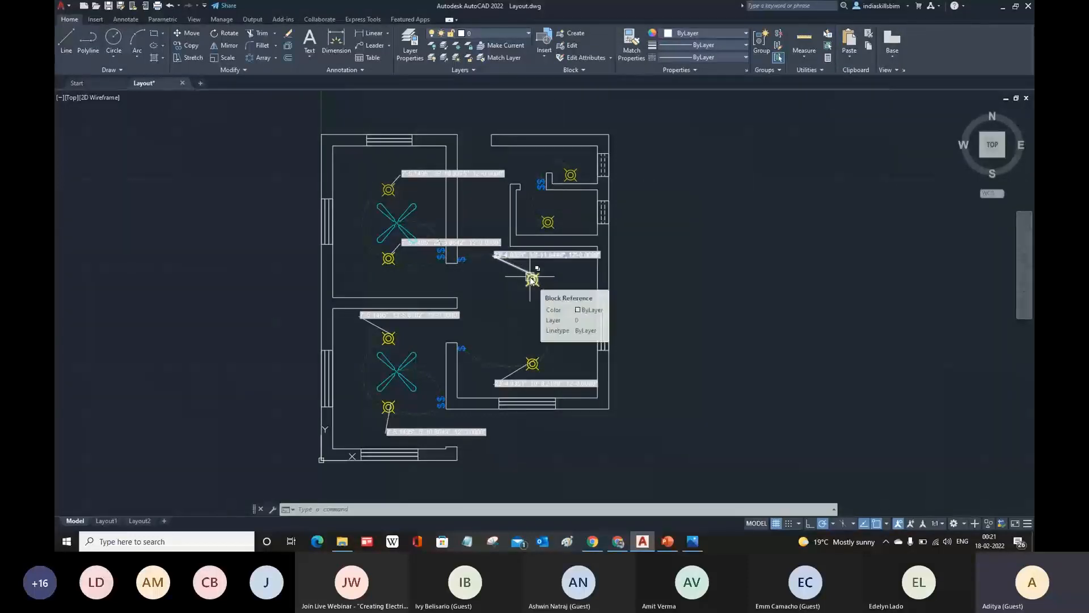
# - Open the tool palettes and place them beside the floor plan
pyautogui.press('Escape')
pyautogui.press('Escape')
pyautogui.press('Escape')
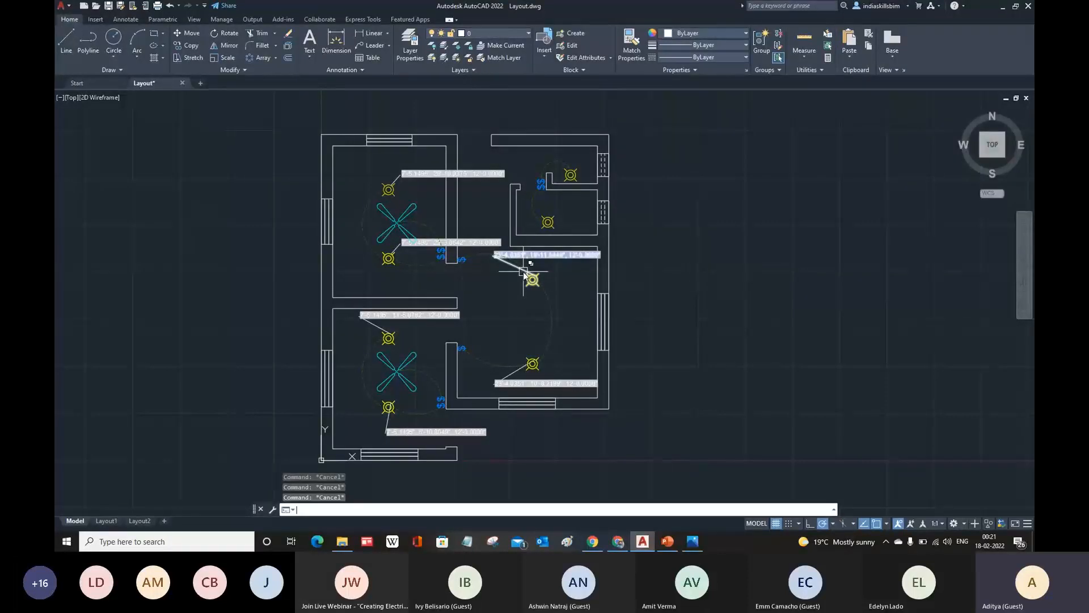
pyautogui.press('Return')
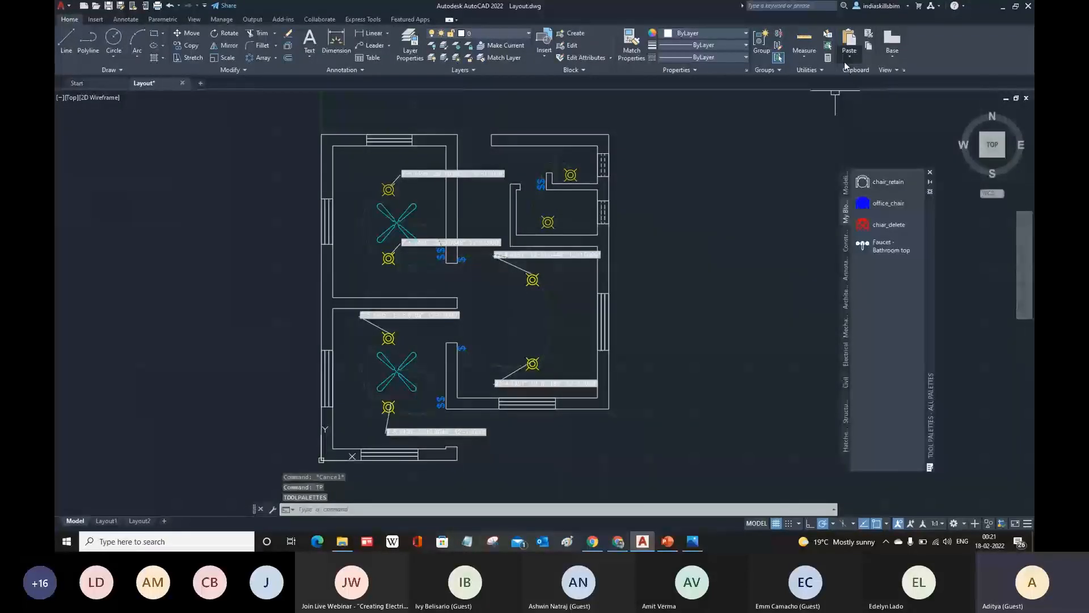
pyautogui.moveTo(932, 233); pyautogui.dragTo(771, 187)
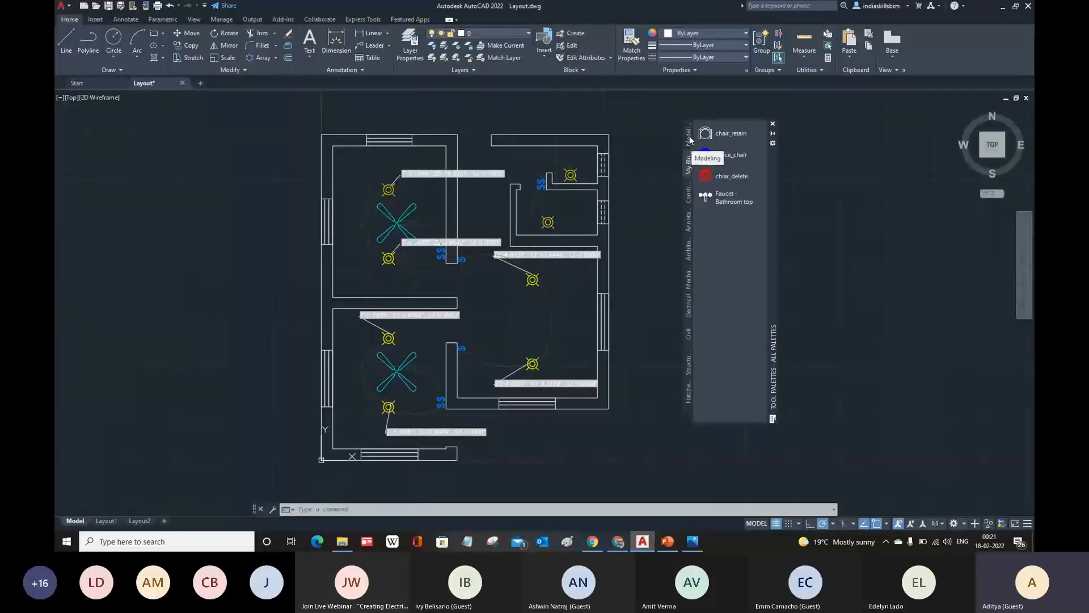
# - Browse the constraints, architectural, electrical, mechanical and hatches tool palettes to examine the ready-made tools they offer
pyautogui.click(690, 194)
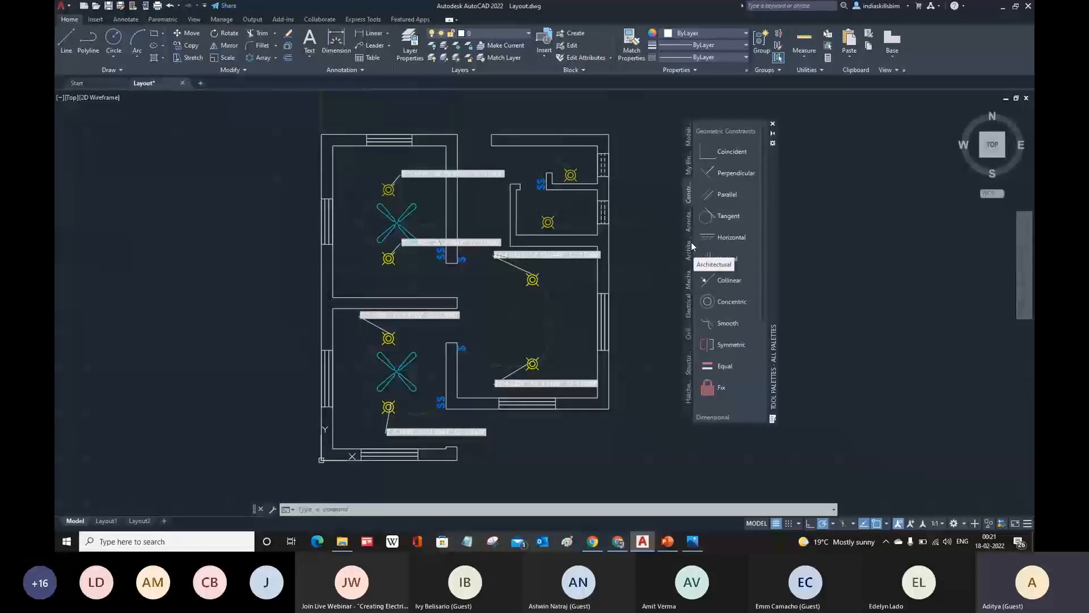
pyautogui.click(690, 249)
pyautogui.click(687, 309)
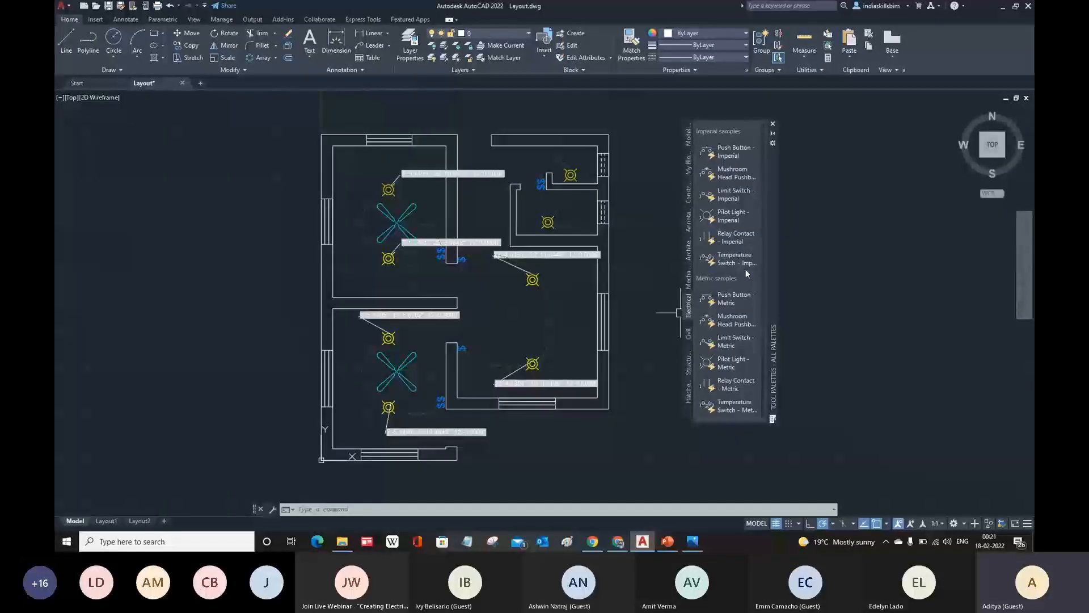
pyautogui.click(689, 280)
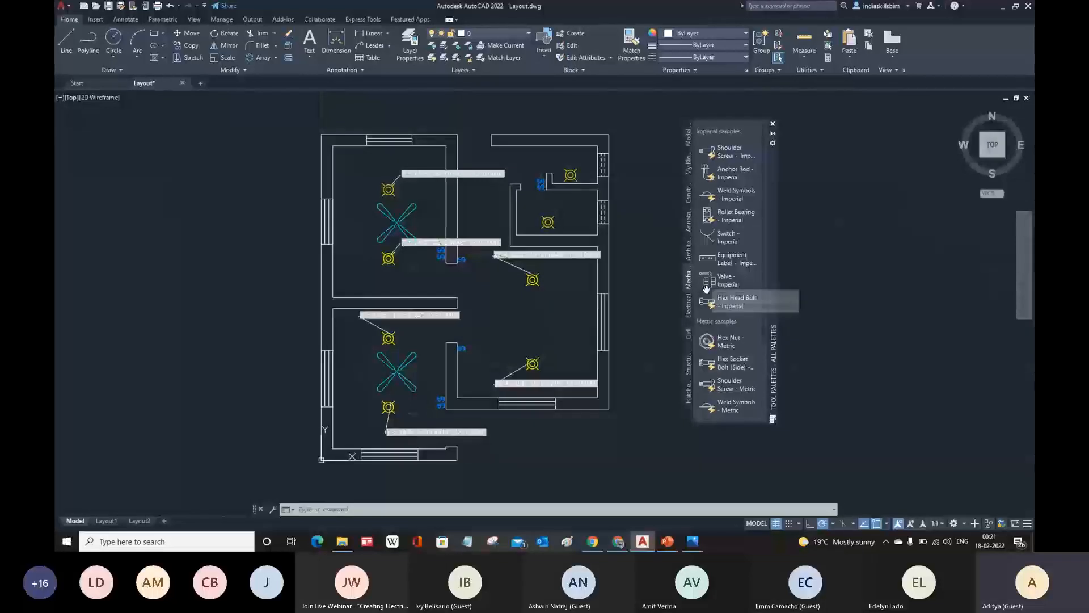
pyautogui.click(690, 255)
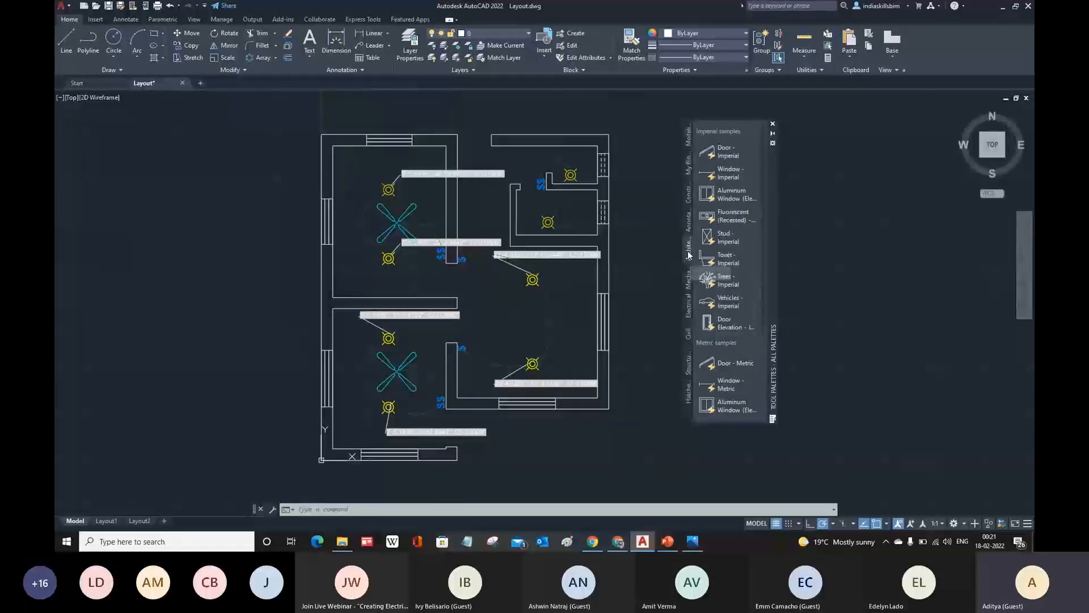
pyautogui.click(688, 306)
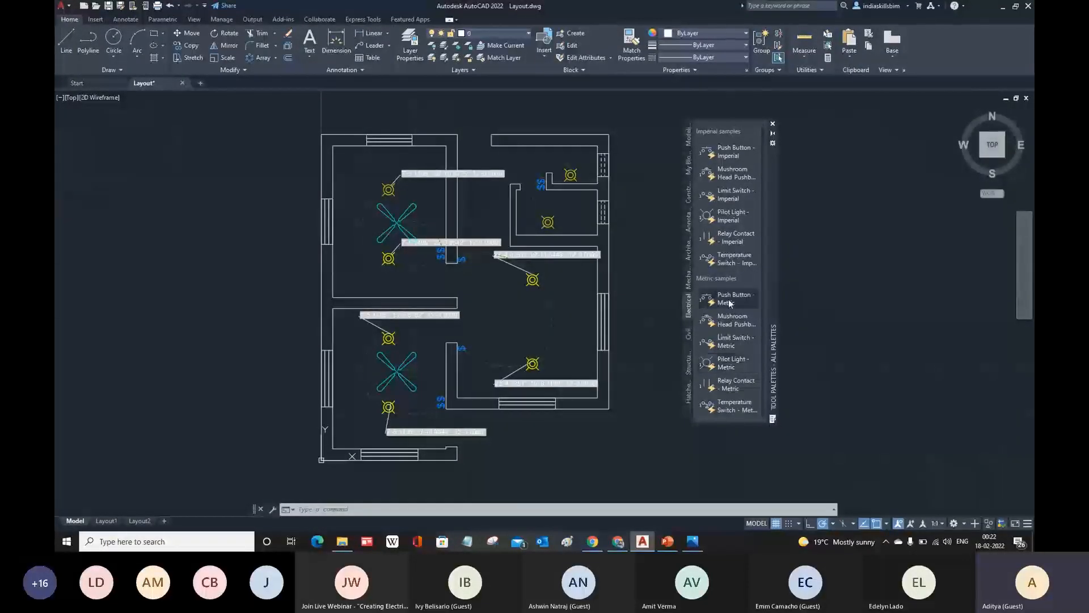
pyautogui.moveTo(712, 341)
pyautogui.mouseDown()
pyautogui.moveTo(690, 339)
pyautogui.moveTo(696, 438)
pyautogui.moveTo(688, 392)
pyautogui.mouseUp()
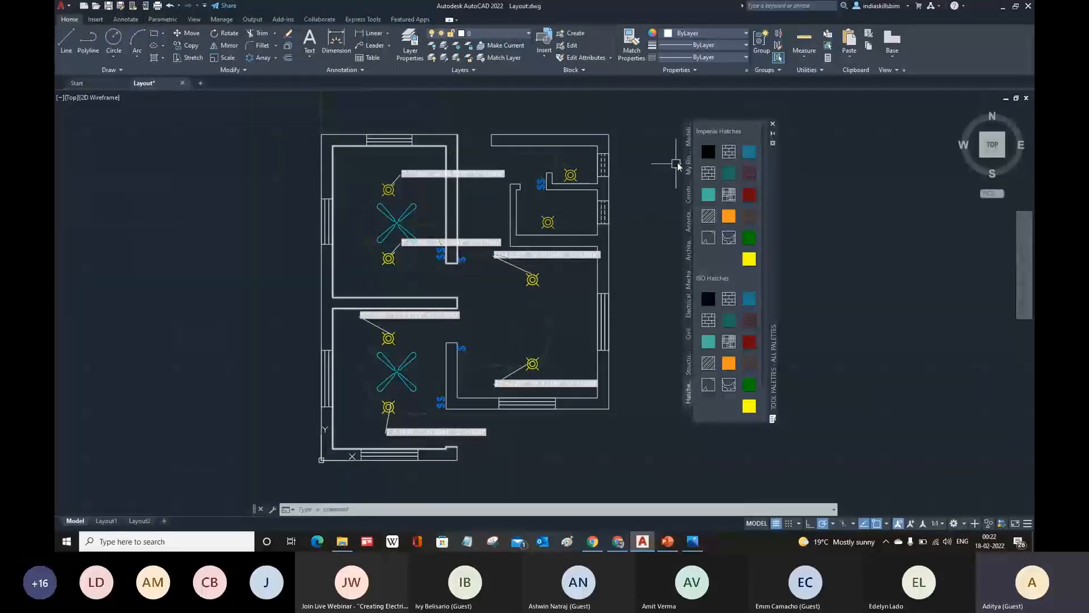
# - Create a new tool palette named "electrical palette" and save the drawing
pyautogui.rightClick(687, 391)
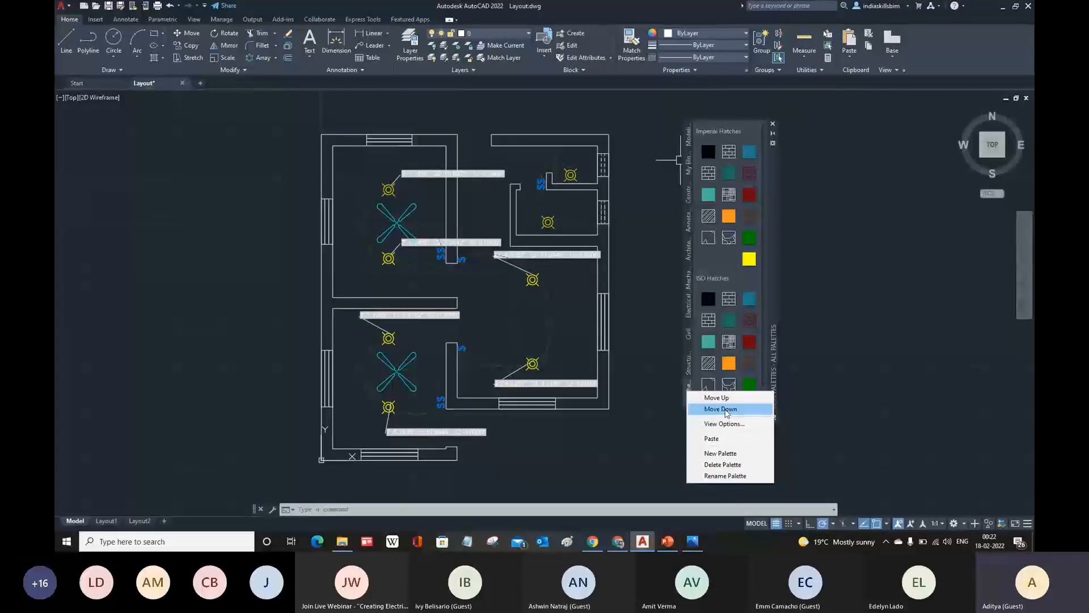
pyautogui.click(729, 453)
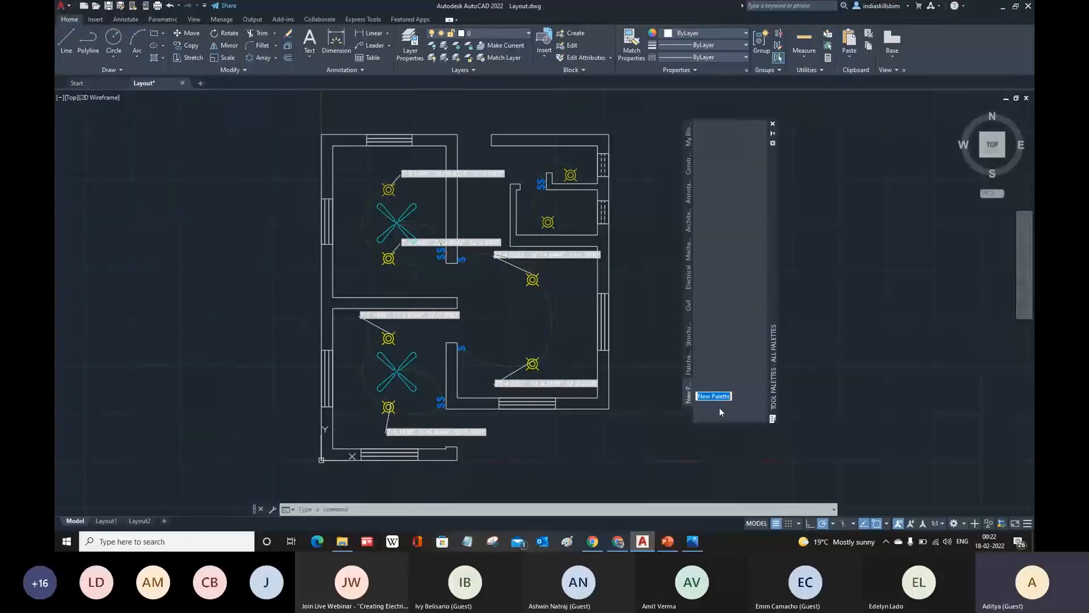
pyautogui.write('electr')
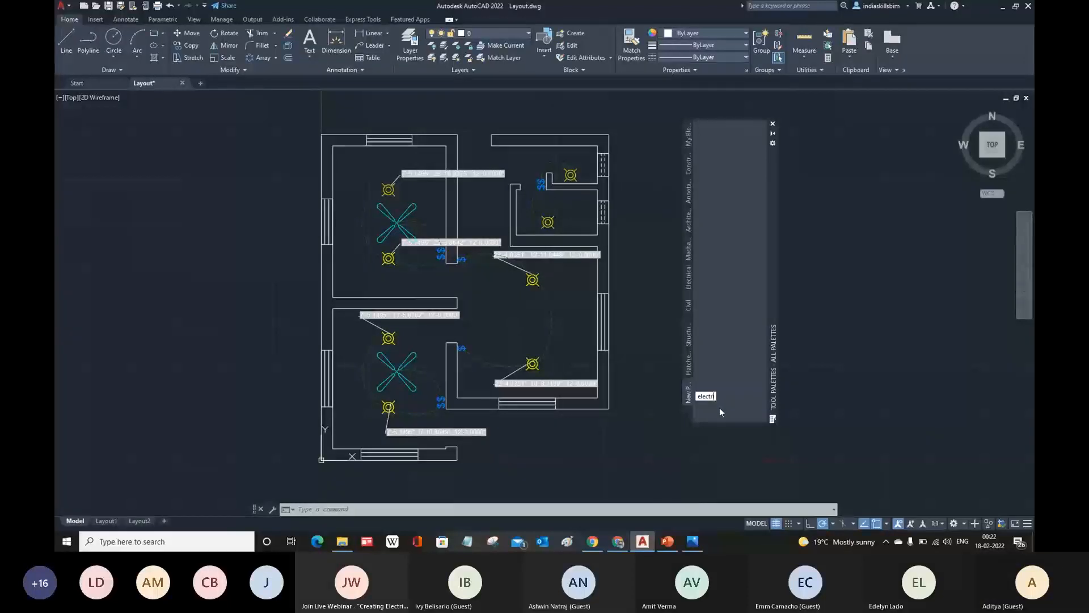
pyautogui.write('ical')
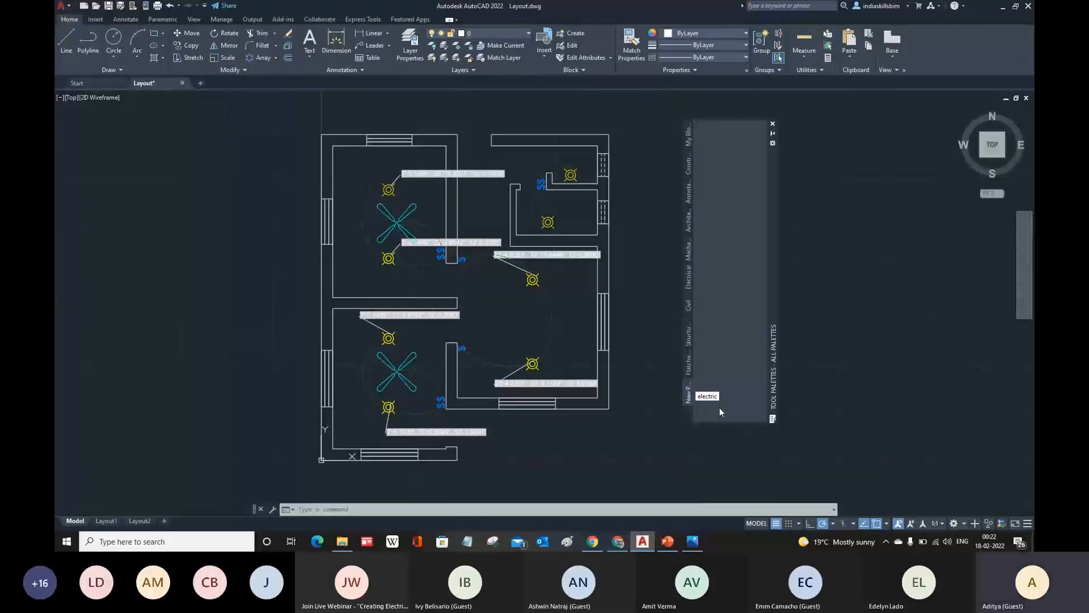
pyautogui.write(' palette')
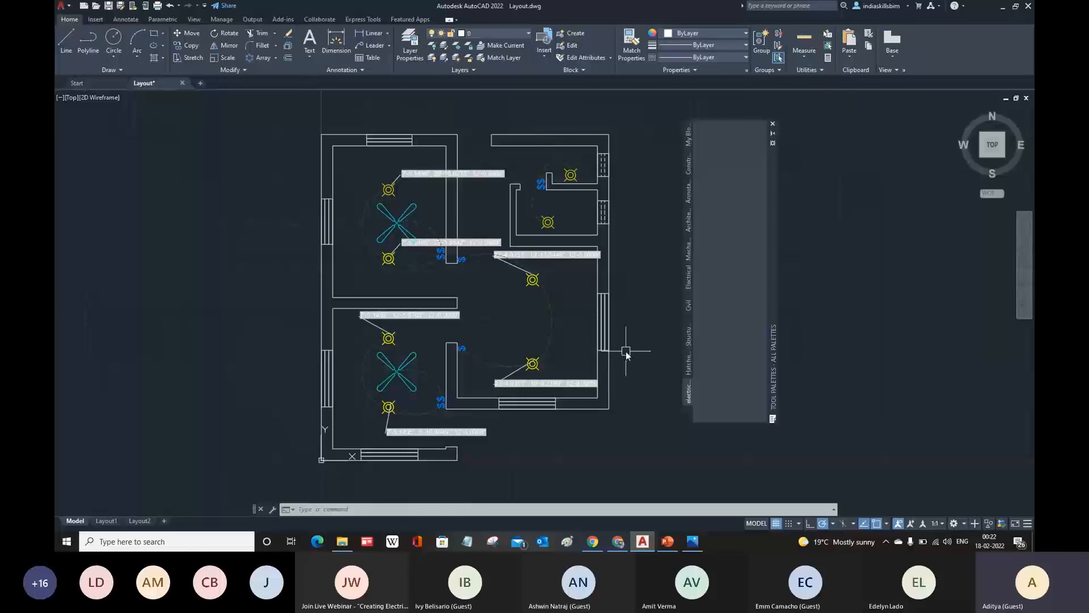
pyautogui.hotkey('ctrl', 's')
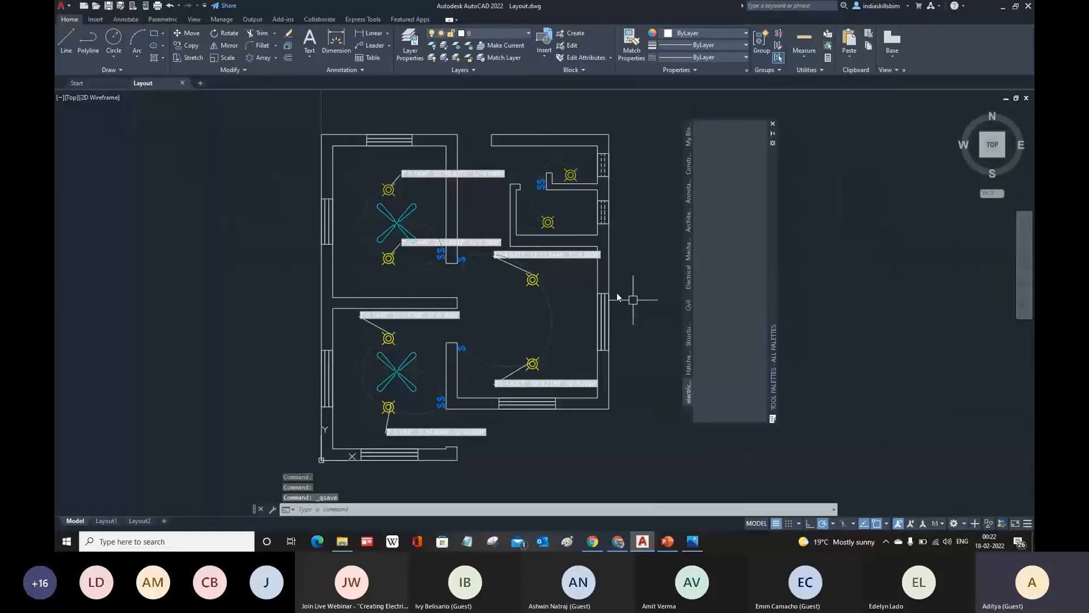
# - Add the coordinates label block of the light above the upper room's fan to the new electrical palette
pyautogui.moveTo(622, 339); pyautogui.dragTo(610, 329, button='middle')
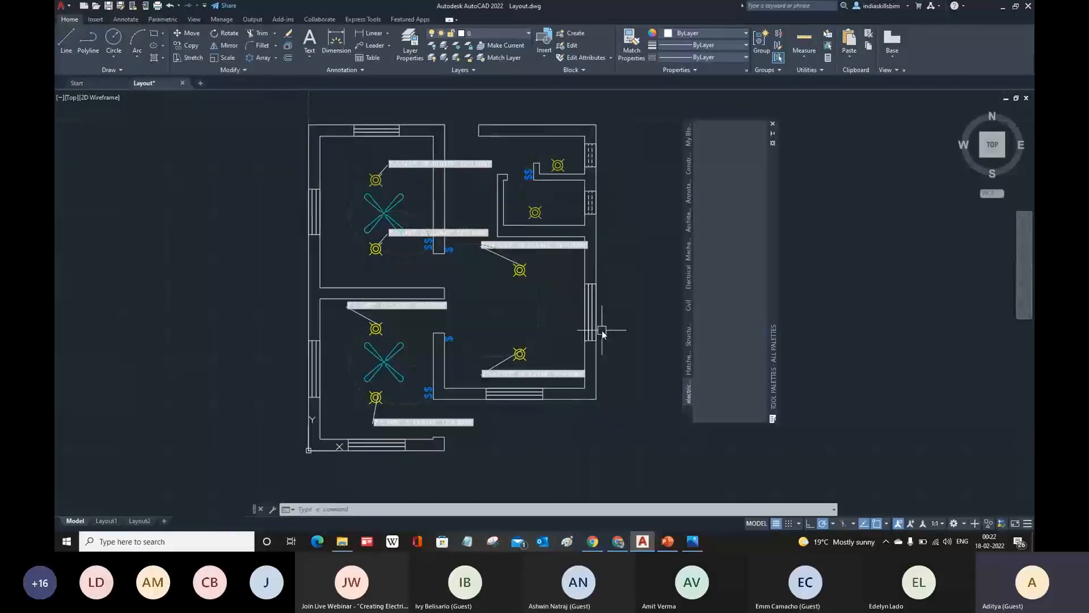
pyautogui.click(377, 181)
pyautogui.press('Escape')
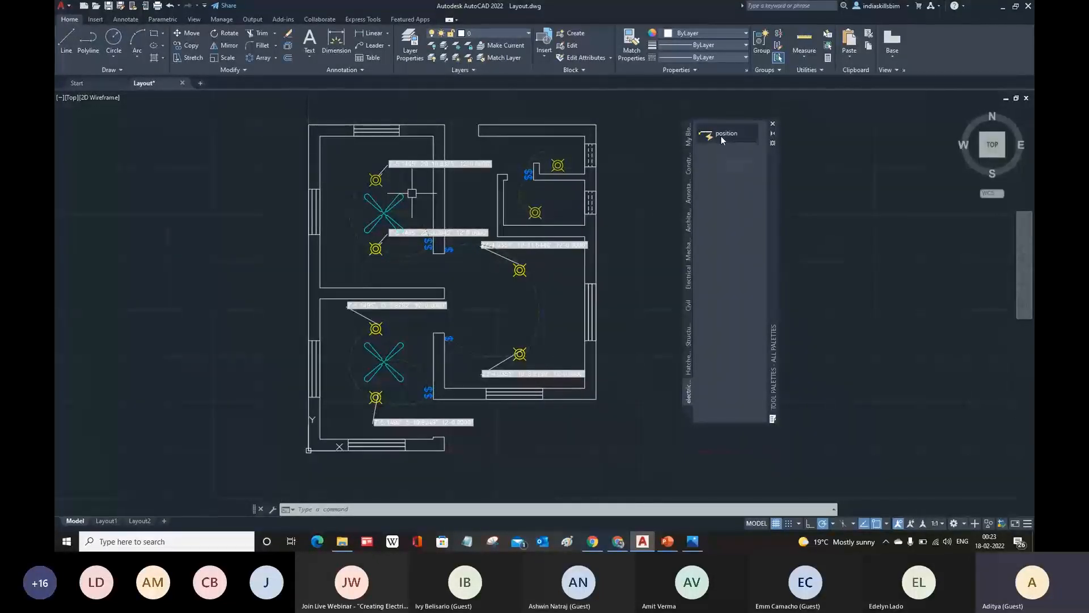
pyautogui.click(538, 214)
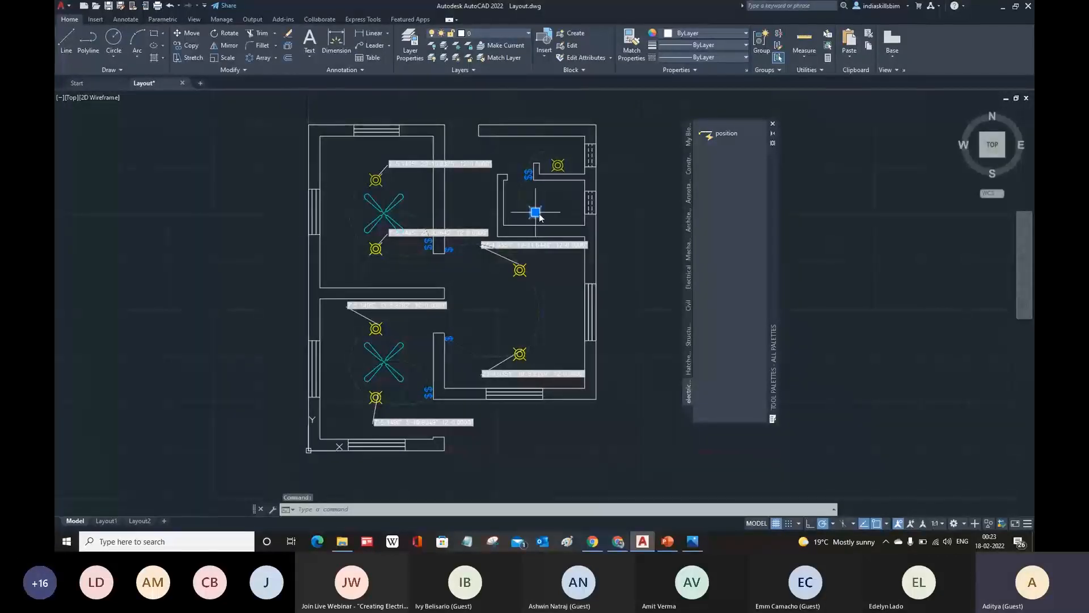
pyautogui.click(535, 212)
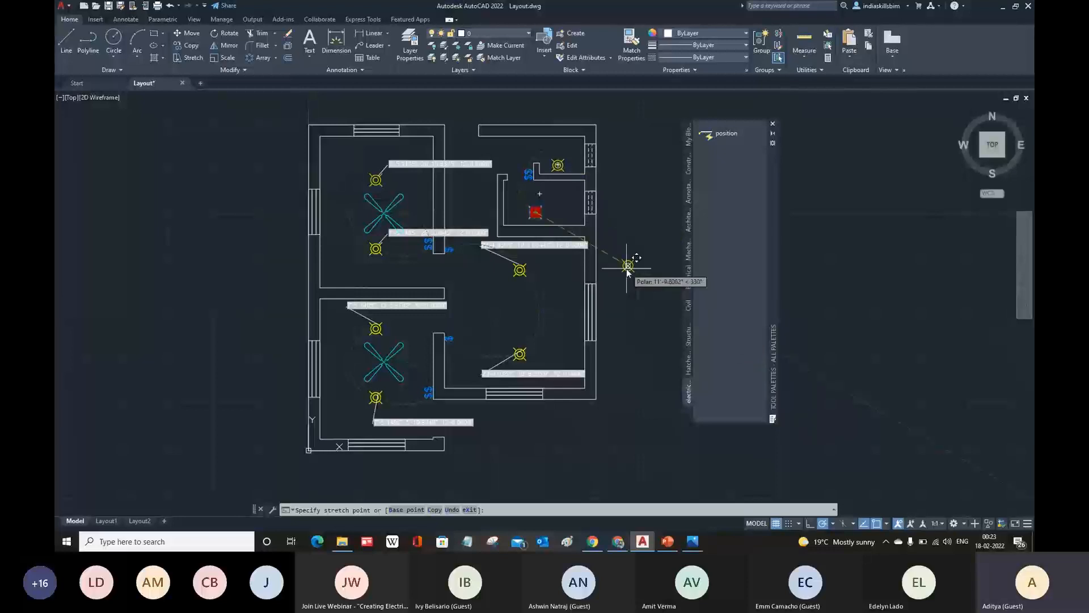
pyautogui.scroll(5, 540, 214)
pyautogui.press('Escape')
pyautogui.scroll(2, 515, 236)
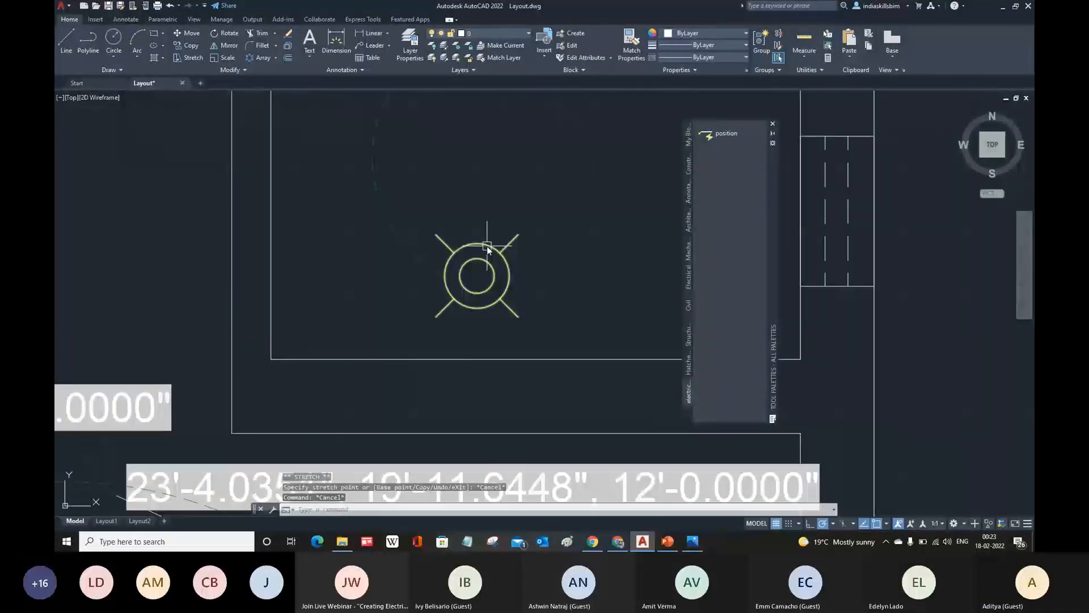
pyautogui.click(487, 245)
pyautogui.click(477, 276)
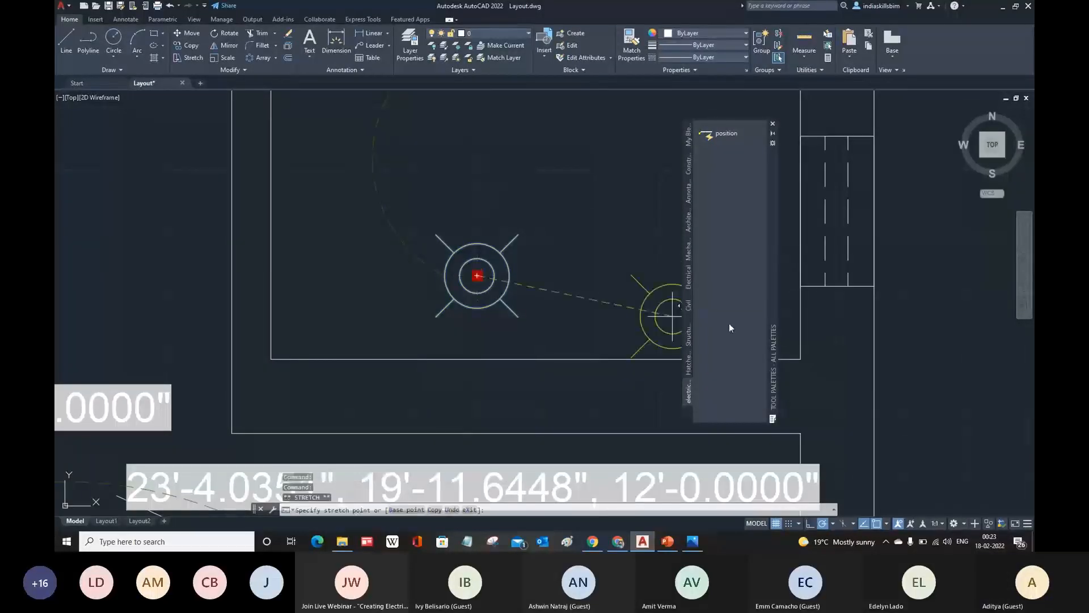
pyautogui.scroll(-5, 598, 261)
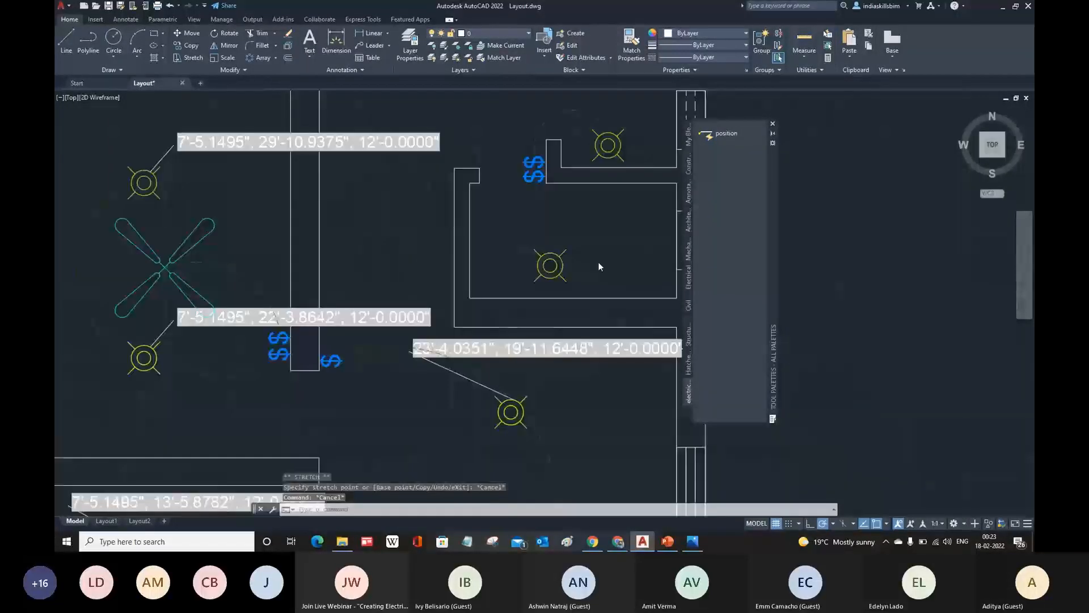
pyautogui.press('Escape')
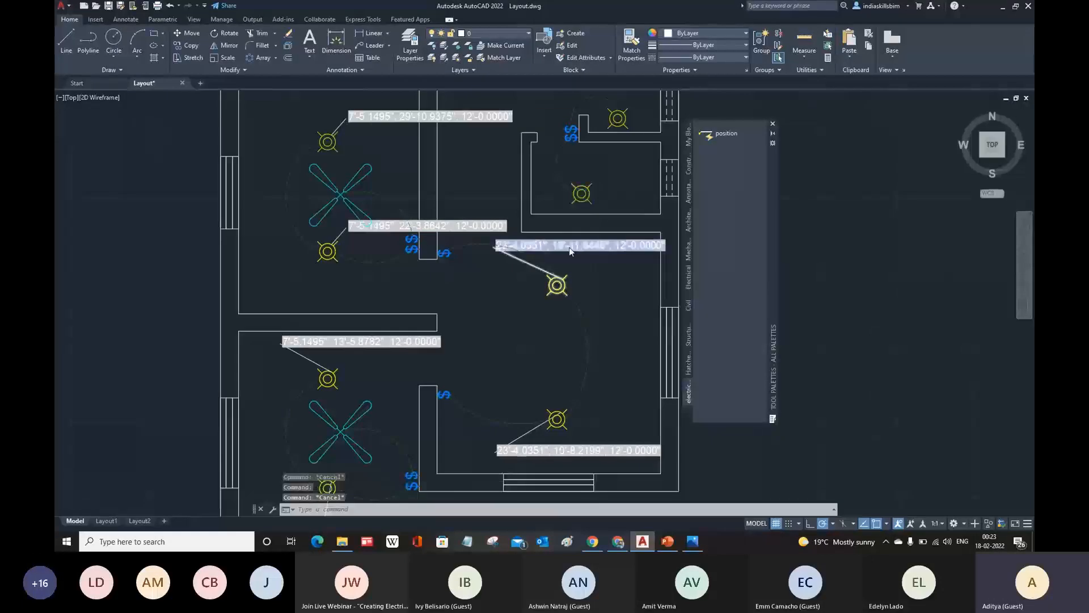
pyautogui.press('Escape')
pyautogui.moveTo(591, 201); pyautogui.dragTo(579, 232, button='middle')
pyautogui.moveTo(372, 450); pyautogui.dragTo(390, 368, button='middle')
pyautogui.click(347, 377)
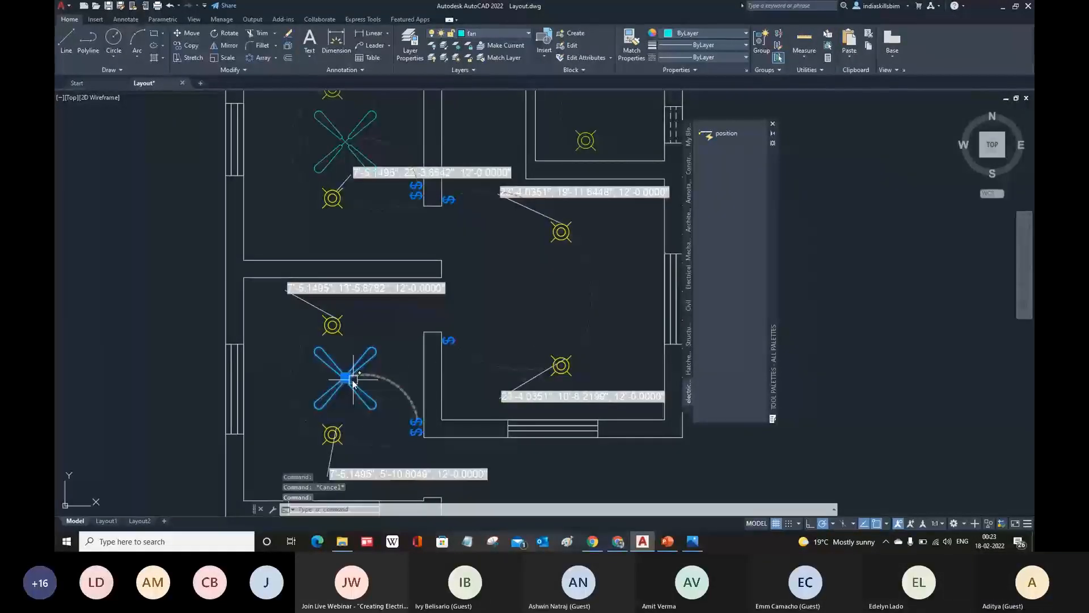
pyautogui.click(345, 377)
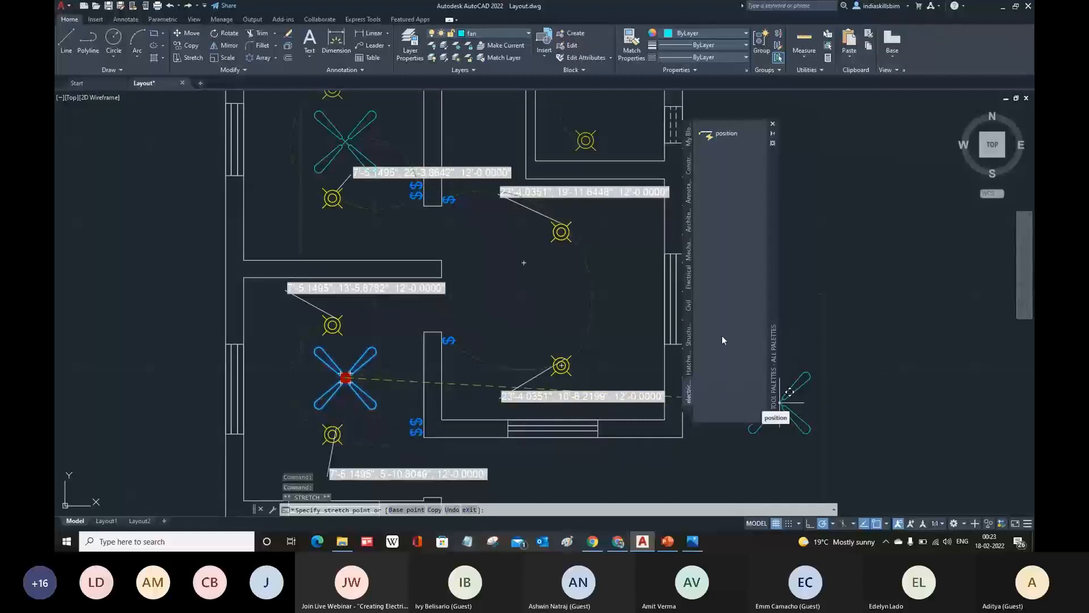
pyautogui.press('Escape')
pyautogui.press('Escape')
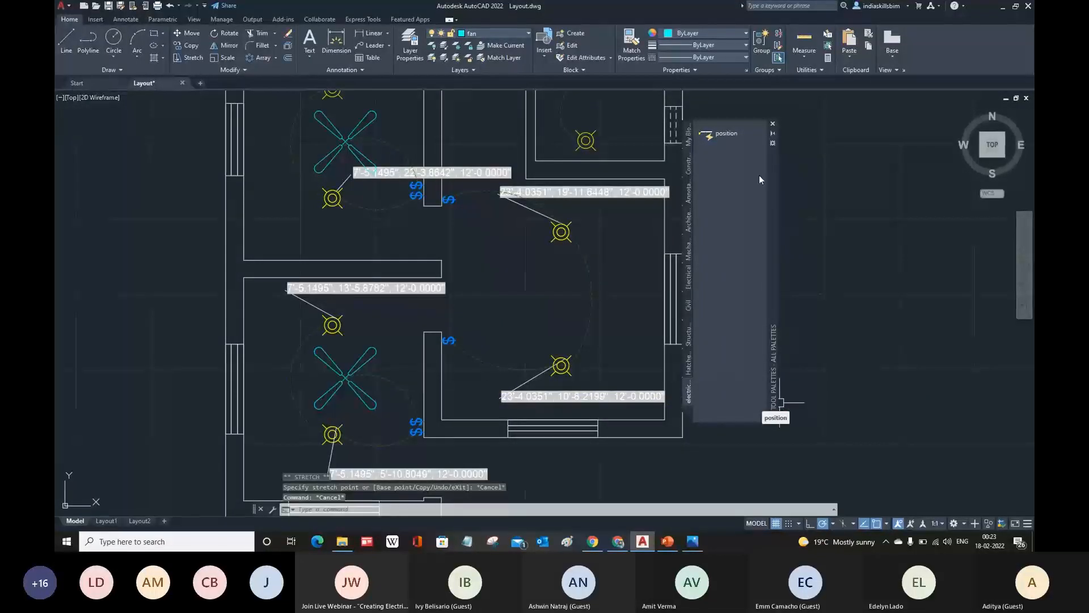
# - Move the tool palettes slightly farther away from the floor plan
pyautogui.moveTo(773, 163); pyautogui.dragTo(807, 194)
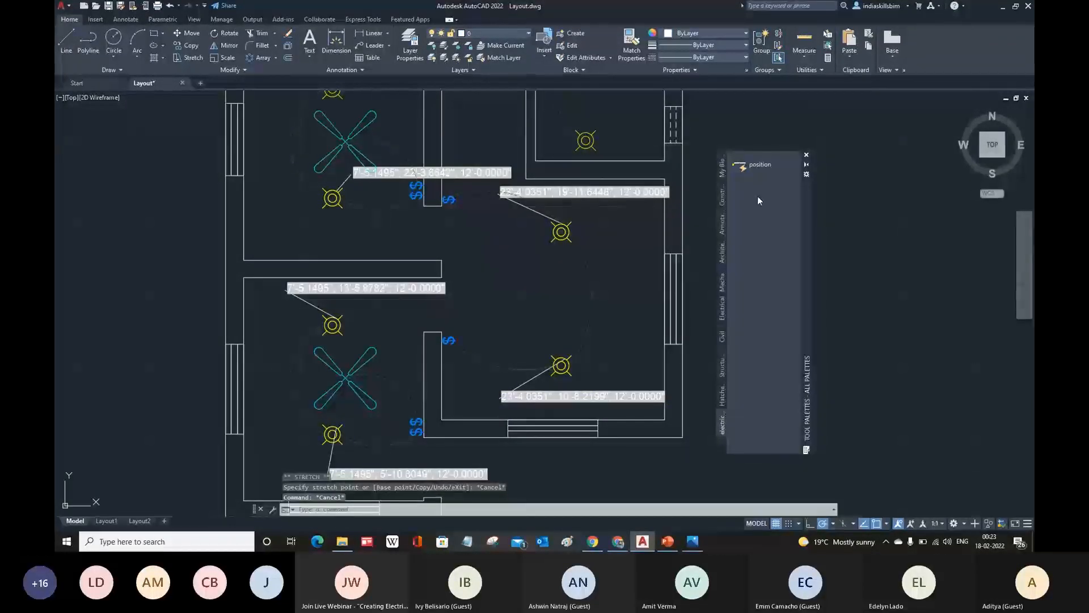
pyautogui.rightClick(758, 196)
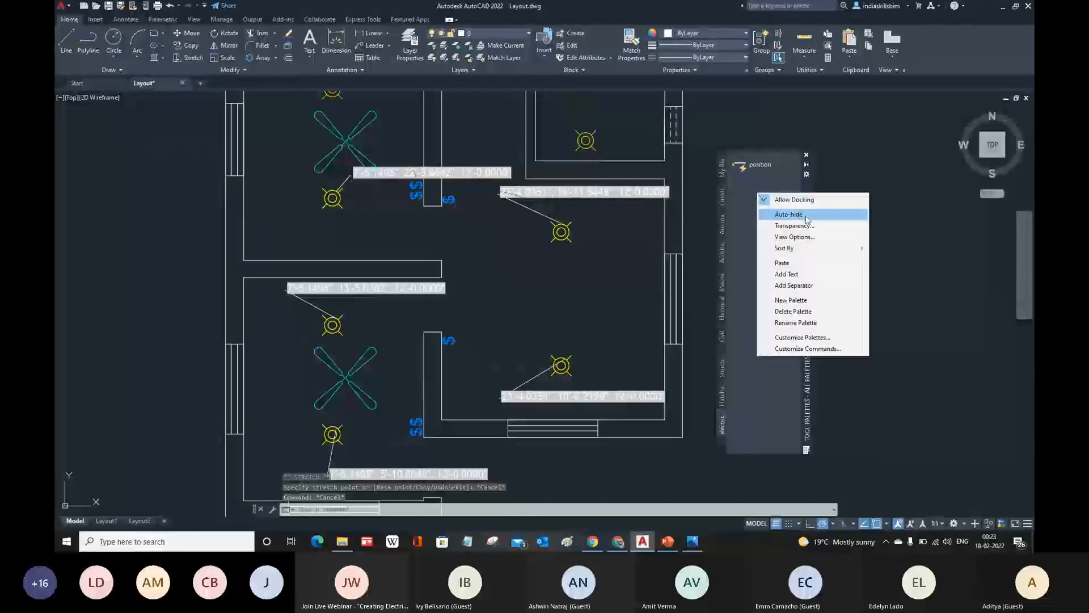
pyautogui.press('Escape')
pyautogui.press('Escape')
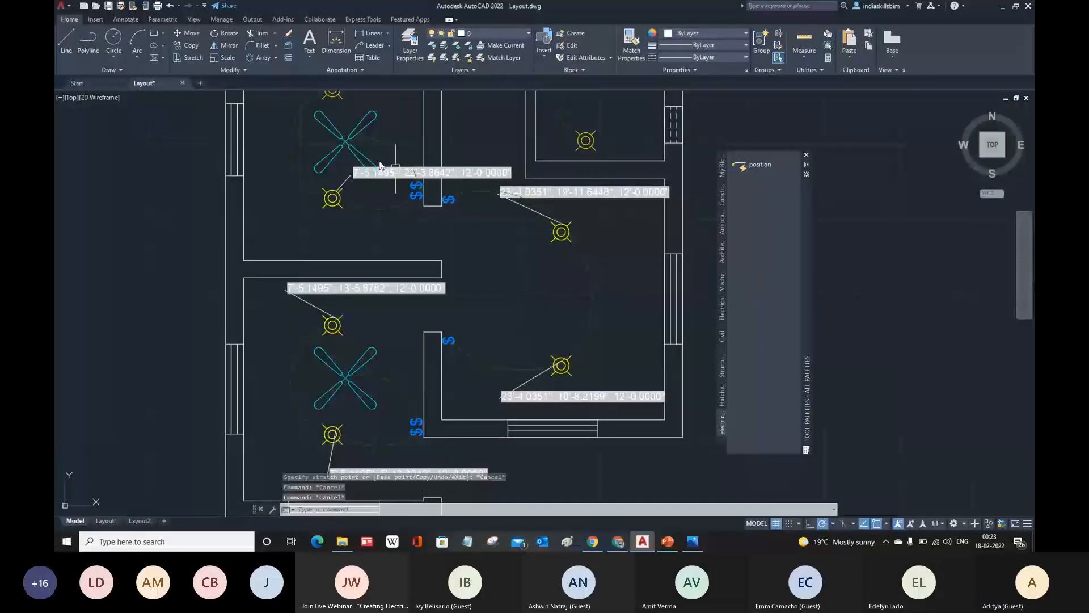
pyautogui.press('Escape')
pyautogui.click(352, 181)
pyautogui.click(347, 177)
pyautogui.click(352, 174)
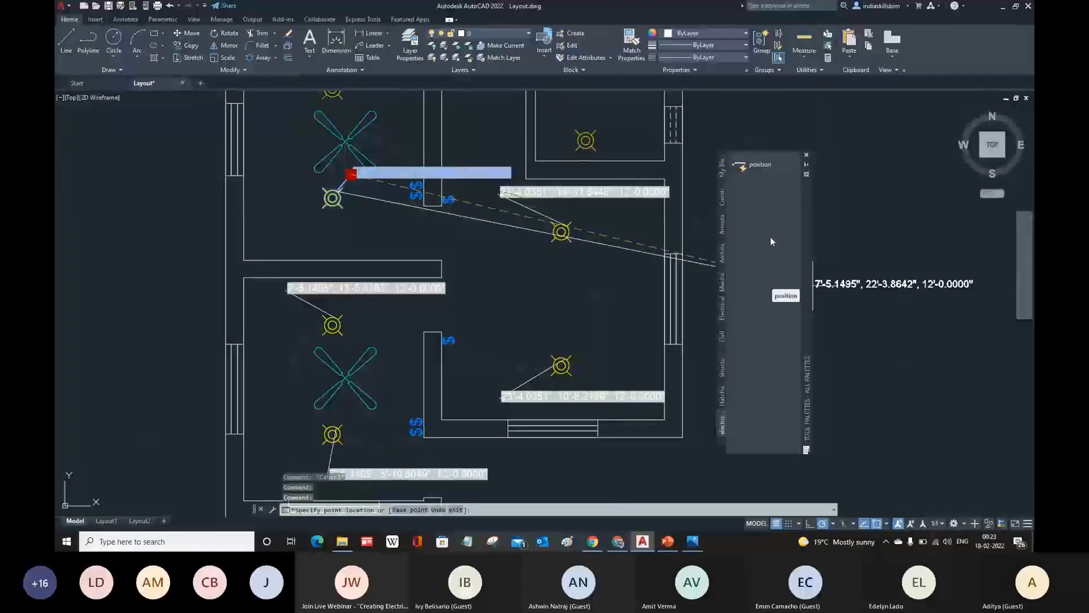
pyautogui.press('Escape')
pyautogui.press('Escape')
# - Undo the displacement of the light and its coordinate label above the upper room's fan
pyautogui.scroll(-5, 570, 302)
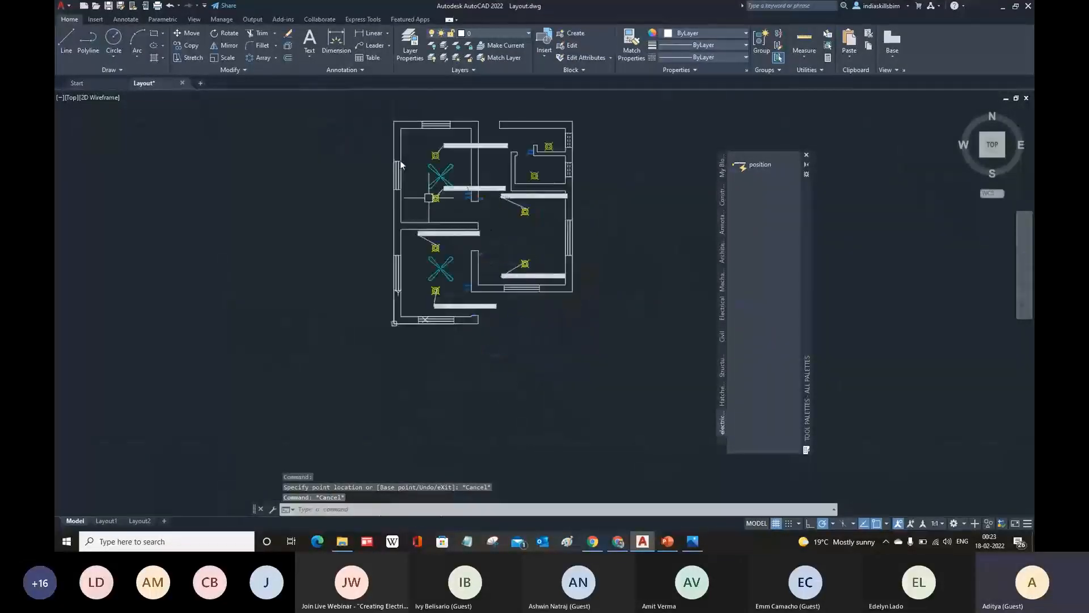
pyautogui.scroll(6, 463, 180)
pyautogui.click(434, 199)
pyautogui.click(431, 205)
pyautogui.click(477, 222)
pyautogui.press('Escape')
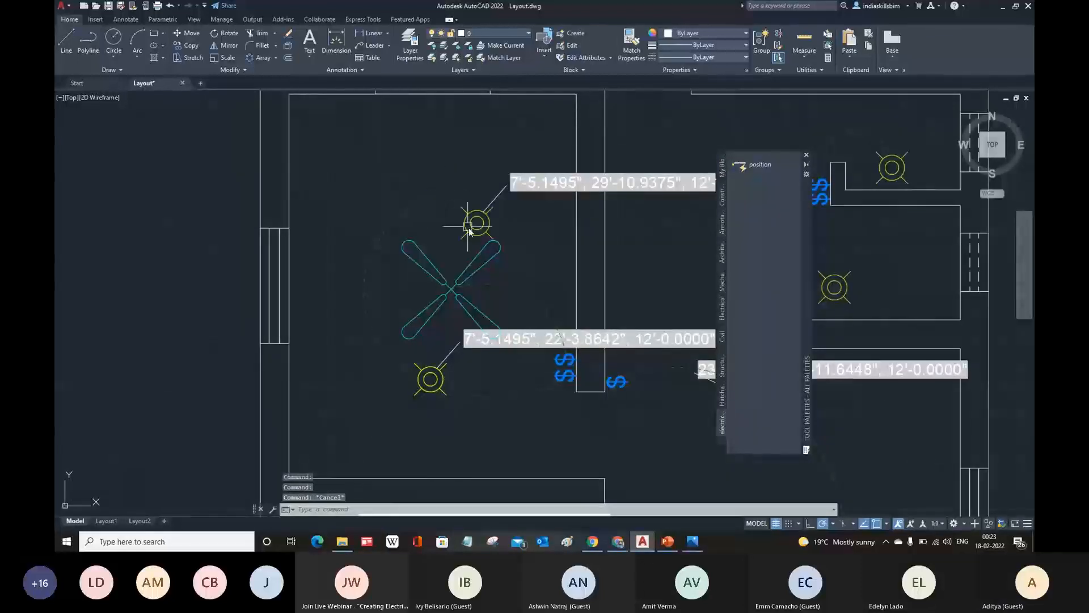
pyautogui.hotkey('ctrl', 'z')
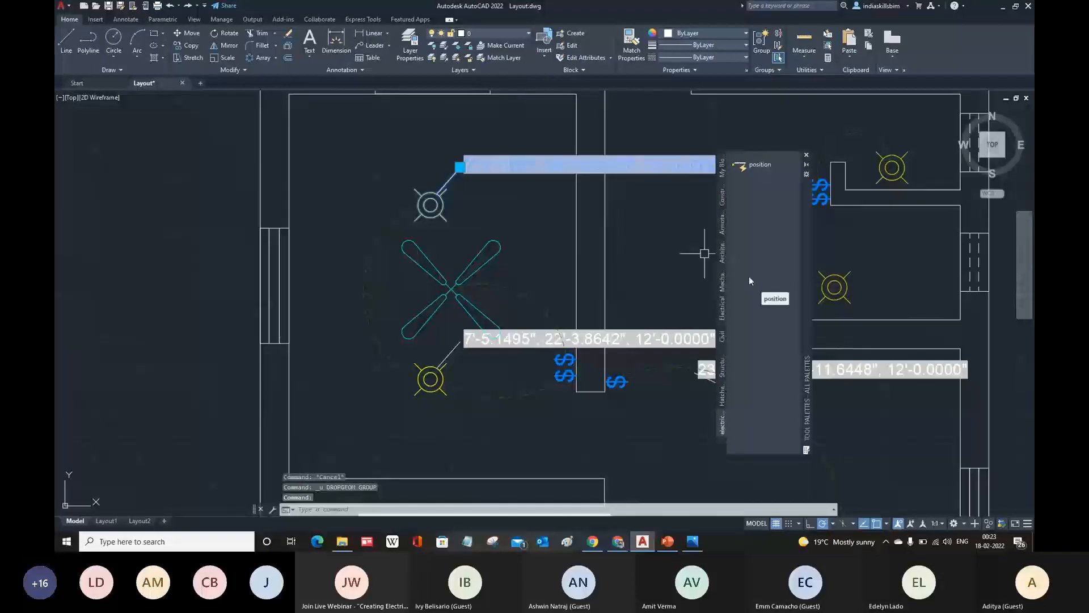
pyautogui.press('Escape')
pyautogui.press('Escape')
# - Add the upper of the two $ switch symbols beside the lower room's inner wall to the electrical palette
pyautogui.scroll(-4, 455, 258)
pyautogui.moveTo(540, 340); pyautogui.dragTo(518, 298, button='middle')
pyautogui.scroll(2, 424, 309)
pyautogui.scroll(-2, 429, 323)
pyautogui.scroll(6, 424, 343)
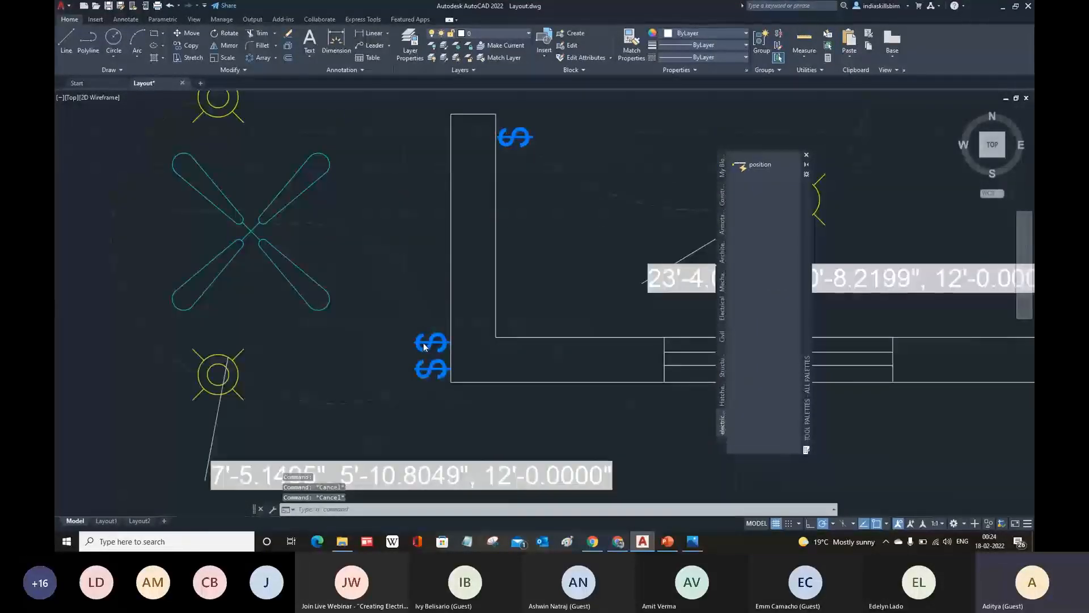
pyautogui.click(407, 343)
pyautogui.moveTo(407, 343); pyautogui.dragTo(767, 242)
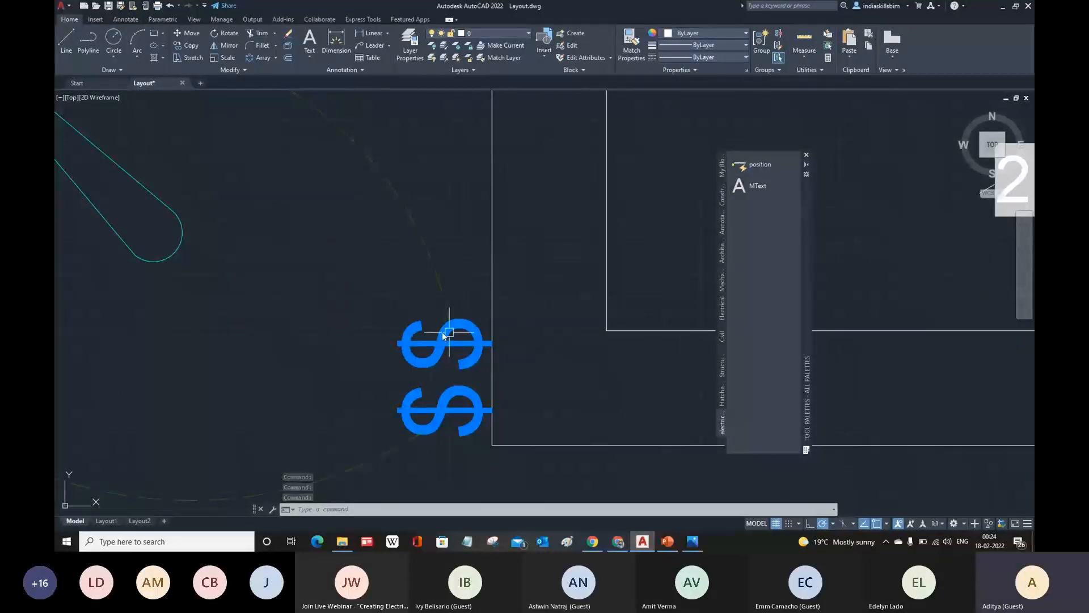
# - Add the lower room's fan block to the electrical palette
pyautogui.scroll(-6, 444, 335)
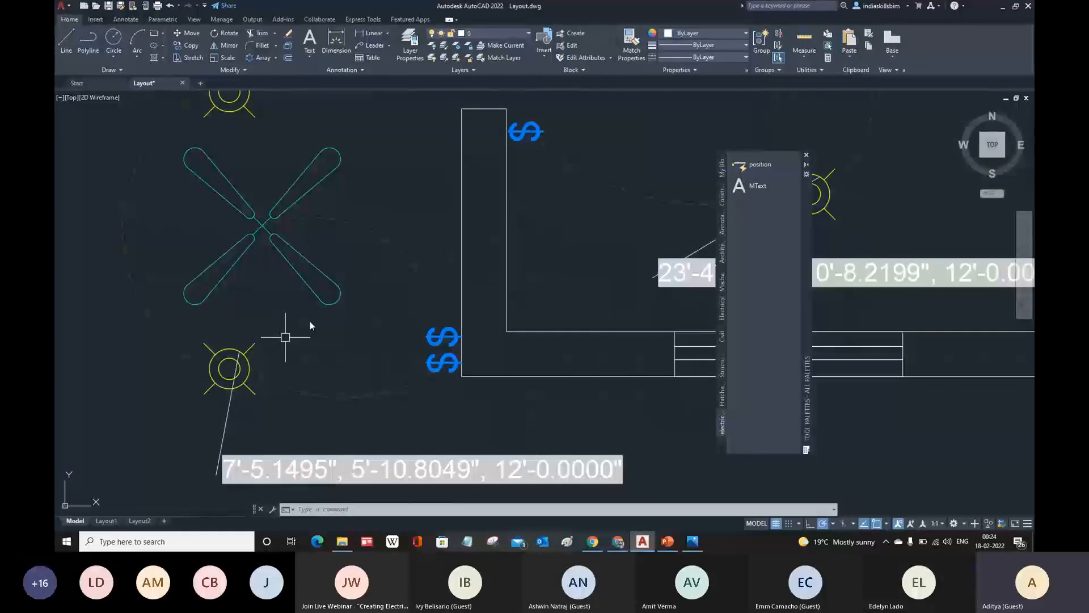
pyautogui.moveTo(383, 277); pyautogui.dragTo(340, 349, button='middle')
pyautogui.click(331, 322)
pyautogui.moveTo(328, 318); pyautogui.dragTo(761, 352)
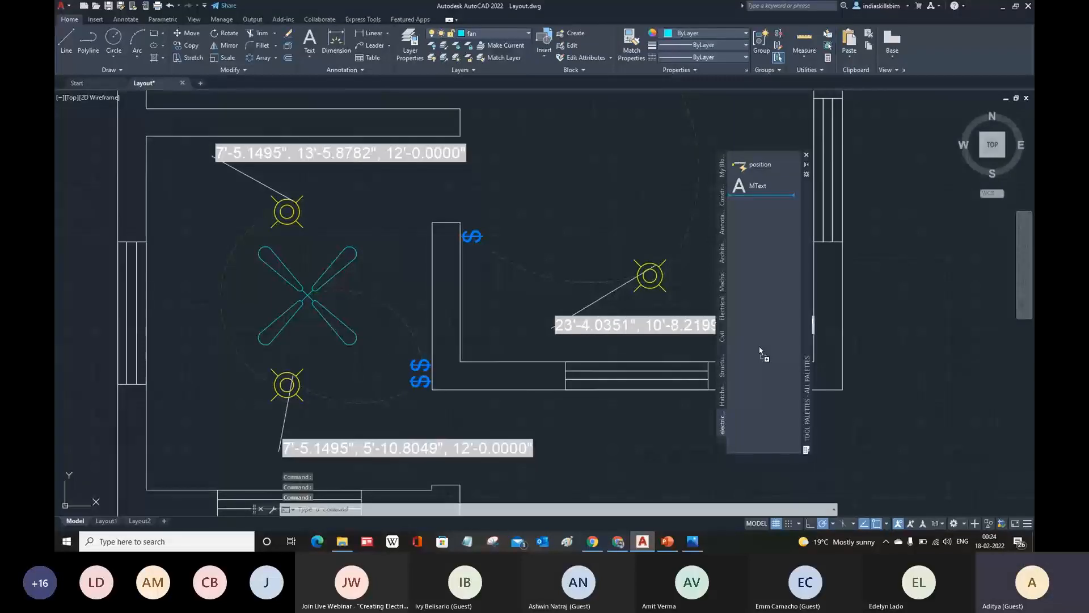
# - Add the bulb block from the small enclosed room to the electrical palette
pyautogui.scroll(-4, 400, 346)
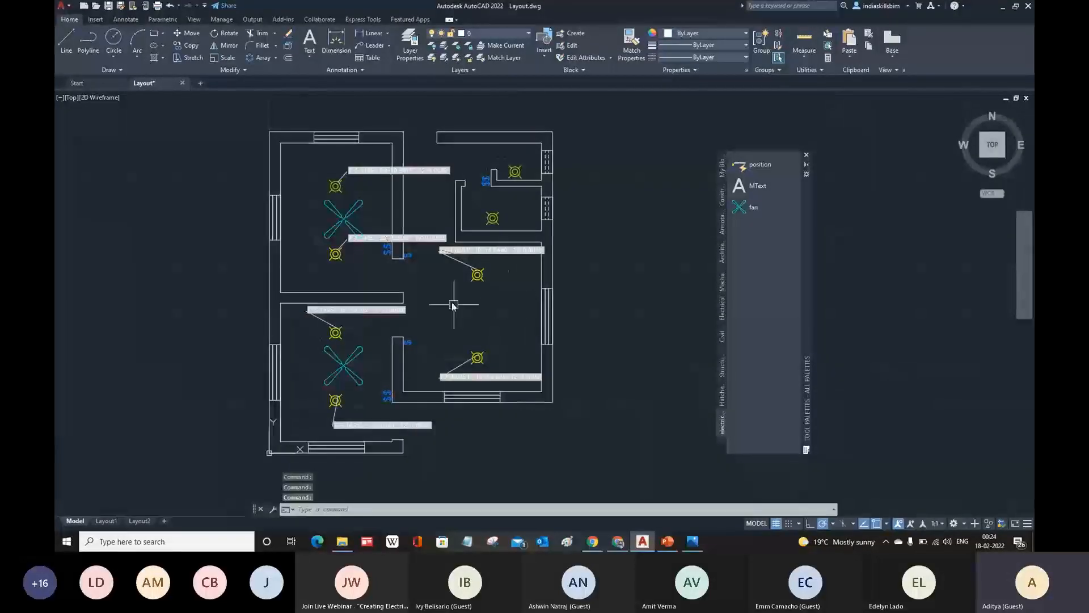
pyautogui.scroll(4, 505, 374)
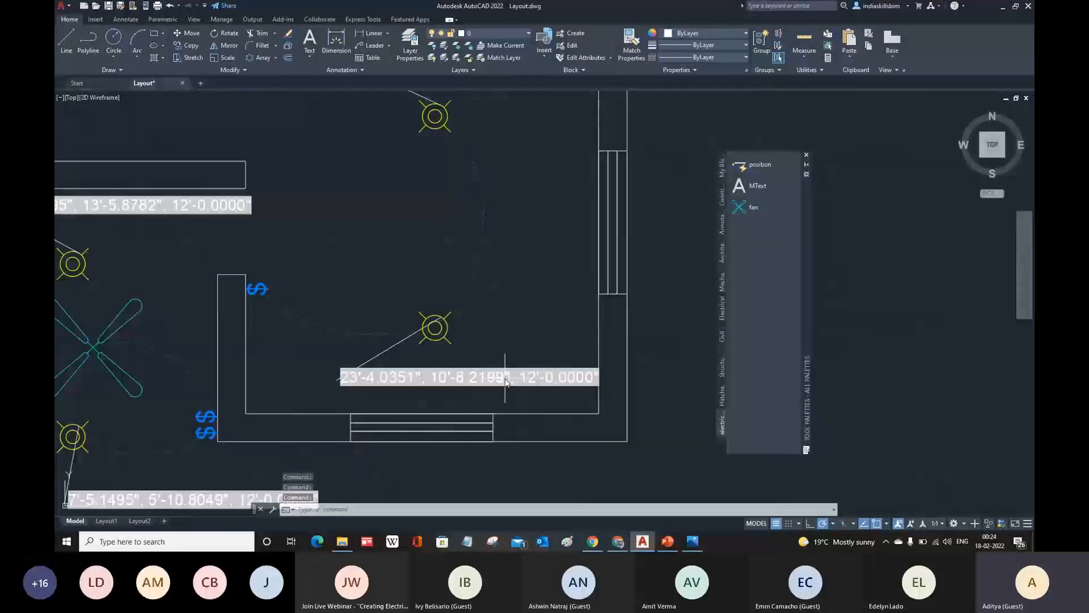
pyautogui.scroll(-4, 454, 358)
pyautogui.scroll(5, 418, 271)
pyautogui.click(417, 270)
pyautogui.moveTo(422, 316); pyautogui.dragTo(752, 329)
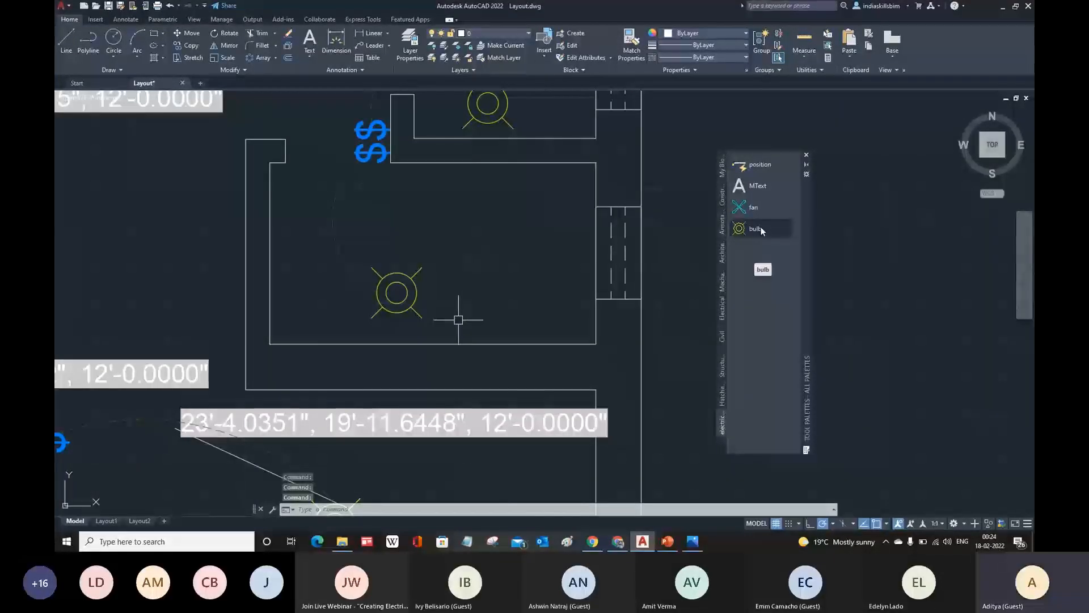
# - Create a new blank drawing and insert the bulb block into it from the electrical palette
pyautogui.scroll(-4, 658, 301)
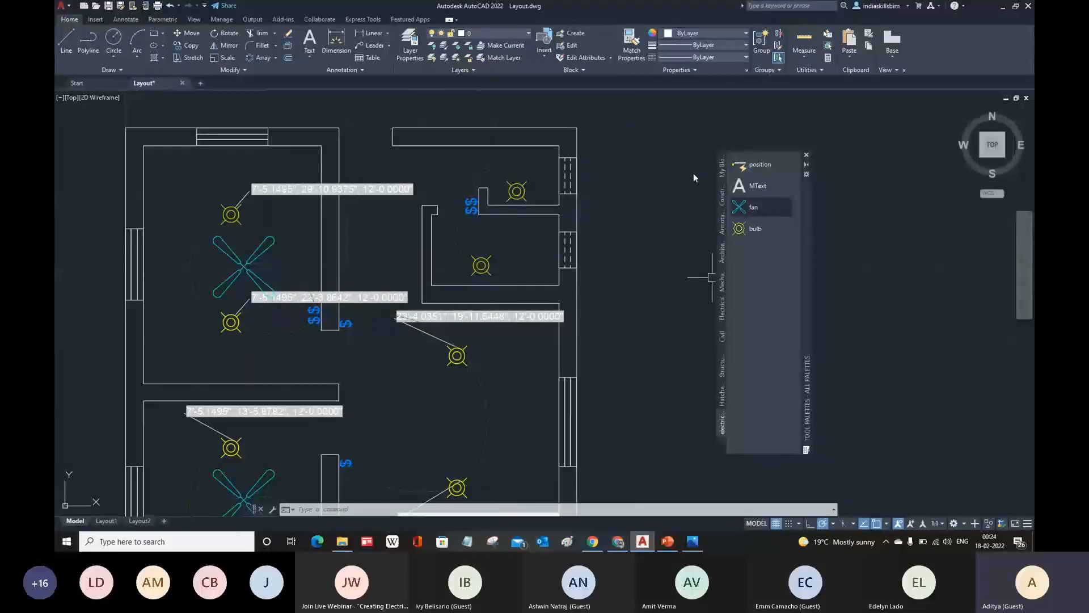
pyautogui.click(201, 83)
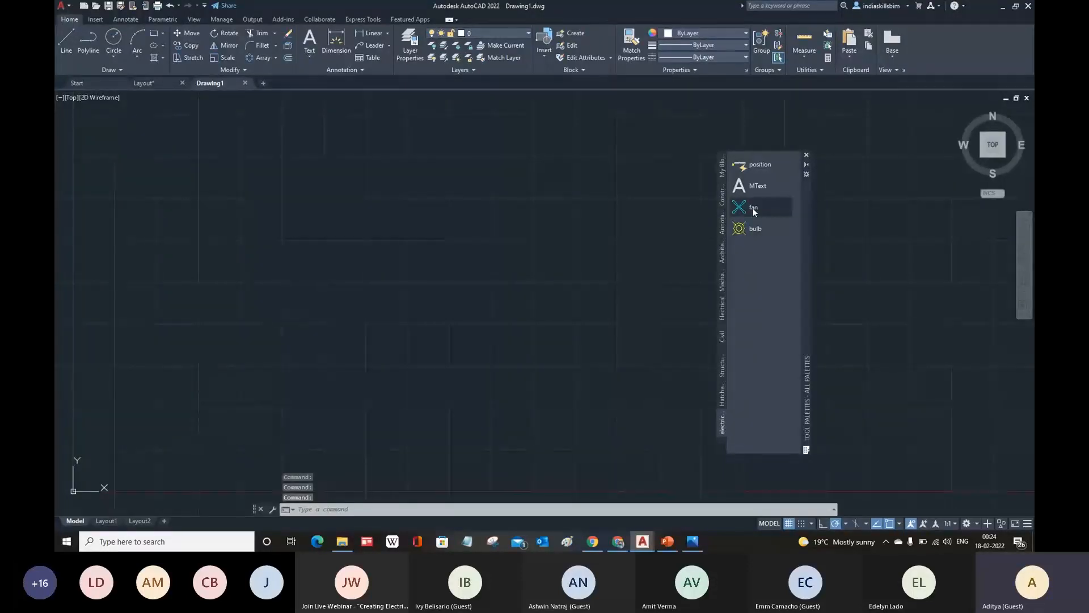
pyautogui.moveTo(741, 230); pyautogui.dragTo(391, 313)
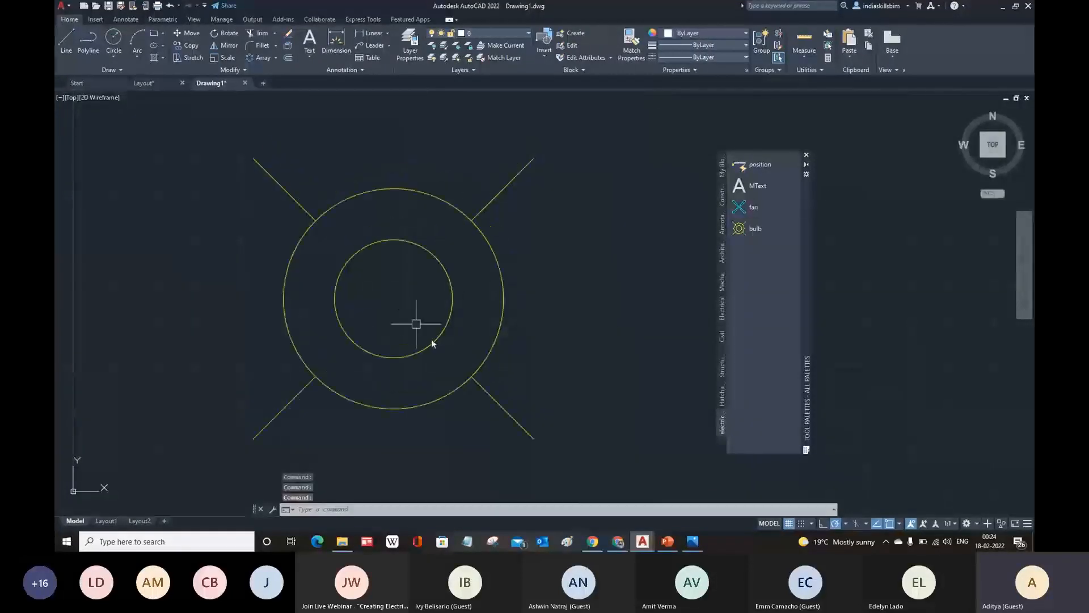
pyautogui.scroll(-2, 454, 320)
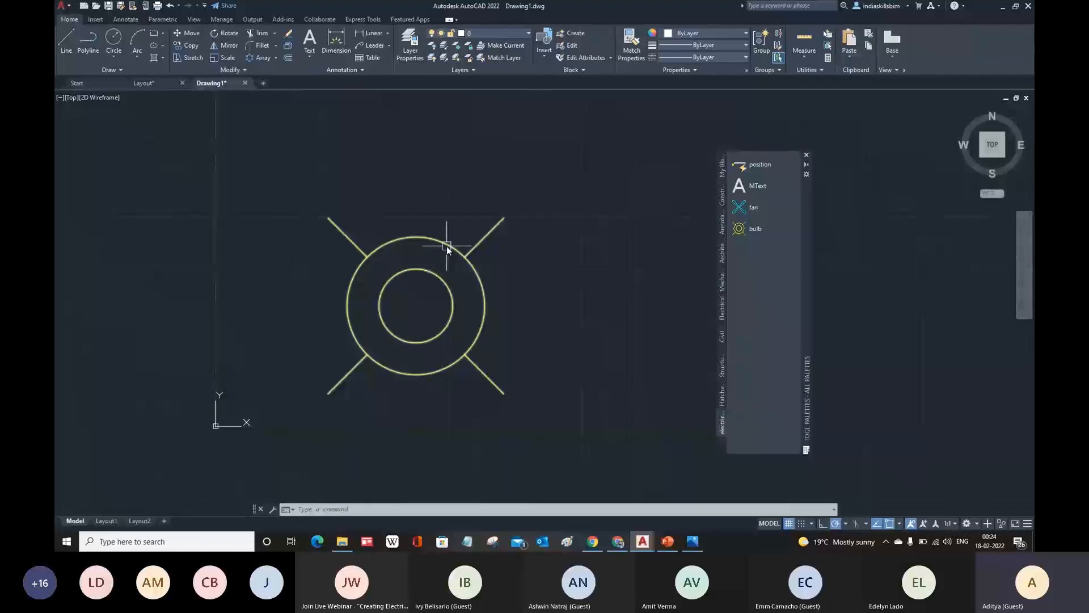
# - Erase the inserted bulb and return to the Layout drawing
pyautogui.click(483, 286)
pyautogui.press('Delete')
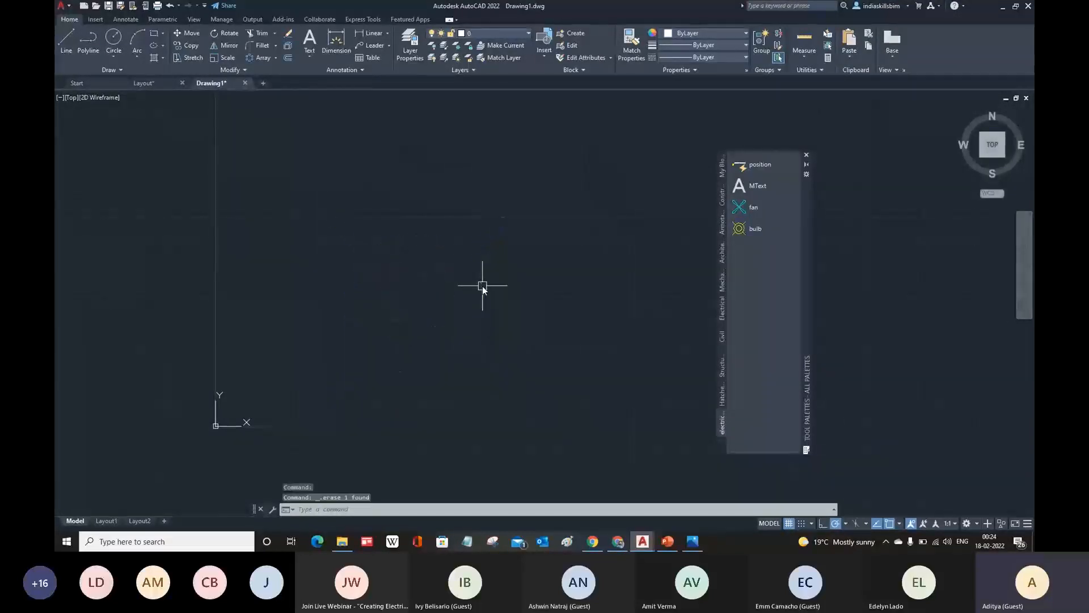
pyautogui.click(141, 83)
# - Examine the lights, fans, switches and coordinate labels across the whole floor plan
pyautogui.scroll(-2, 542, 281)
pyautogui.scroll(2, 542, 280)
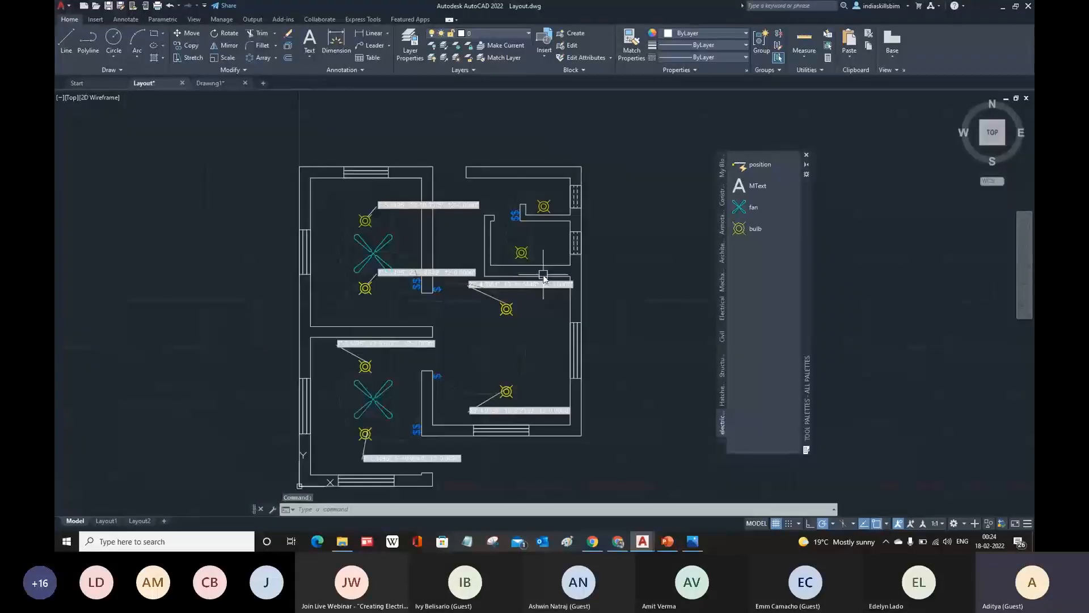
pyautogui.moveTo(543, 278); pyautogui.dragTo(581, 256, button='middle')
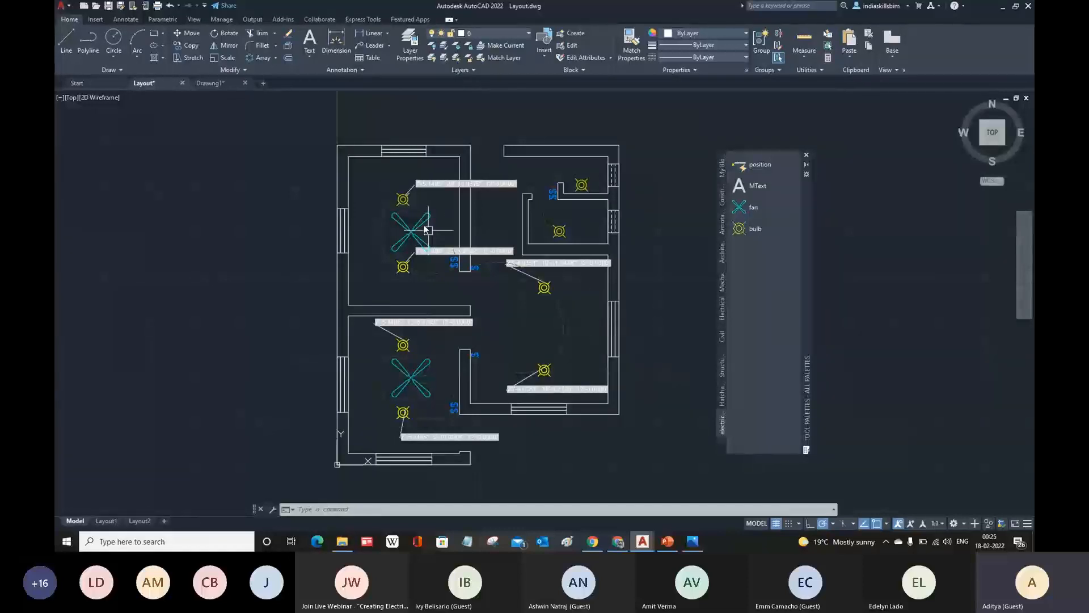
pyautogui.scroll(2, 422, 204)
pyautogui.scroll(-1, 410, 186)
pyautogui.scroll(1, 410, 185)
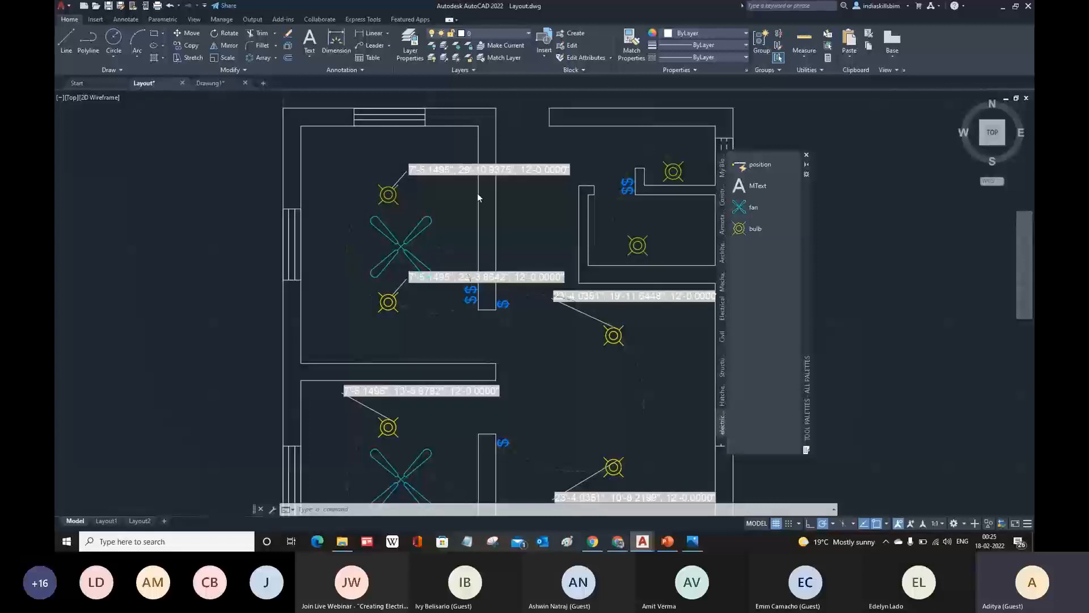
pyautogui.scroll(-2, 480, 196)
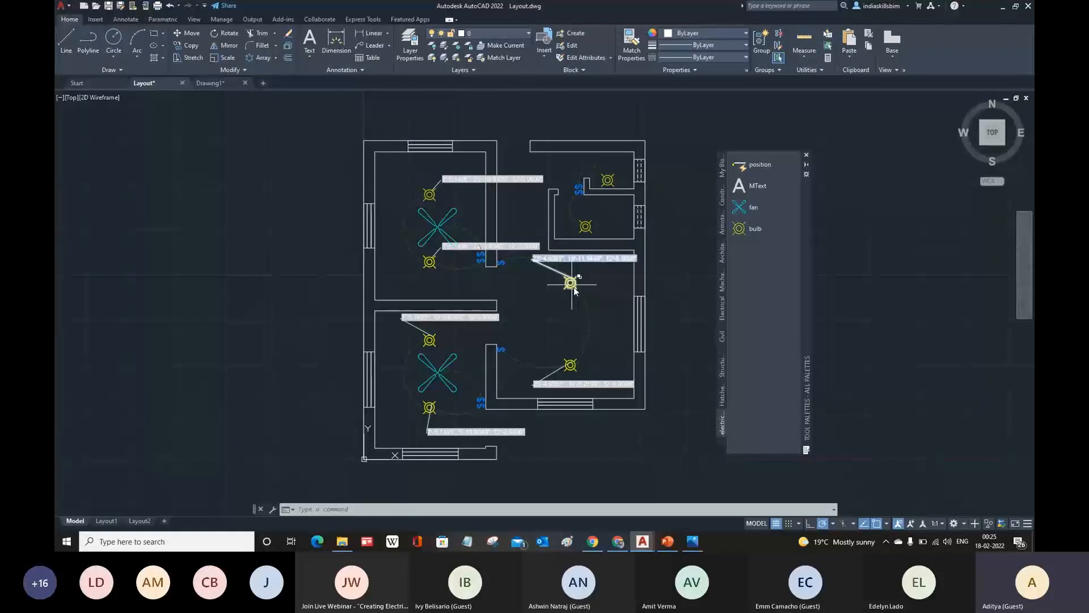
pyautogui.moveTo(586, 294)
pyautogui.moveTo(624, 295); pyautogui.dragTo(620, 304, button='middle')
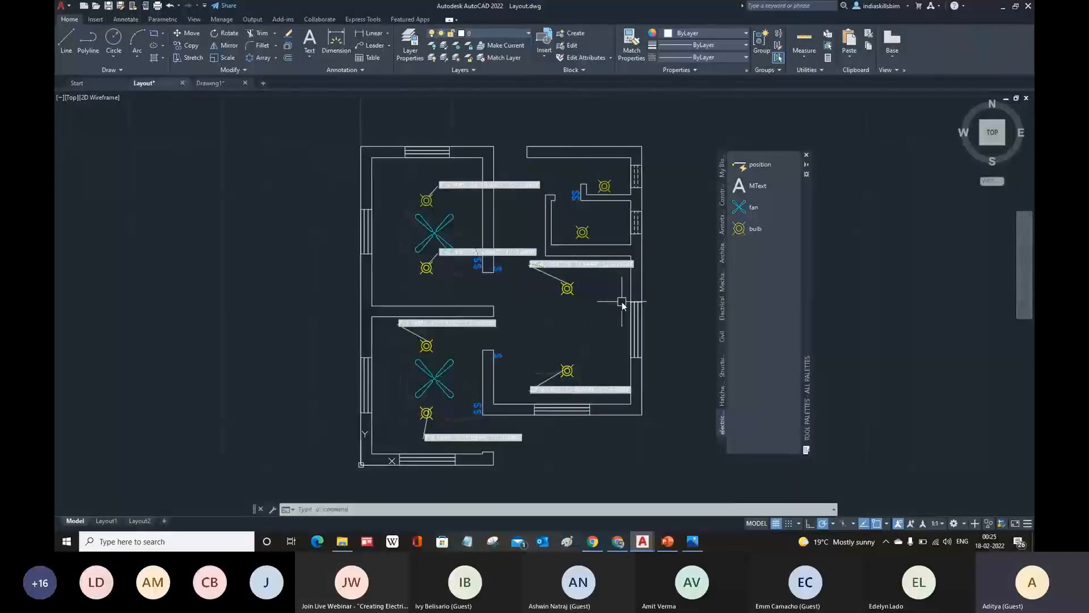